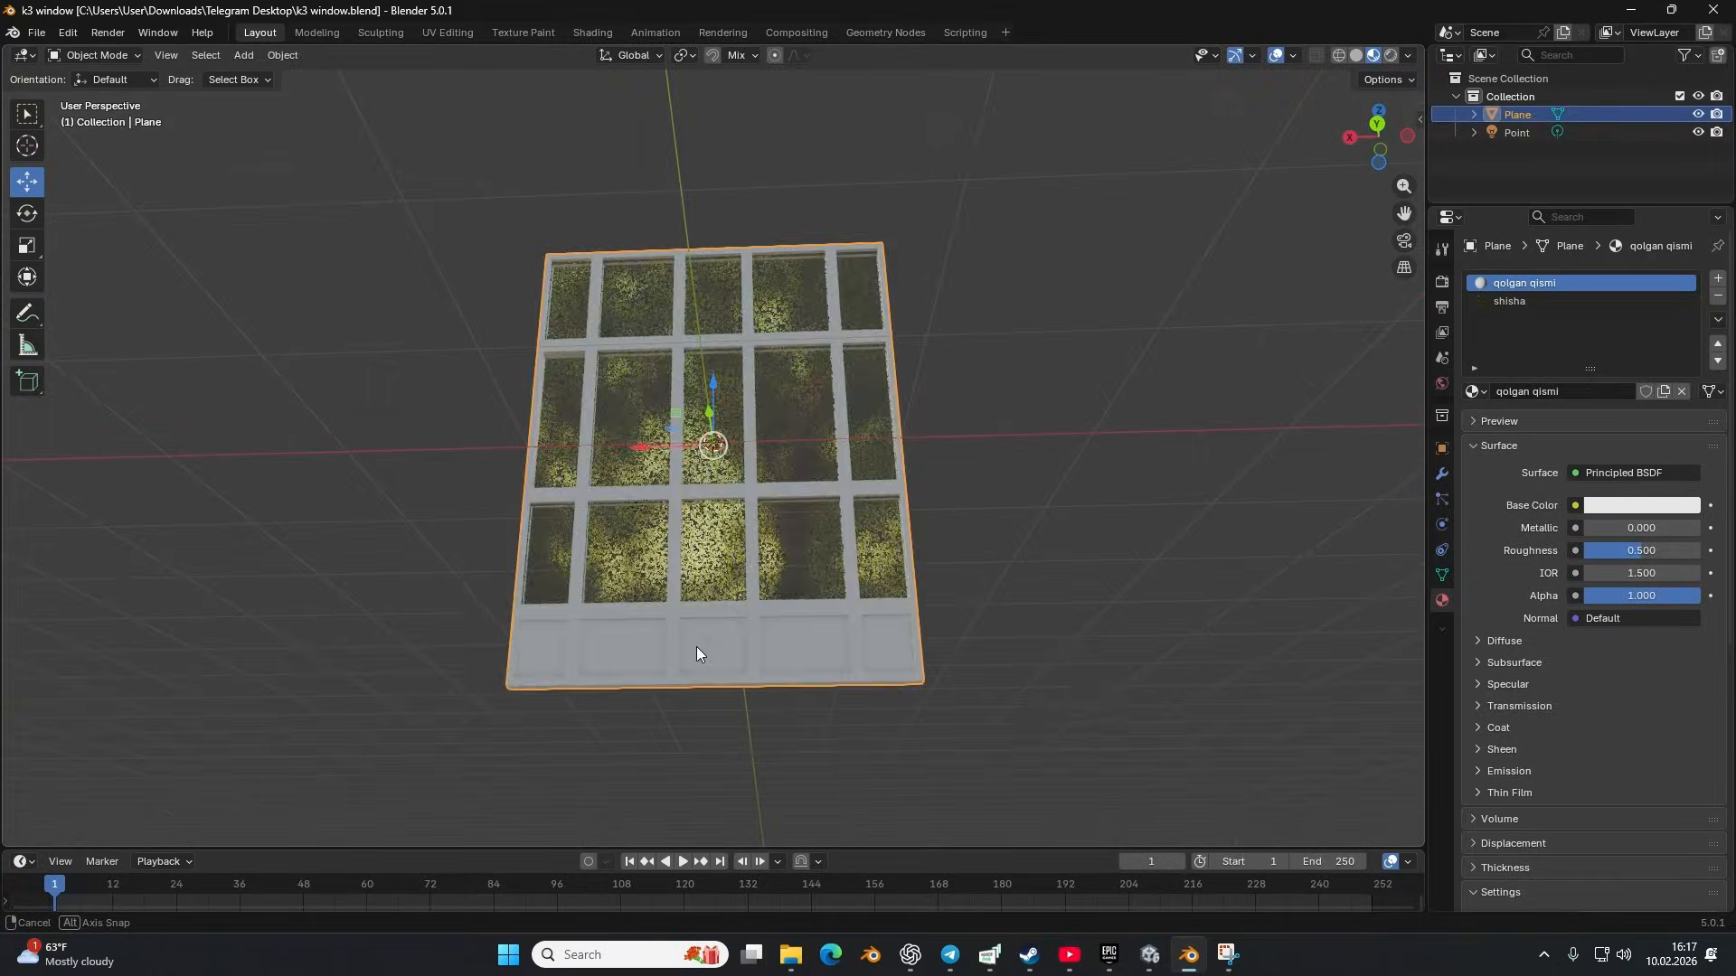
# Step: Open IMG_20260210_123107 from the Telegram Desktop folder in Фотографии, making it the default app for .jpg files
pyautogui.scroll(1, 721, 644)
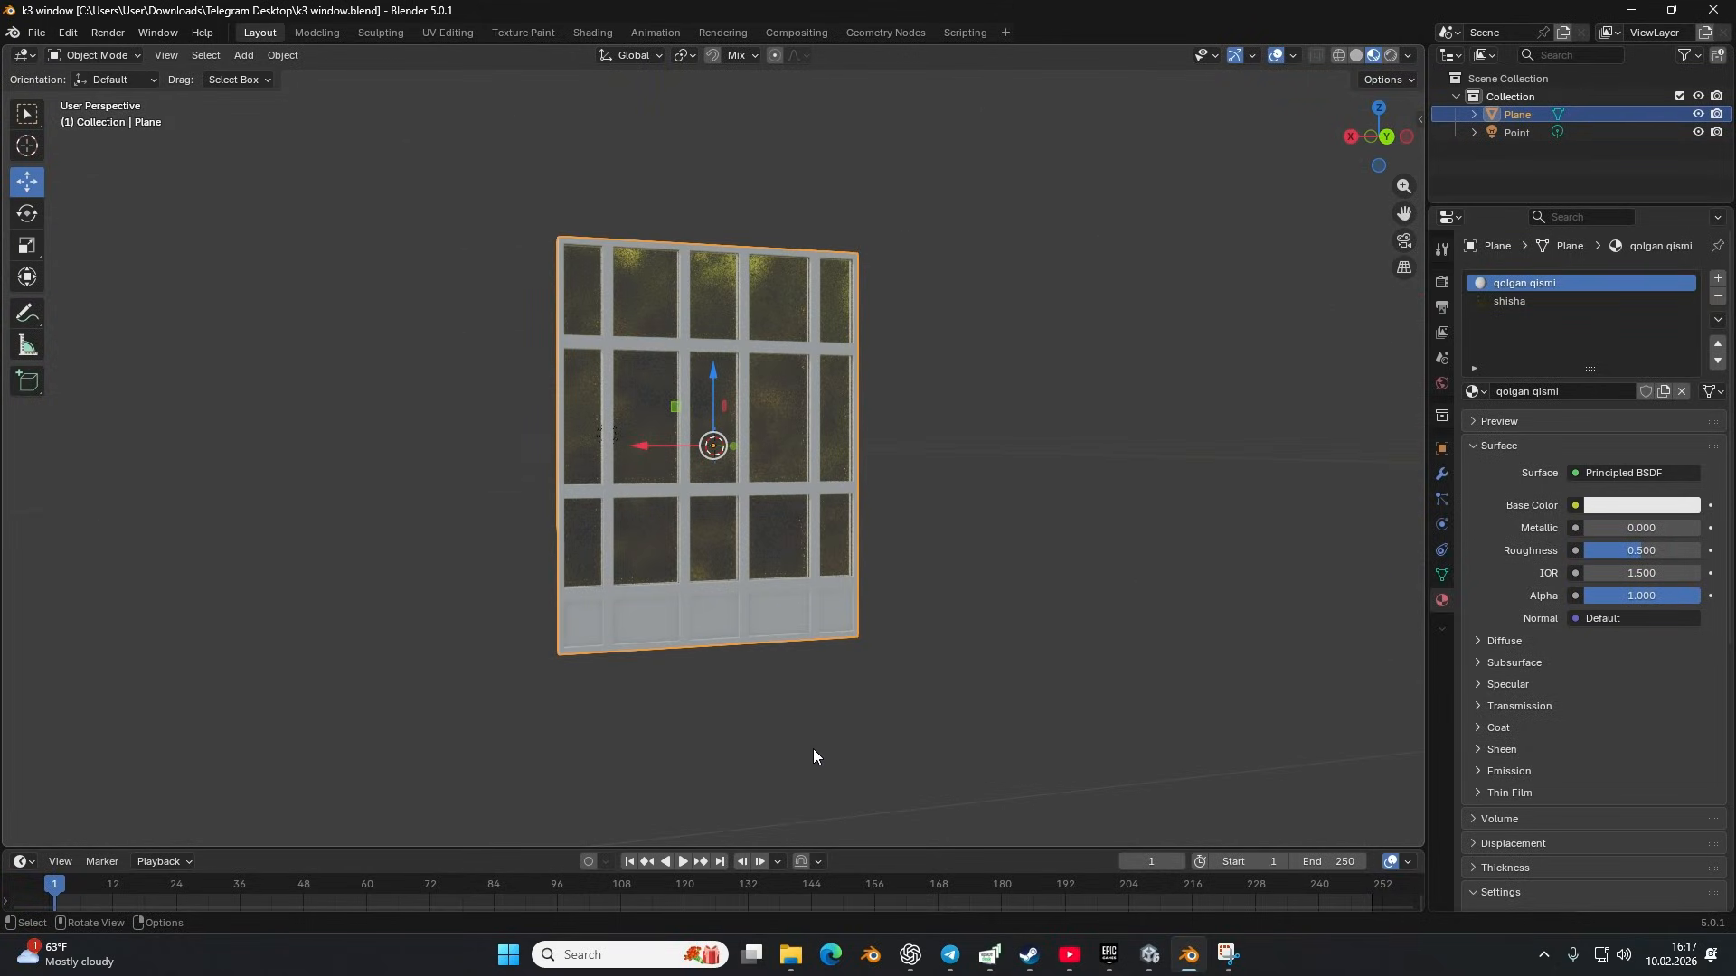
pyautogui.click(799, 952)
pyautogui.click(868, 863)
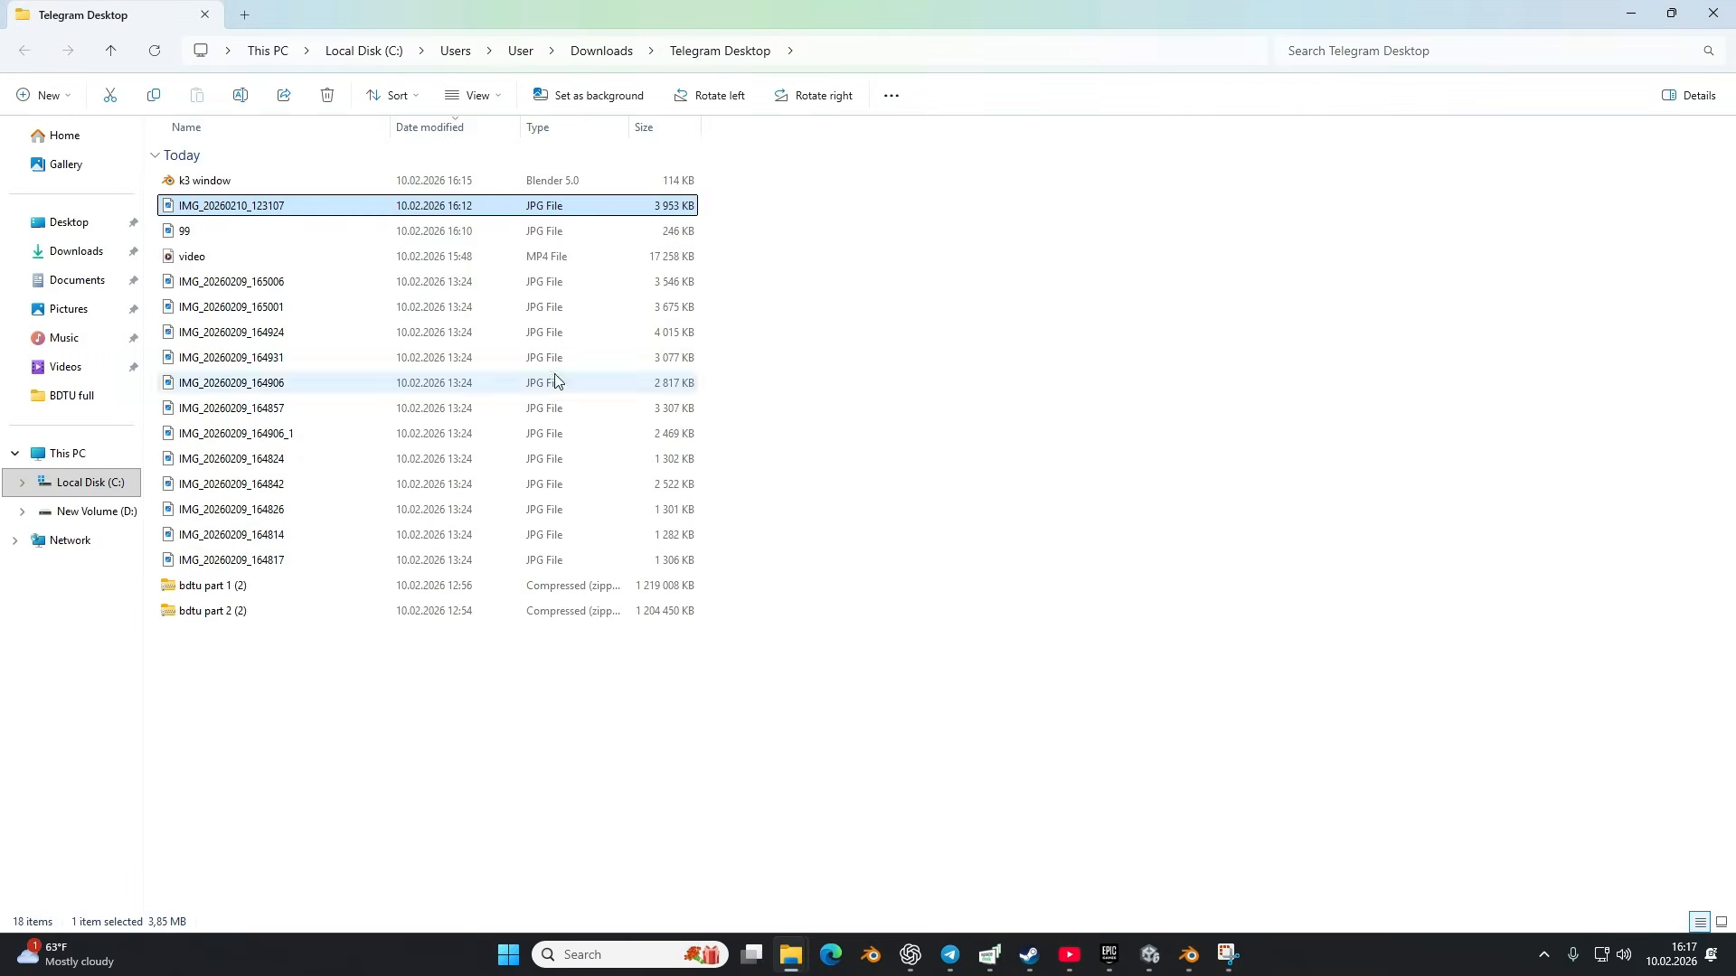
pyautogui.doubleClick(270, 210)
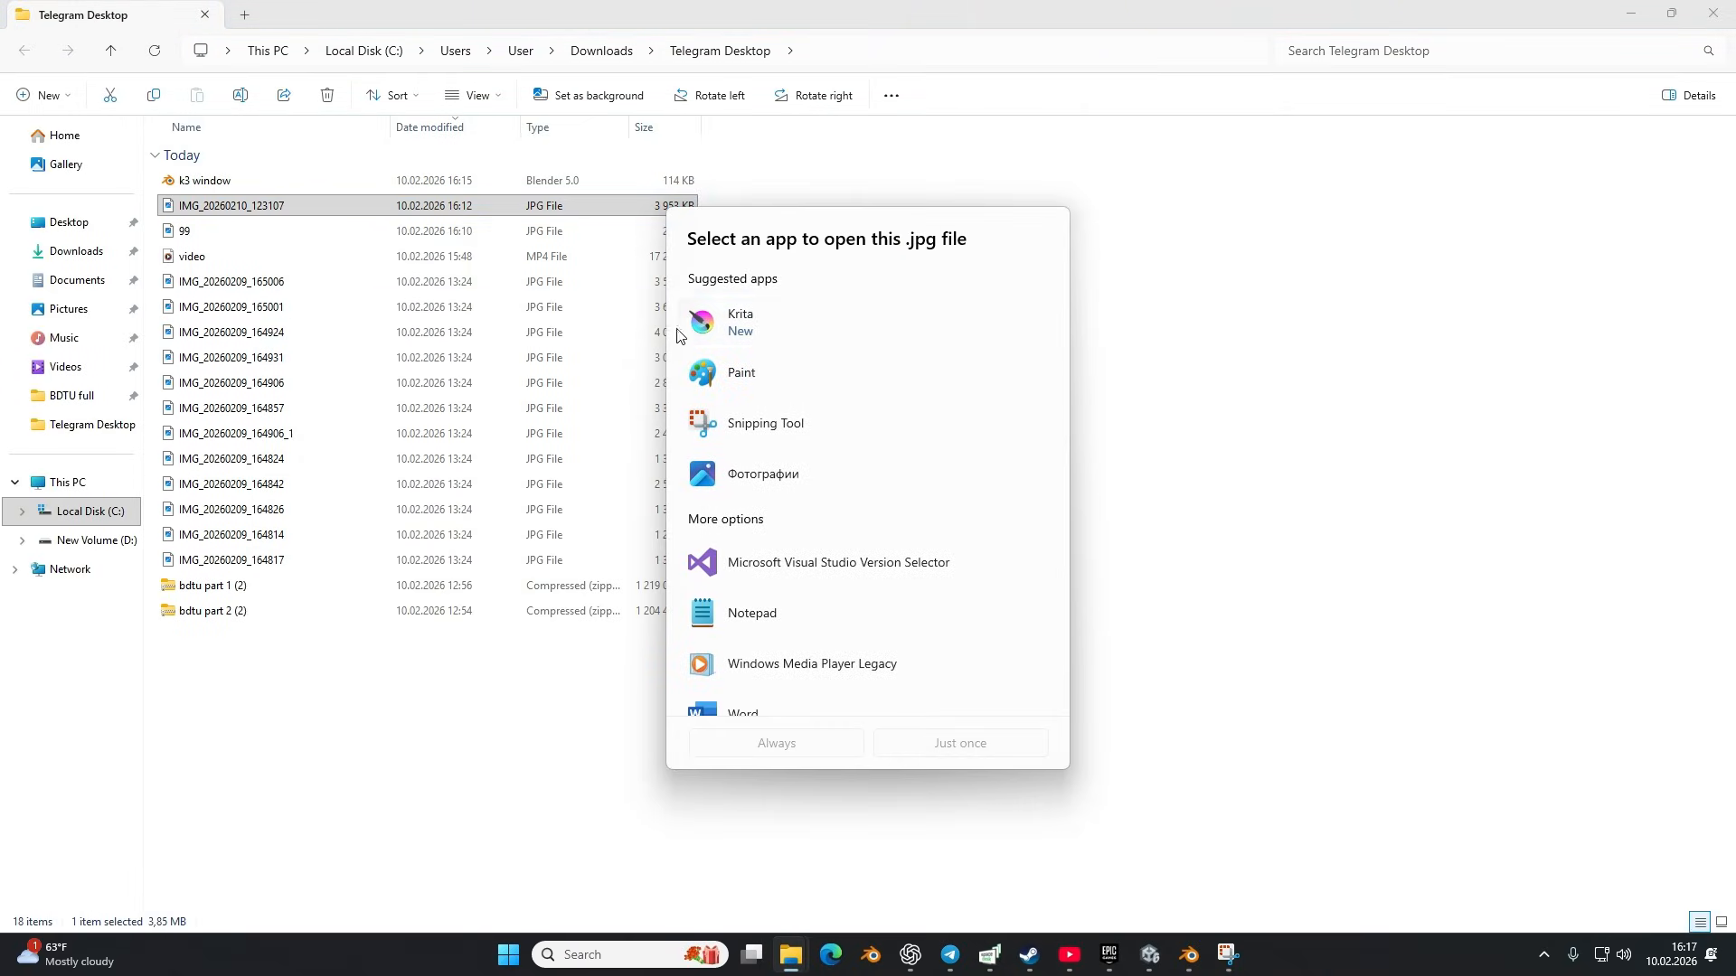
pyautogui.click(783, 486)
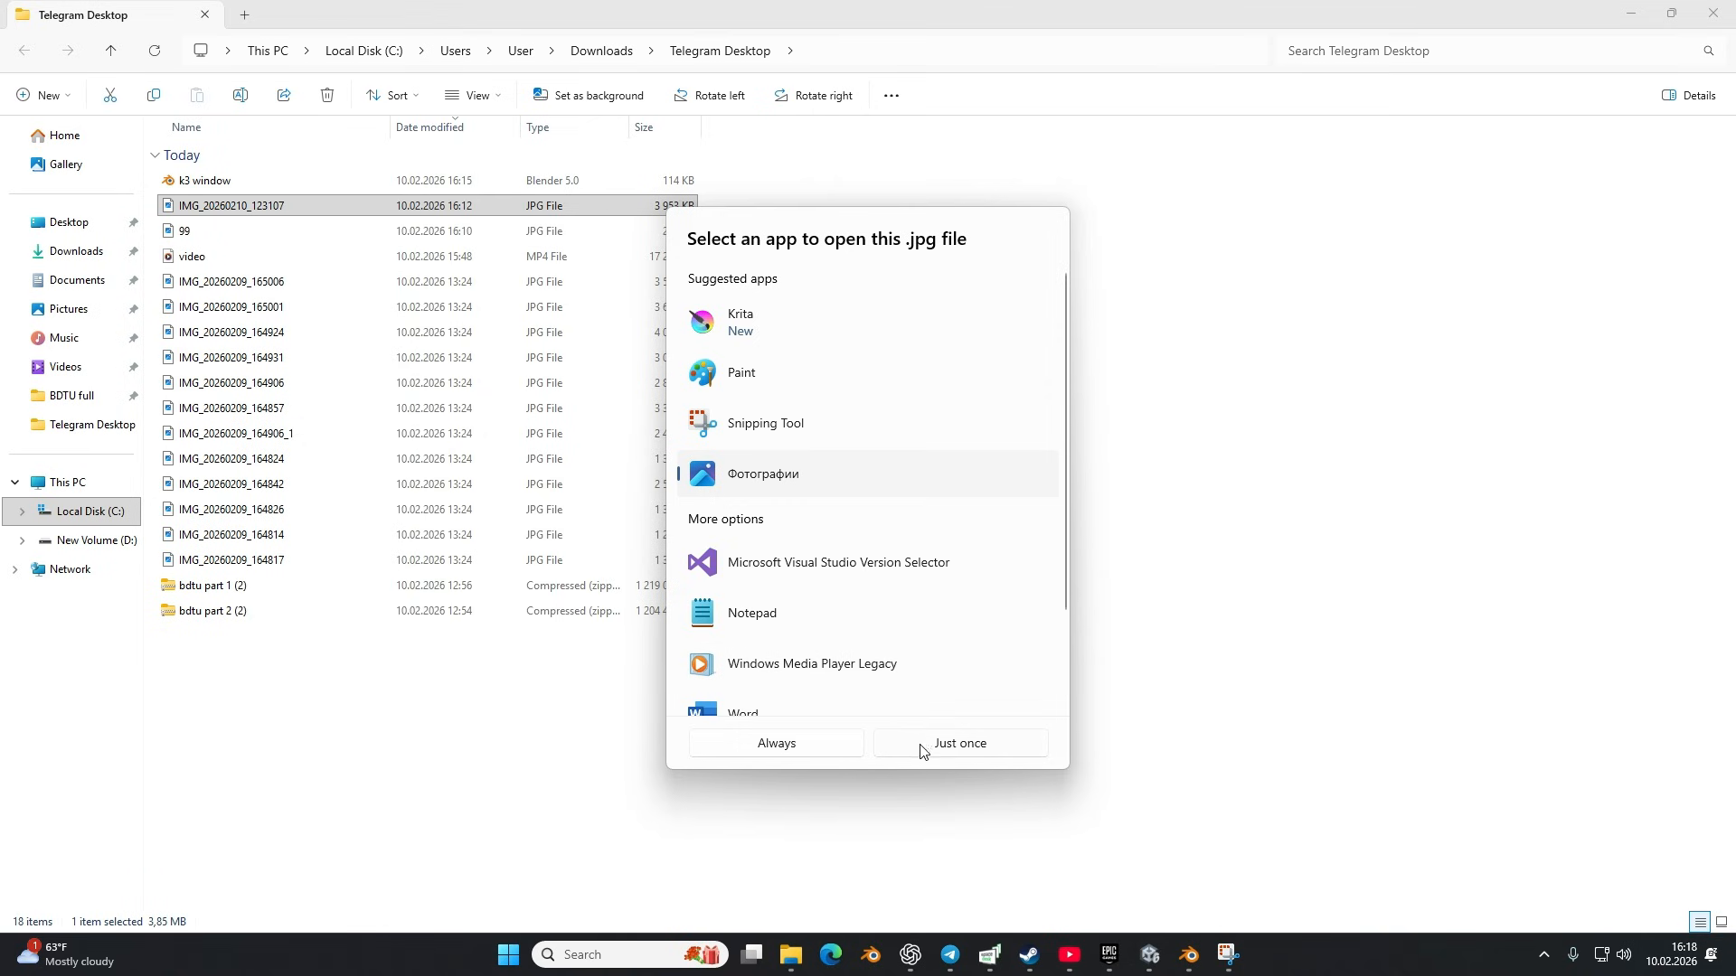
pyautogui.click(837, 747)
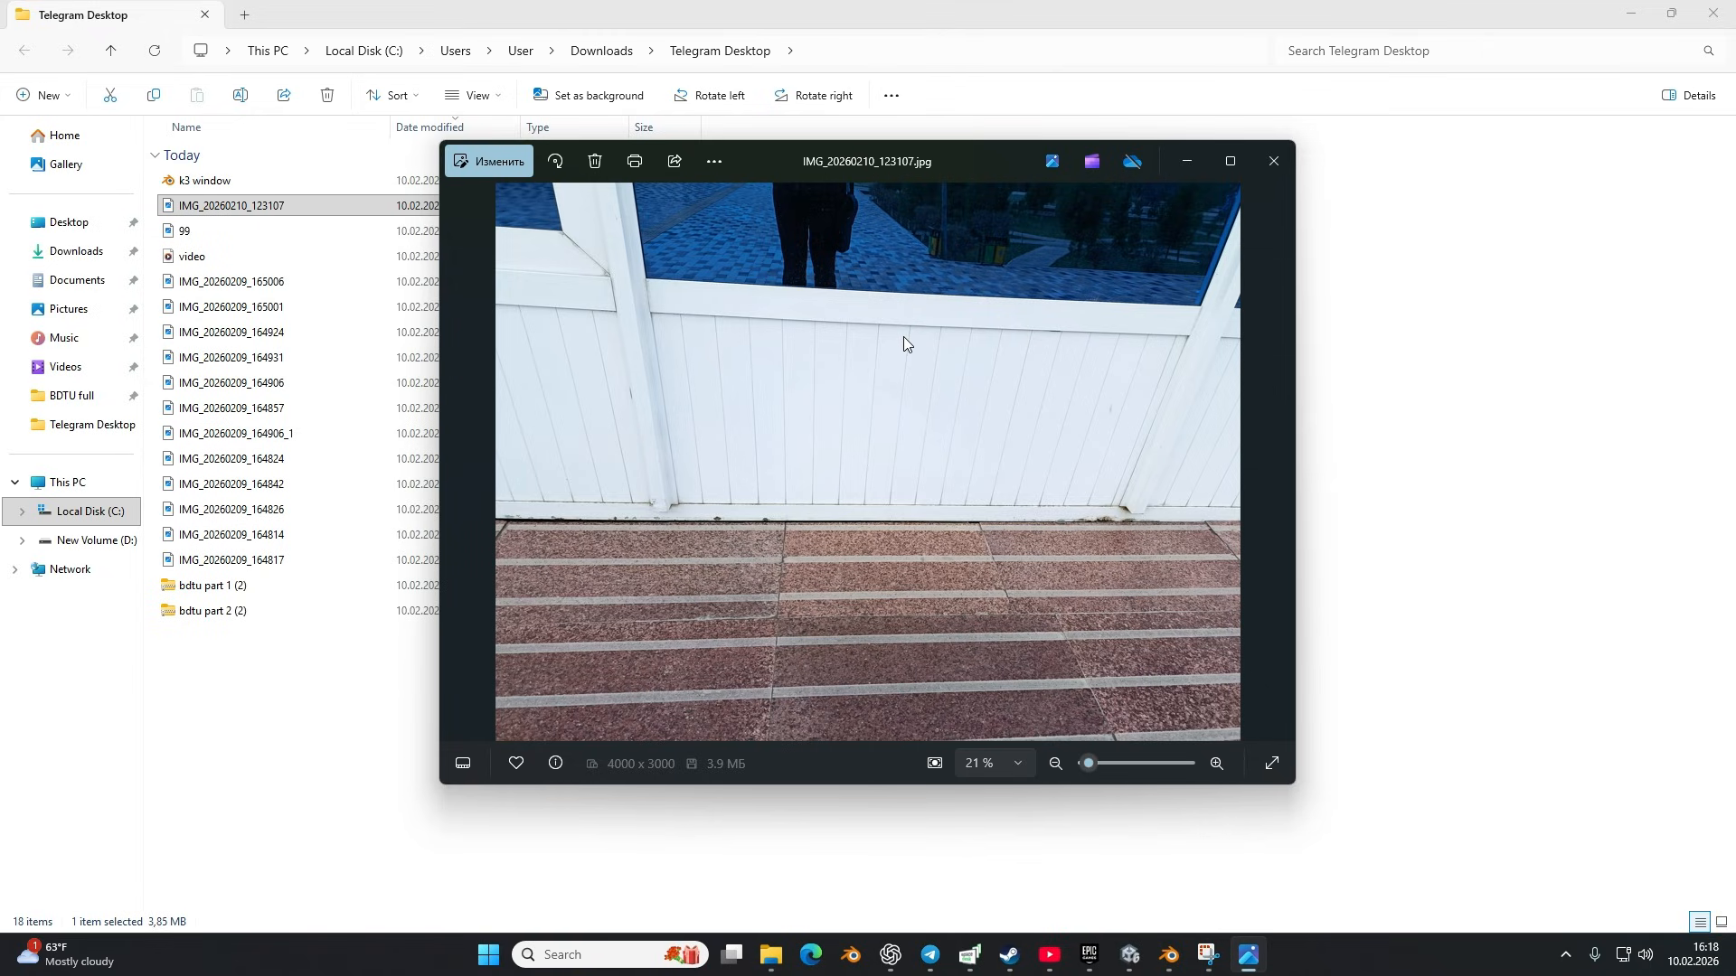
# Step: Switch to Microsoft Edge and open the photopea.com website
pyautogui.click(801, 963)
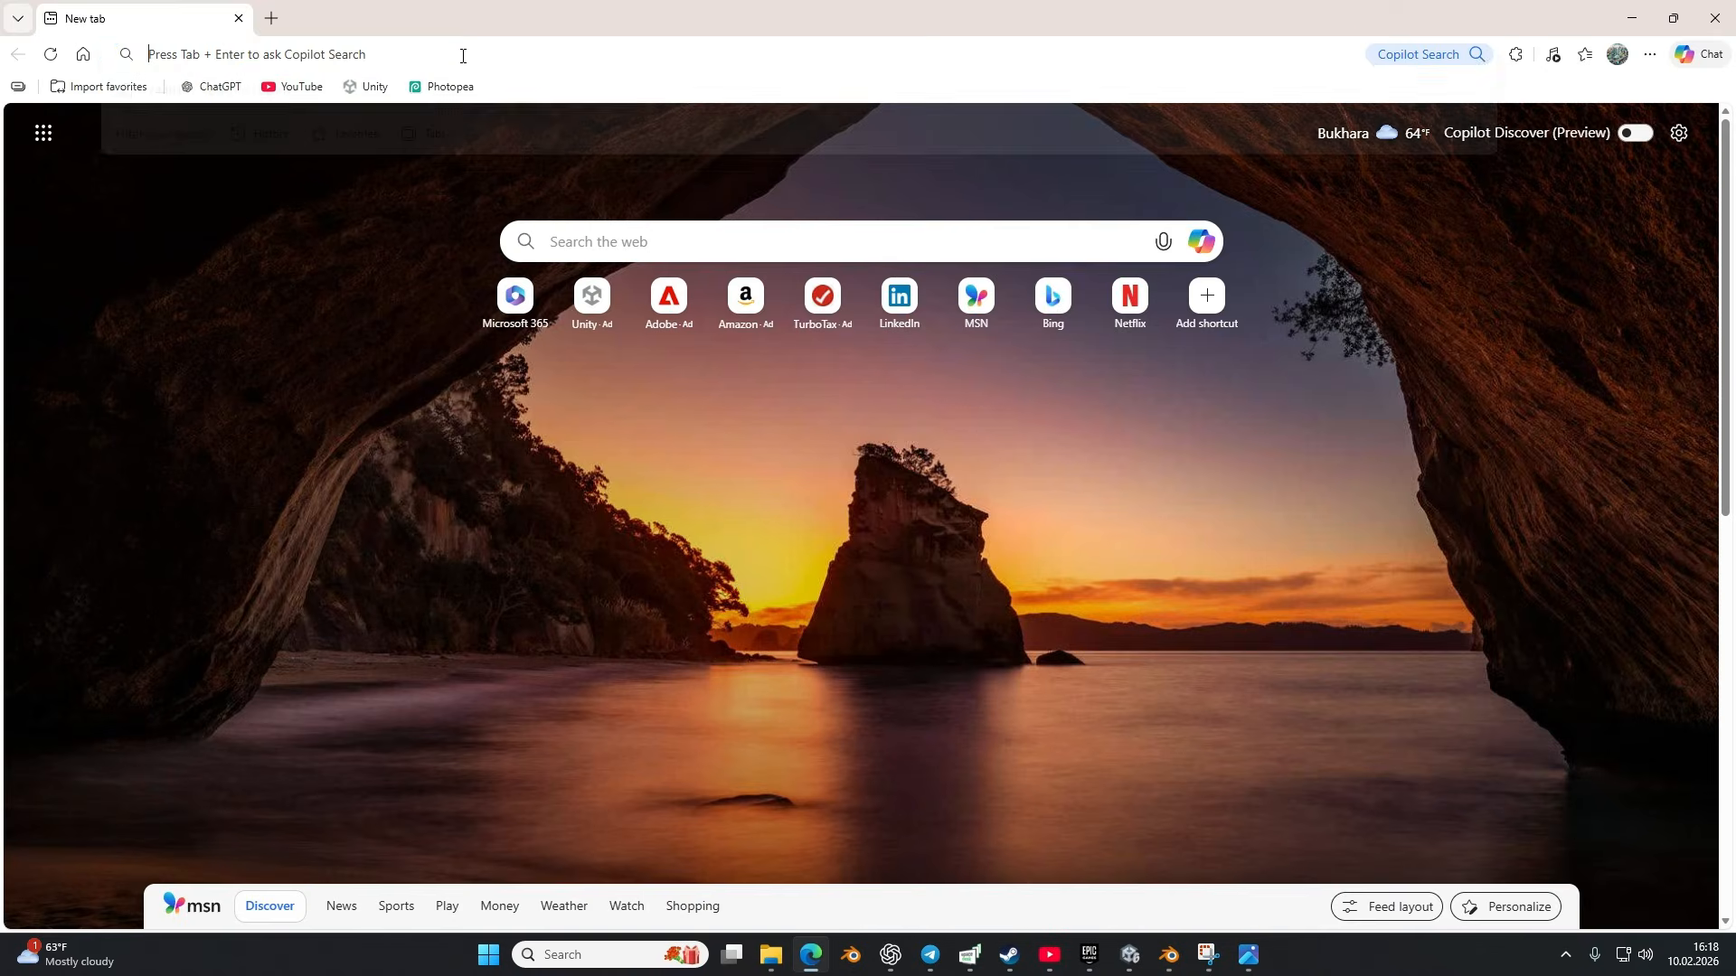
pyautogui.write('phote')
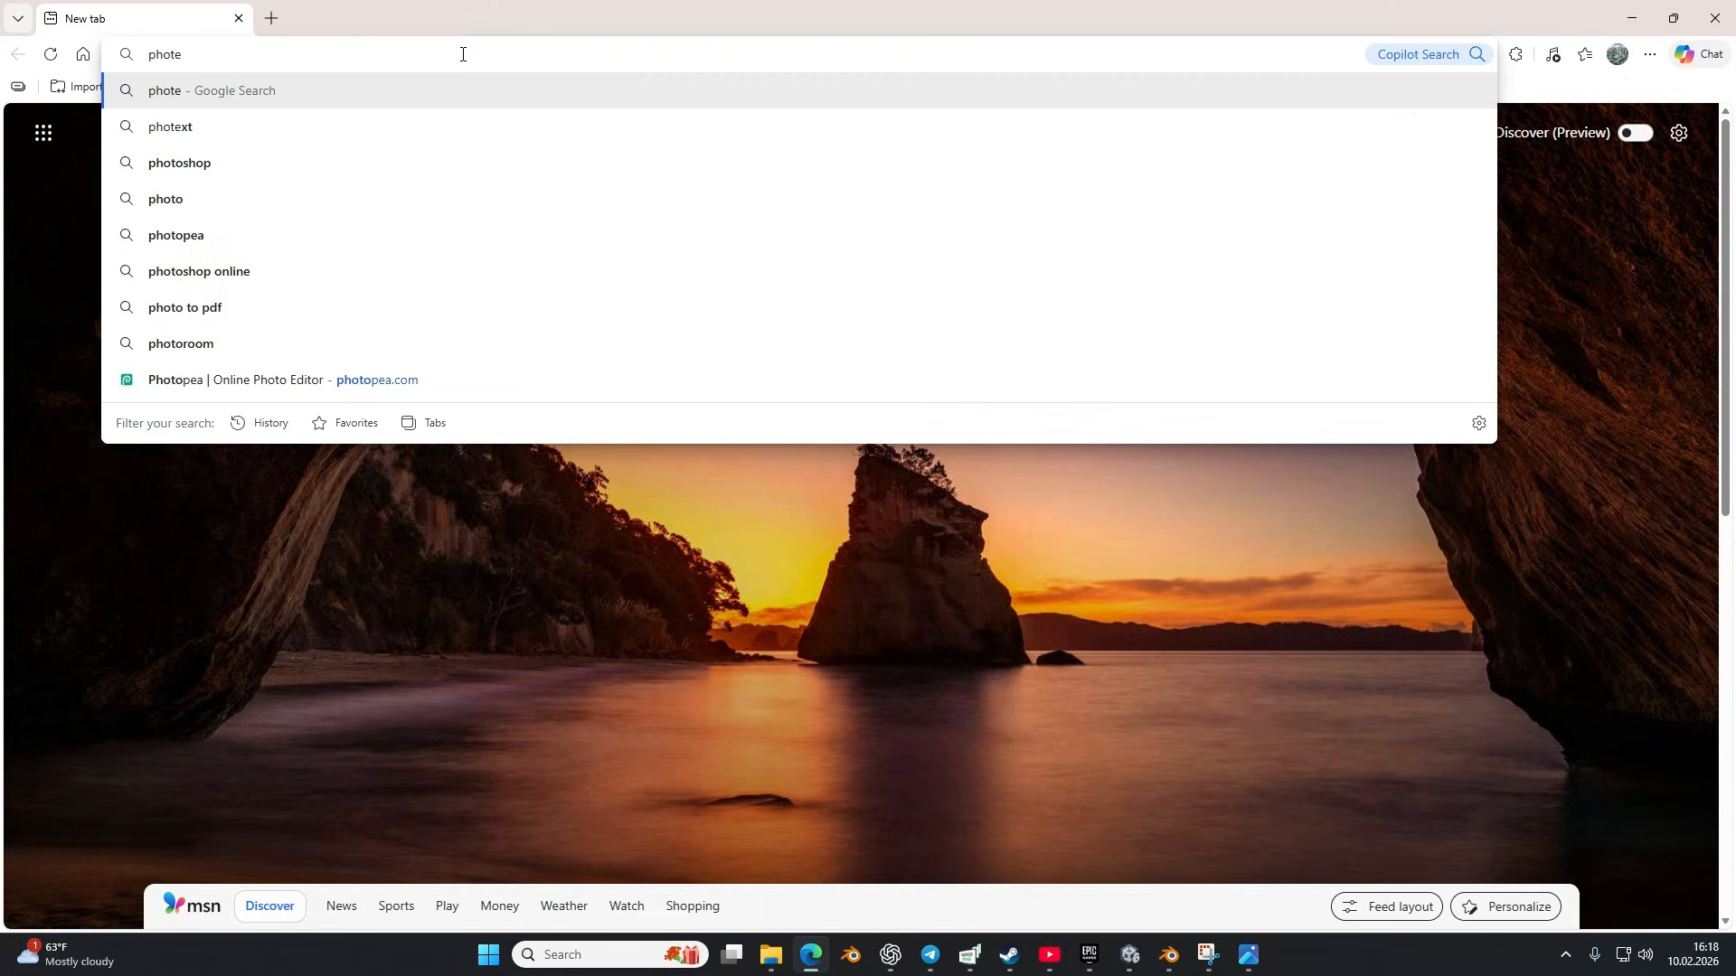
pyautogui.press('BackSpace')
pyautogui.write('opea')
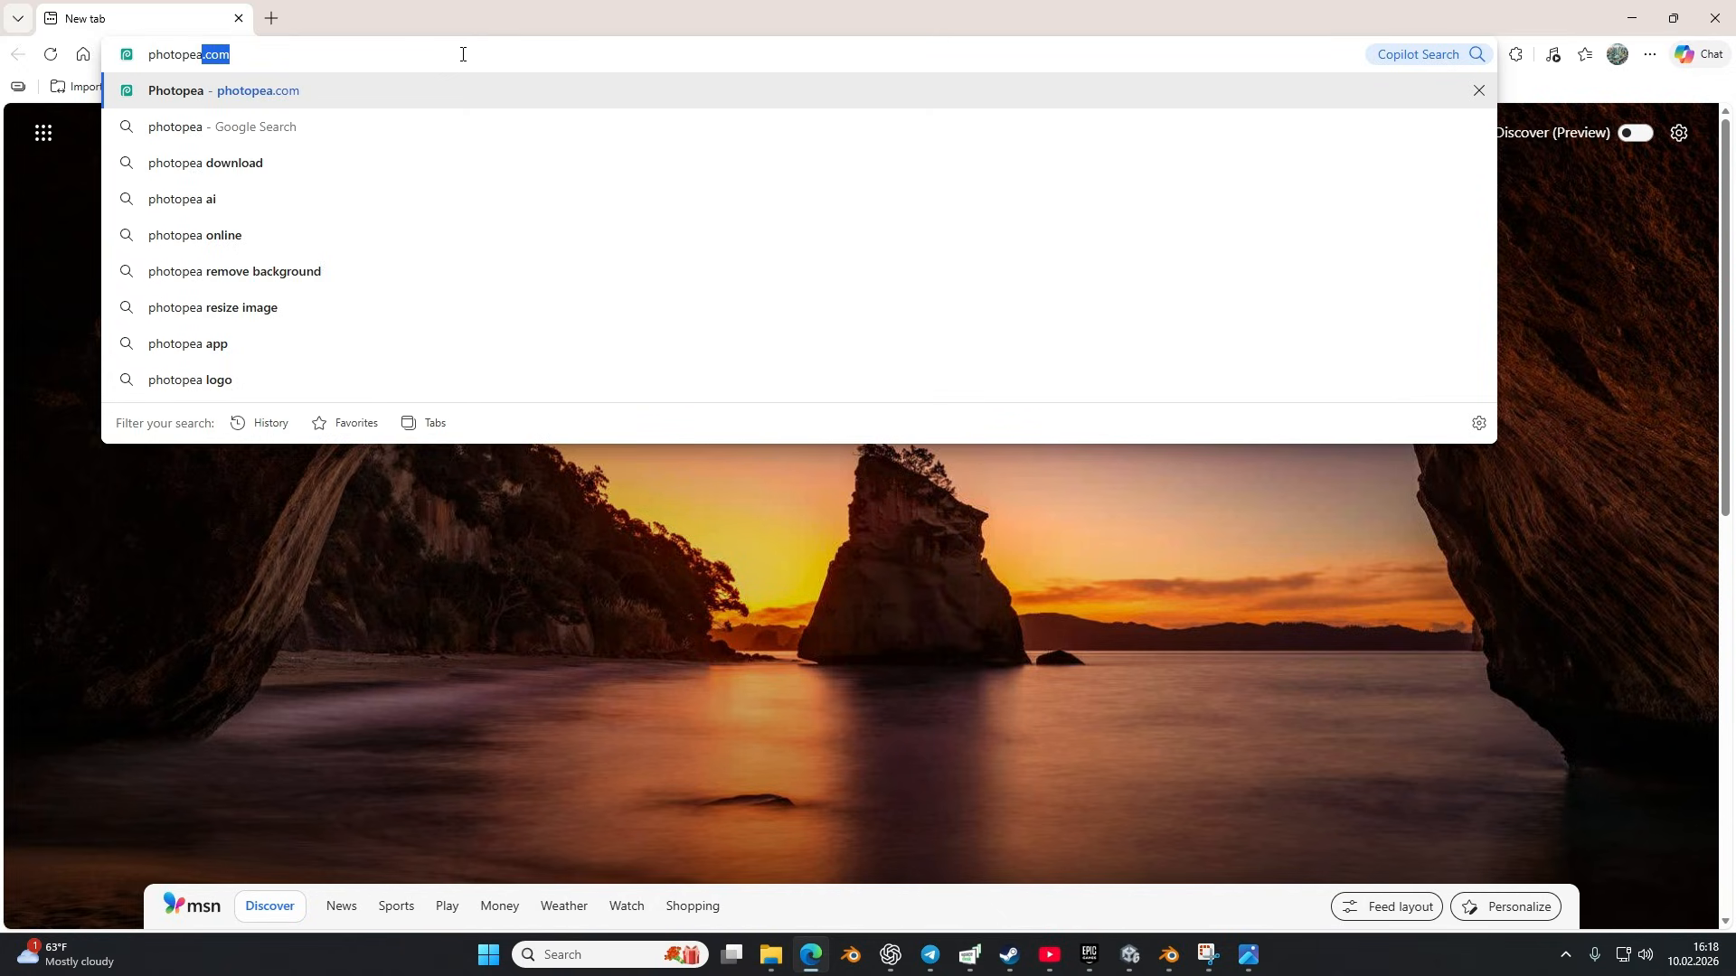
pyautogui.write('.com')
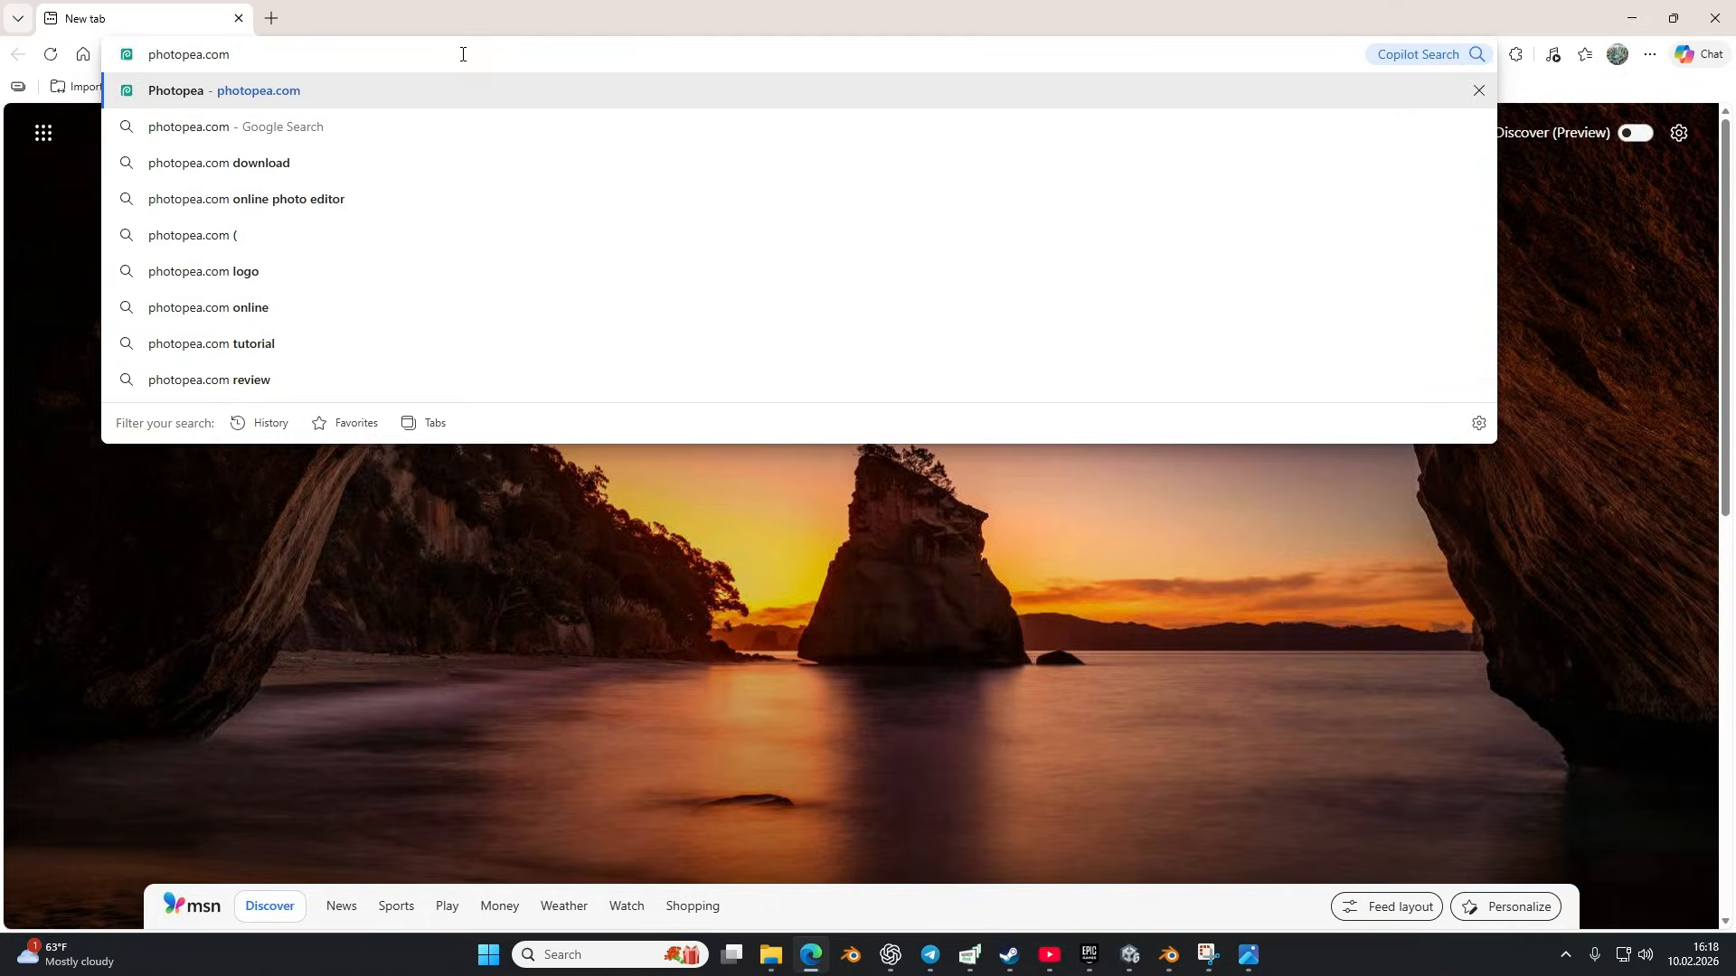
pyautogui.press('Return')
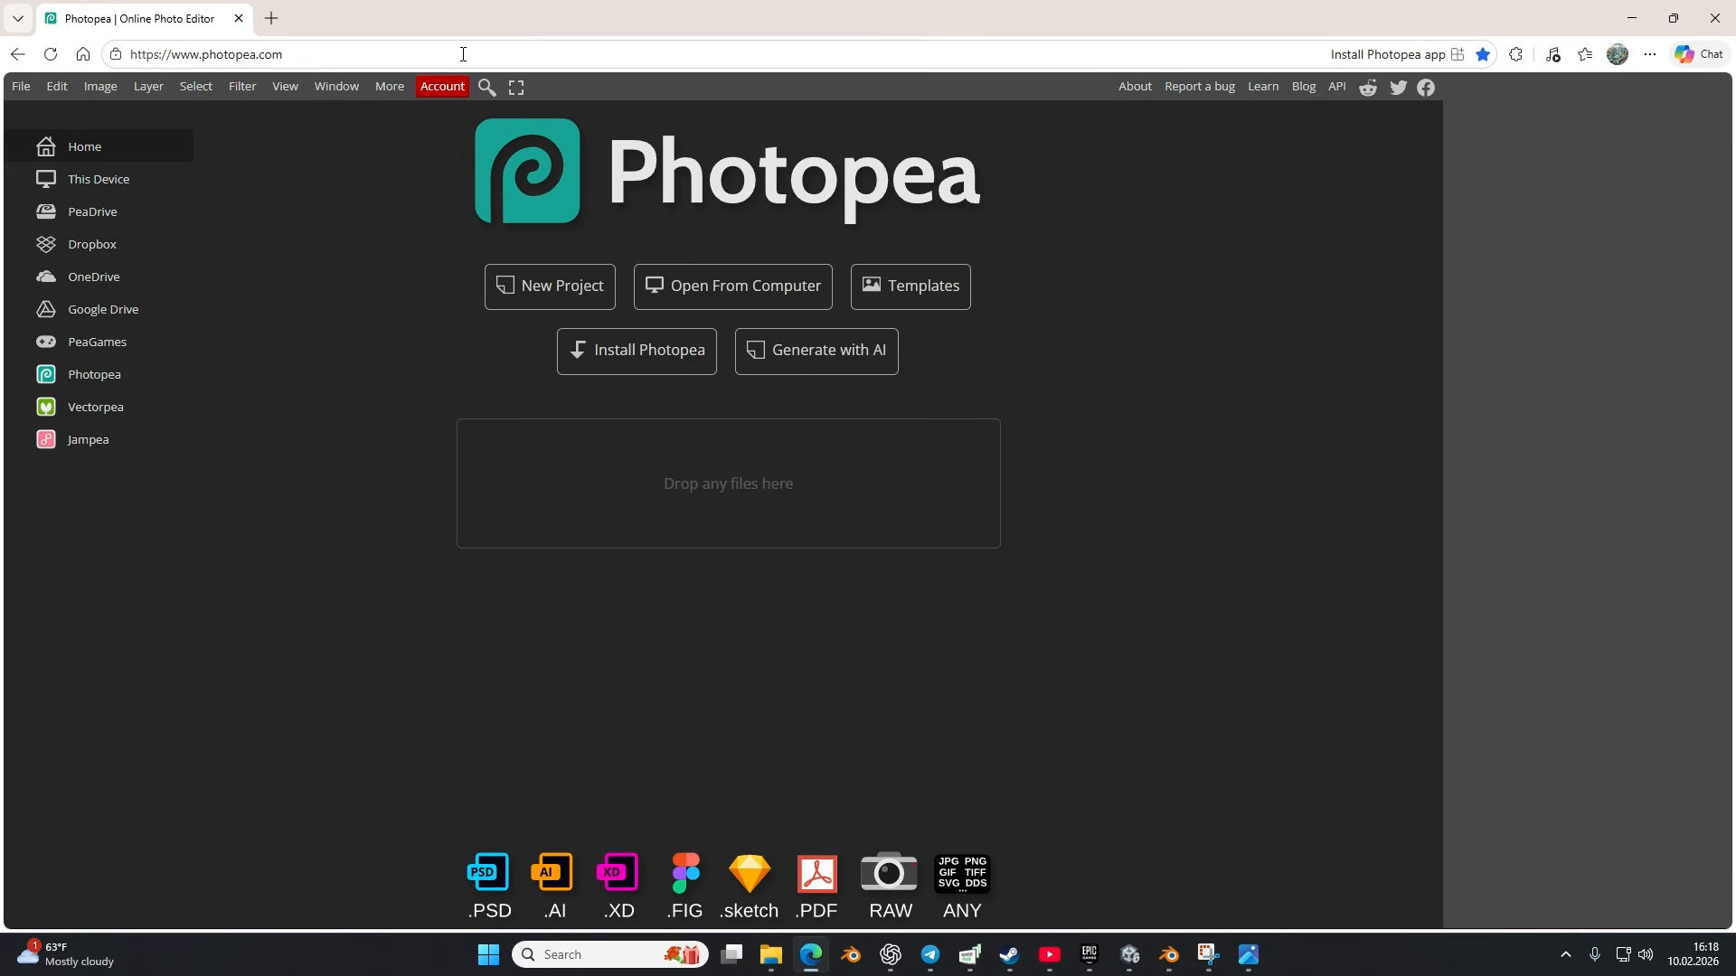
# Step: Load IMG_20260210_123107 from the Telegram Desktop folder in File Explorer into Photopea
pyautogui.moveTo(770, 954)
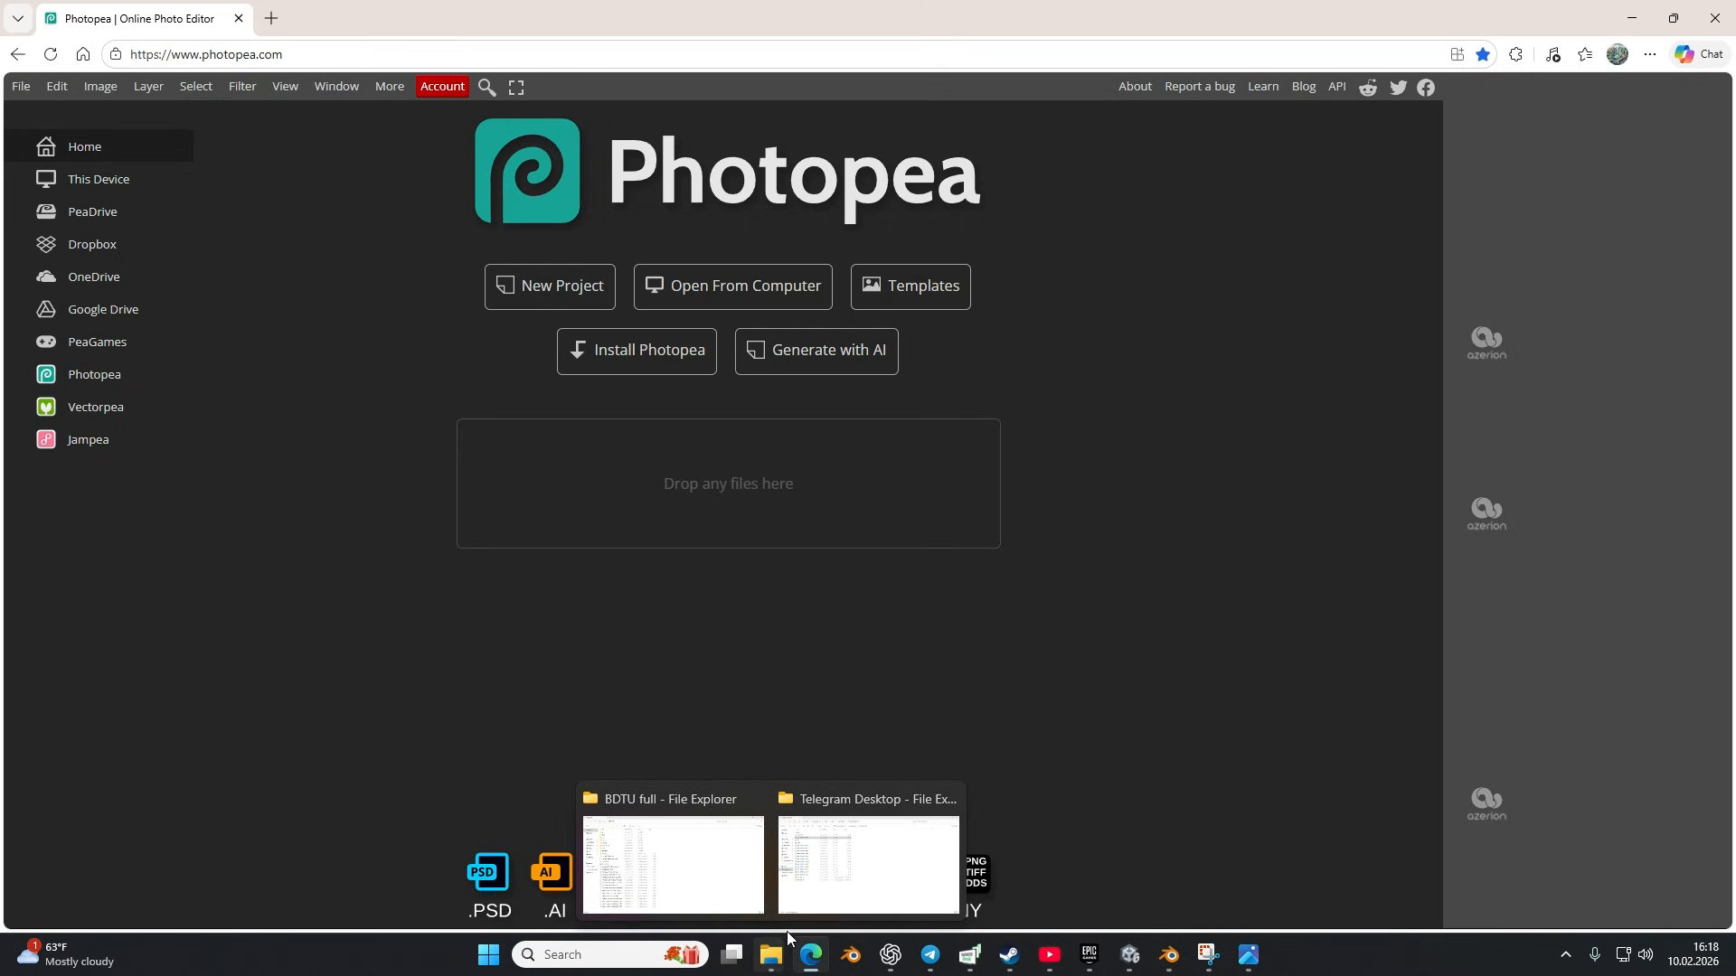
pyautogui.moveTo(807, 893)
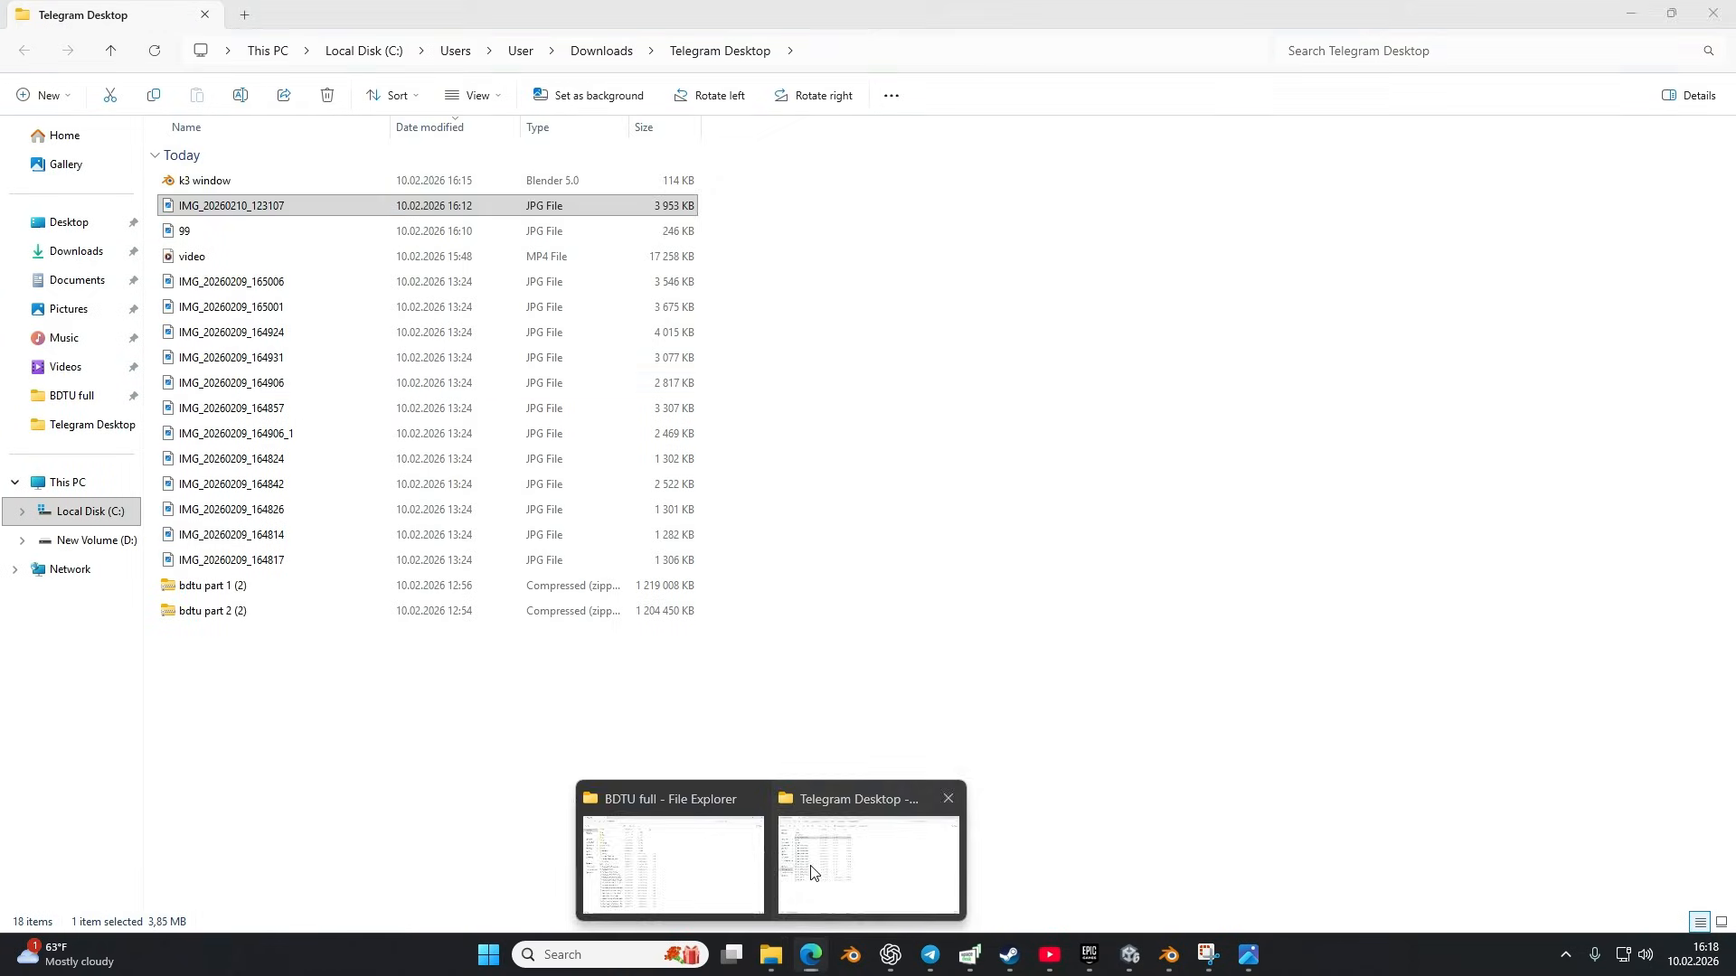
pyautogui.click(814, 868)
pyautogui.moveTo(288, 210); pyautogui.dragTo(676, 523)
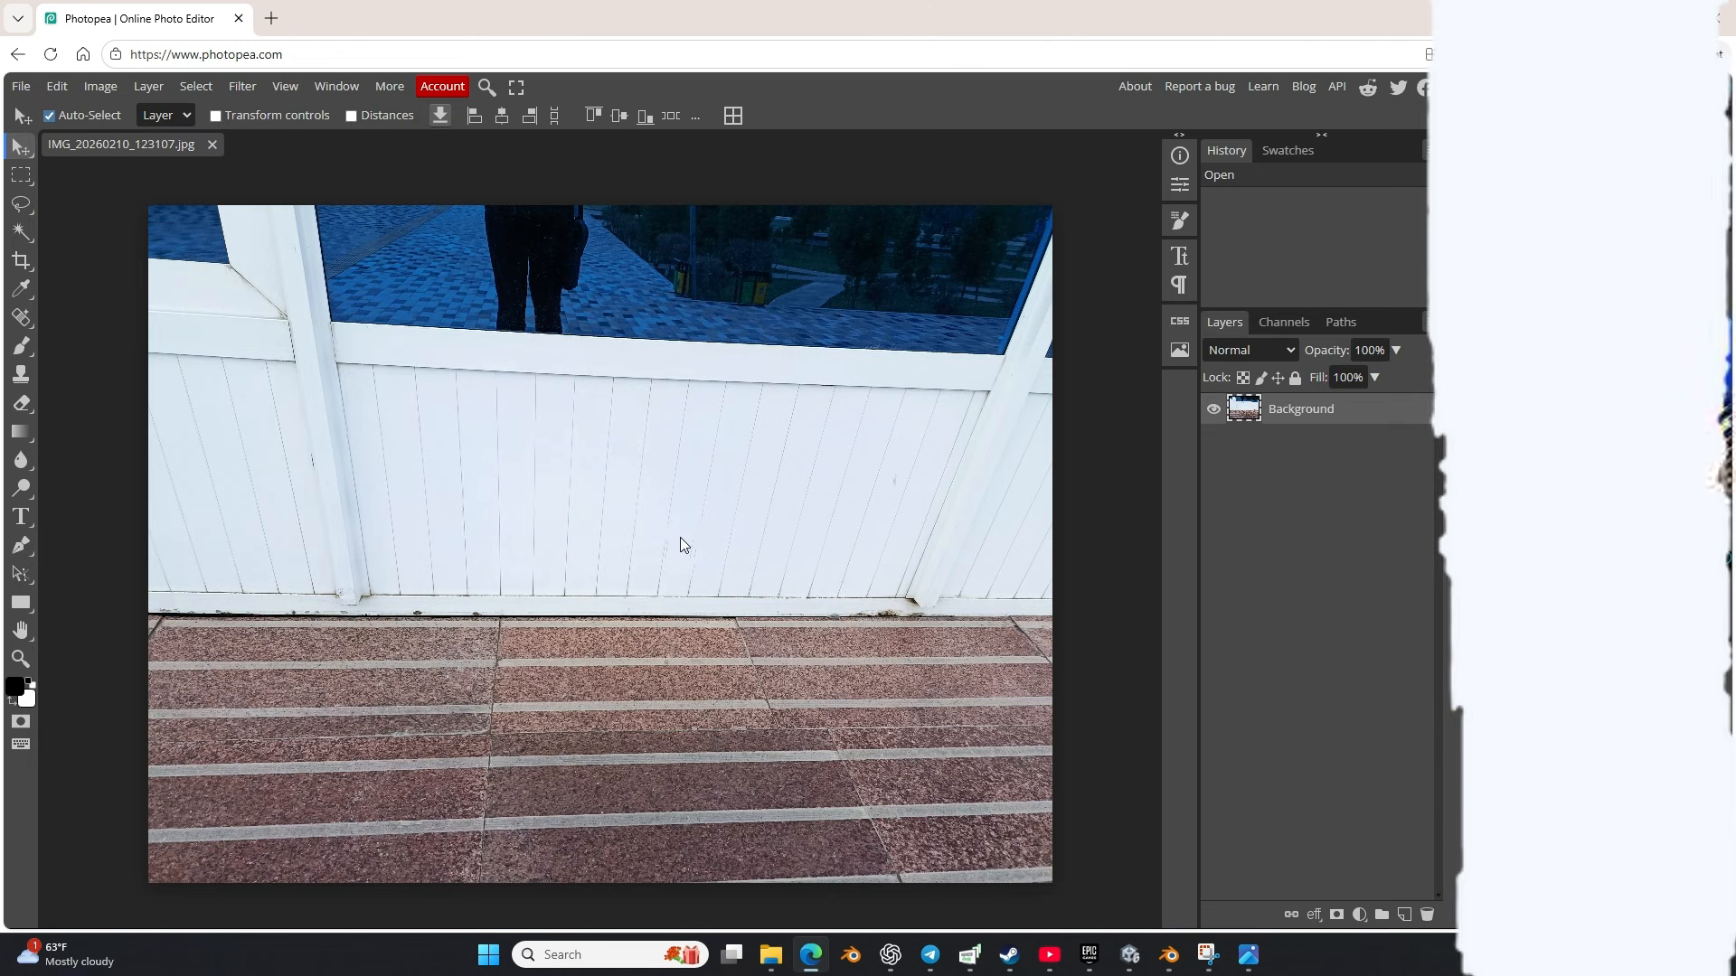
# Step: Draw a Perspective Crop frame roughly around the central white slatted panel below the window
pyautogui.scroll(2, 534, 484)
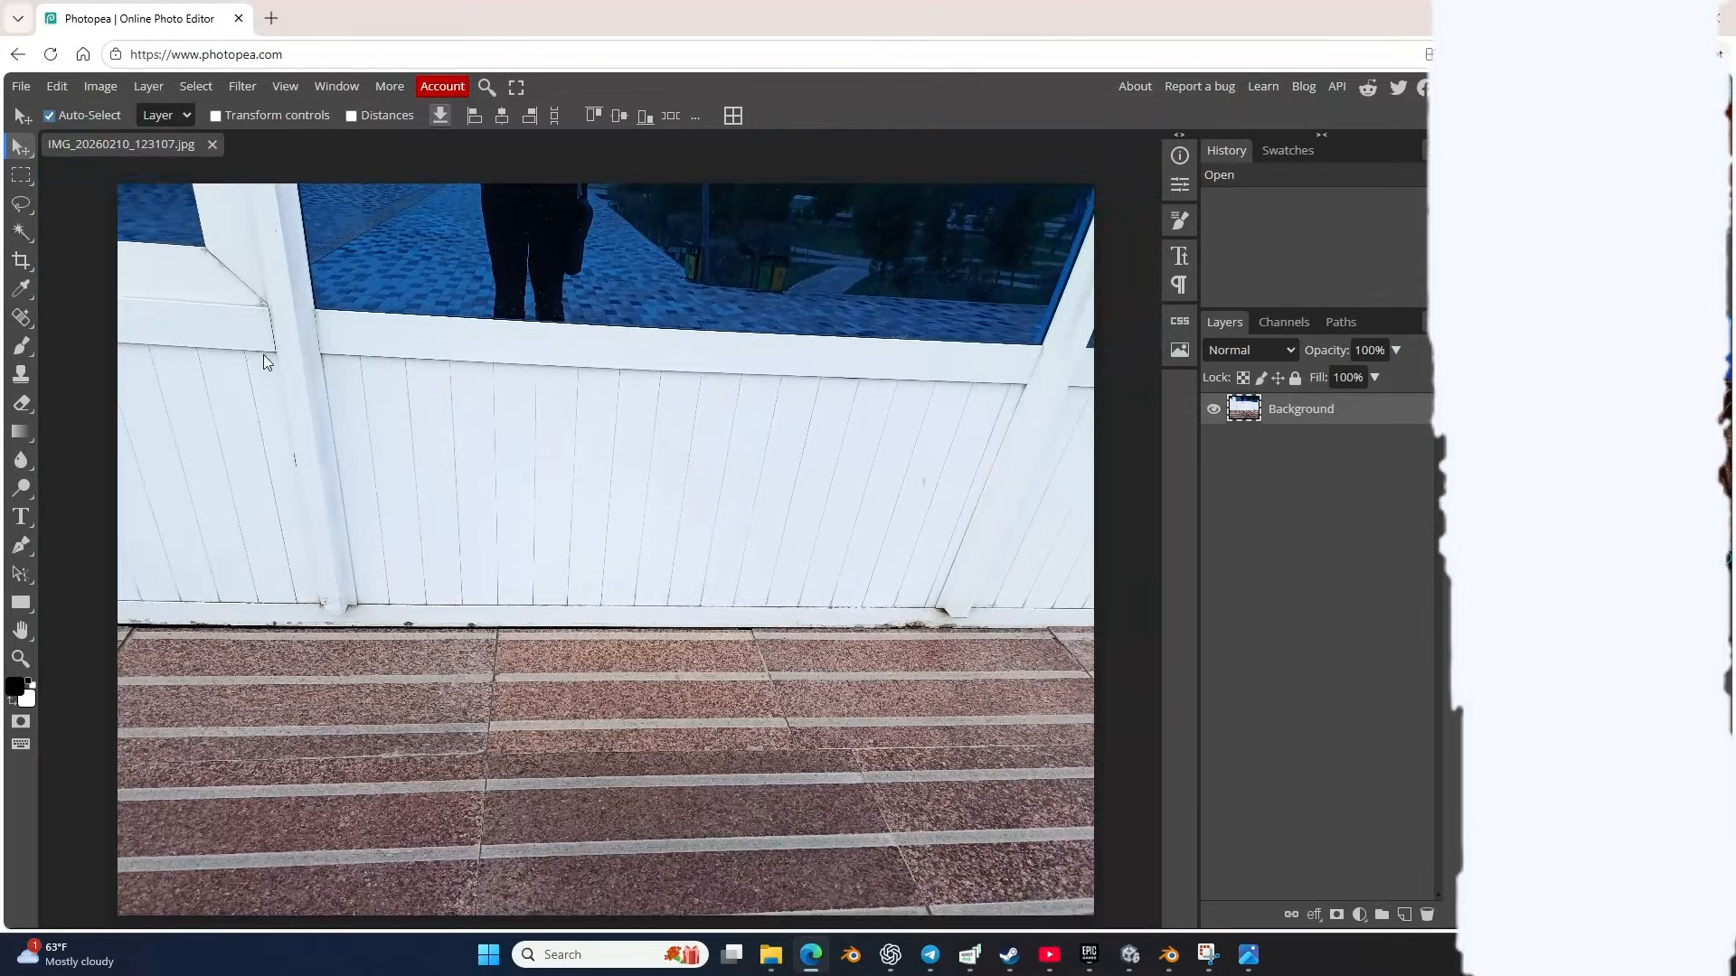
pyautogui.click(22, 185)
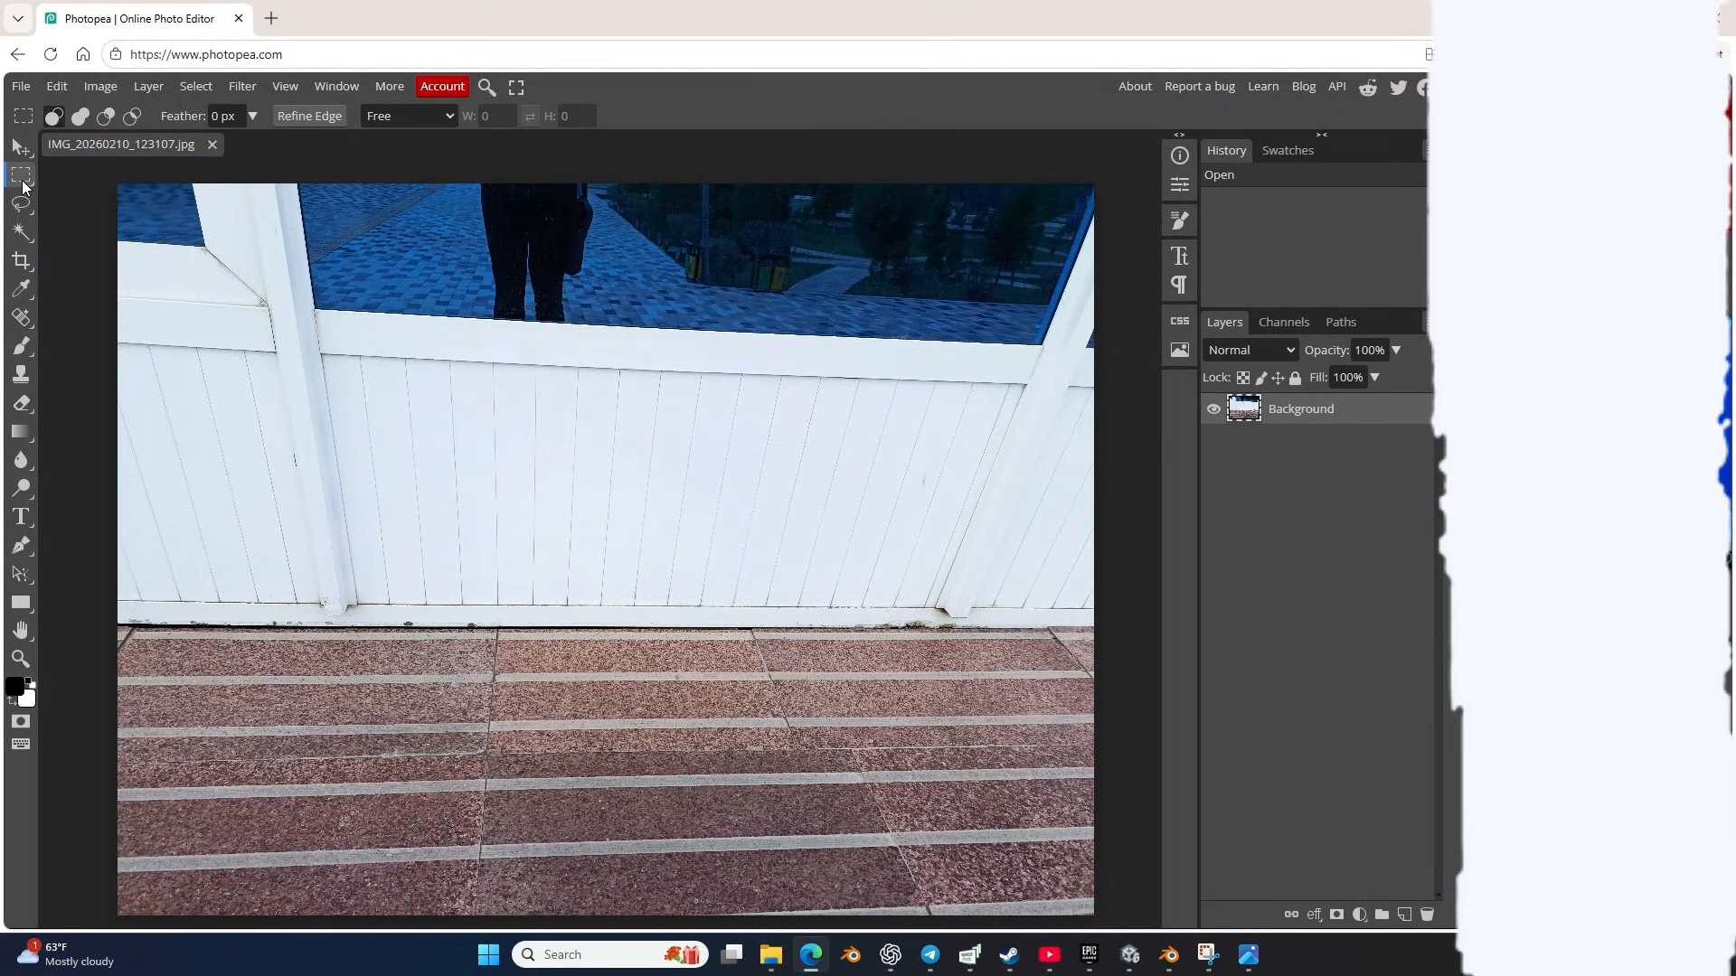
pyautogui.click(24, 262)
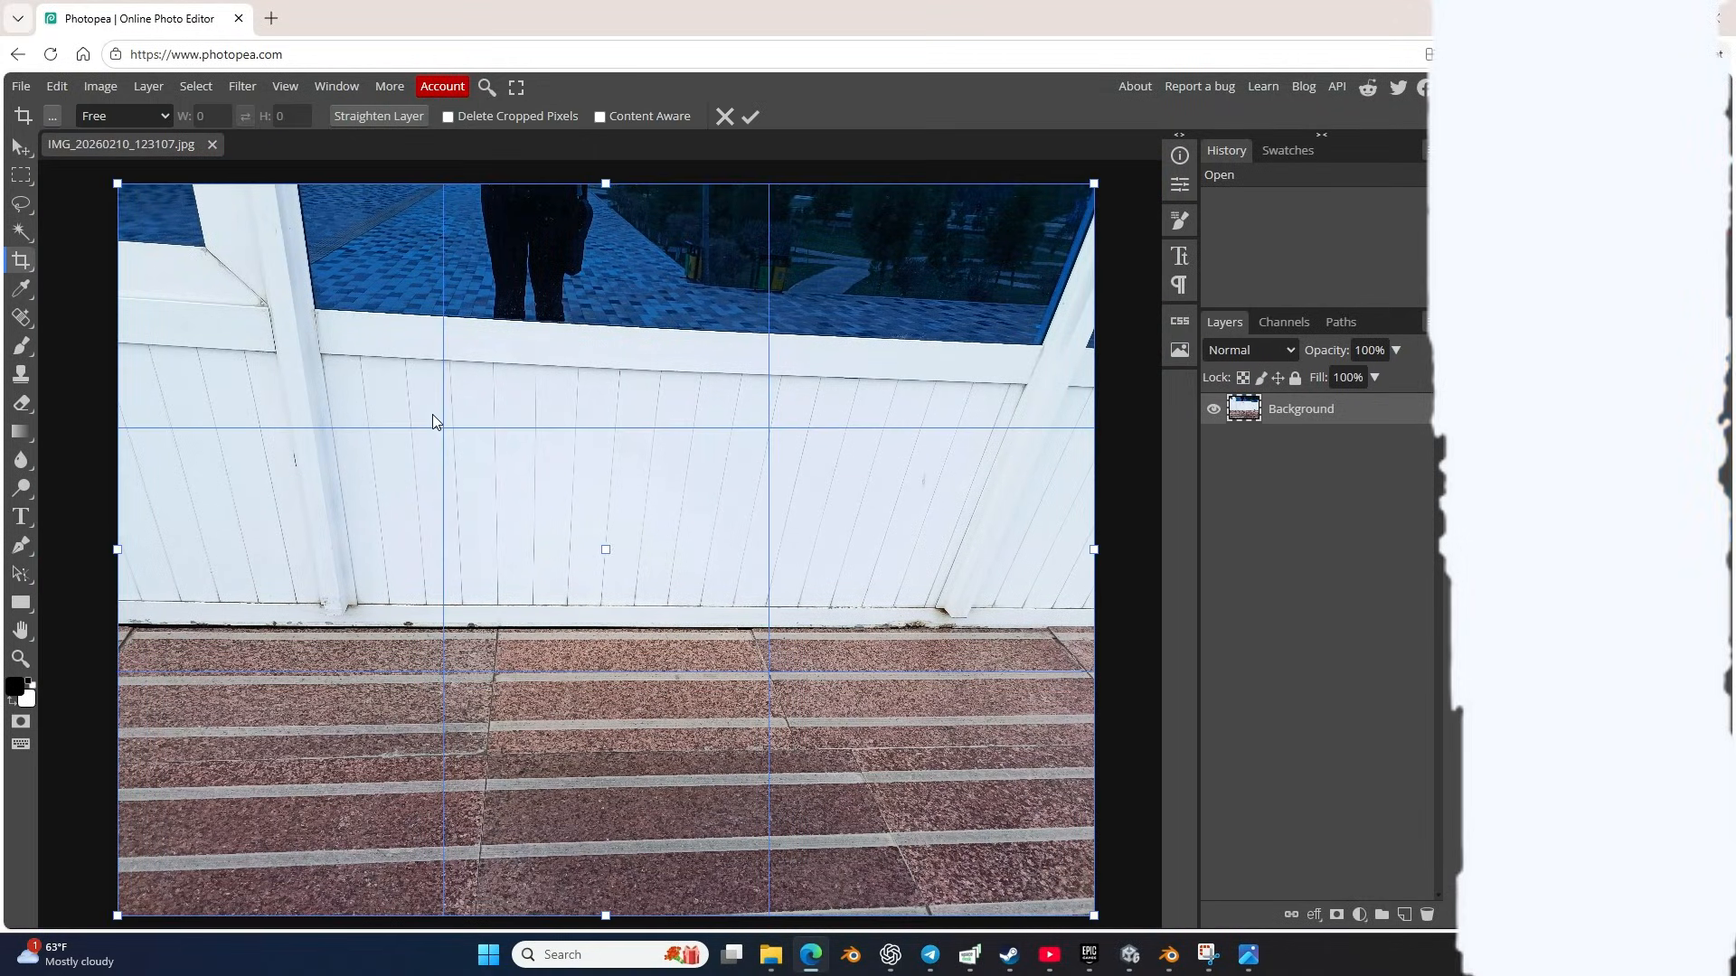
pyautogui.rightClick(19, 264)
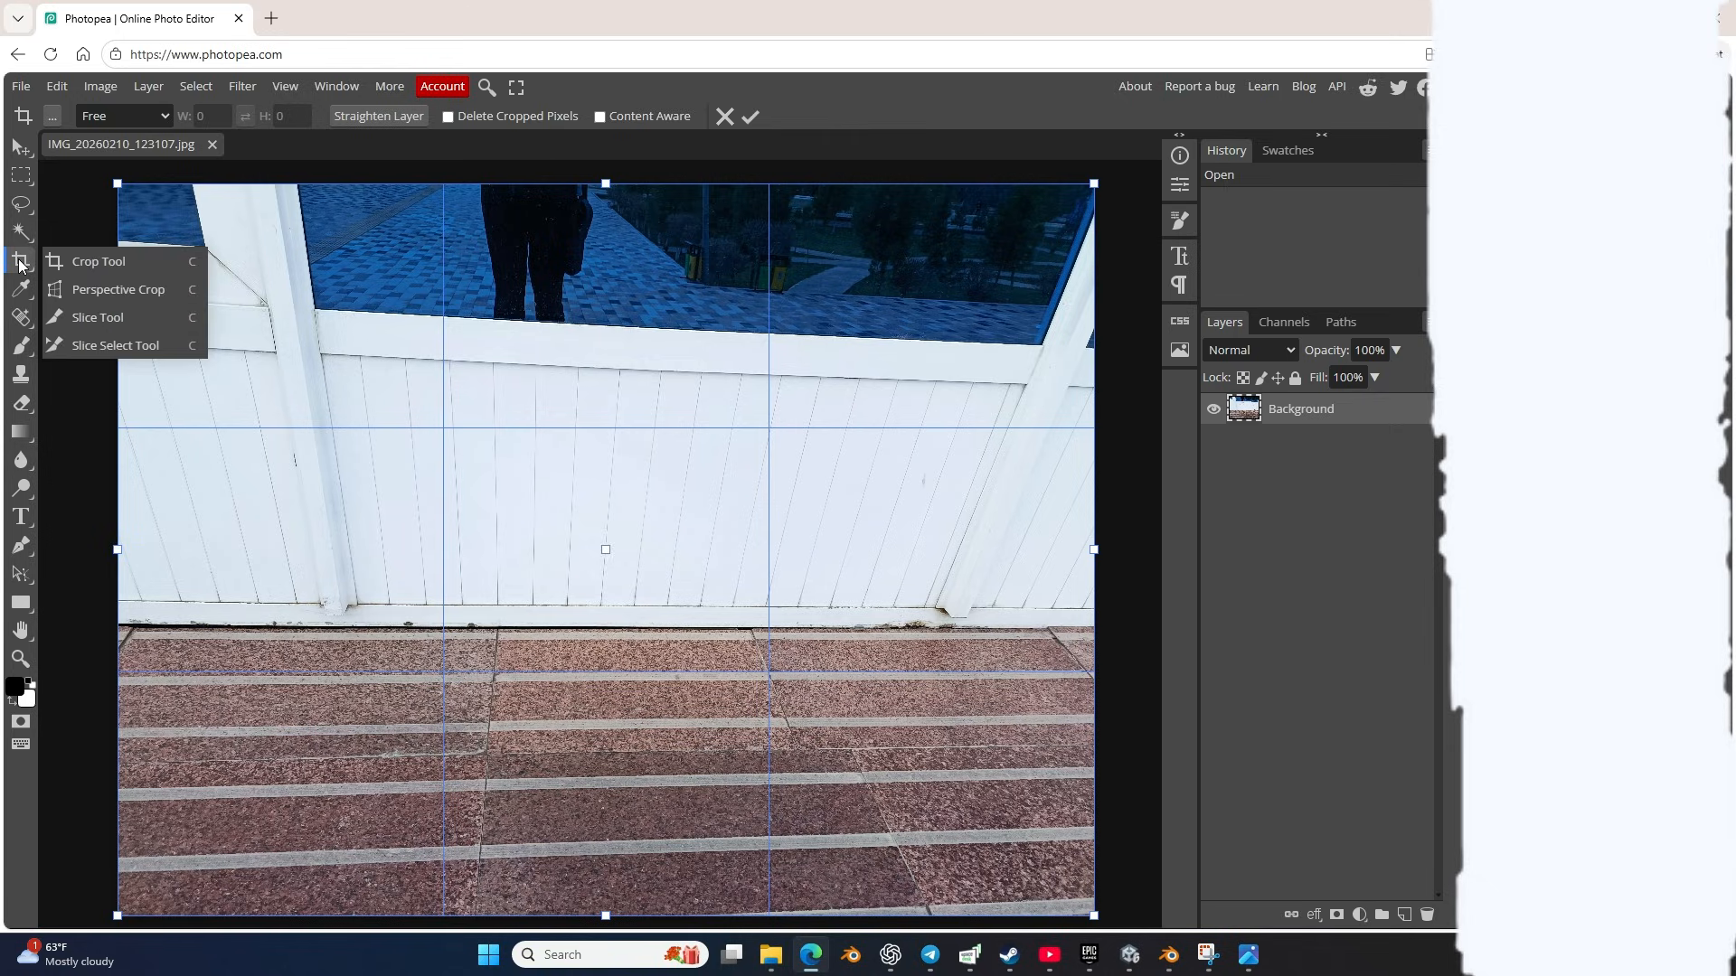
pyautogui.click(103, 291)
pyautogui.moveTo(328, 364); pyautogui.dragTo(1023, 636)
# Step: Fit the crop frame's upper-left corner to the inner upper-left corner of the white slatted panel
pyautogui.scroll(1, 310, 351)
pyautogui.scroll(8, 309, 347)
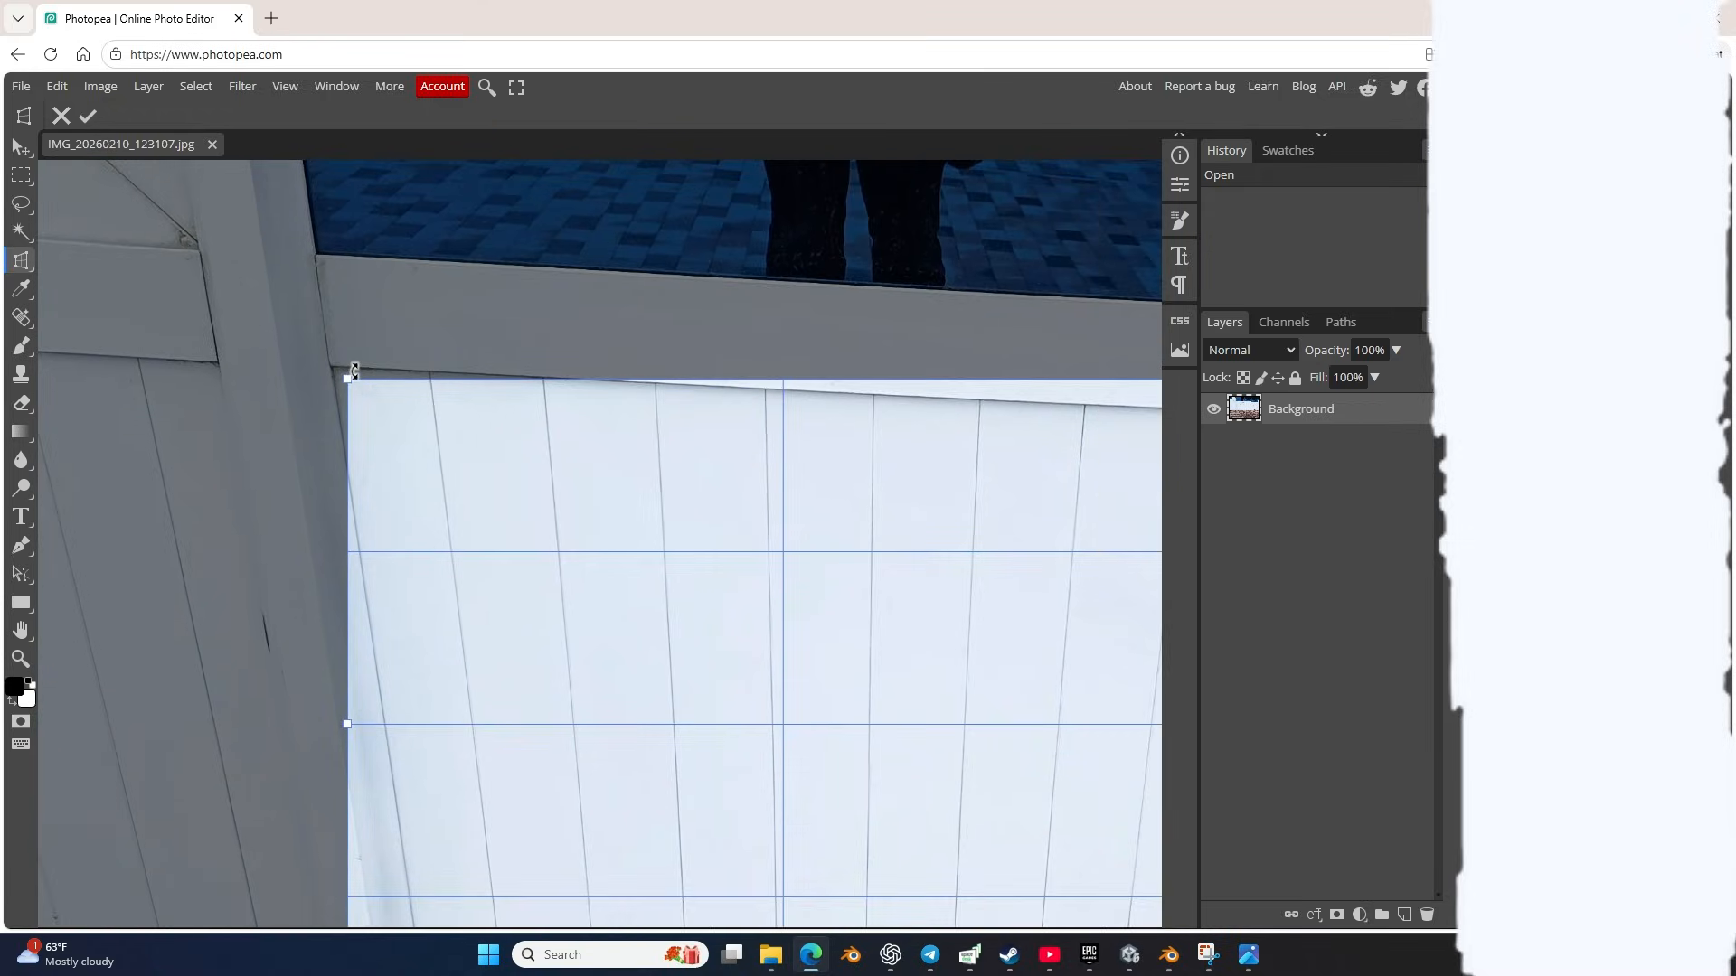
pyautogui.scroll(2, 330, 364)
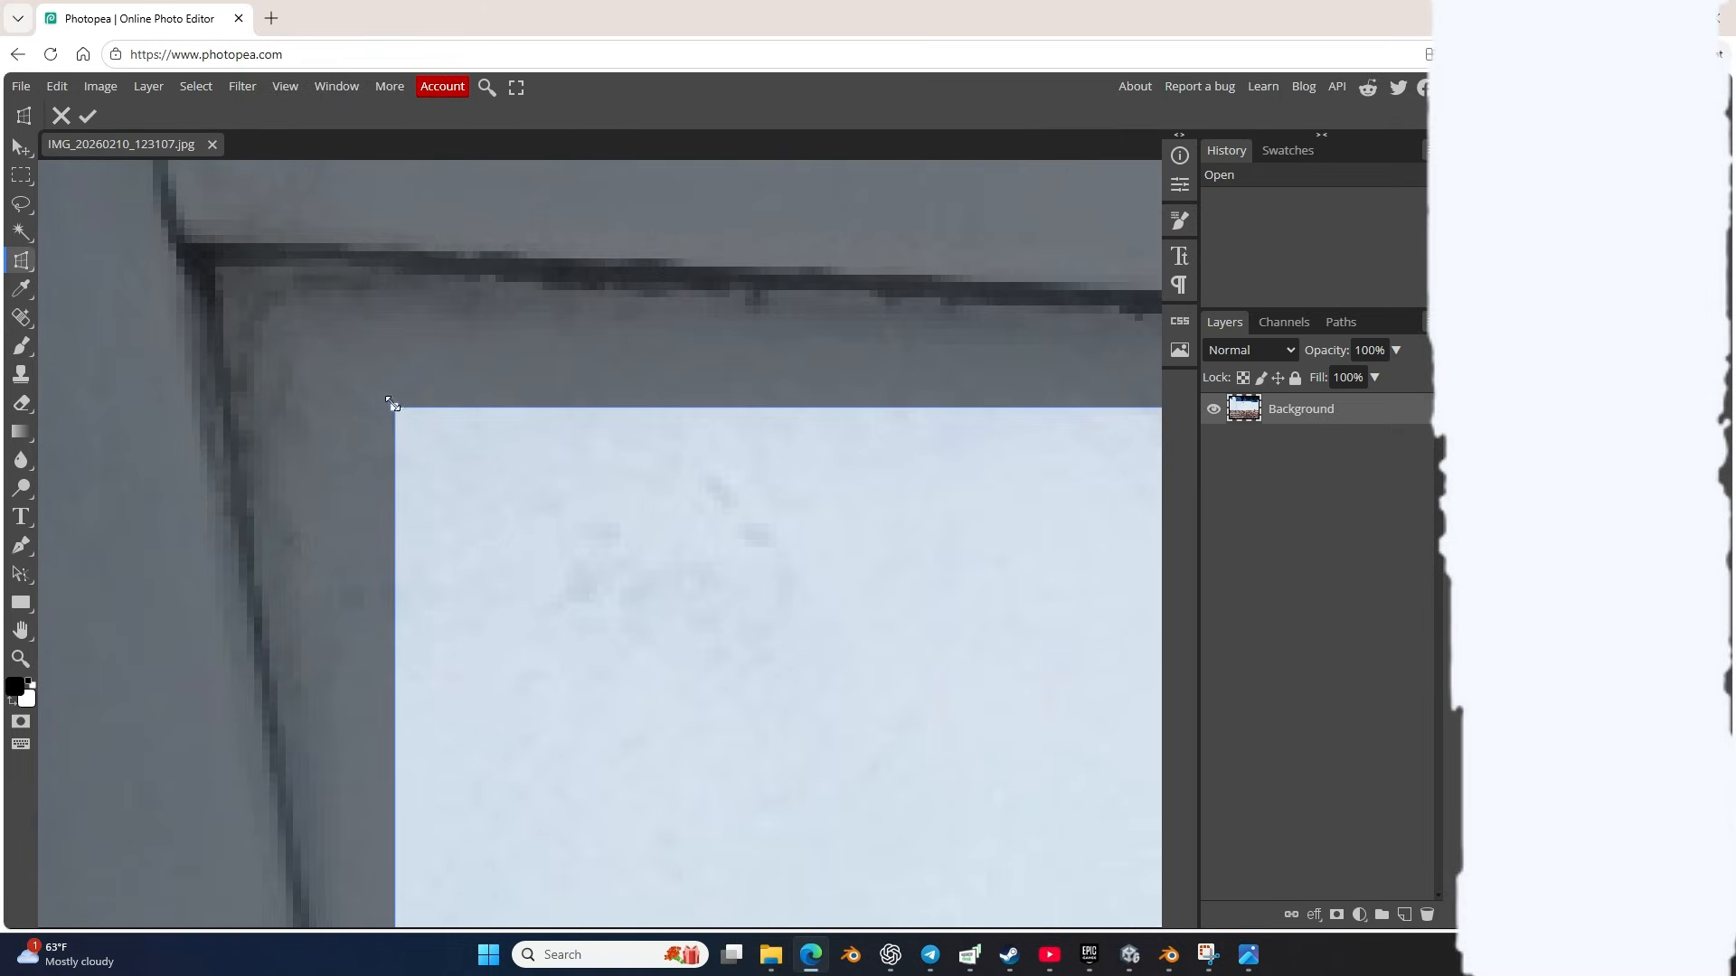
pyautogui.moveTo(395, 409); pyautogui.dragTo(211, 264)
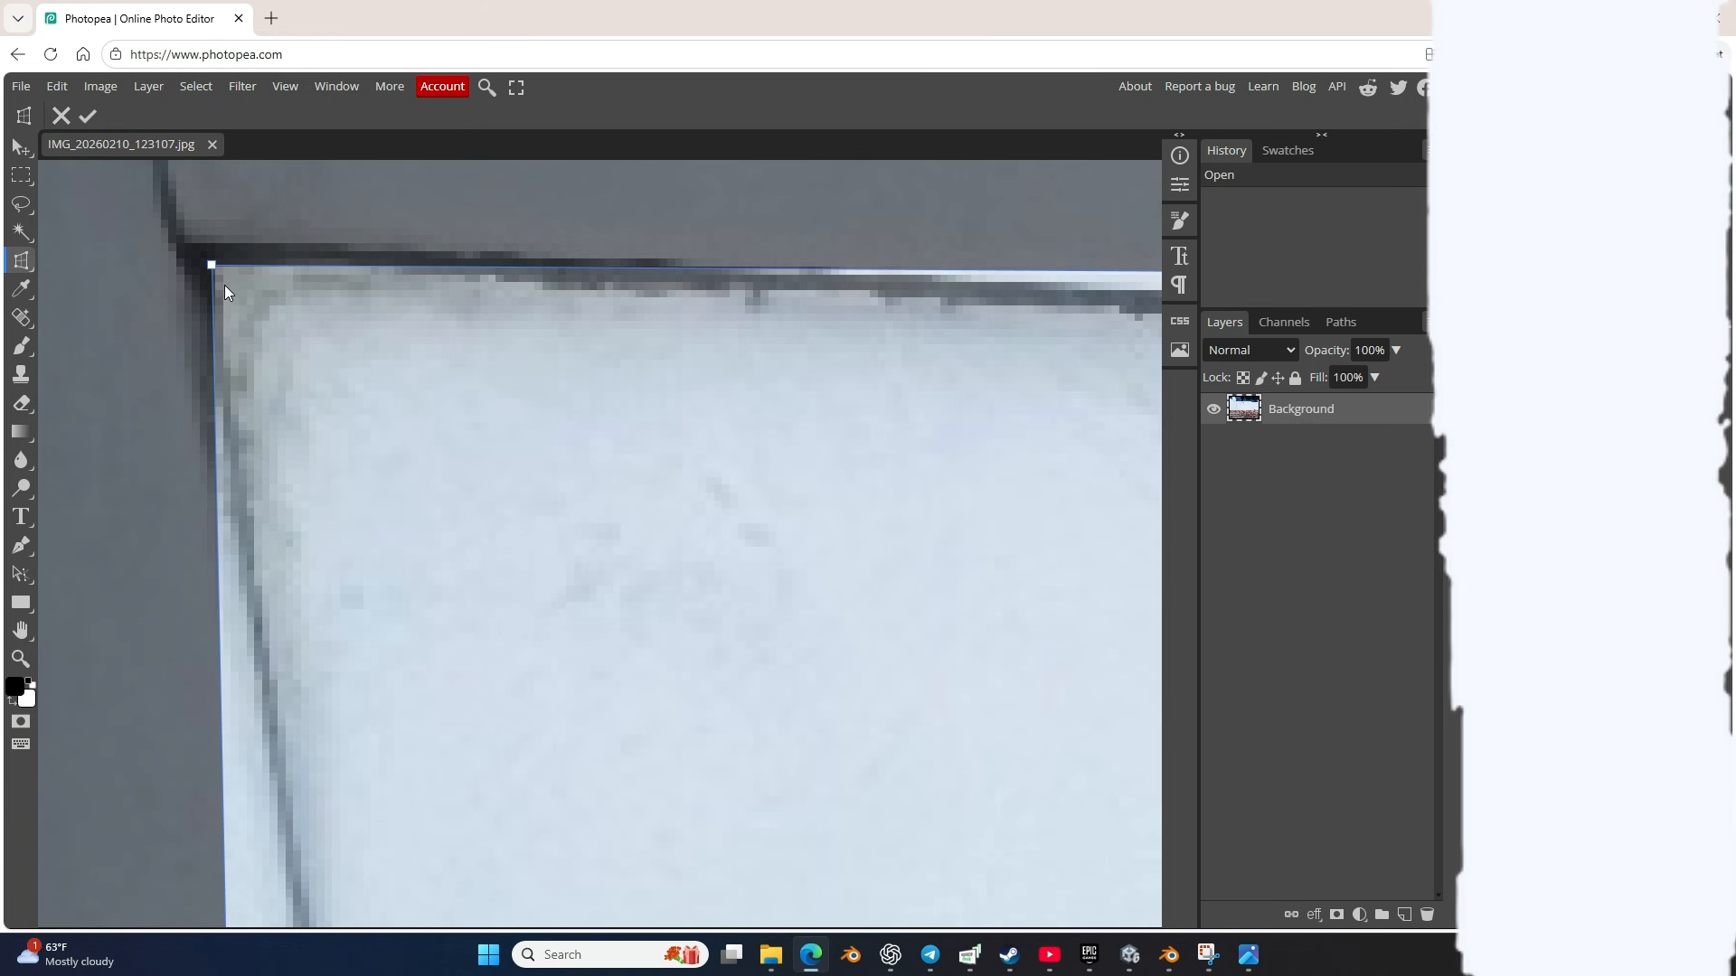
pyautogui.scroll(-5, 231, 299)
pyautogui.scroll(-3, 241, 359)
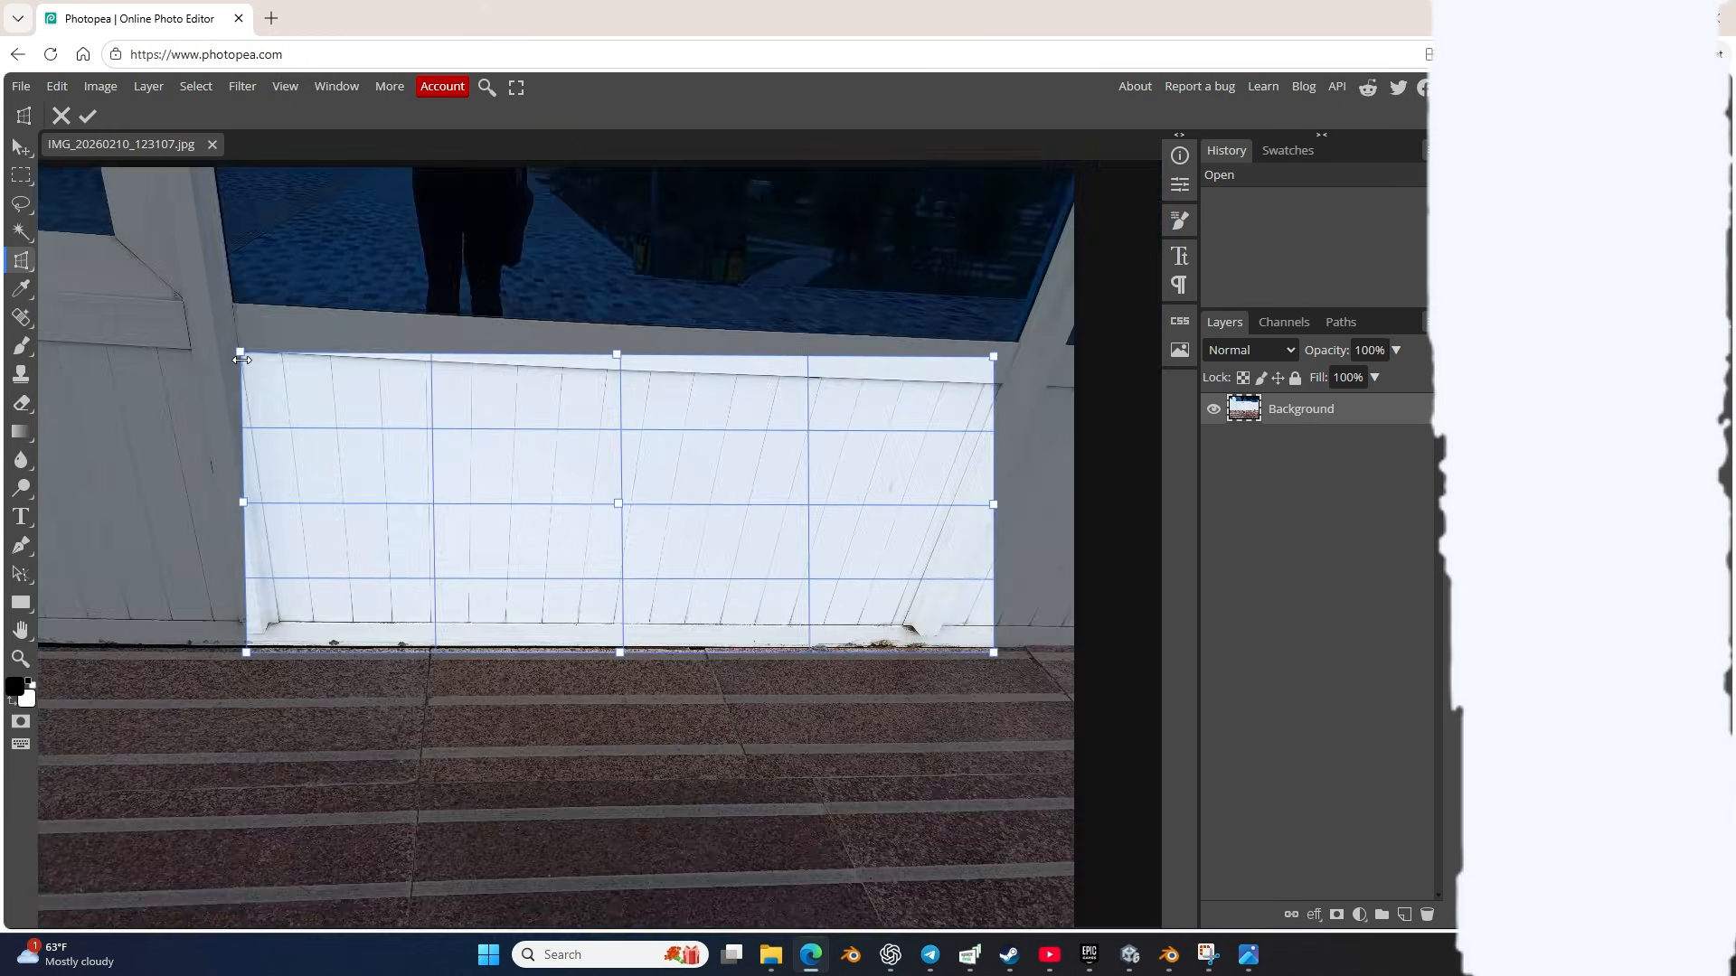
# Step: Fit the crop frame's upper-right corner to the point where the panel's top edge meets the slanted post
pyautogui.moveTo(710, 450); pyautogui.dragTo(313, 425)
pyautogui.scroll(7, 578, 366)
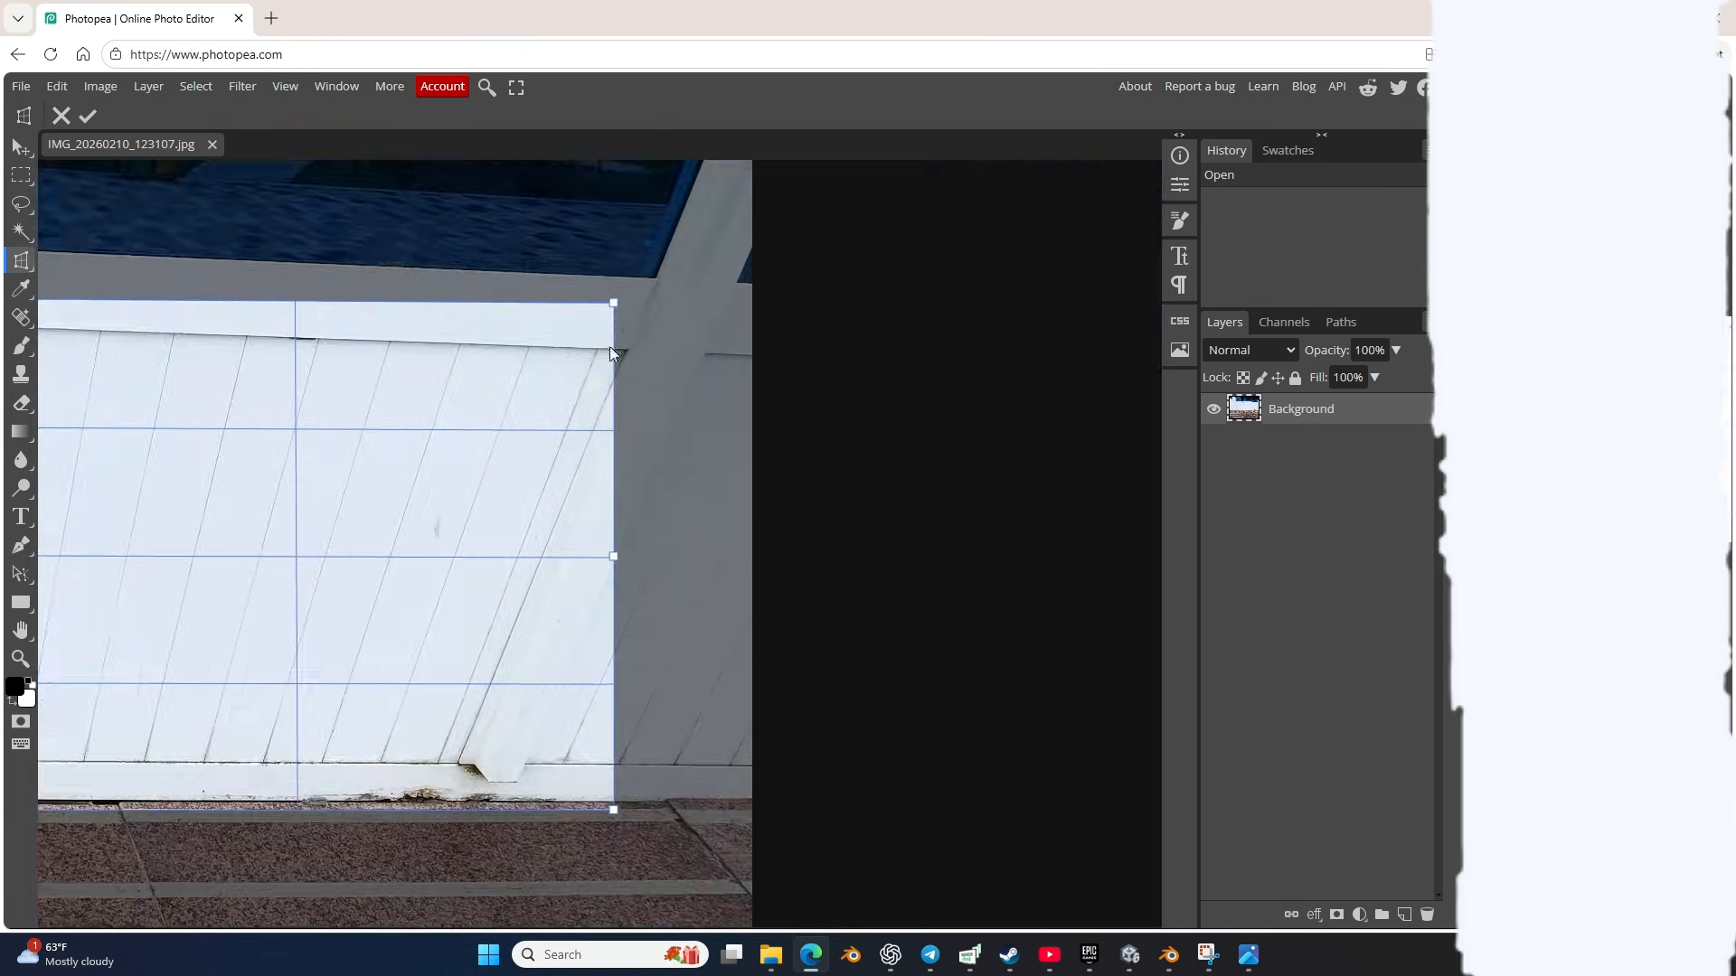
pyautogui.scroll(2, 616, 328)
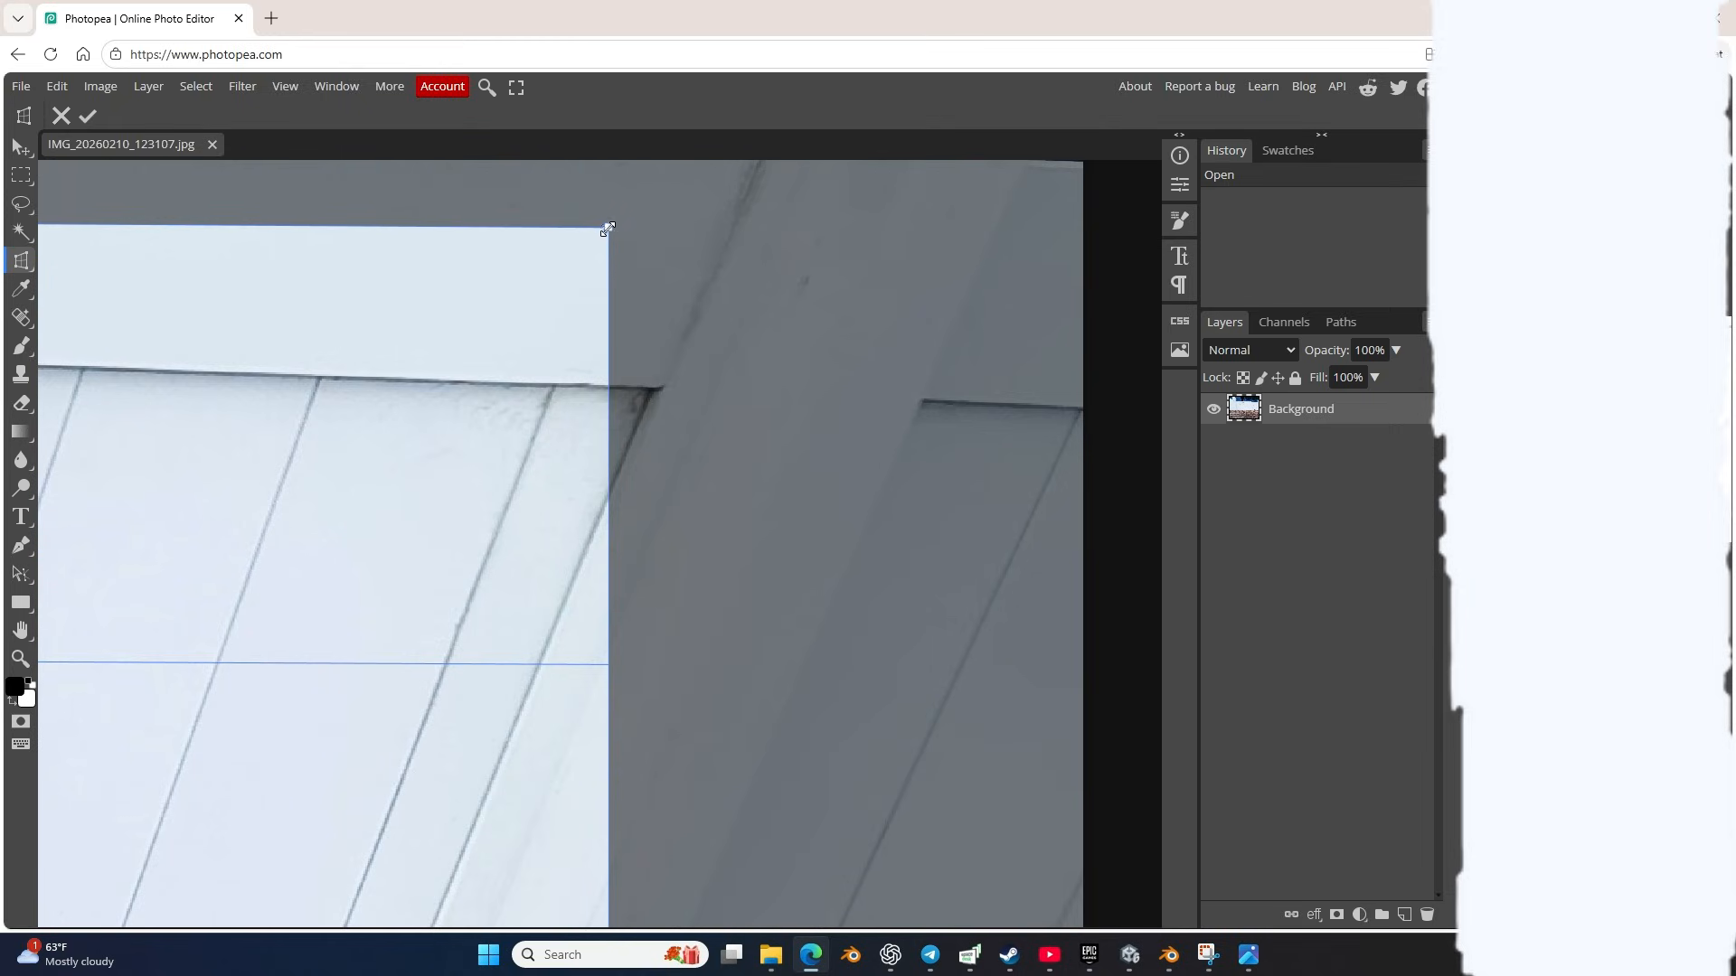
pyautogui.moveTo(607, 229); pyautogui.dragTo(650, 389)
pyautogui.scroll(6, 650, 388)
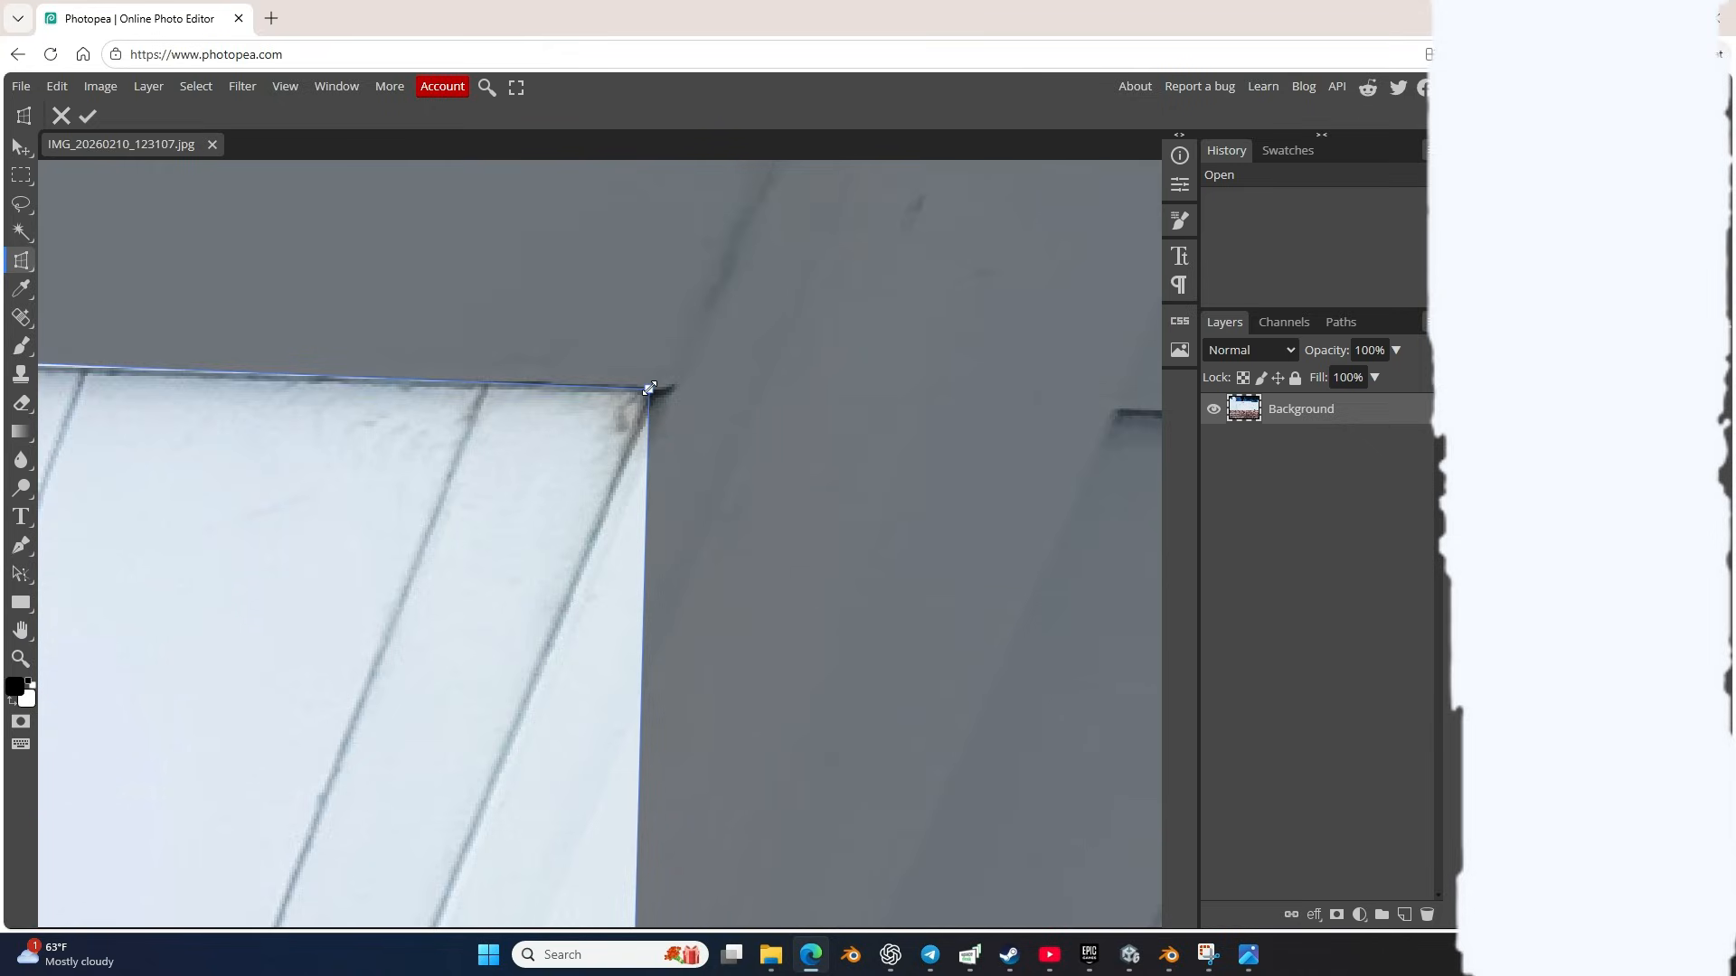
pyautogui.moveTo(650, 388); pyautogui.dragTo(650, 388)
pyautogui.scroll(-6, 651, 387)
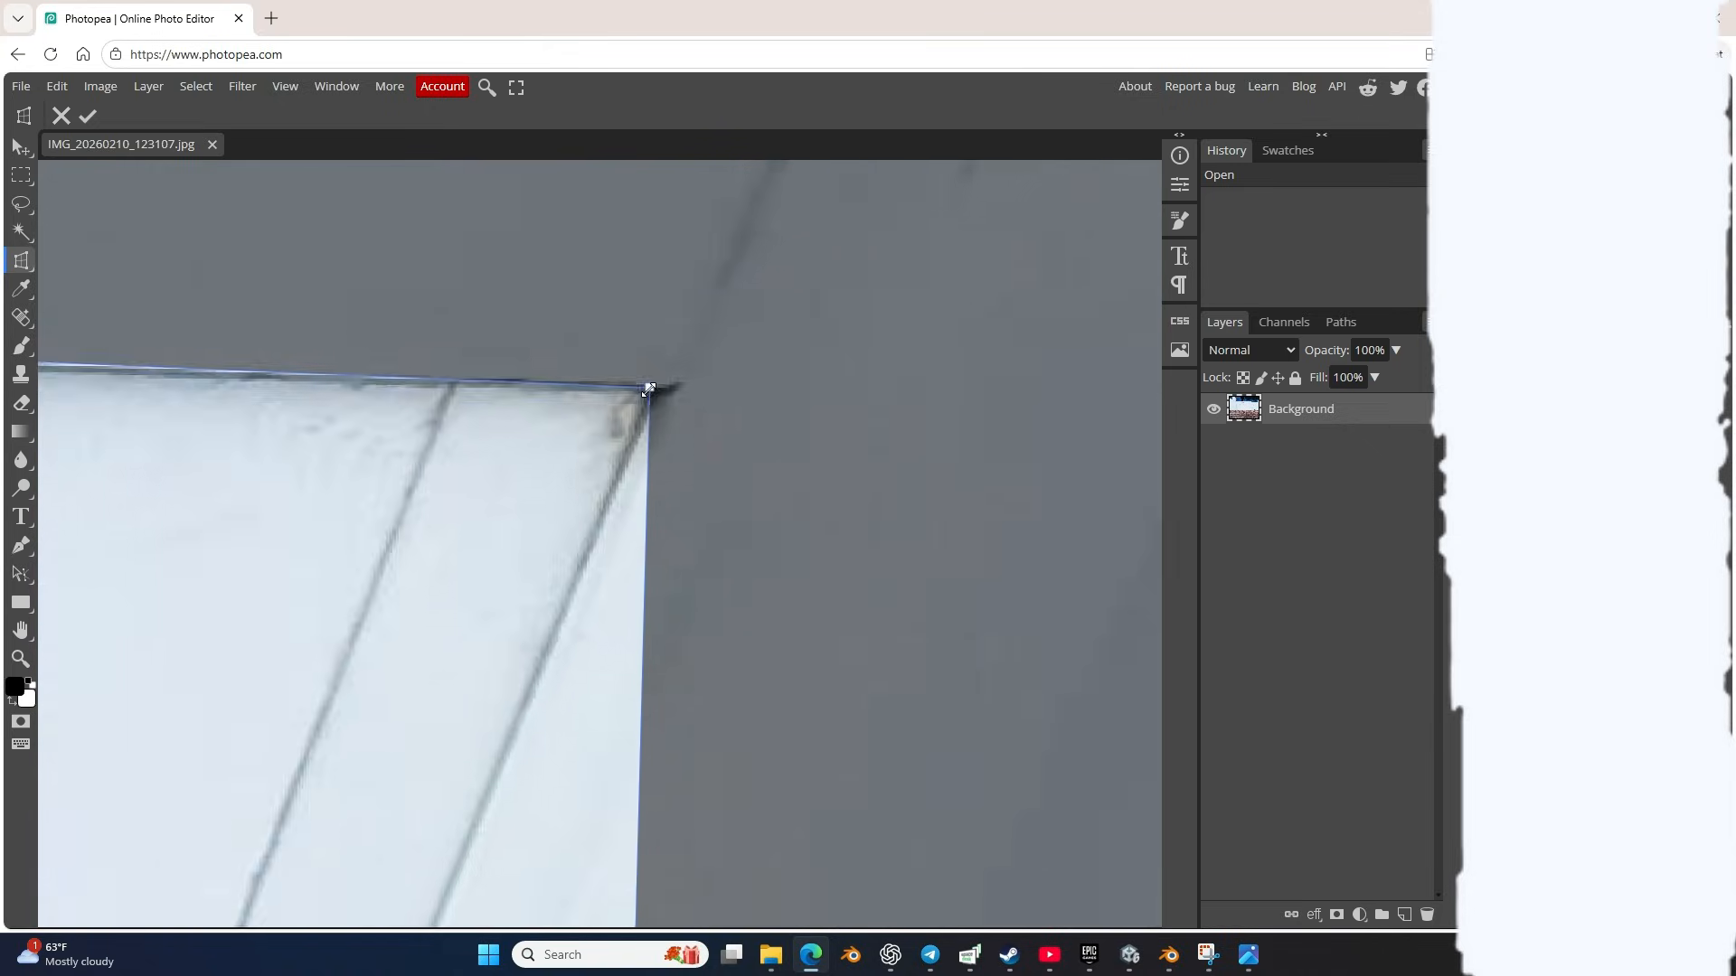
pyautogui.scroll(-6, 648, 389)
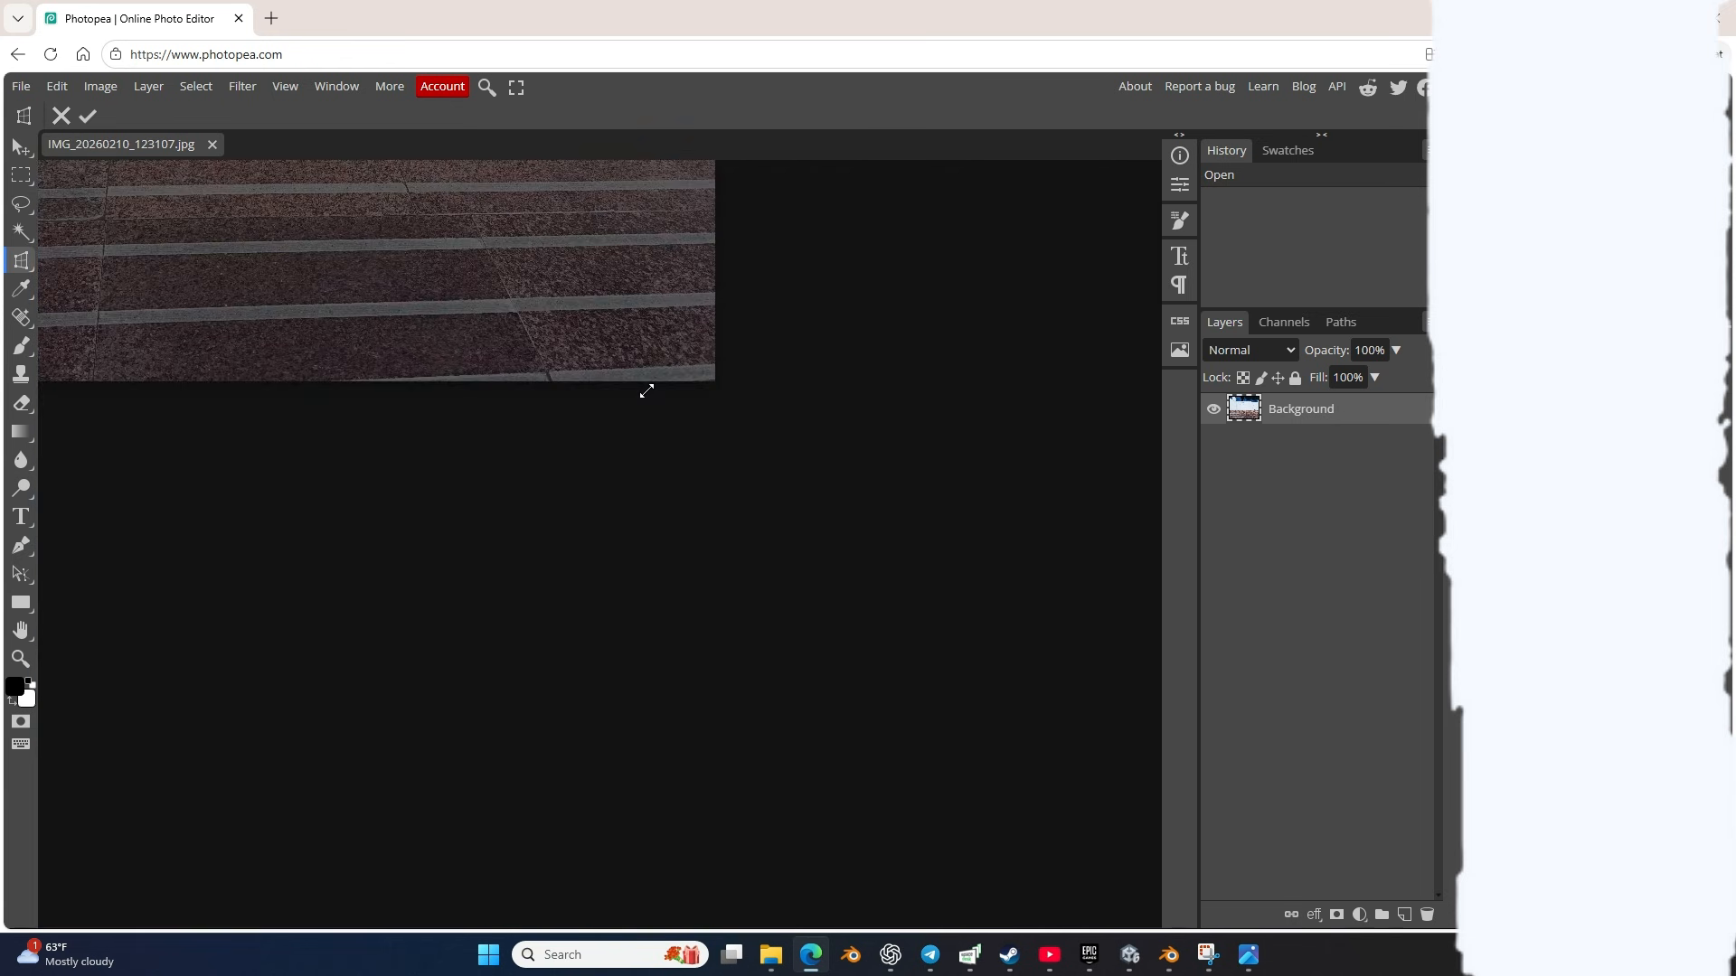
# Step: Fit the crop frame's lower-right corner to the base of the panel beside the slanted right post
pyautogui.scroll(5, 642, 407)
pyautogui.moveTo(638, 551); pyautogui.dragTo(631, 497)
pyautogui.scroll(7, 551, 524)
pyautogui.scroll(1, 552, 518)
pyautogui.scroll(-3, 530, 517)
pyautogui.scroll(-5, 530, 517)
pyautogui.scroll(7, 476, 531)
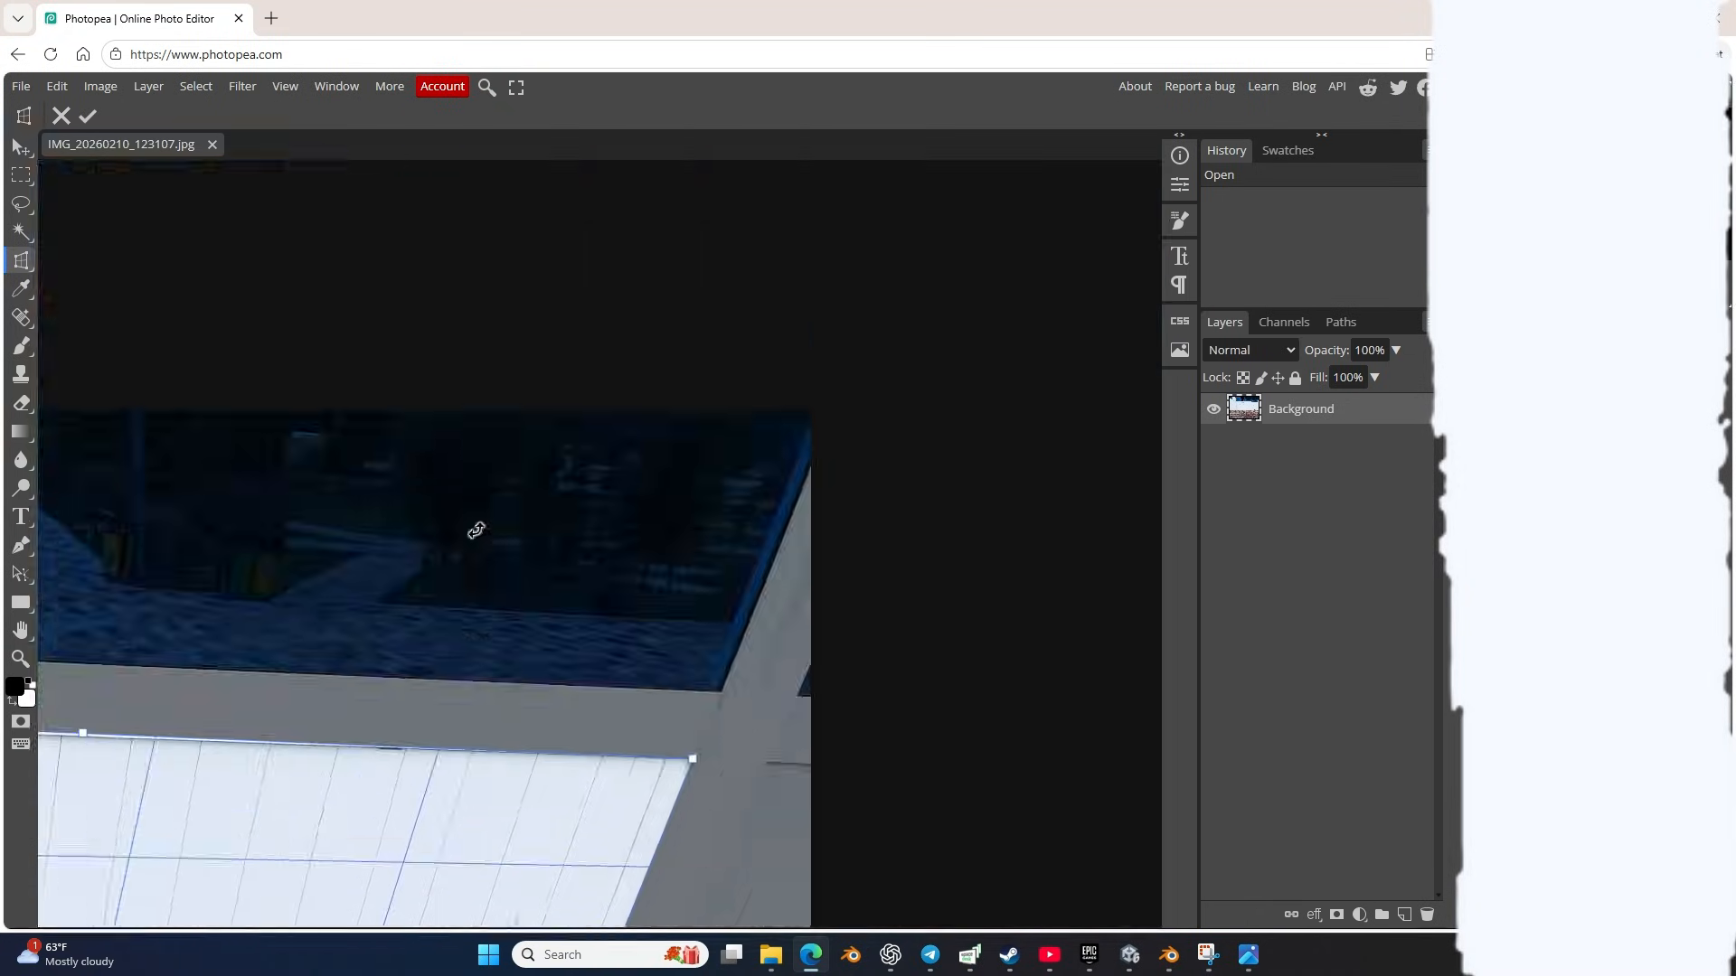
# Step: Fit the crop frame's lower-left corner to the base of the panel beside the left post
pyautogui.scroll(-6, 477, 530)
pyautogui.hscroll(-10, 543, 561)
pyautogui.scroll(3, 653, 633)
pyautogui.moveTo(660, 664); pyautogui.dragTo(802, 546)
pyautogui.scroll(6, 793, 545)
pyautogui.scroll(-2, 802, 546)
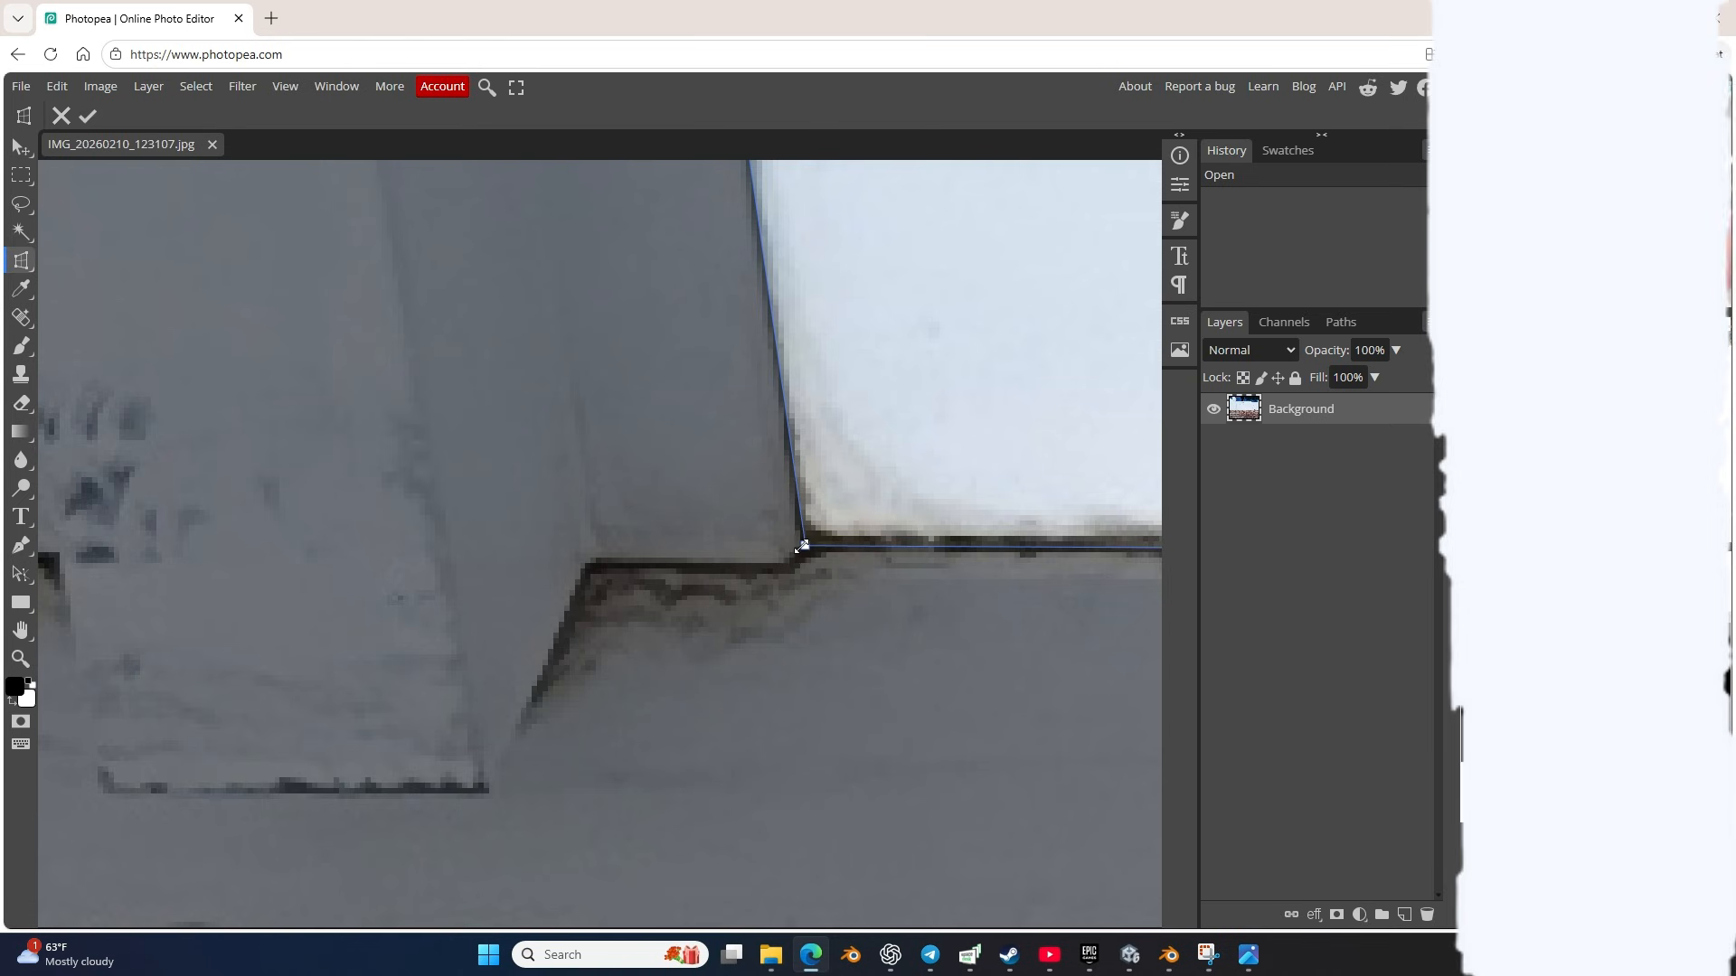
pyautogui.scroll(-5, 802, 546)
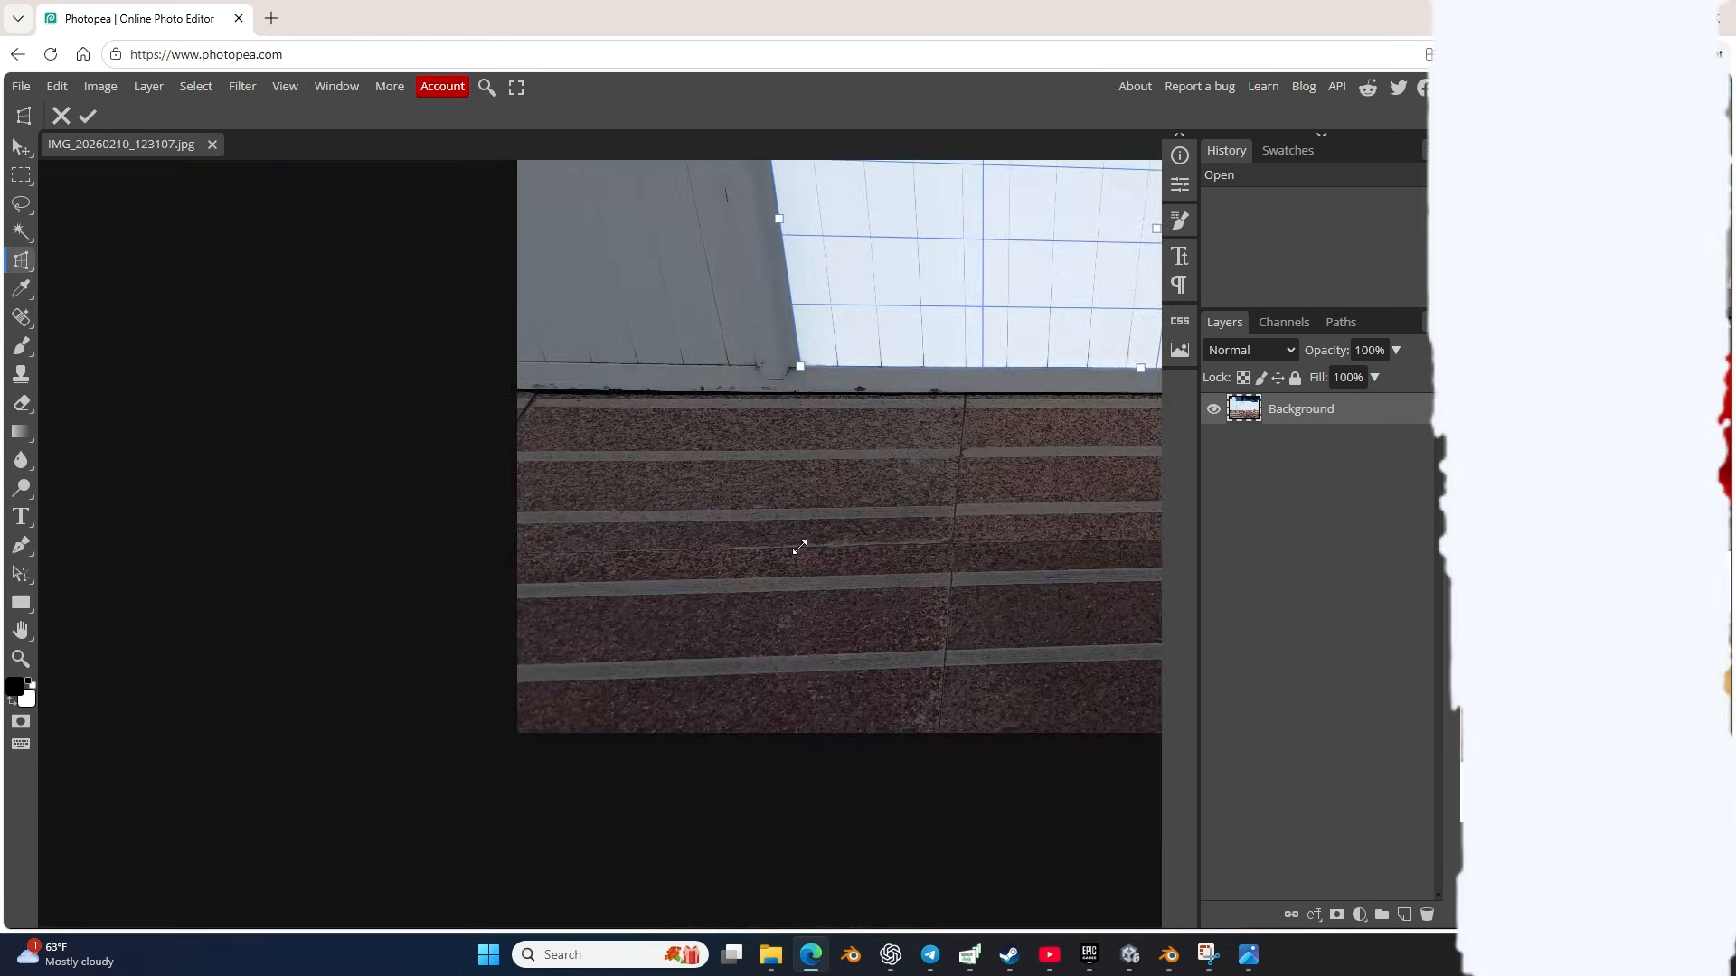
# Step: Apply the perspective crop to the framed panel and examine the top edge of the straightened image
pyautogui.hscroll(-6, 801, 547)
pyautogui.hscroll(9, 799, 546)
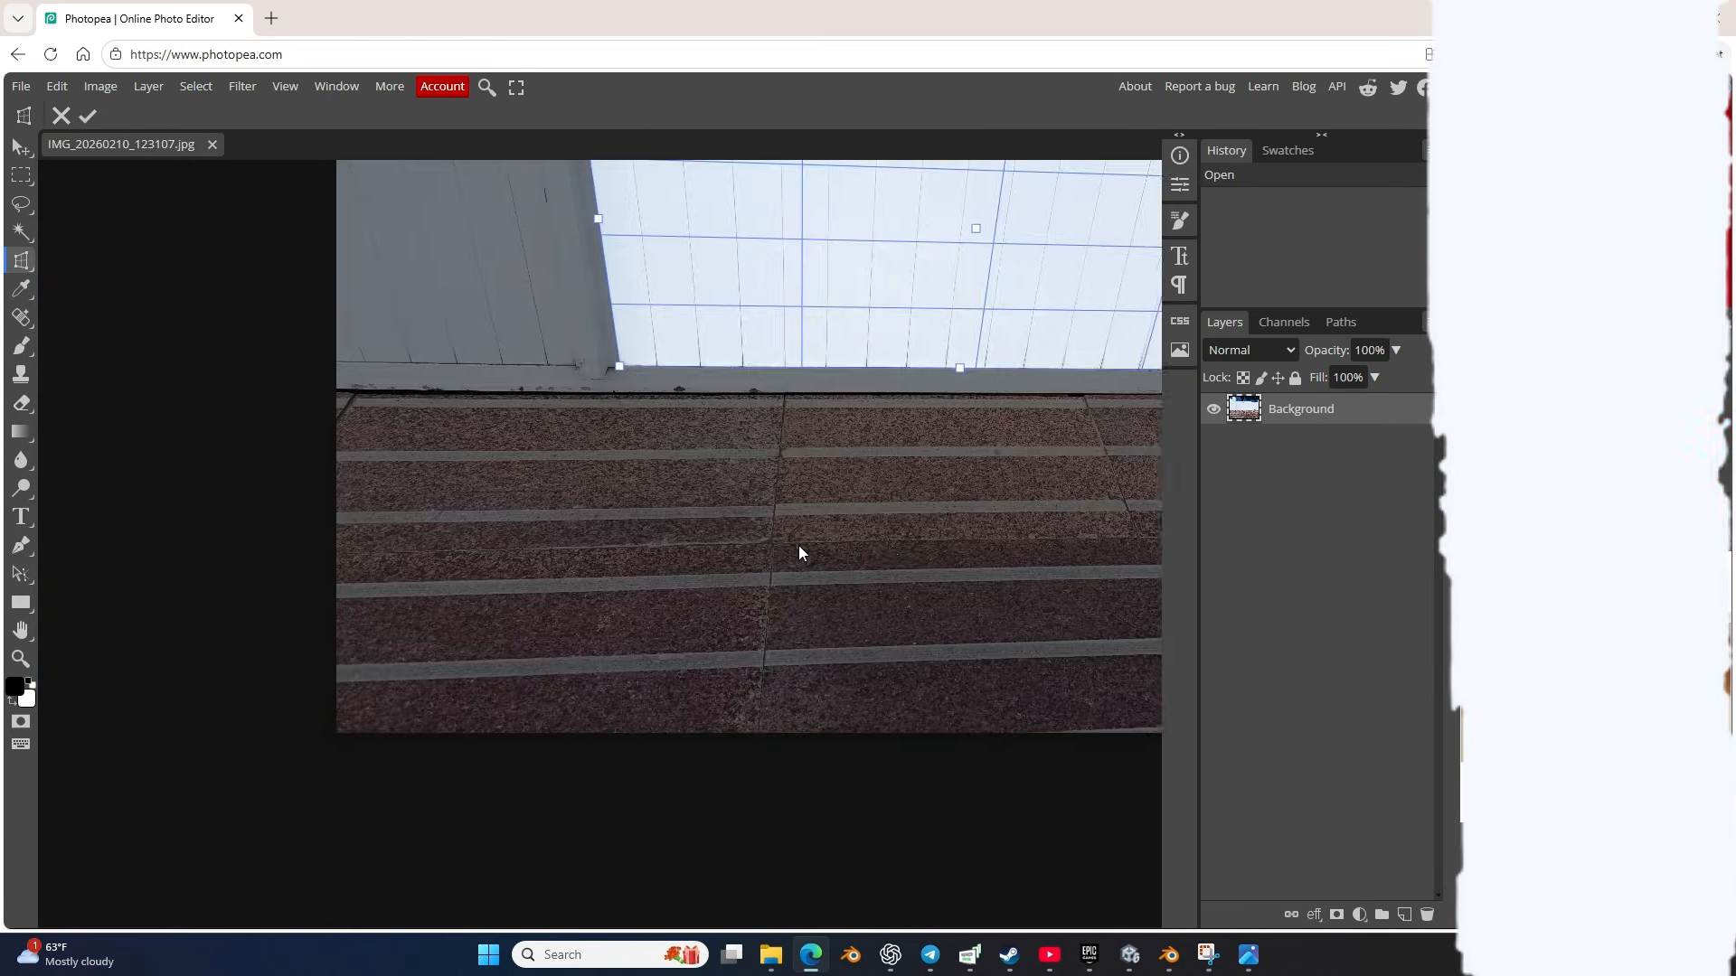
pyautogui.scroll(2, 798, 546)
pyautogui.scroll(3, 798, 549)
pyautogui.scroll(-2, 798, 548)
pyautogui.scroll(-4, 798, 549)
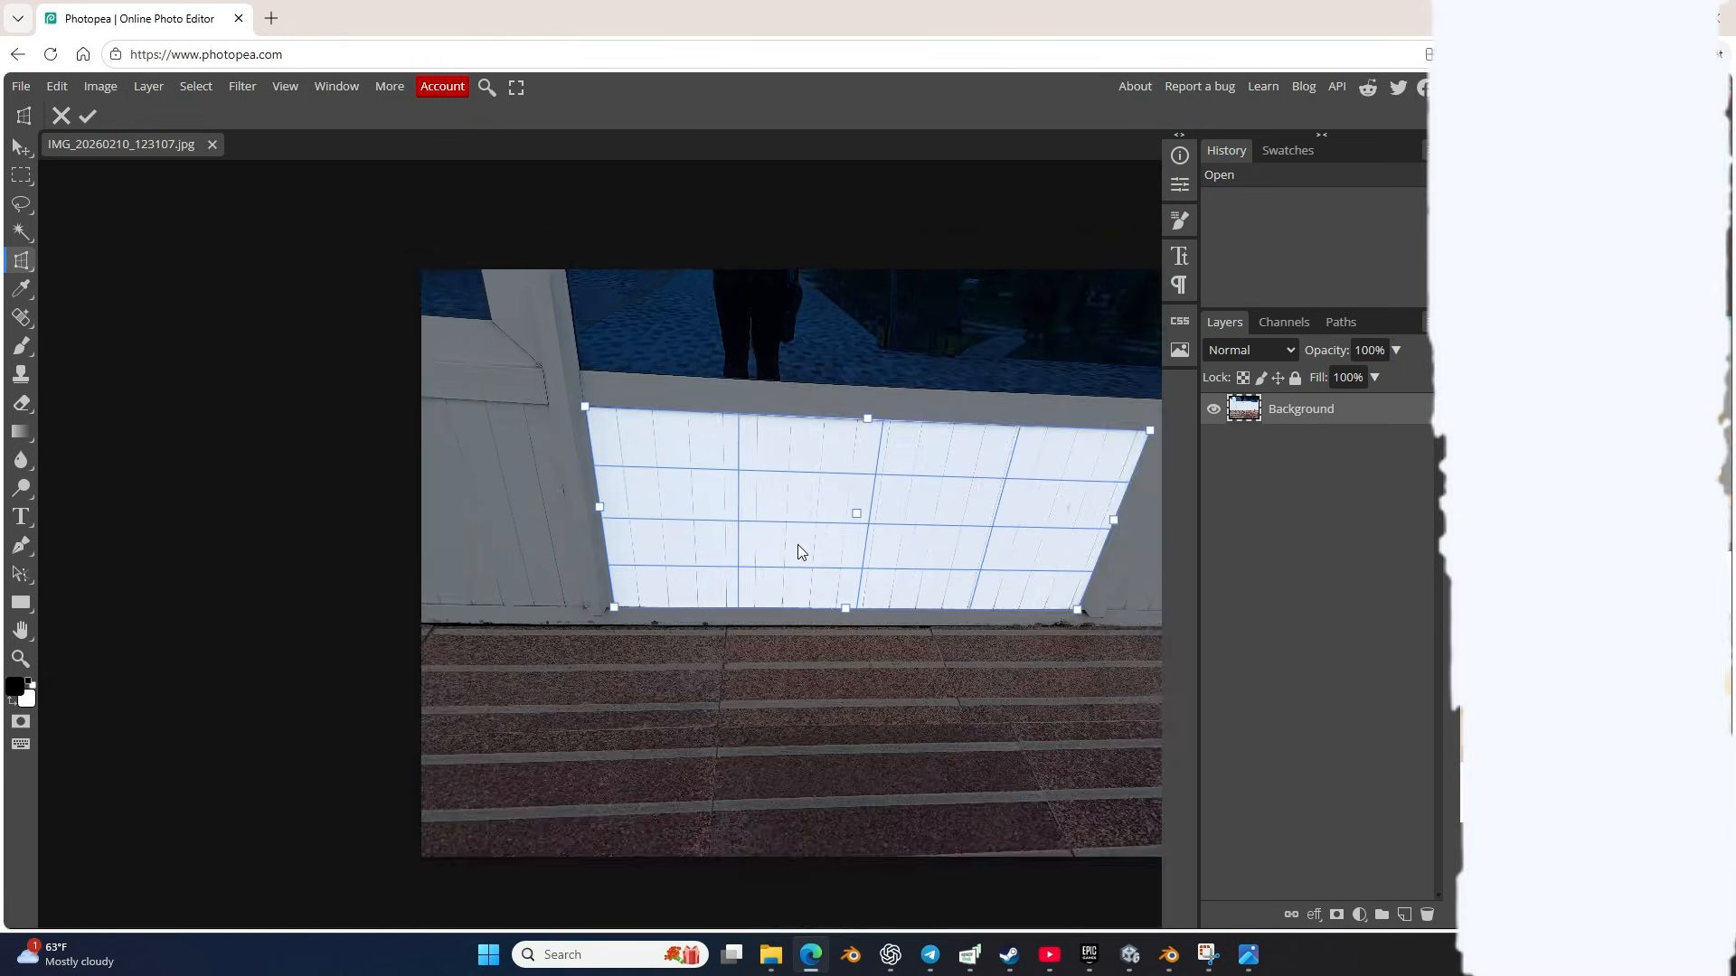
pyautogui.scroll(-2, 798, 545)
pyautogui.scroll(2, 797, 545)
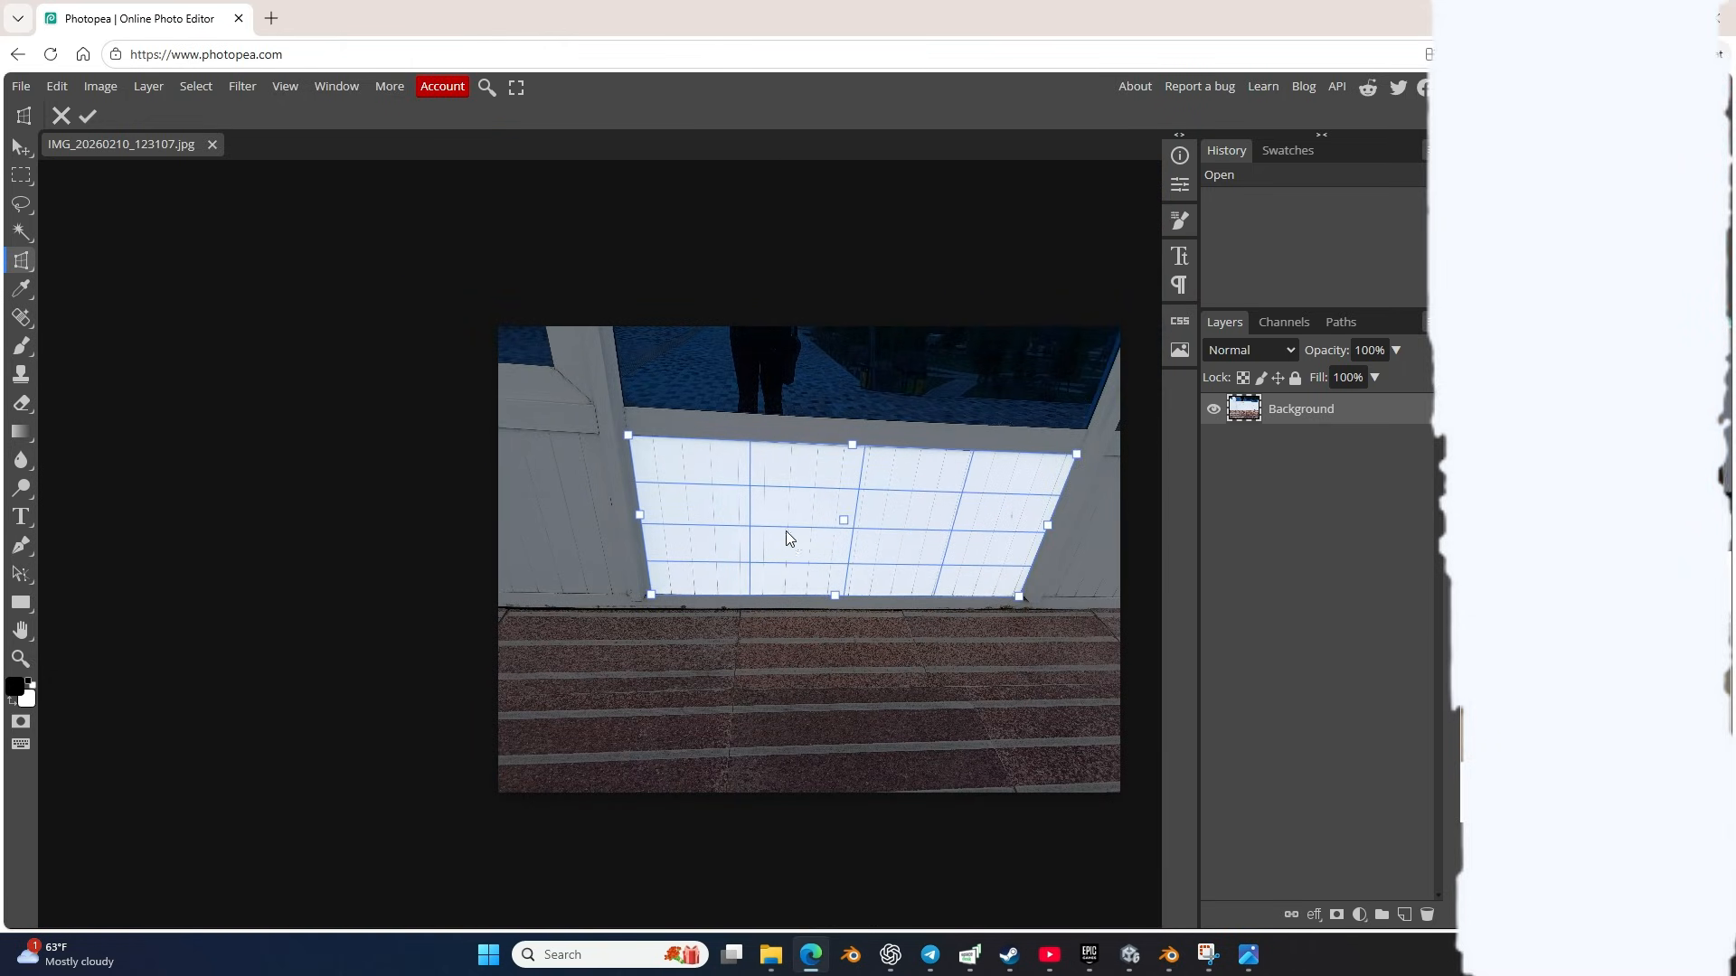
pyautogui.click(90, 116)
pyautogui.scroll(4, 495, 553)
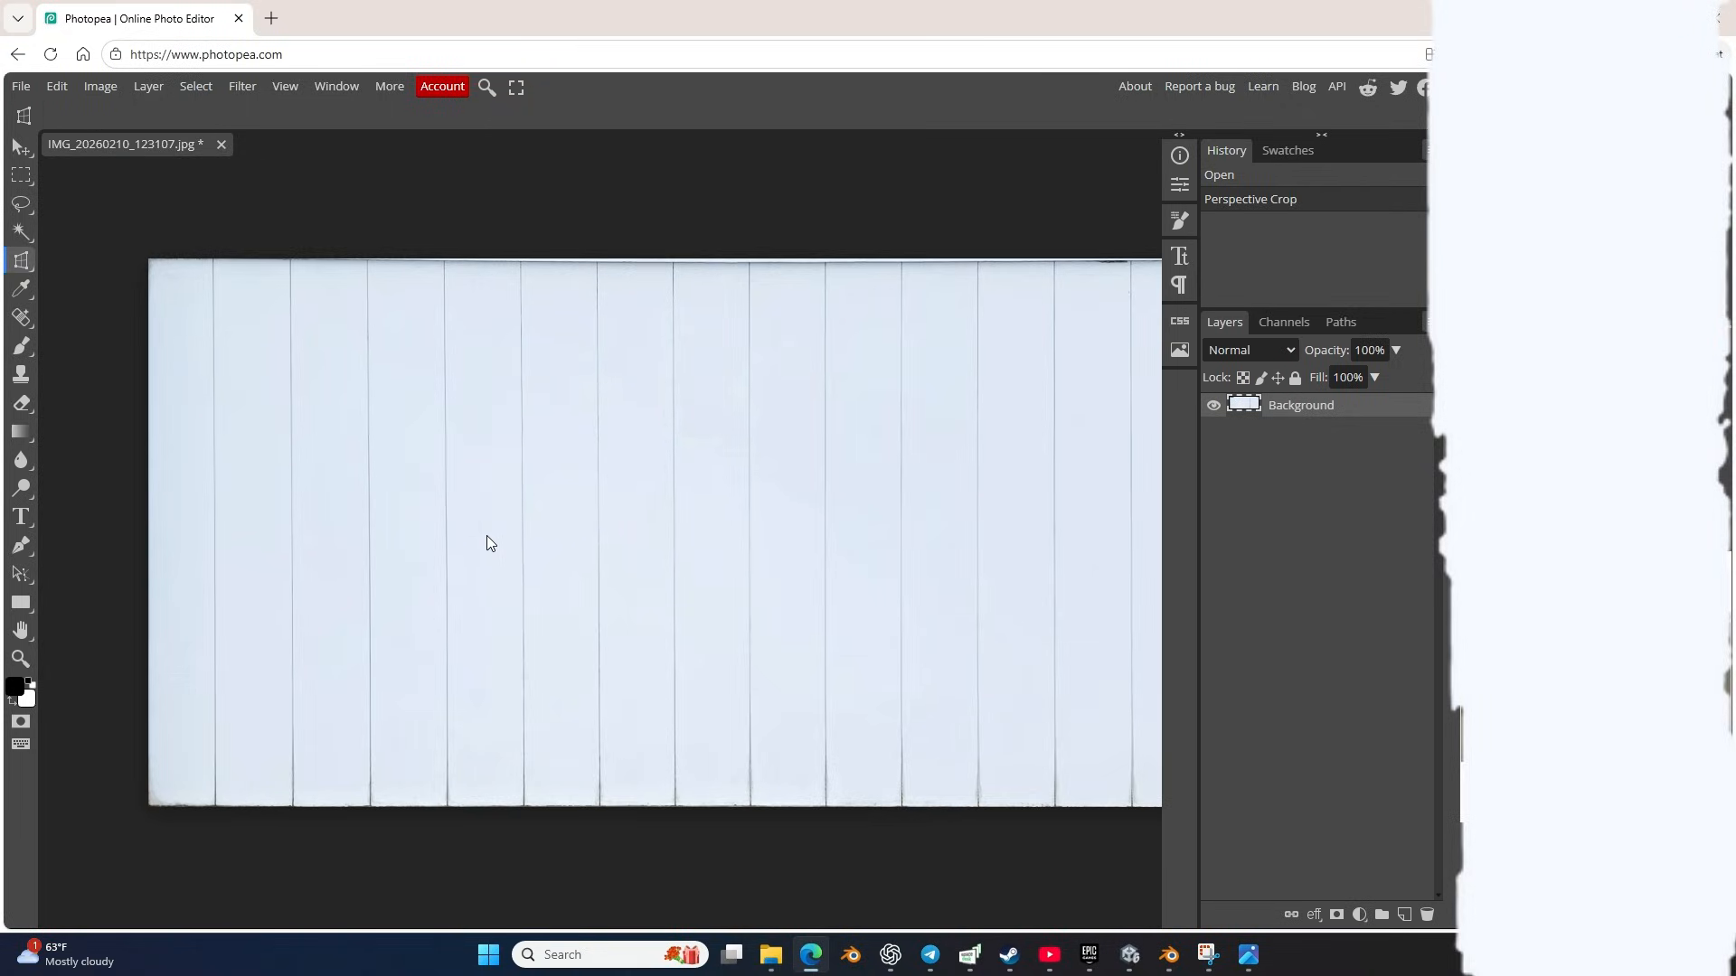
pyautogui.scroll(8, 642, 254)
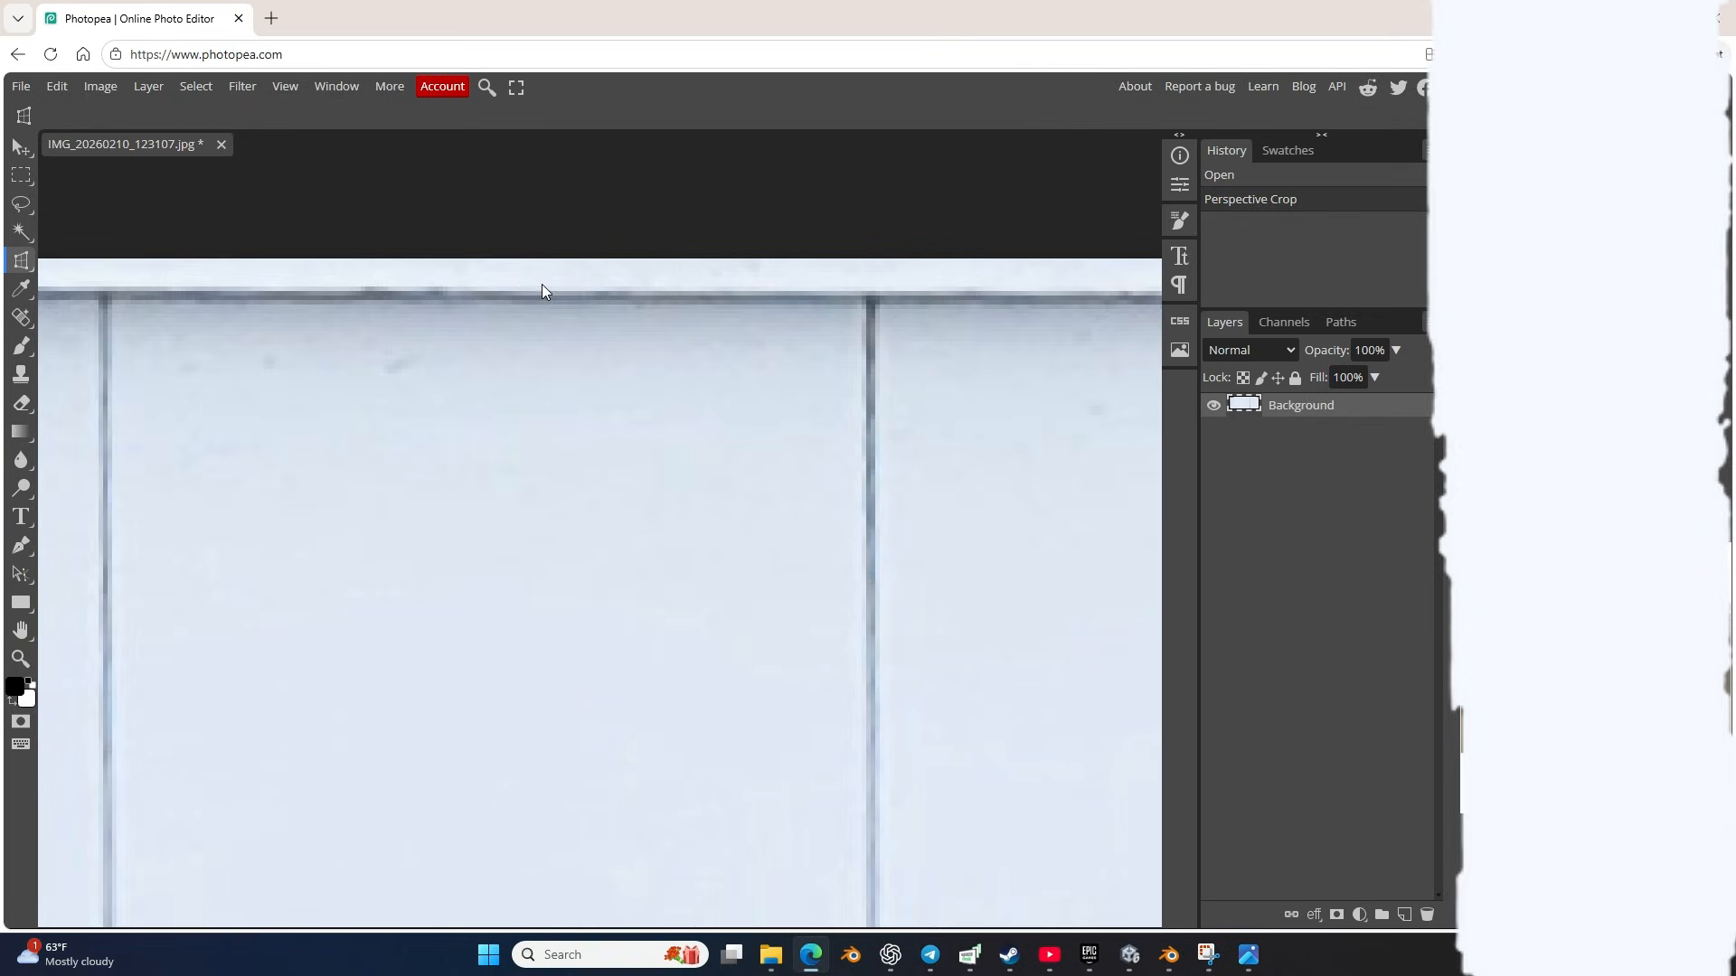
pyautogui.scroll(-3, 541, 285)
pyautogui.scroll(-8, 486, 296)
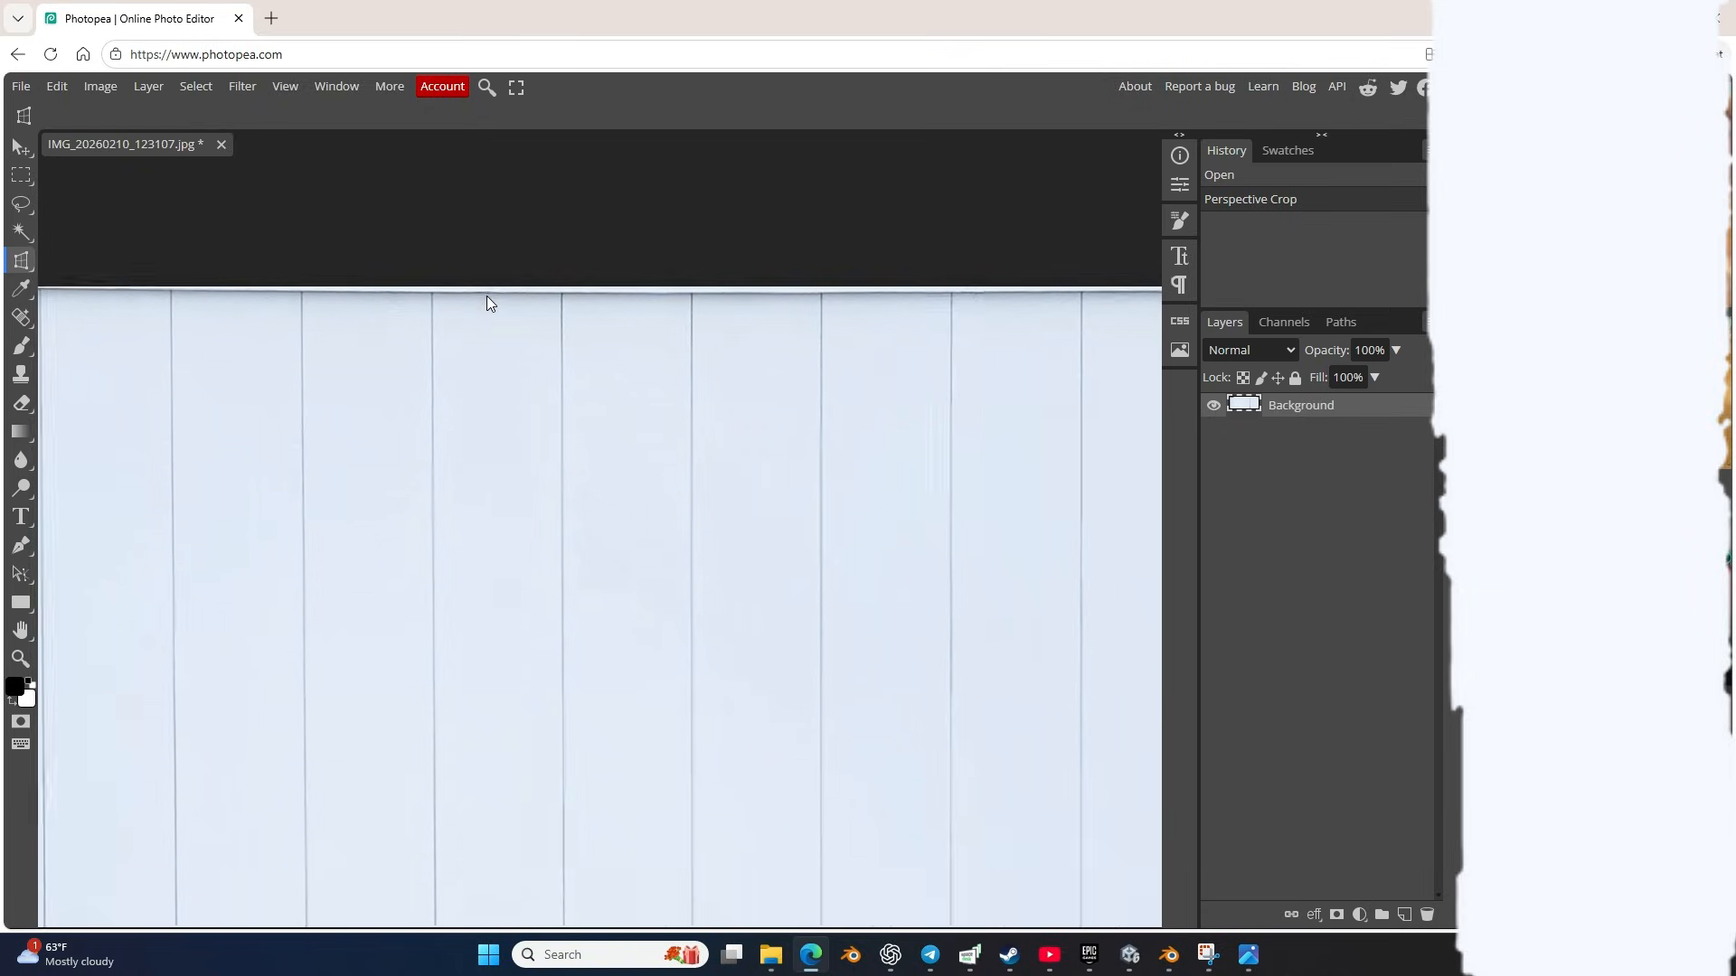
pyautogui.hscroll(-3, 460, 352)
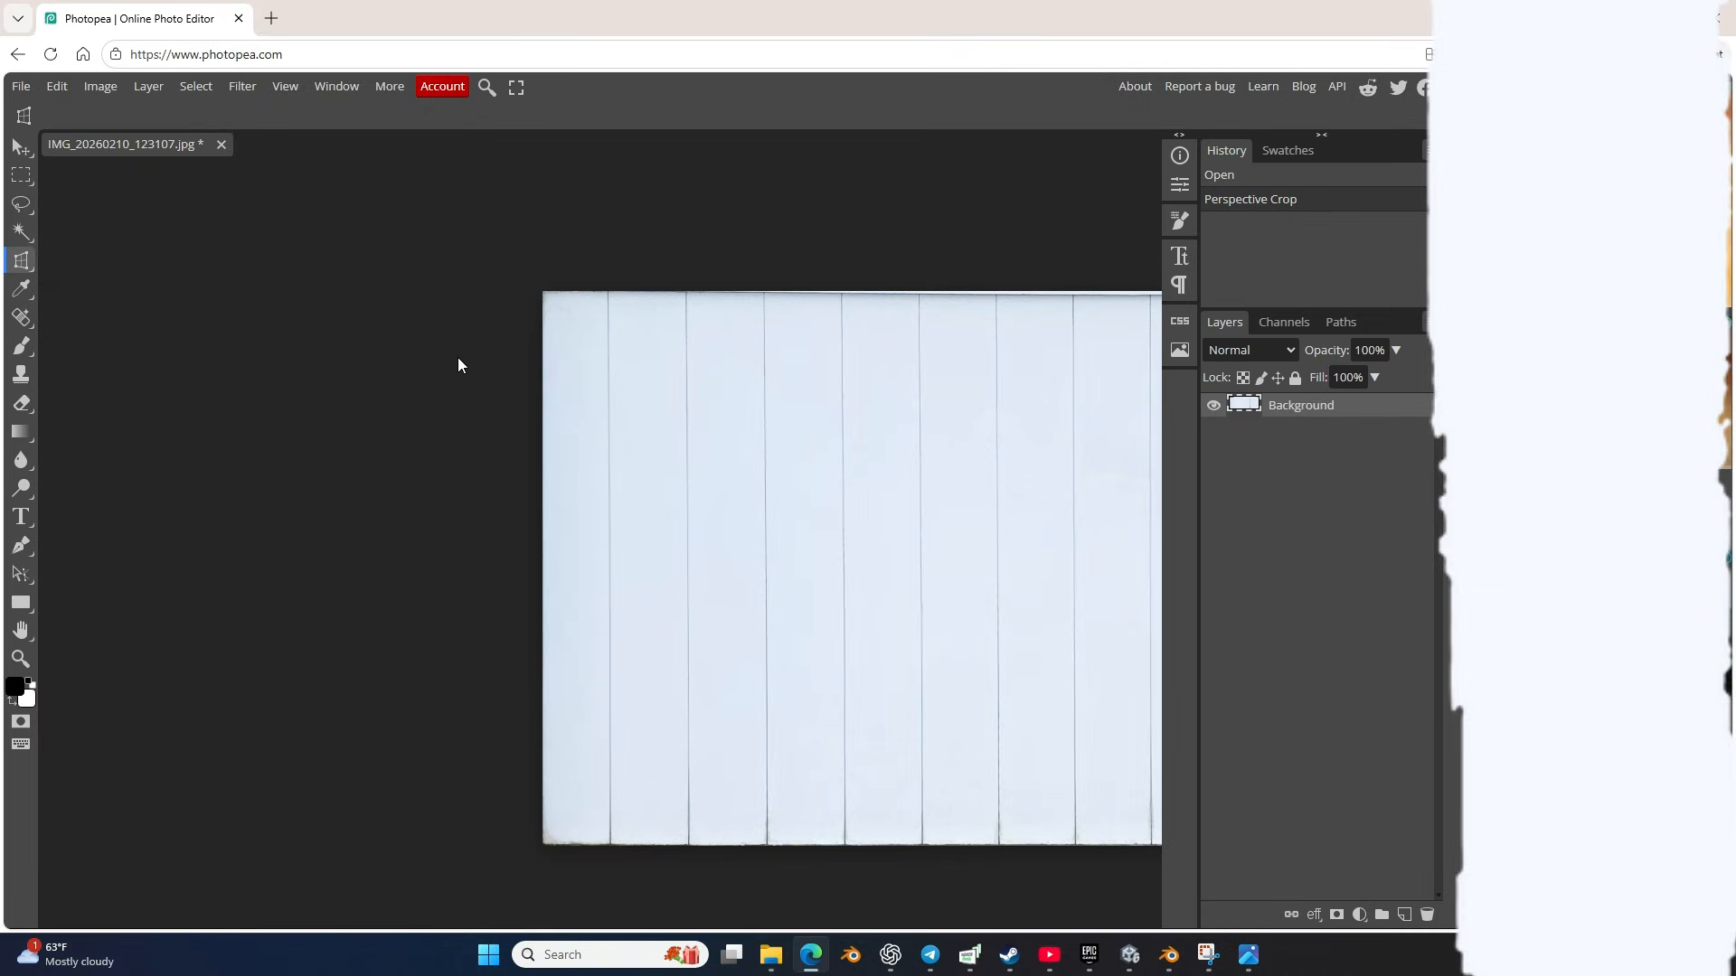
pyautogui.hscroll(2, 454, 357)
pyautogui.click(21, 261)
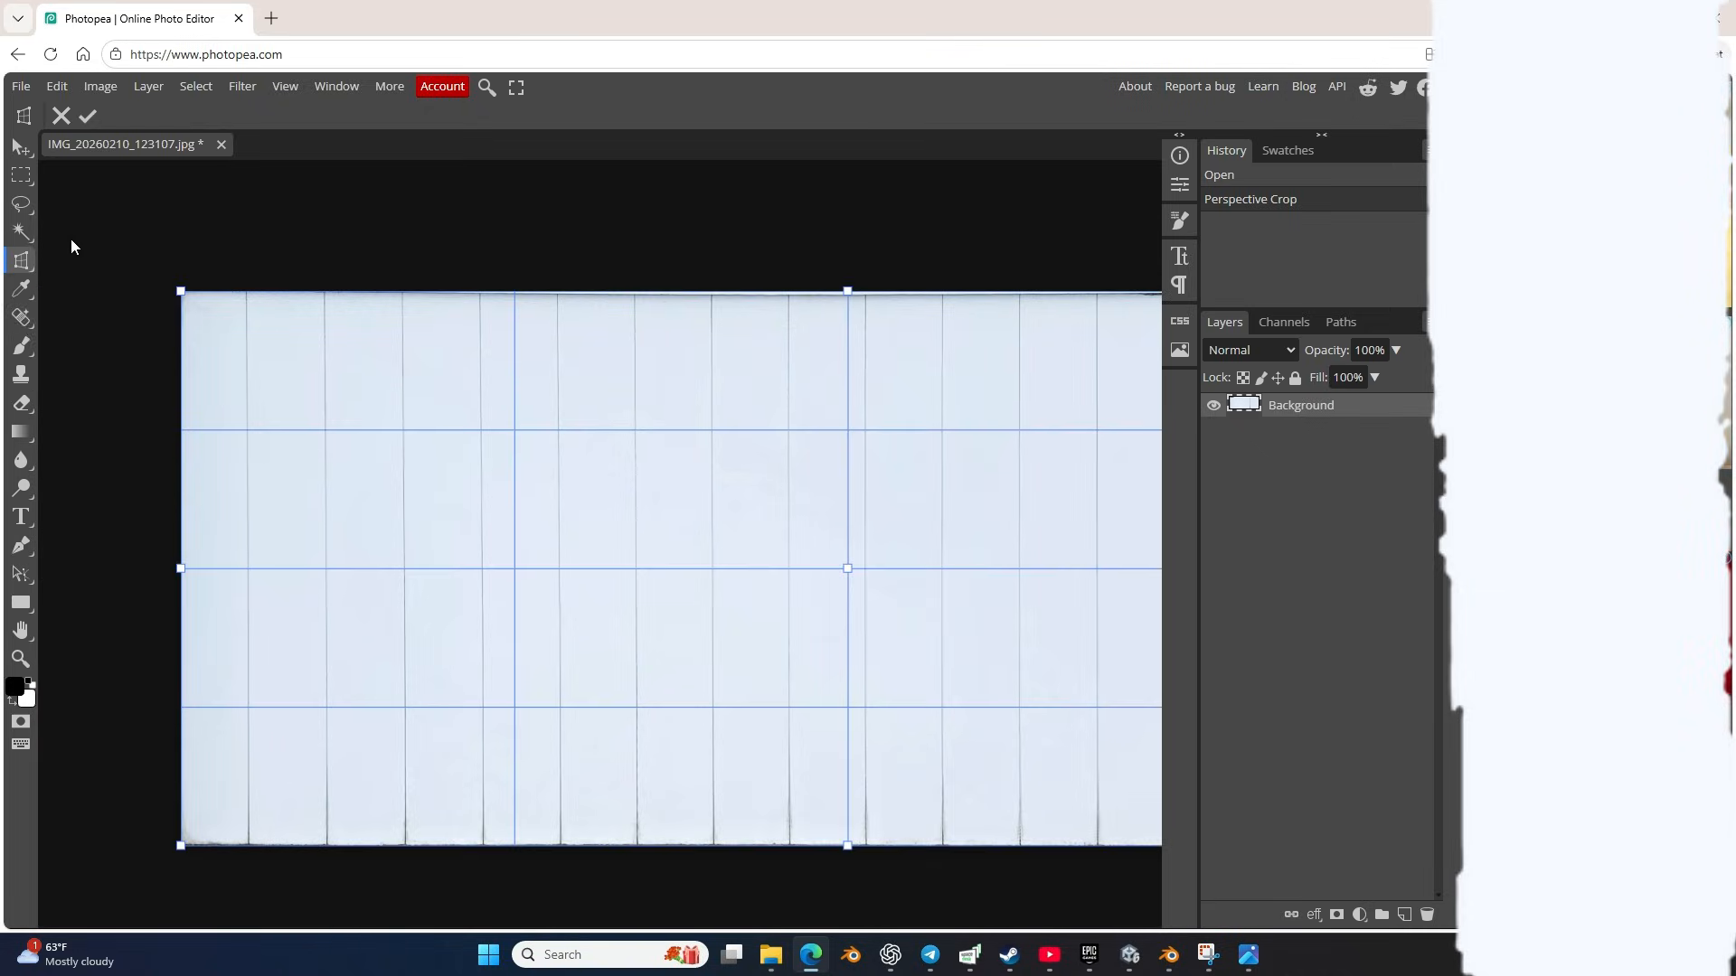
pyautogui.click(22, 172)
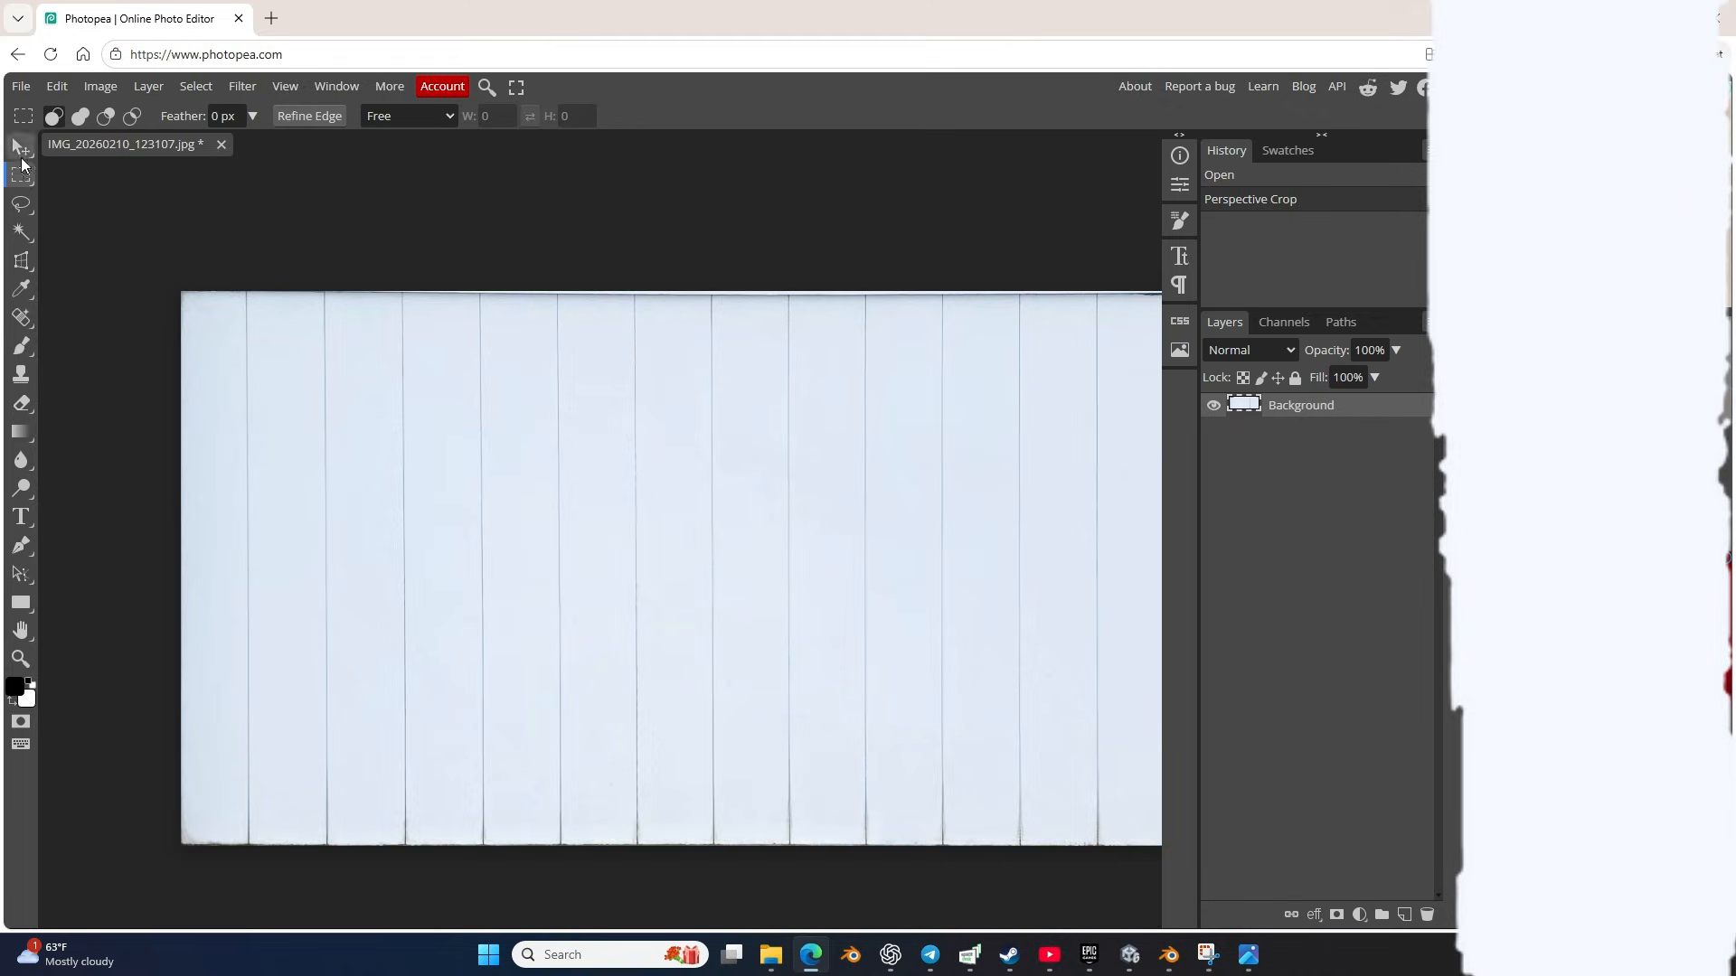
# Step: Using the Clone Stamp with an enlarged soft brush, cover the dark top-edge line of one slat toward the panel's left end with clean surface
pyautogui.click(22, 375)
pyautogui.scroll(3, 452, 316)
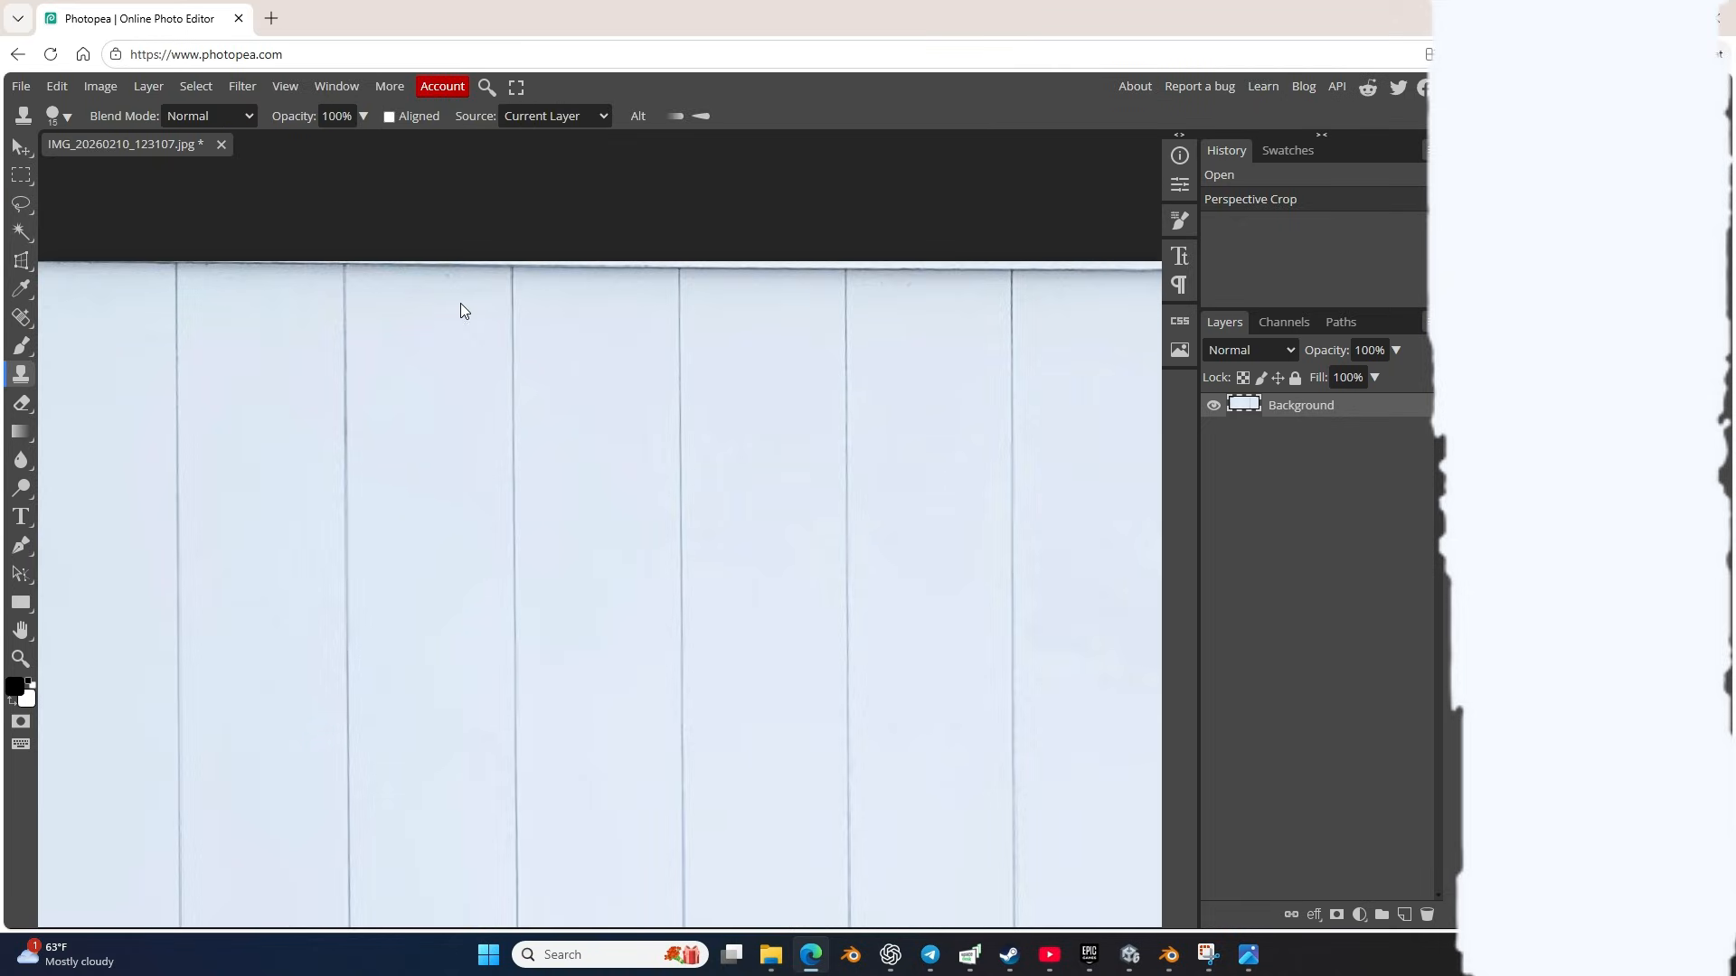
pyautogui.moveTo(473, 332); pyautogui.dragTo(485, 91)
pyautogui.scroll(2, 498, 322)
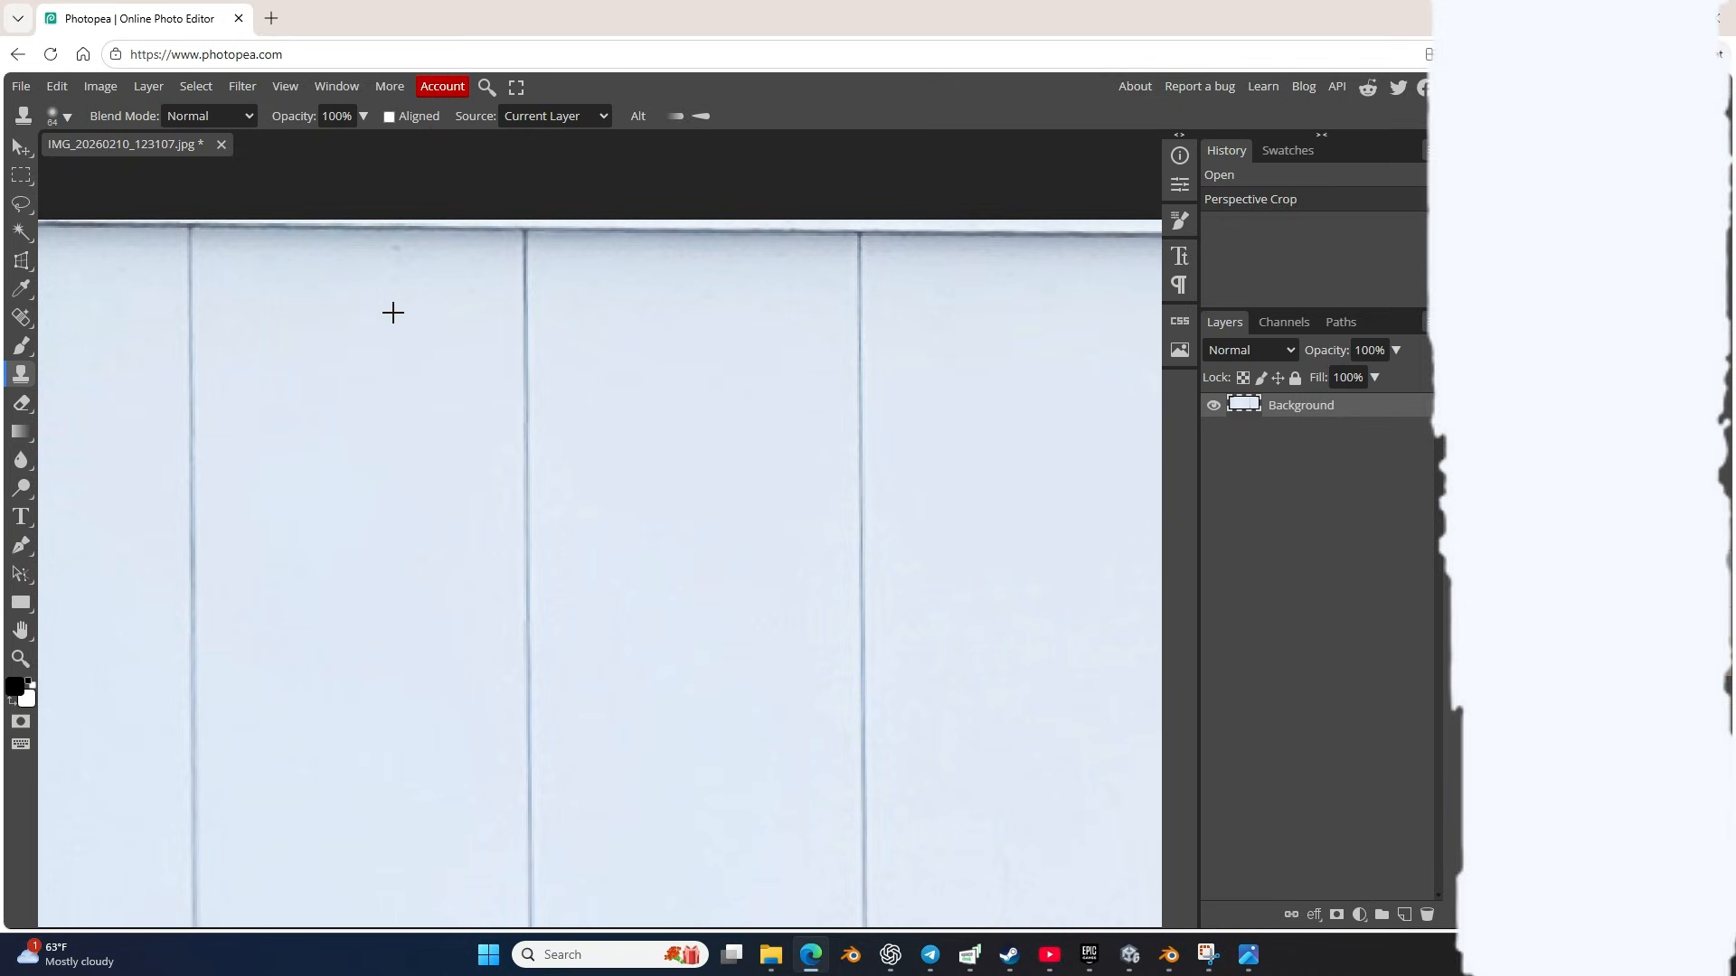
pyautogui.moveTo(394, 308)
pyautogui.mouseDown()
pyautogui.moveTo(390, 246)
pyautogui.moveTo(266, 234)
pyautogui.mouseUp()
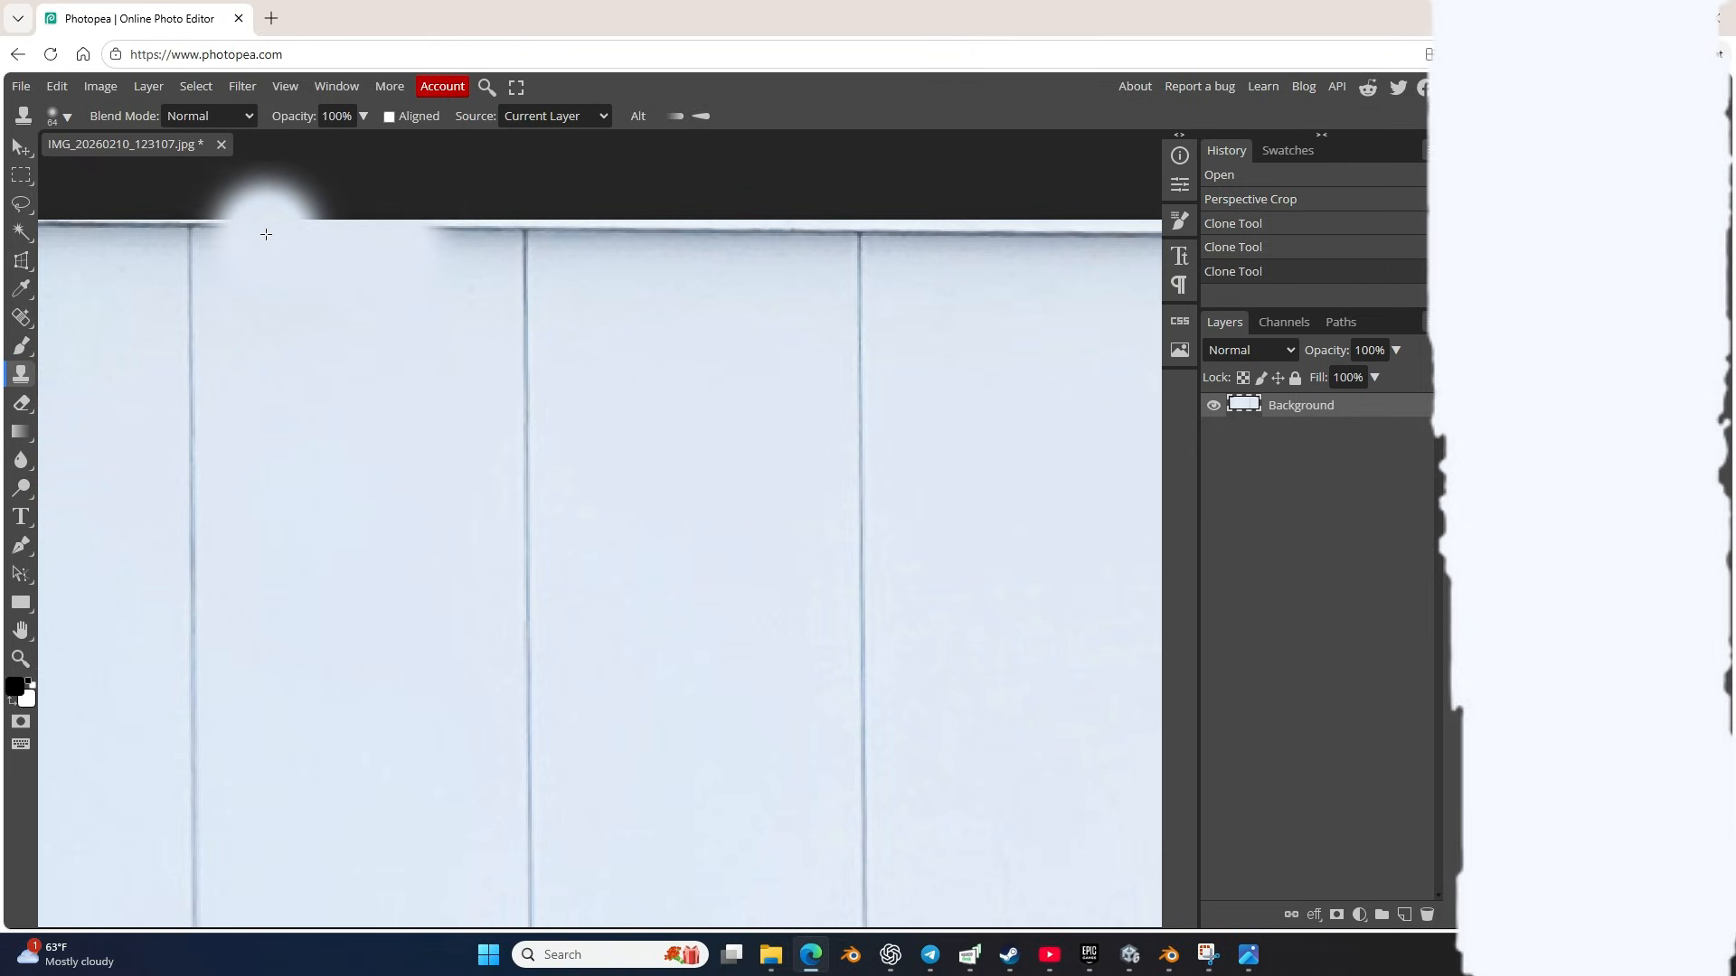
pyautogui.click(255, 233)
pyautogui.click(236, 225)
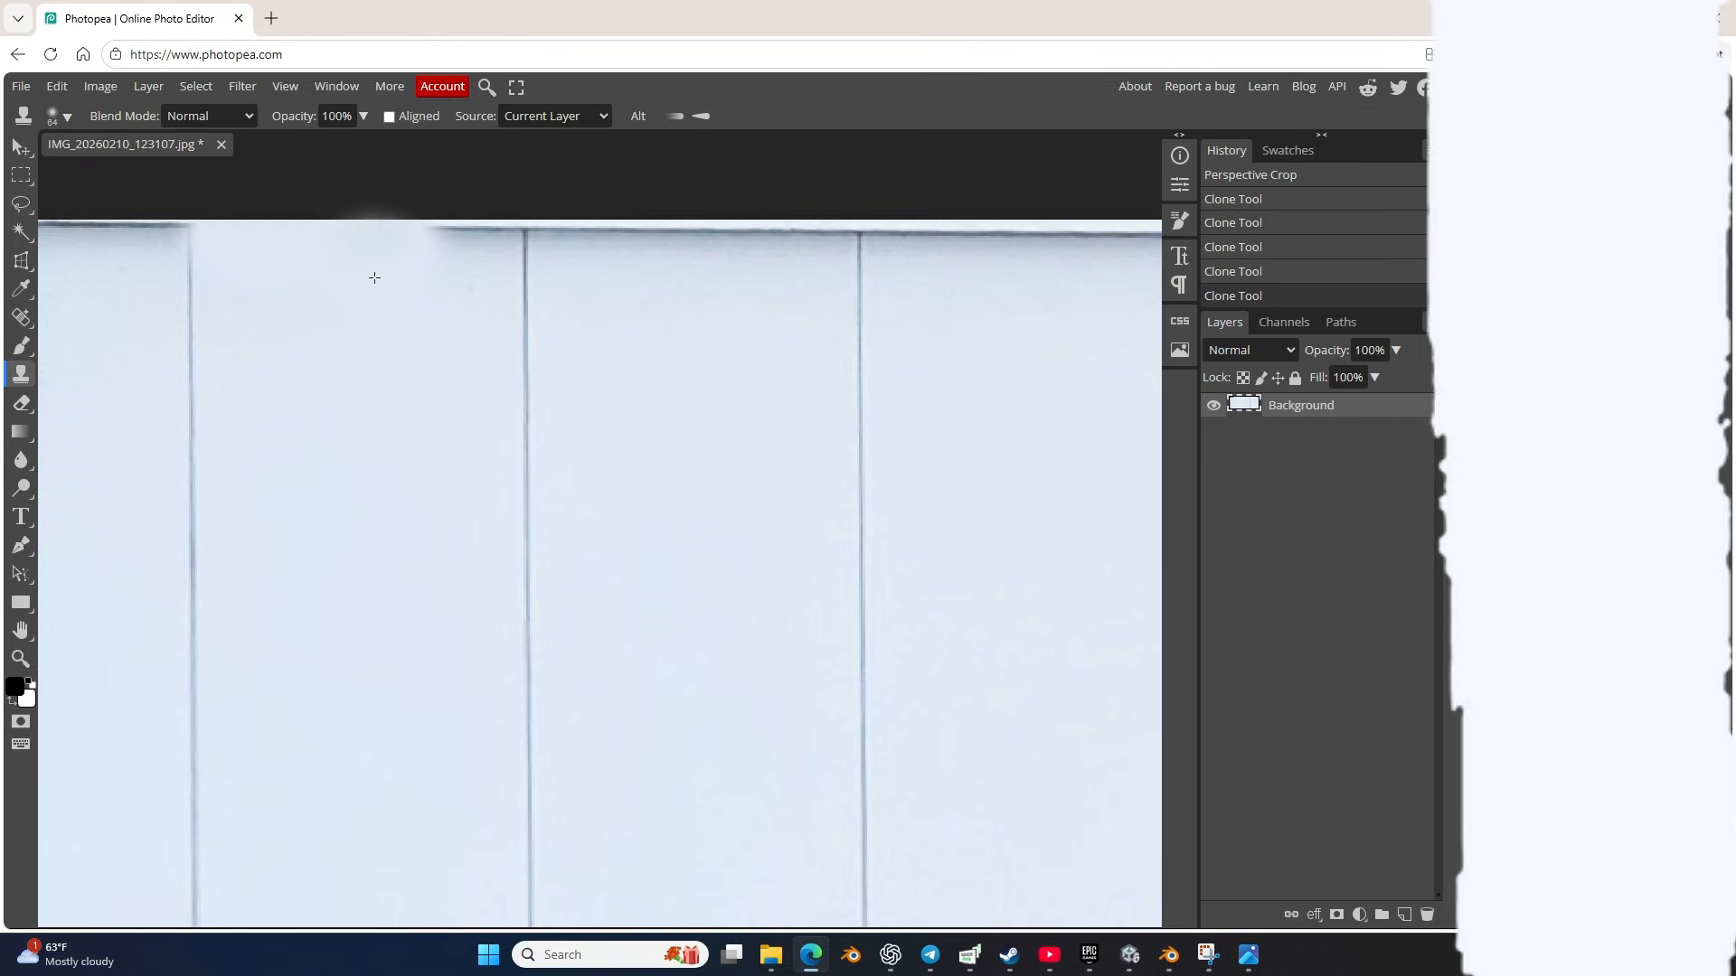
pyautogui.click(441, 238)
pyautogui.click(456, 229)
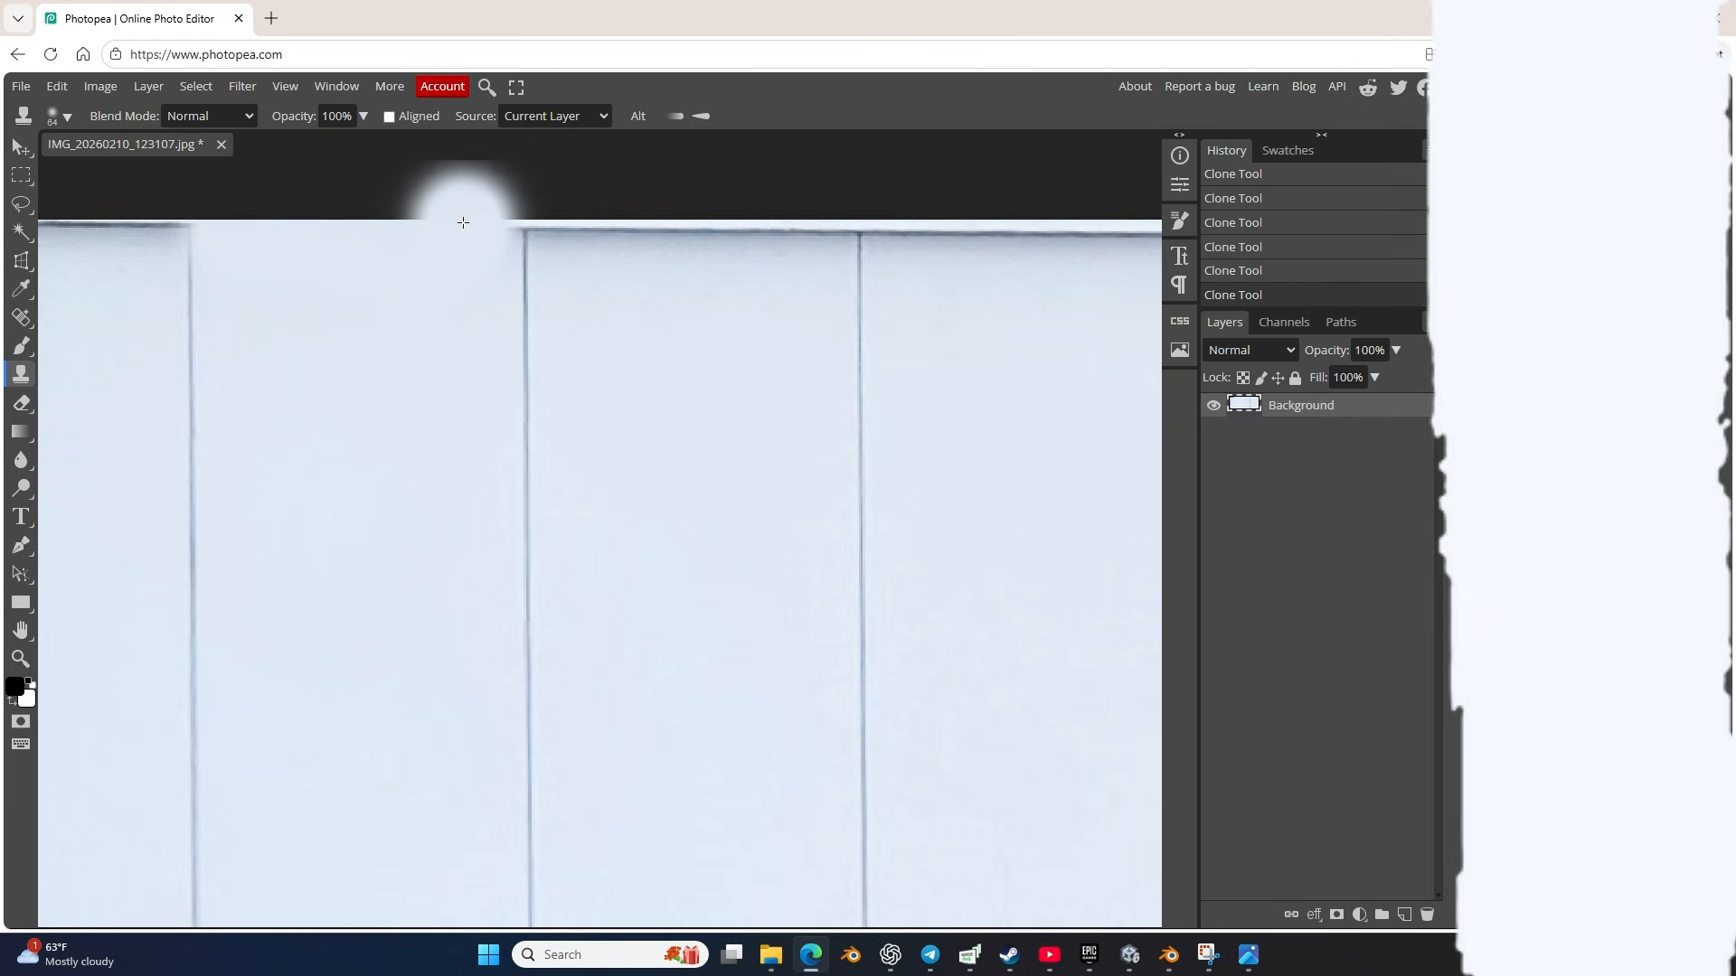
pyautogui.click(464, 222)
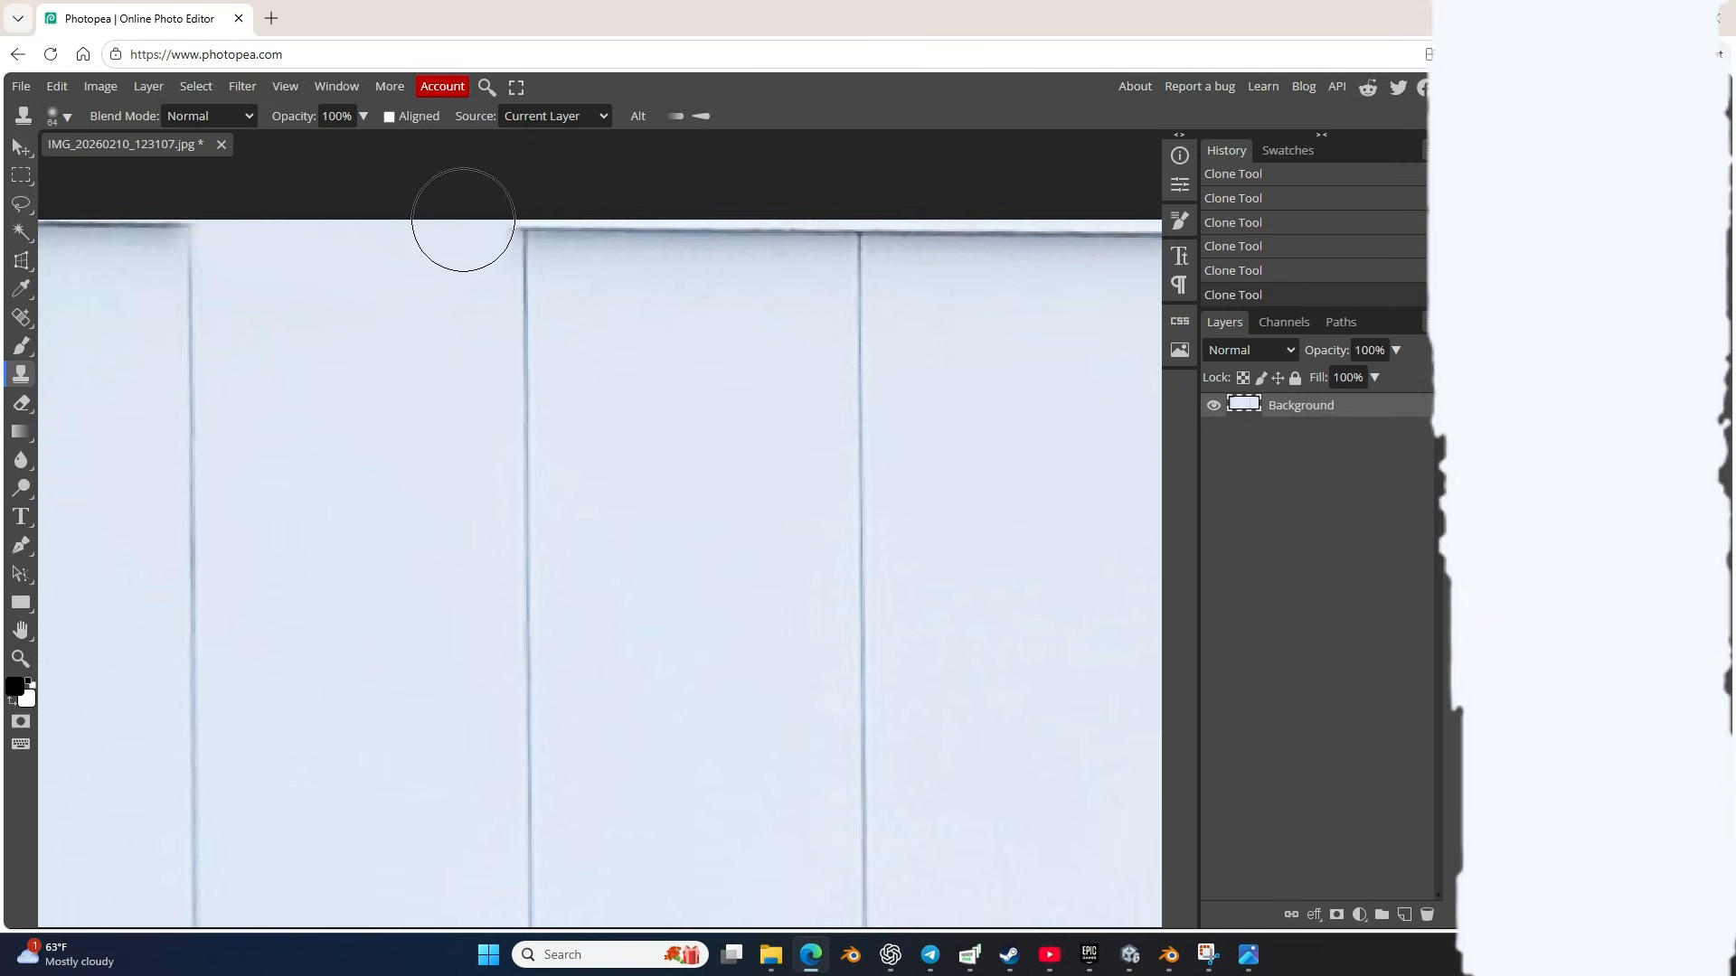
# Step: Clone clean panel surface over the dark top-edge line of the adjoining slats to the right, keeping the grooves between them
pyautogui.click(577, 238)
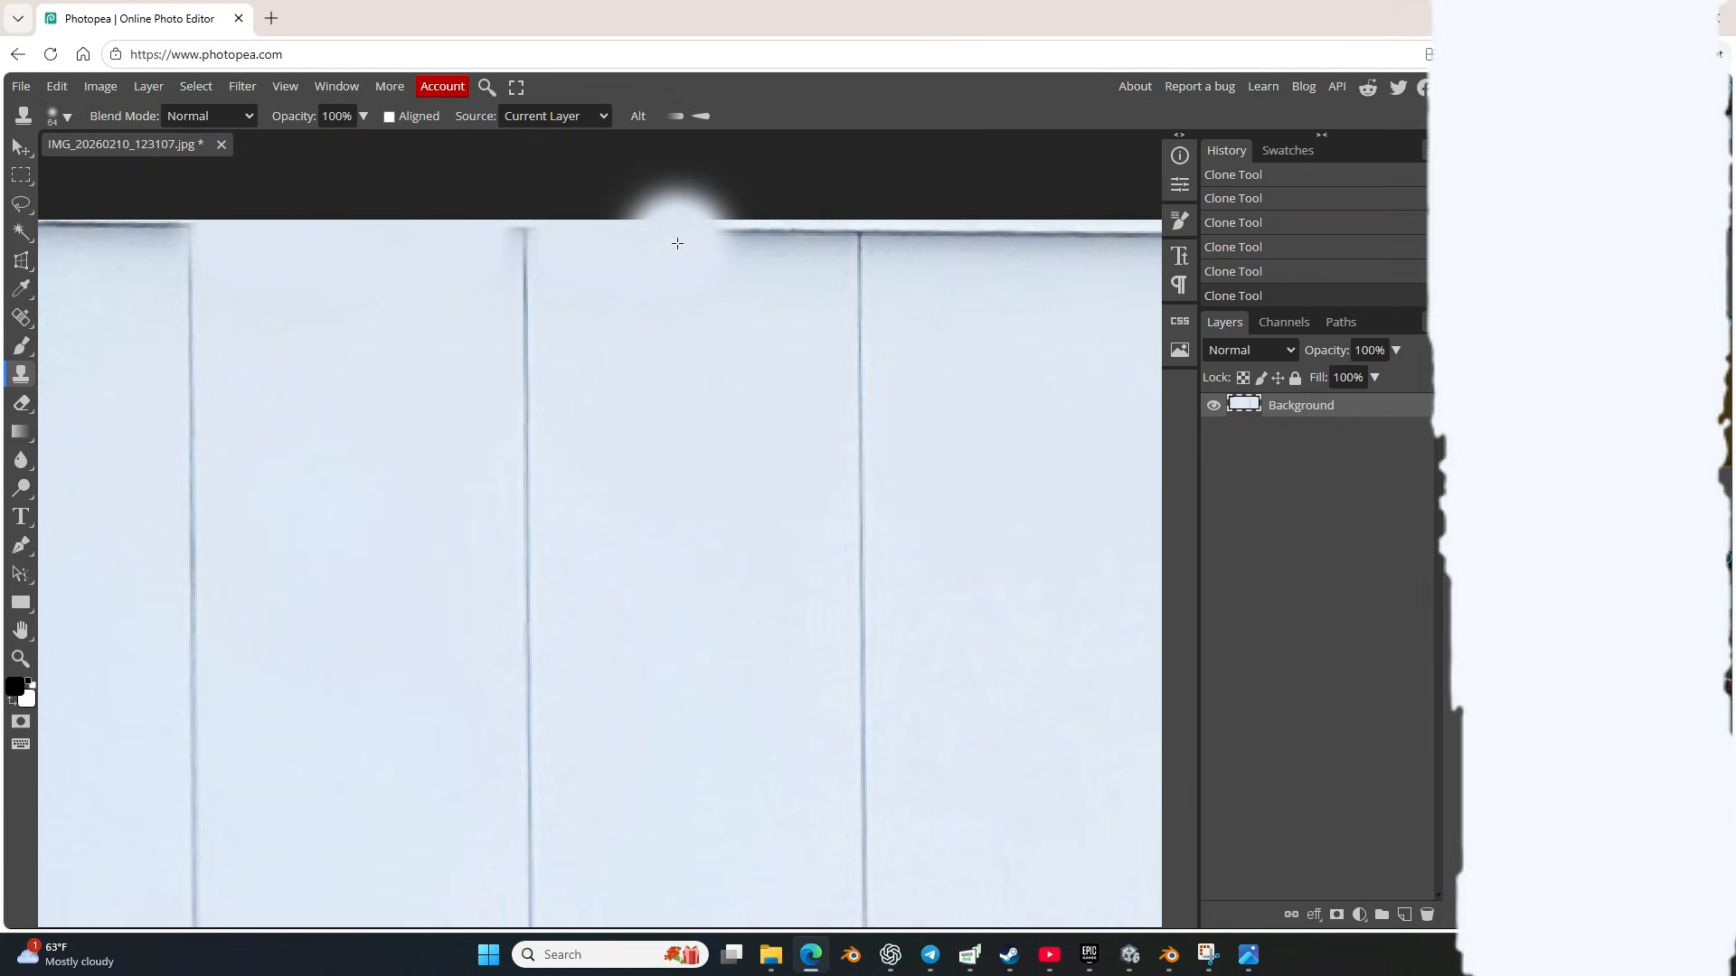
pyautogui.click(718, 239)
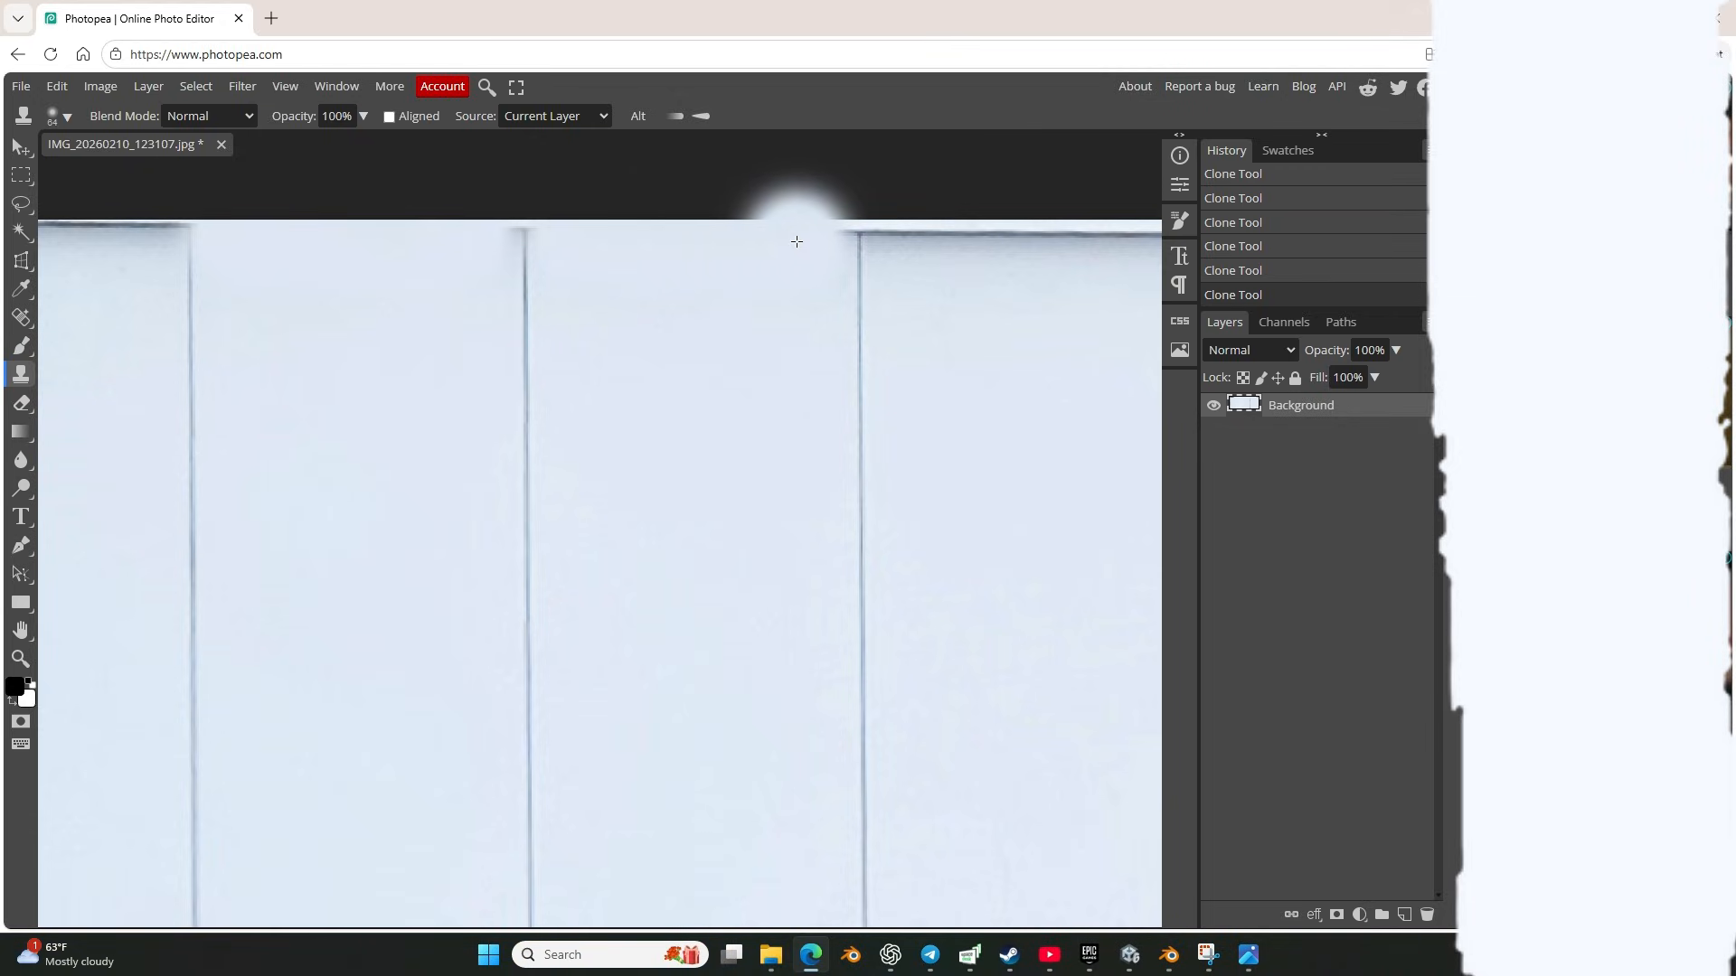
pyautogui.scroll(-2, 768, 264)
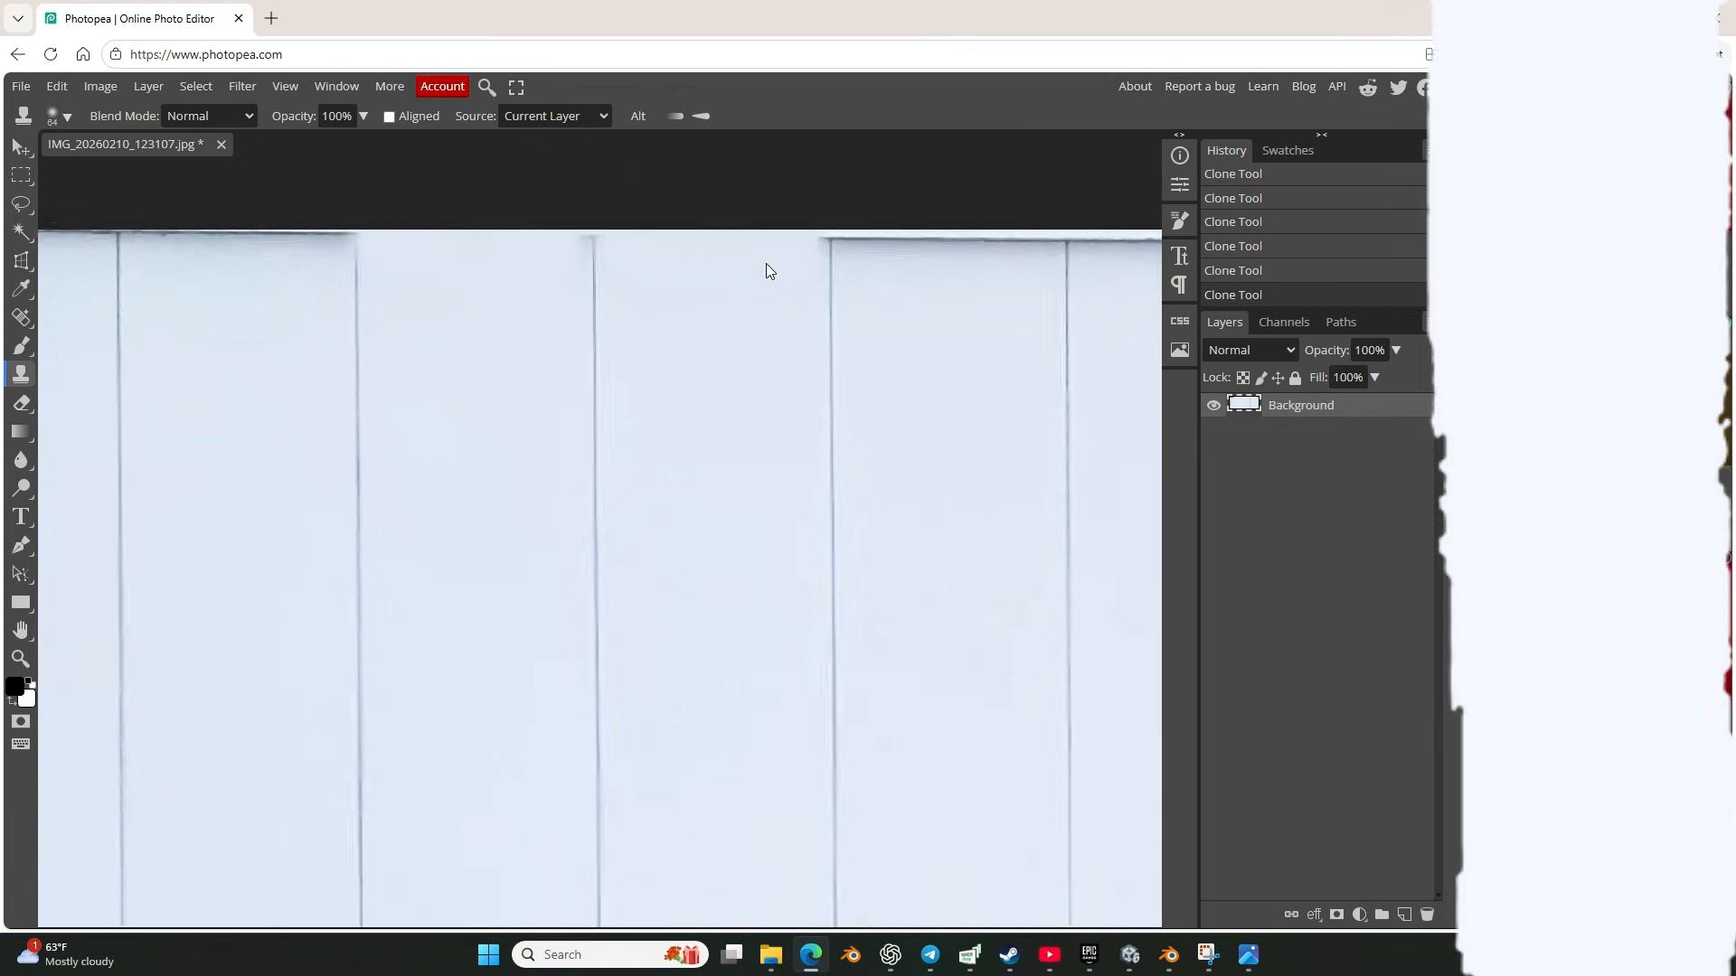
pyautogui.scroll(-2, 767, 263)
pyautogui.hscroll(5, 853, 265)
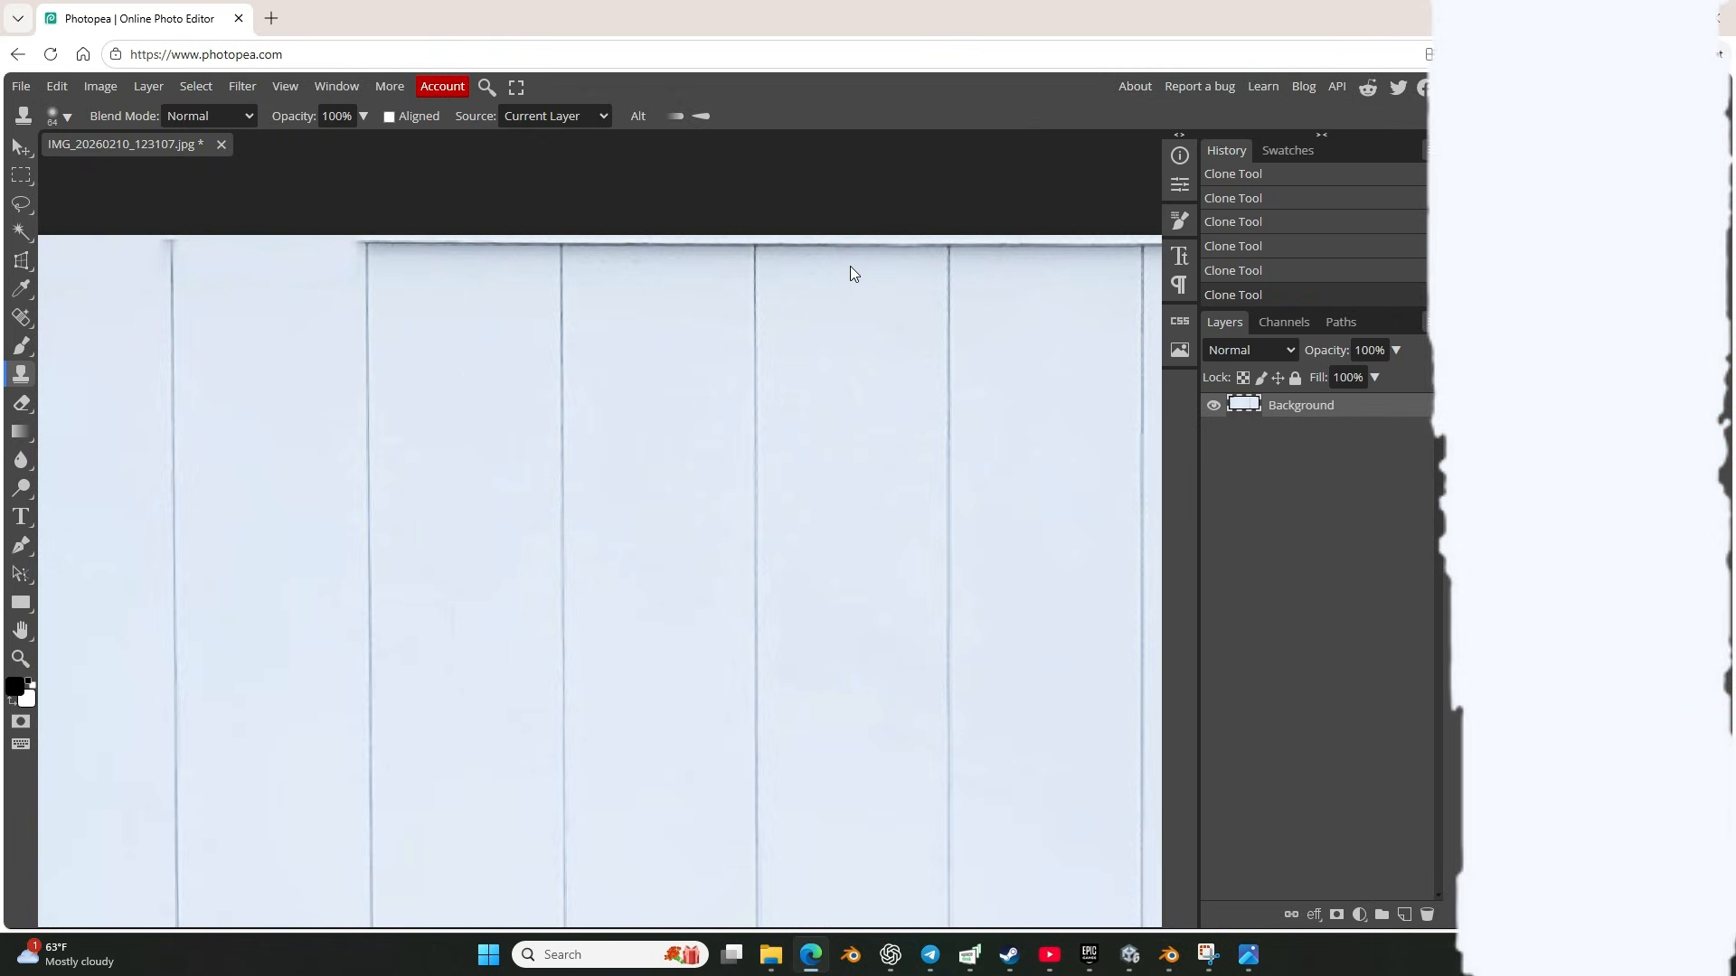
pyautogui.scroll(3, 409, 255)
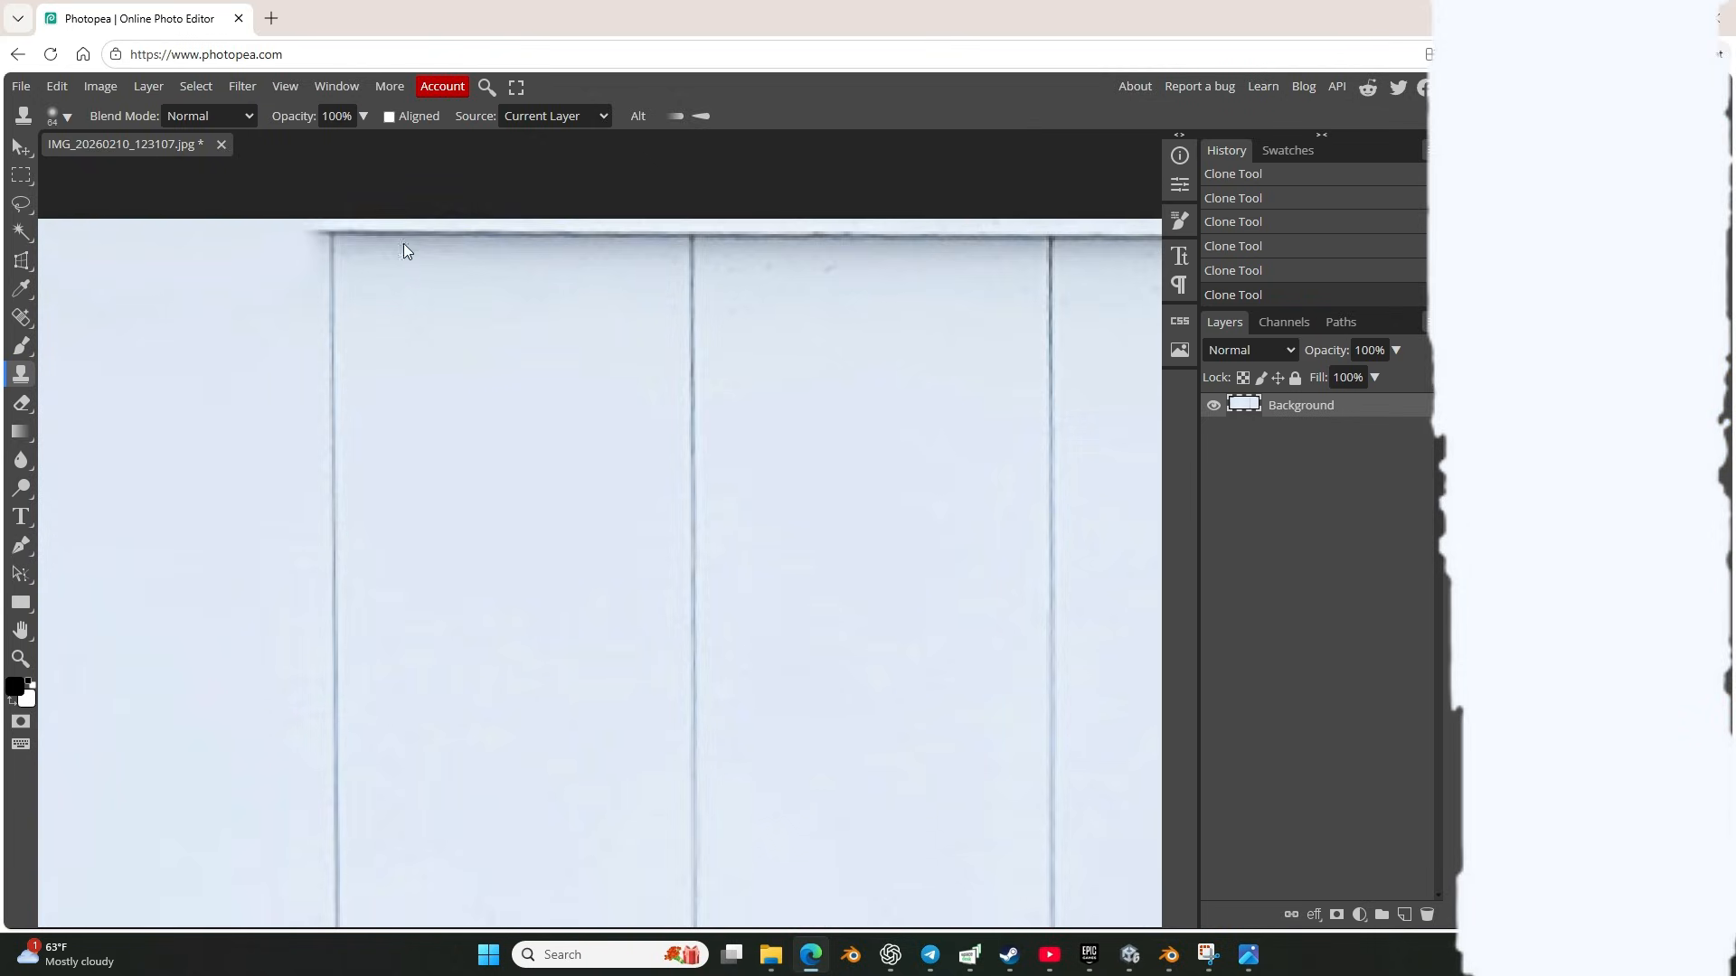
pyautogui.moveTo(382, 238)
pyautogui.mouseDown()
pyautogui.moveTo(533, 255)
pyautogui.moveTo(962, 259)
pyautogui.mouseUp()
pyautogui.scroll(-4, 538, 263)
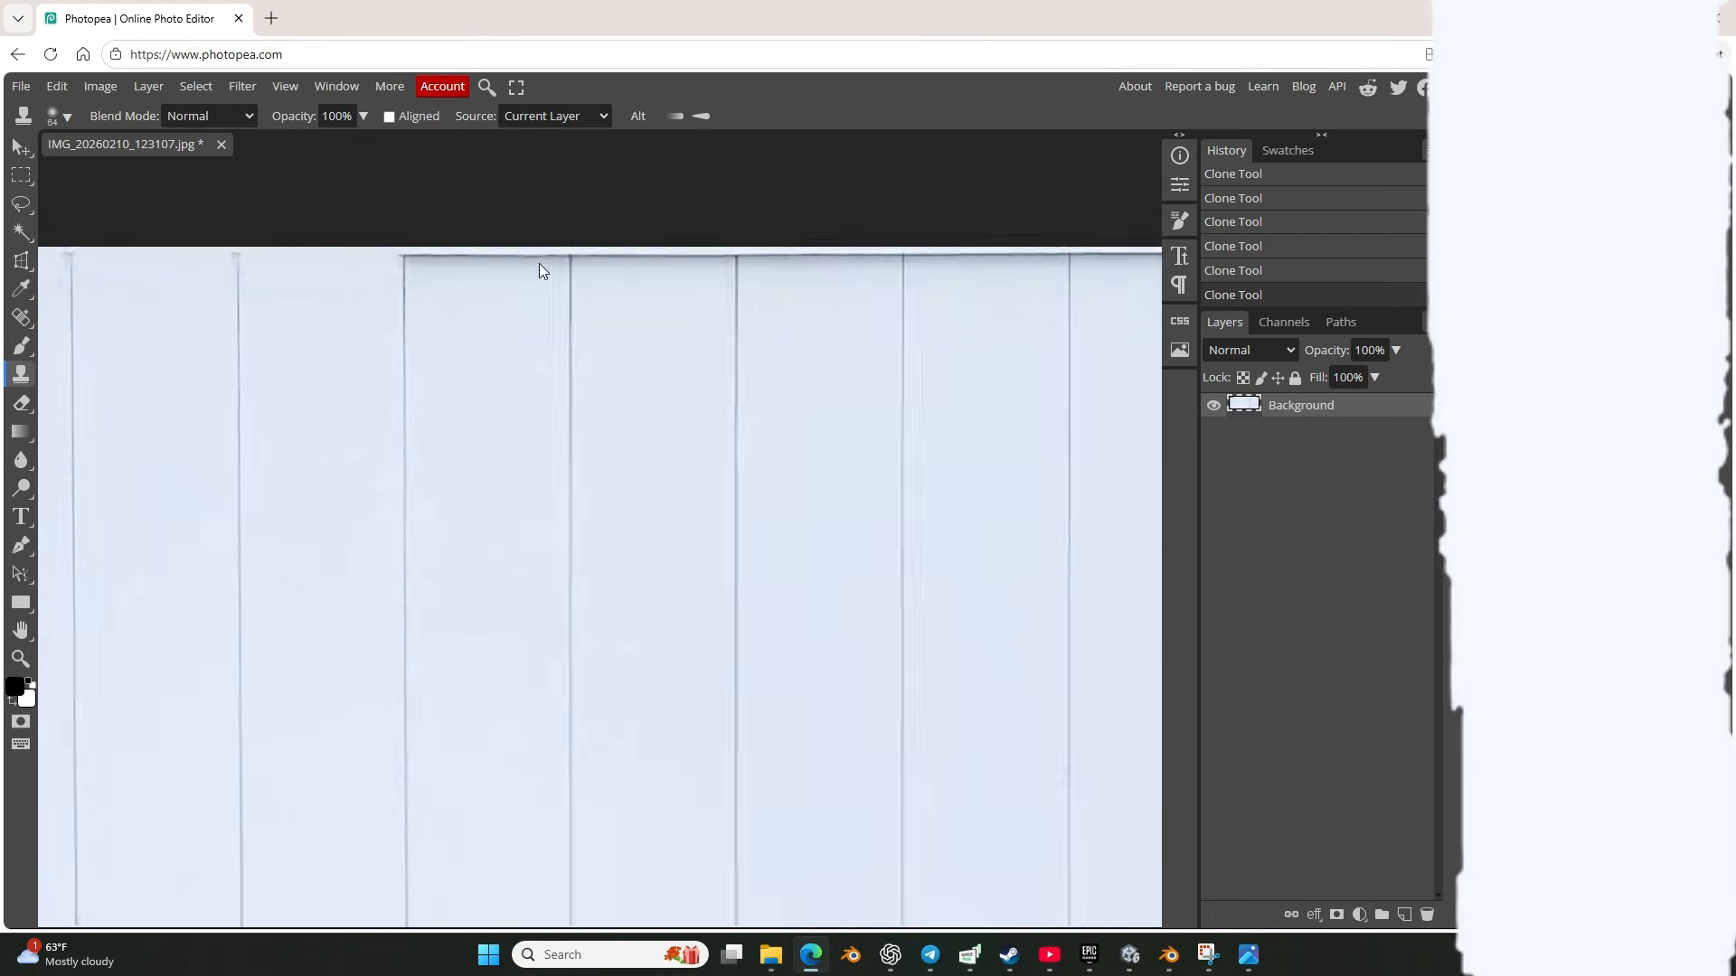
# Step: Continue cloning away the dark top-edge line slat by slat across the middle of the panel
pyautogui.scroll(3, 550, 254)
pyautogui.moveTo(550, 254); pyautogui.dragTo(910, 264)
pyautogui.hscroll(5, 910, 266)
pyautogui.moveTo(479, 258); pyautogui.dragTo(797, 256)
pyautogui.hscroll(3, 796, 257)
pyautogui.moveTo(529, 254)
pyautogui.mouseDown()
pyautogui.moveTo(825, 241)
pyautogui.moveTo(995, 263)
pyautogui.mouseUp()
pyautogui.hscroll(2, 996, 263)
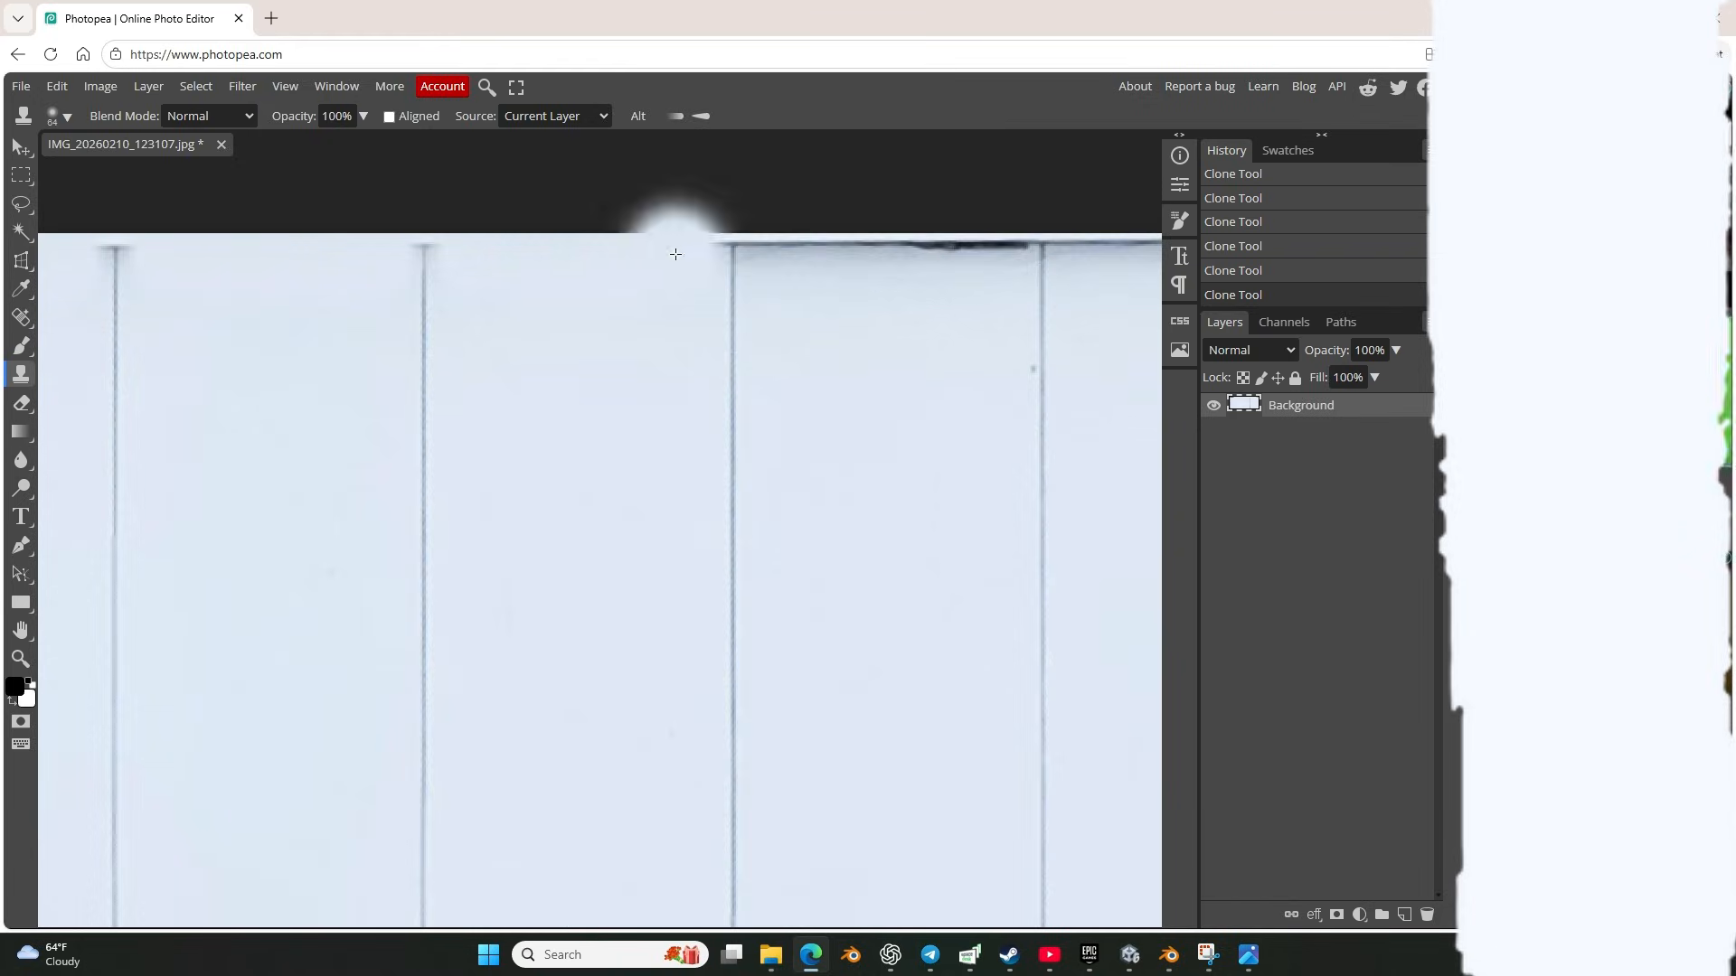
# Step: Clone over the remaining top-edge line, including the black gap, on the right-hand slats up to the panel's upper-right corner
pyautogui.moveTo(666, 232); pyautogui.dragTo(917, 248)
pyautogui.hscroll(6, 916, 248)
pyautogui.moveTo(542, 233)
pyautogui.mouseDown()
pyautogui.moveTo(729, 225)
pyautogui.moveTo(1008, 260)
pyautogui.moveTo(1060, 244)
pyautogui.mouseUp()
pyautogui.hscroll(5, 1061, 244)
pyautogui.moveTo(721, 239)
pyautogui.mouseDown()
pyautogui.moveTo(911, 239)
pyautogui.moveTo(863, 245)
pyautogui.mouseUp()
pyautogui.click(1037, 242)
pyautogui.hscroll(4, 1013, 245)
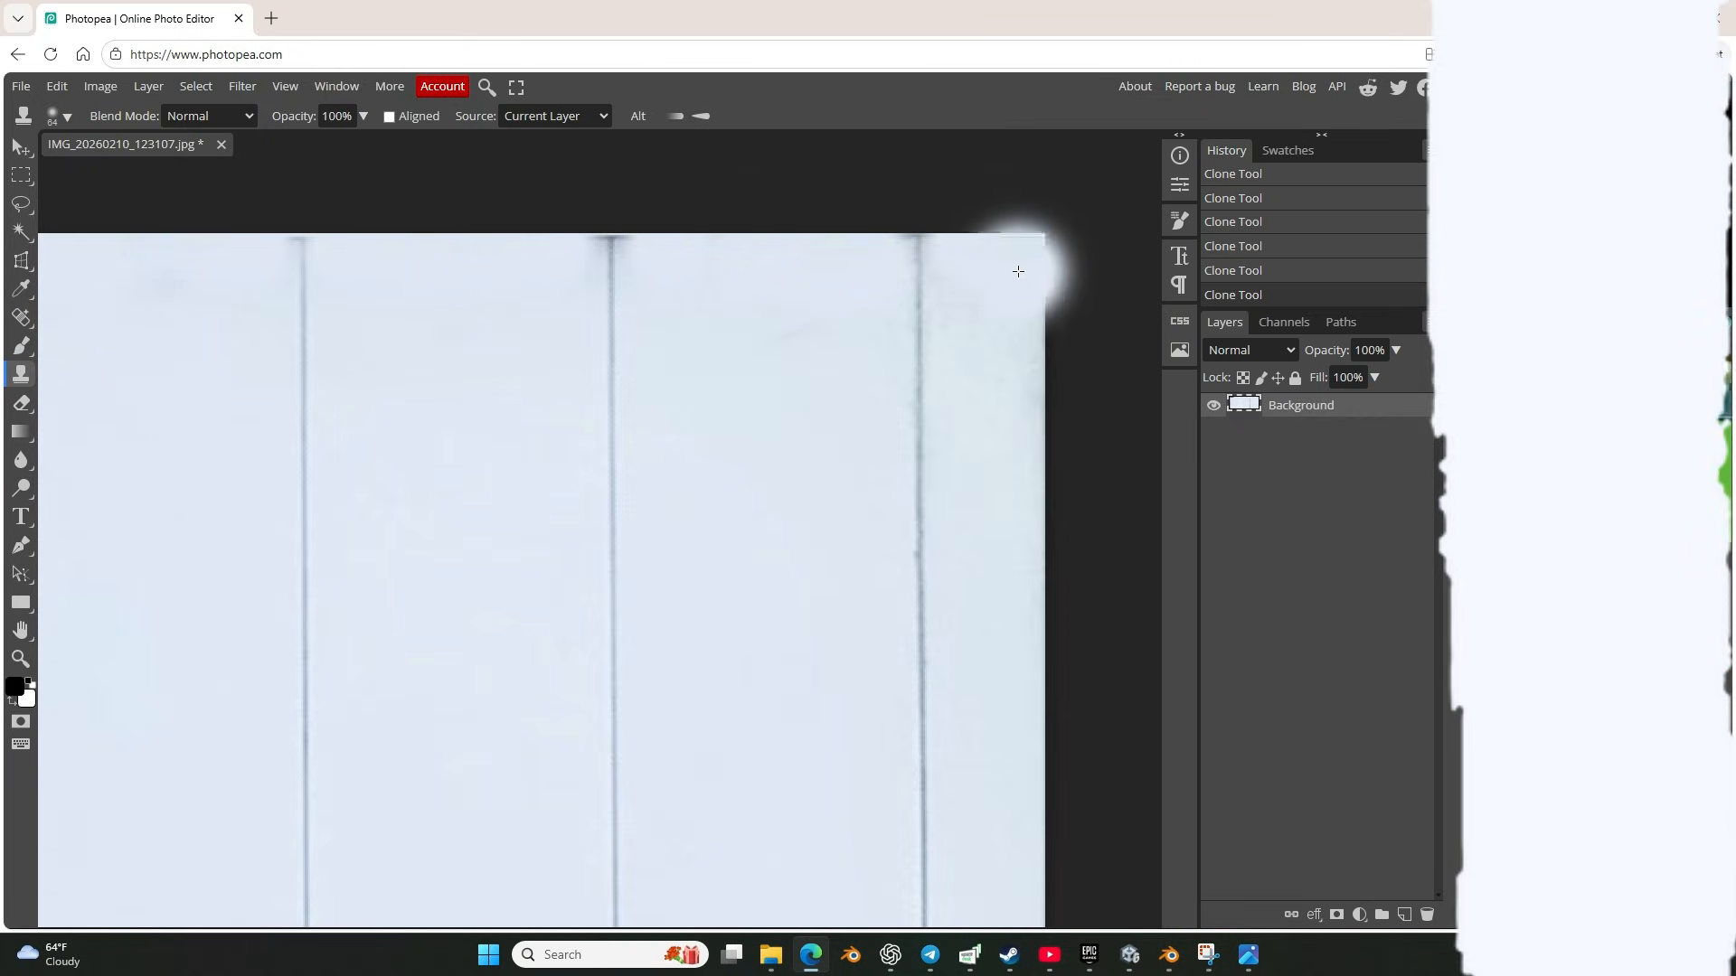
# Step: Clone clean surface along the top edge of the untreated left-hand slats up to the panel's upper-left corner
pyautogui.scroll(-5, 504, 380)
pyautogui.scroll(6, 504, 380)
pyautogui.moveTo(676, 340); pyautogui.dragTo(390, 336)
pyautogui.moveTo(294, 335); pyautogui.dragTo(172, 335)
pyautogui.hscroll(-4, 172, 336)
pyautogui.moveTo(479, 340); pyautogui.dragTo(362, 338)
pyautogui.moveTo(258, 335); pyautogui.dragTo(161, 335)
pyautogui.hscroll(-3, 161, 335)
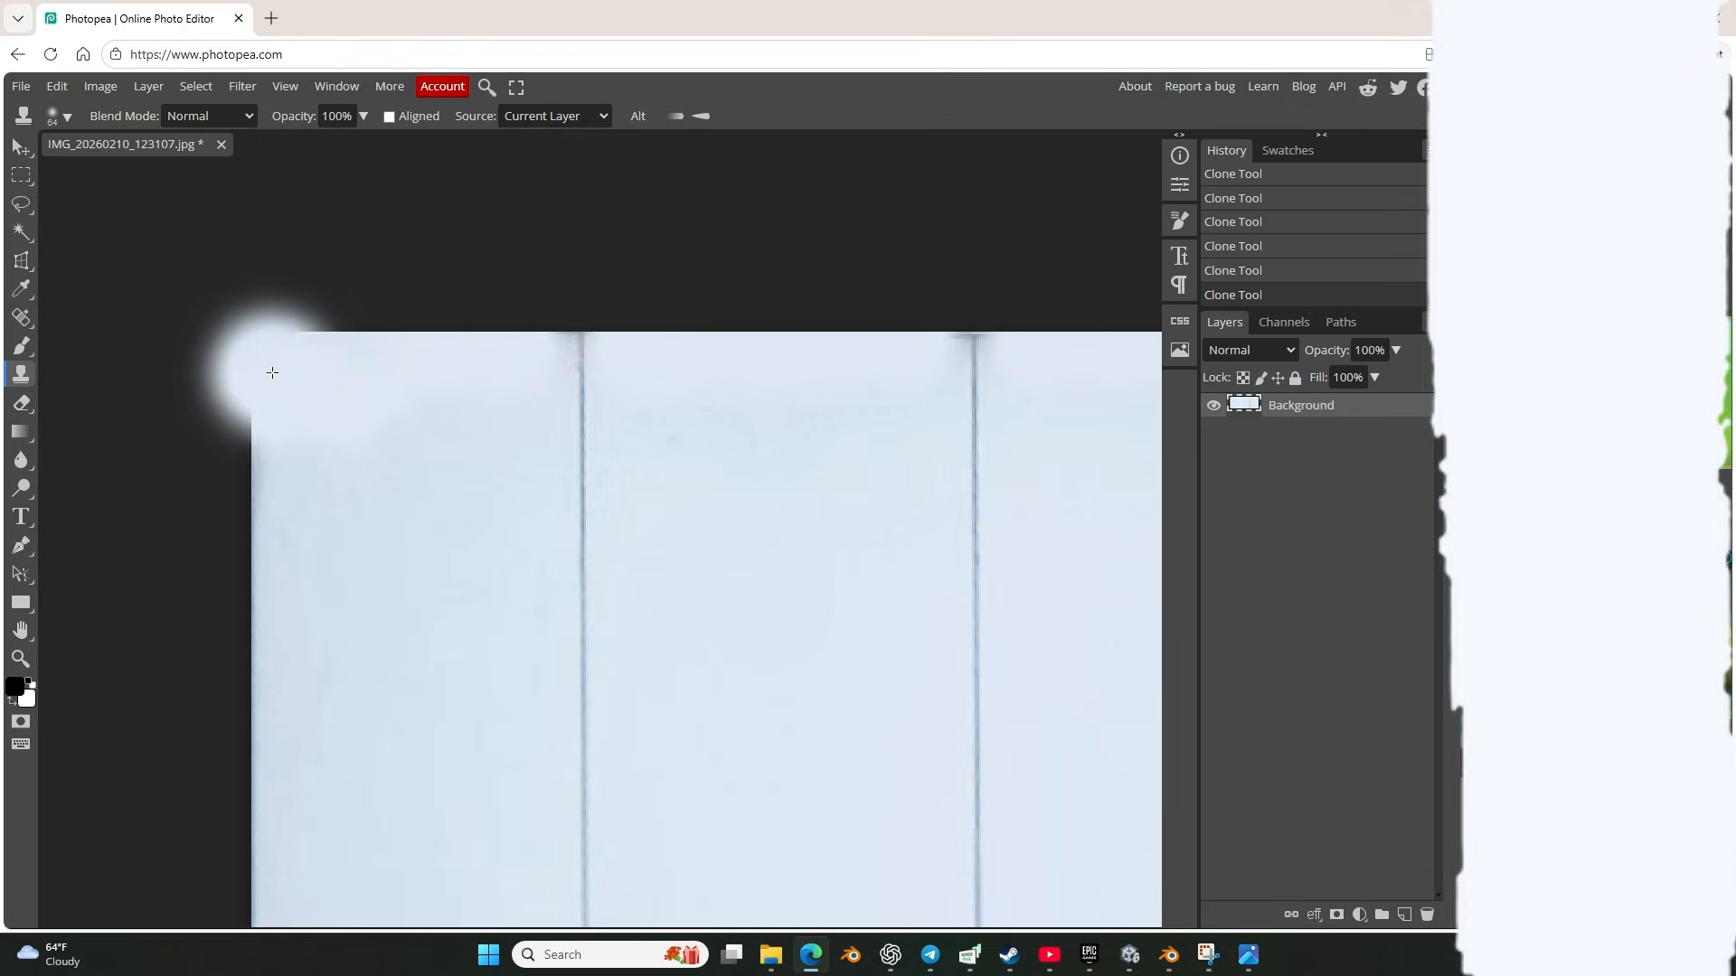
pyautogui.scroll(-5, 402, 431)
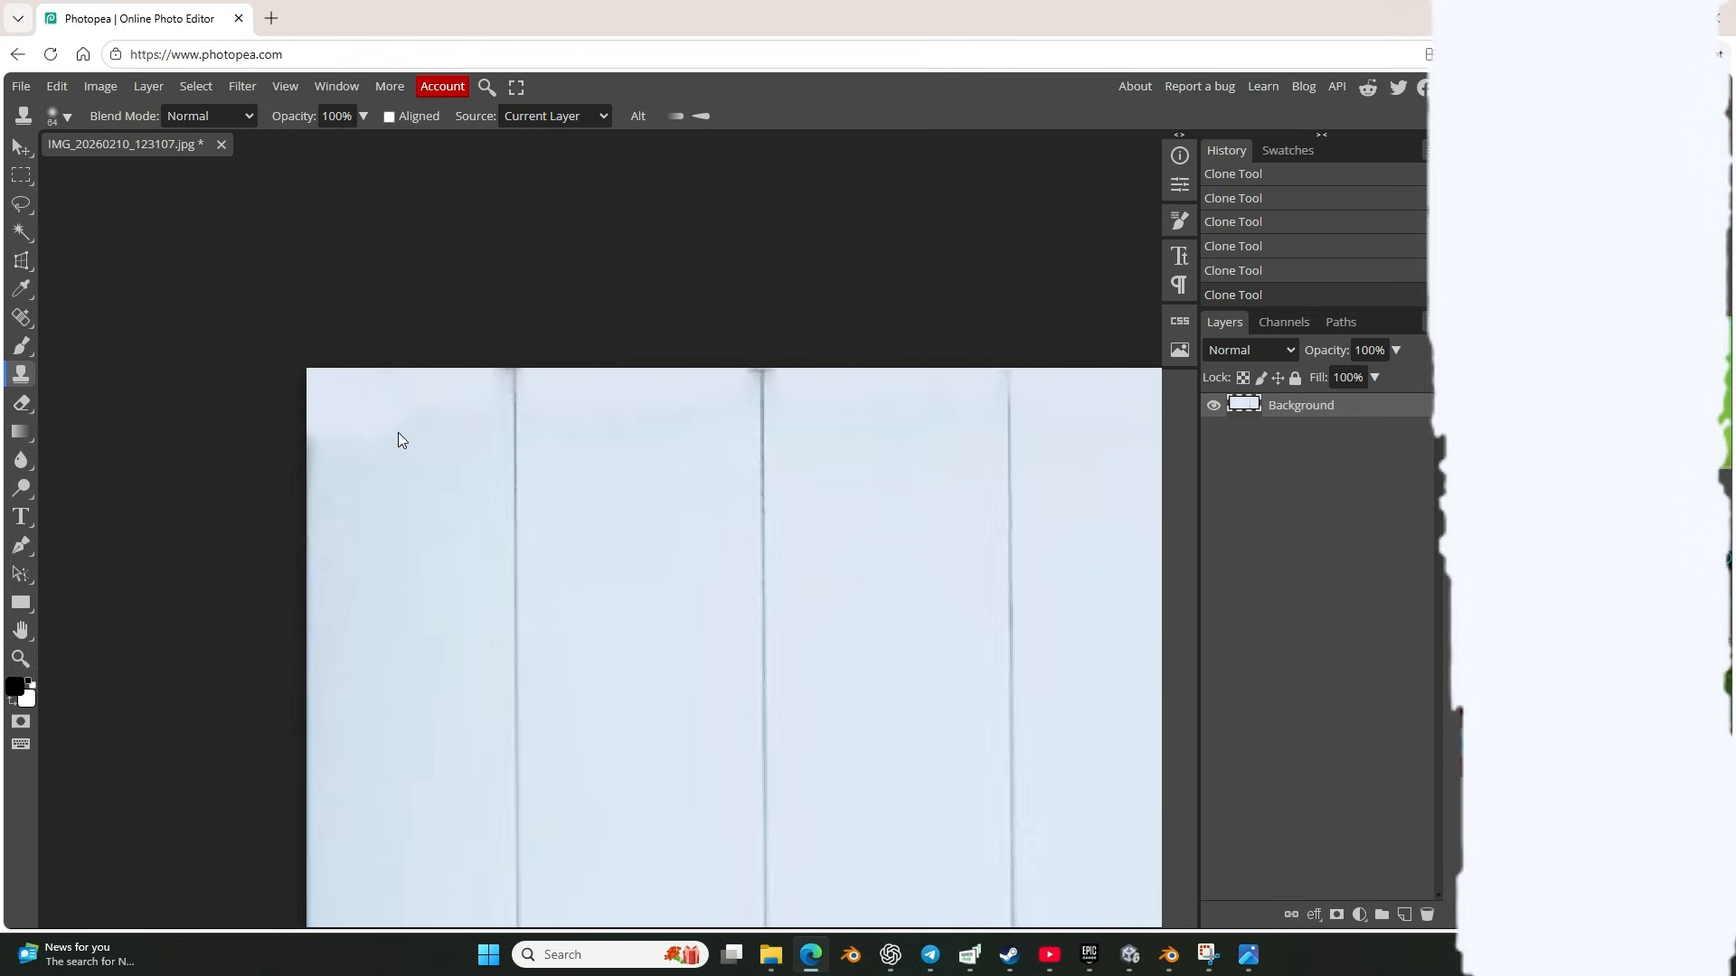
# Step: Sample clean surface near the panel's lower-left corner and clone it over the dirt along the bottom of the first slats
pyautogui.scroll(5, 392, 436)
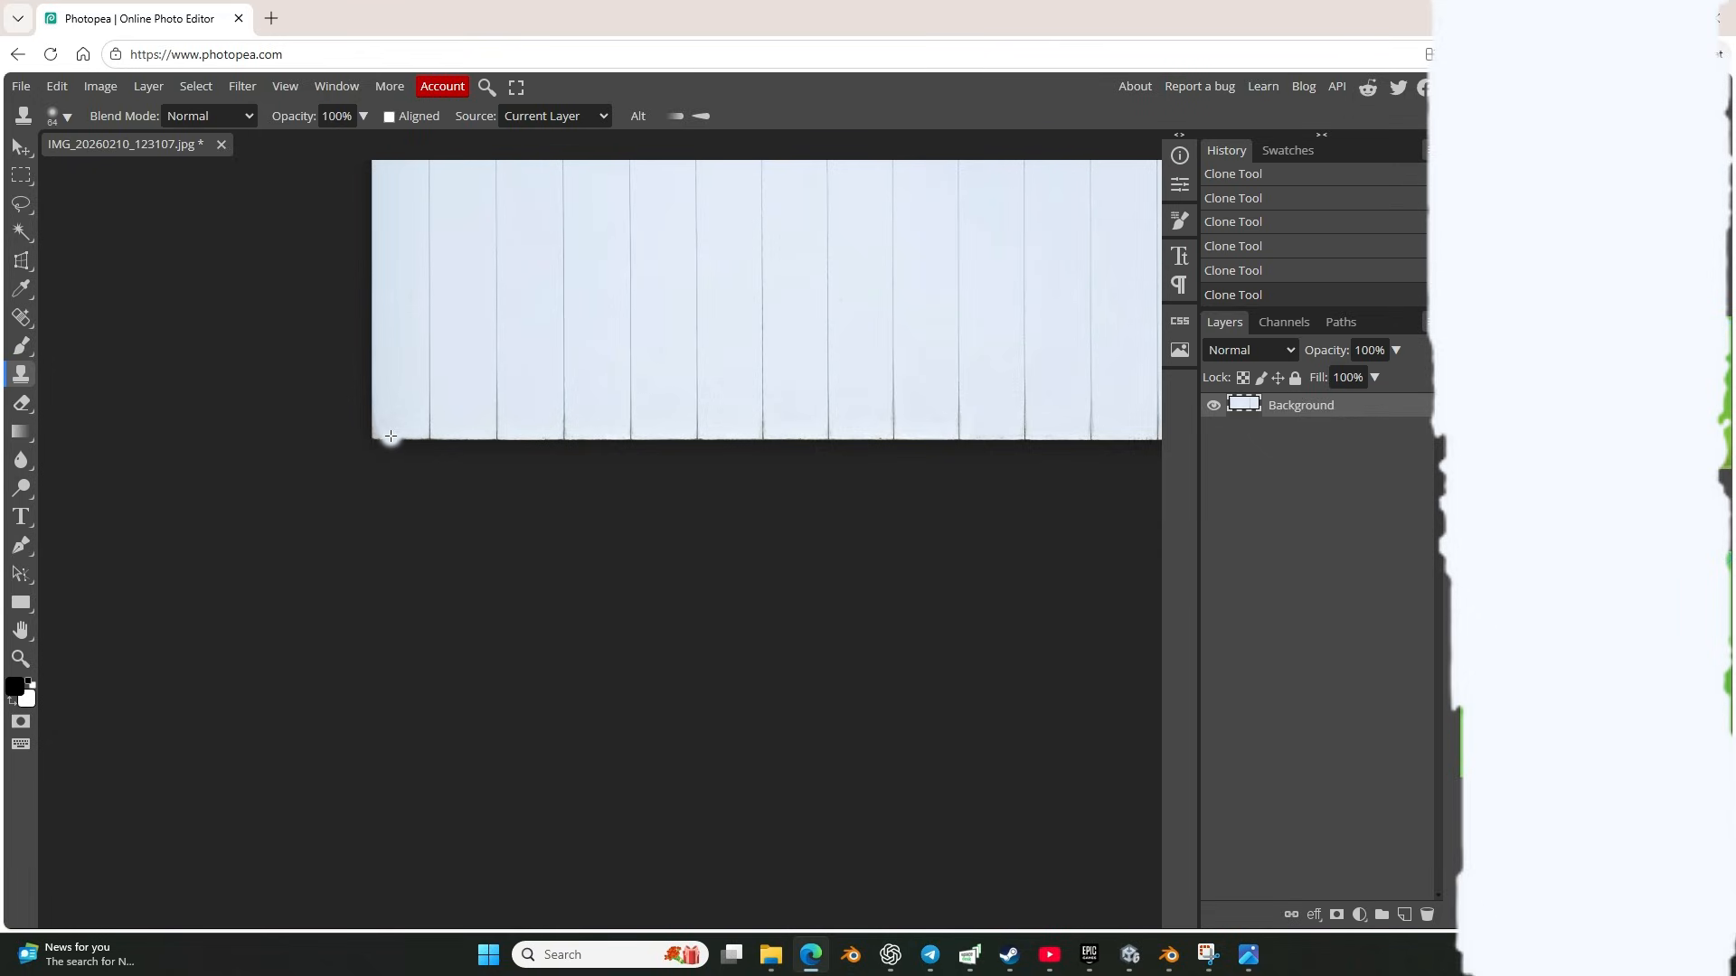
pyautogui.scroll(5, 403, 437)
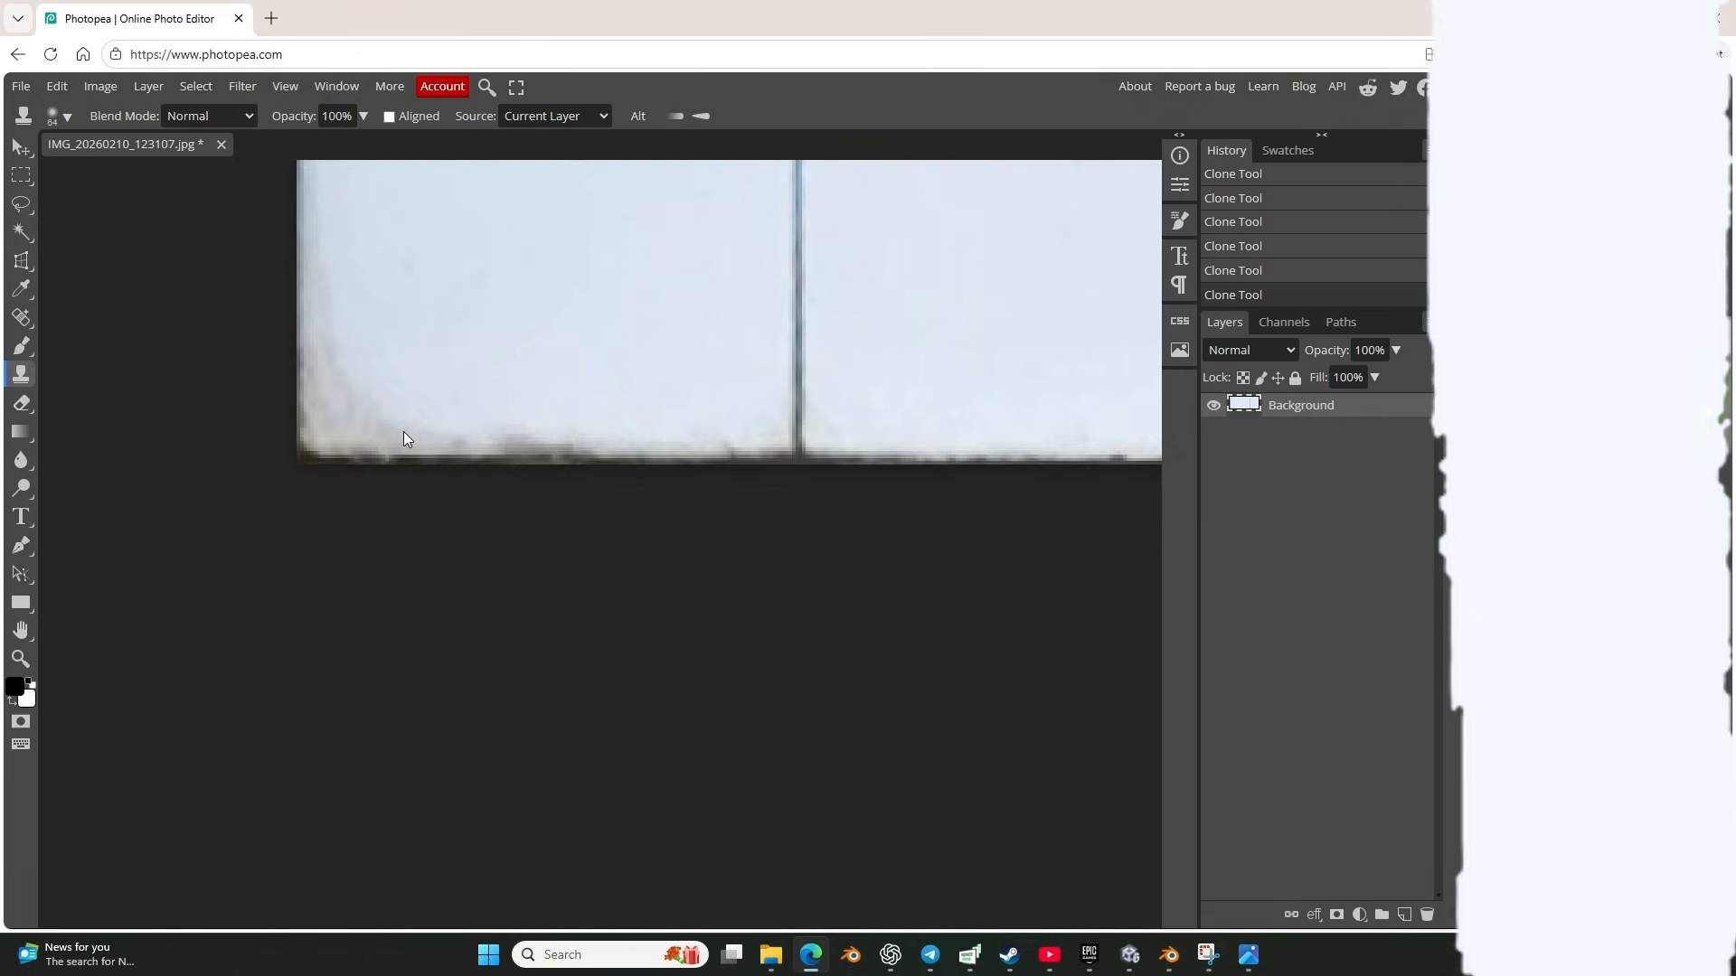
pyautogui.keyDown('alt'); pyautogui.click(457, 447); pyautogui.keyUp('alt')
pyautogui.scroll(-3, 457, 447)
pyautogui.click(339, 580)
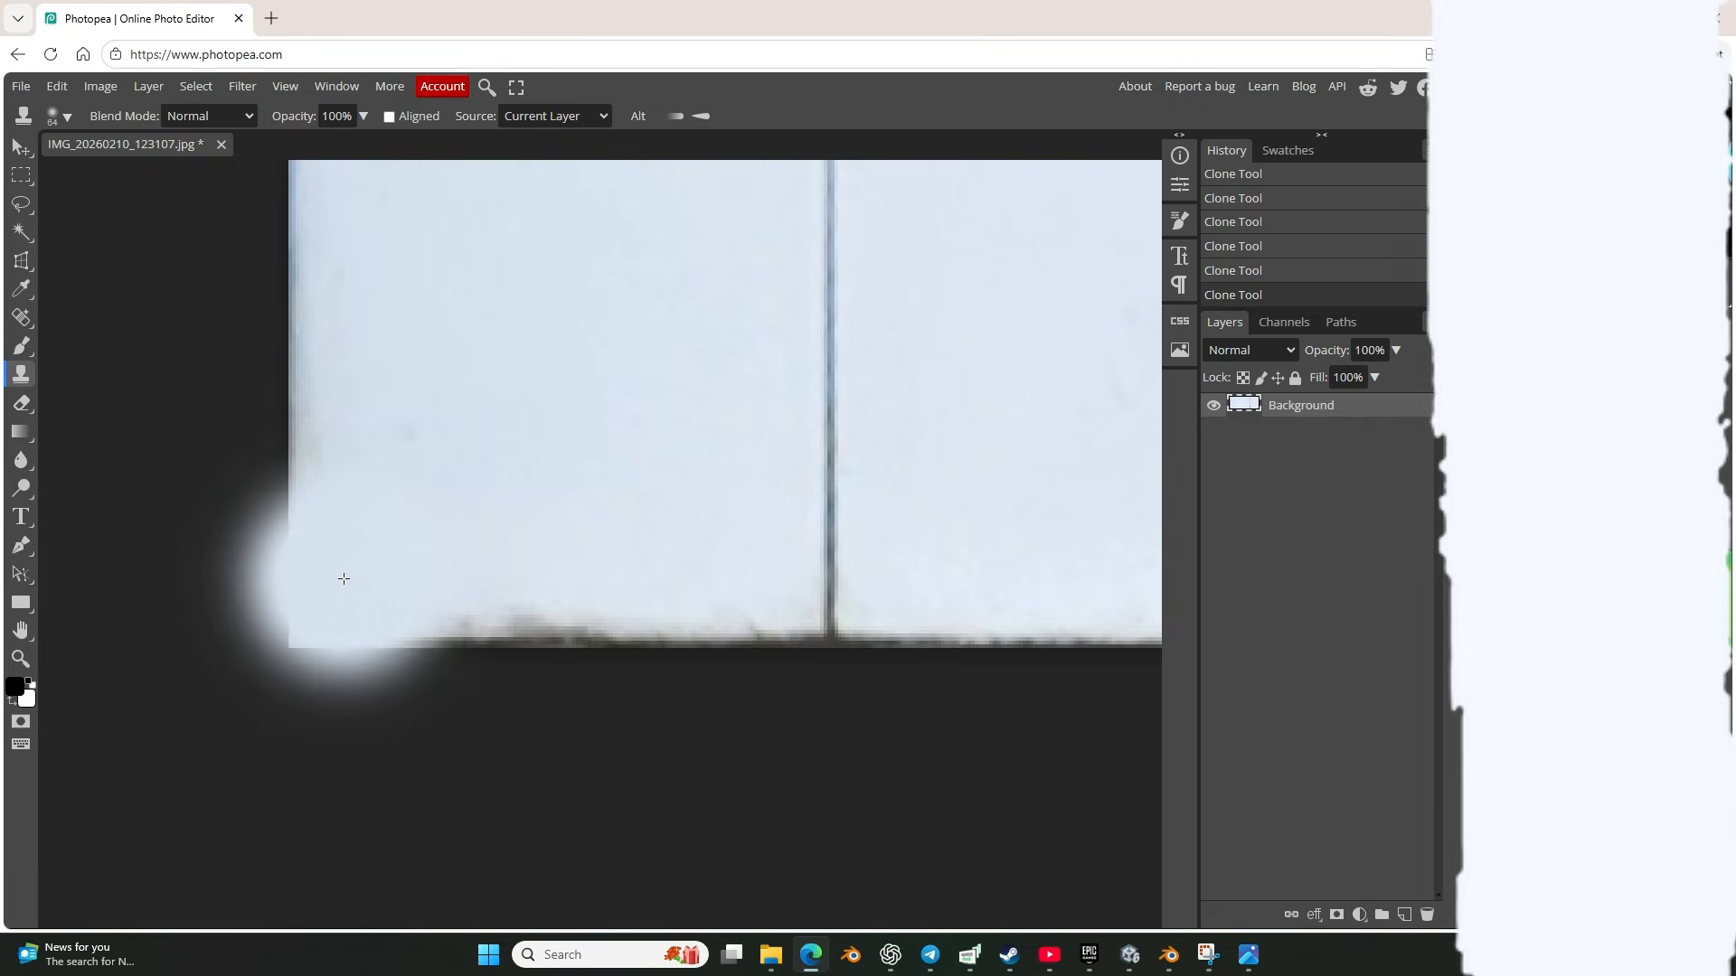
pyautogui.click(474, 622)
pyautogui.hscroll(5, 665, 642)
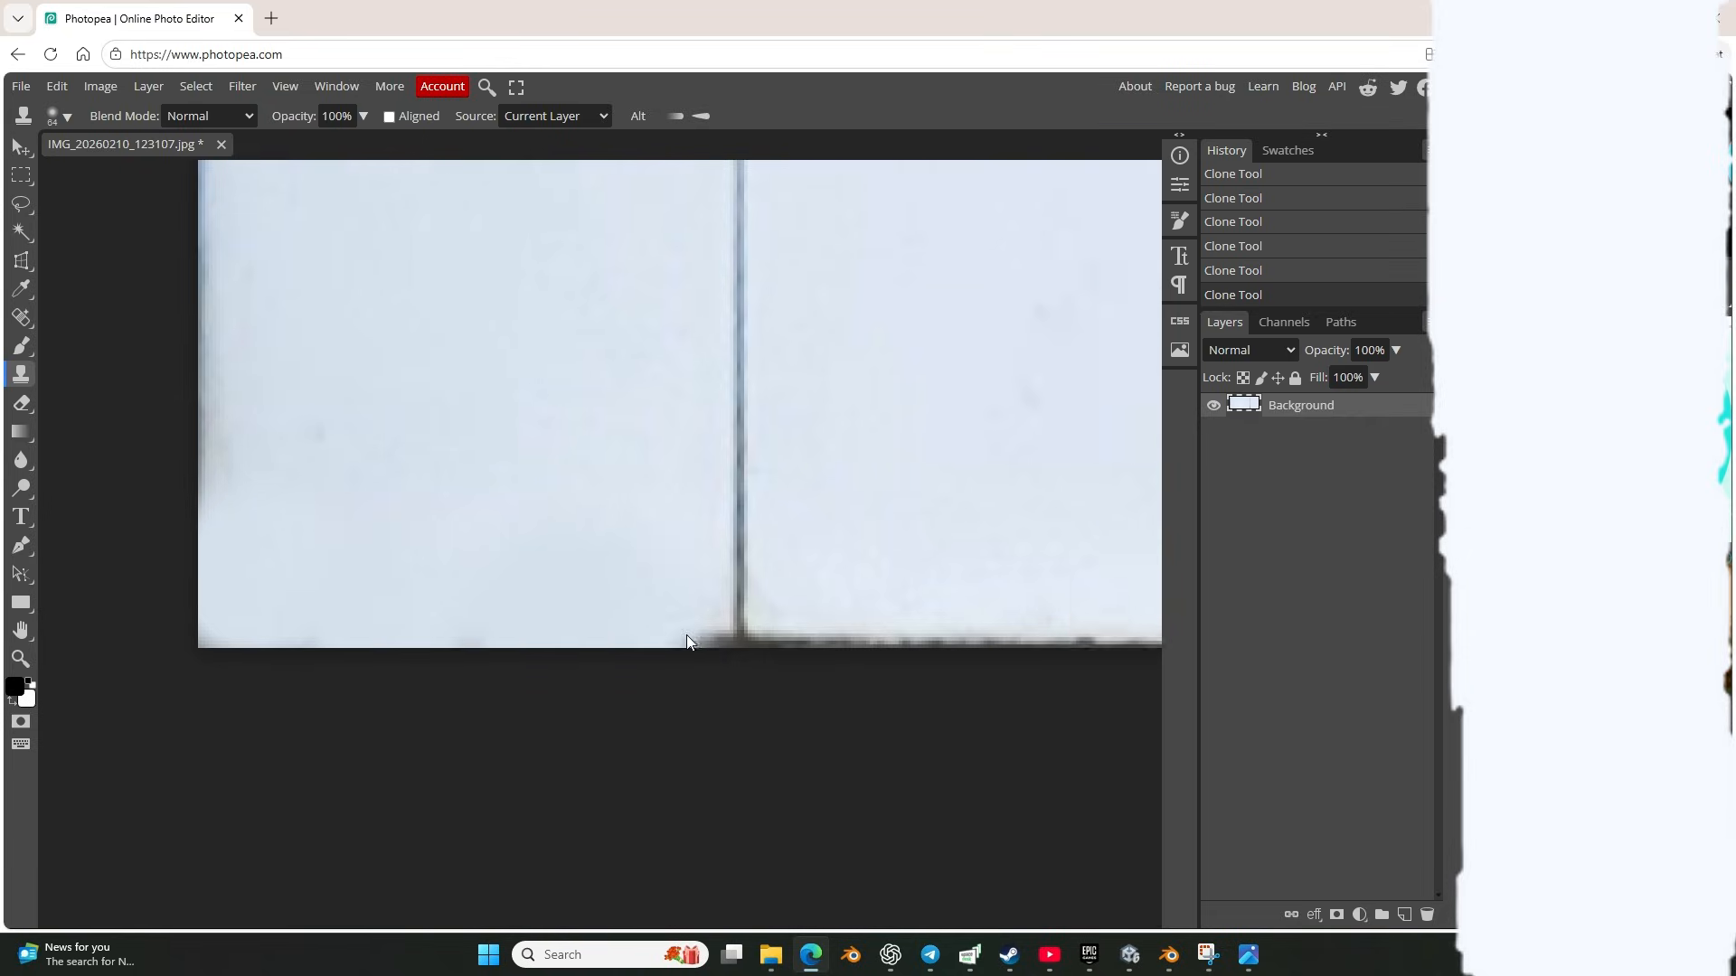
pyautogui.moveTo(499, 647); pyautogui.dragTo(717, 642)
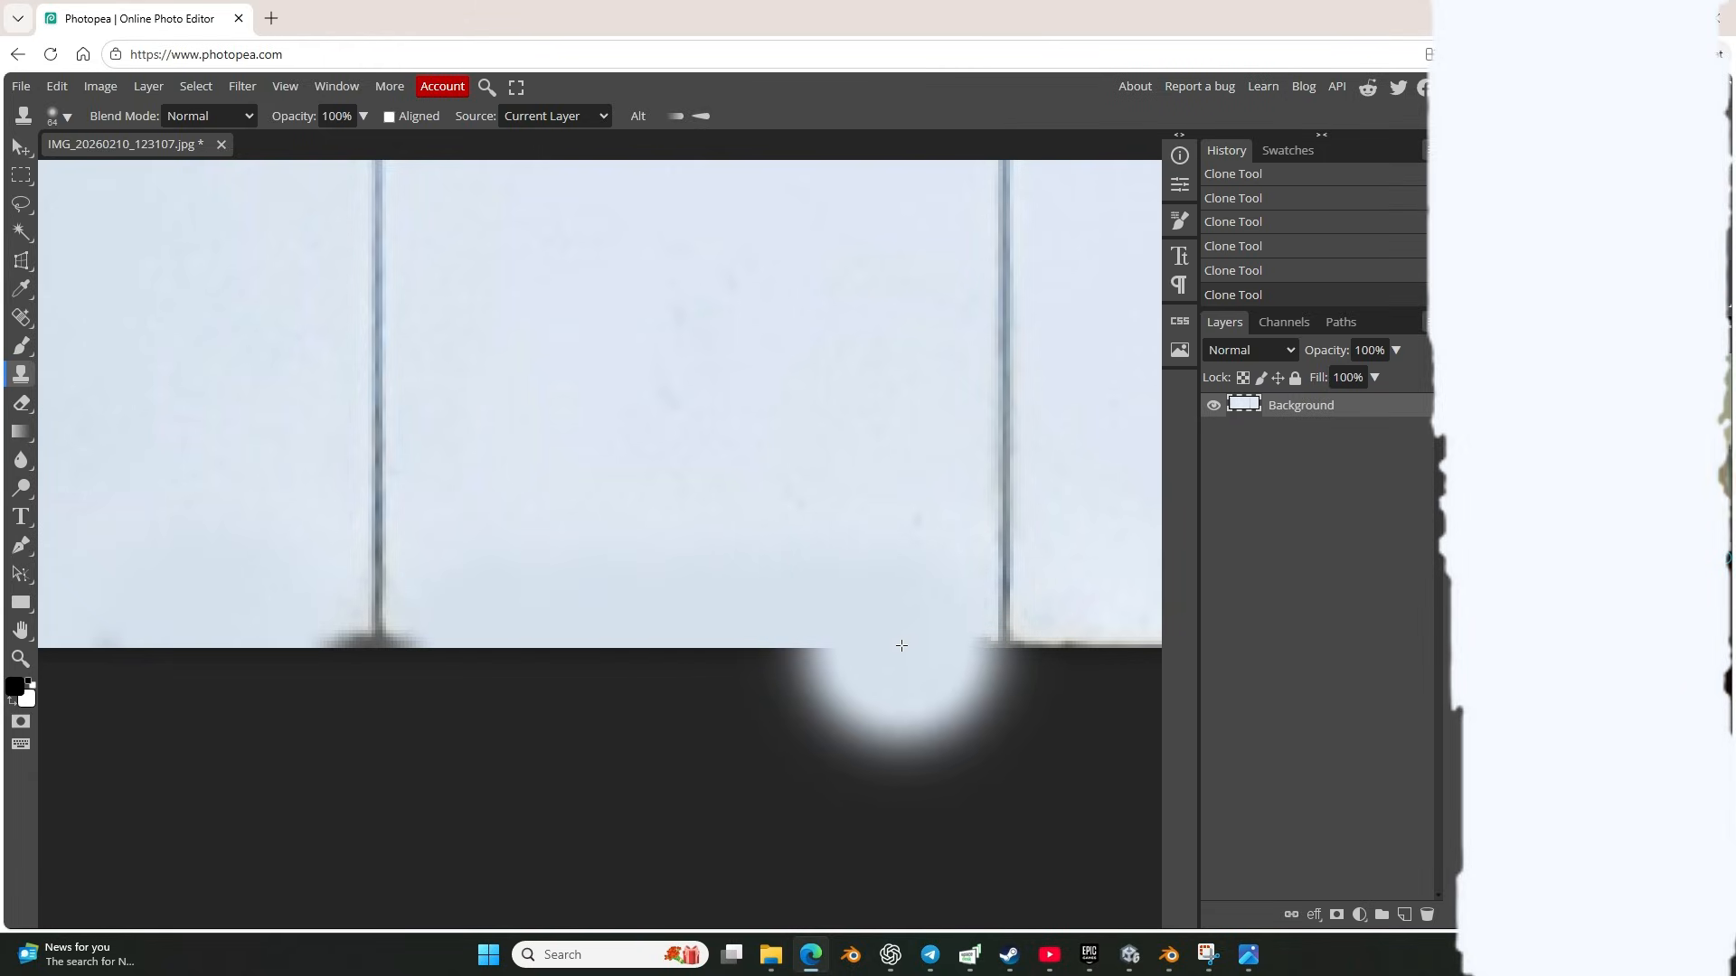
# Step: Clone the clean surface over the dirty bottom edge of the next few slats right of the panel's lower-left corner
pyautogui.hscroll(8, 886, 647)
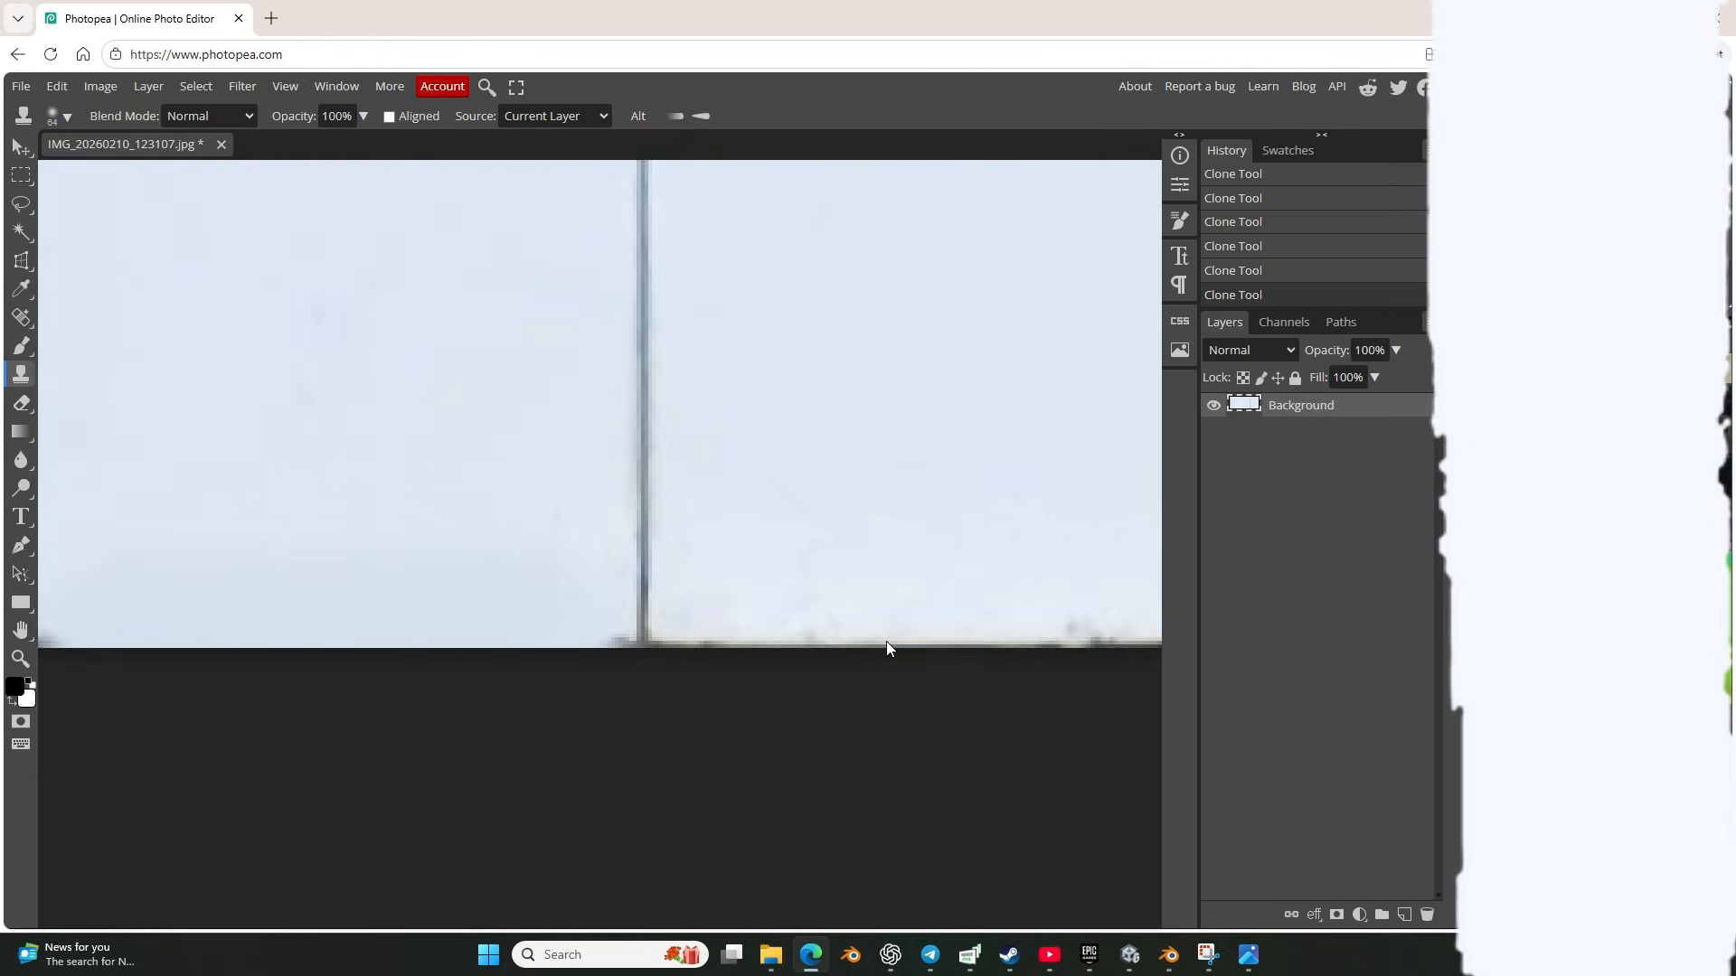
pyautogui.moveTo(387, 637); pyautogui.dragTo(802, 648)
pyautogui.hscroll(7, 802, 648)
pyautogui.moveTo(415, 632); pyautogui.dragTo(796, 645)
pyautogui.hscroll(4, 814, 651)
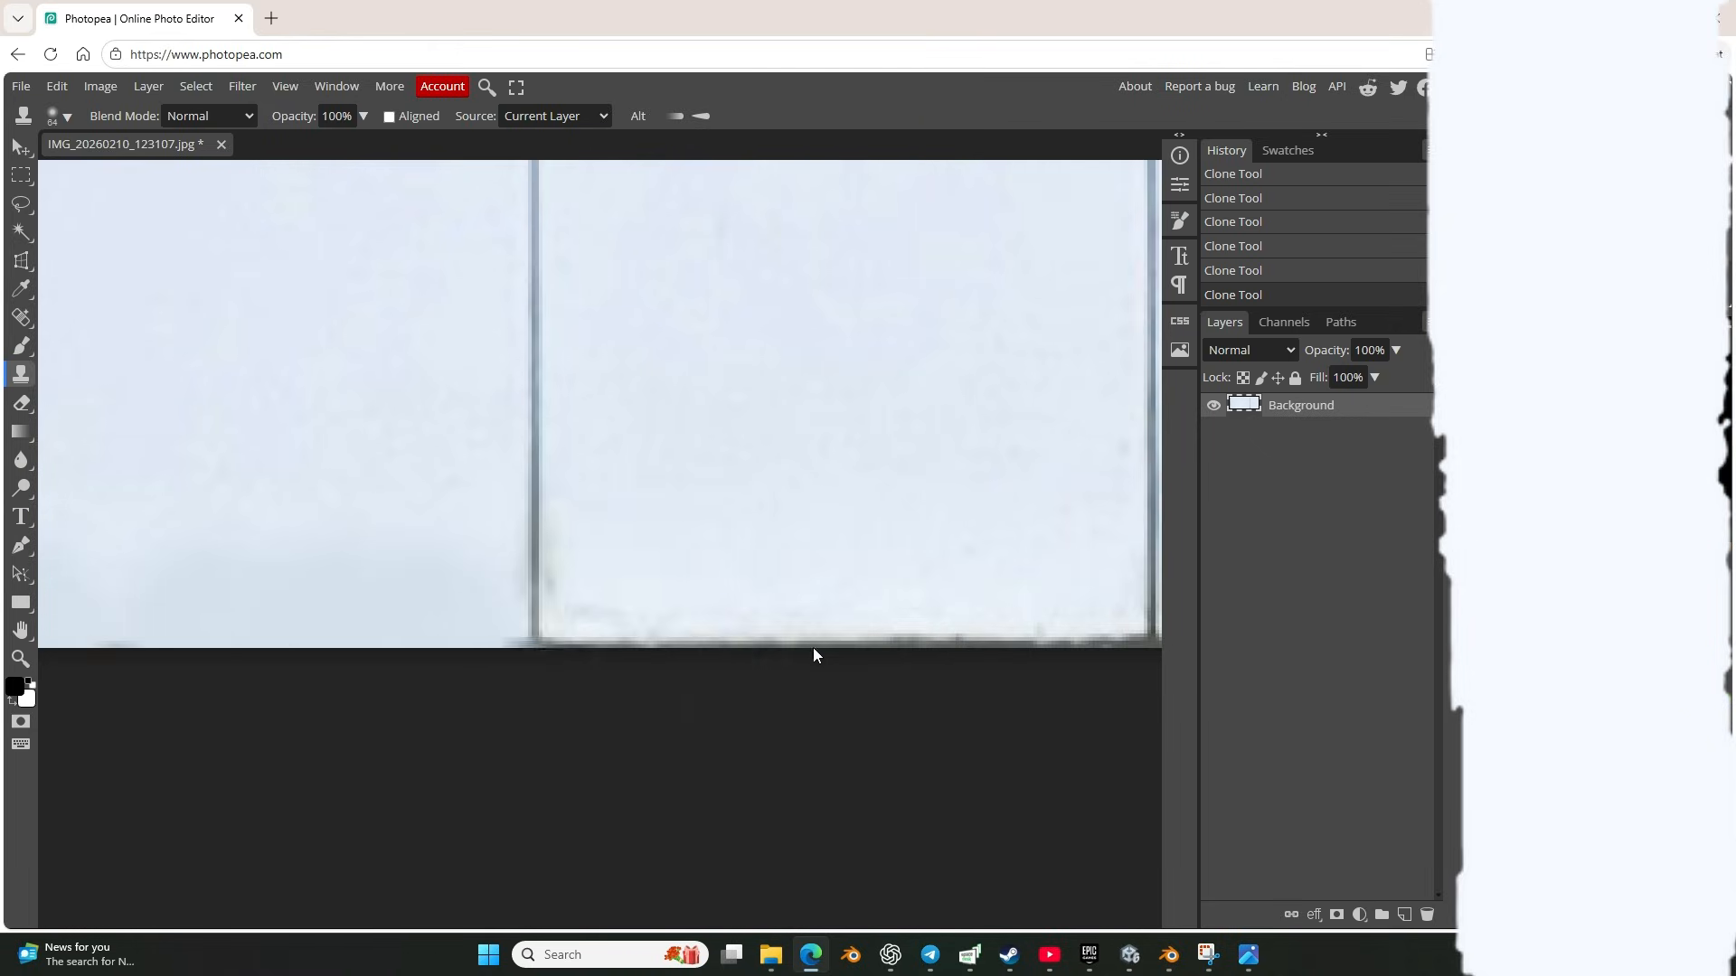
pyautogui.moveTo(647, 649); pyautogui.dragTo(913, 633)
# Step: Extend the bottom-edge cleanup to the following slats toward the panel's middle, cloning between the grooves
pyautogui.scroll(-3, 919, 630)
pyautogui.scroll(-3, 919, 630)
pyautogui.scroll(3, 936, 624)
pyautogui.scroll(1, 941, 737)
pyautogui.moveTo(939, 739); pyautogui.dragTo(992, 736)
pyautogui.hscroll(6, 992, 736)
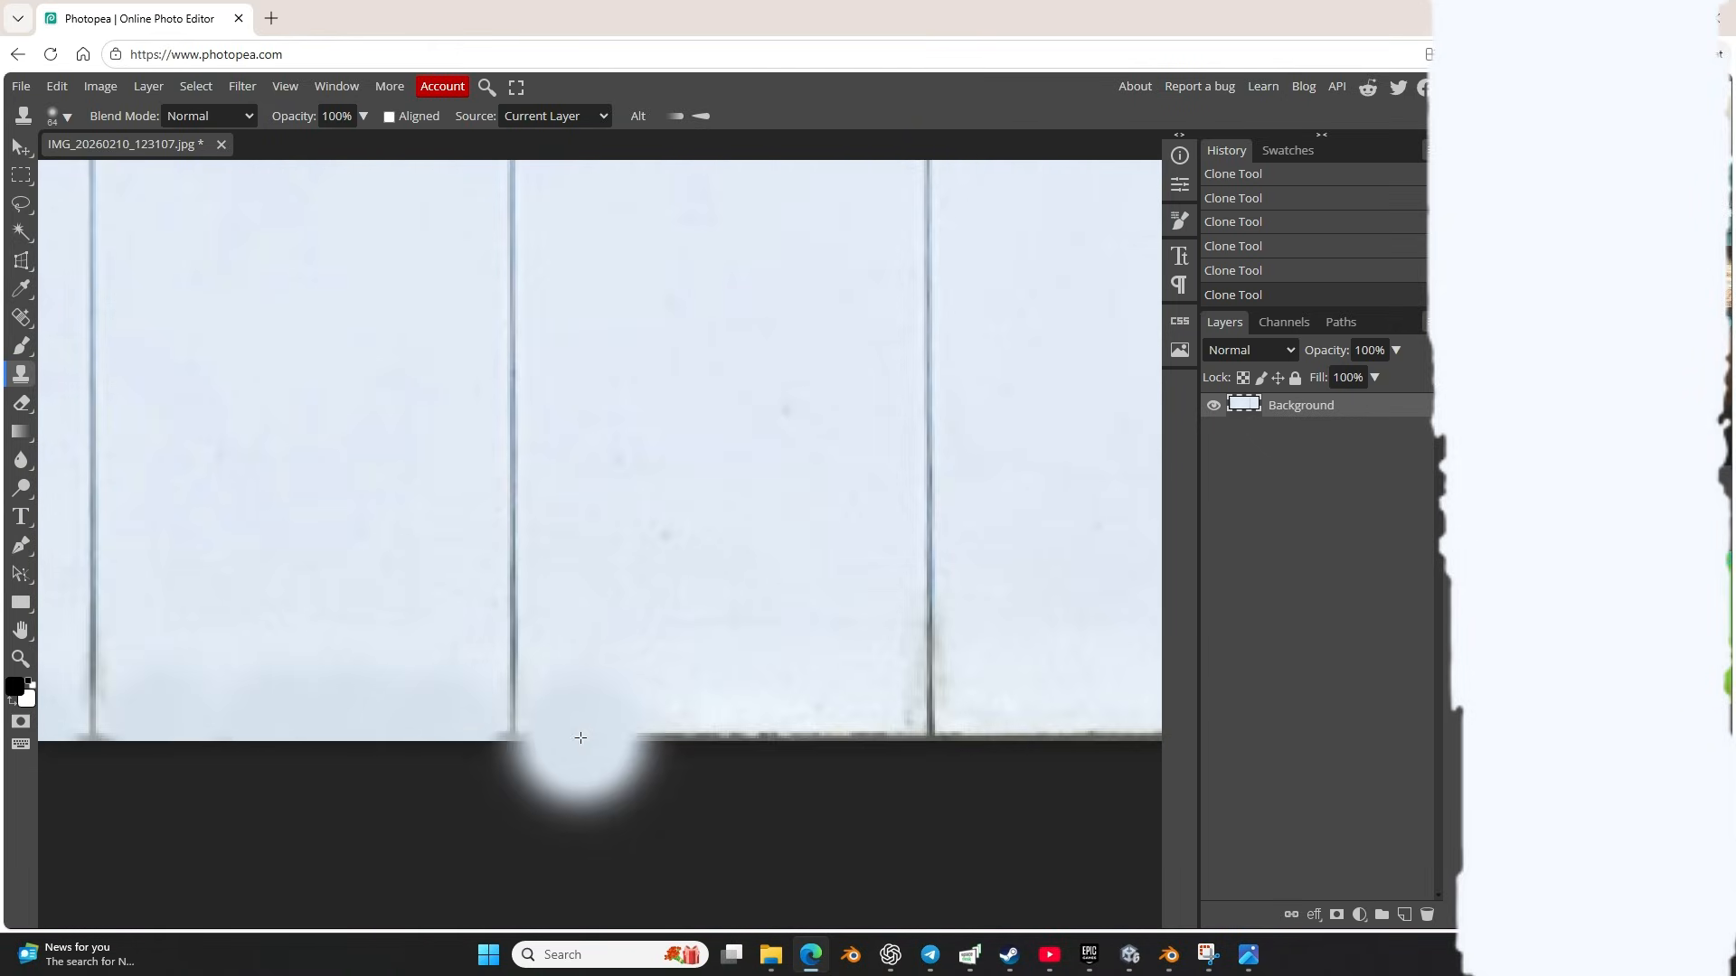
pyautogui.moveTo(581, 737)
pyautogui.mouseDown()
pyautogui.moveTo(918, 737)
pyautogui.moveTo(783, 733)
pyautogui.moveTo(882, 734)
pyautogui.mouseUp()
pyautogui.hscroll(4, 856, 740)
# Step: Clone over the dark dirt line along the bottom of the slats across the panel's middle
pyautogui.hscroll(5, 919, 737)
pyautogui.hscroll(4, 881, 734)
pyautogui.moveTo(640, 735); pyautogui.dragTo(888, 735)
pyautogui.hscroll(4, 874, 735)
pyautogui.moveTo(717, 736); pyautogui.dragTo(963, 734)
pyautogui.hscroll(4, 964, 734)
pyautogui.moveTo(771, 737); pyautogui.dragTo(1013, 728)
pyautogui.hscroll(5, 1008, 736)
pyautogui.click(740, 734)
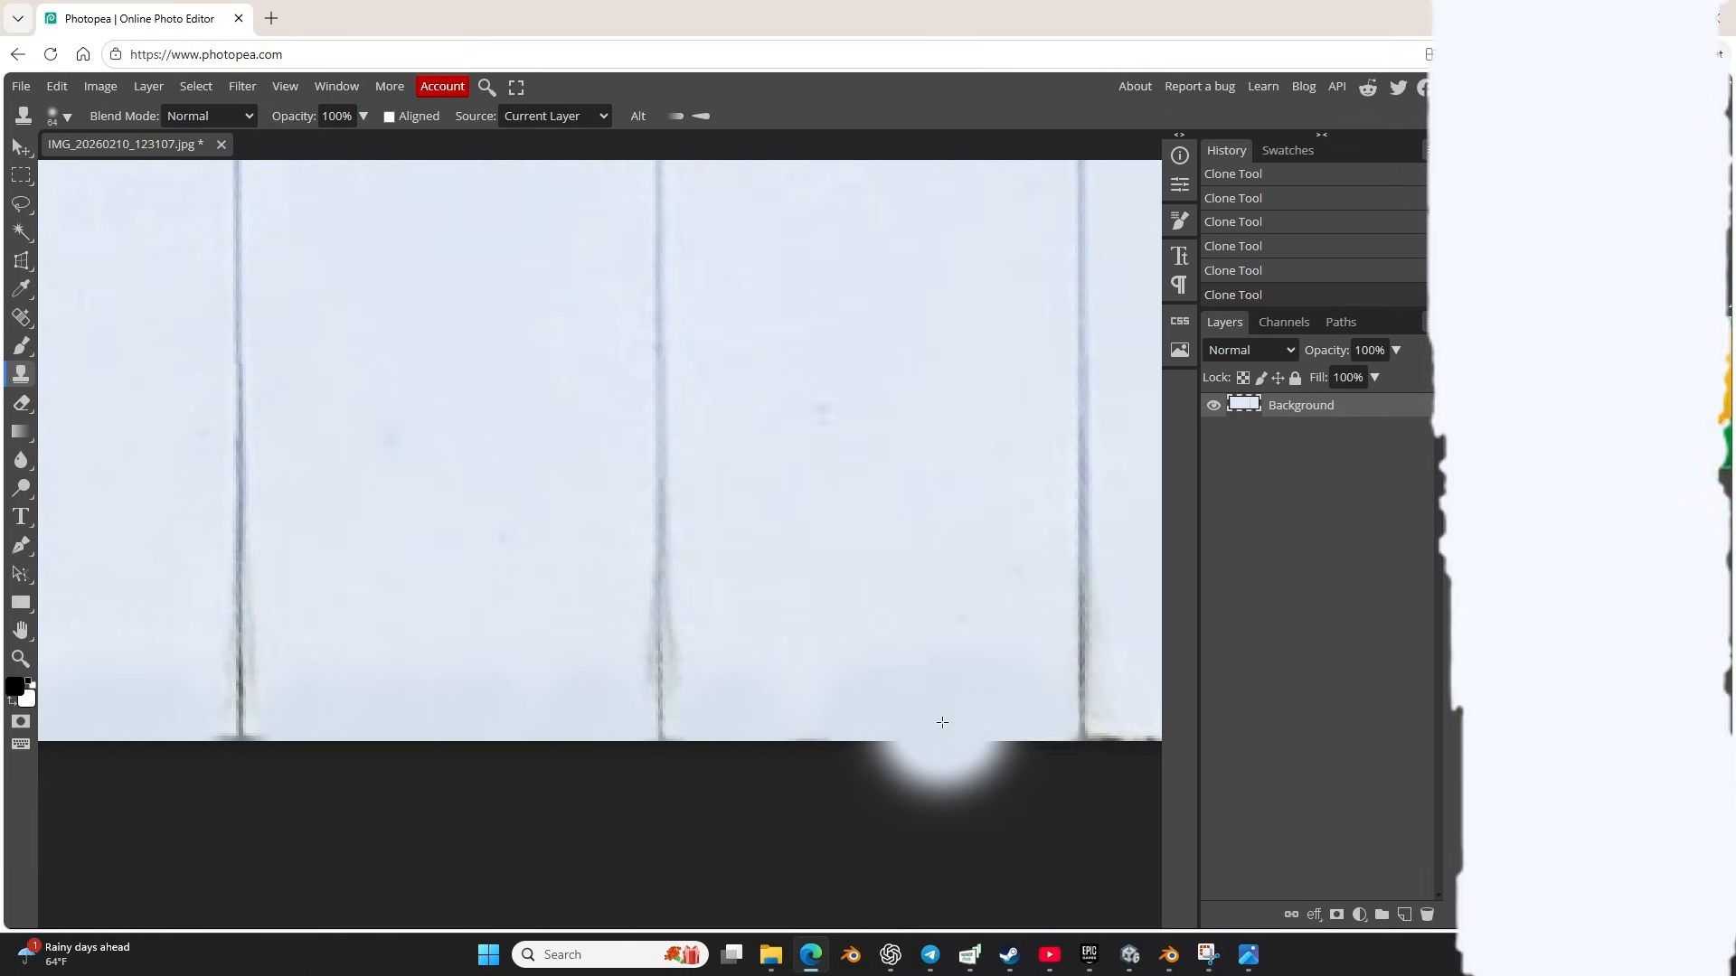
# Step: Cover the grime along the bottom of the slats right of the panel's middle with cloned surface
pyautogui.hscroll(6, 941, 722)
pyautogui.click(623, 733)
pyautogui.moveTo(623, 733); pyautogui.dragTo(895, 732)
pyautogui.scroll(-1, 805, 726)
pyautogui.scroll(1, 777, 730)
pyautogui.hscroll(6, 705, 734)
pyautogui.moveTo(489, 737); pyautogui.dragTo(776, 737)
pyautogui.hscroll(4, 723, 738)
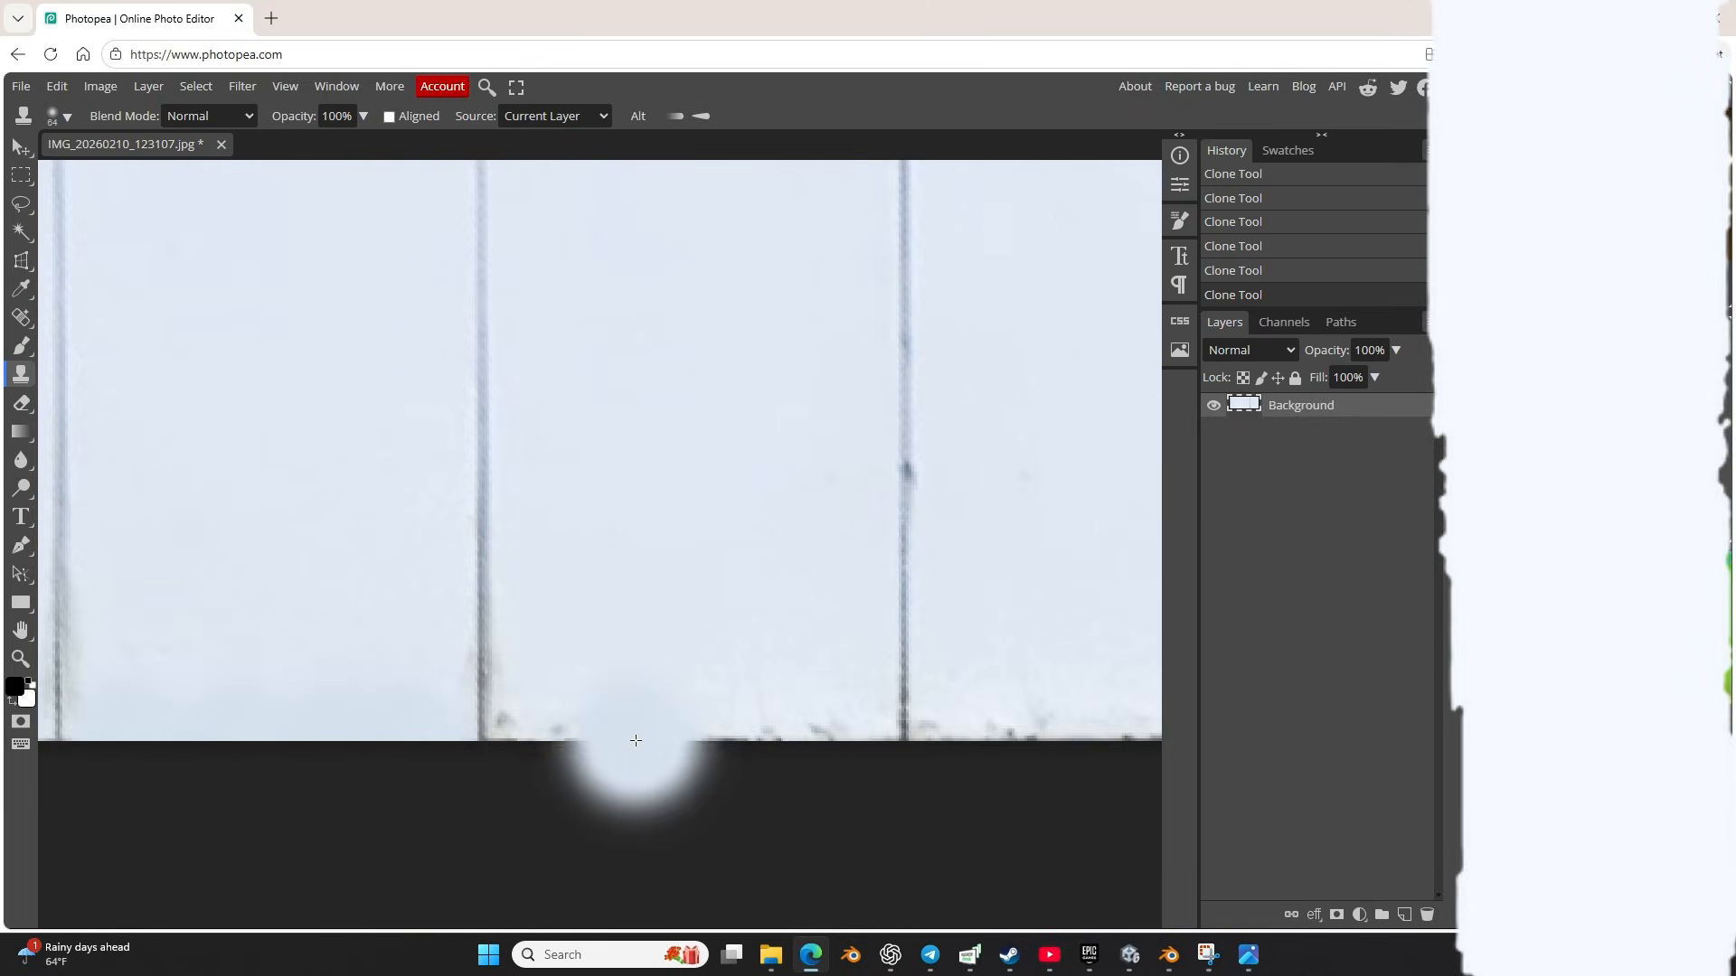
# Step: Clone over the dirt on the last slats' bottom edge, the lower-right corner and the lower part of the panel's right edge
pyautogui.moveTo(553, 735); pyautogui.dragTo(818, 730)
pyautogui.hscroll(4, 768, 729)
pyautogui.moveTo(619, 730); pyautogui.dragTo(882, 731)
pyautogui.hscroll(6, 778, 726)
pyautogui.moveTo(493, 736); pyautogui.dragTo(759, 717)
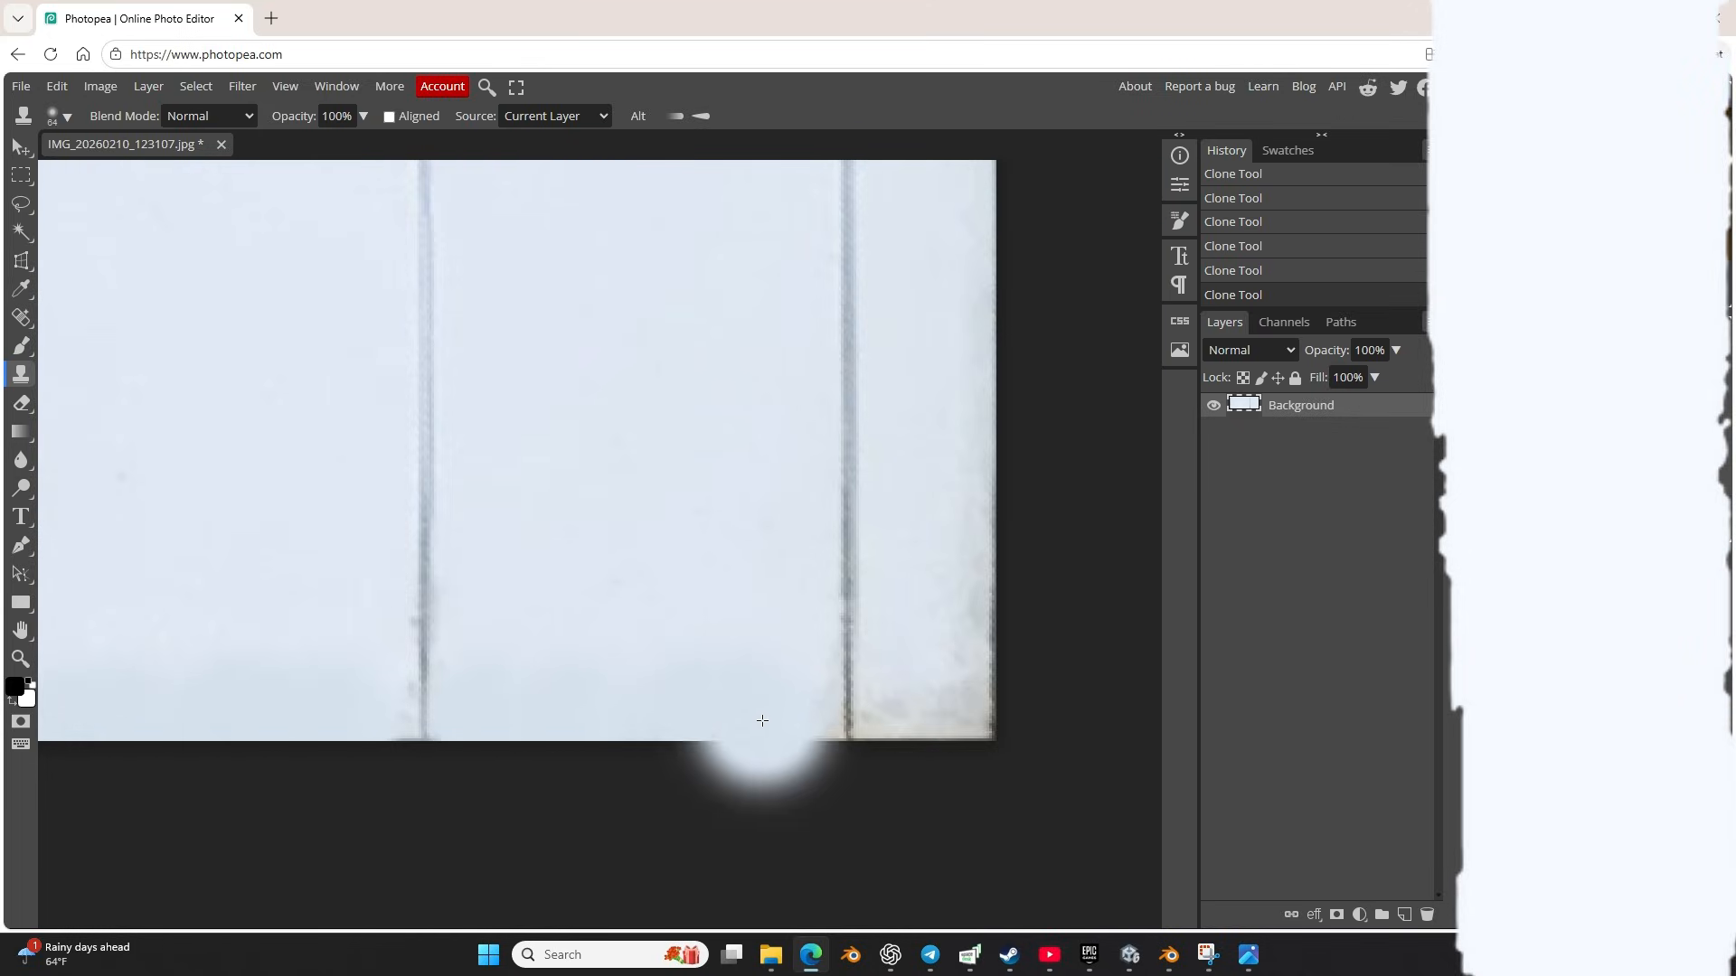
pyautogui.moveTo(931, 729); pyautogui.dragTo(982, 483)
# Step: Sample clean surface beside the grey-green stain on the slat near the panel's right end and clone over the stain
pyautogui.scroll(-6, 503, 711)
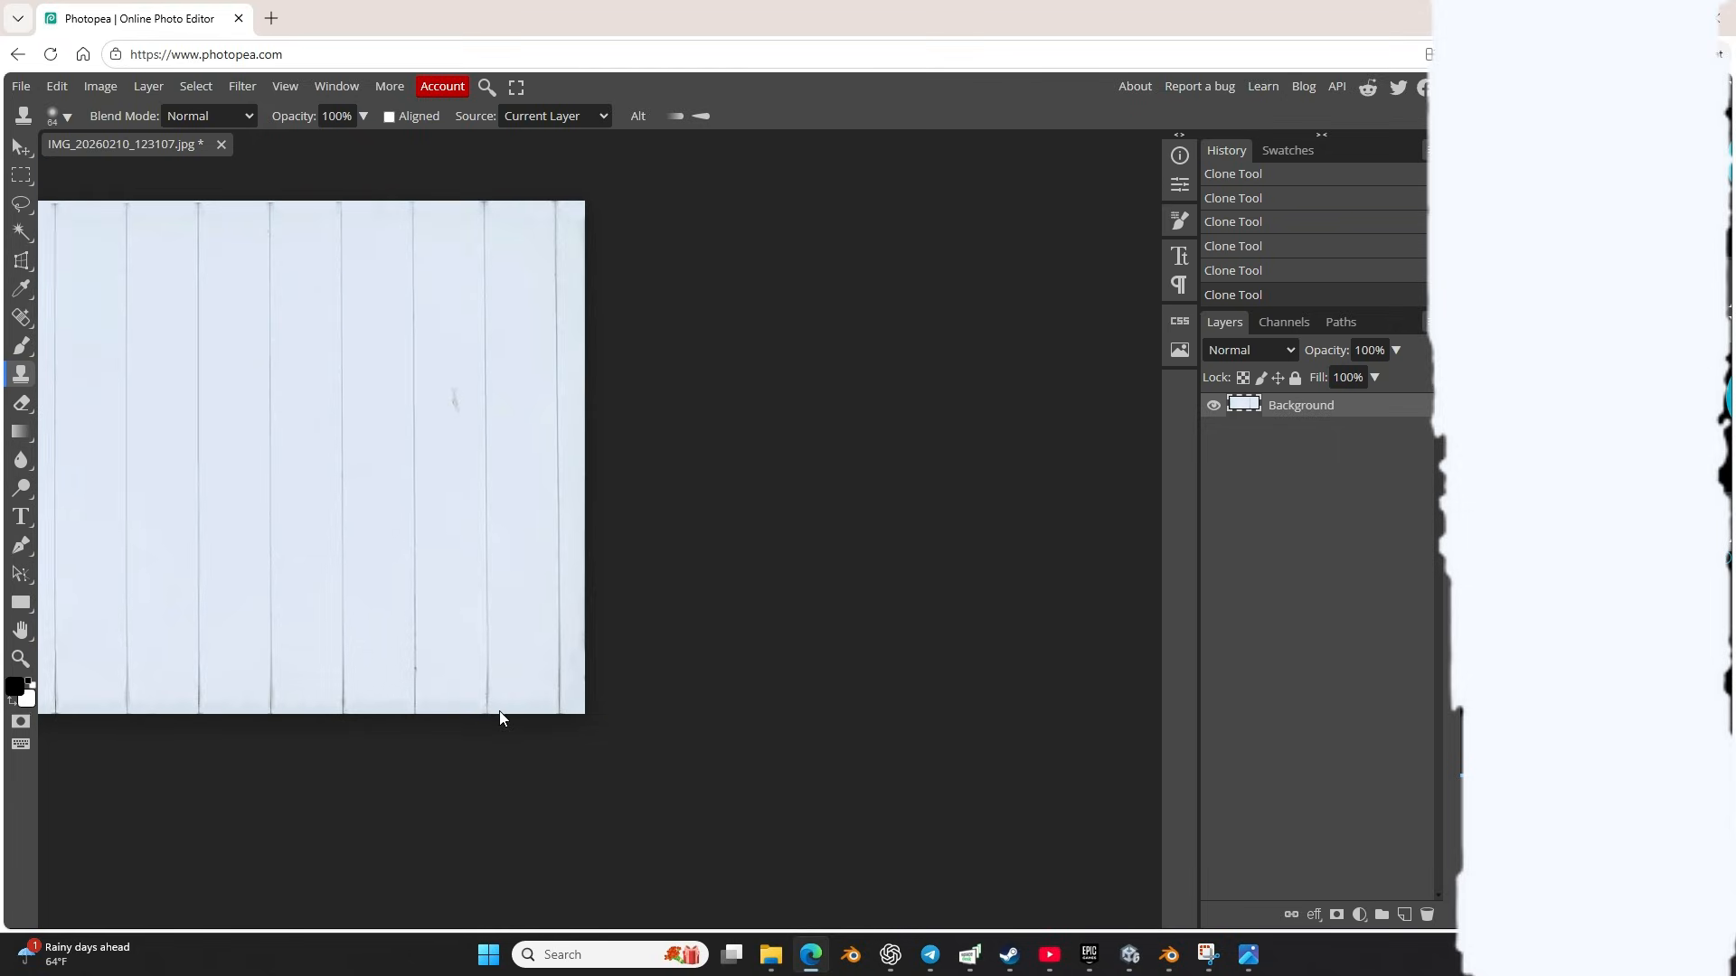
pyautogui.scroll(10, 467, 543)
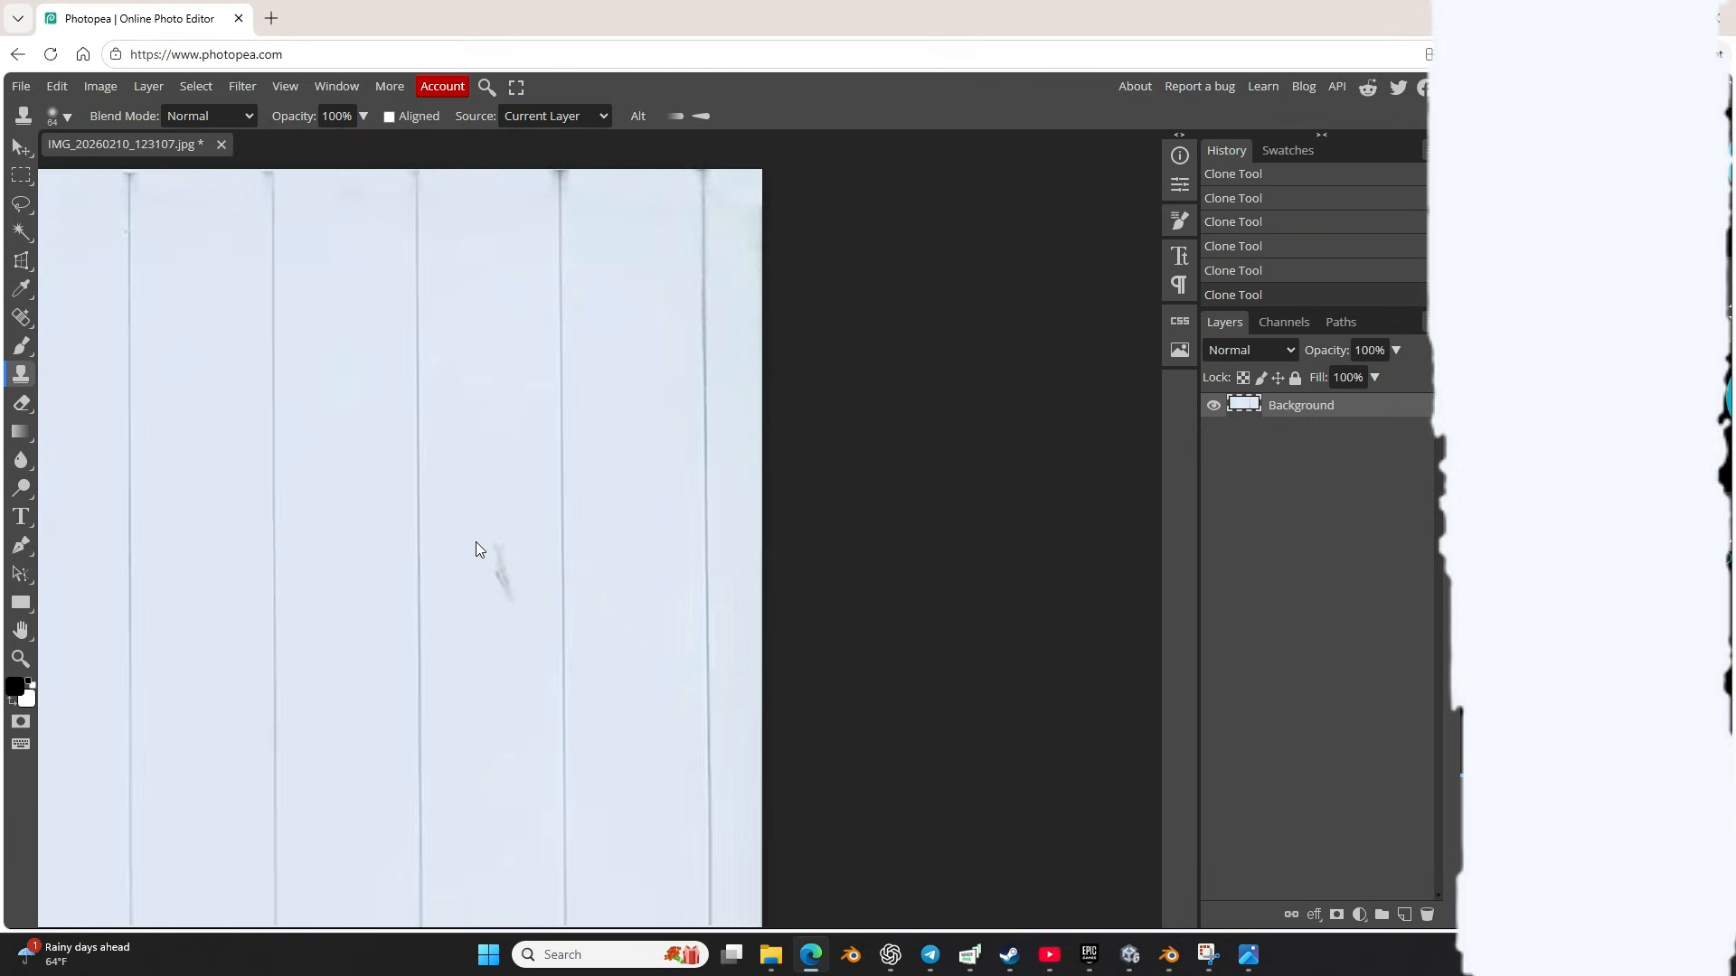
pyautogui.click(500, 573)
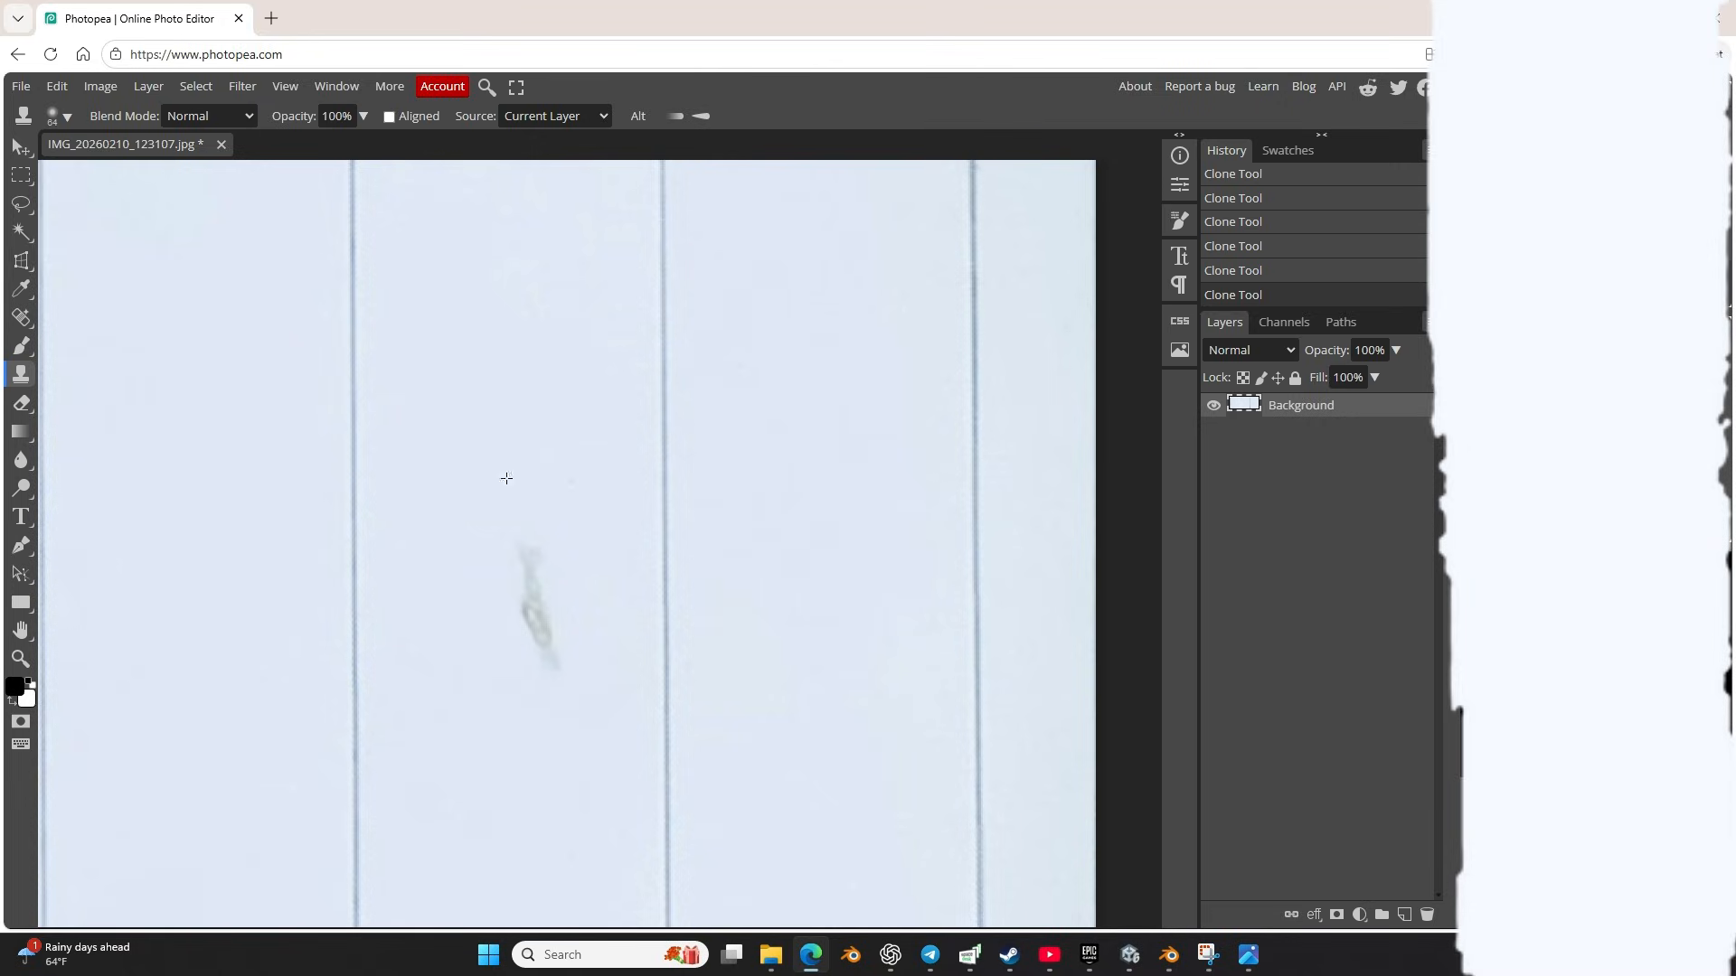
pyautogui.moveTo(527, 581); pyautogui.dragTo(530, 634)
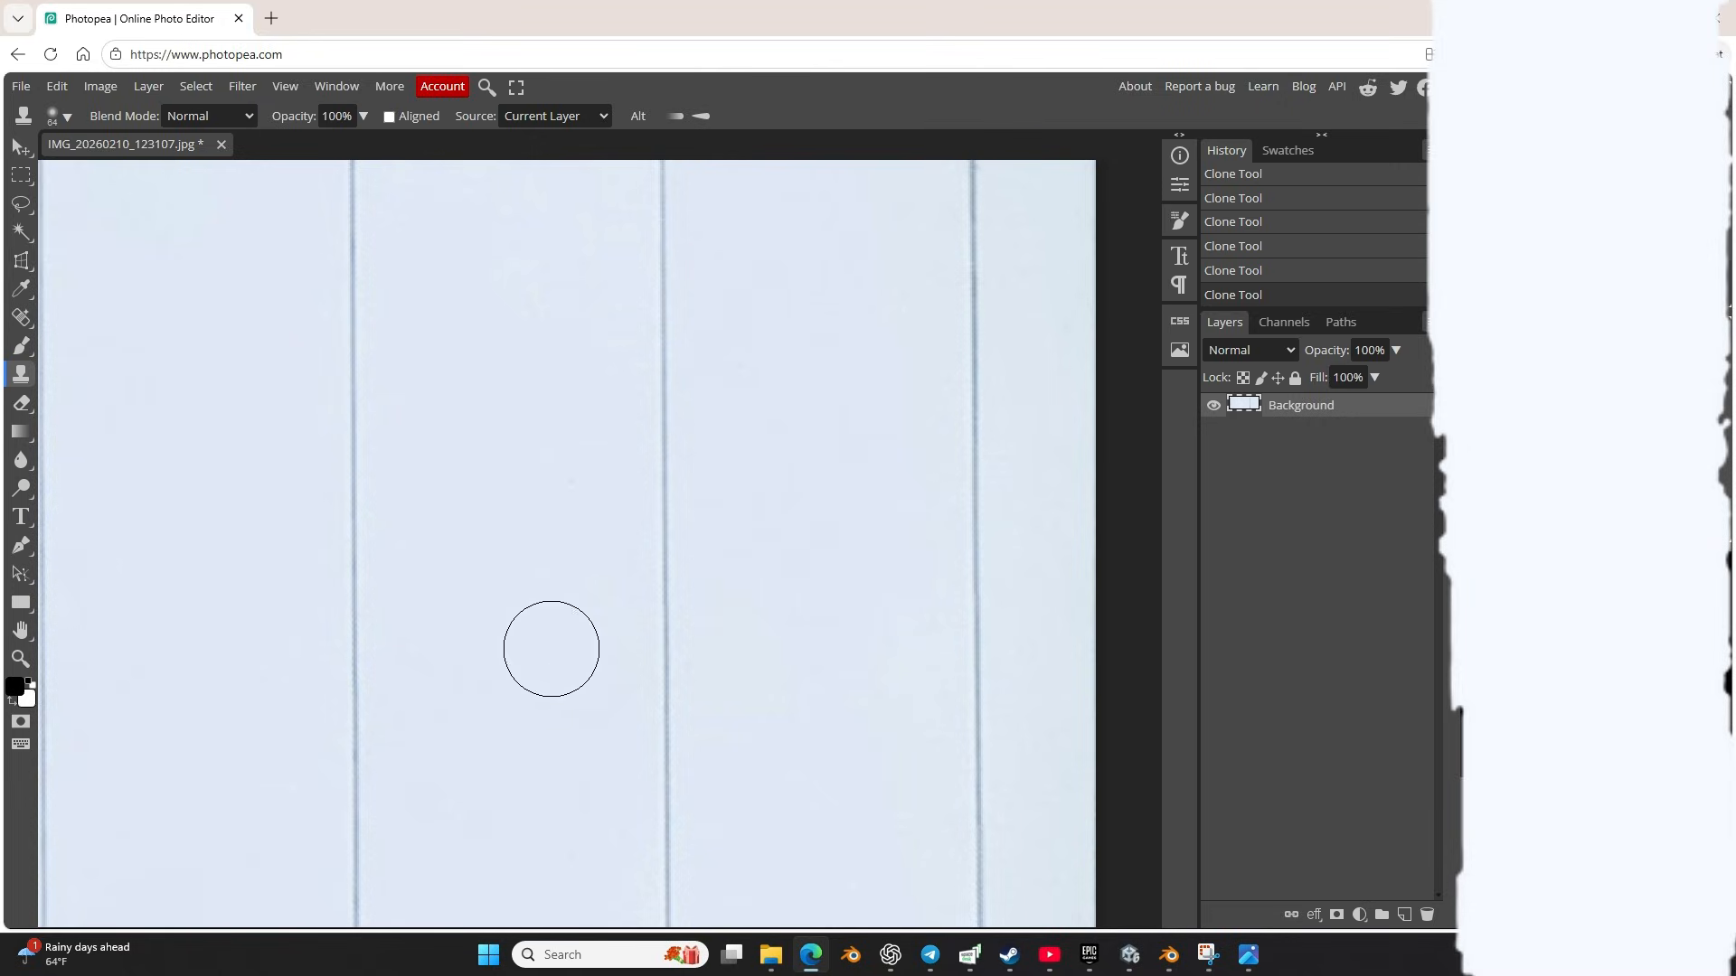
pyautogui.scroll(-5, 519, 580)
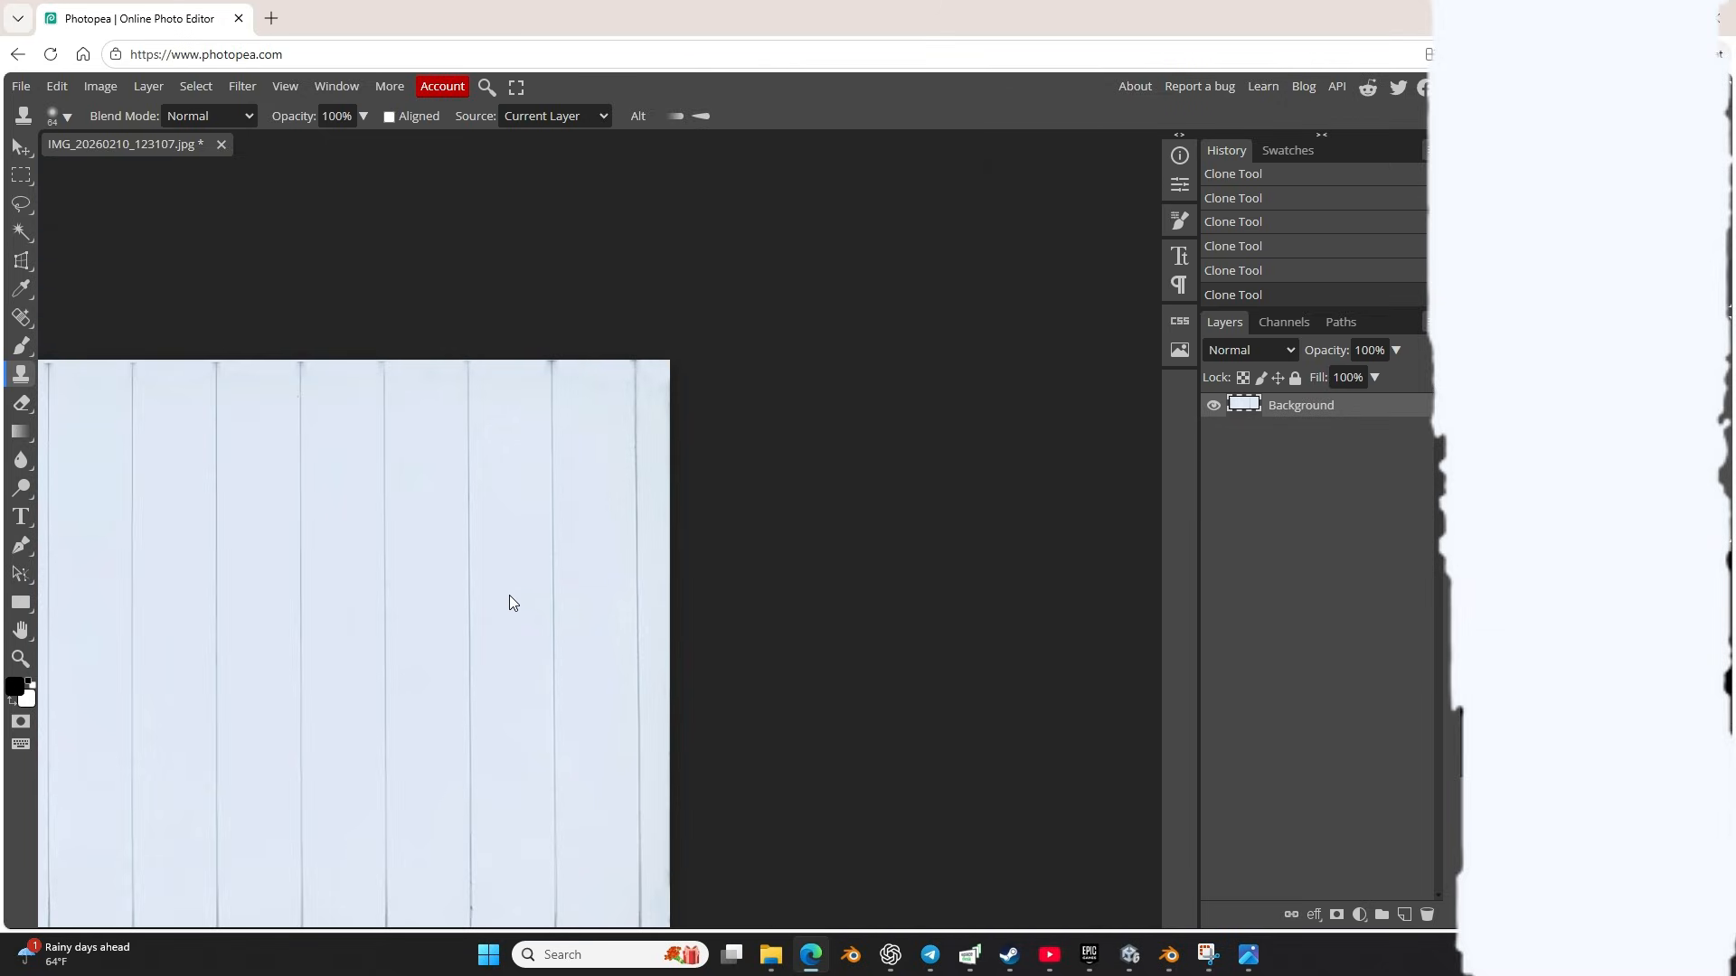
# Step: Reduce the clone brush size to 10 and cover the dark smudge beside the top end of the second groove from the left
pyautogui.scroll(-4, 509, 598)
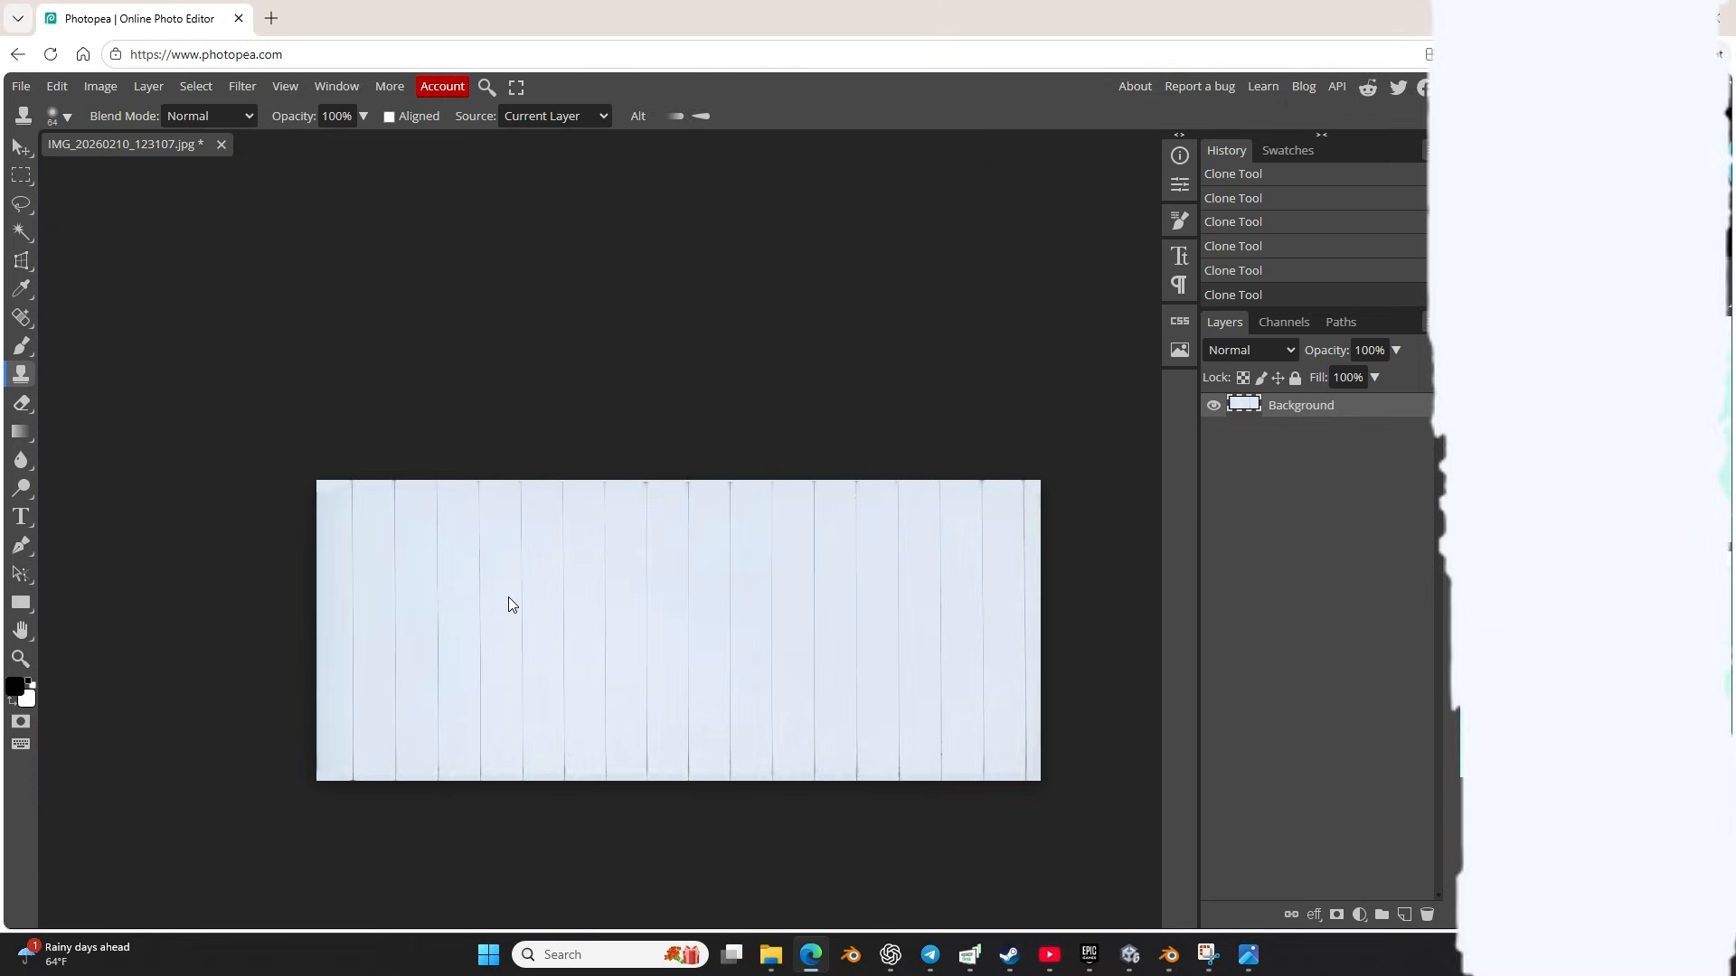
pyautogui.scroll(5, 350, 487)
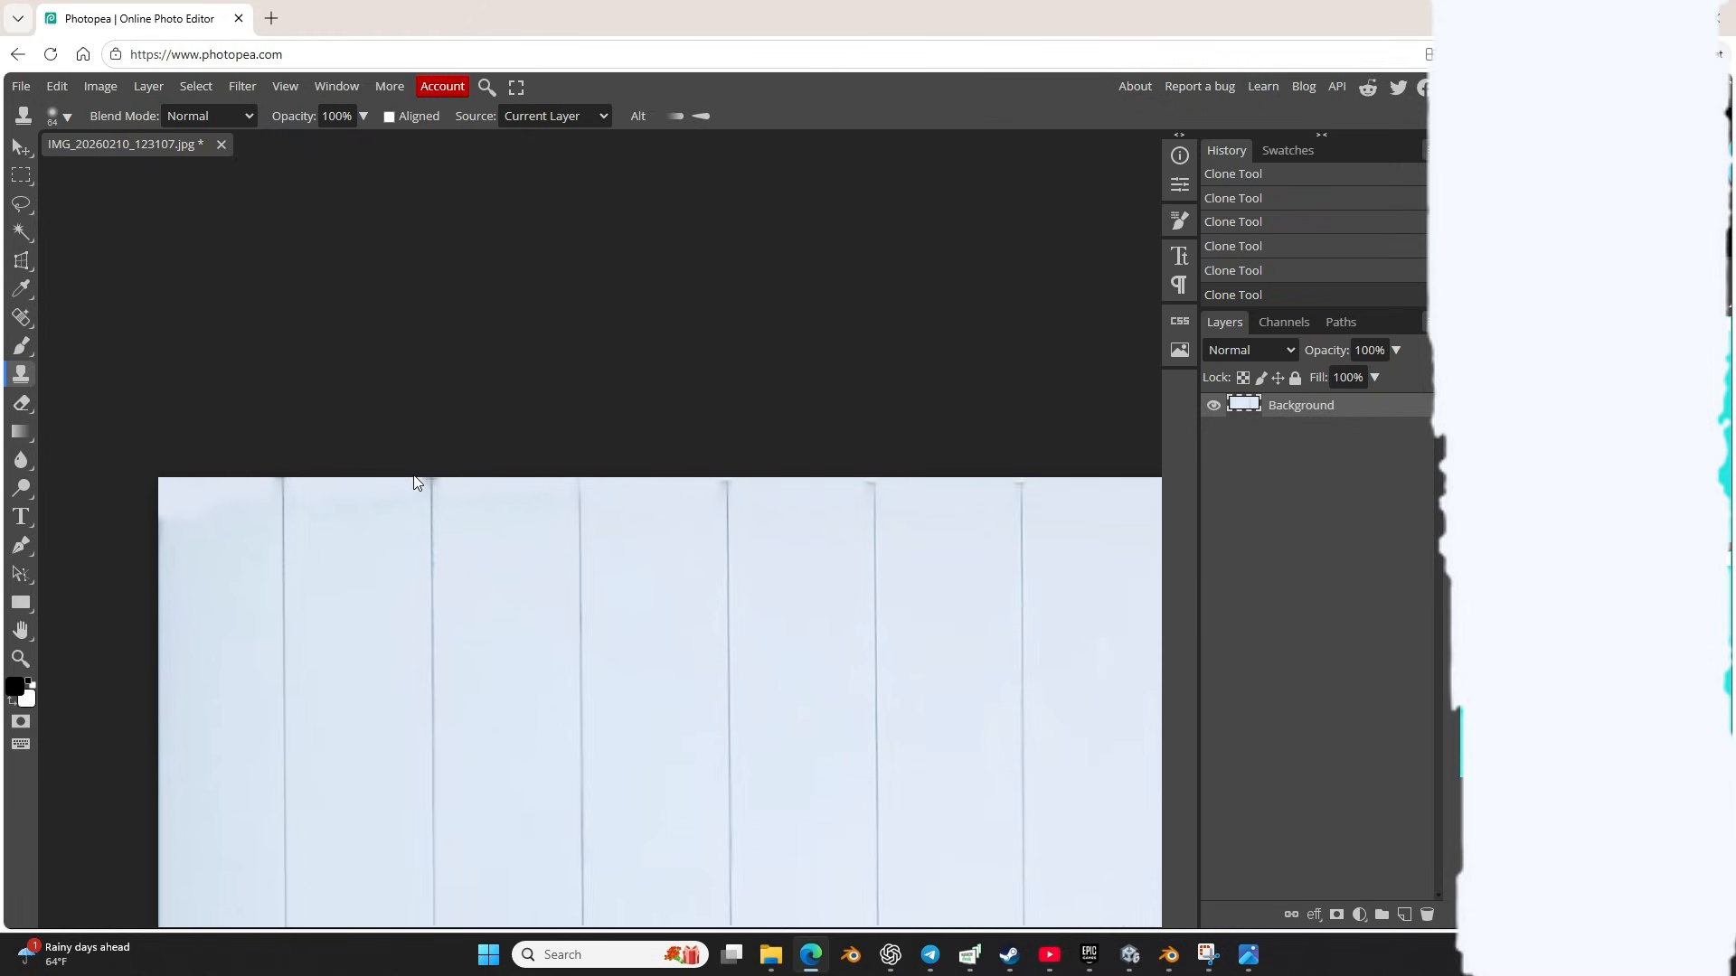
pyautogui.scroll(4, 419, 485)
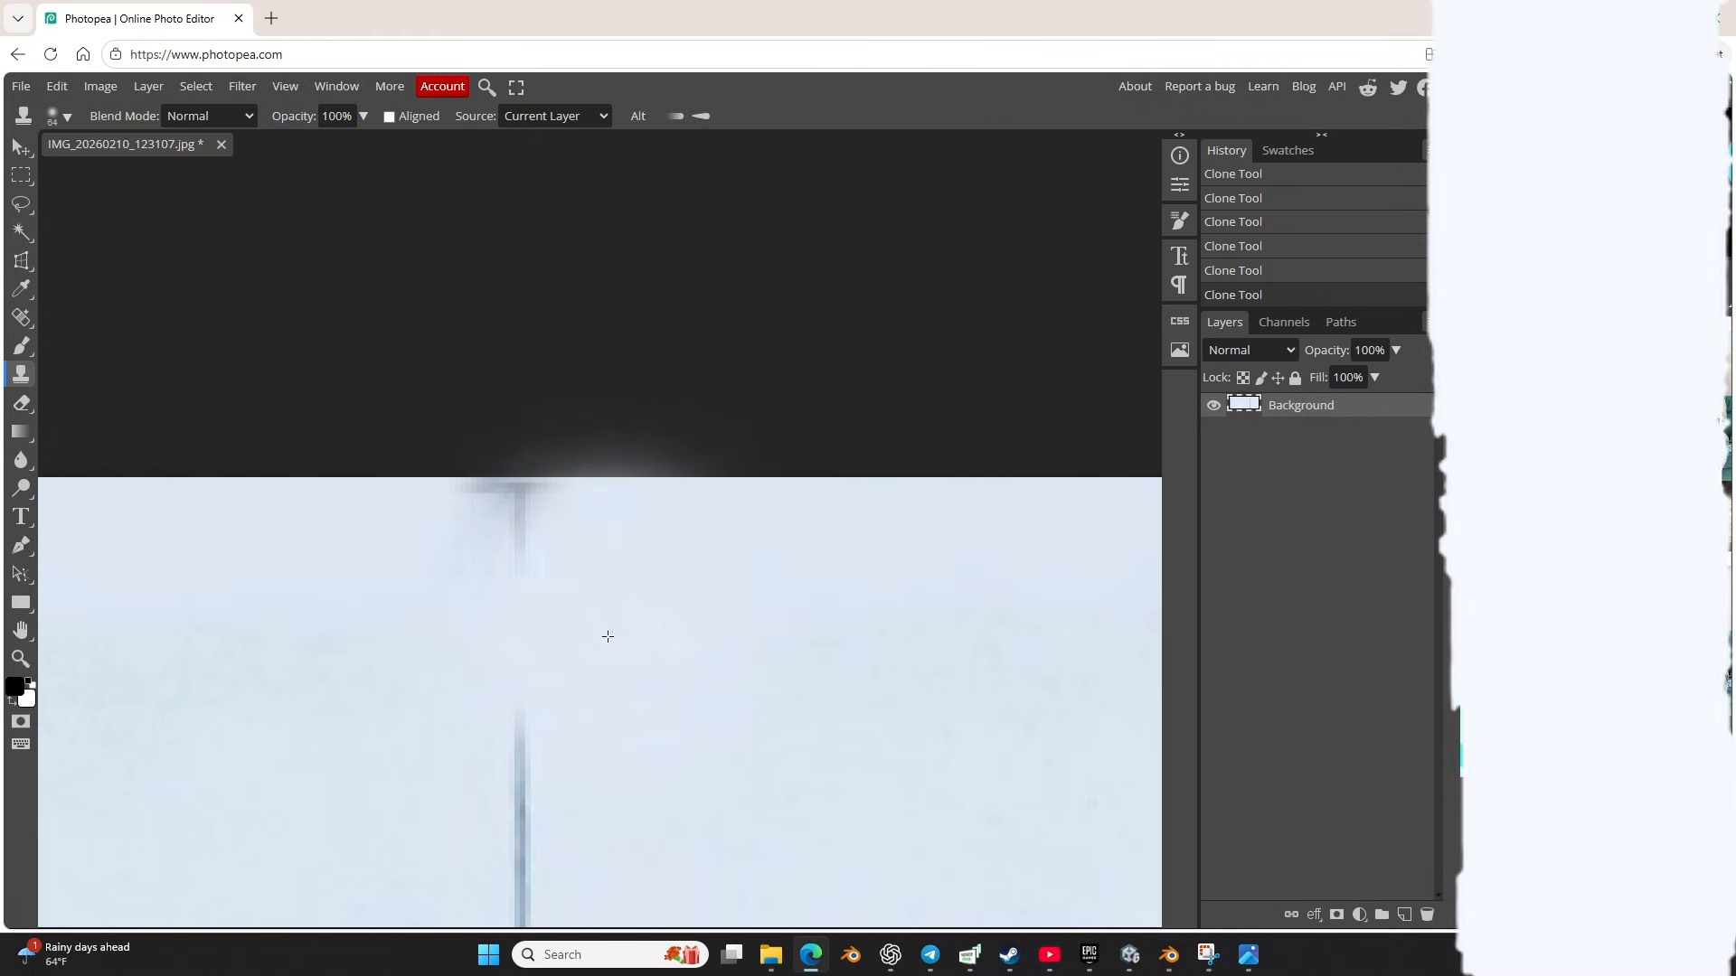
pyautogui.moveTo(712, 671)
pyautogui.mouseDown()
pyautogui.moveTo(683, 656)
pyautogui.moveTo(522, 664)
pyautogui.moveTo(552, 667)
pyautogui.mouseUp()
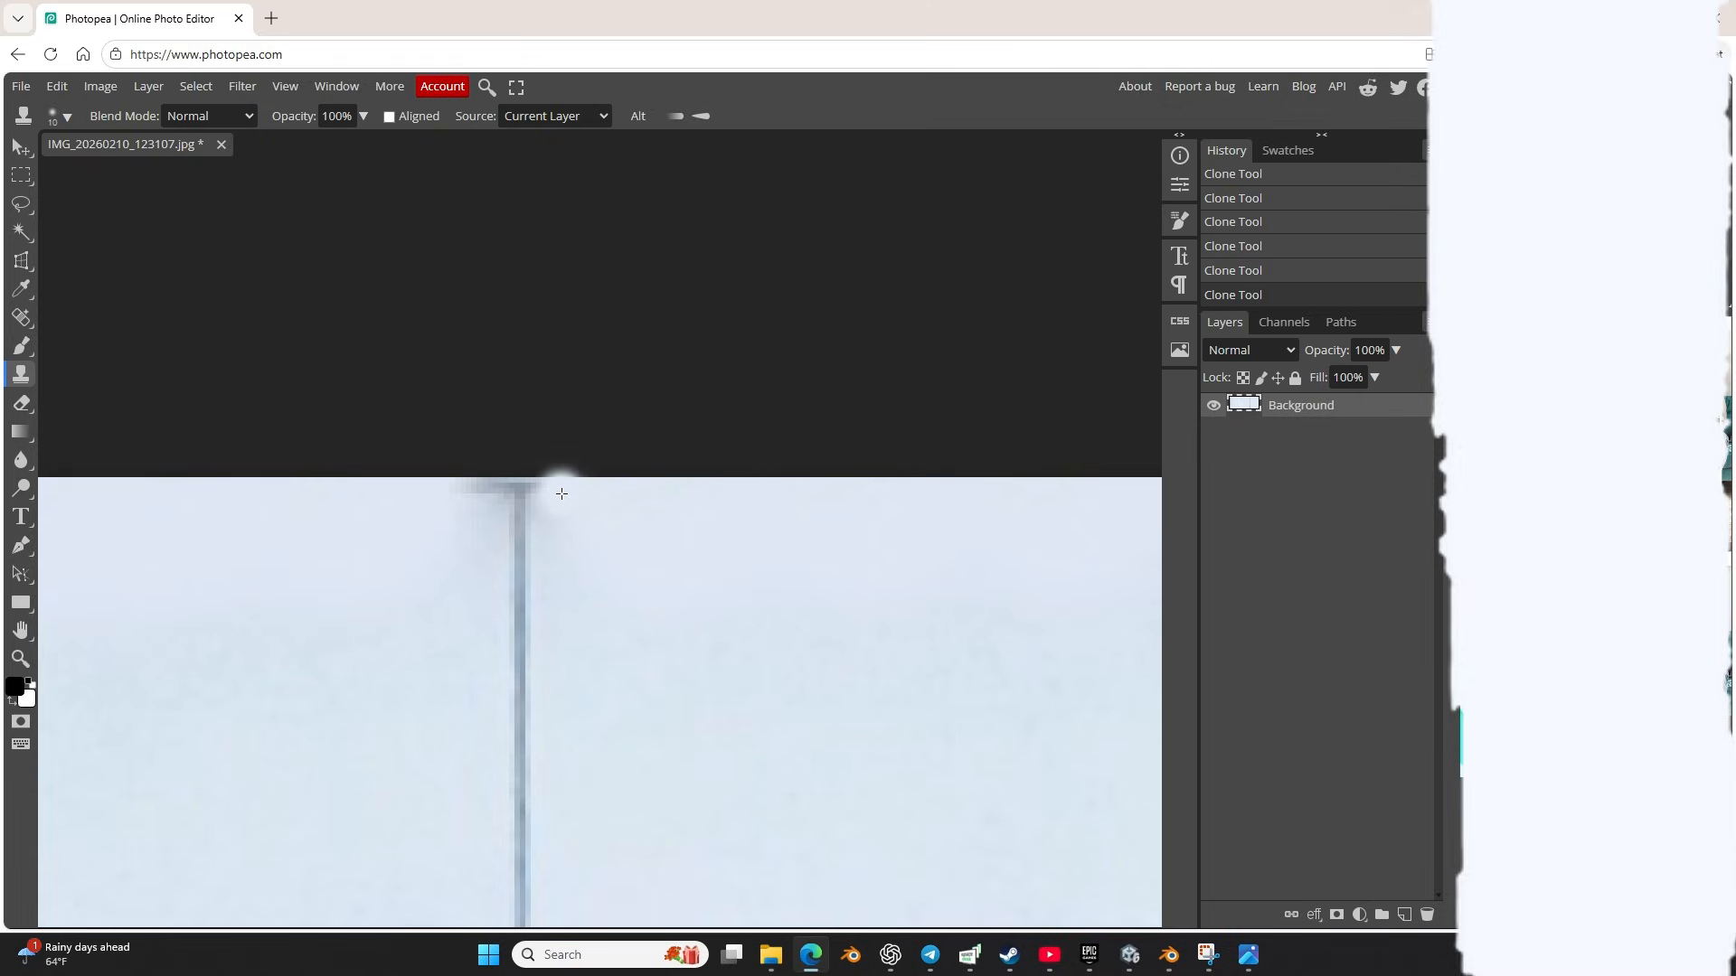
pyautogui.moveTo(555, 495)
pyautogui.mouseDown()
pyautogui.moveTo(476, 509)
pyautogui.moveTo(487, 485)
pyautogui.moveTo(459, 498)
pyautogui.moveTo(539, 538)
pyautogui.mouseUp()
# Step: Clone clean surface over the dark cap beside the top end of the next groove along the panel's upper edge
pyautogui.hscroll(9, 637, 598)
pyautogui.hscroll(8, 592, 535)
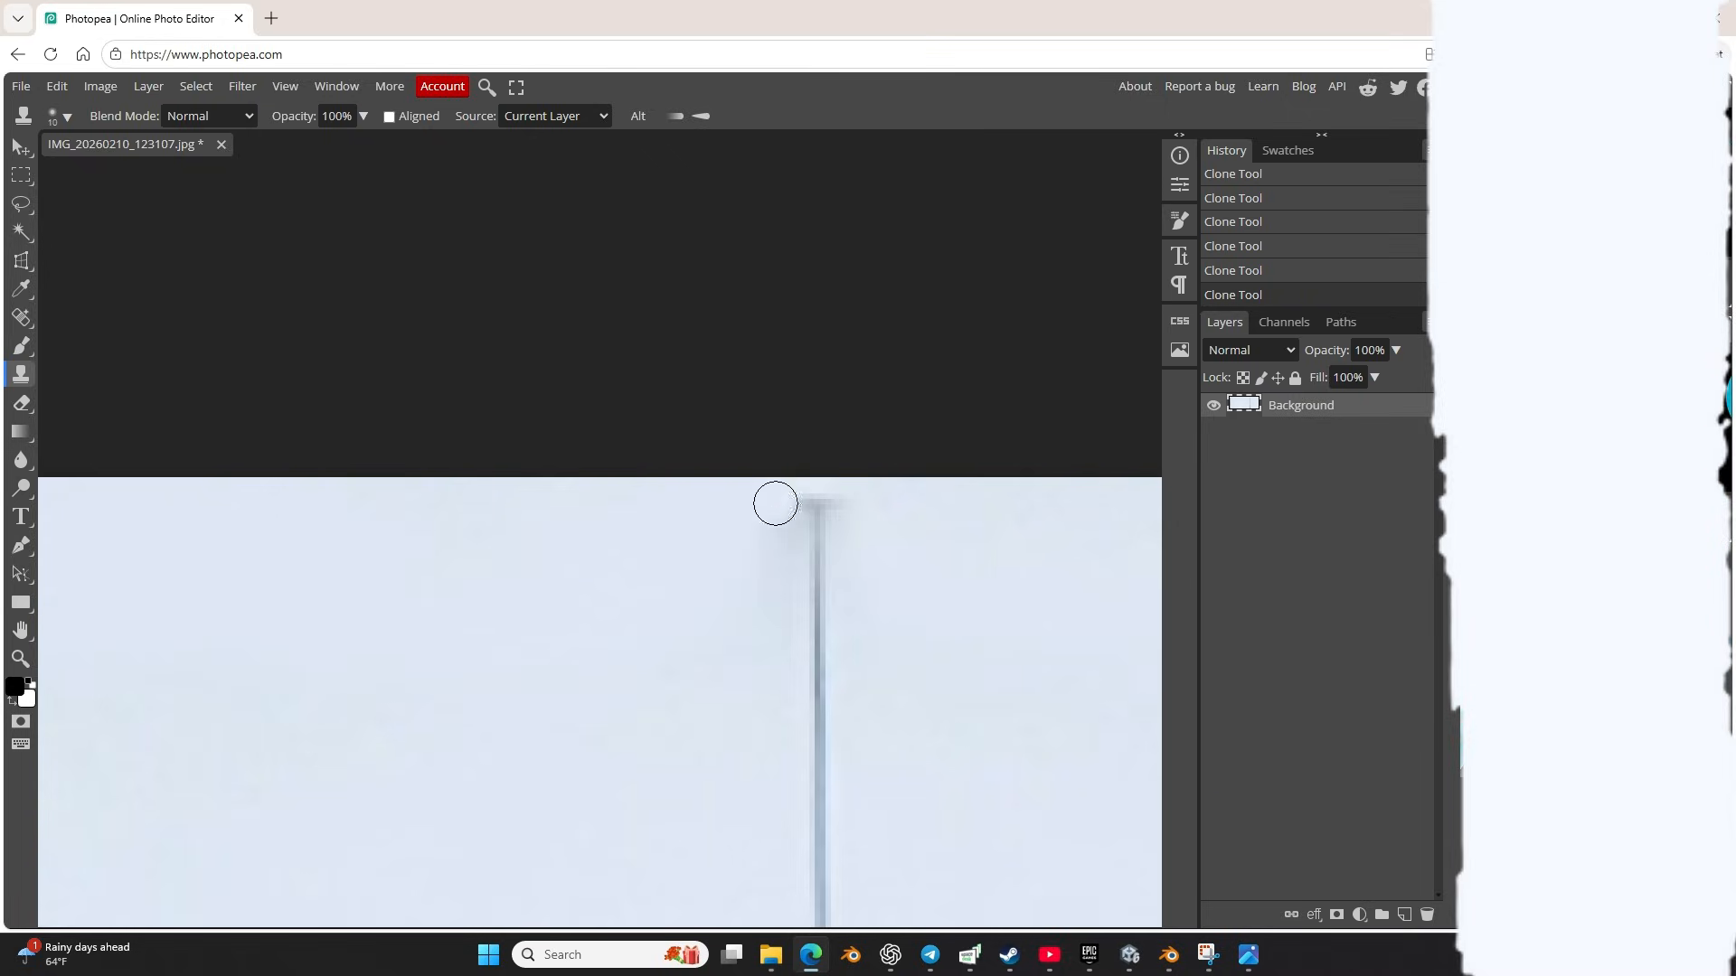
pyautogui.moveTo(775, 503); pyautogui.dragTo(787, 489)
pyautogui.hscroll(2, 850, 498)
pyautogui.scroll(2, 719, 550)
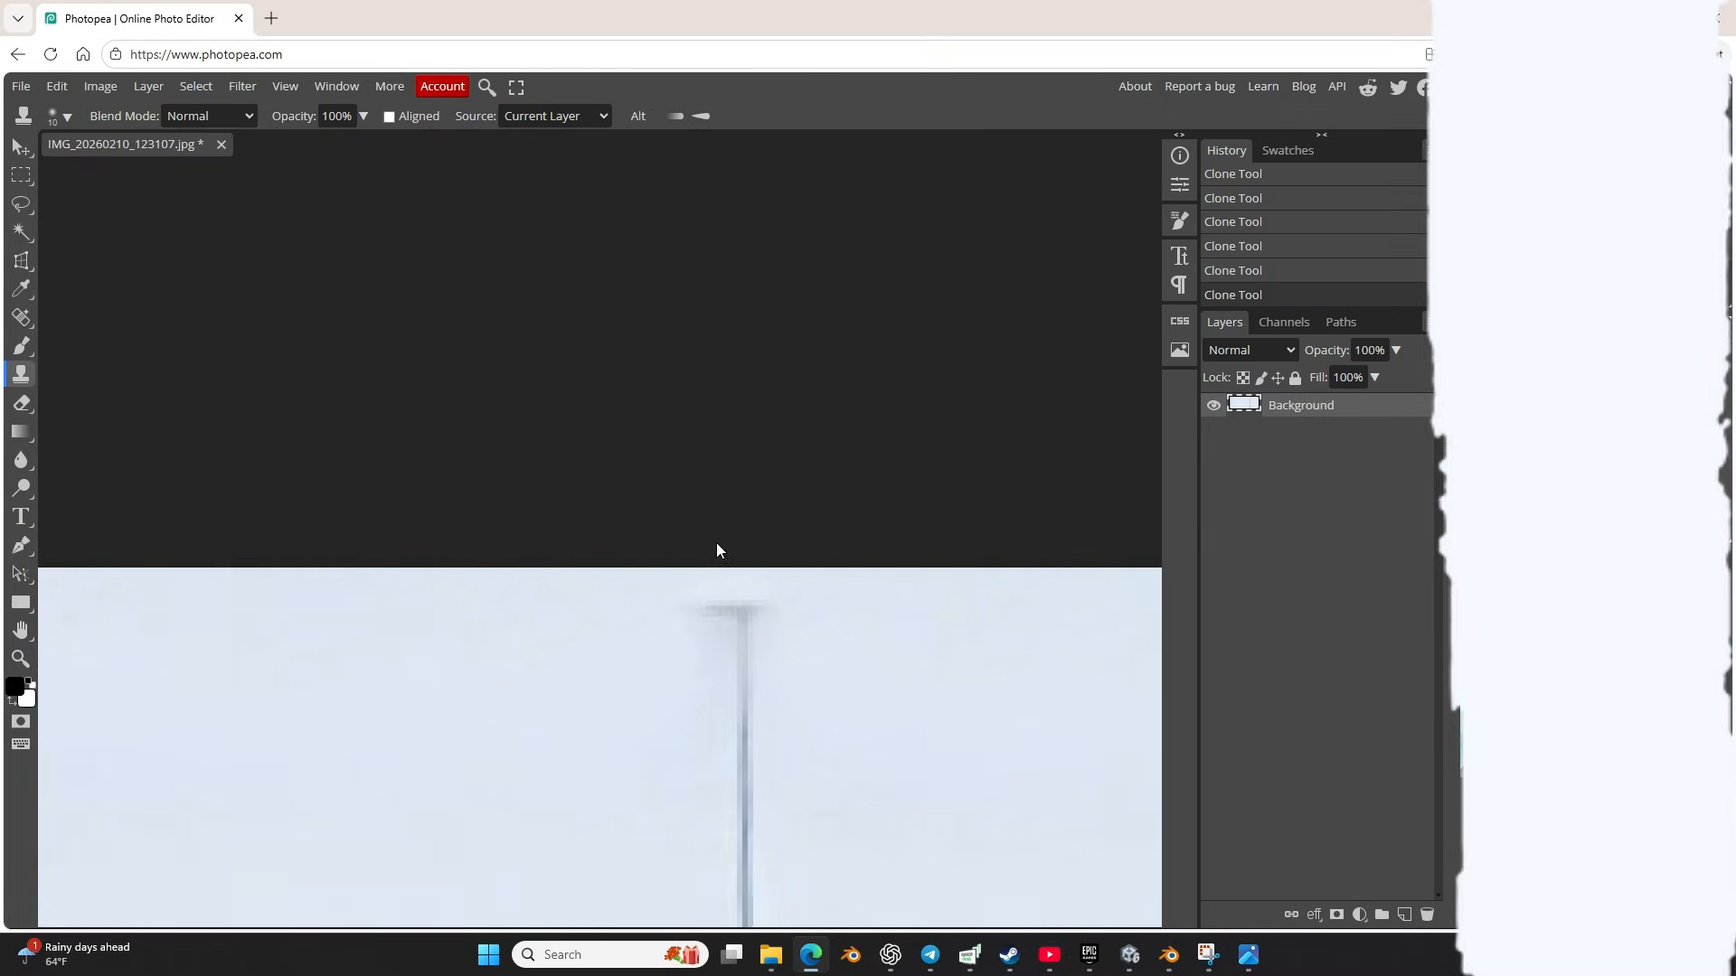
# Step: Clone over the dark cap at the following groove's top end, and undo the last two strokes covering the groove itself
pyautogui.hscroll(10, 715, 638)
pyautogui.hscroll(-8, 687, 615)
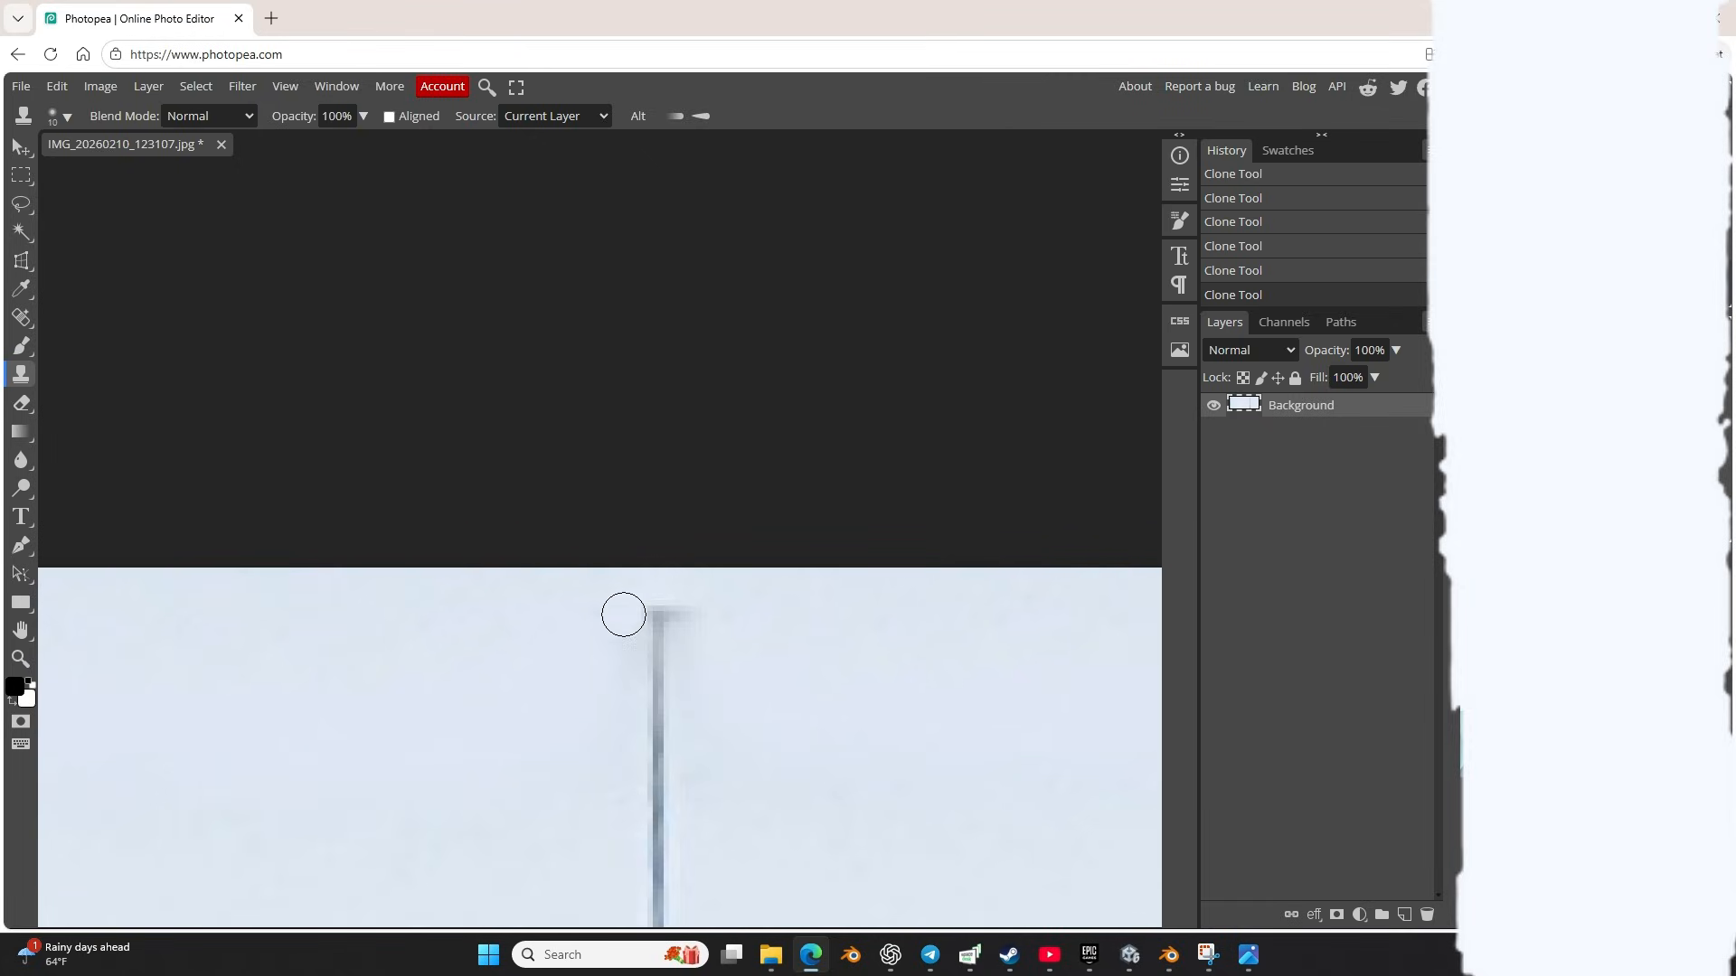
pyautogui.moveTo(624, 615)
pyautogui.mouseDown()
pyautogui.moveTo(697, 609)
pyautogui.moveTo(688, 661)
pyautogui.moveTo(654, 616)
pyautogui.moveTo(668, 705)
pyautogui.mouseUp()
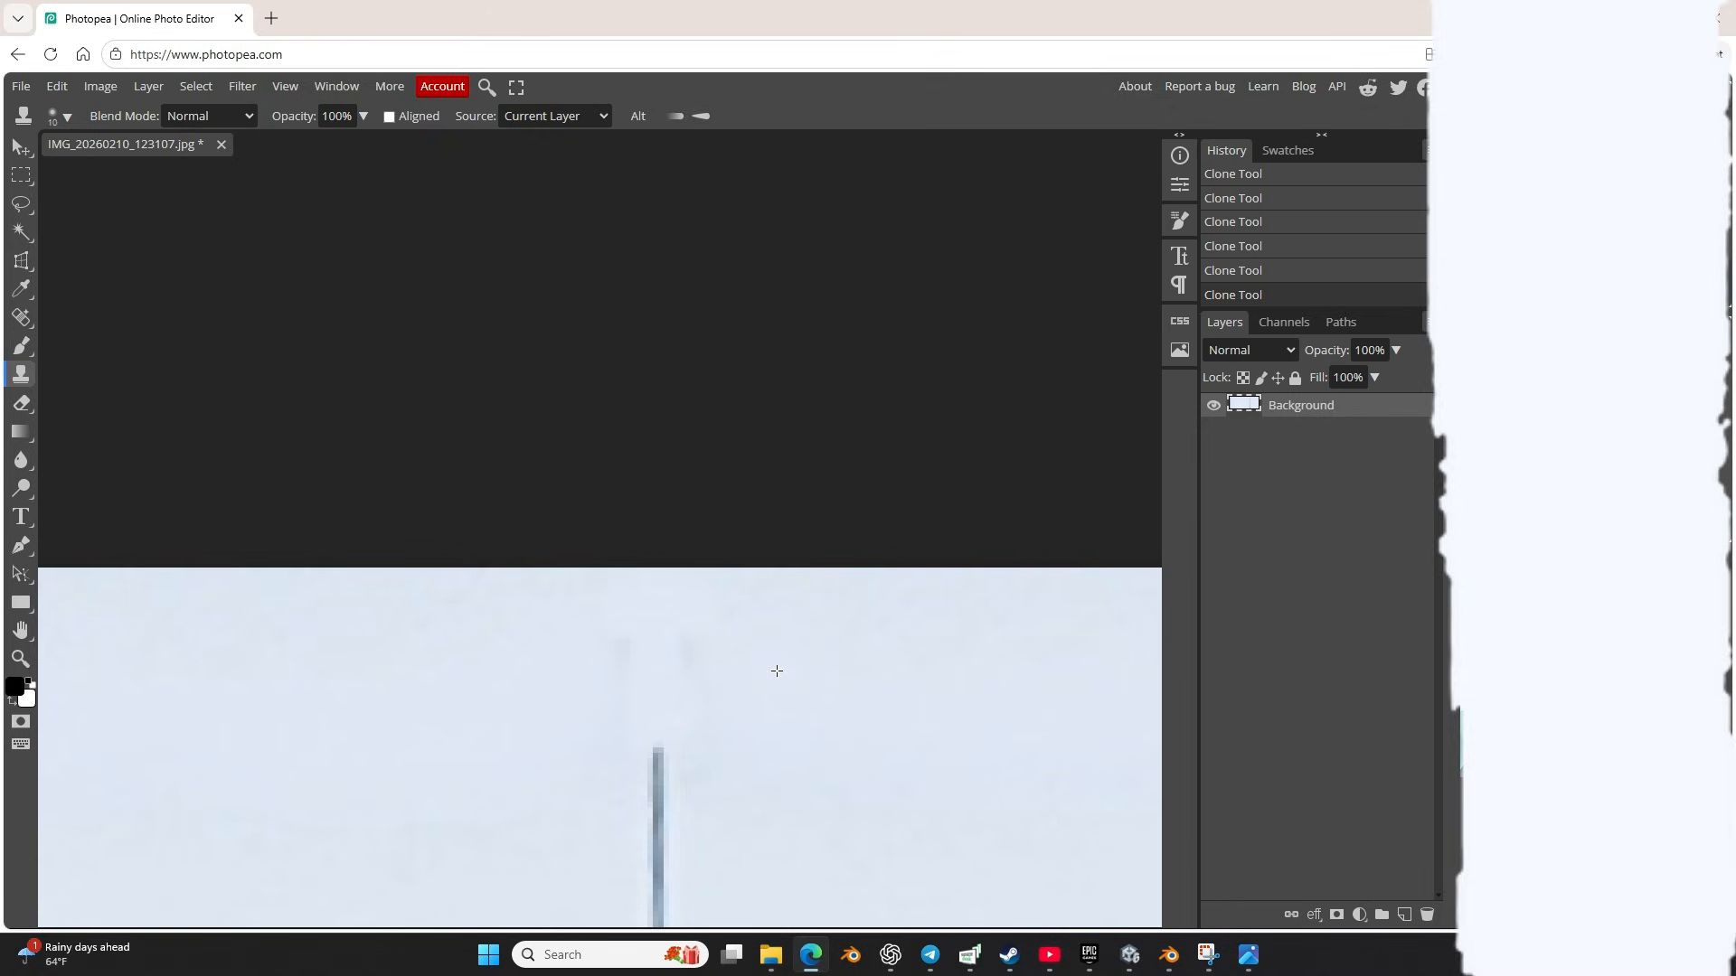
pyautogui.hotkey('ctrl', 'z')
pyautogui.hotkey('ctrl', 'z')
pyautogui.hotkey('ctrl', 's')
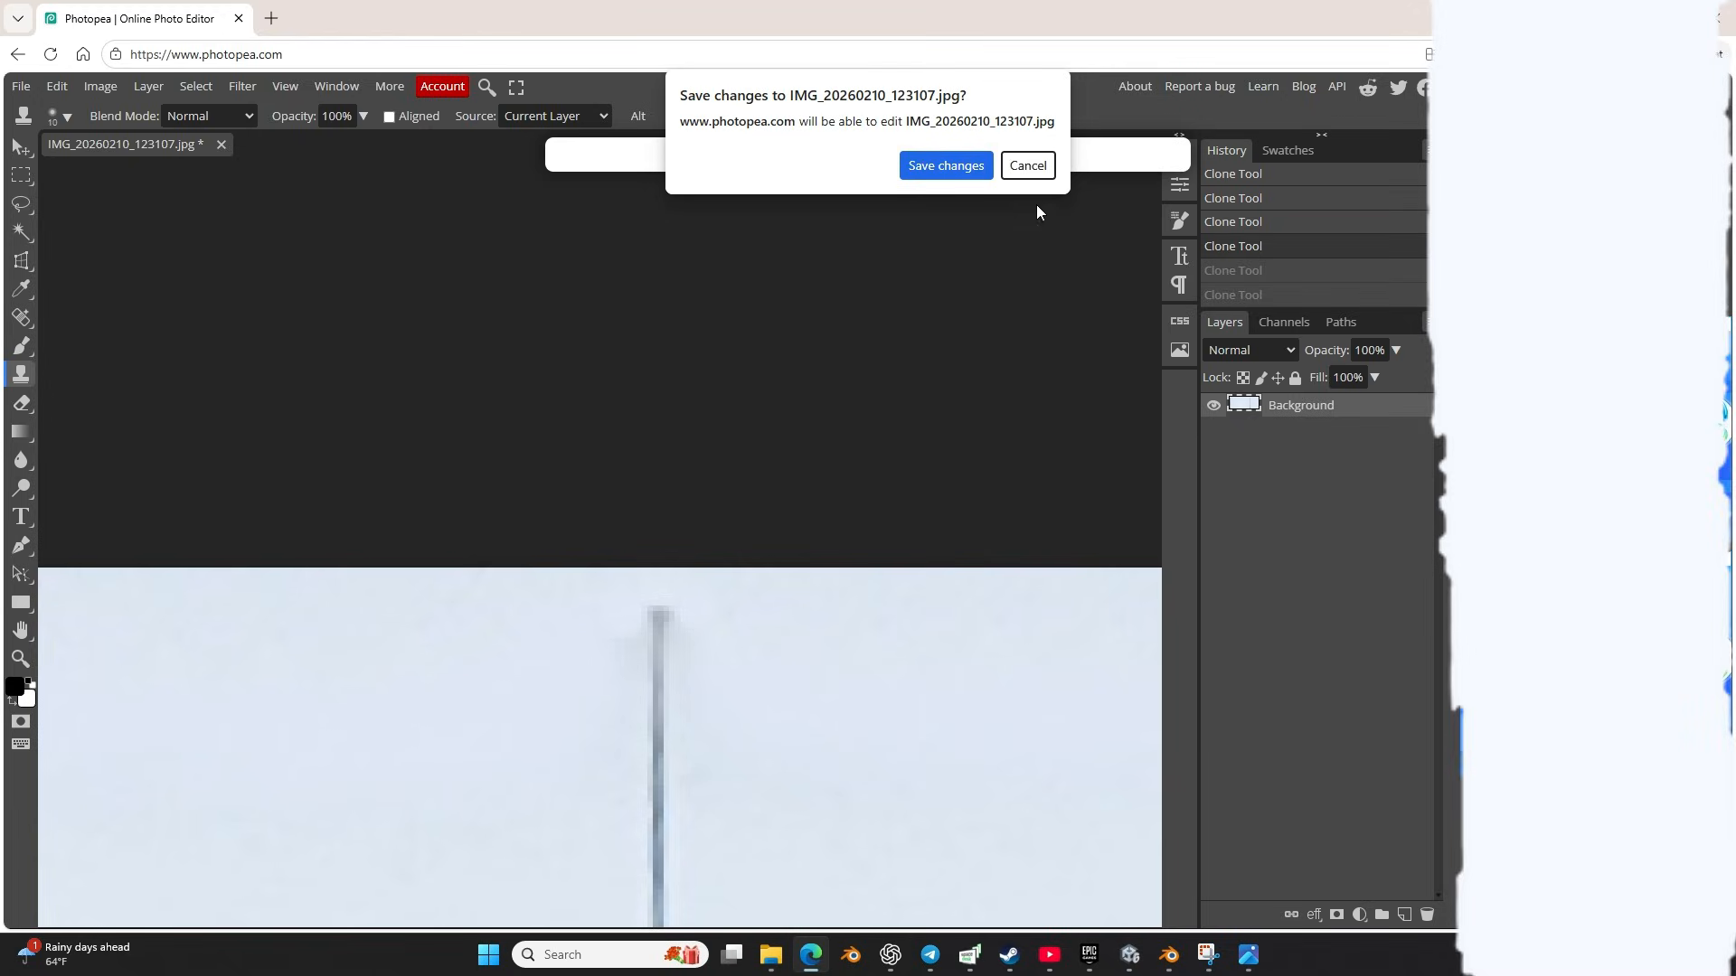
pyautogui.click(1029, 166)
# Step: Resample clean surface and clone over the smudges around the top ends of the grooves left of the panel's middle
pyautogui.scroll(-4, 740, 662)
pyautogui.hscroll(6, 774, 594)
pyautogui.hscroll(4, 777, 601)
pyautogui.moveTo(607, 257)
pyautogui.mouseDown()
pyautogui.moveTo(597, 276)
pyautogui.moveTo(631, 282)
pyautogui.mouseUp()
pyautogui.keyDown('alt'); pyautogui.click(569, 253); pyautogui.keyUp('alt')
pyautogui.click(609, 301)
pyautogui.keyDown('alt'); pyautogui.click(589, 322); pyautogui.keyUp('alt')
pyautogui.click(690, 256)
pyautogui.hscroll(1, 712, 300)
pyautogui.hscroll(-2, 712, 300)
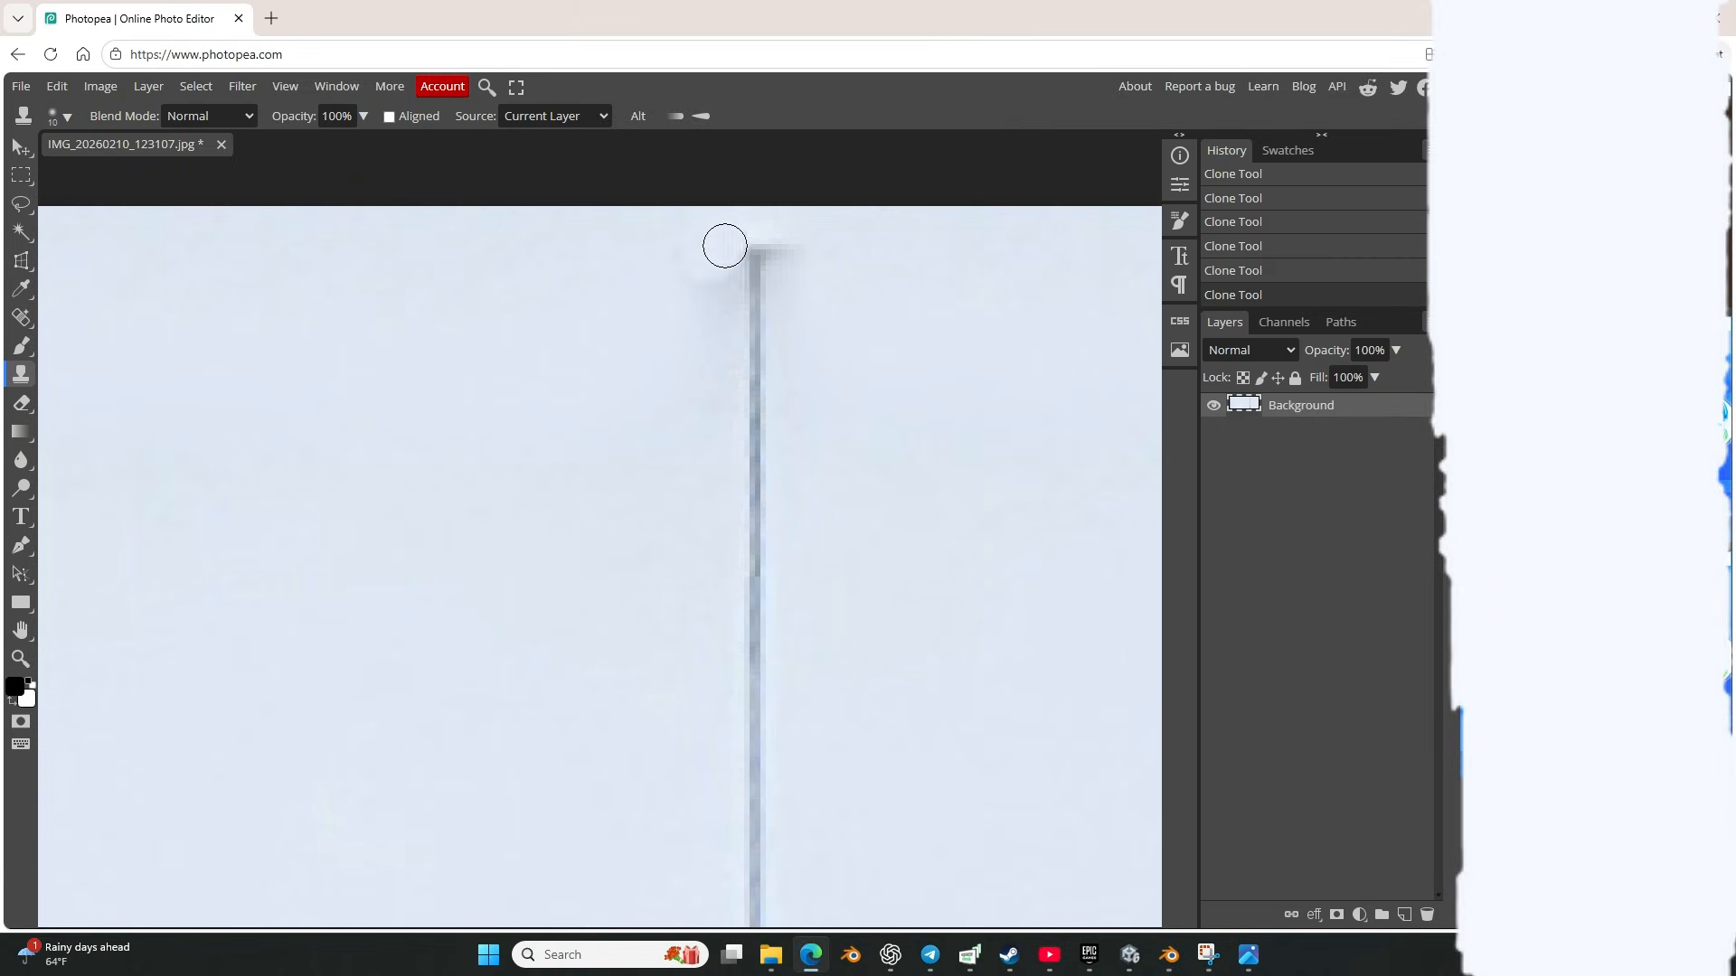
# Step: Clone over the dark caps on both sides of the next two grooves' top ends near the panel's middle
pyautogui.hscroll(10, 833, 274)
pyautogui.moveTo(810, 251)
pyautogui.mouseDown()
pyautogui.moveTo(733, 239)
pyautogui.moveTo(814, 251)
pyautogui.mouseUp()
pyautogui.click(740, 246)
pyautogui.hscroll(11, 805, 257)
pyautogui.click(655, 244)
pyautogui.click(717, 237)
pyautogui.hscroll(11, 768, 250)
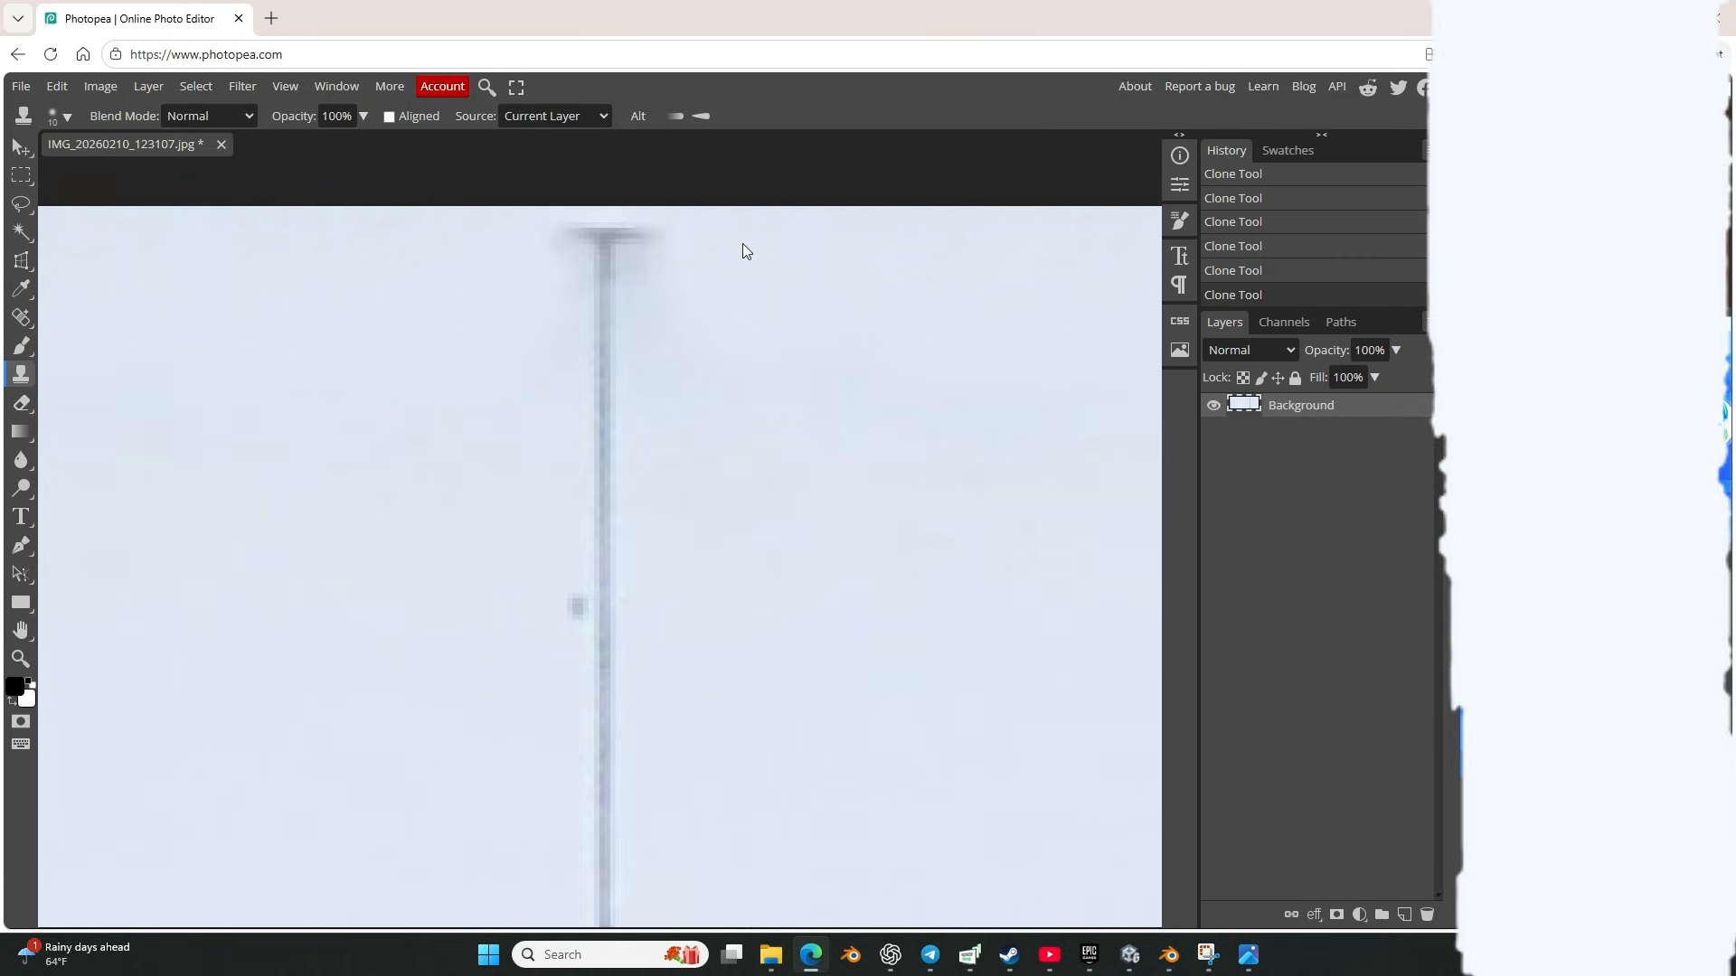
# Step: Clone over the dark cap at the next groove's top end and the small grey spot beside the groove
pyautogui.click(636, 239)
pyautogui.click(567, 230)
pyautogui.hscroll(4, 631, 300)
pyautogui.hscroll(-6, 631, 301)
pyautogui.click(755, 604)
pyautogui.hscroll(11, 864, 271)
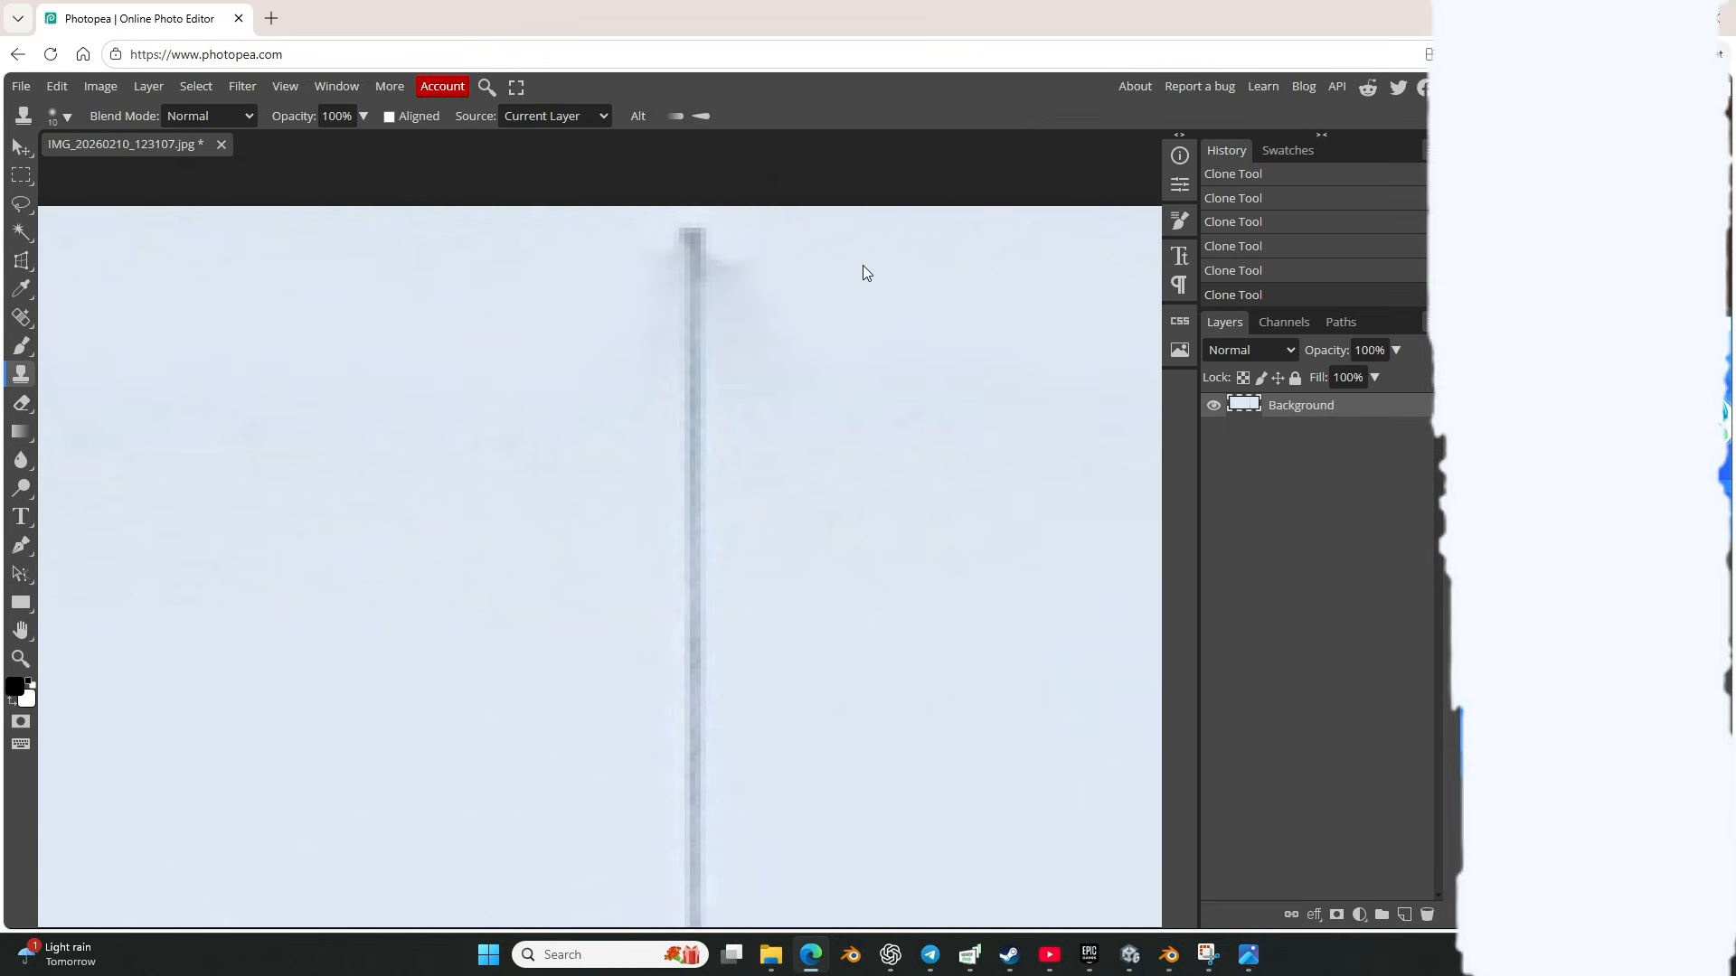
# Step: Clone over the dirt around the top ends of the next three grooves in the panel's right half
pyautogui.click(746, 232)
pyautogui.click(762, 231)
pyautogui.hscroll(12, 756, 275)
pyautogui.moveTo(586, 244)
pyautogui.mouseDown()
pyautogui.moveTo(609, 236)
pyautogui.moveTo(587, 273)
pyautogui.mouseUp()
pyautogui.hscroll(11, 609, 236)
pyautogui.moveTo(662, 231); pyautogui.dragTo(658, 269)
pyautogui.click(588, 293)
pyautogui.hscroll(11, 667, 280)
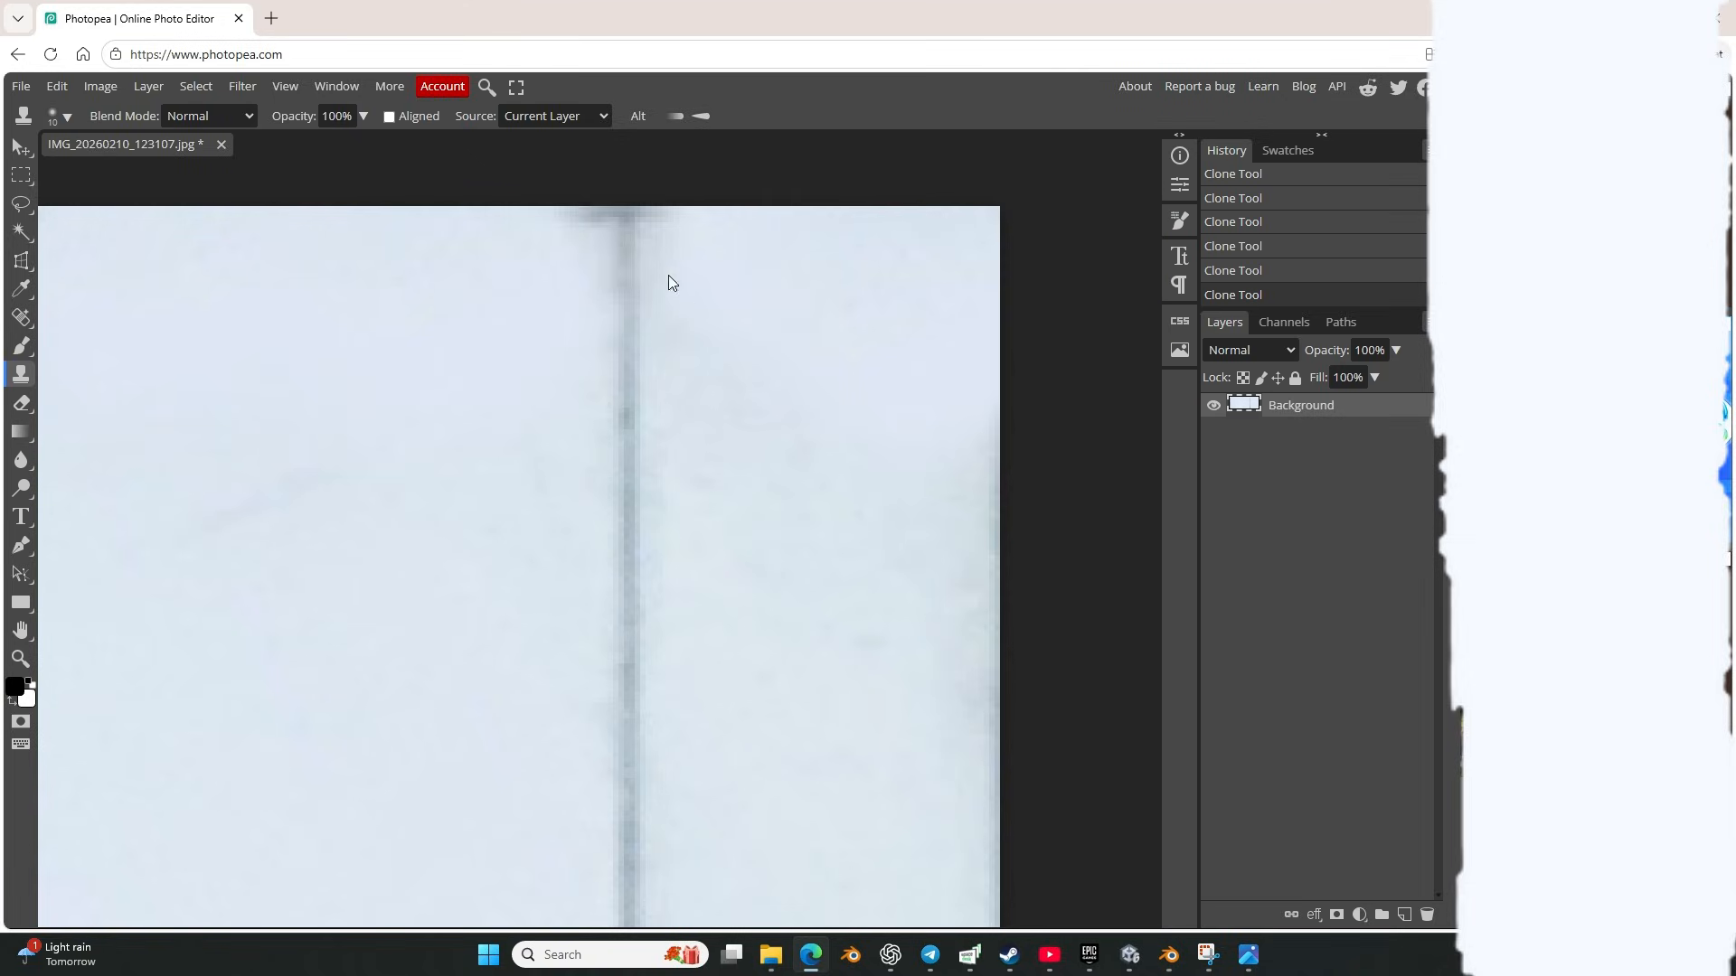
# Step: Clone over the dark smudges on both sides of the last groove's top end near the panel's right edge
pyautogui.click(581, 217)
pyautogui.click(659, 217)
pyautogui.hscroll(6, 659, 217)
pyautogui.scroll(-2, 438, 415)
pyautogui.scroll(-5, 446, 471)
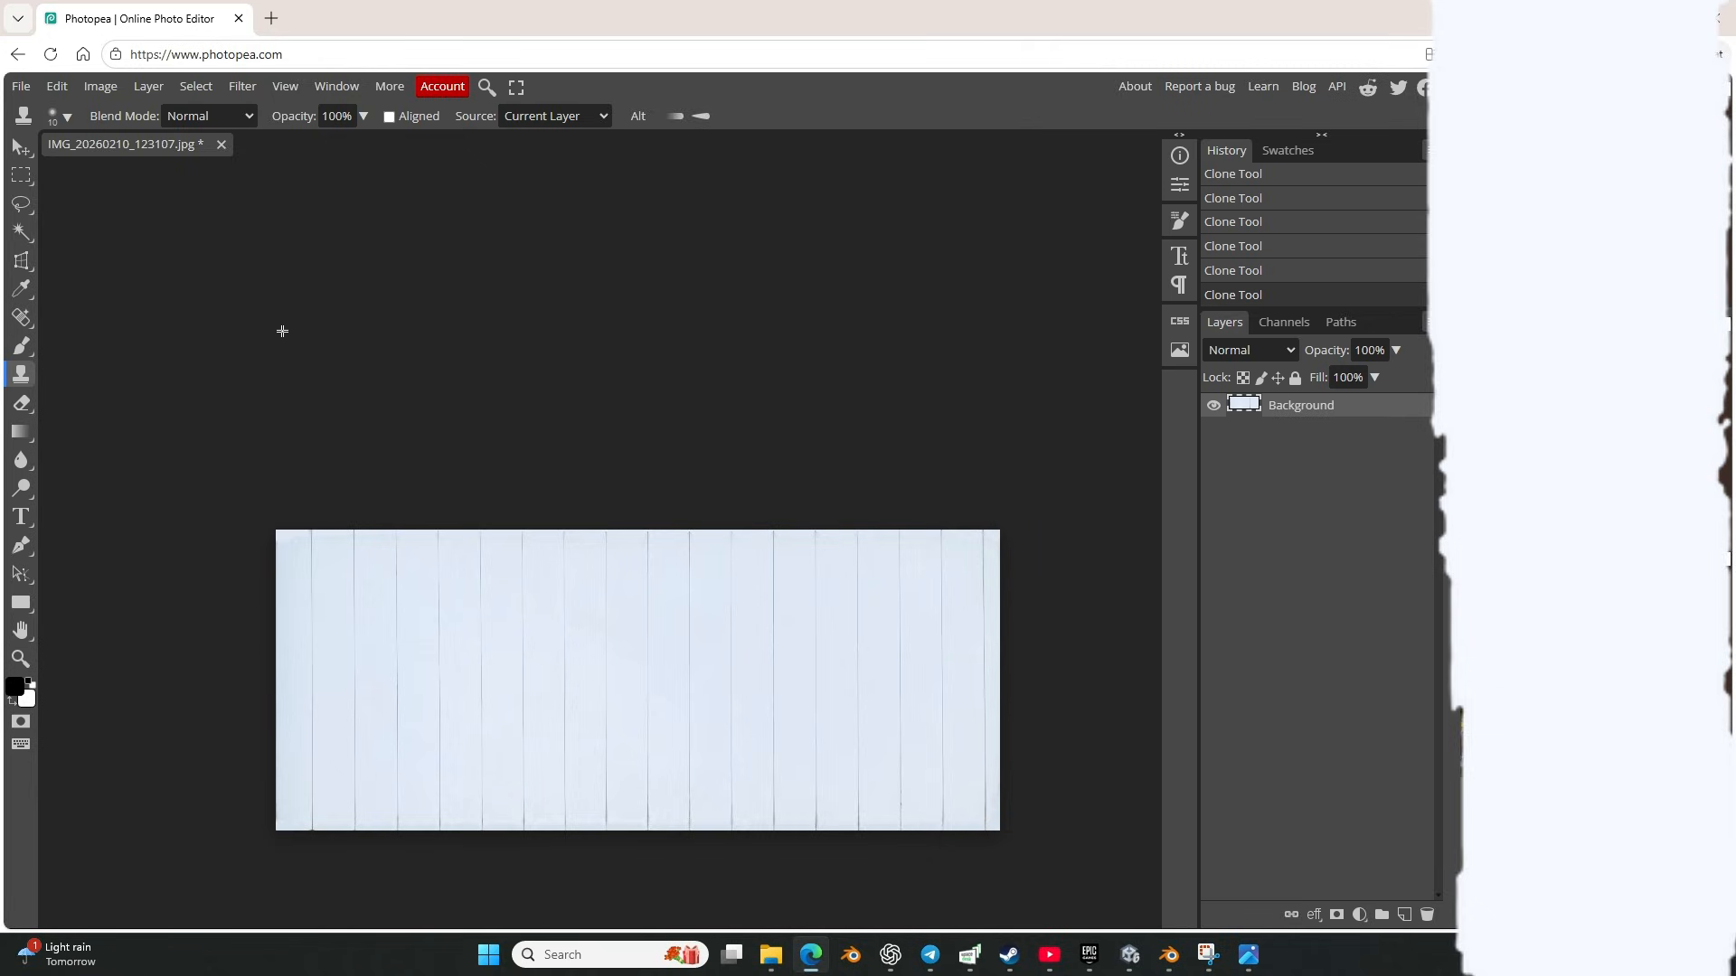
# Step: Export the cleaned panel image as a PNG named test1
pyautogui.click(22, 89)
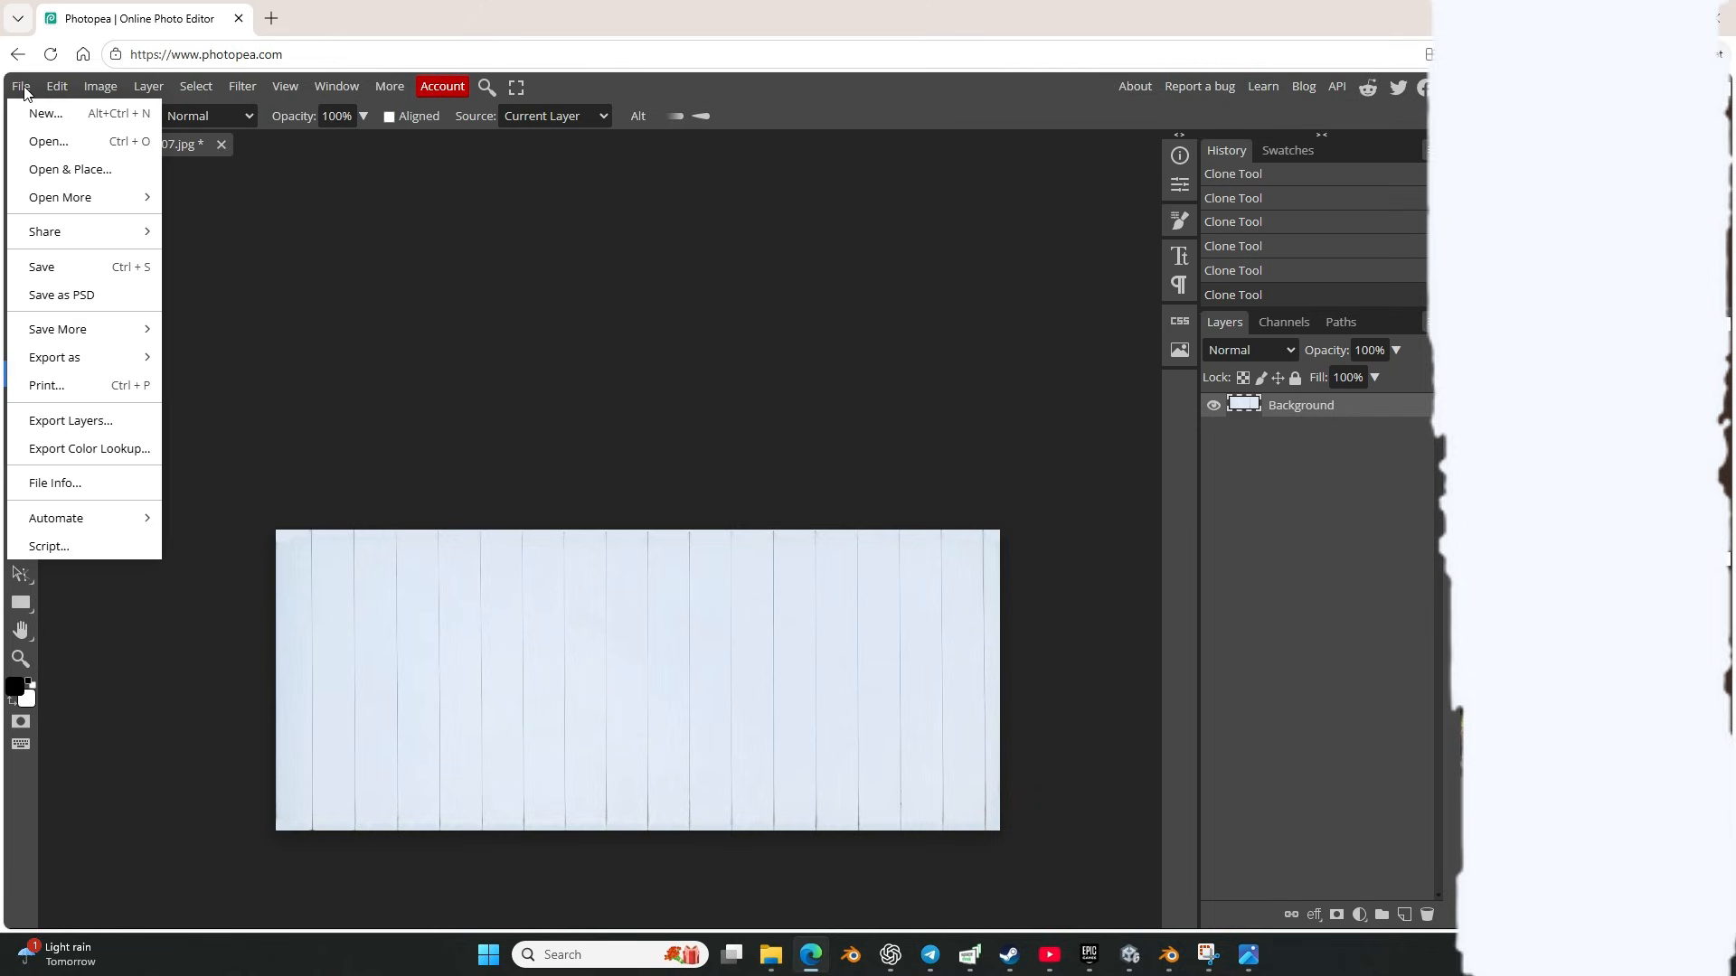
pyautogui.moveTo(68, 358)
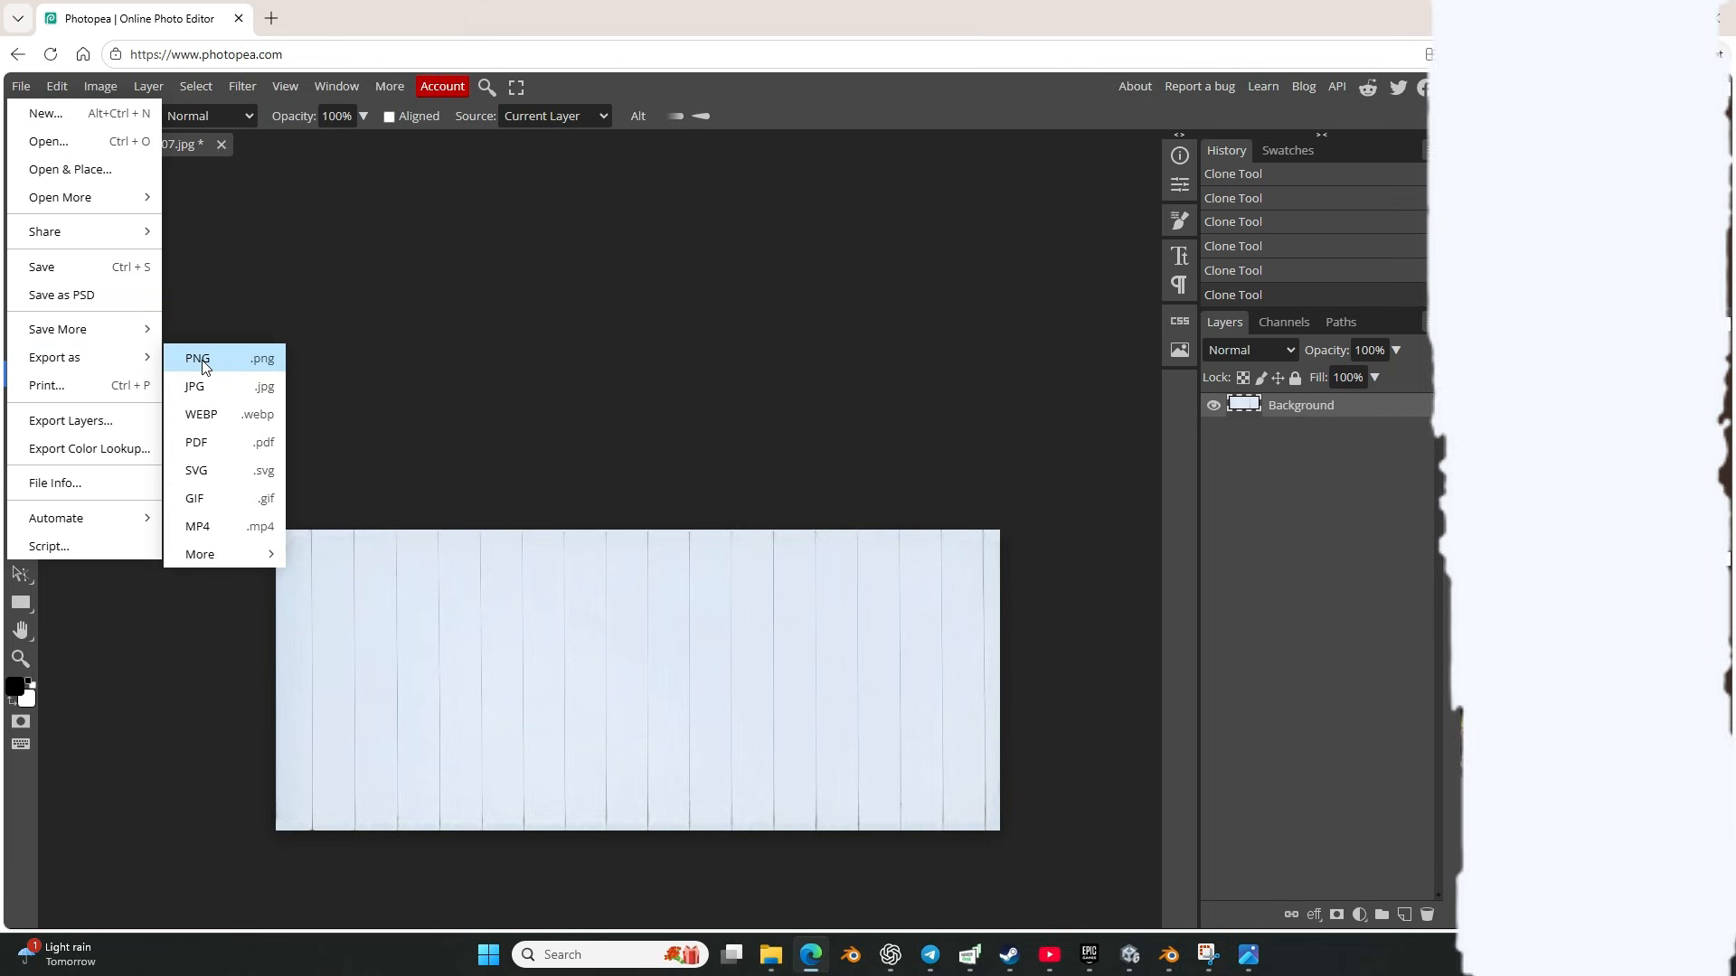
pyautogui.click(226, 360)
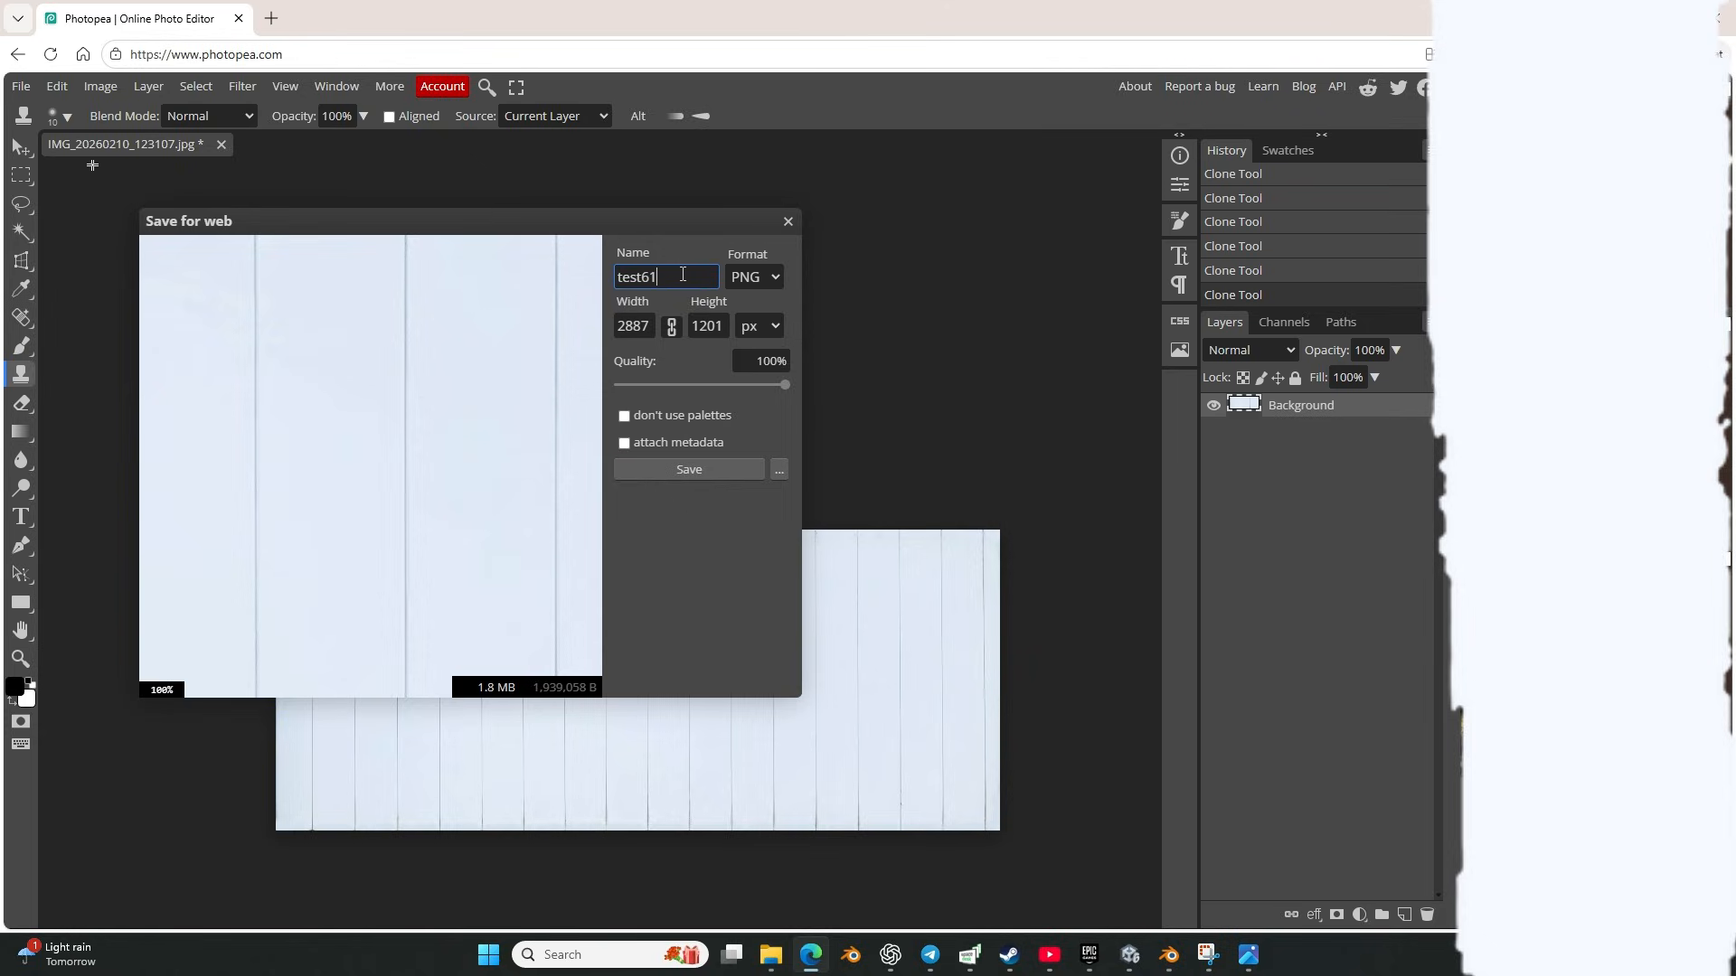
pyautogui.click(712, 471)
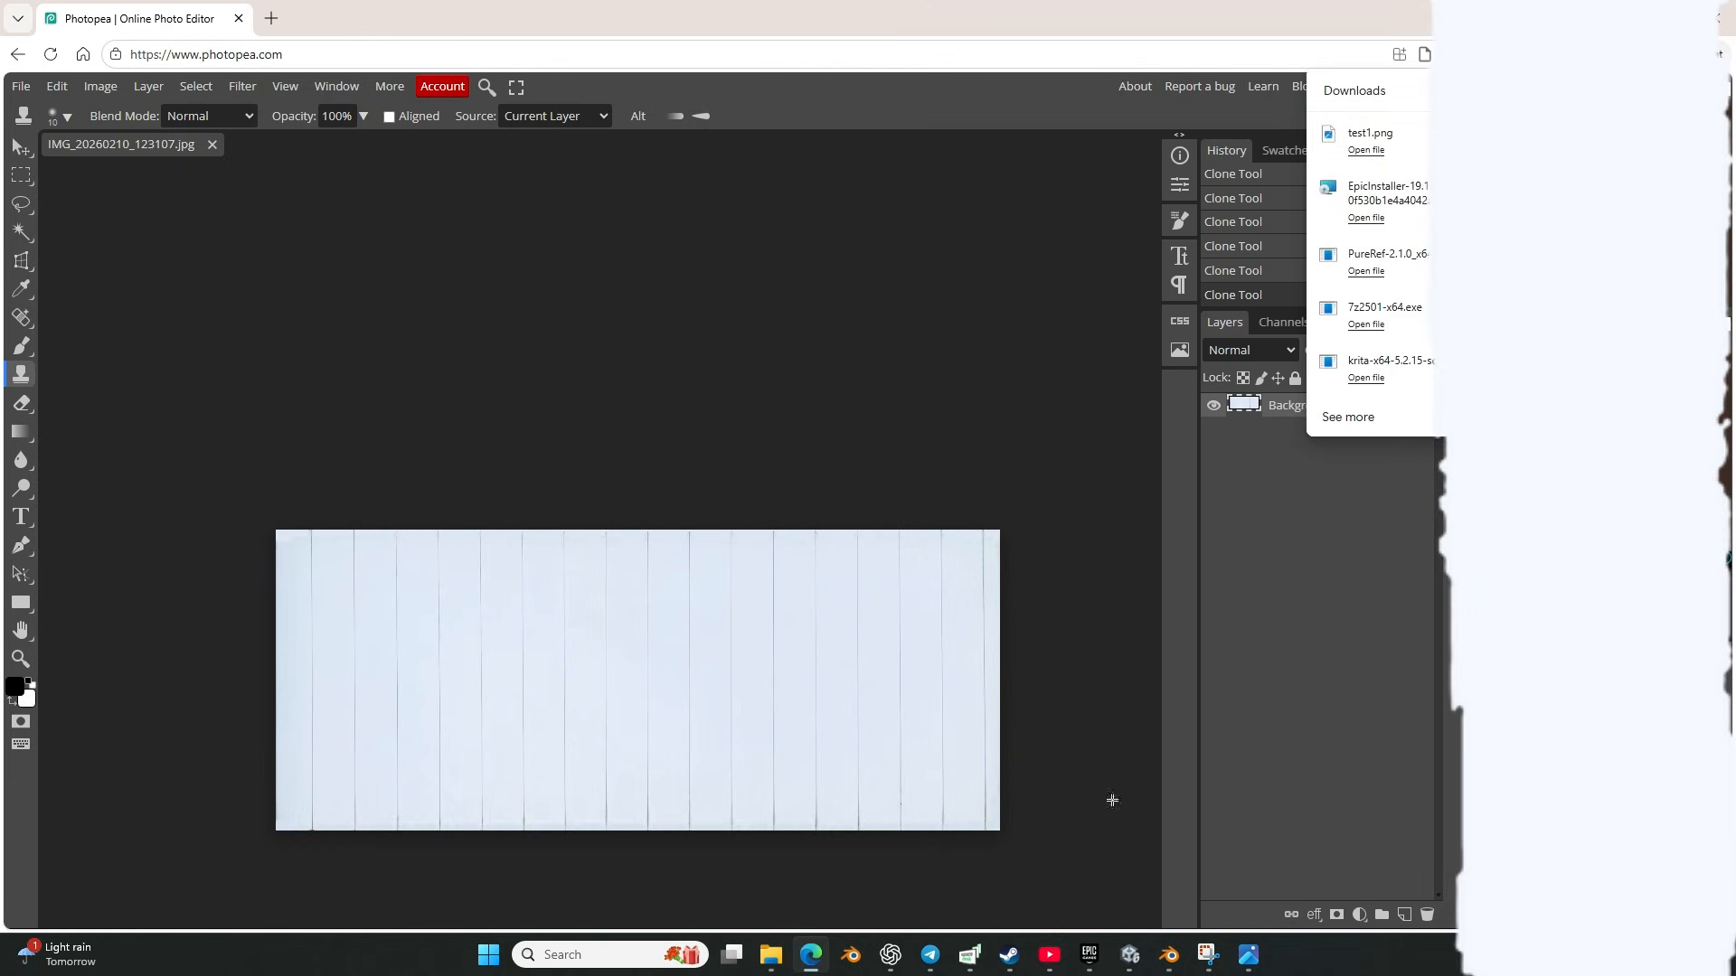
# Step: Switch to the window model in Blender, look over its lower panels and open the UV Editing workspace
pyautogui.click(1169, 955)
pyautogui.scroll(-3, 774, 539)
pyautogui.moveTo(773, 539); pyautogui.dragTo(758, 412)
pyautogui.scroll(6, 720, 573)
pyautogui.scroll(5, 832, 556)
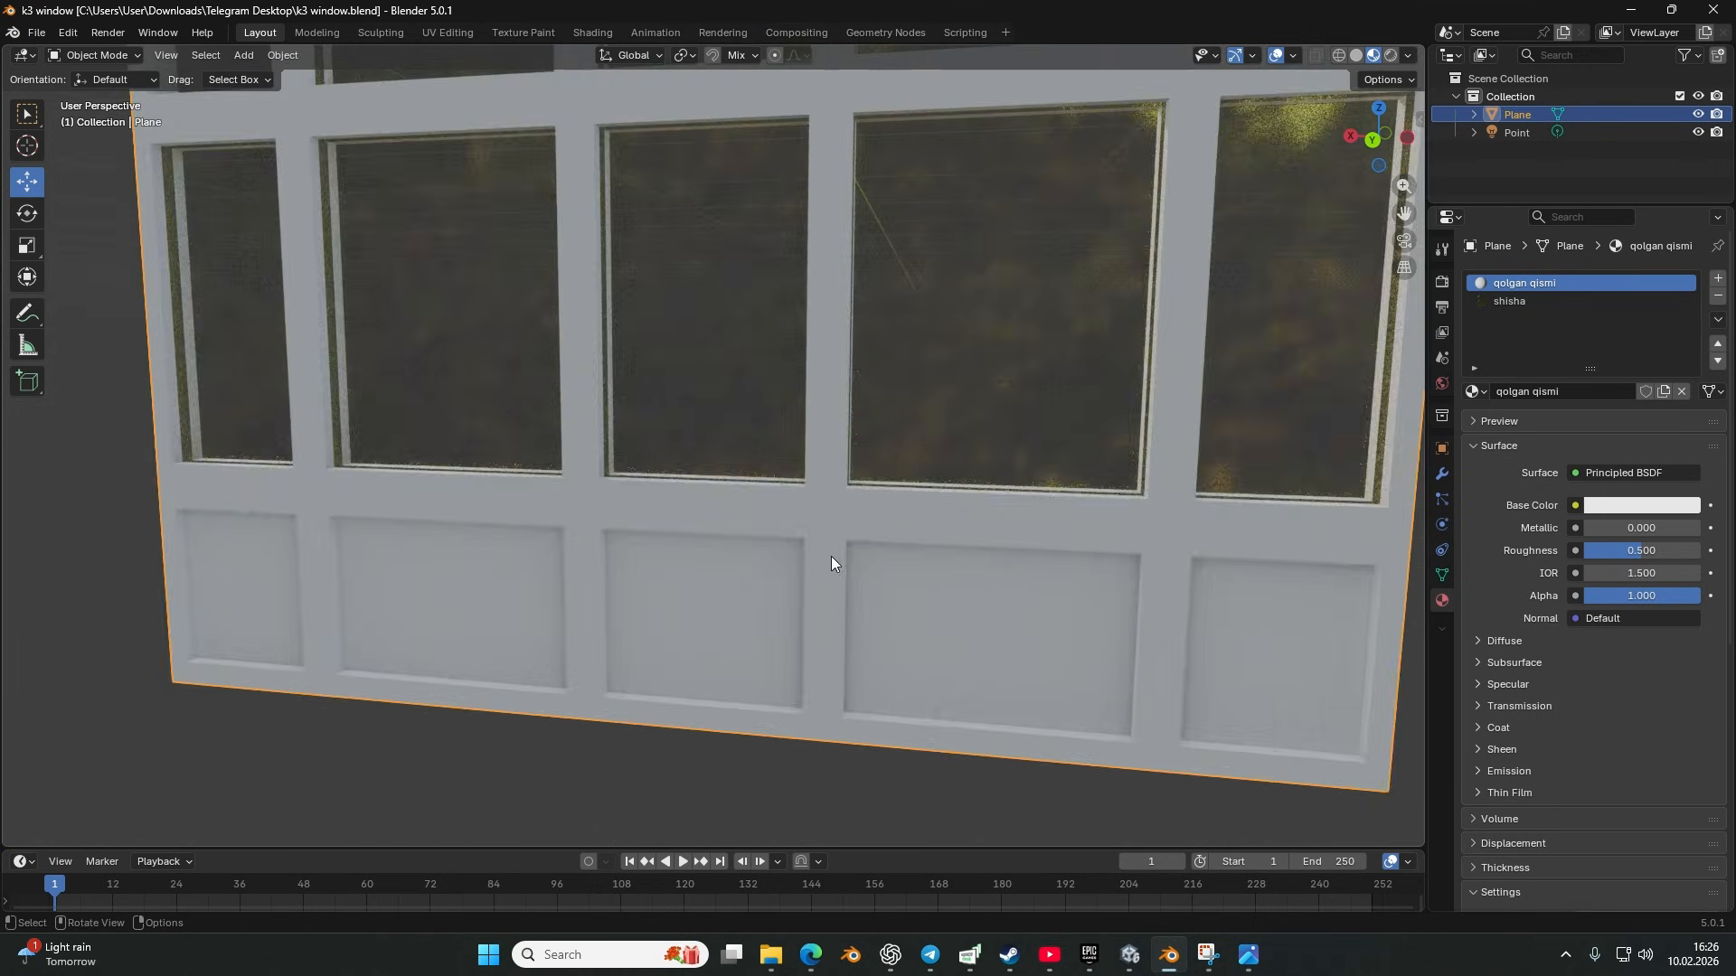
pyautogui.moveTo(832, 556)
pyautogui.mouseDown()
pyautogui.moveTo(736, 501)
pyautogui.moveTo(911, 533)
pyautogui.moveTo(875, 560)
pyautogui.moveTo(861, 546)
pyautogui.mouseUp()
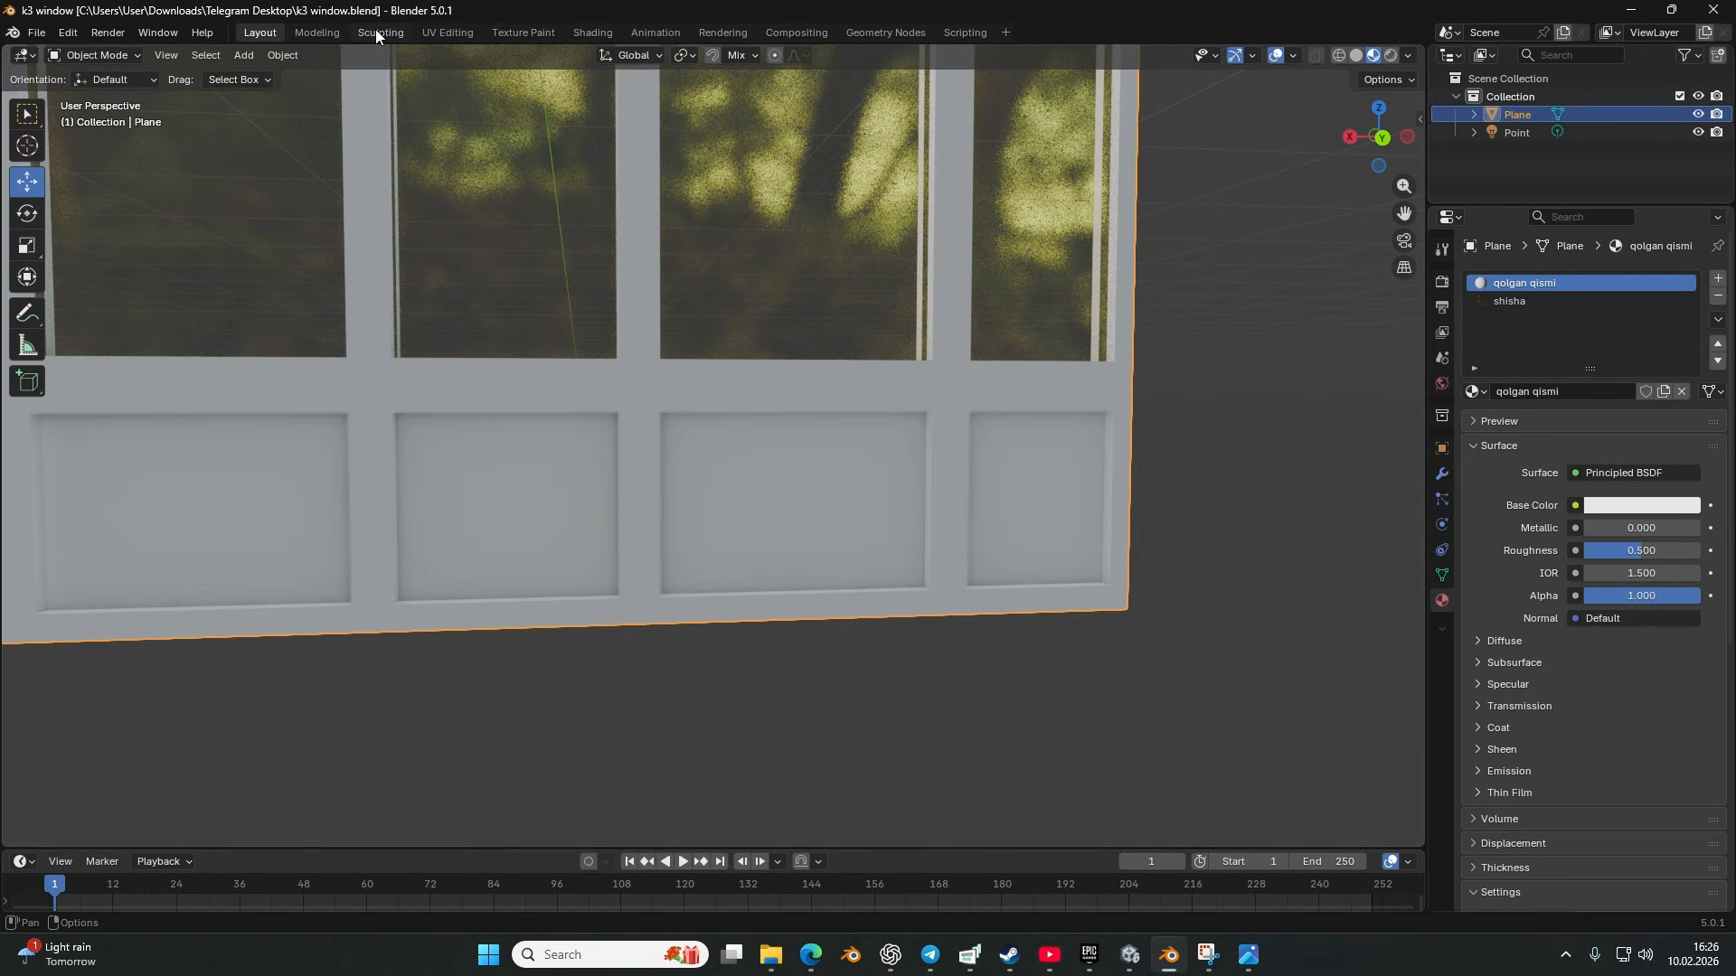
pyautogui.click(443, 32)
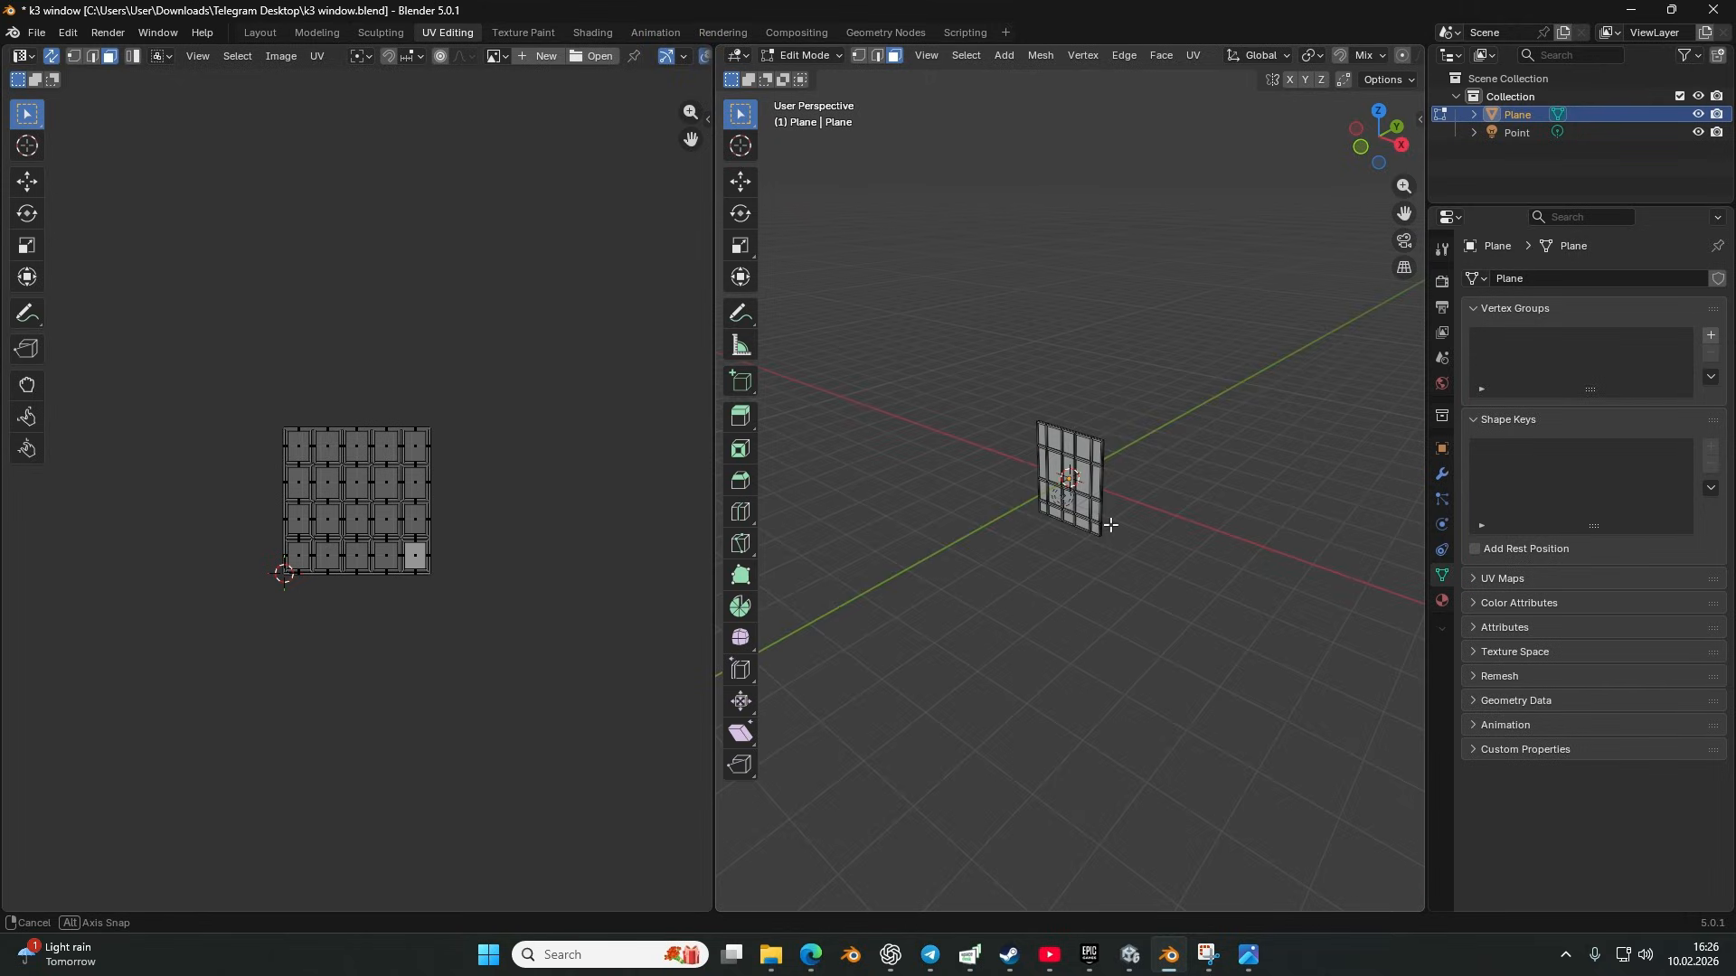
# Step: Select the five recessed panel faces in the bottom row on one side of the window
pyautogui.scroll(6, 1074, 544)
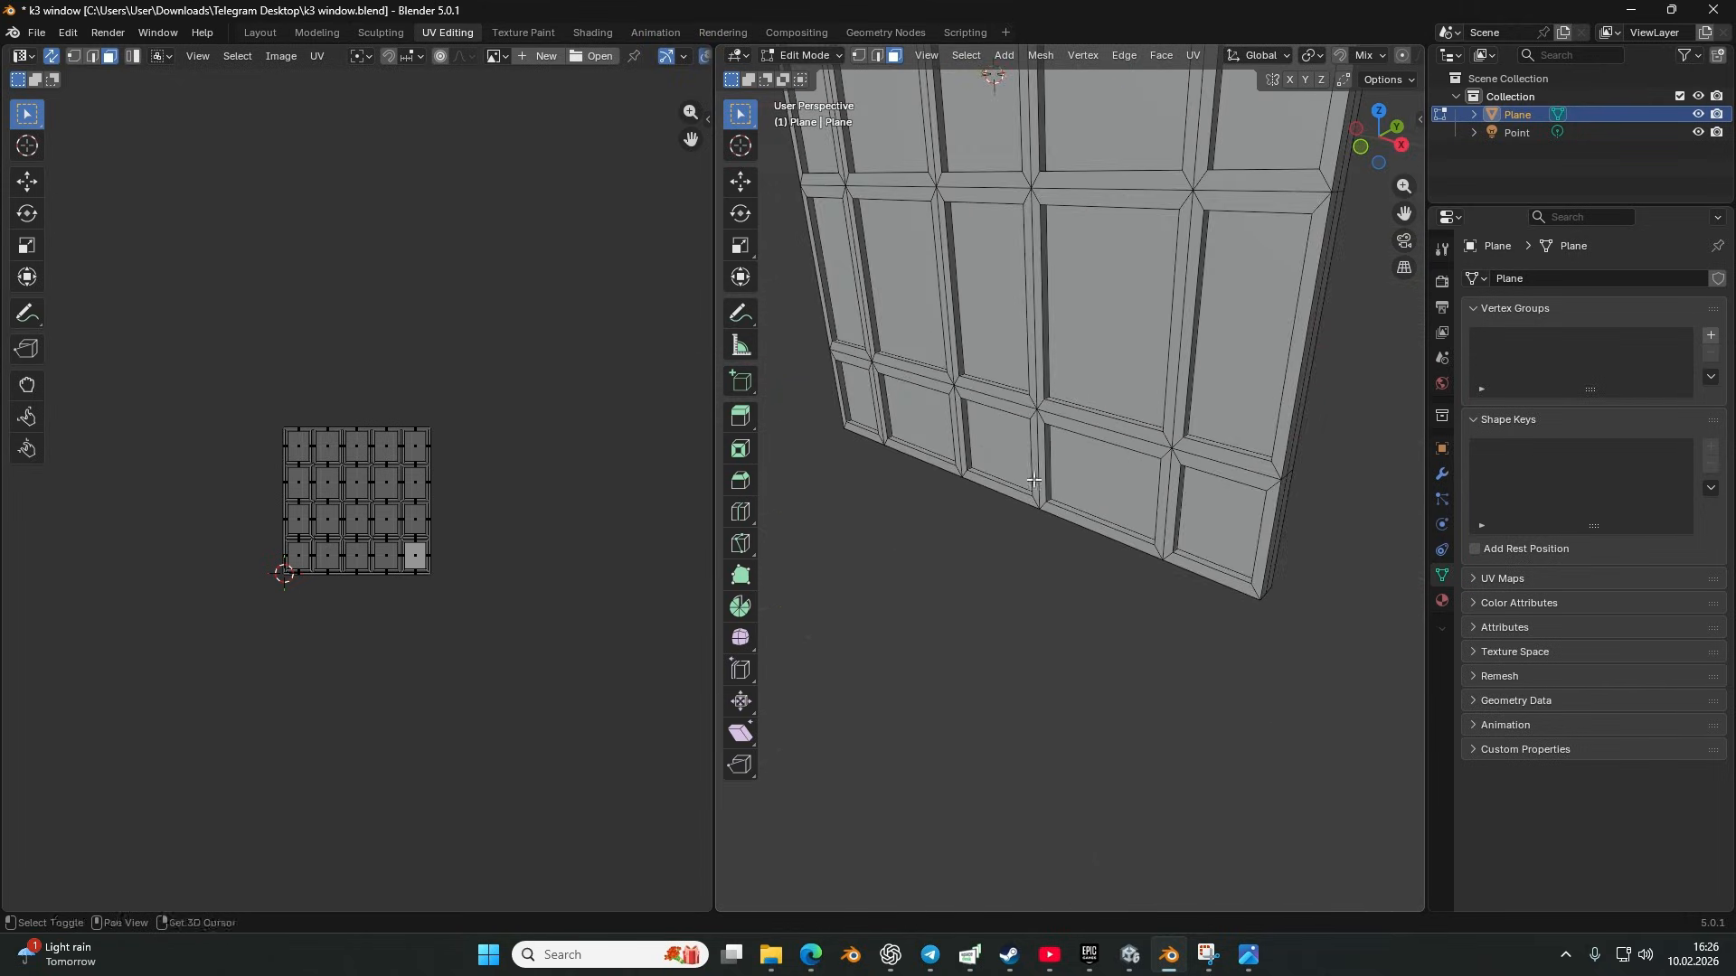
pyautogui.moveTo(1112, 481); pyautogui.dragTo(1116, 443)
pyautogui.click(1169, 453)
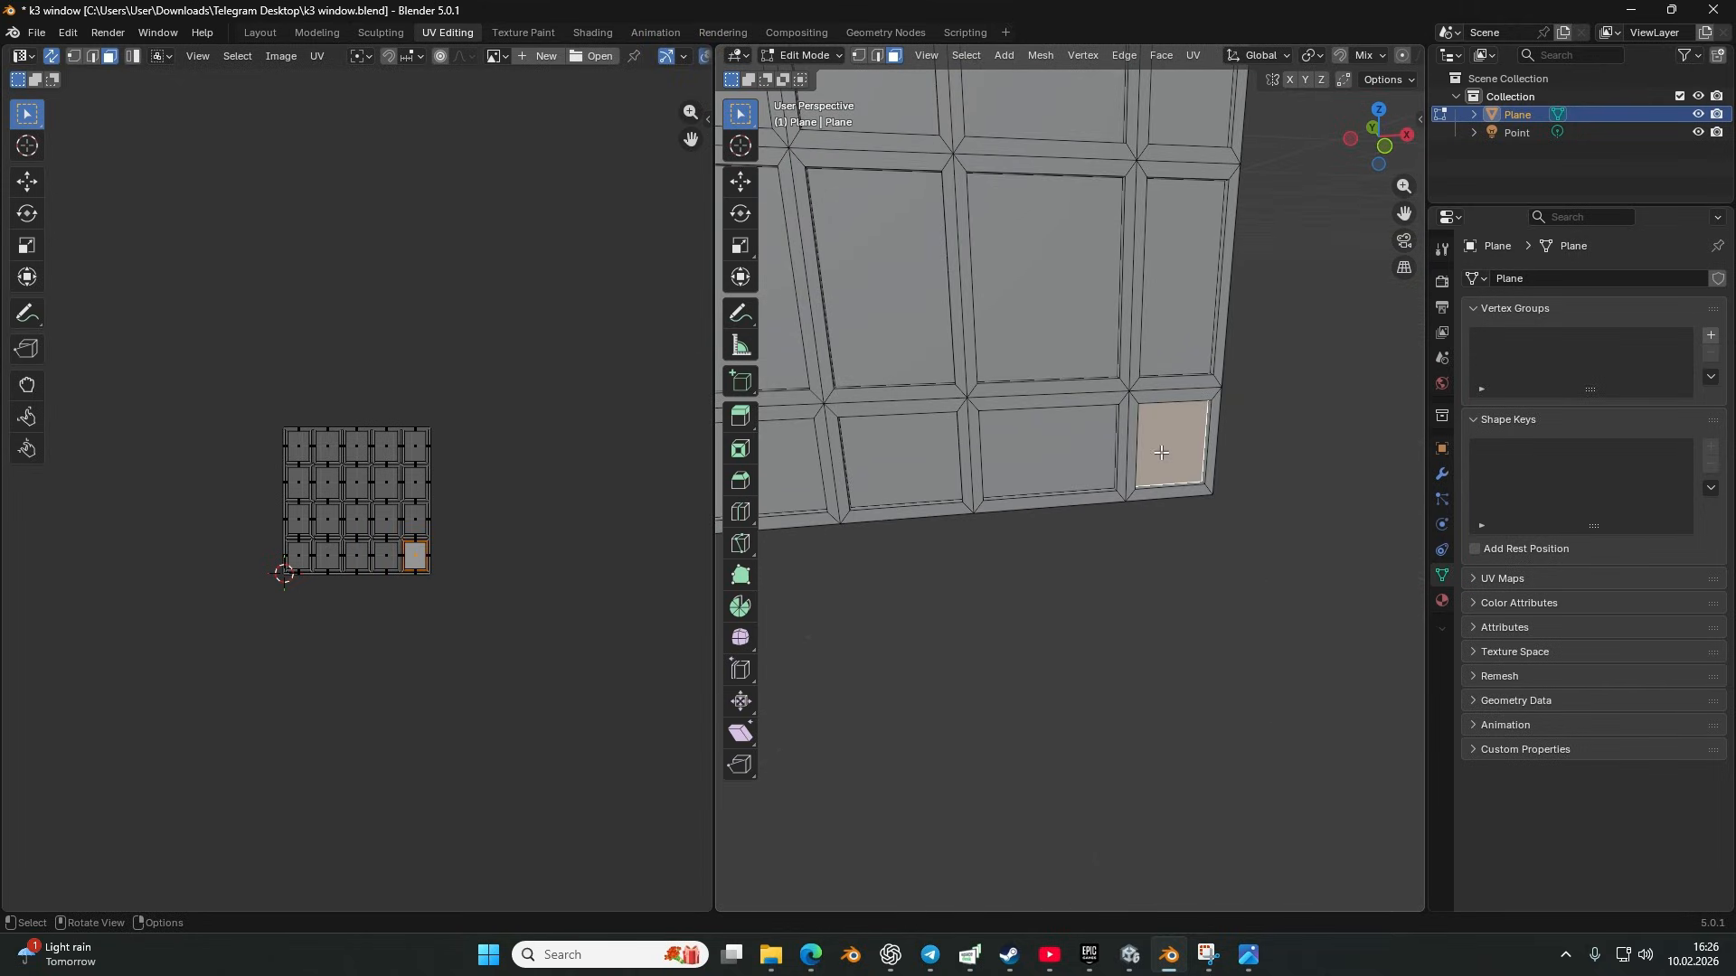
pyautogui.keyDown('shift'); pyautogui.click(1037, 456); pyautogui.keyUp('shift')
pyautogui.keyDown('shift'); pyautogui.click(922, 470); pyautogui.keyUp('shift')
pyautogui.moveTo(882, 478); pyautogui.dragTo(1099, 462)
pyautogui.keyDown('shift'); pyautogui.click(961, 458); pyautogui.keyUp('shift')
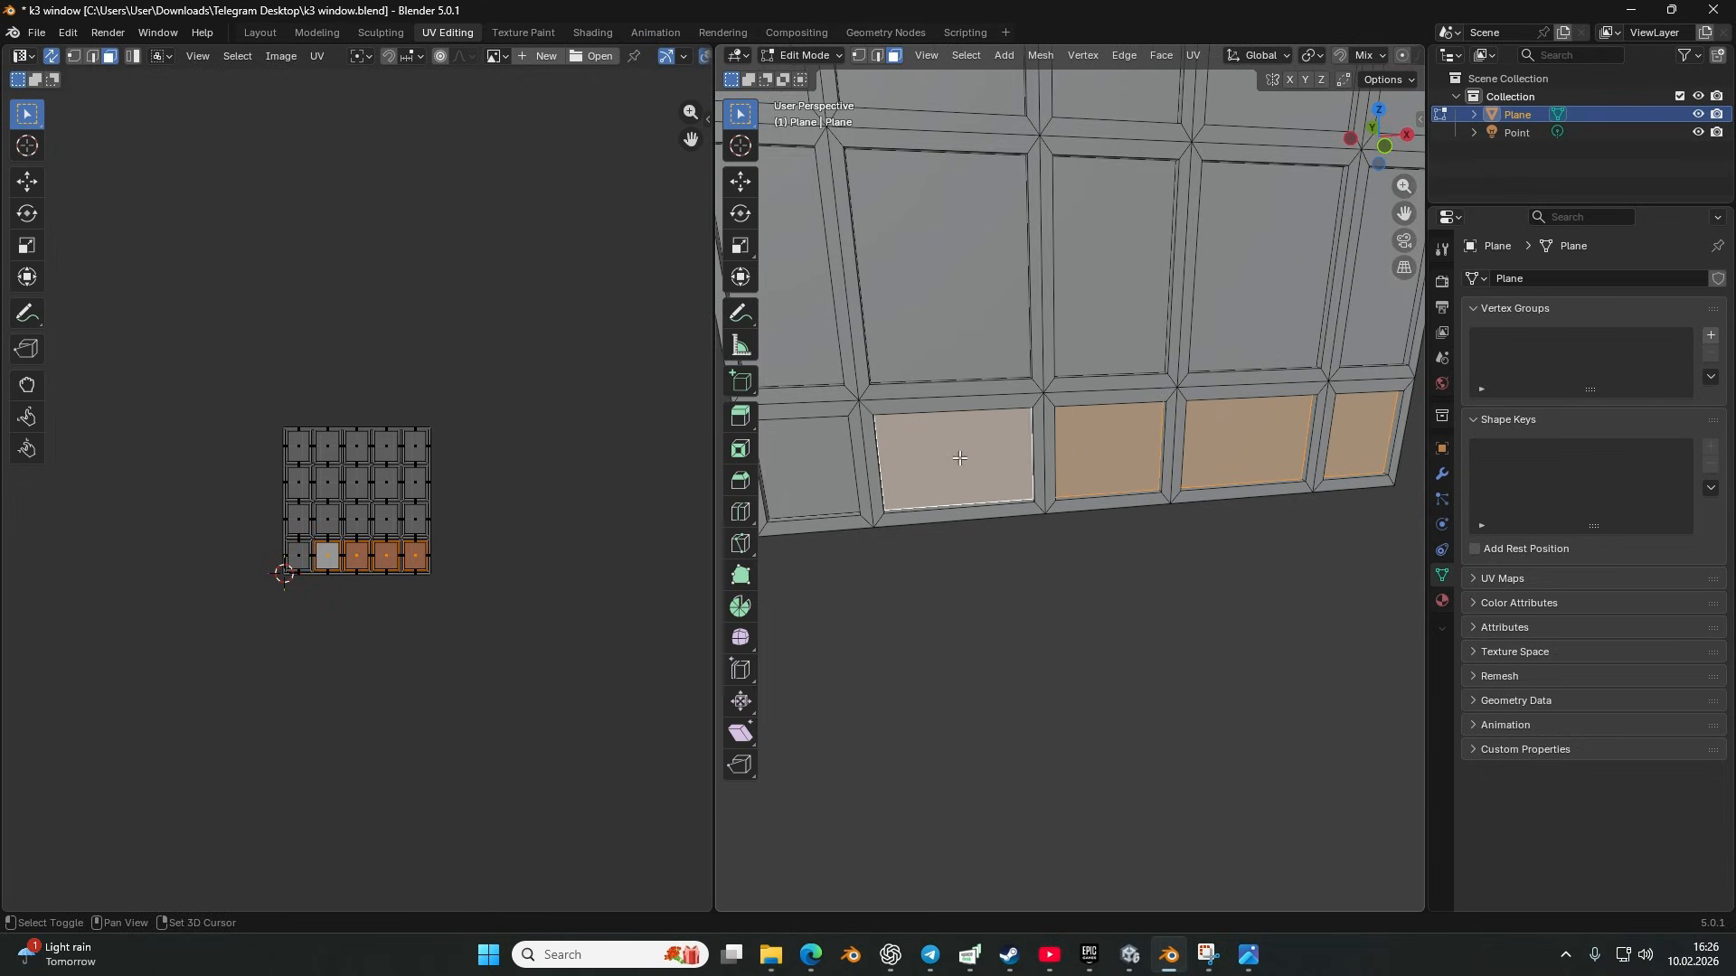
pyautogui.moveTo(898, 477)
pyautogui.mouseDown()
pyautogui.moveTo(1021, 477)
pyautogui.moveTo(949, 474)
pyautogui.moveTo(961, 434)
pyautogui.moveTo(812, 418)
pyautogui.moveTo(993, 482)
pyautogui.moveTo(895, 481)
pyautogui.mouseUp()
pyautogui.keyDown('shift'); pyautogui.click(940, 477); pyautogui.keyUp('shift')
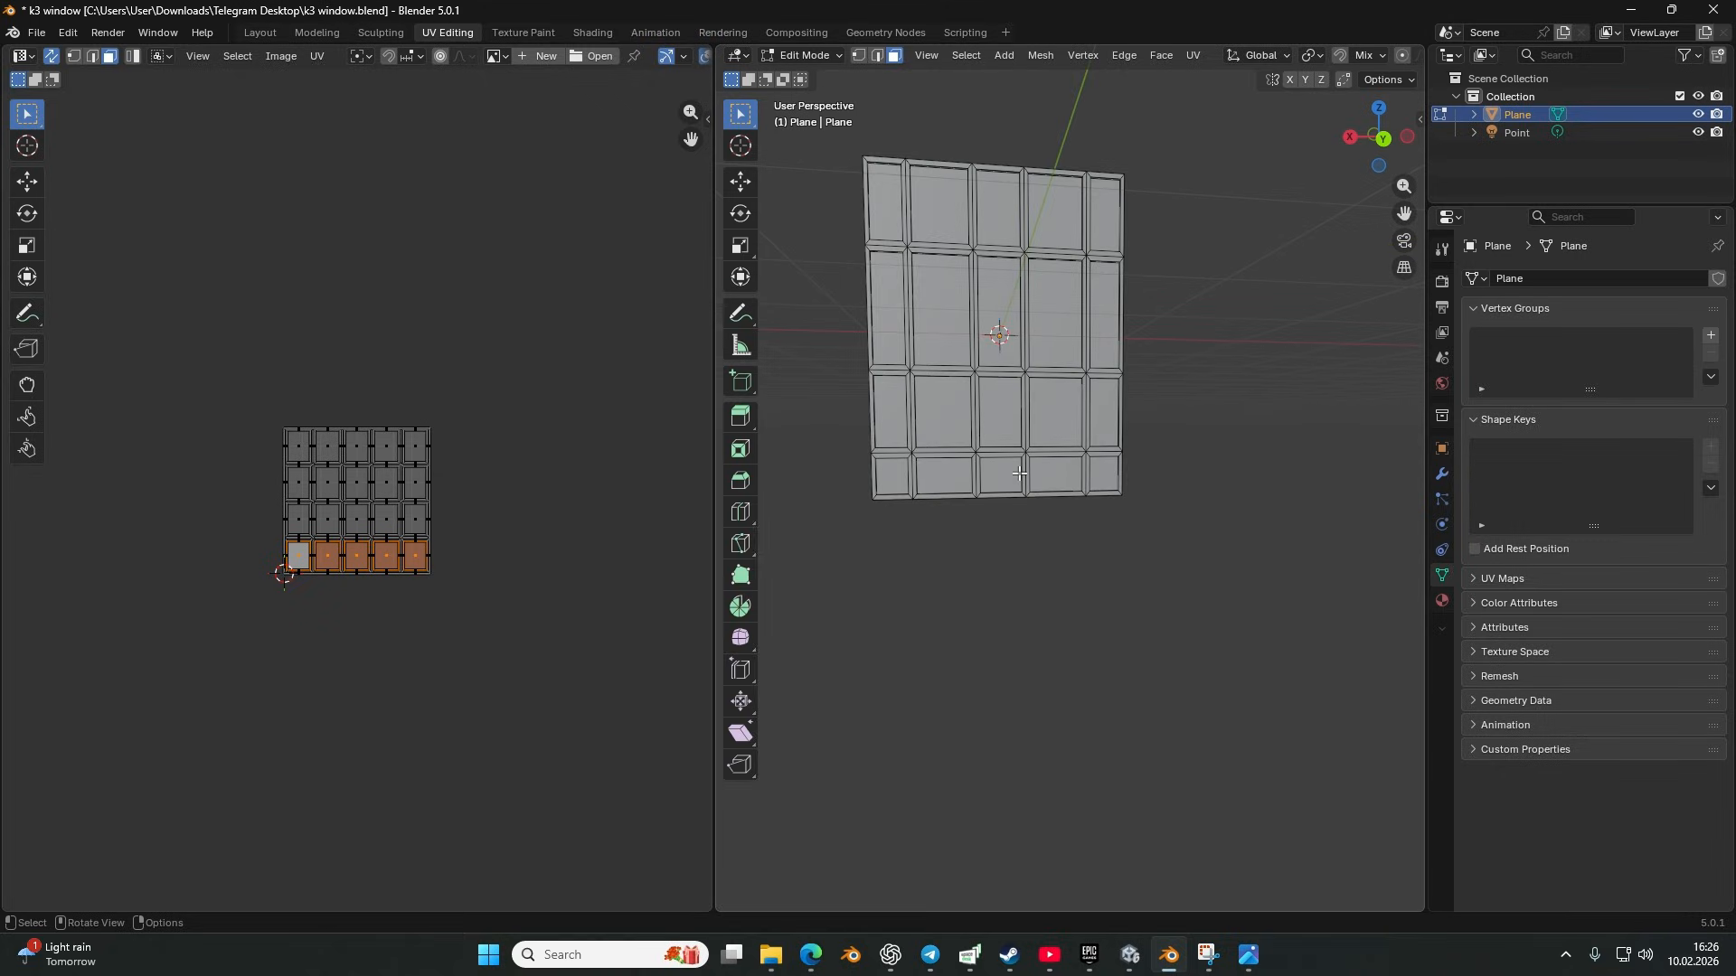
# Step: Add the bottom row's panel faces on the window's opposite side to the selection
pyautogui.keyDown('shift'); pyautogui.click(954, 475); pyautogui.keyUp('shift')
pyautogui.keyDown('shift'); pyautogui.click(1006, 475); pyautogui.keyUp('shift')
pyautogui.keyDown('shift'); pyautogui.click(1053, 471); pyautogui.keyUp('shift')
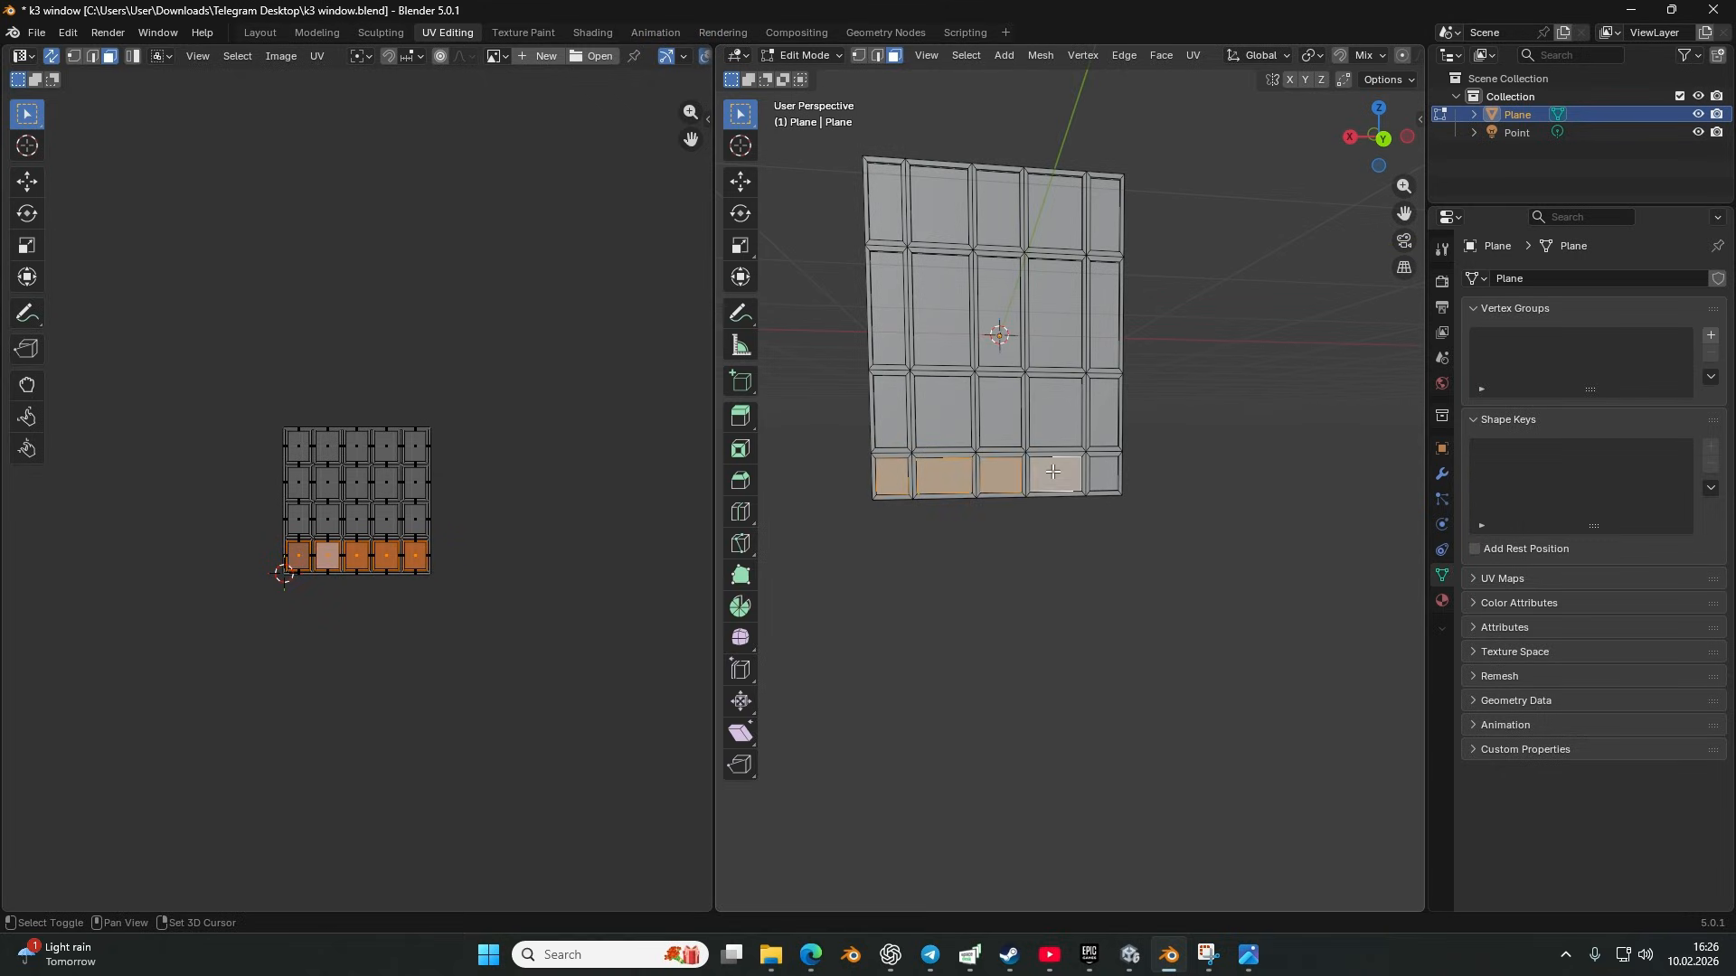
pyautogui.keyDown('shift'); pyautogui.click(1099, 471); pyautogui.keyUp('shift')
pyautogui.moveTo(1098, 471); pyautogui.dragTo(1198, 513)
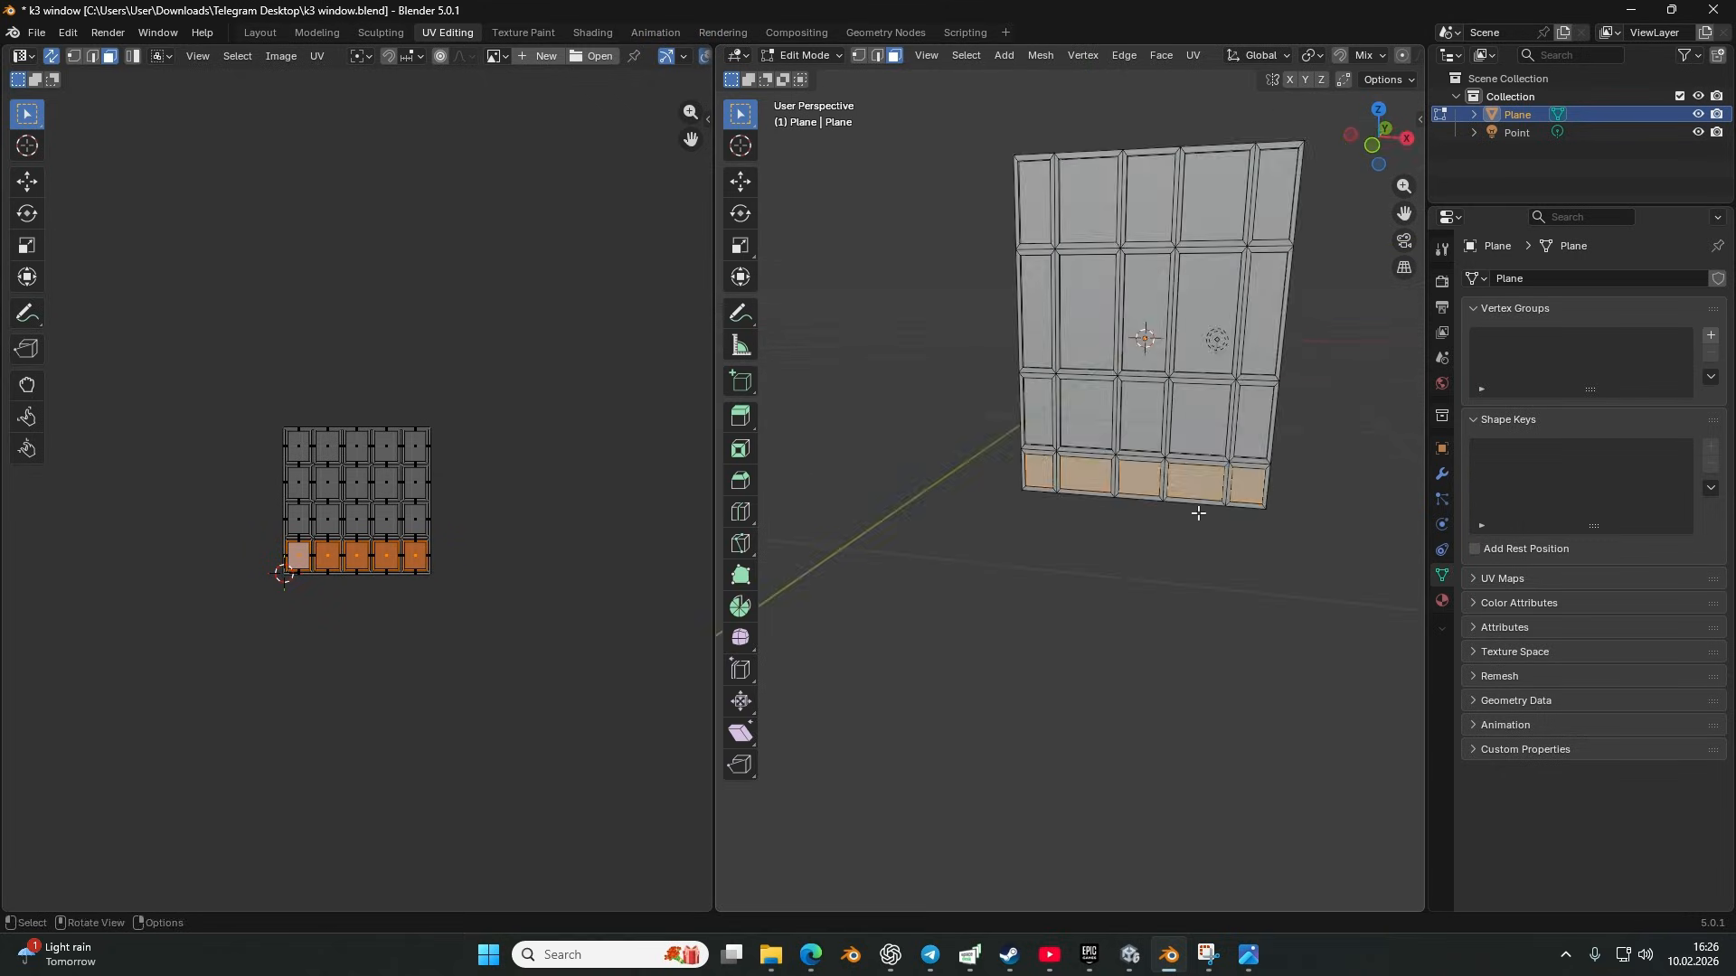
# Step: Add a third material slot to the window model and create a new material in it
pyautogui.click(1441, 598)
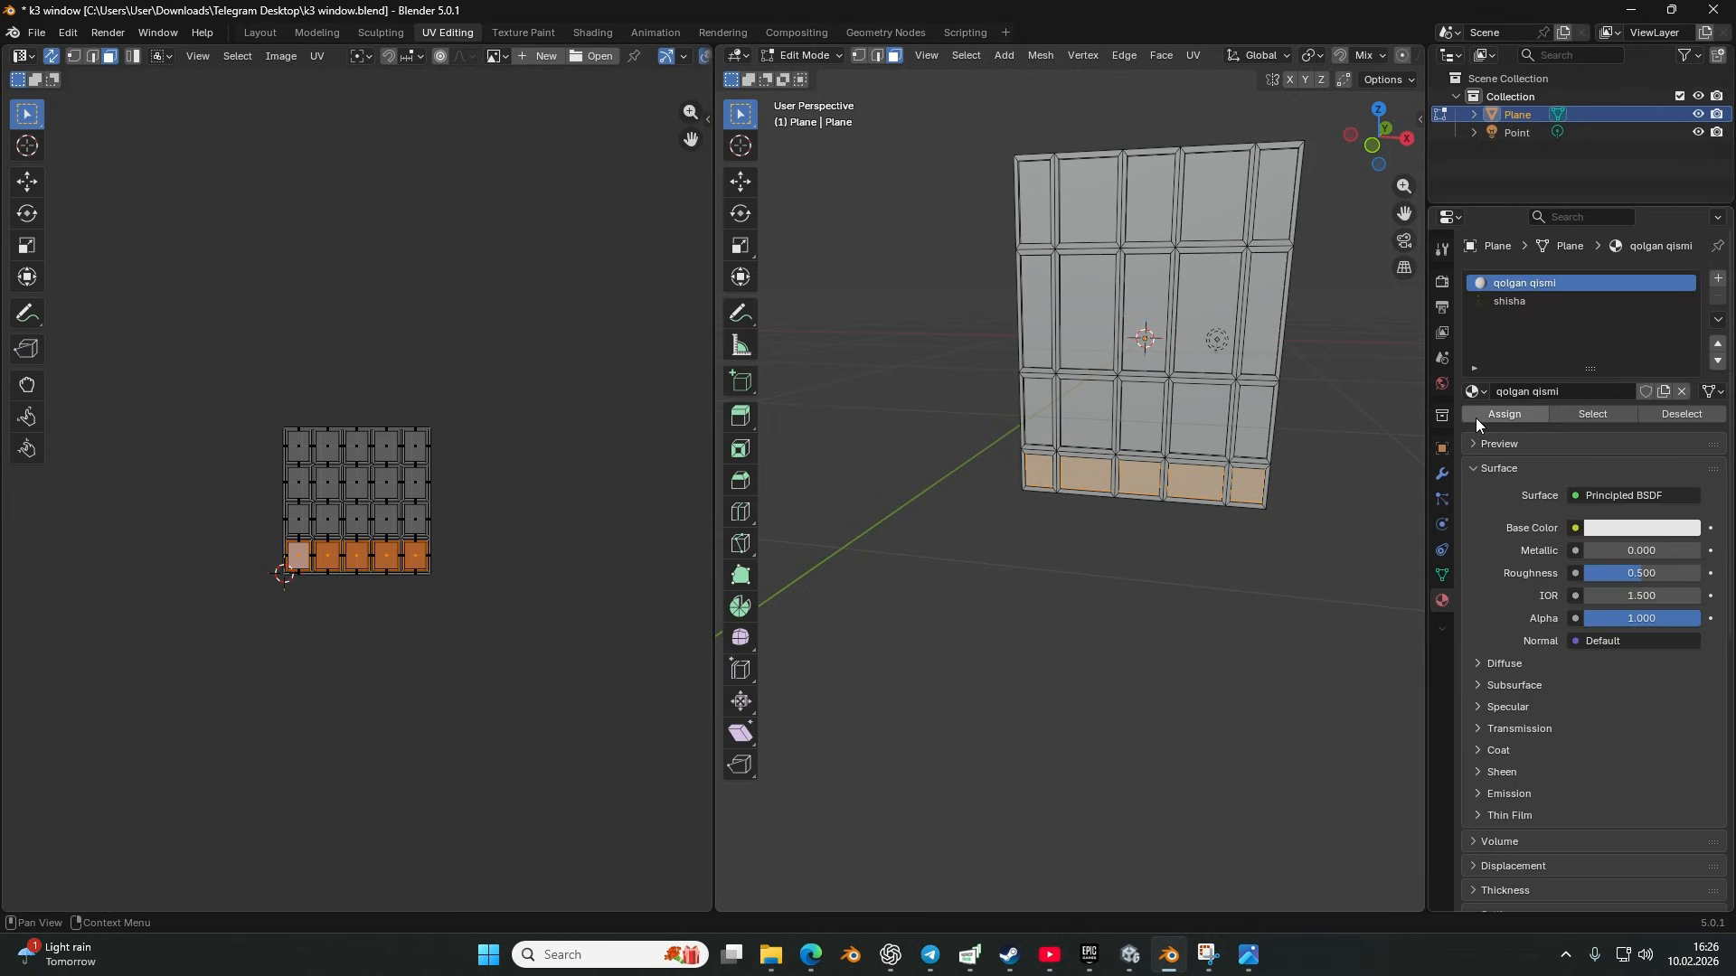
pyautogui.click(1718, 279)
pyautogui.click(1548, 392)
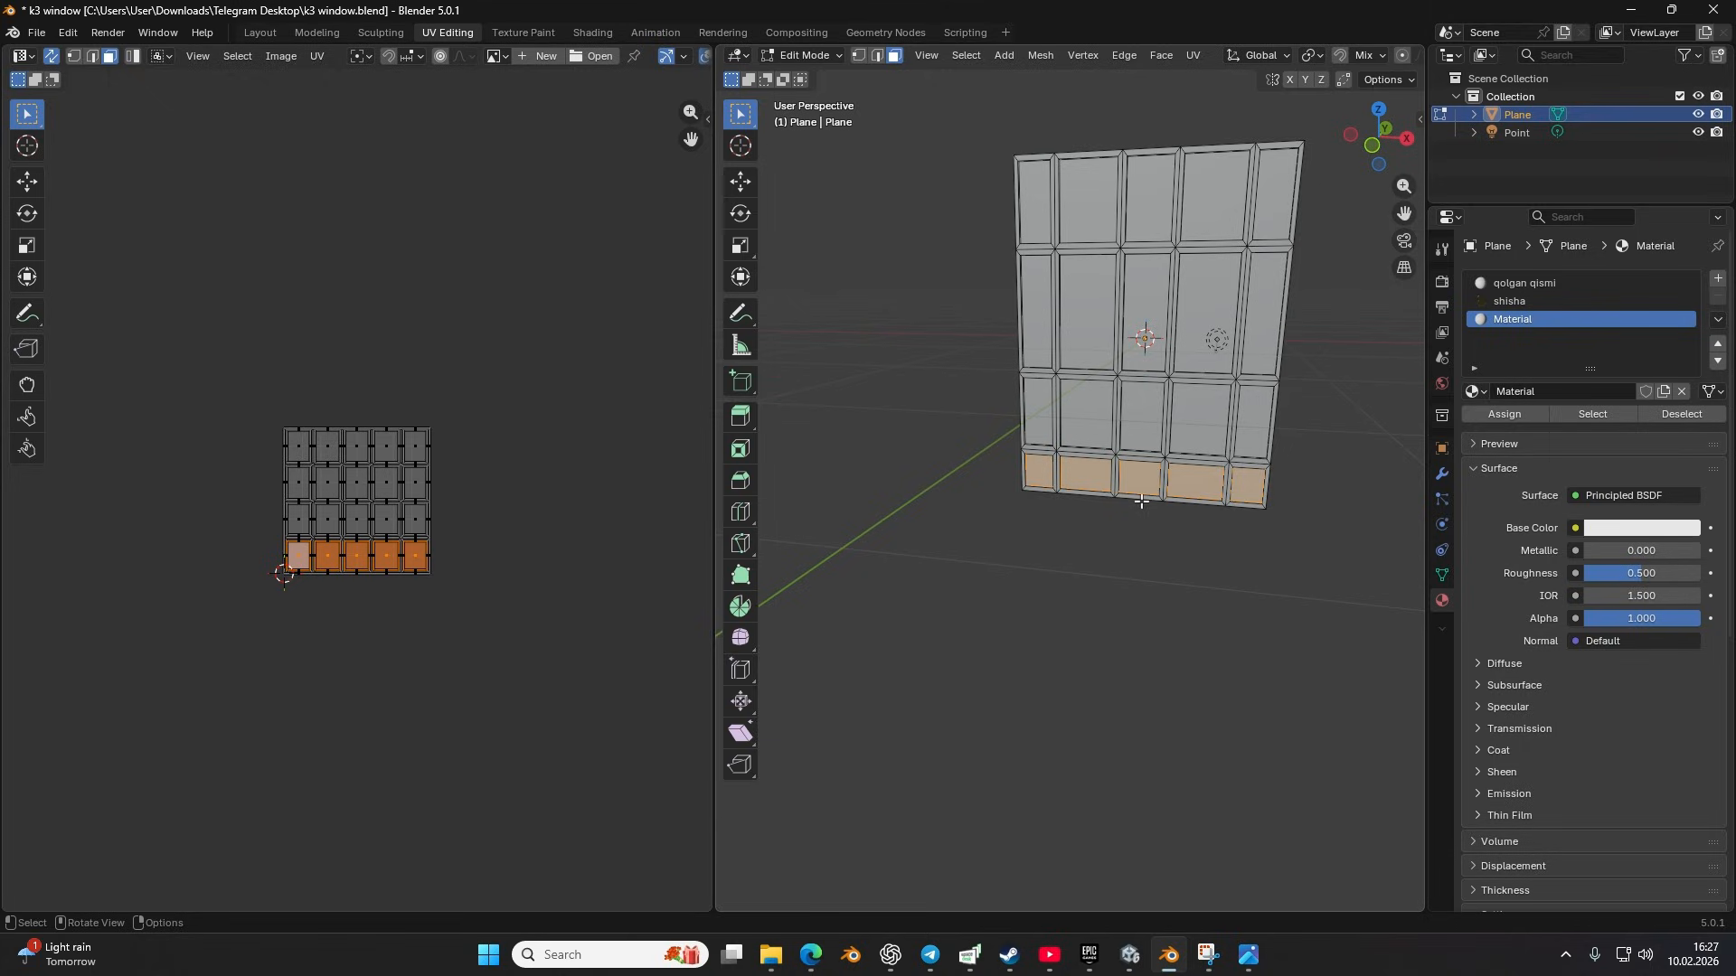
# Step: Open the Shading workspace and show the new material's settings and node tree for the window model
pyautogui.scroll(8, 1141, 501)
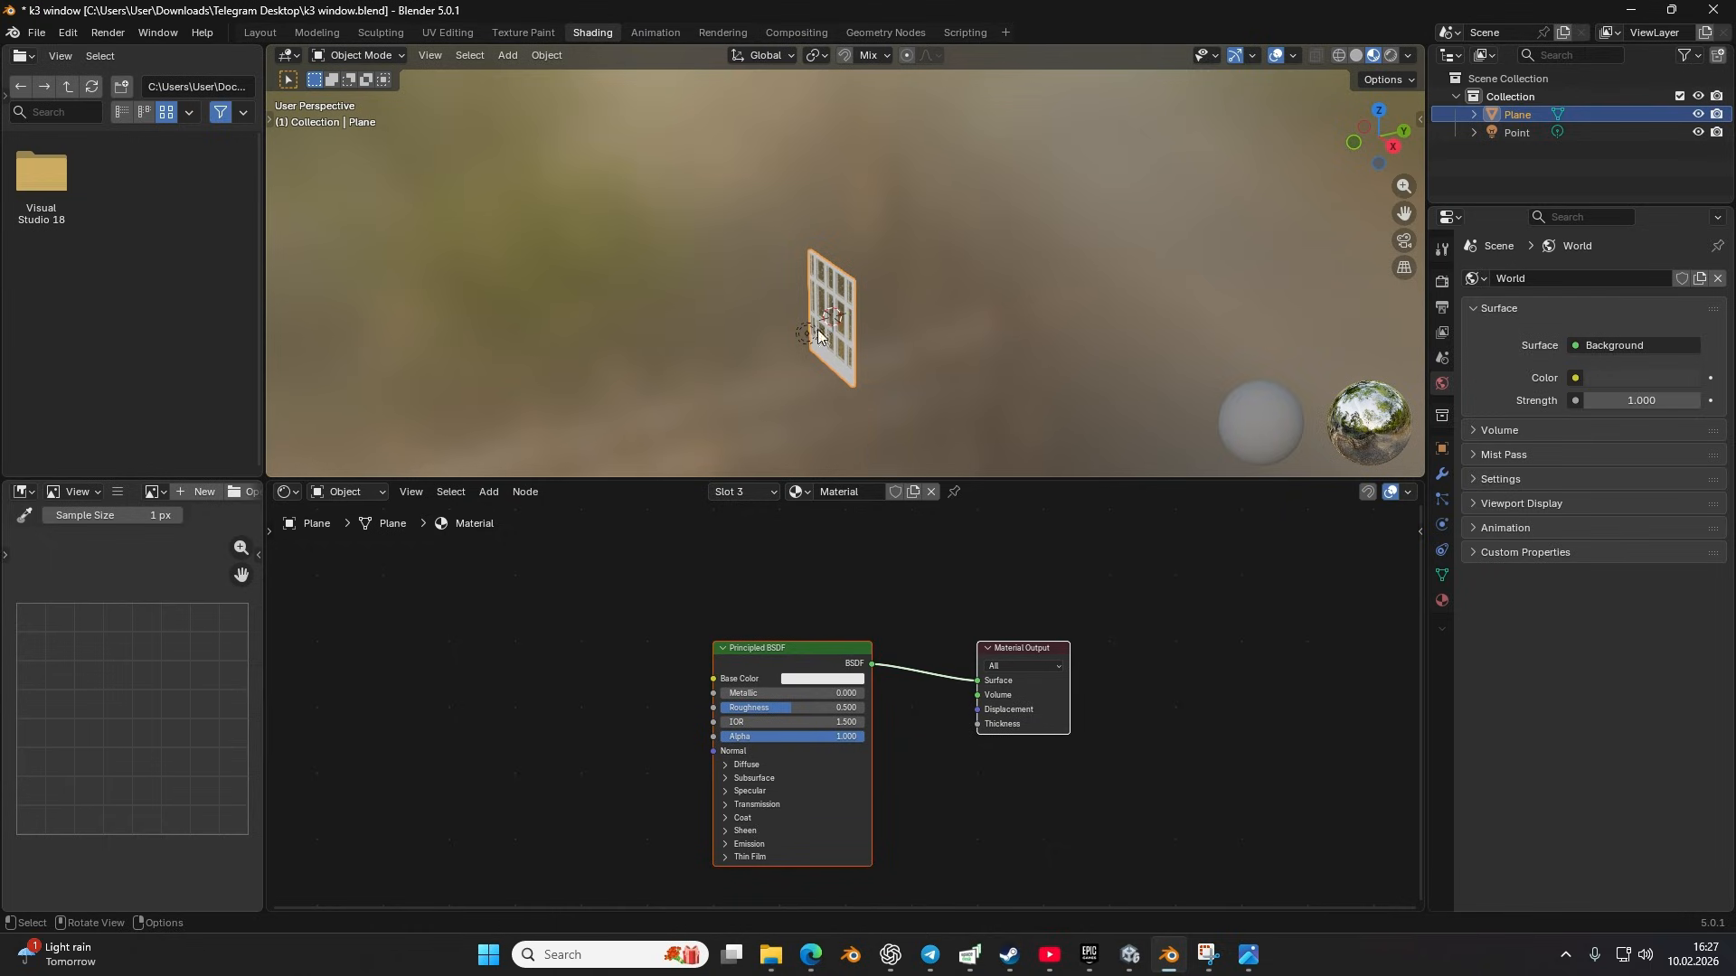
pyautogui.scroll(4, 810, 353)
pyautogui.moveTo(810, 354); pyautogui.dragTo(951, 351)
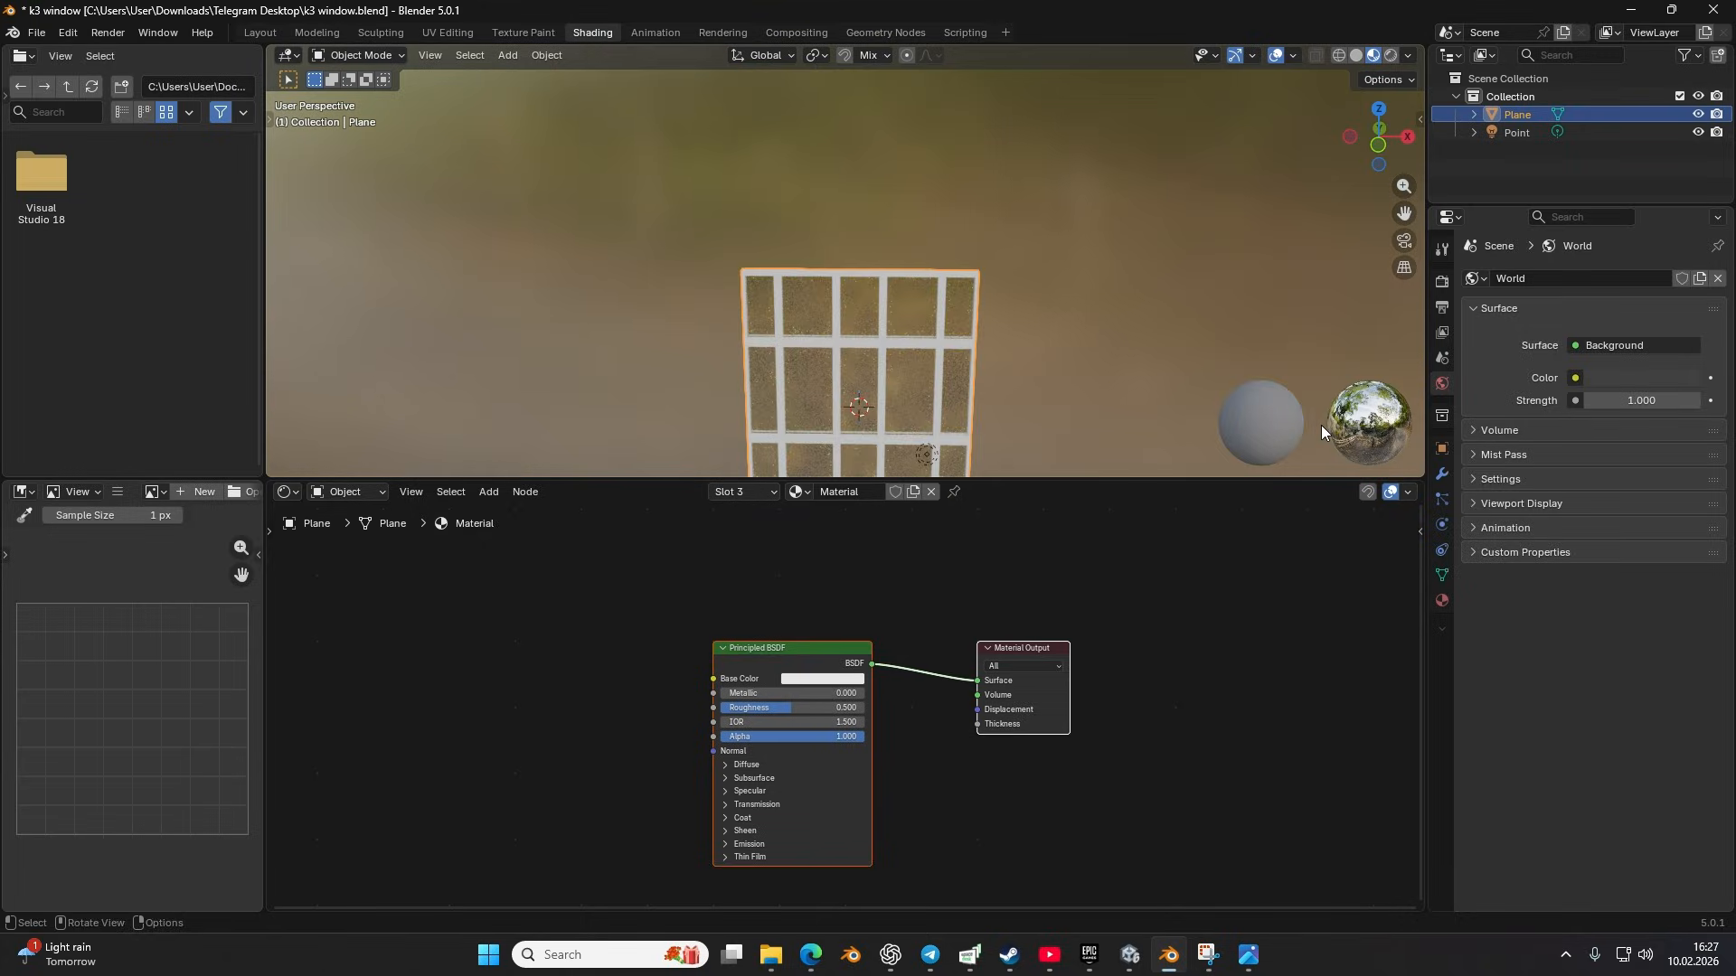
pyautogui.click(1443, 598)
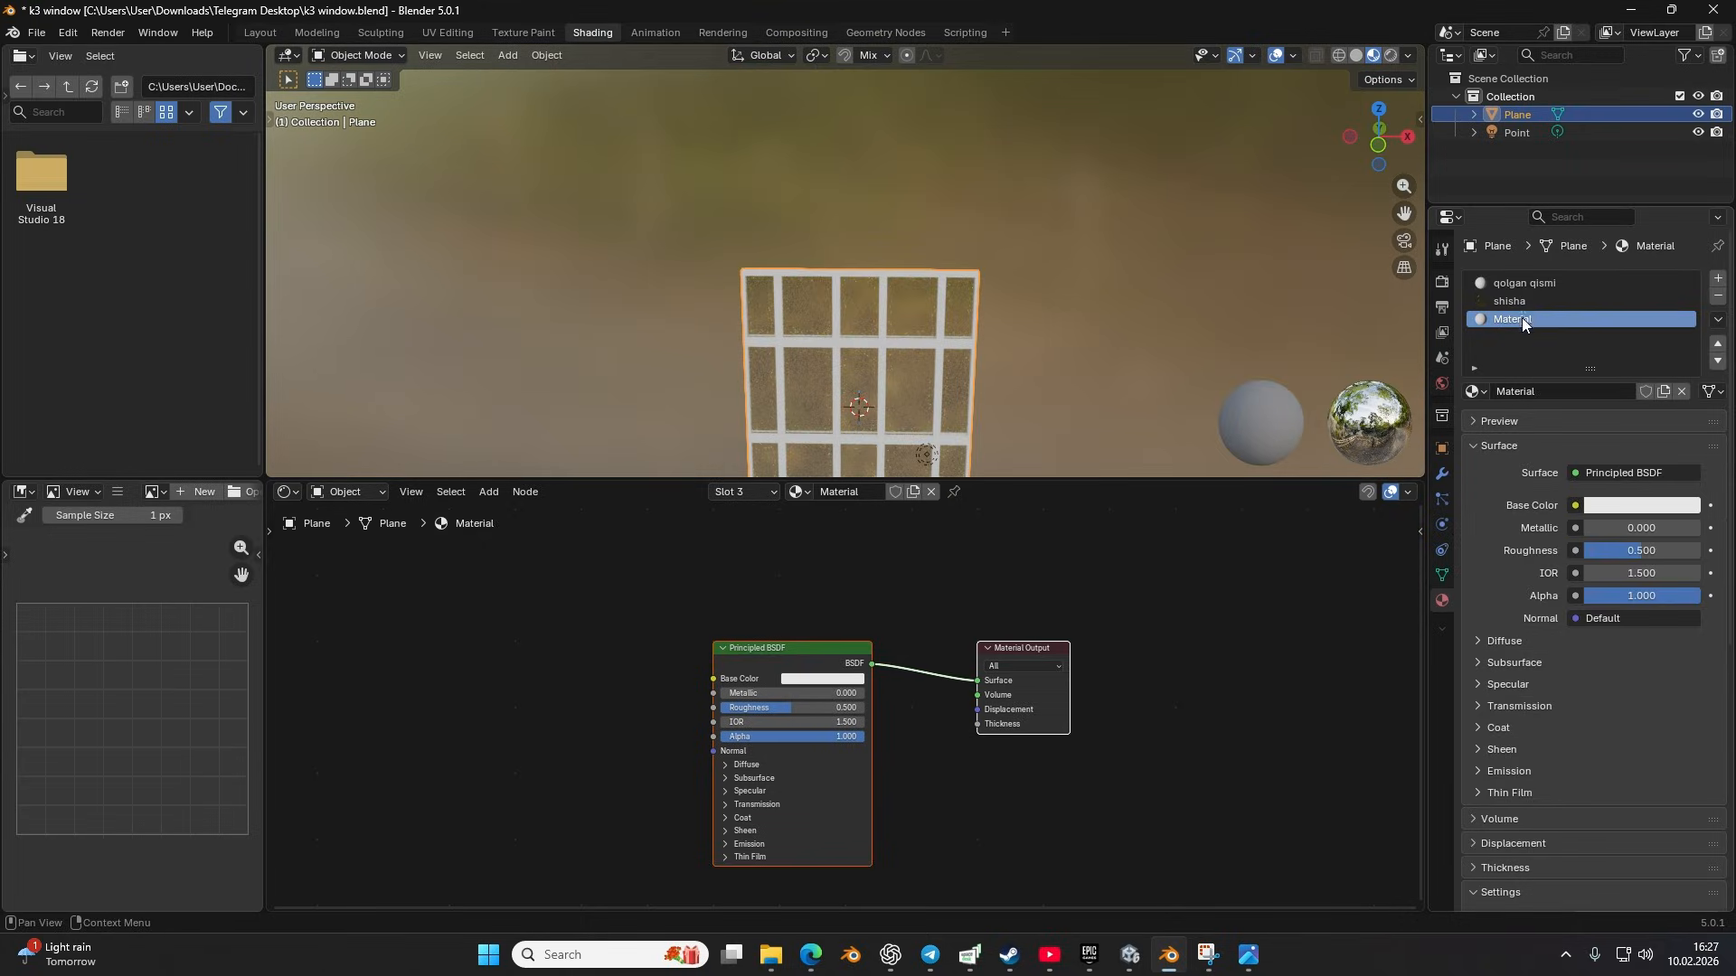
pyautogui.scroll(-4, 656, 770)
pyautogui.moveTo(664, 716); pyautogui.dragTo(721, 707)
pyautogui.scroll(4, 743, 674)
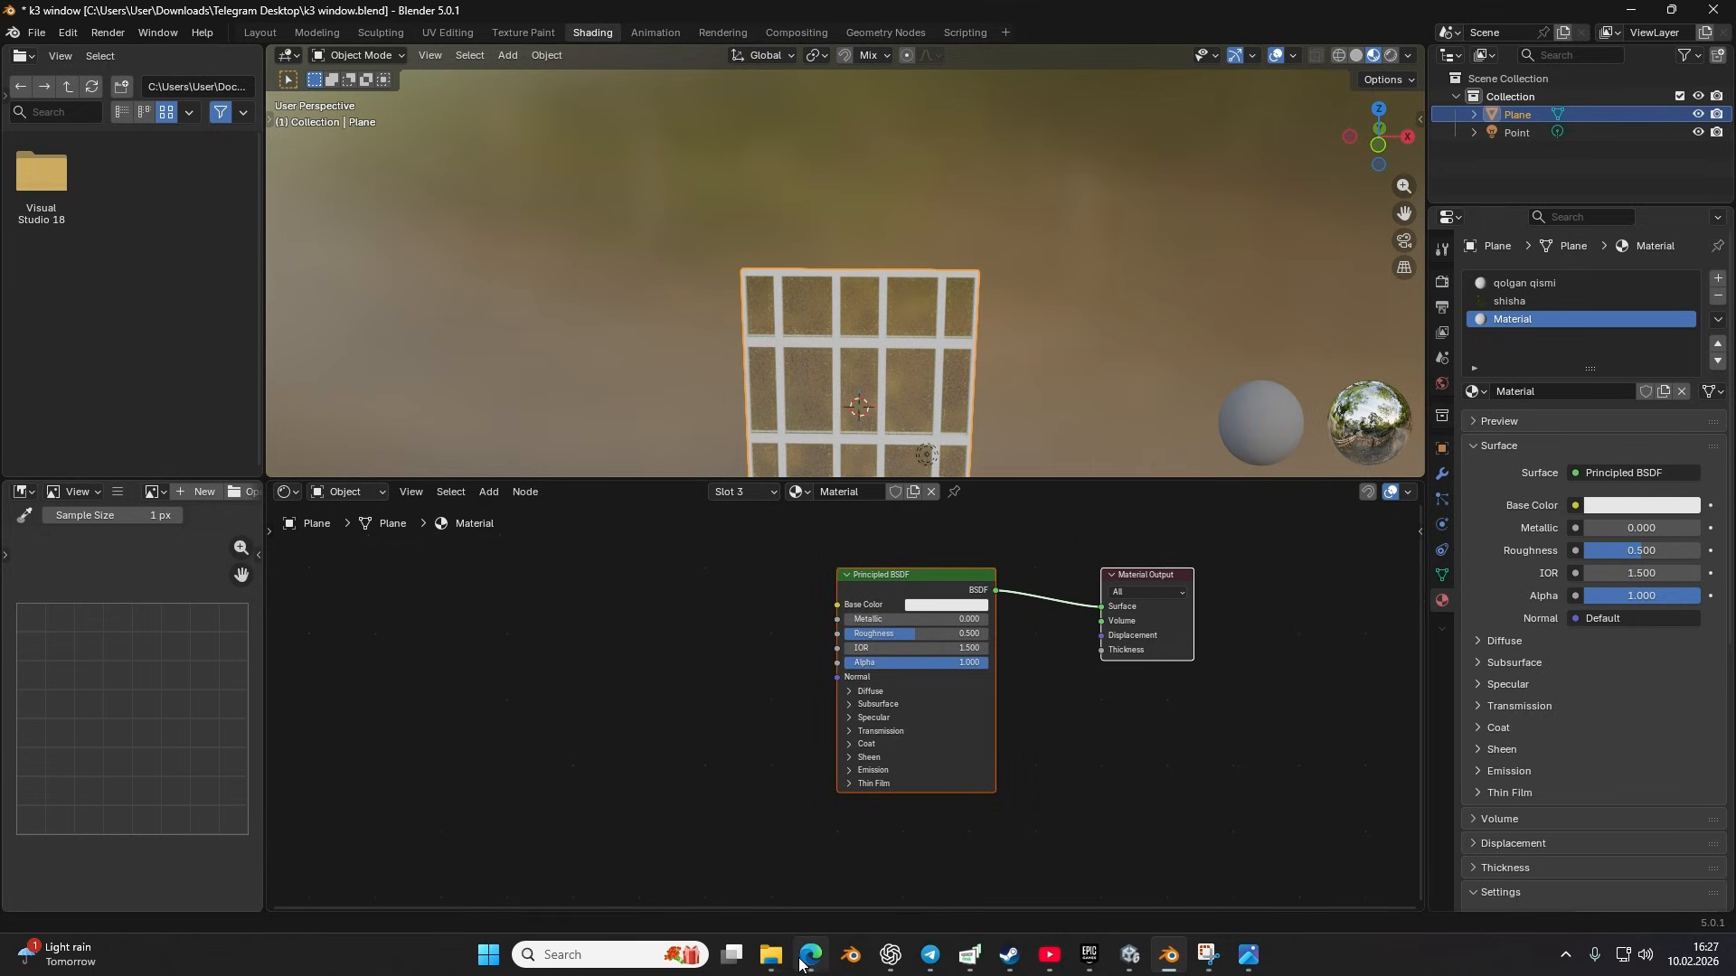
# Step: Switch to File Explorer and select the test1 PNG in the Downloads folder
pyautogui.moveTo(784, 963)
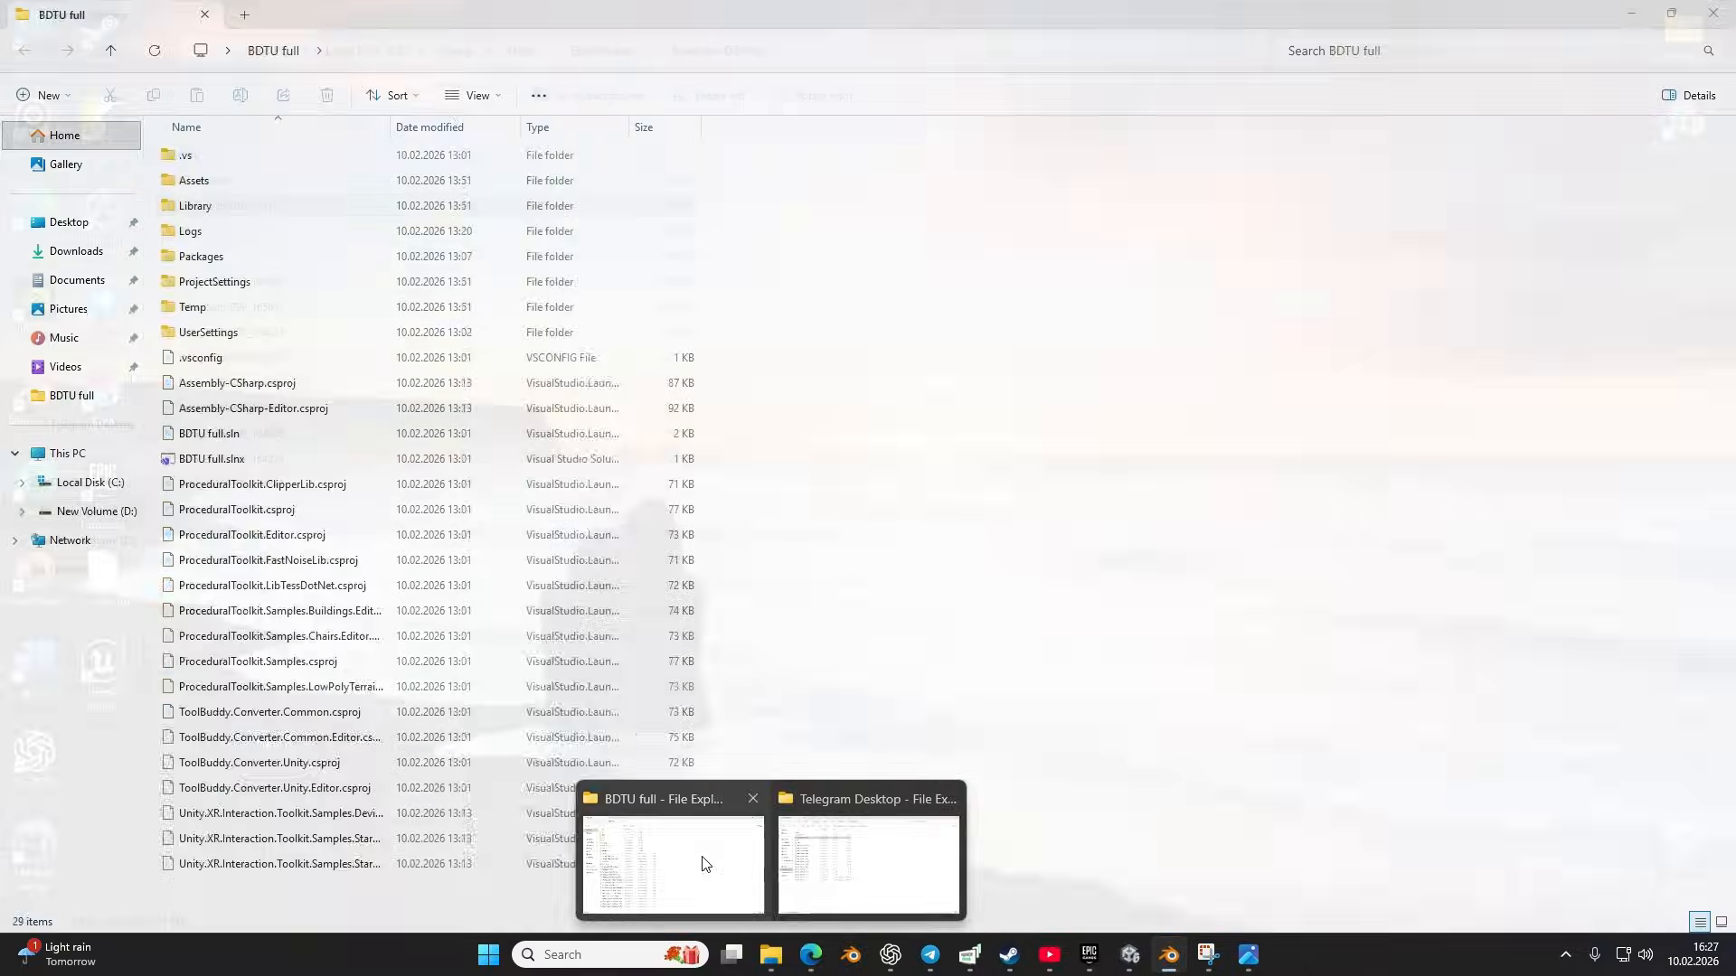
pyautogui.click(701, 866)
pyautogui.click(91, 250)
pyautogui.click(242, 182)
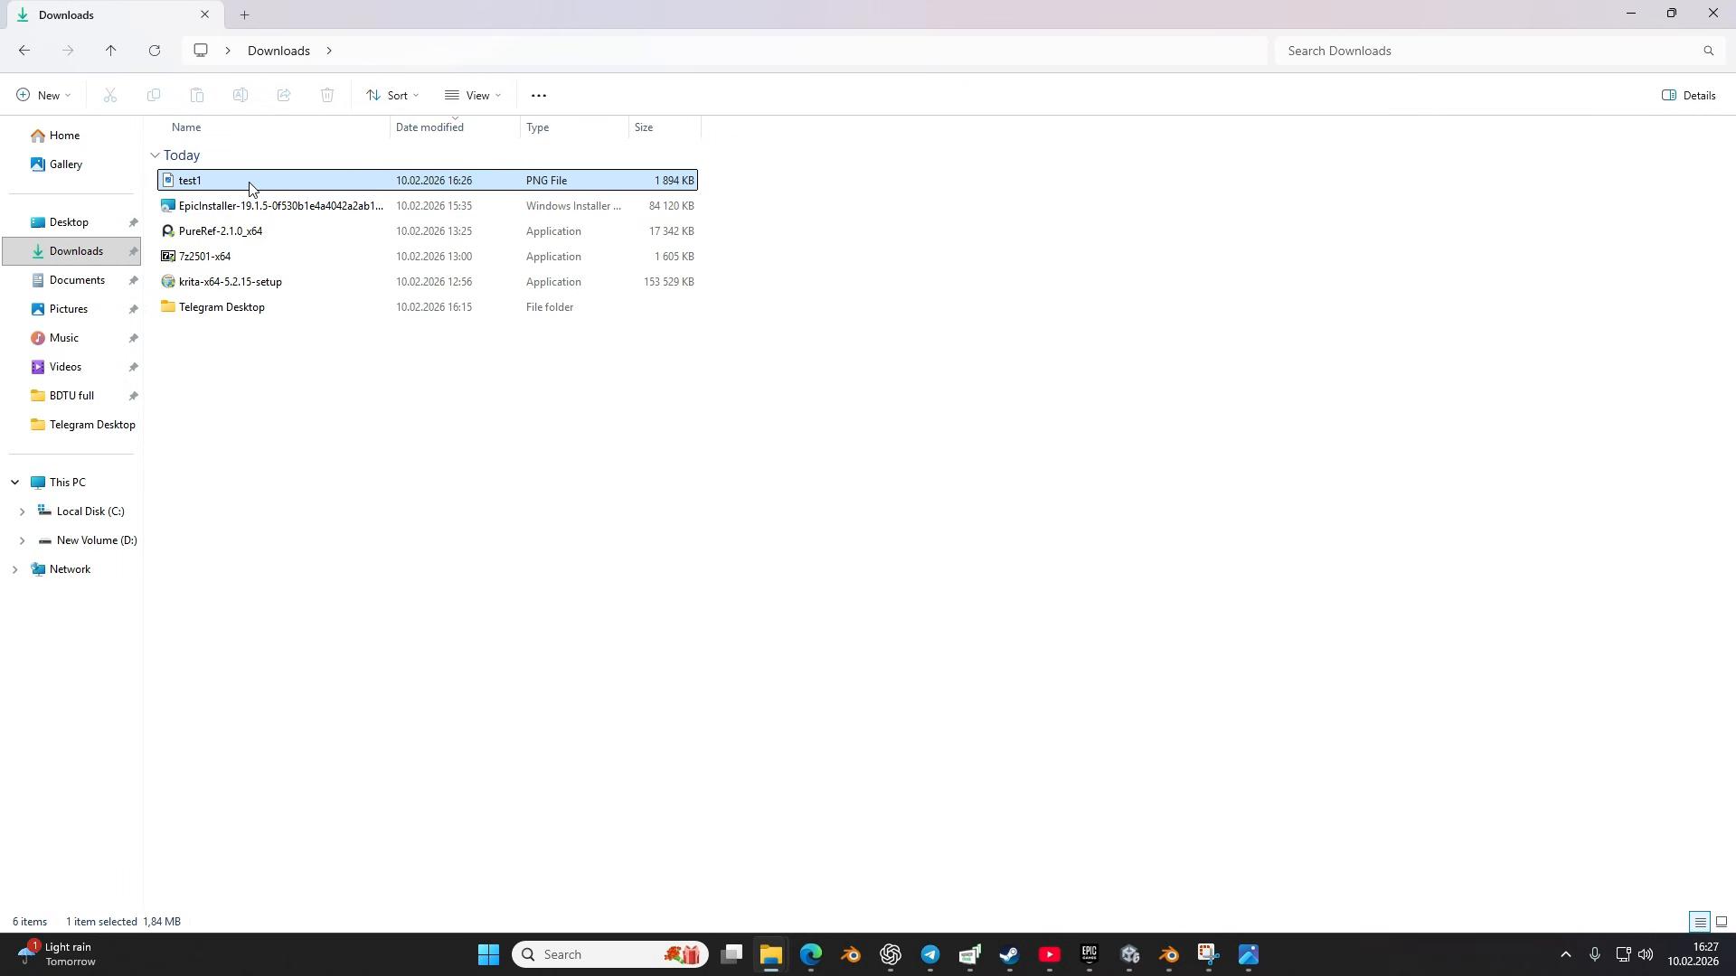
# Step: Bring the test1 PNG into Blender's node tree as an image texture and connect its Color to the Principled BSDF's Base Color
pyautogui.moveTo(215, 190); pyautogui.dragTo(1119, 913)
pyautogui.moveTo(620, 634); pyautogui.dragTo(624, 636)
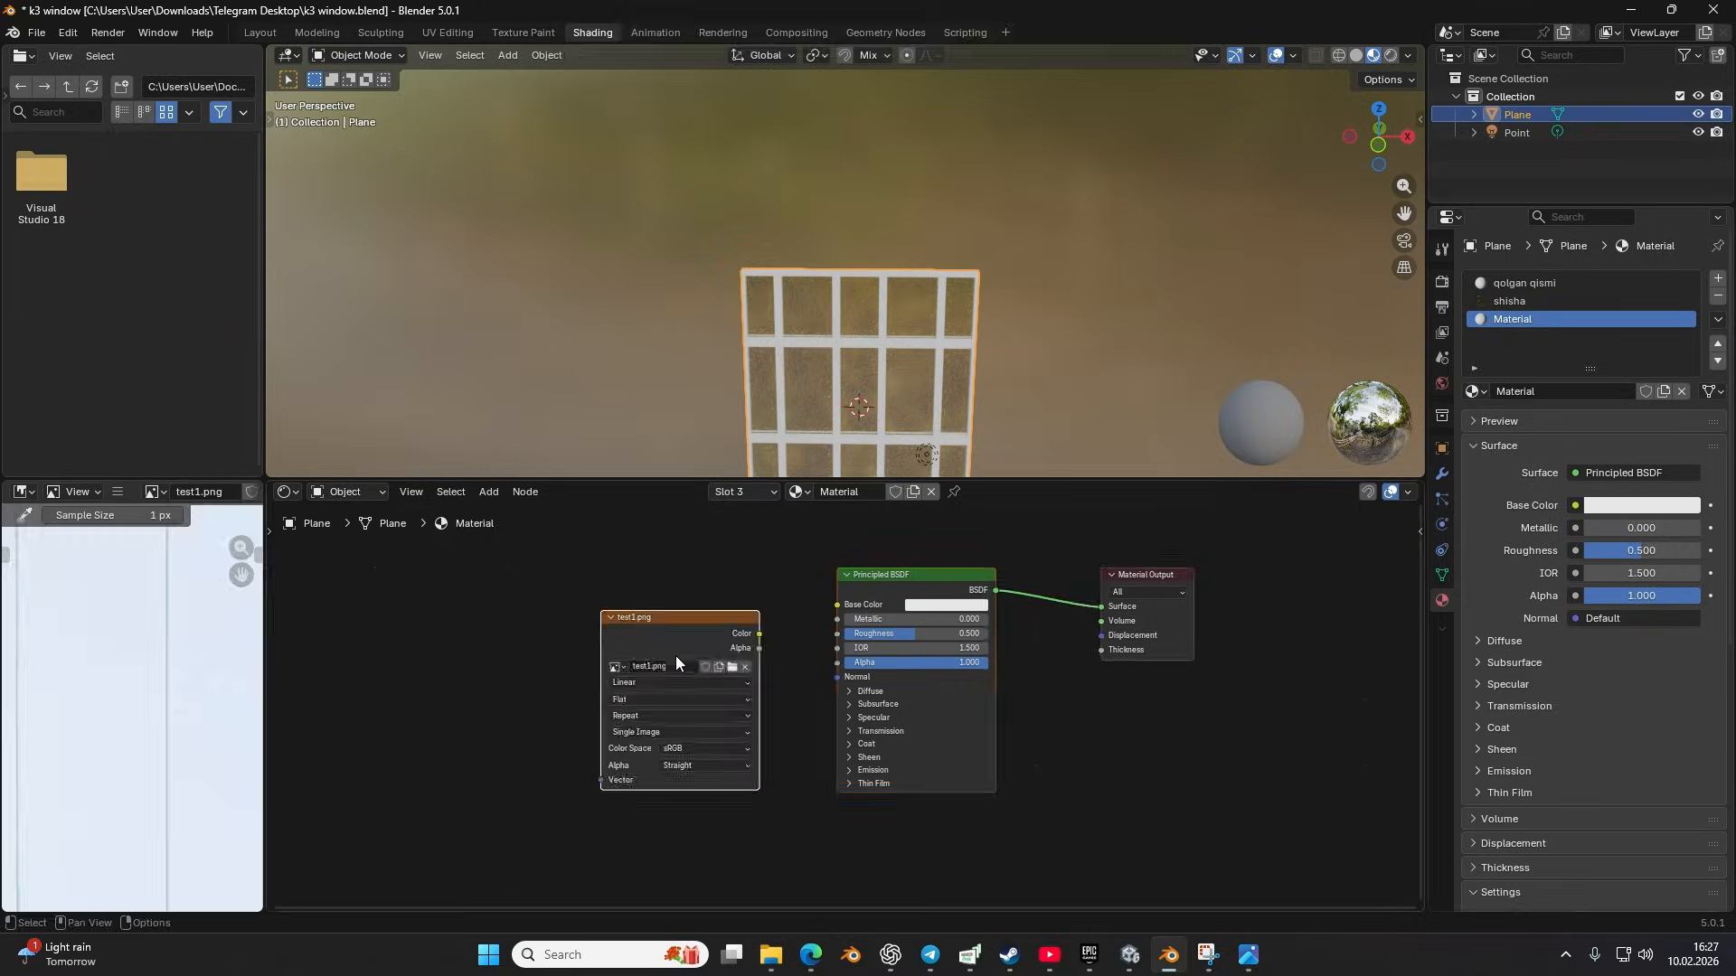
pyautogui.scroll(2, 699, 651)
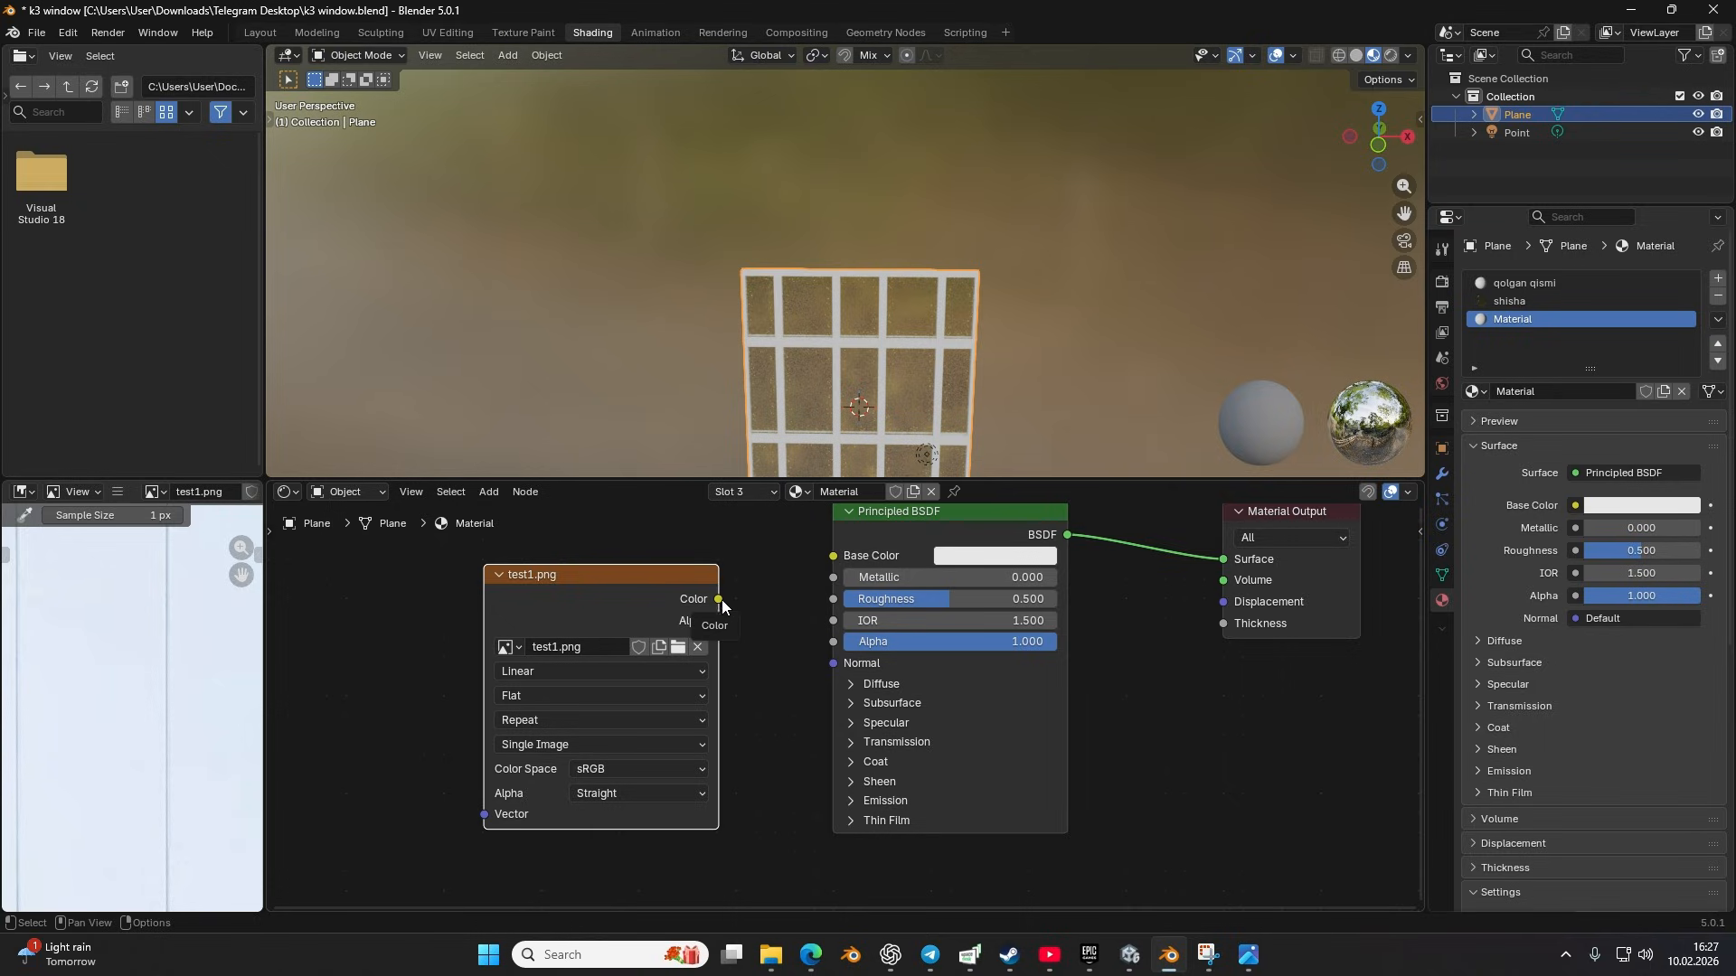
pyautogui.moveTo(719, 600); pyautogui.dragTo(830, 562)
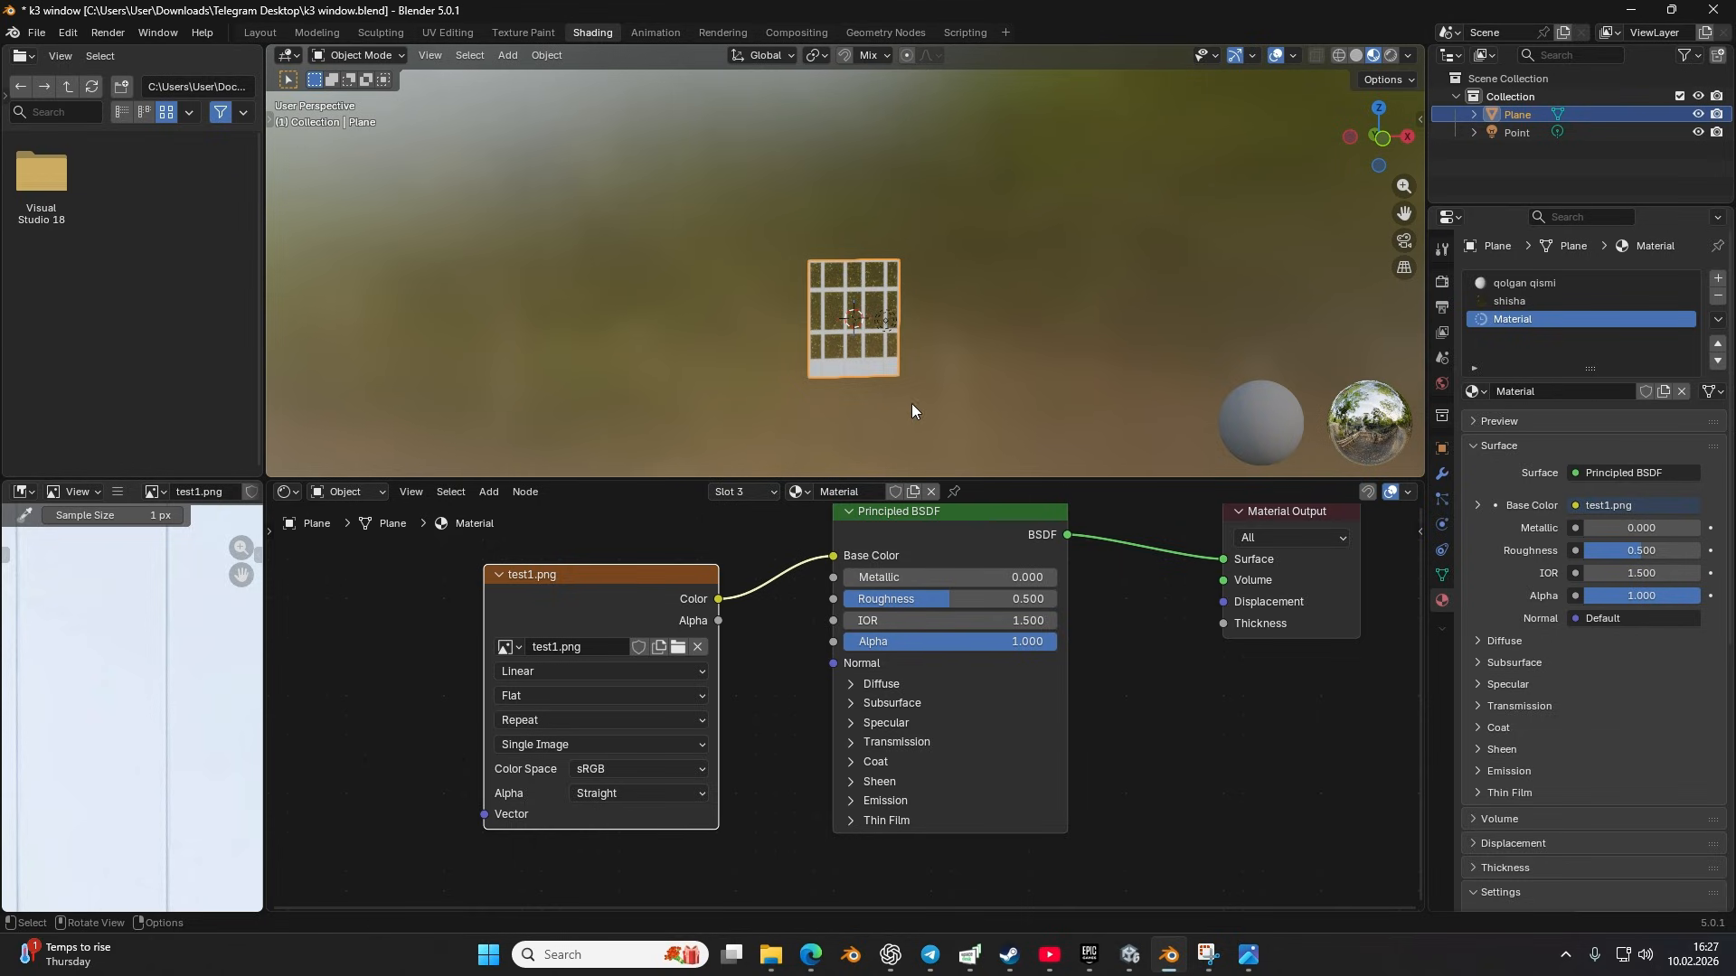
# Step: Examine how the slatted texture sits on the window's bottom panels and compare it with the whole test1.png image
pyautogui.moveTo(895, 402); pyautogui.dragTo(843, 330)
pyautogui.scroll(6, 845, 291)
pyautogui.scroll(5, 853, 317)
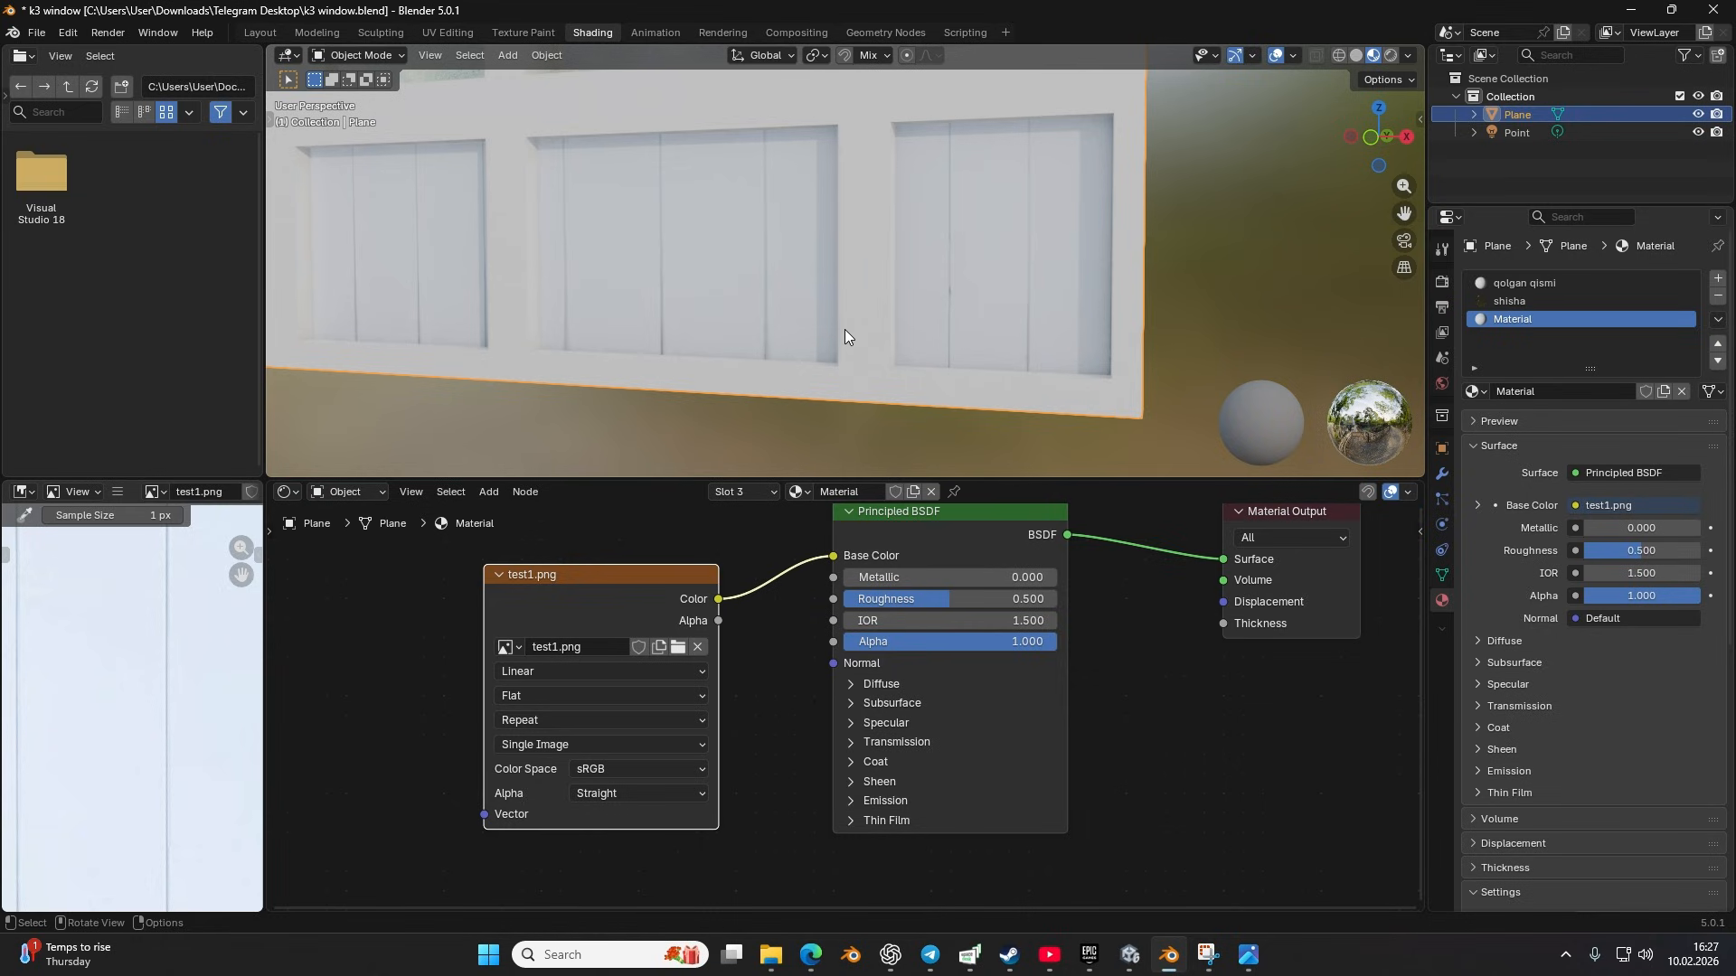
pyautogui.scroll(-5, 849, 329)
pyautogui.moveTo(805, 284)
pyautogui.mouseDown()
pyautogui.moveTo(814, 264)
pyautogui.moveTo(1094, 275)
pyautogui.moveTo(796, 263)
pyautogui.mouseUp()
pyautogui.scroll(-1, 832, 266)
pyautogui.scroll(5, 827, 259)
pyautogui.scroll(-7, 146, 643)
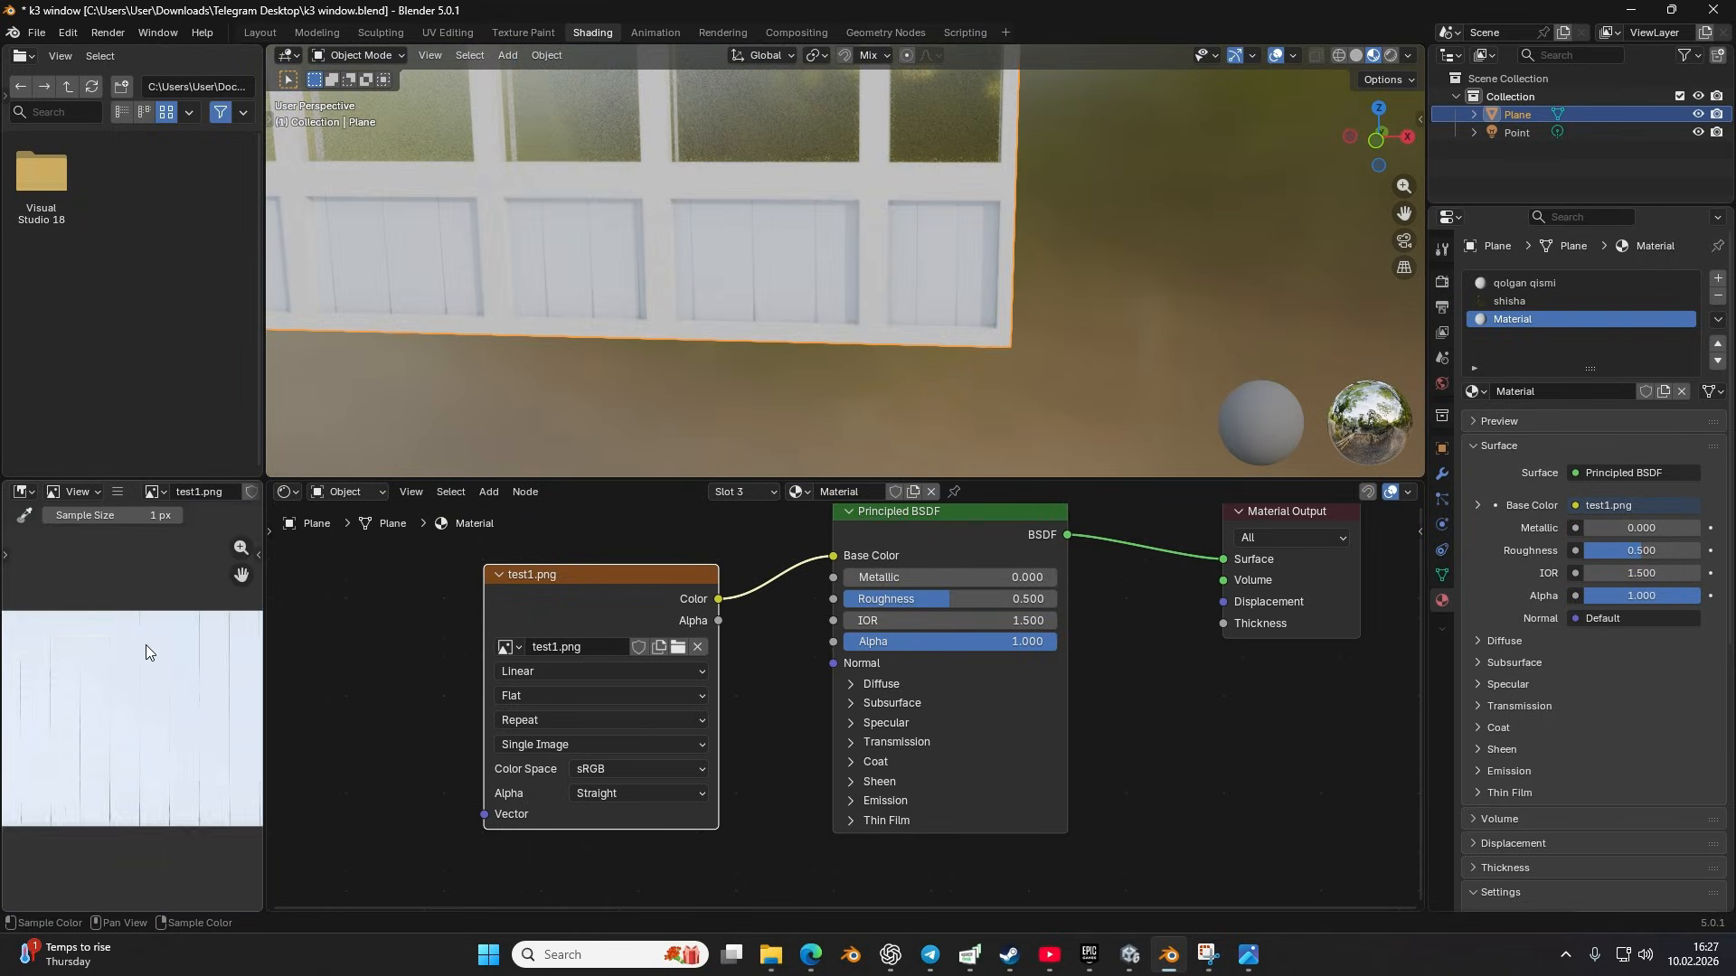
pyautogui.scroll(-3, 145, 644)
pyautogui.scroll(-4, 394, 643)
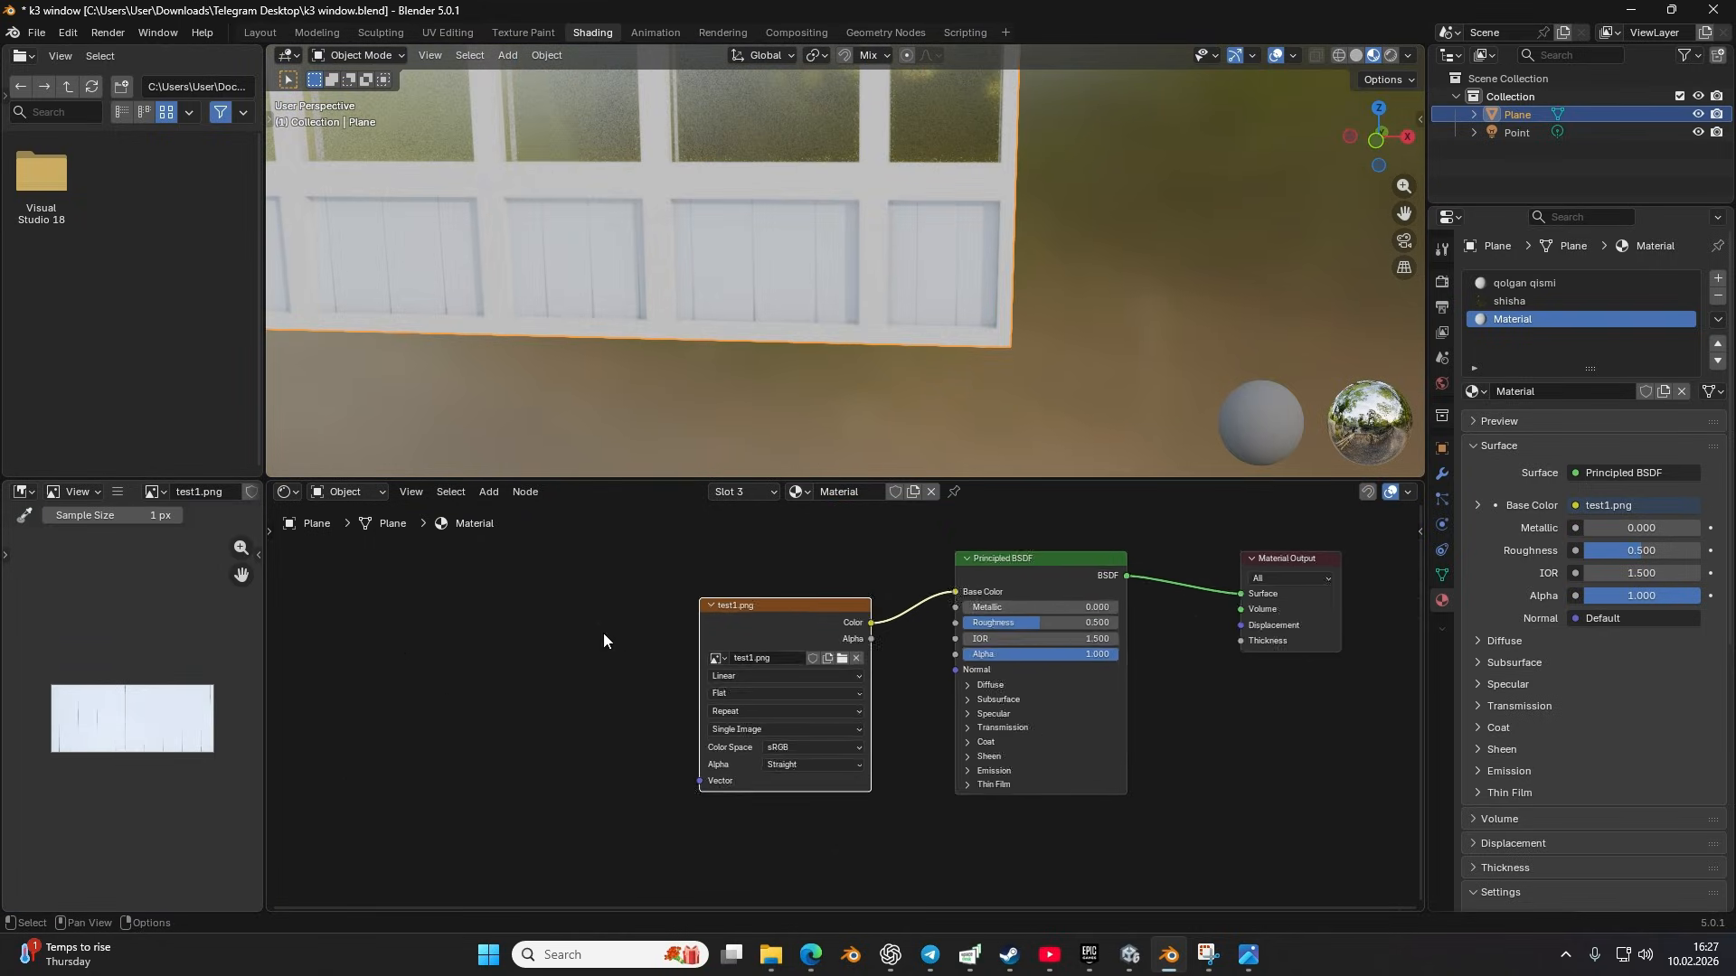
# Step: Add a Texture Coordinate node ahead of the test1.png image texture, leaving room between the two
pyautogui.scroll(-1, 601, 633)
pyautogui.moveTo(548, 632); pyautogui.dragTo(674, 623)
pyautogui.scroll(1, 624, 660)
pyautogui.moveTo(494, 679); pyautogui.dragTo(528, 676)
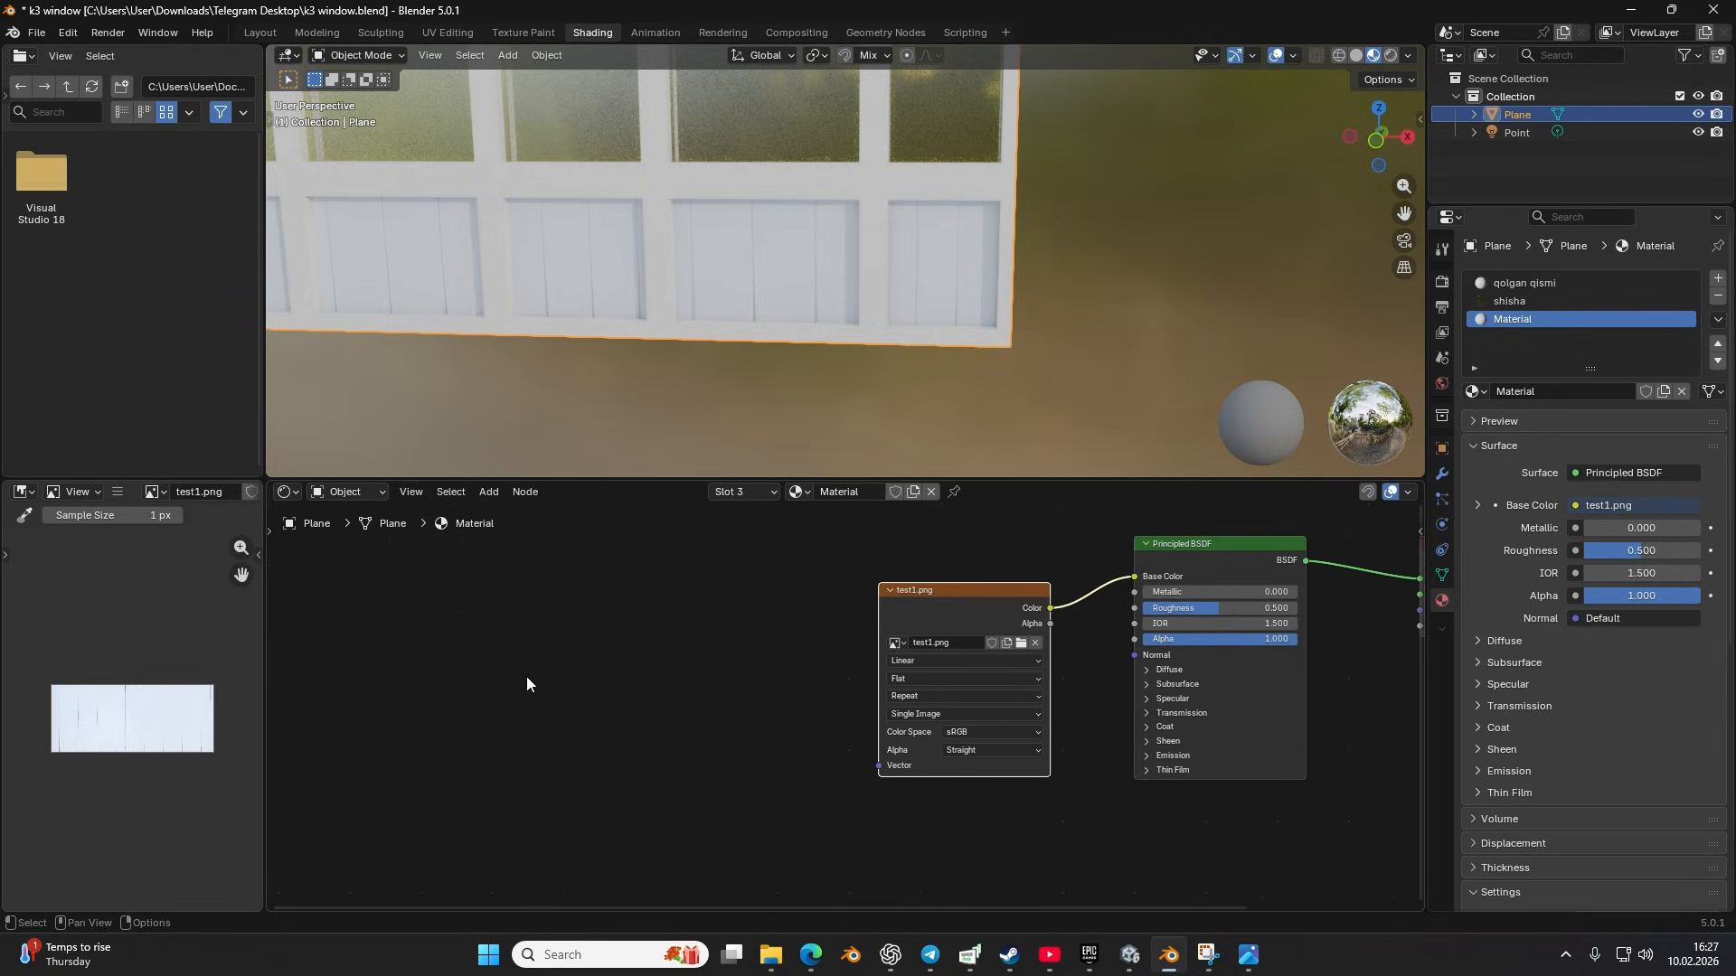
pyautogui.hotkey('shift', 'a')
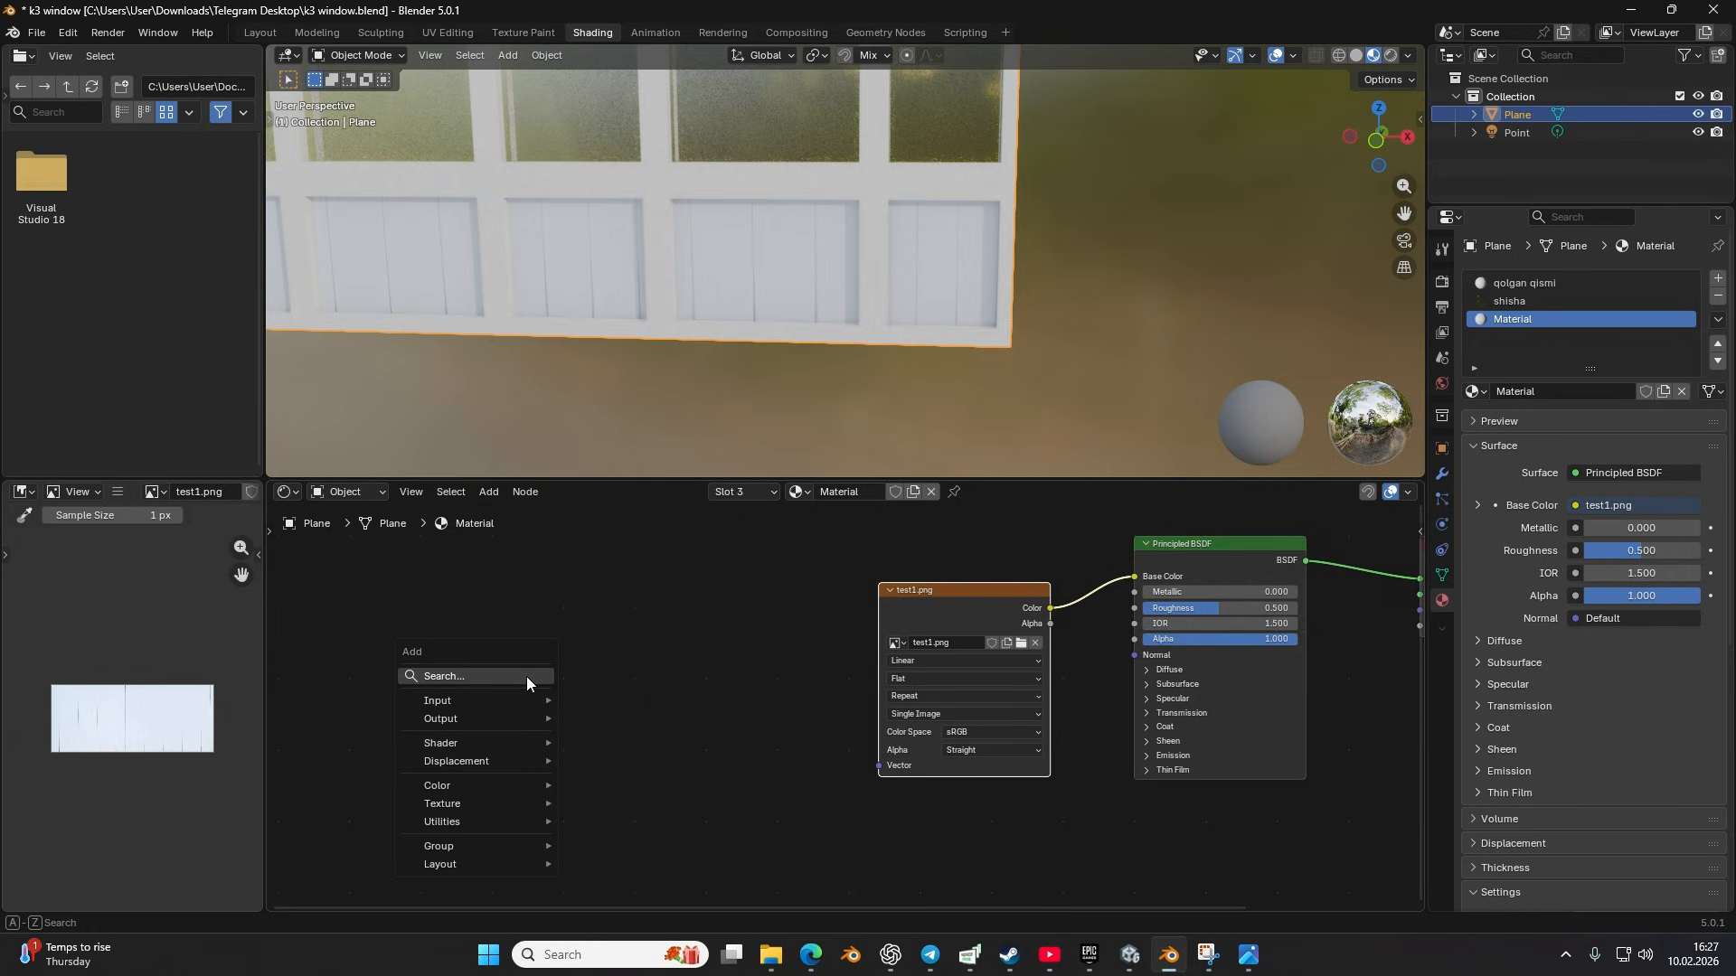
pyautogui.click(526, 676)
pyautogui.write('texture')
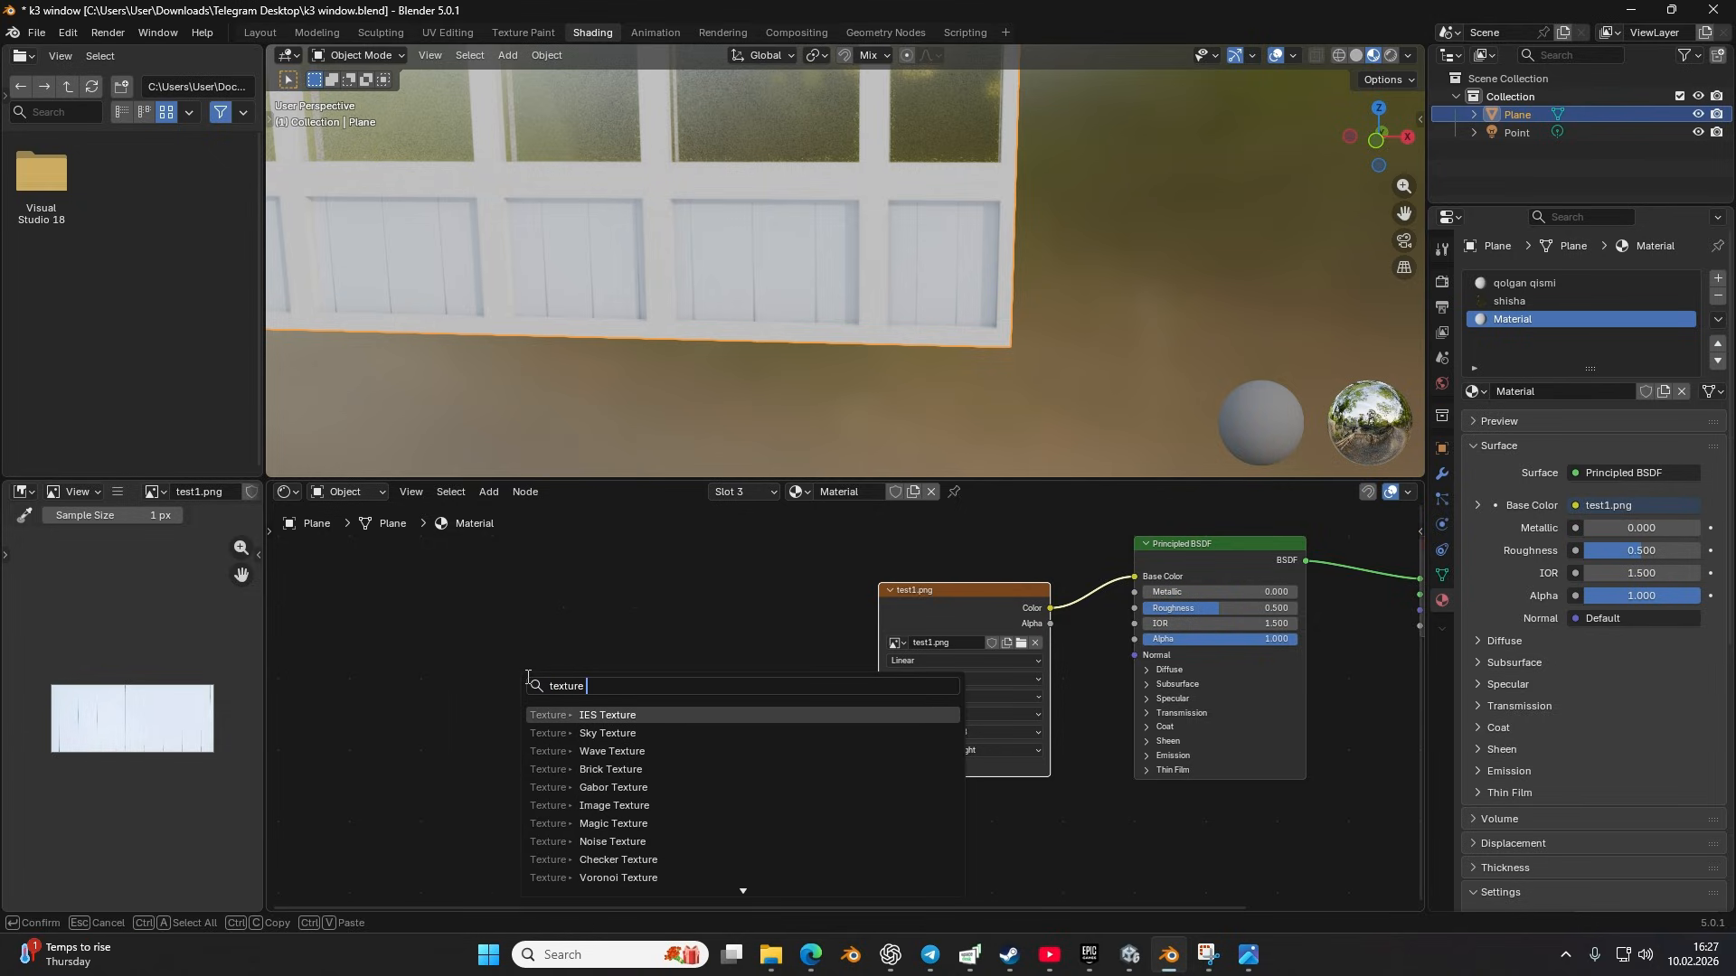
pyautogui.write(' coor')
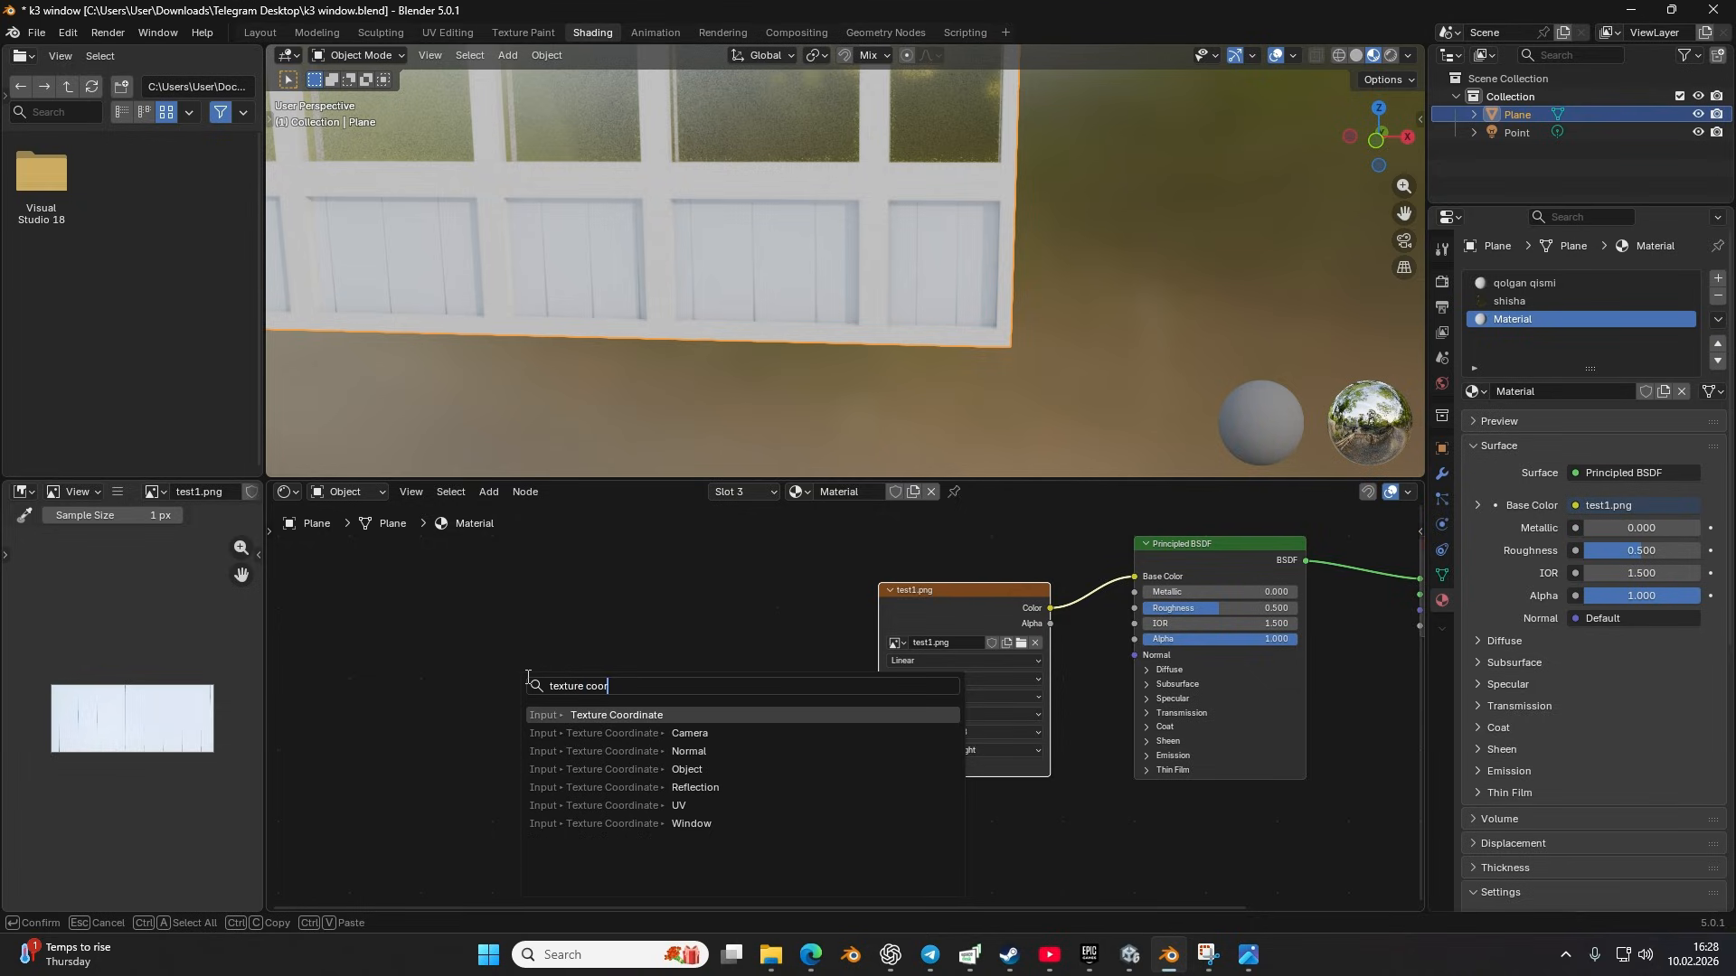
pyautogui.press('Return')
pyautogui.click(493, 648)
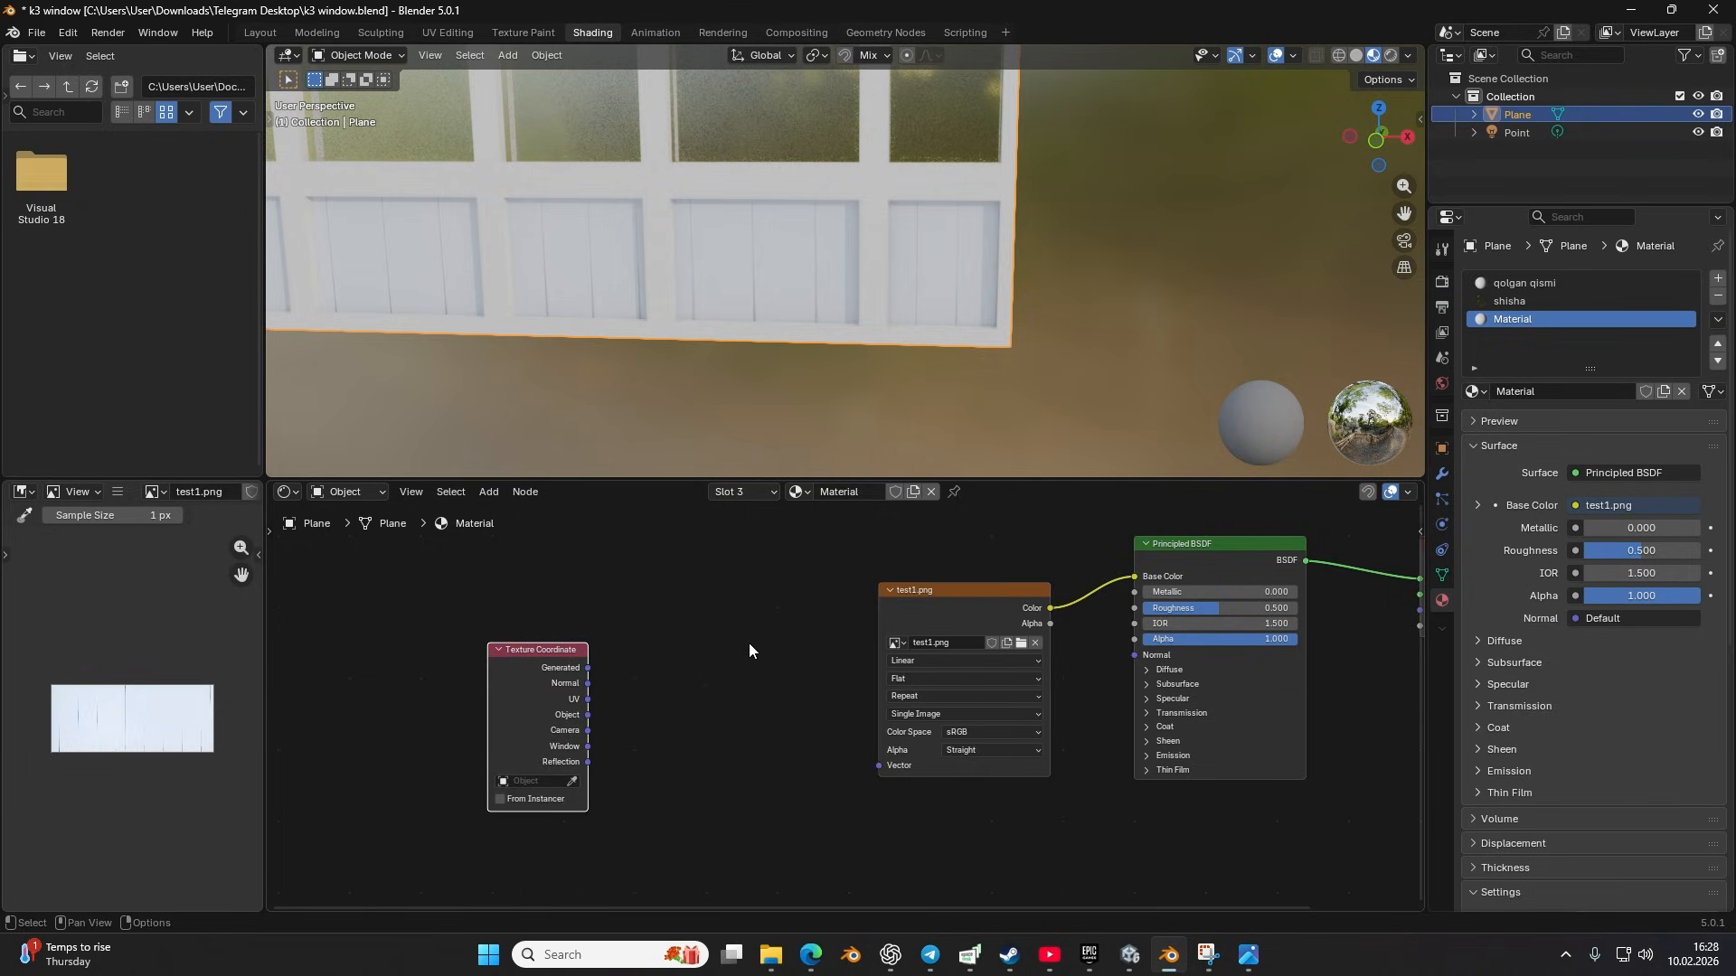
# Step: Add a Mapping node between the Texture Coordinate node and the test1.png image texture
pyautogui.hotkey('shift', 'a')
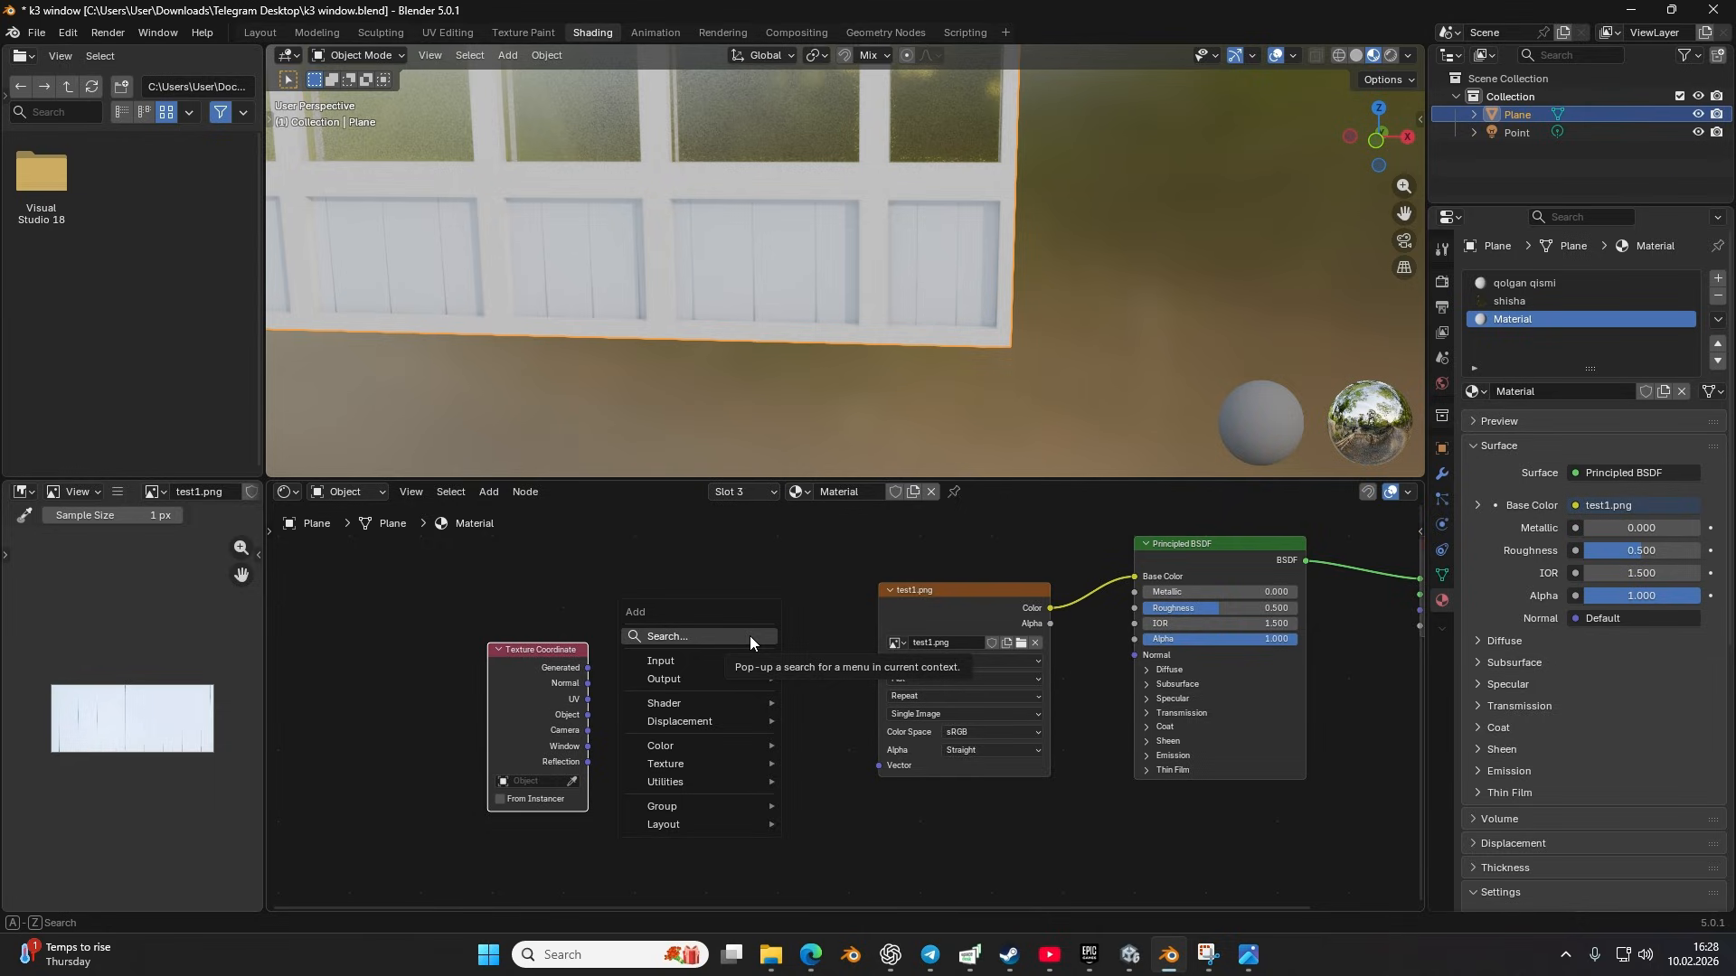
pyautogui.click(750, 636)
pyautogui.write('m')
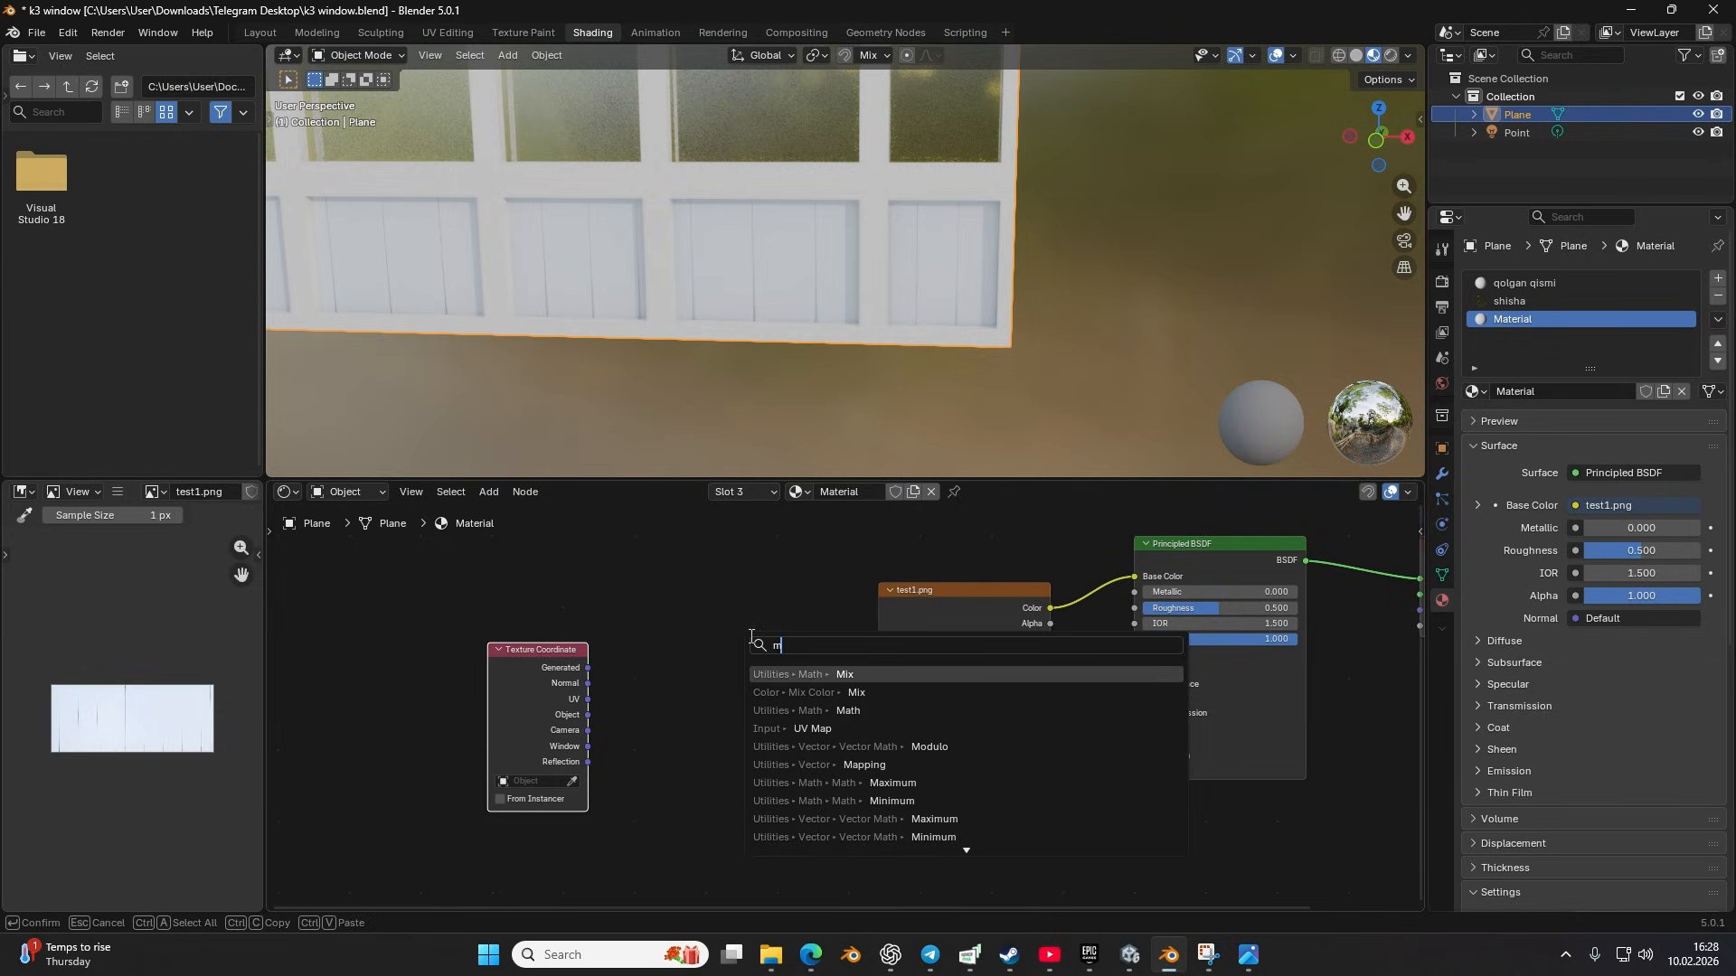
pyautogui.write('apping')
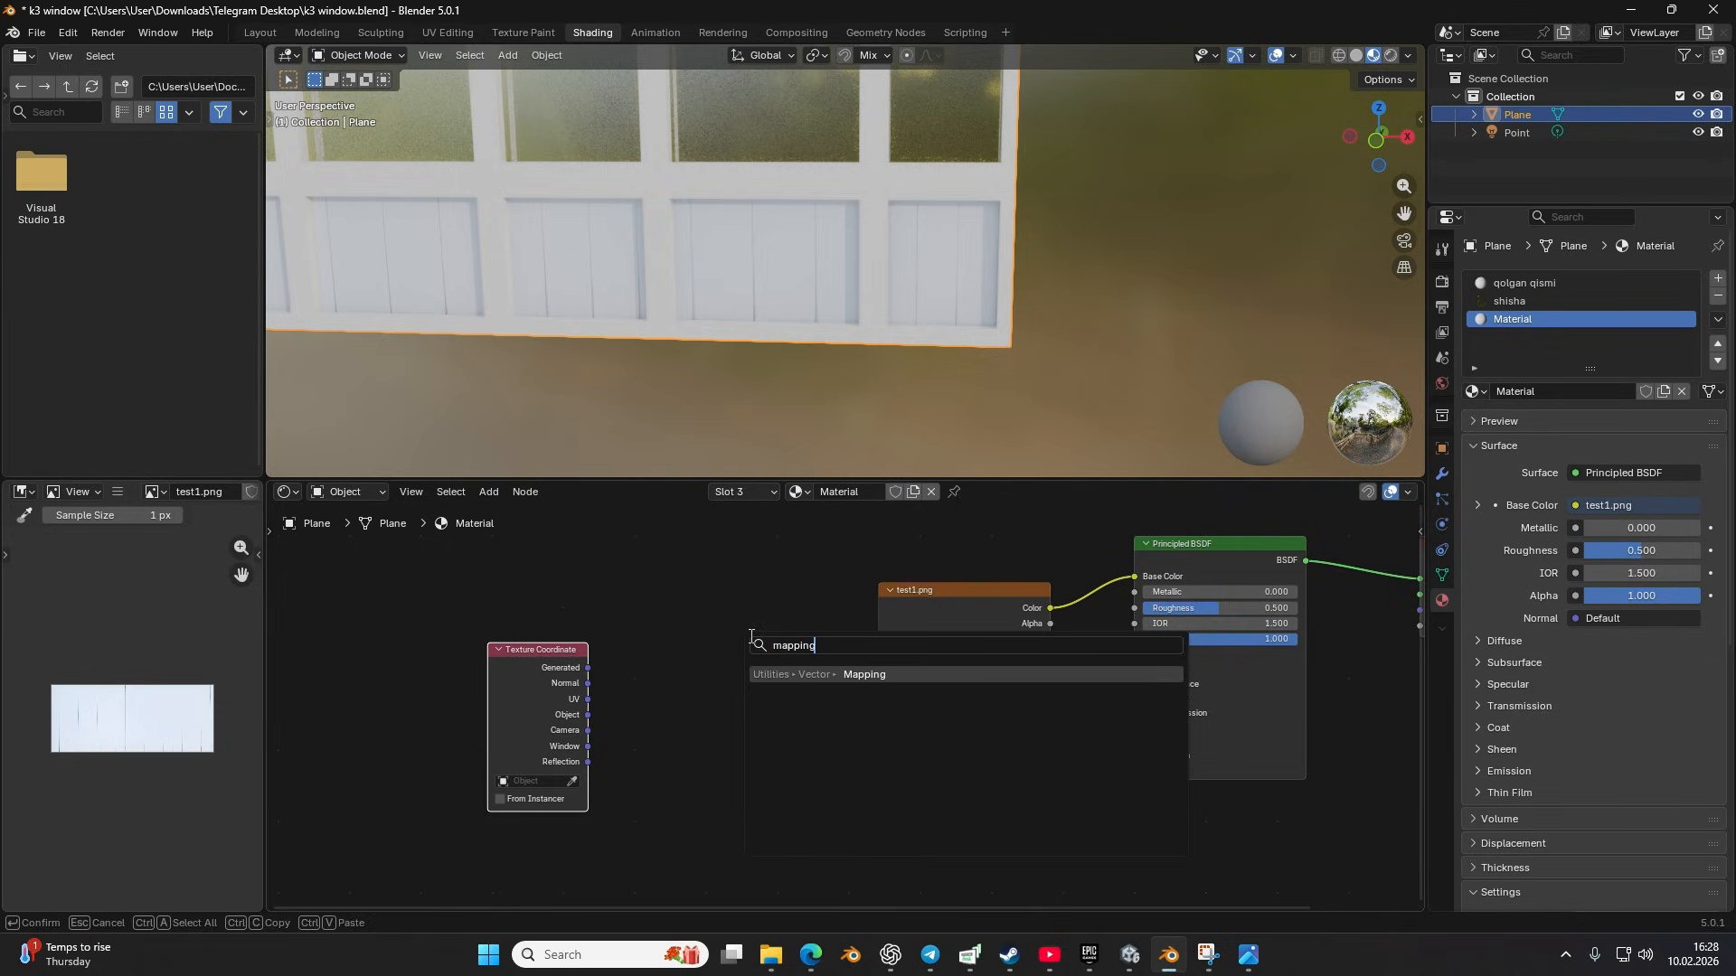
pyautogui.press('Return')
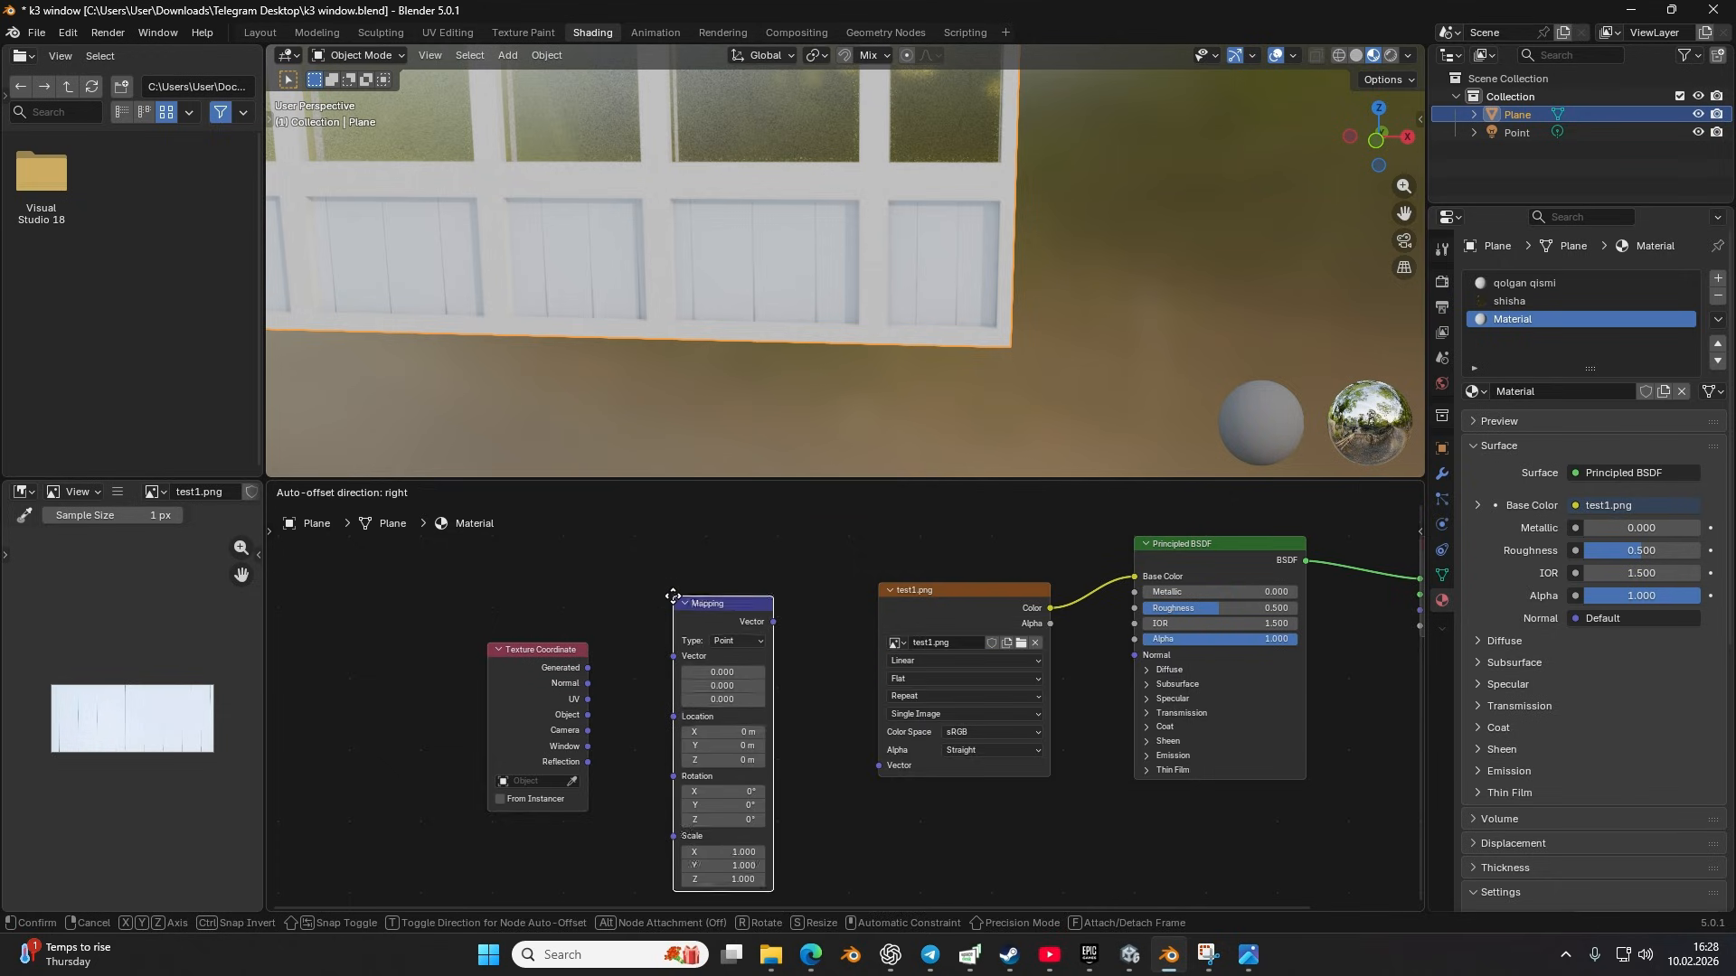
pyautogui.click(643, 643)
# Step: Connect the UV output to the Mapping node's Vector input, and the Mapping output to the image texture's Vector input
pyautogui.moveTo(584, 698); pyautogui.dragTo(661, 648)
pyautogui.moveTo(770, 609); pyautogui.dragTo(875, 767)
pyautogui.scroll(-5, 785, 313)
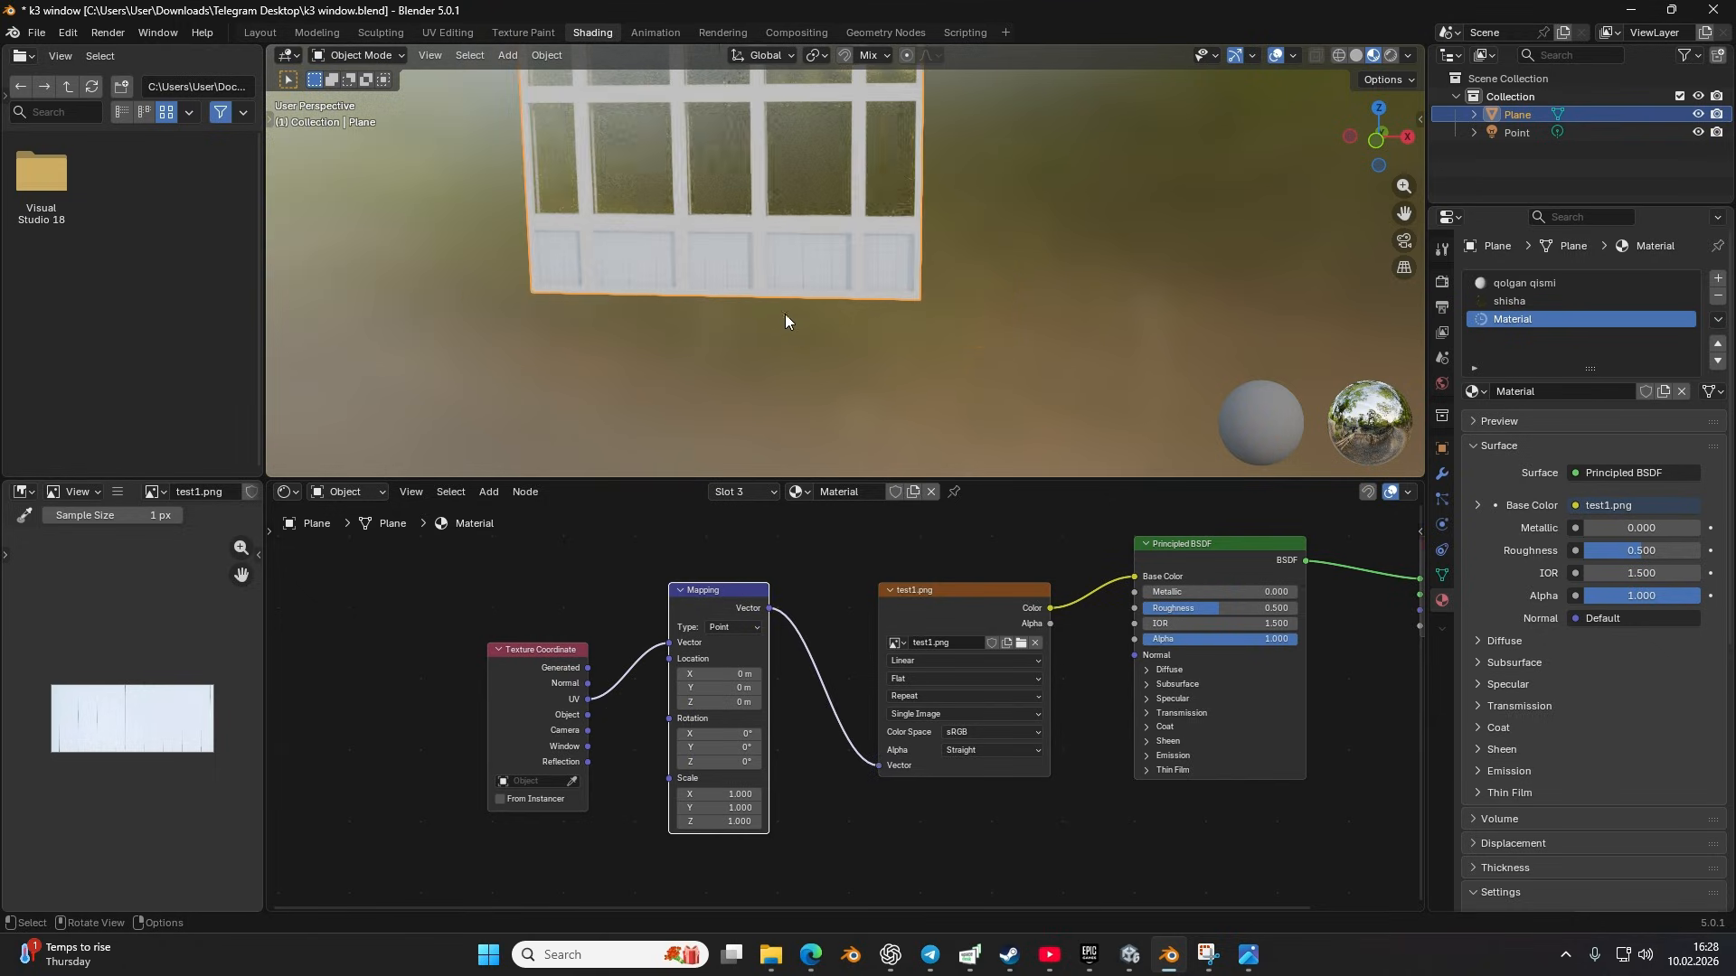
pyautogui.scroll(4, 814, 295)
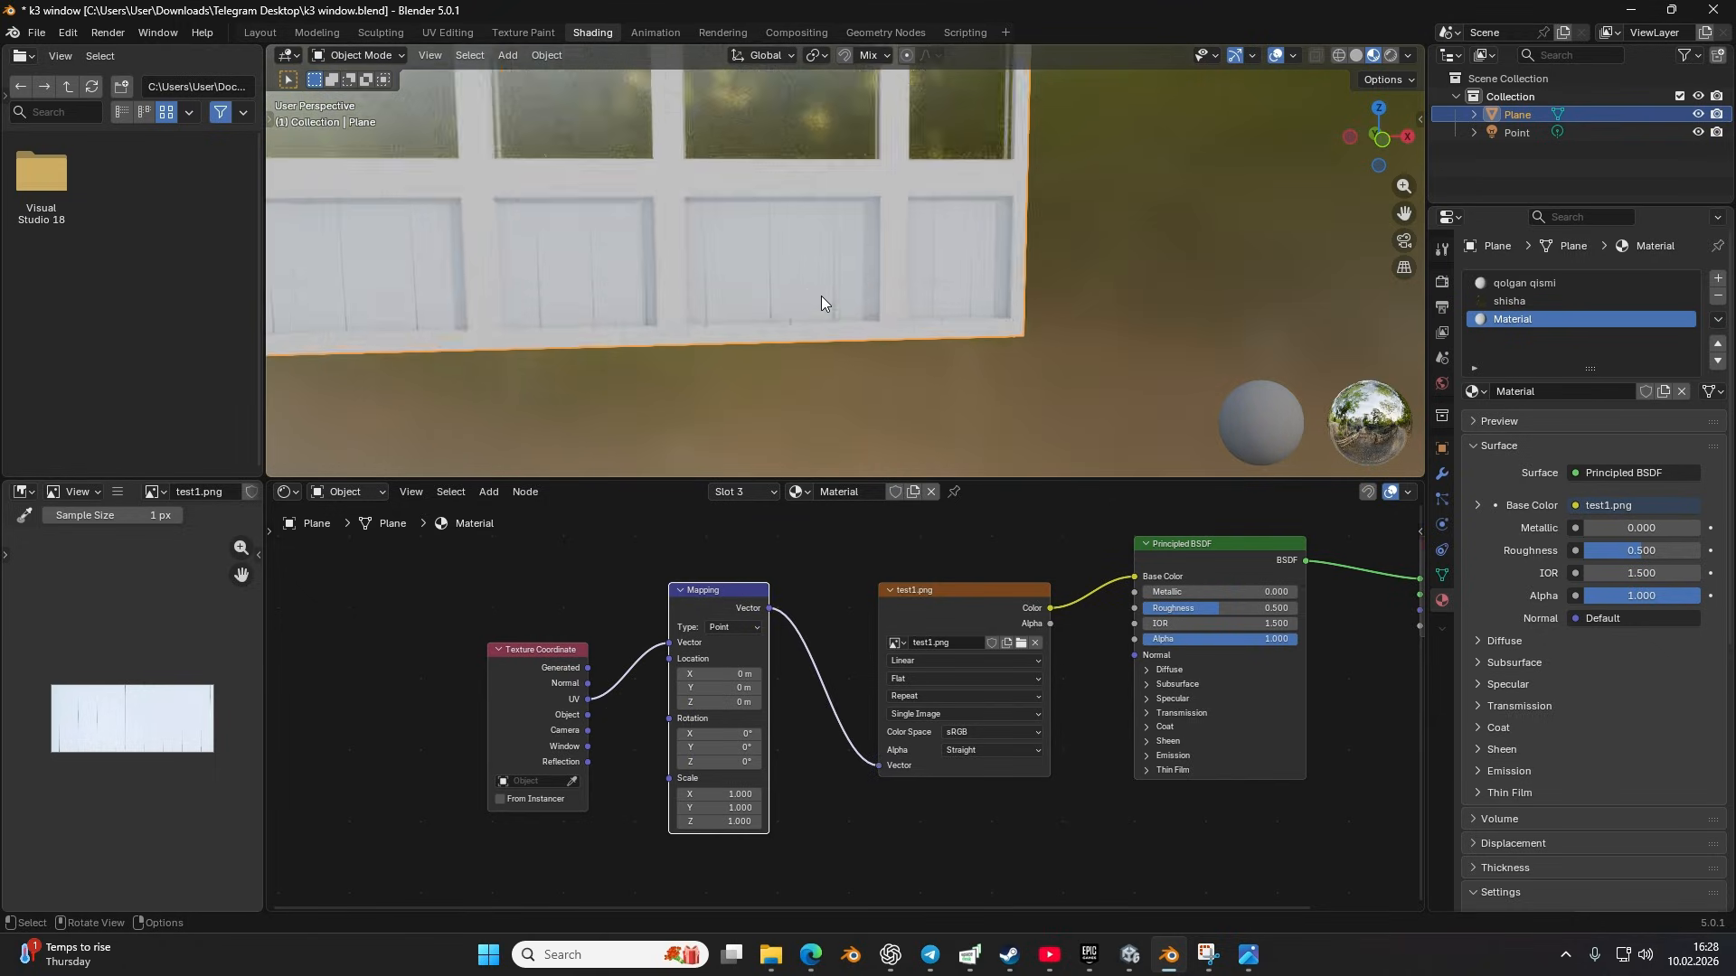
pyautogui.scroll(-3, 821, 296)
pyautogui.moveTo(889, 290); pyautogui.dragTo(786, 296)
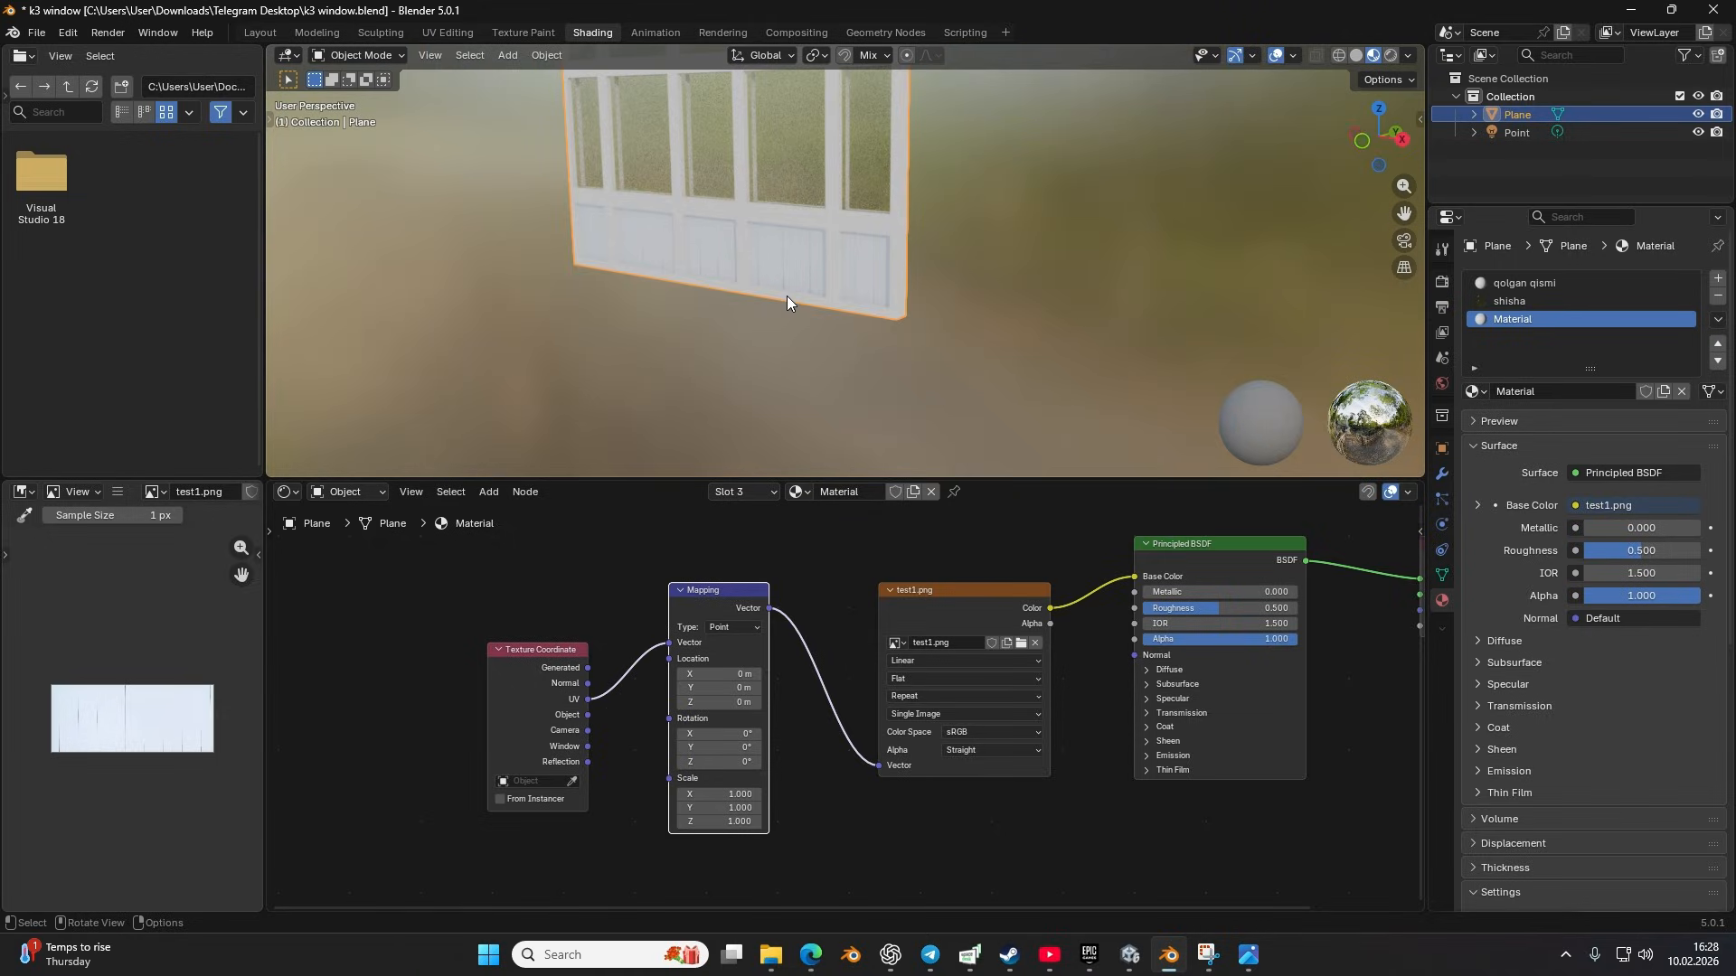
# Step: Try a different Z rotation in the Mapping node and reset it to 0°
pyautogui.scroll(2, 716, 725)
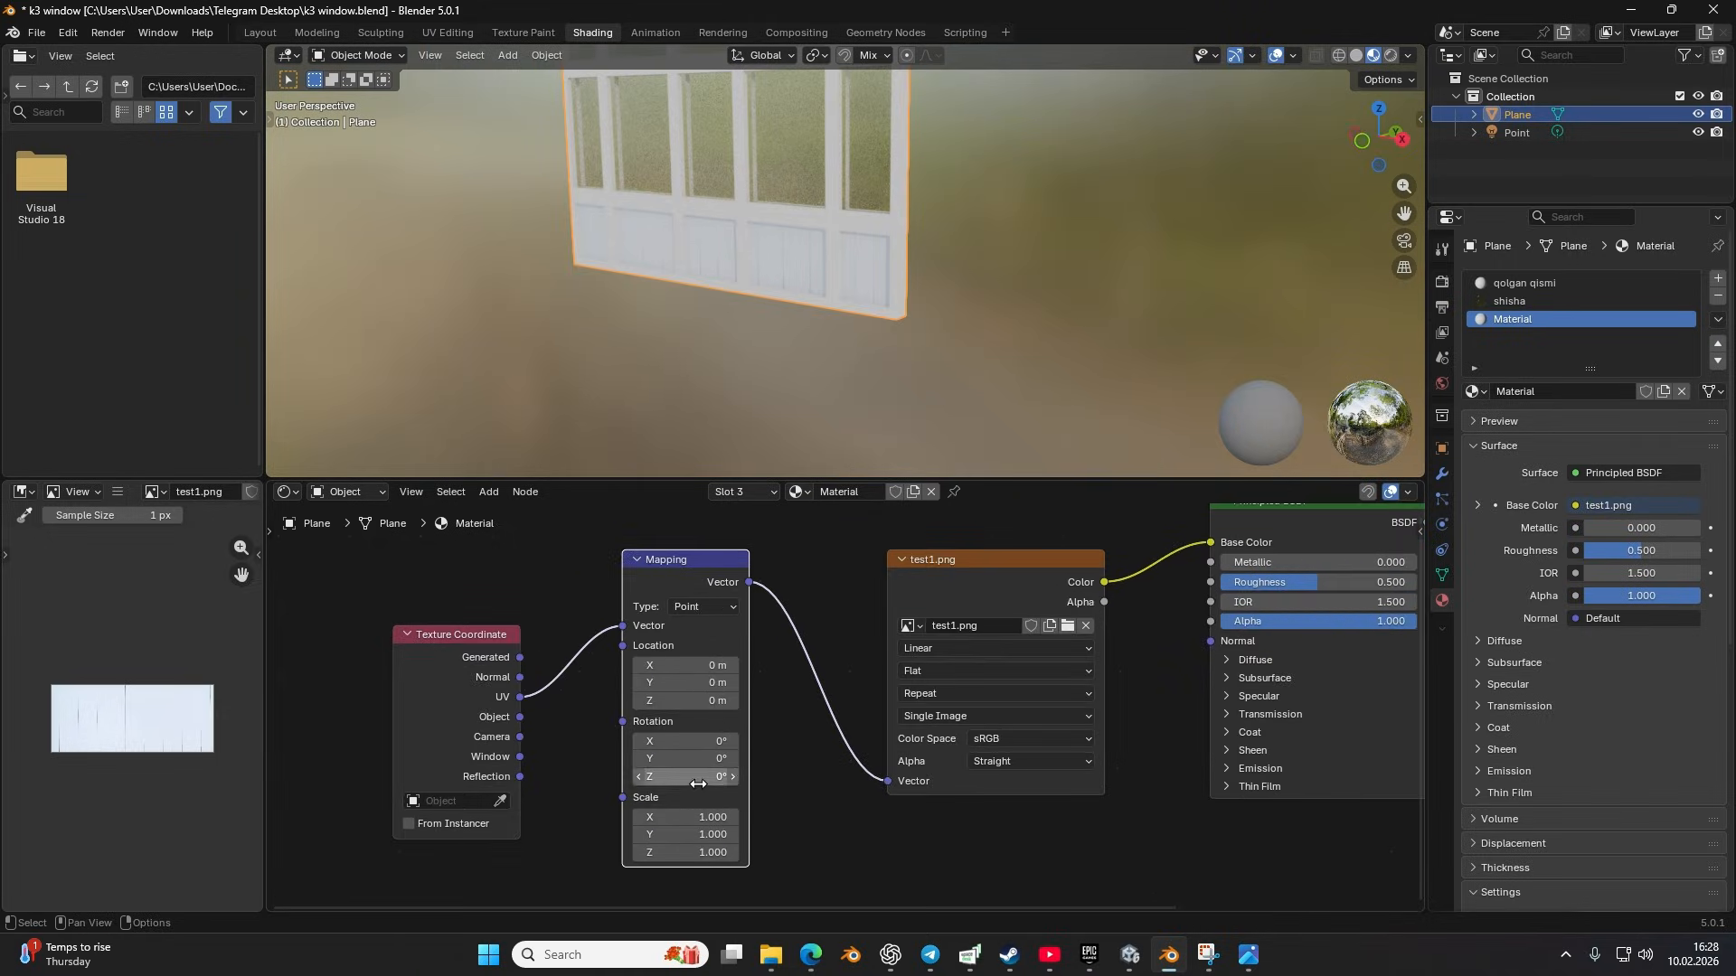
pyautogui.moveTo(685, 776)
pyautogui.mouseDown()
pyautogui.moveTo(605, 777)
pyautogui.moveTo(692, 781)
pyautogui.mouseUp()
pyautogui.click(691, 781)
pyautogui.press('BackSpace')
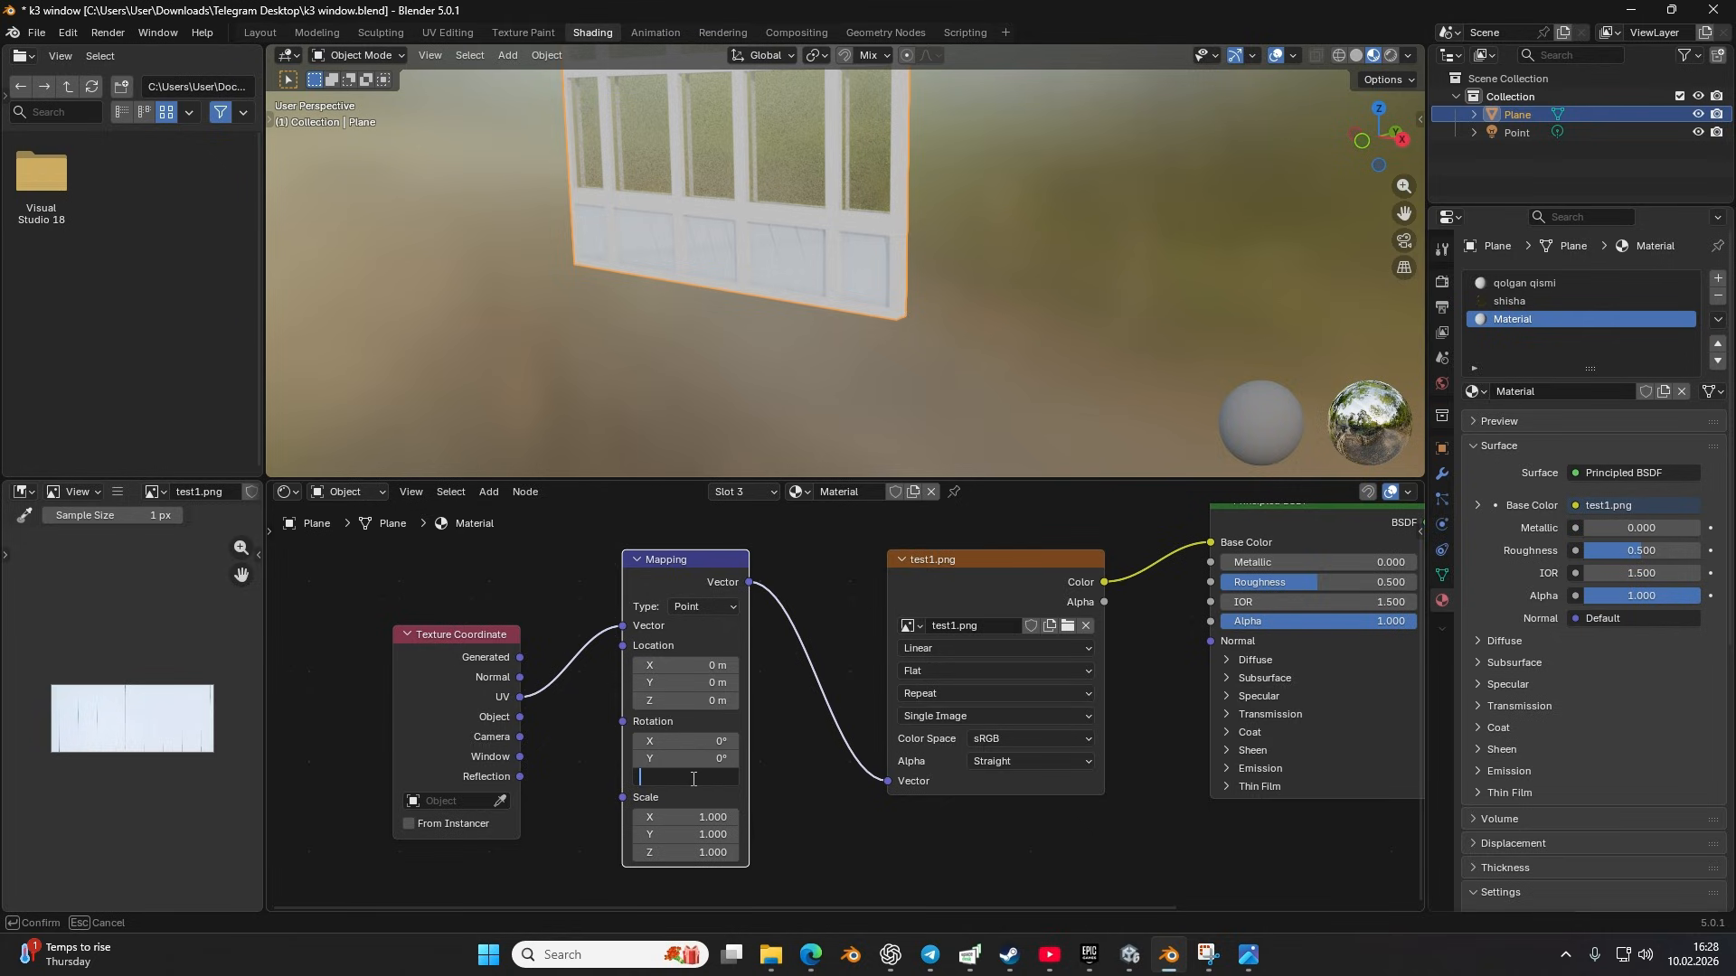
pyautogui.press('Return')
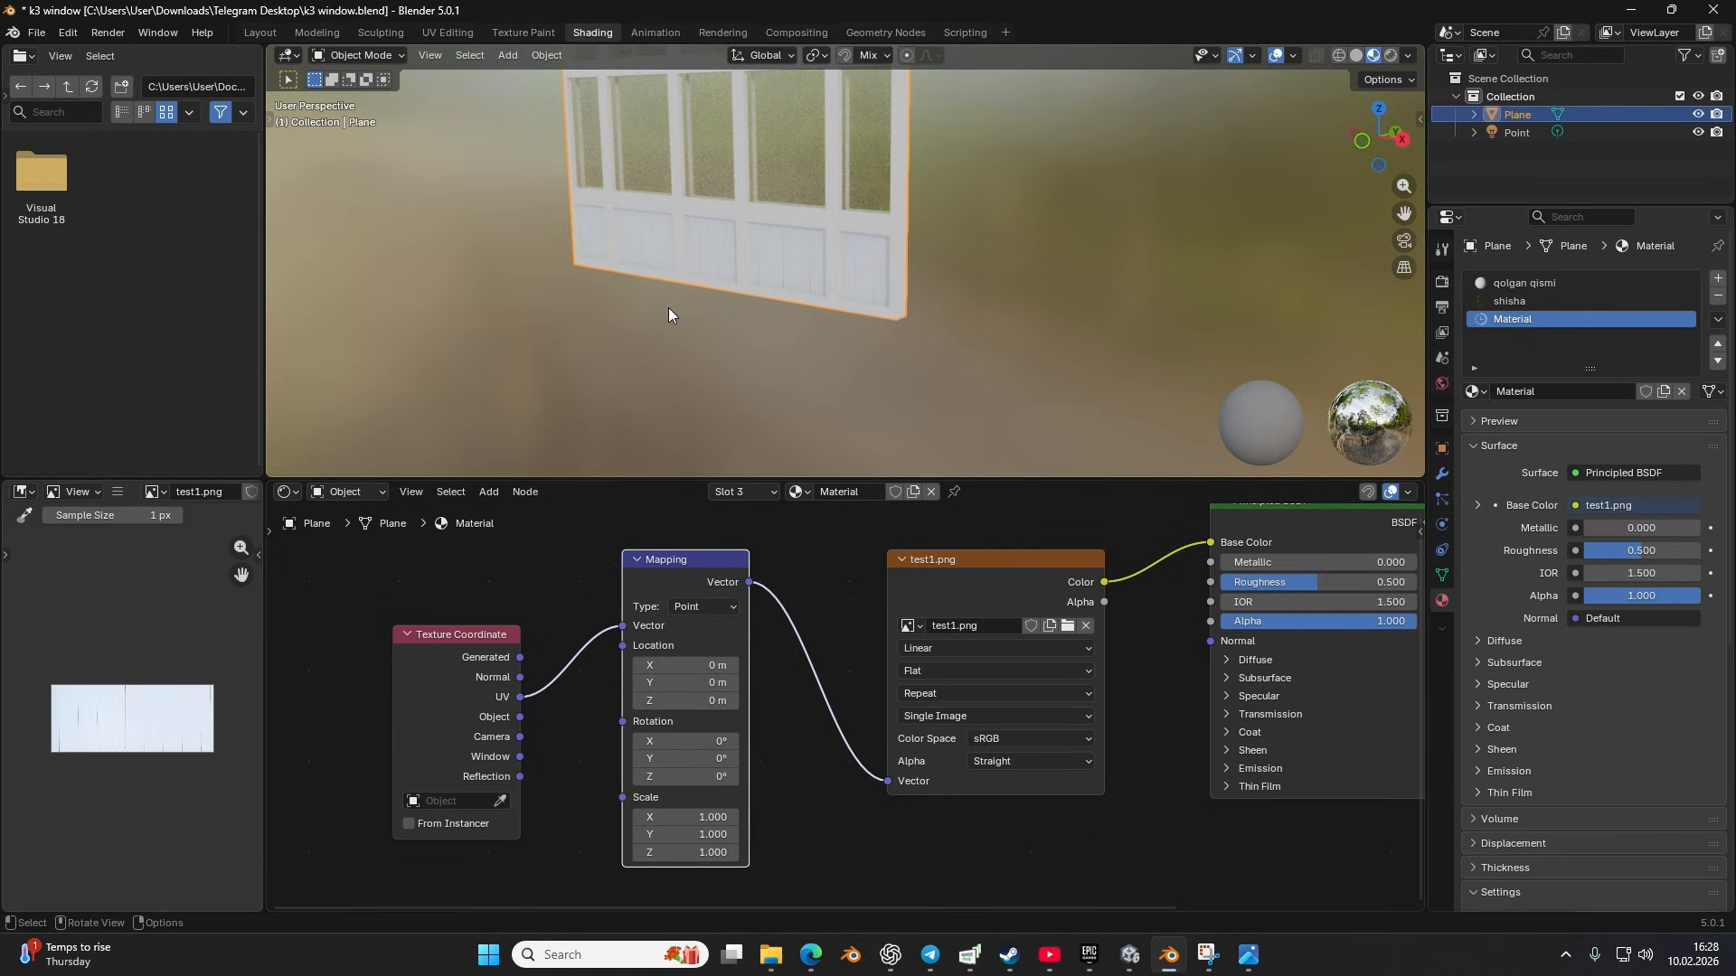
# Step: Open the UV Editing workspace and turn off UV sync selection to show only the selected bottom panel faces' UVs
pyautogui.scroll(-3, 669, 307)
pyautogui.moveTo(669, 307); pyautogui.dragTo(771, 283)
pyautogui.scroll(5, 771, 284)
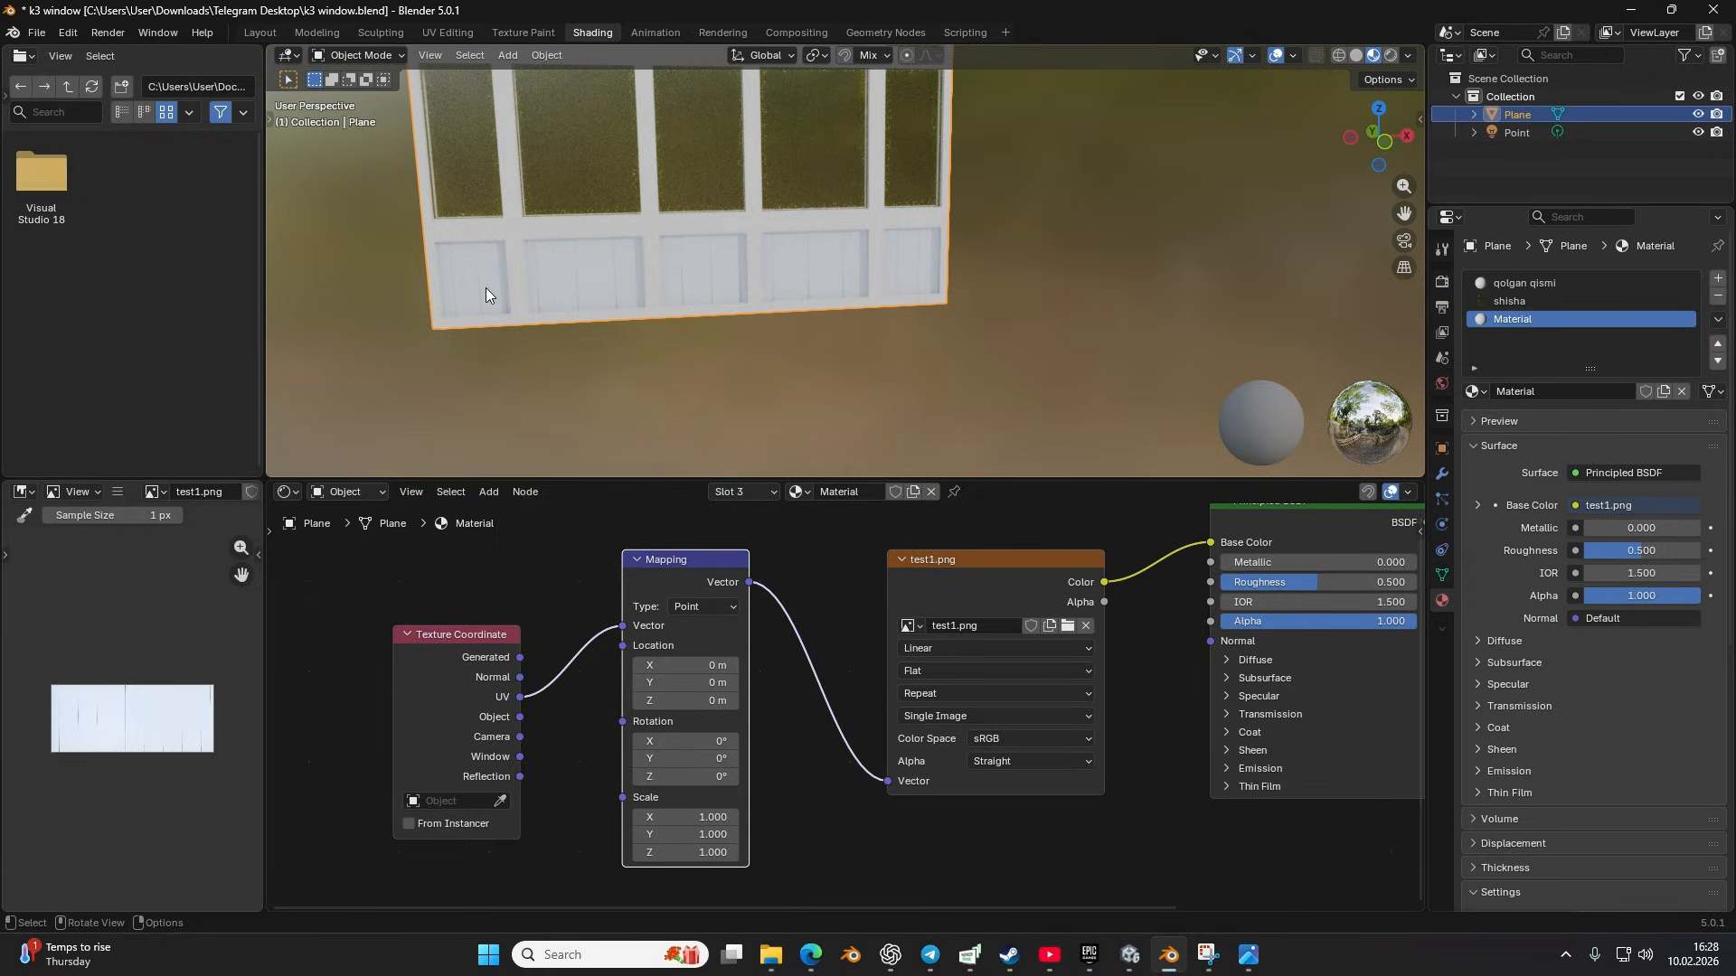
pyautogui.click(440, 31)
pyautogui.scroll(-6, 937, 537)
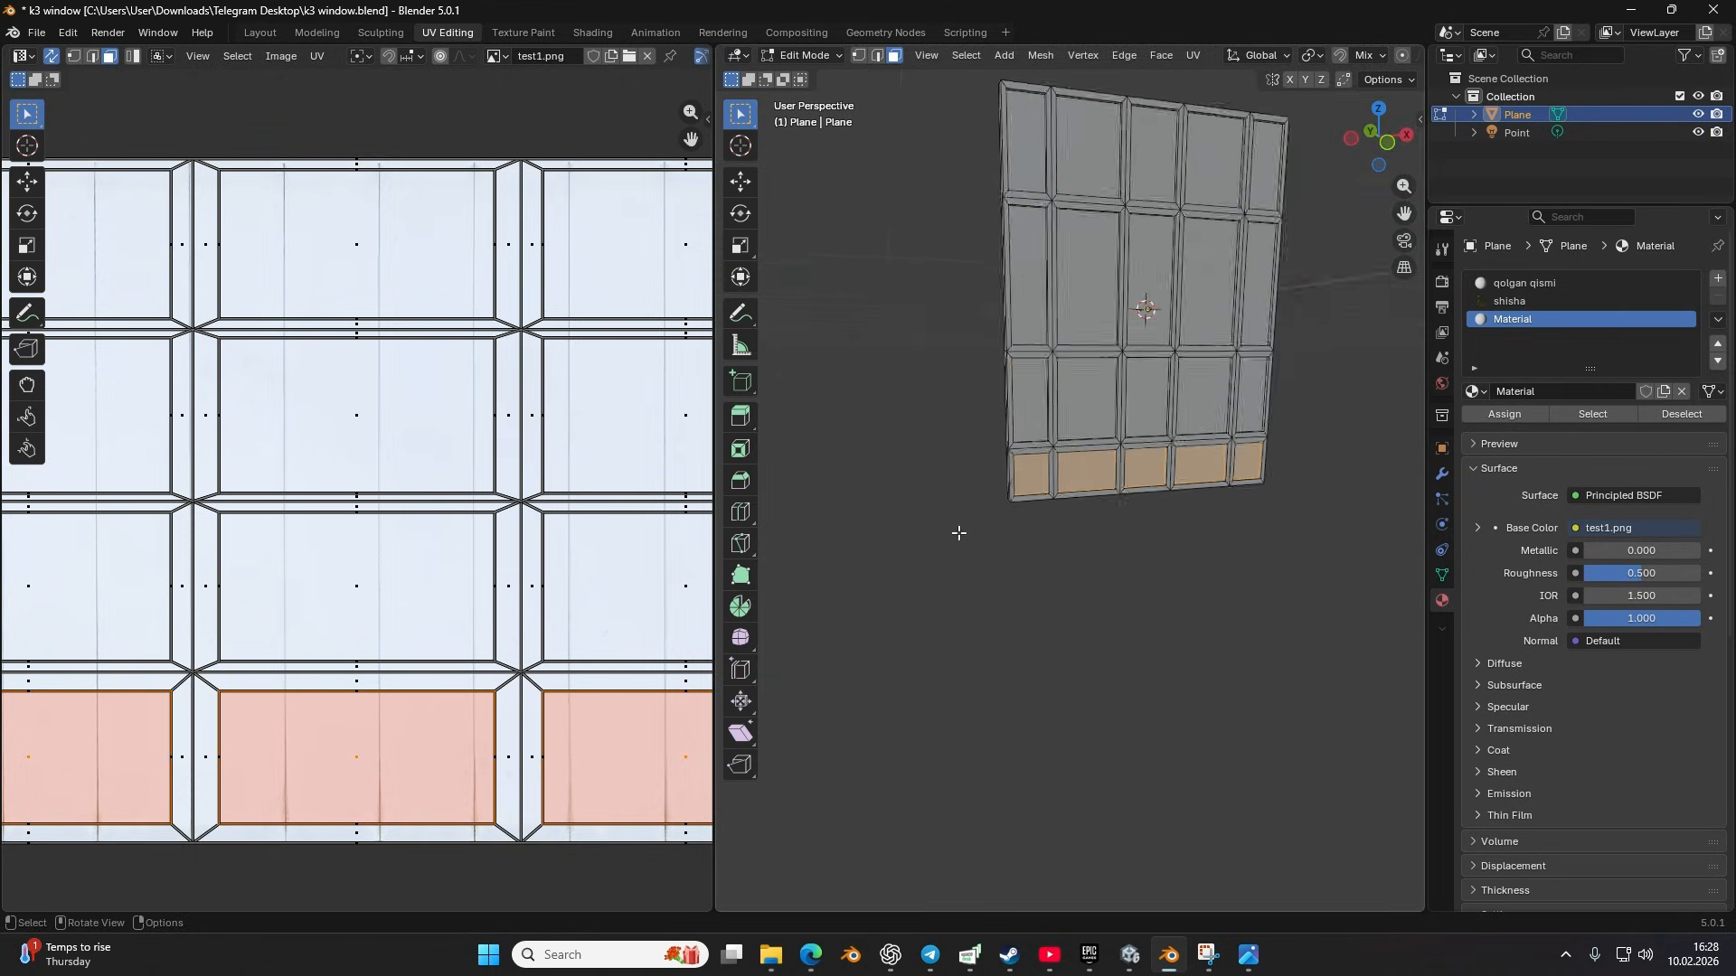
pyautogui.click(50, 56)
pyautogui.scroll(-6, 524, 484)
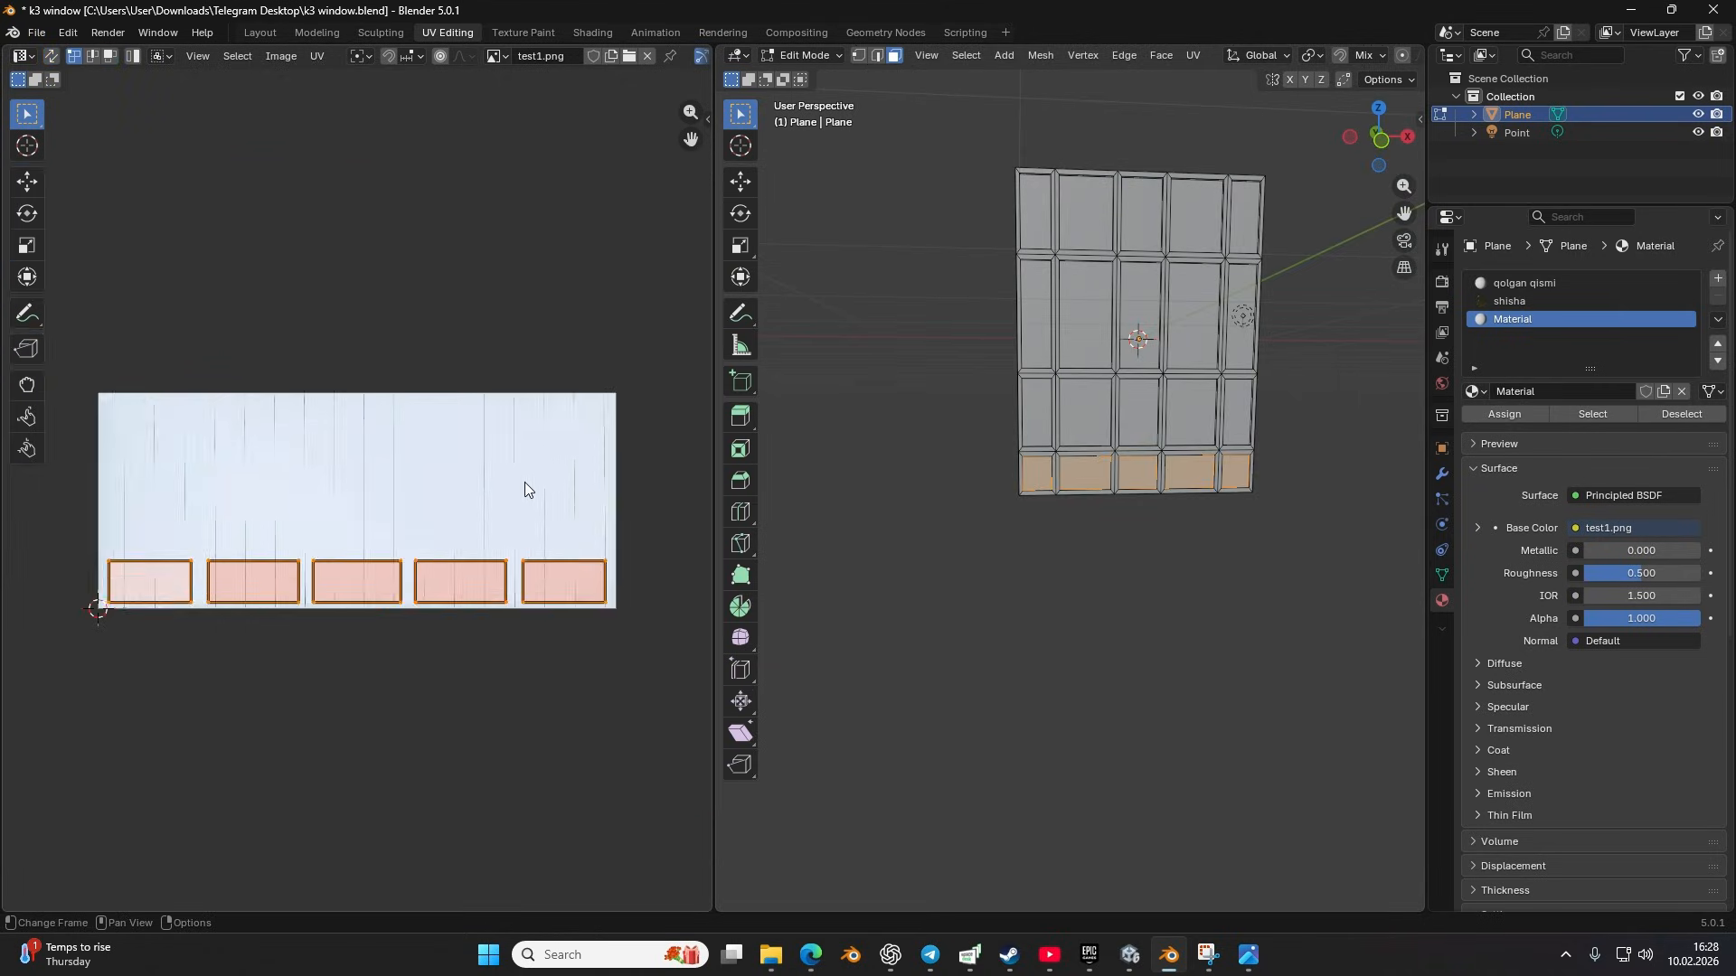
pyautogui.moveTo(1034, 589); pyautogui.dragTo(1118, 371)
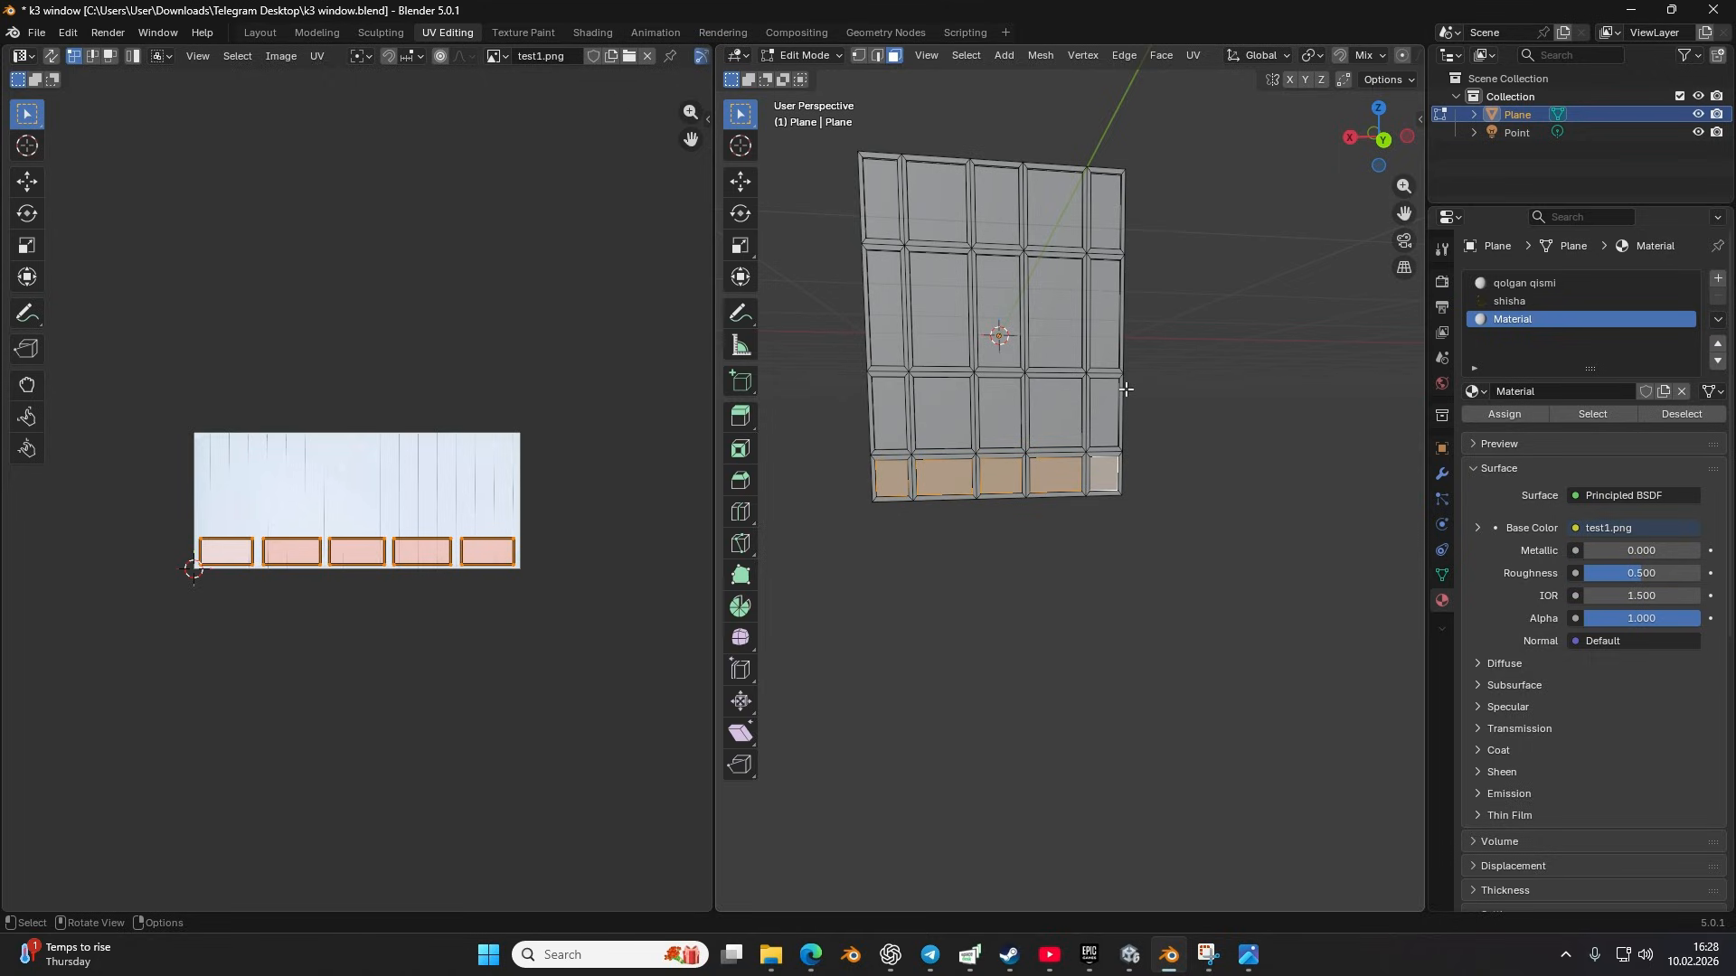
# Step: Check the window model's location, rotation and scale in Object Mode and return to Edit Mode
pyautogui.press('Tab')
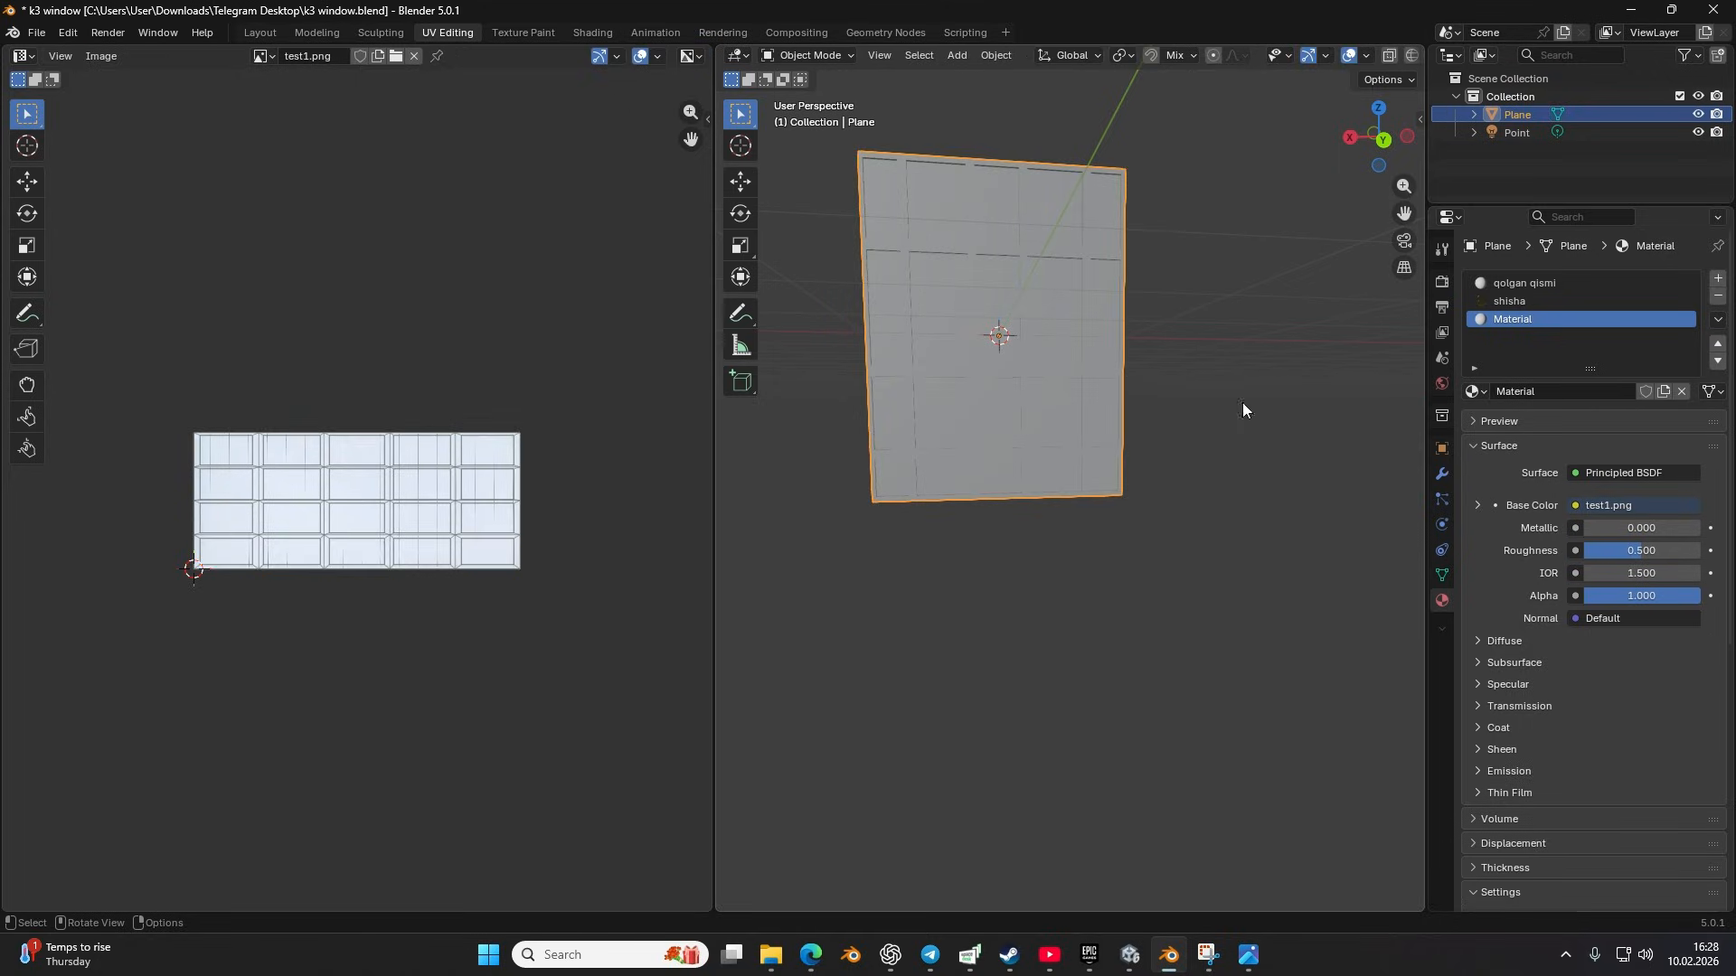
pyautogui.click(1443, 449)
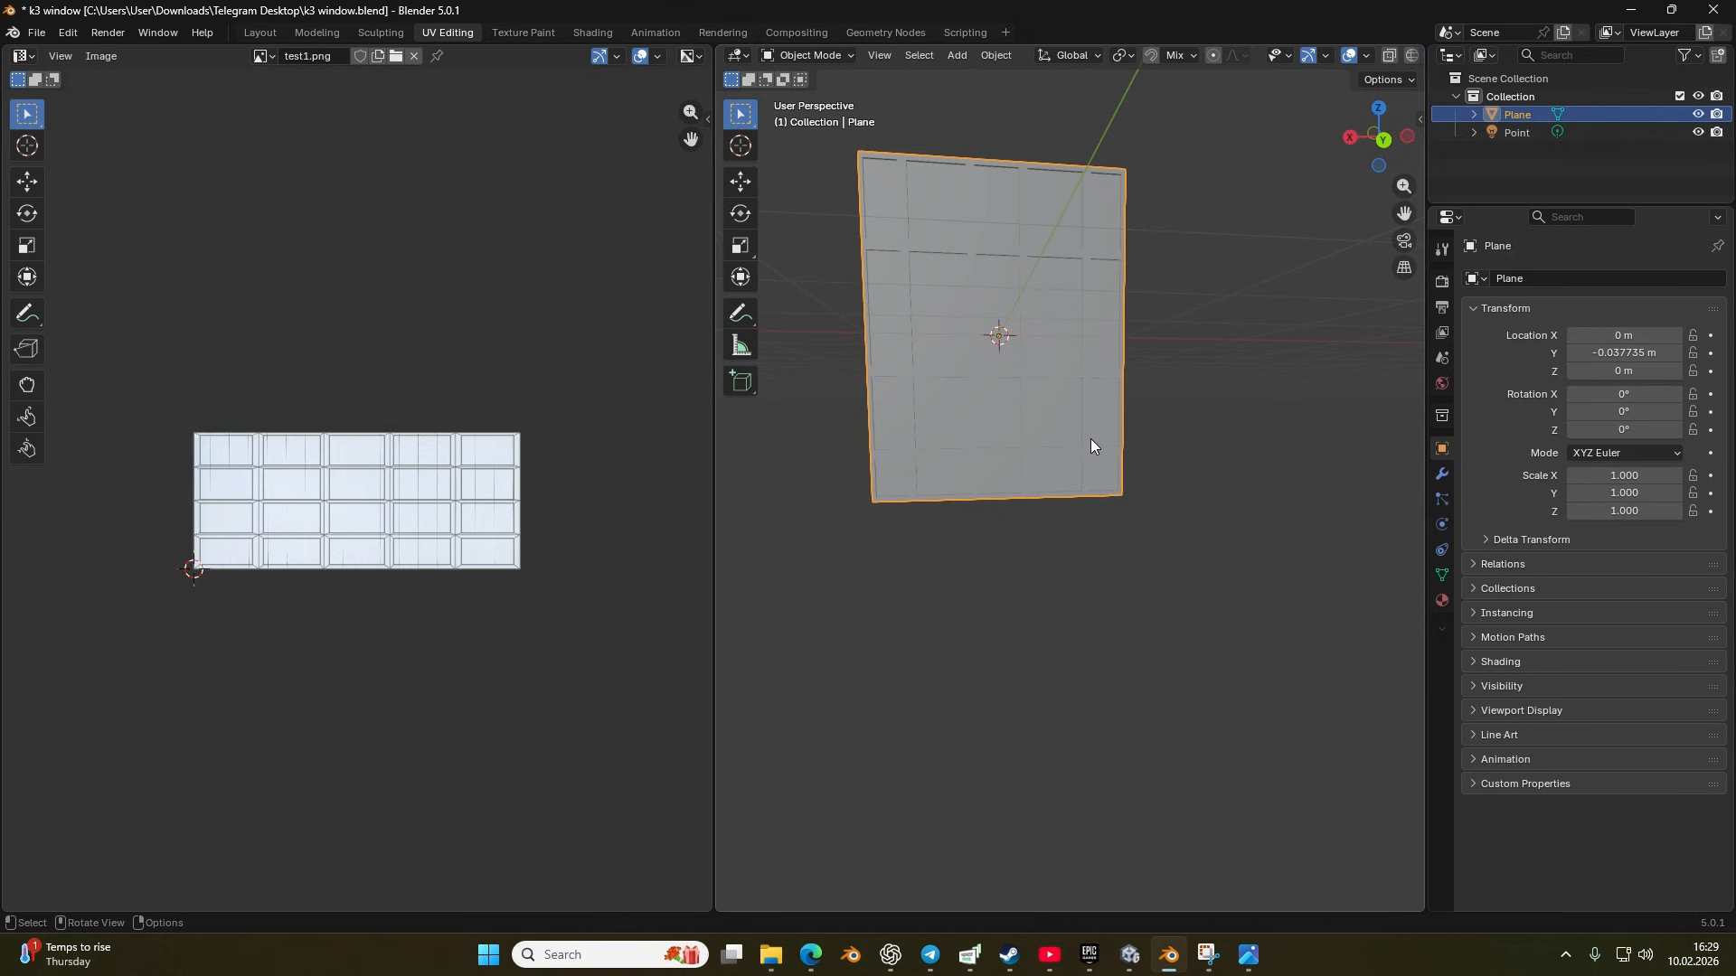
pyautogui.press('Tab')
# Step: Unwrap the selected bottom panel faces and inspect their UV islands over the test1.png texture
pyautogui.scroll(5, 1071, 448)
pyautogui.moveTo(1013, 446); pyautogui.dragTo(1159, 449)
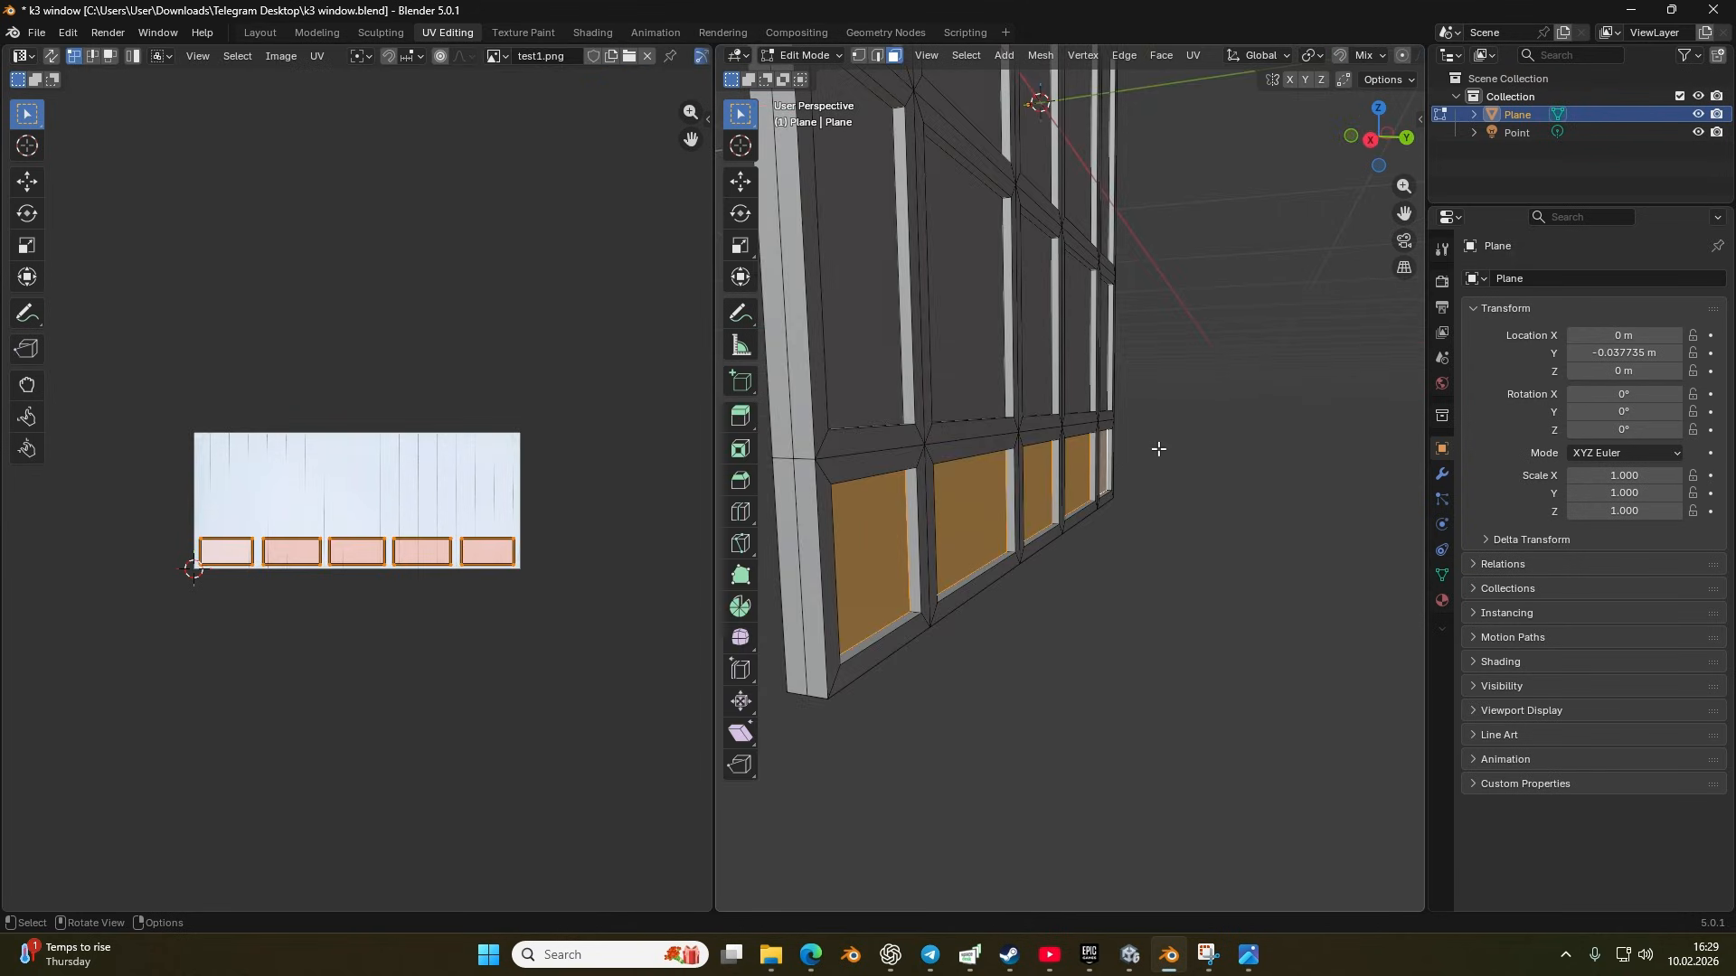
pyautogui.press('u')
pyautogui.click(1158, 448)
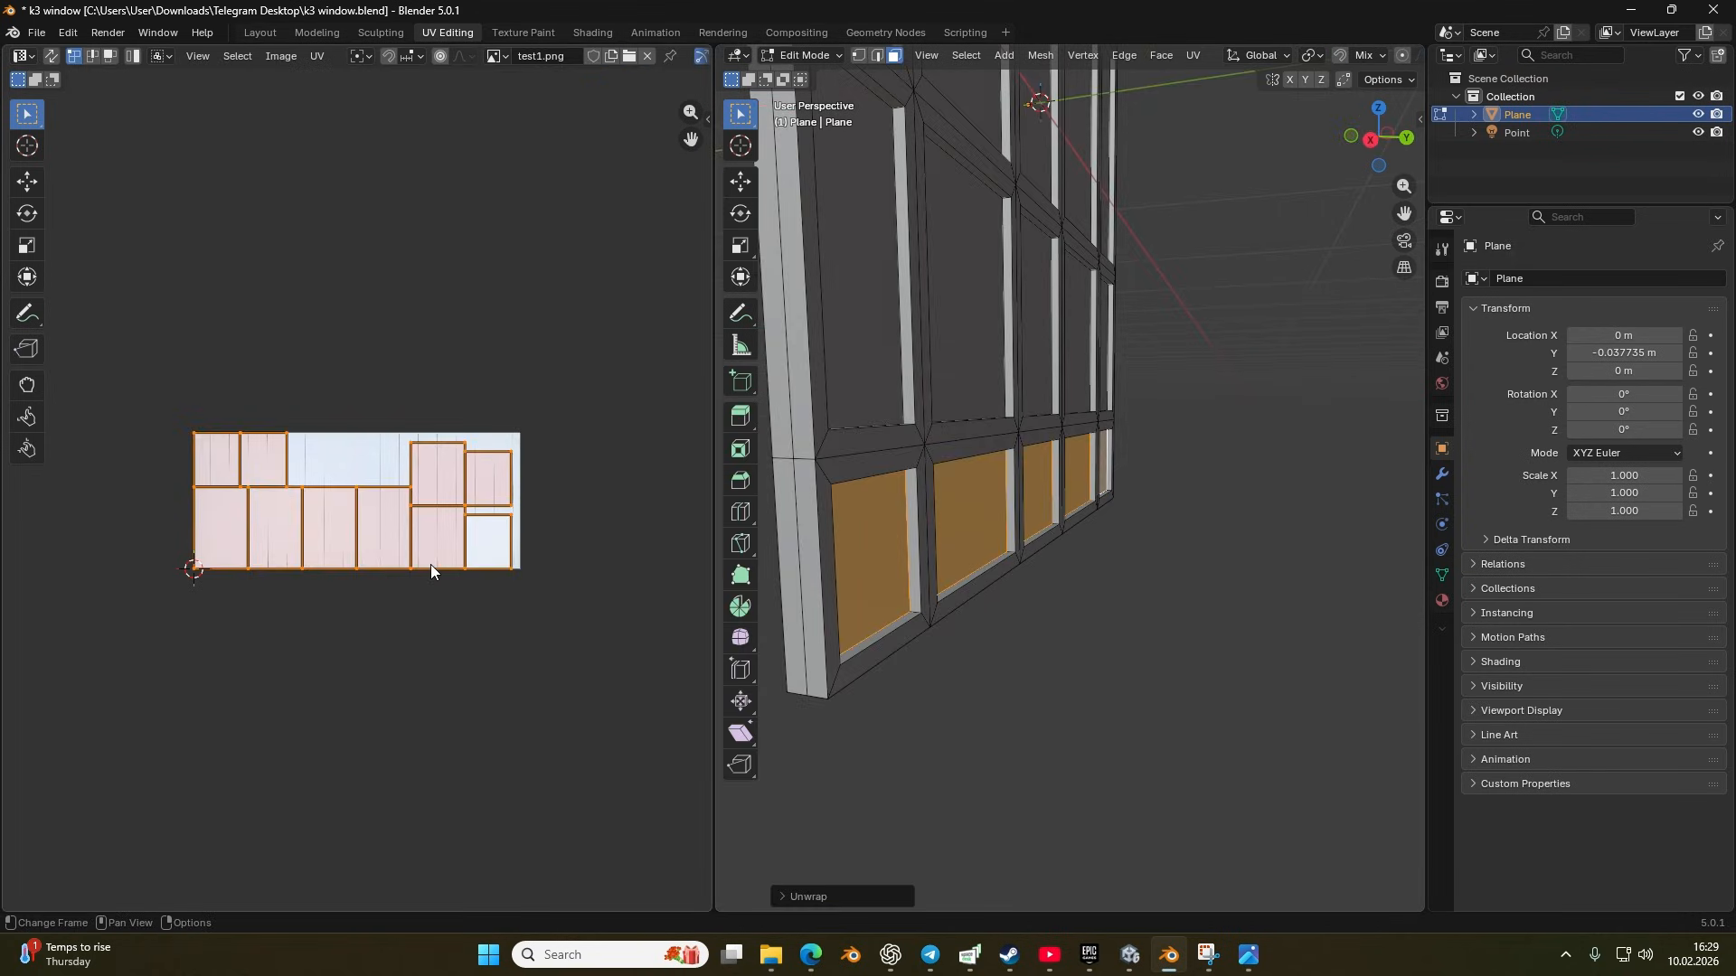
pyautogui.scroll(3, 412, 553)
pyautogui.scroll(-1, 409, 552)
pyautogui.scroll(-2, 409, 552)
pyautogui.scroll(3, 421, 535)
pyautogui.scroll(-2, 405, 557)
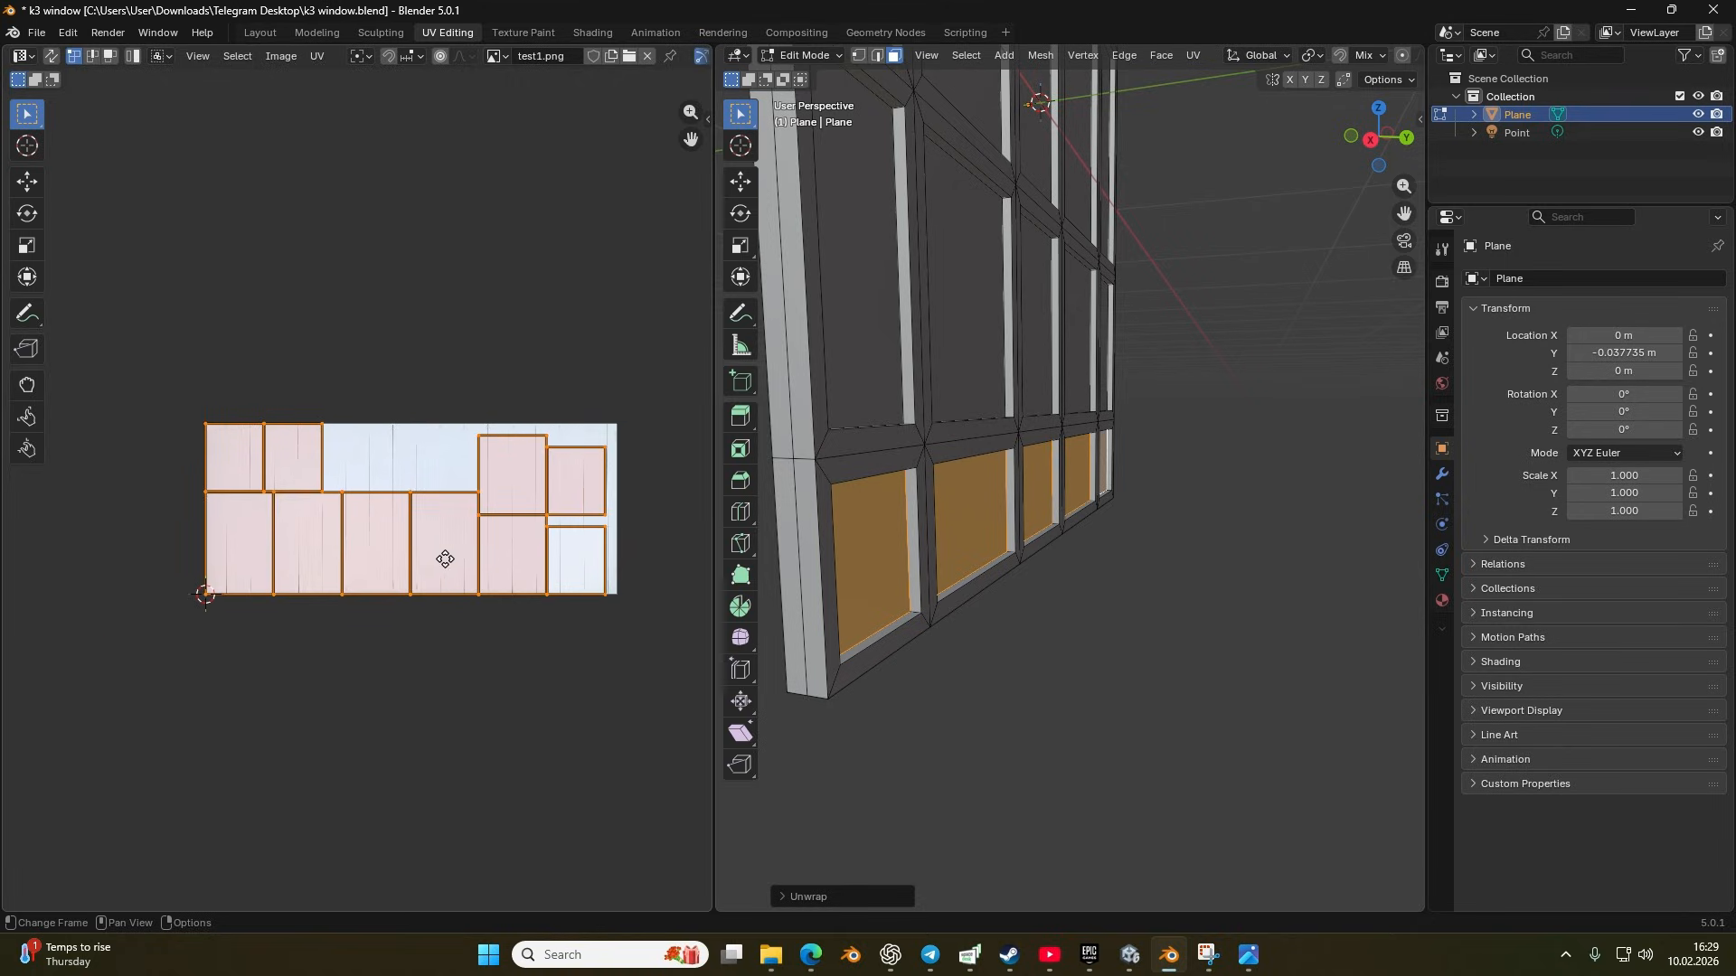
# Step: Display the 3D viewport in Material Preview shading and view the window's bottom panels
pyautogui.scroll(-5, 995, 546)
pyautogui.moveTo(1039, 533)
pyautogui.mouseDown()
pyautogui.moveTo(983, 516)
pyautogui.moveTo(984, 482)
pyautogui.moveTo(818, 468)
pyautogui.moveTo(1121, 489)
pyautogui.mouseUp()
pyautogui.scroll(-8, 1361, 53)
pyautogui.click(1372, 56)
pyautogui.scroll(4, 1090, 488)
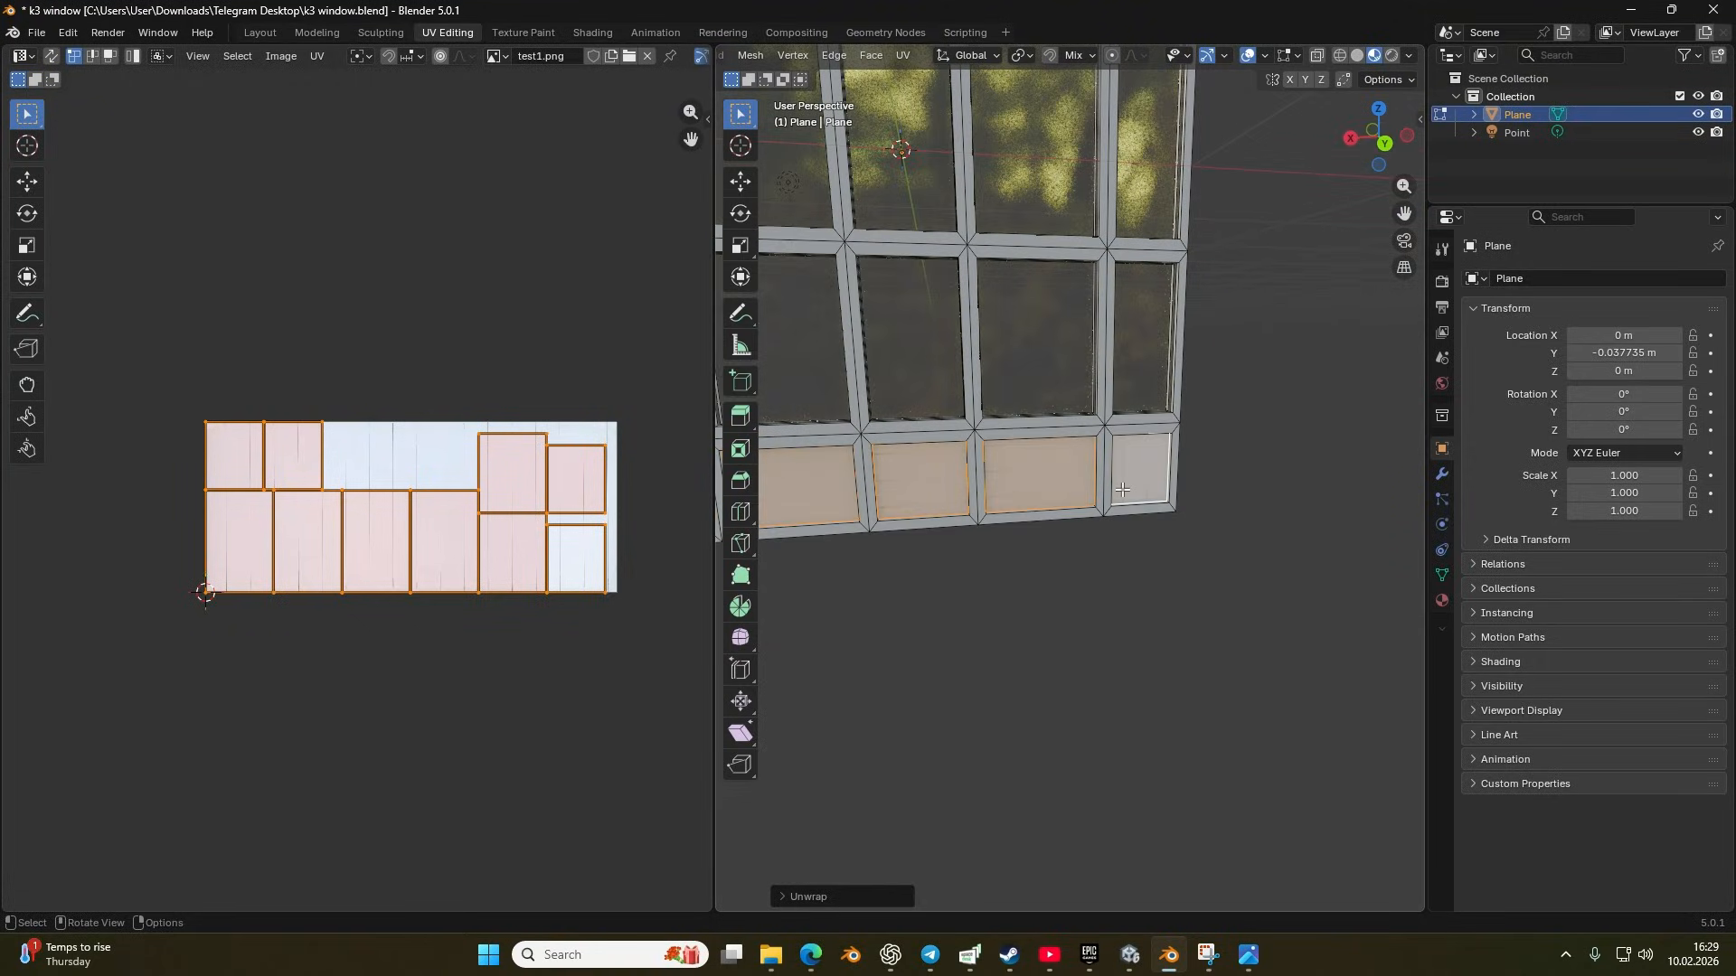
# Step: Unwrap the selected bottom panel faces with Smart UV Project, using a 66° angle limit and 0.000 island margin
pyautogui.press('u')
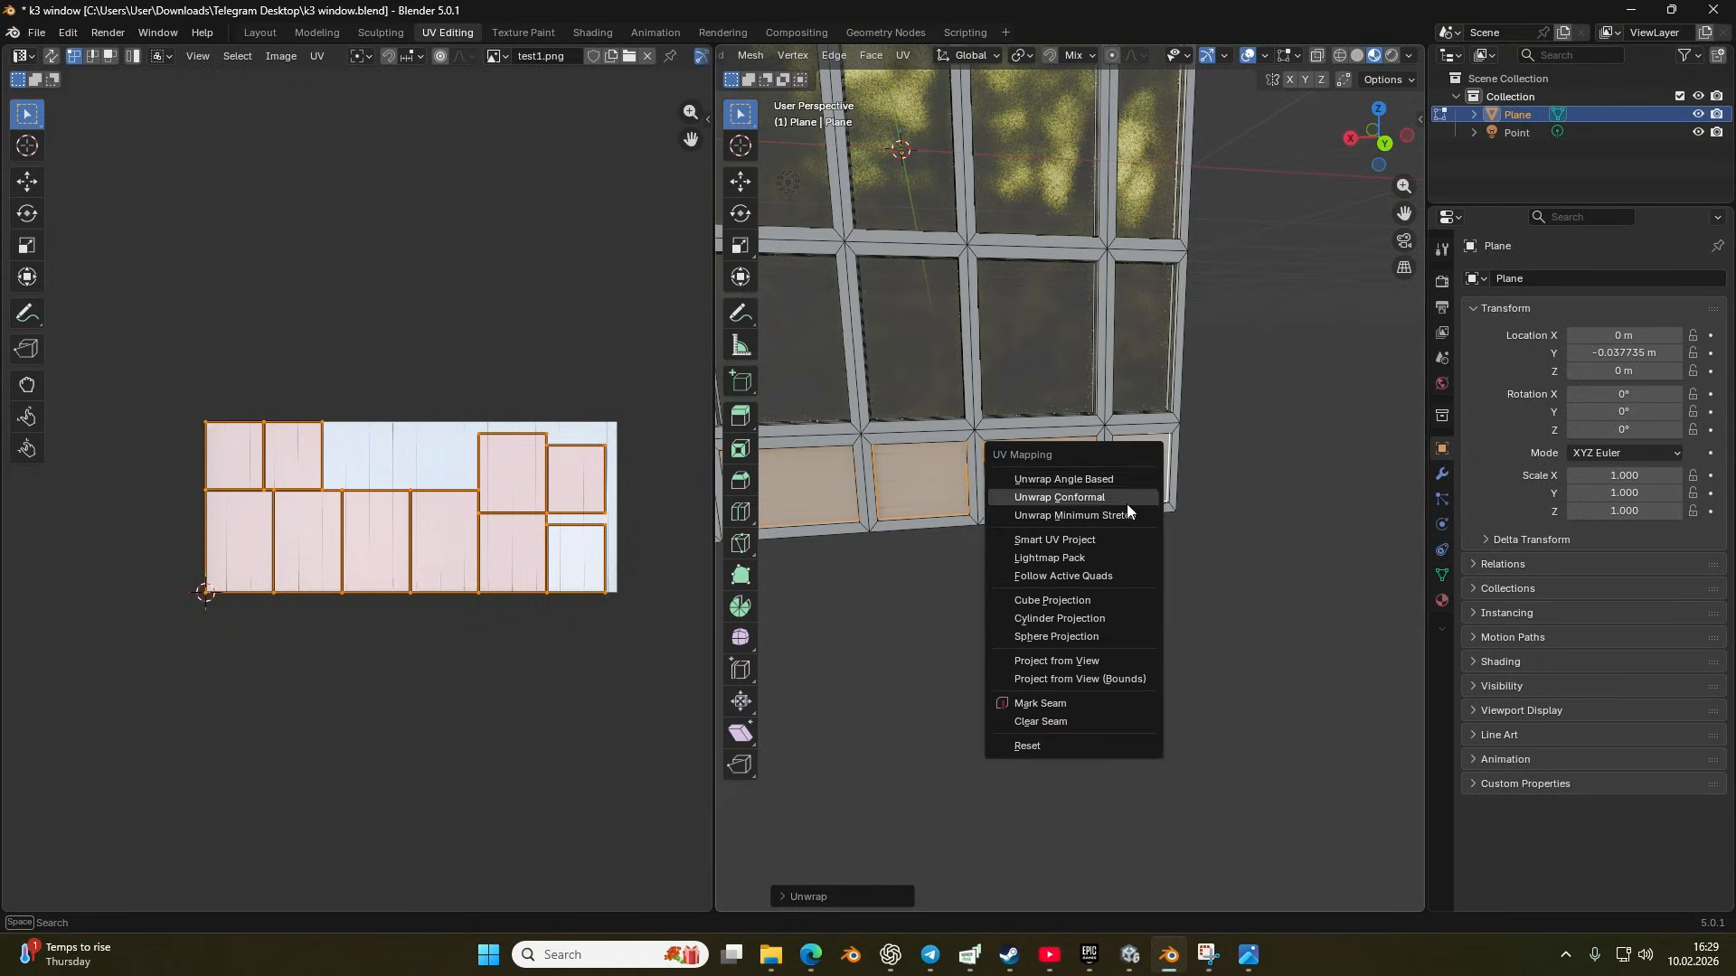
pyautogui.click(1127, 540)
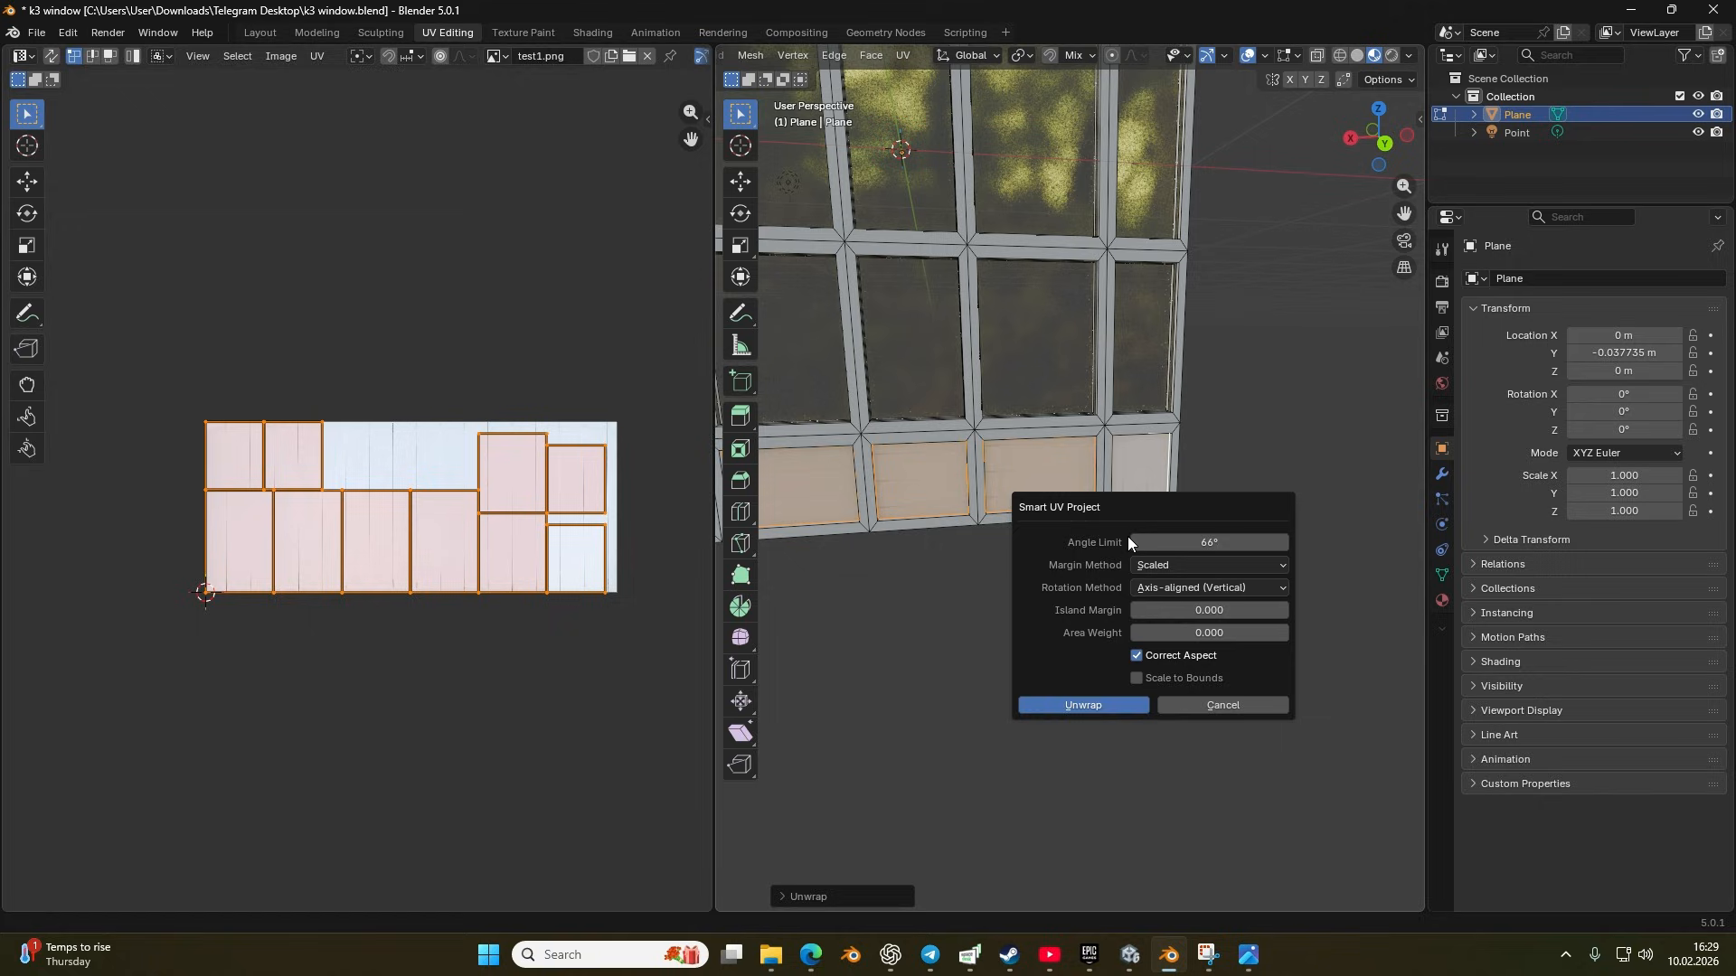
pyautogui.click(1116, 704)
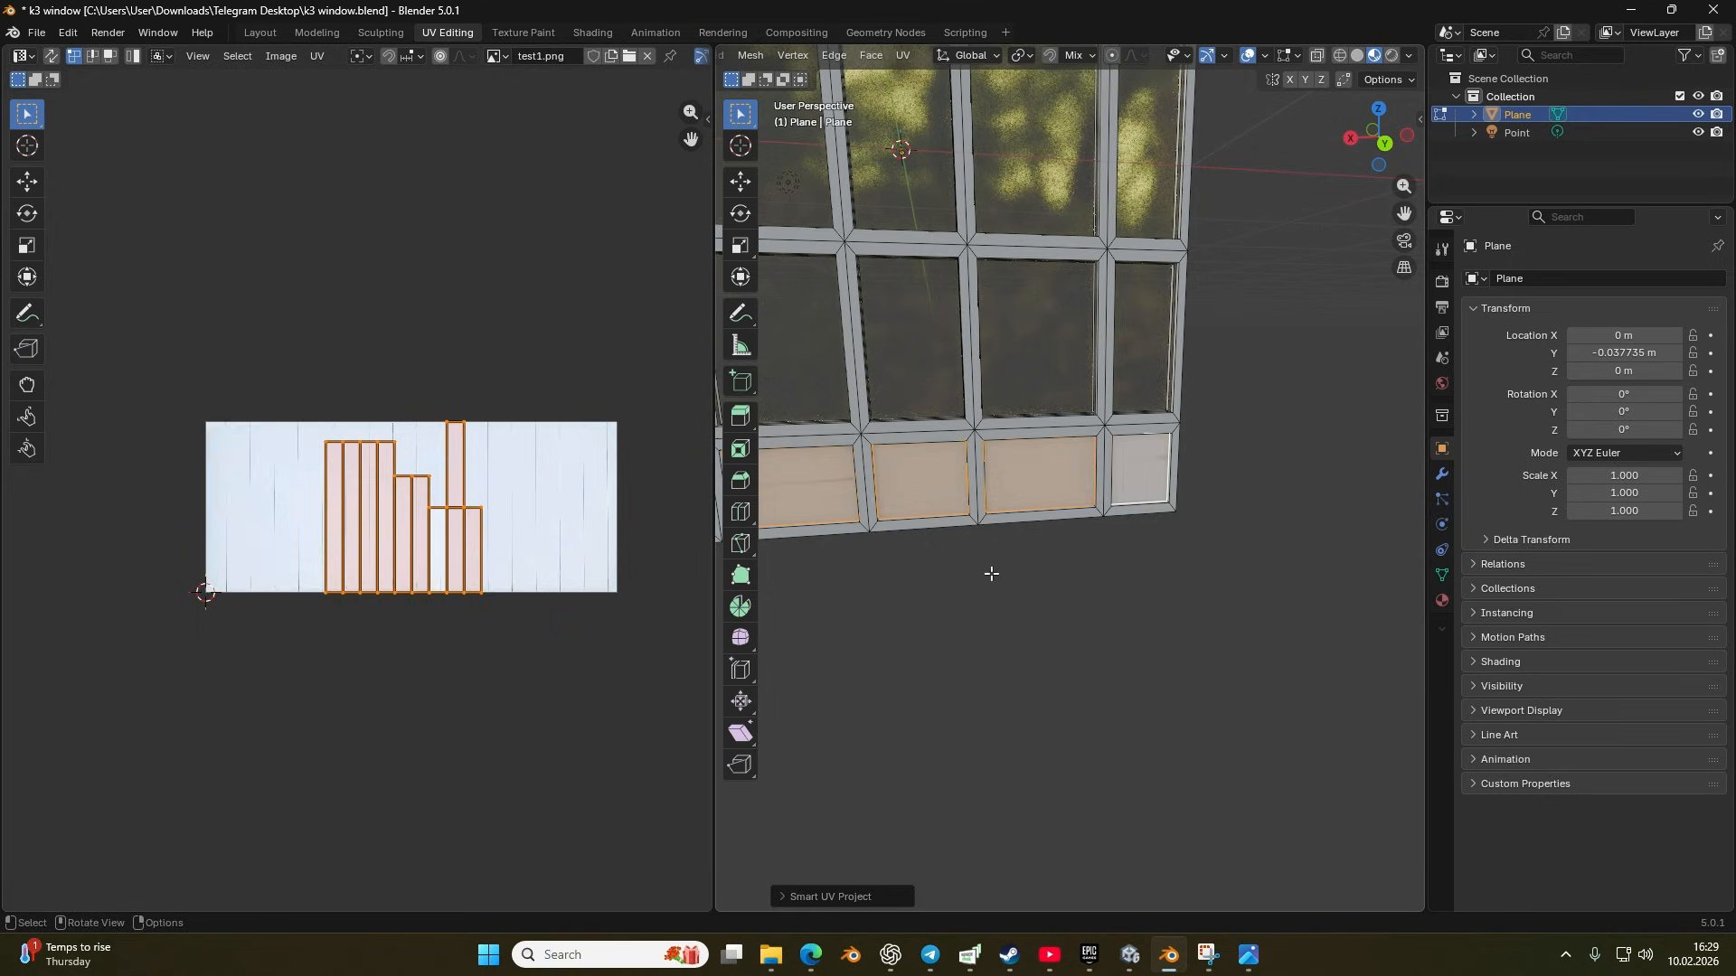
pyautogui.scroll(-4, 994, 542)
pyautogui.moveTo(1010, 518); pyautogui.dragTo(1300, 520)
pyautogui.scroll(6, 374, 535)
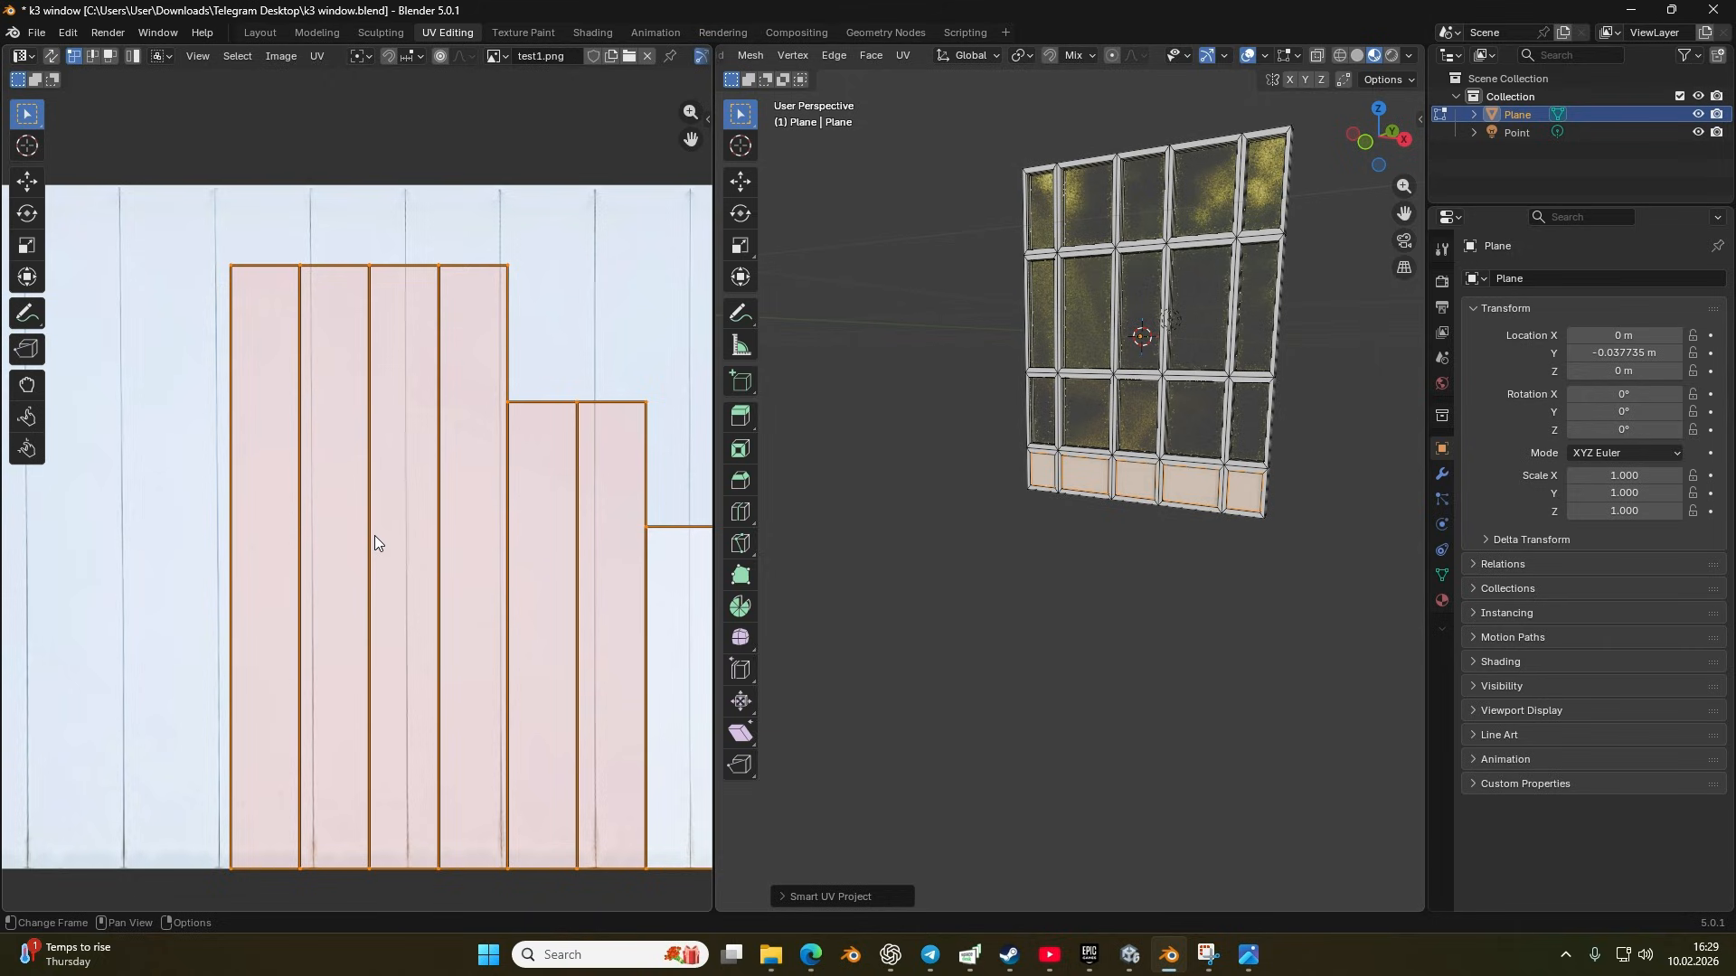
# Step: Select the first tall UV island in face mode and compare it with the bottom panels on both sides of the window
pyautogui.scroll(-2, 374, 535)
pyautogui.press('3')
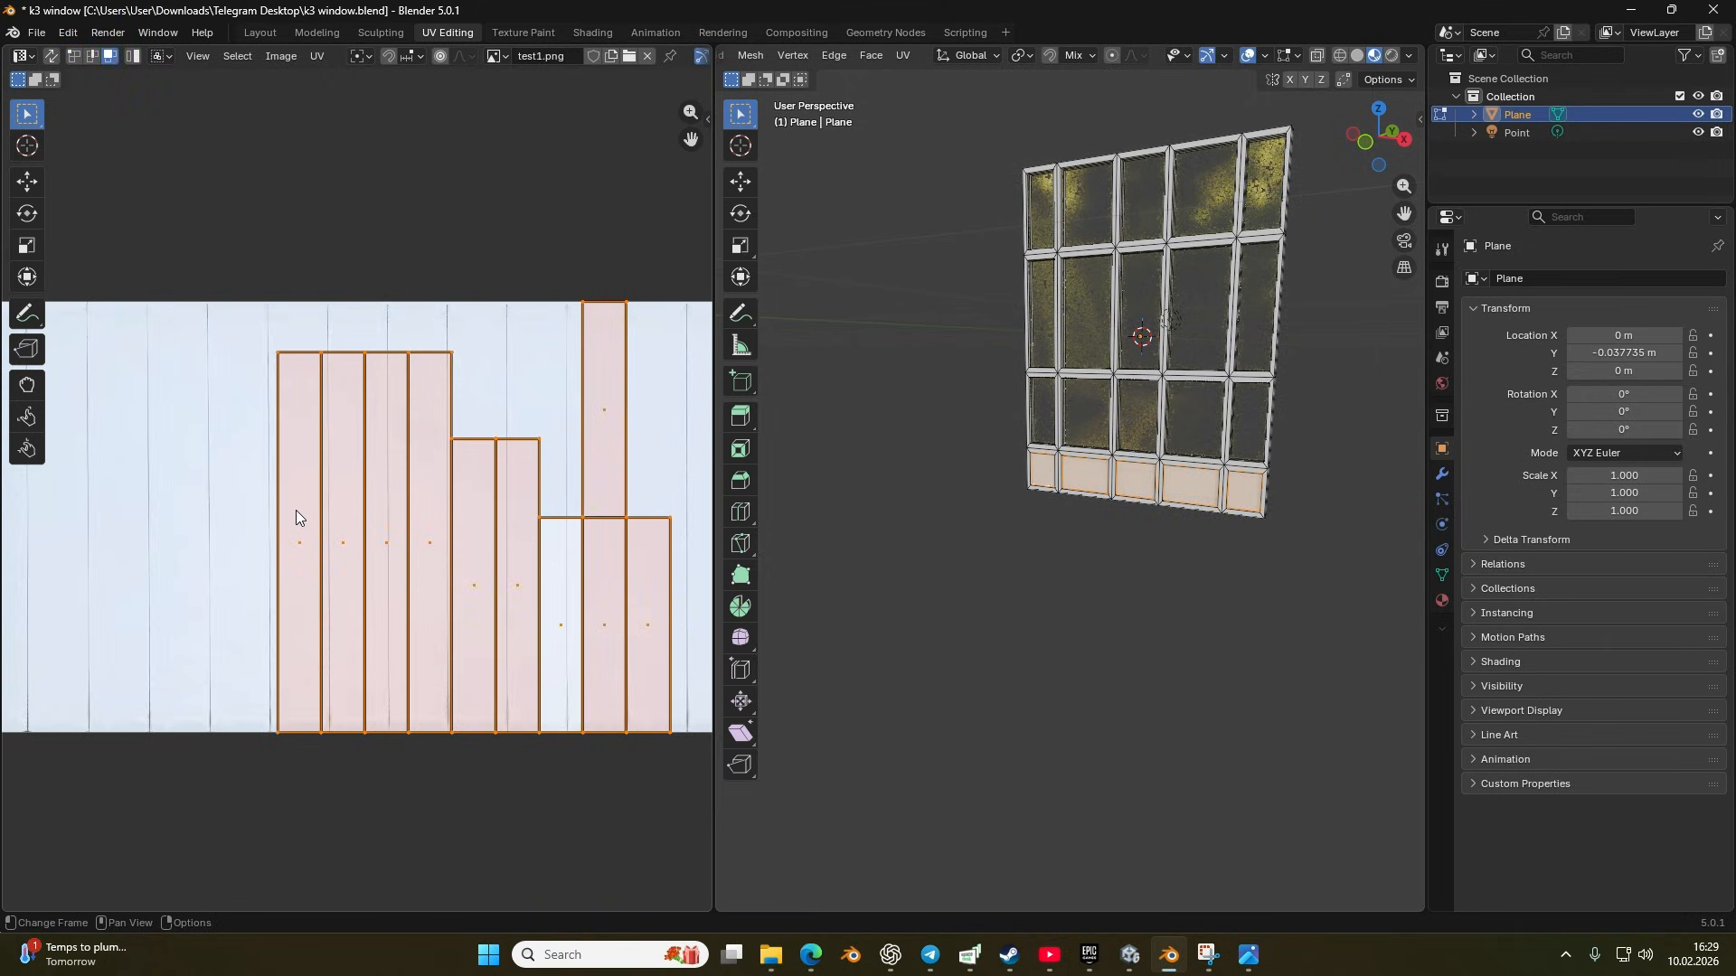
pyautogui.click(296, 512)
pyautogui.scroll(-4, 1087, 440)
pyautogui.moveTo(867, 475); pyautogui.dragTo(1113, 484)
pyautogui.scroll(5, 1076, 481)
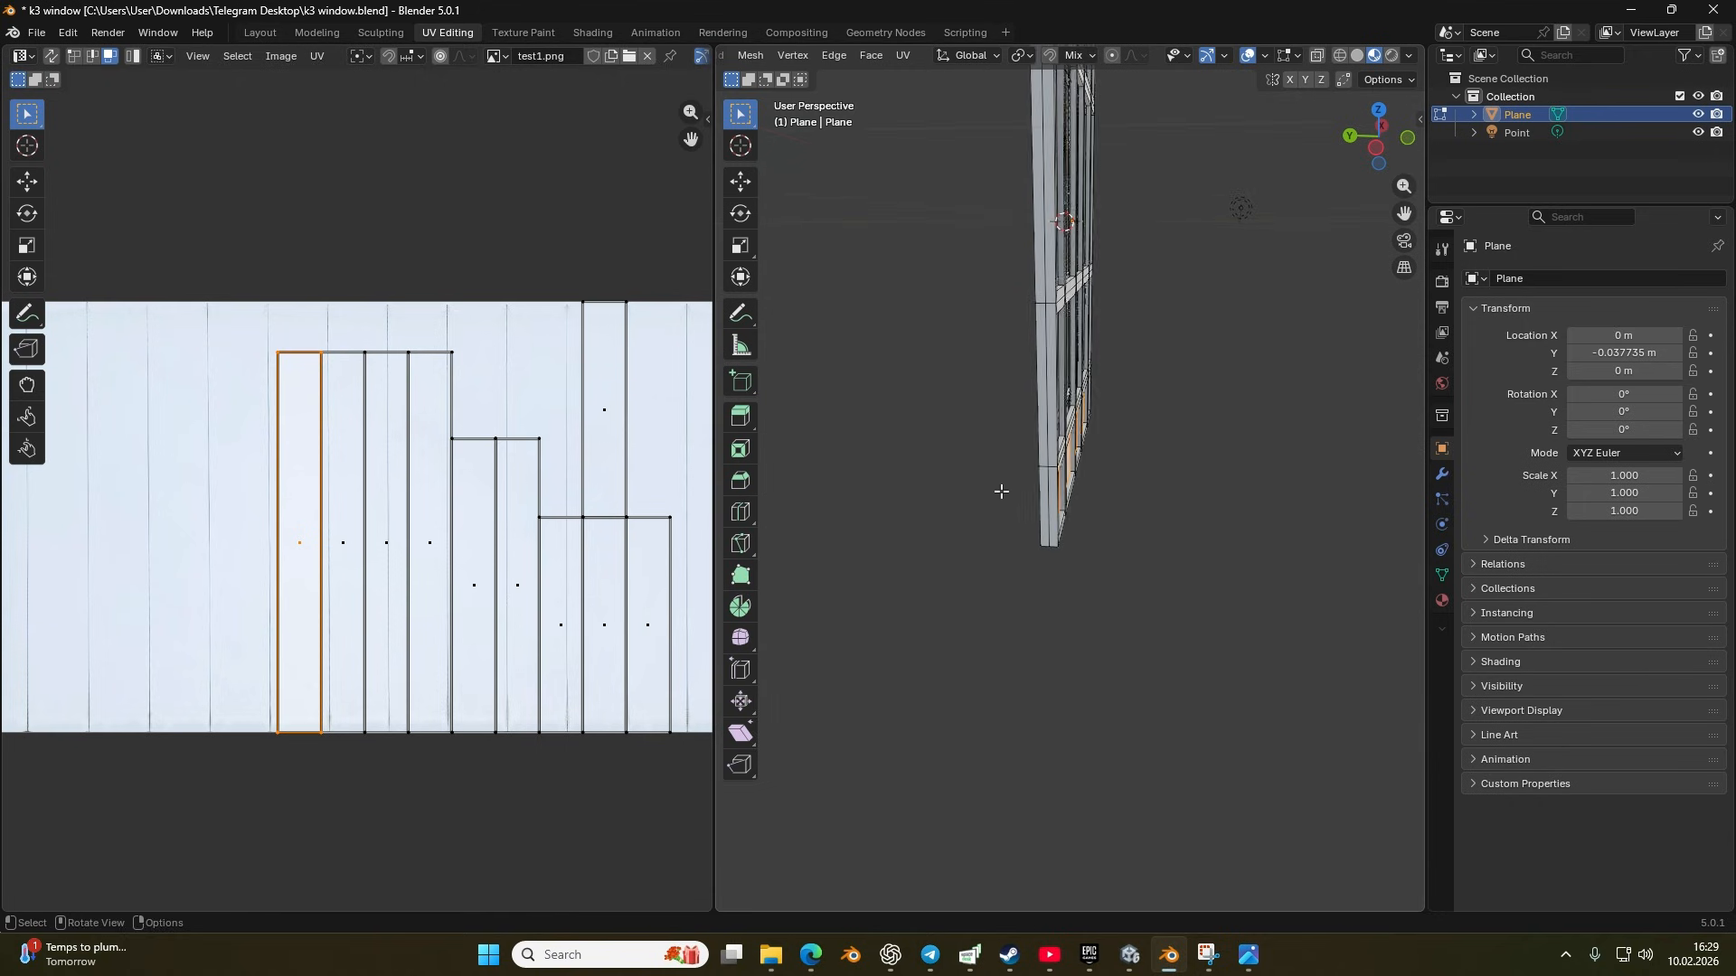
pyautogui.moveTo(1000, 491); pyautogui.dragTo(1151, 453)
pyautogui.scroll(2, 1136, 475)
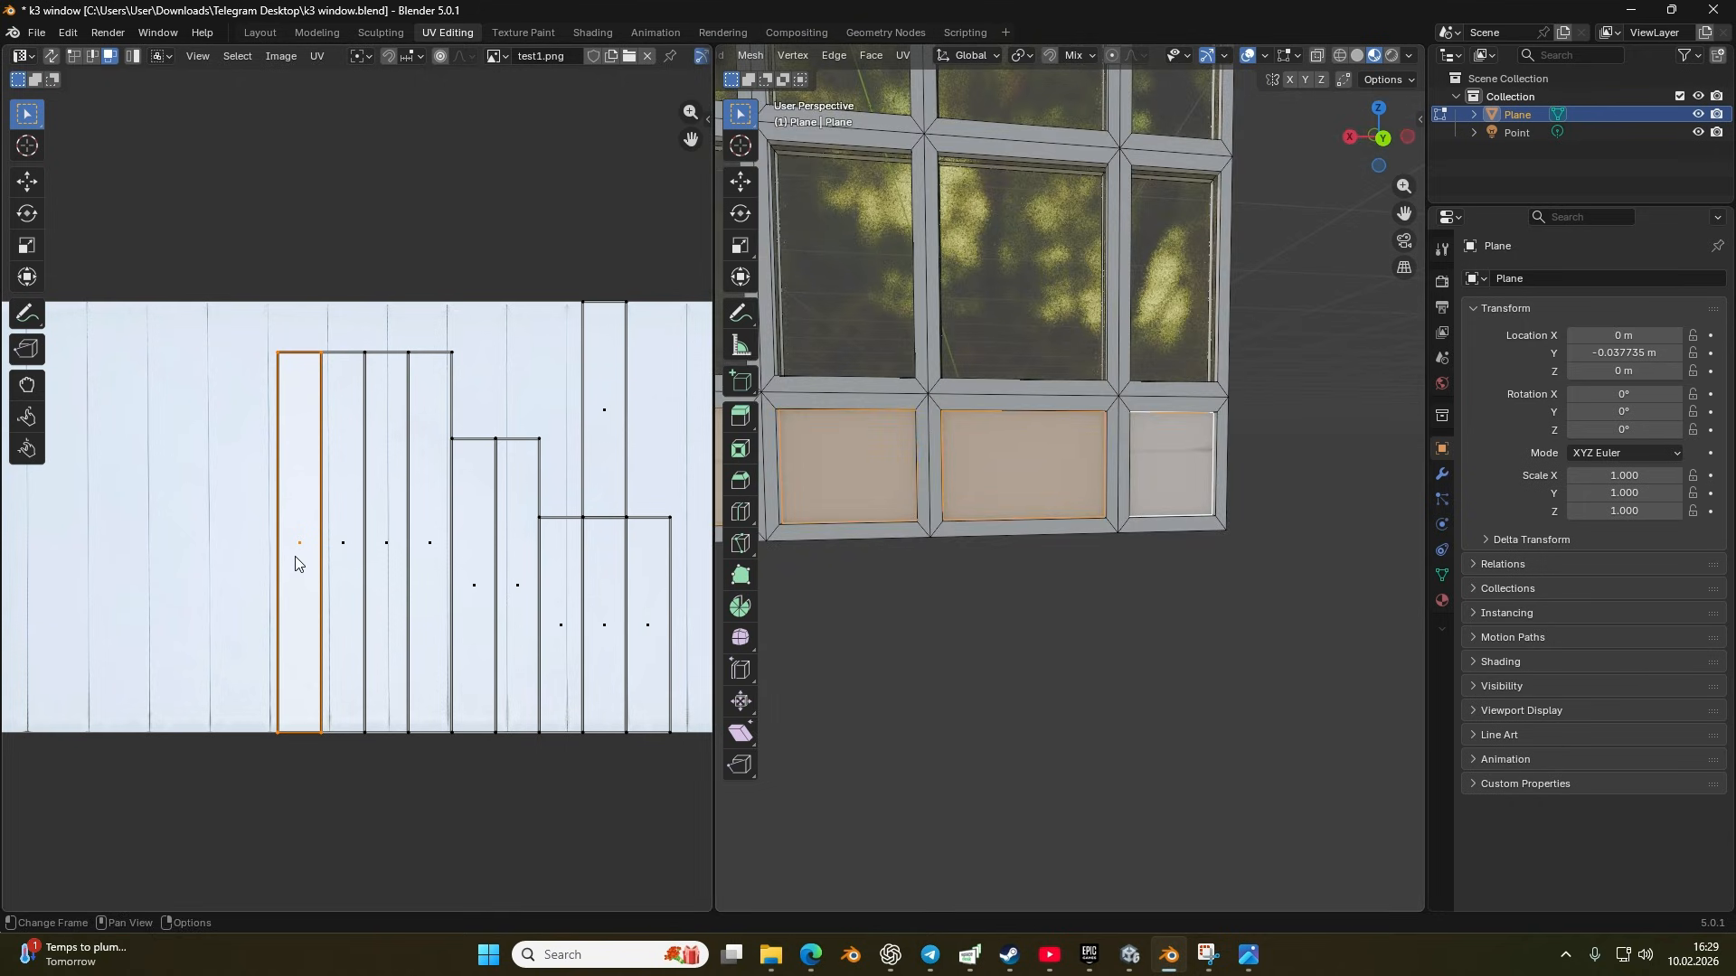
pyautogui.scroll(-4, 299, 566)
pyautogui.scroll(-4, 998, 474)
pyautogui.moveTo(996, 475); pyautogui.dragTo(1112, 476)
pyautogui.scroll(2, 1112, 477)
# Step: Select the five bottom panel faces on the window's back side and unwrap them with Unwrap Angle Based
pyautogui.click(1146, 476)
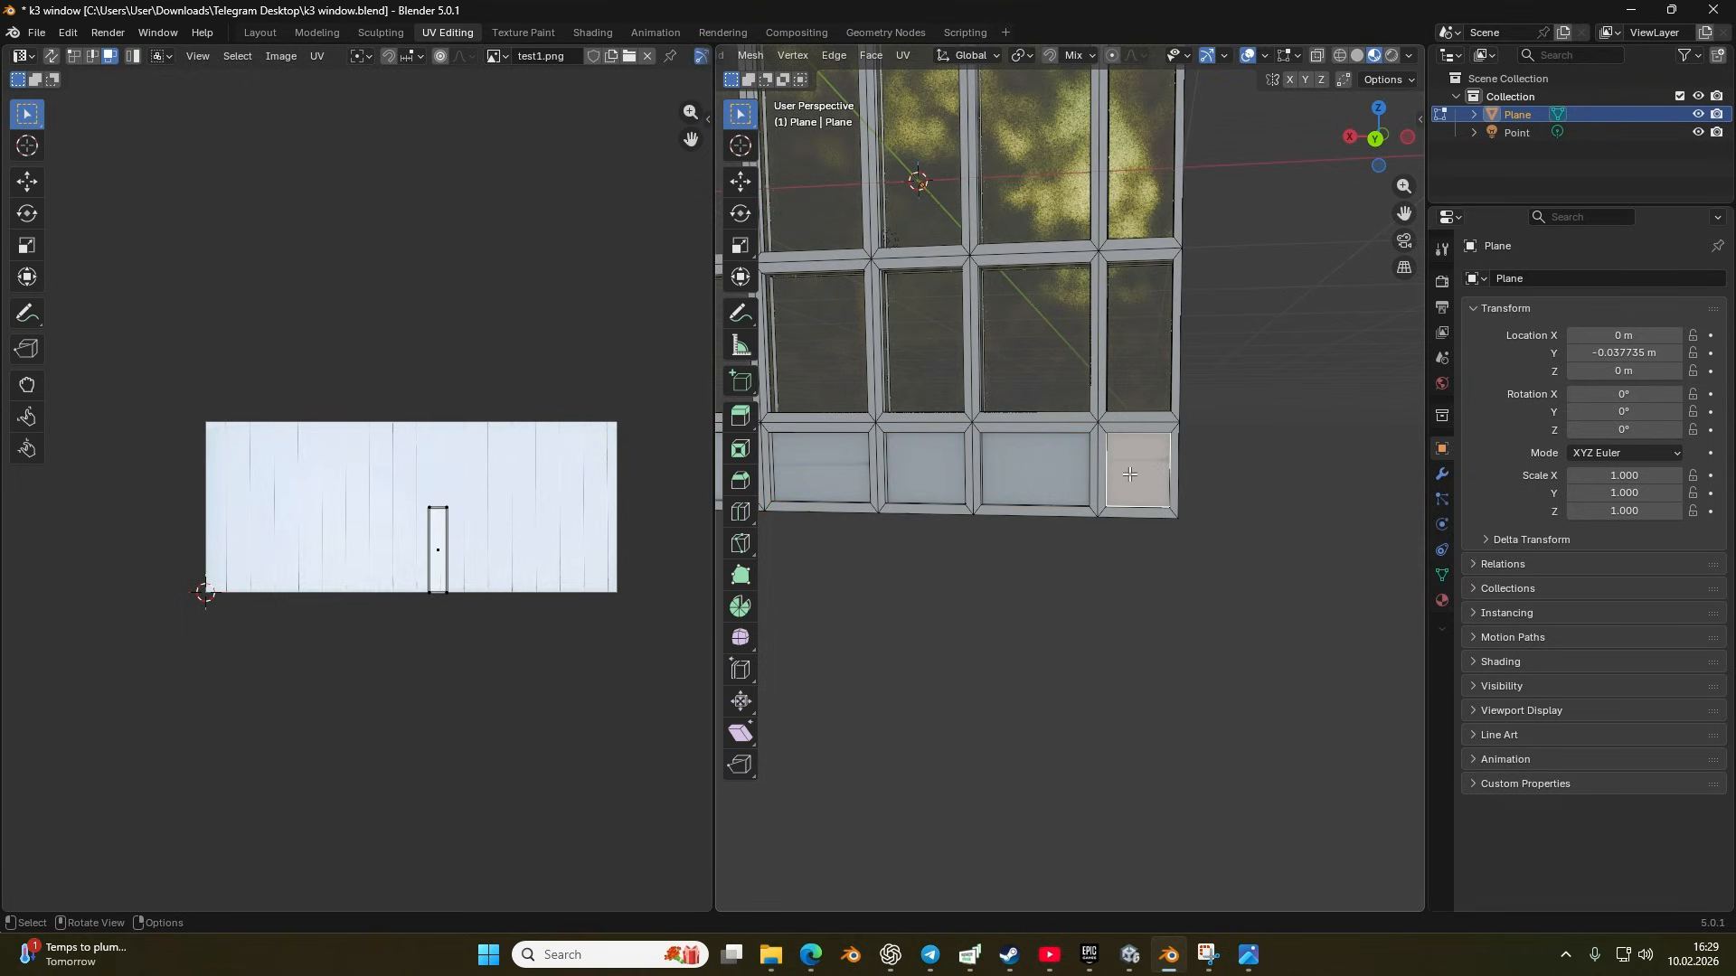
pyautogui.scroll(-2, 1129, 474)
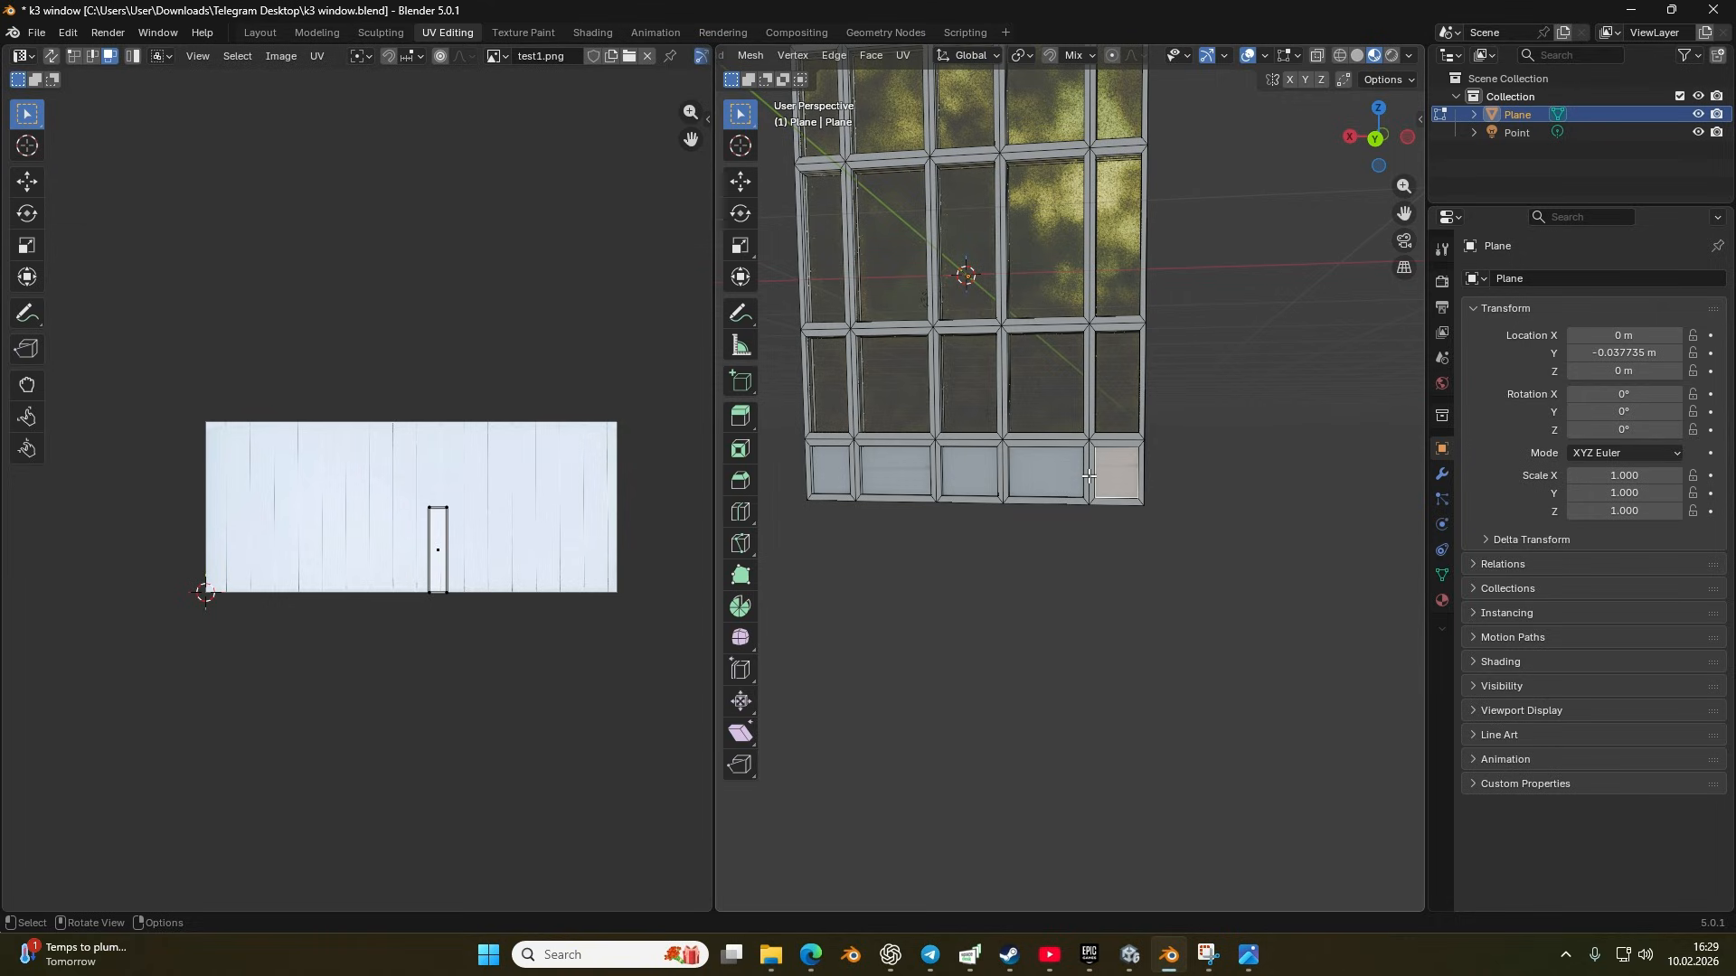
pyautogui.scroll(2, 1042, 469)
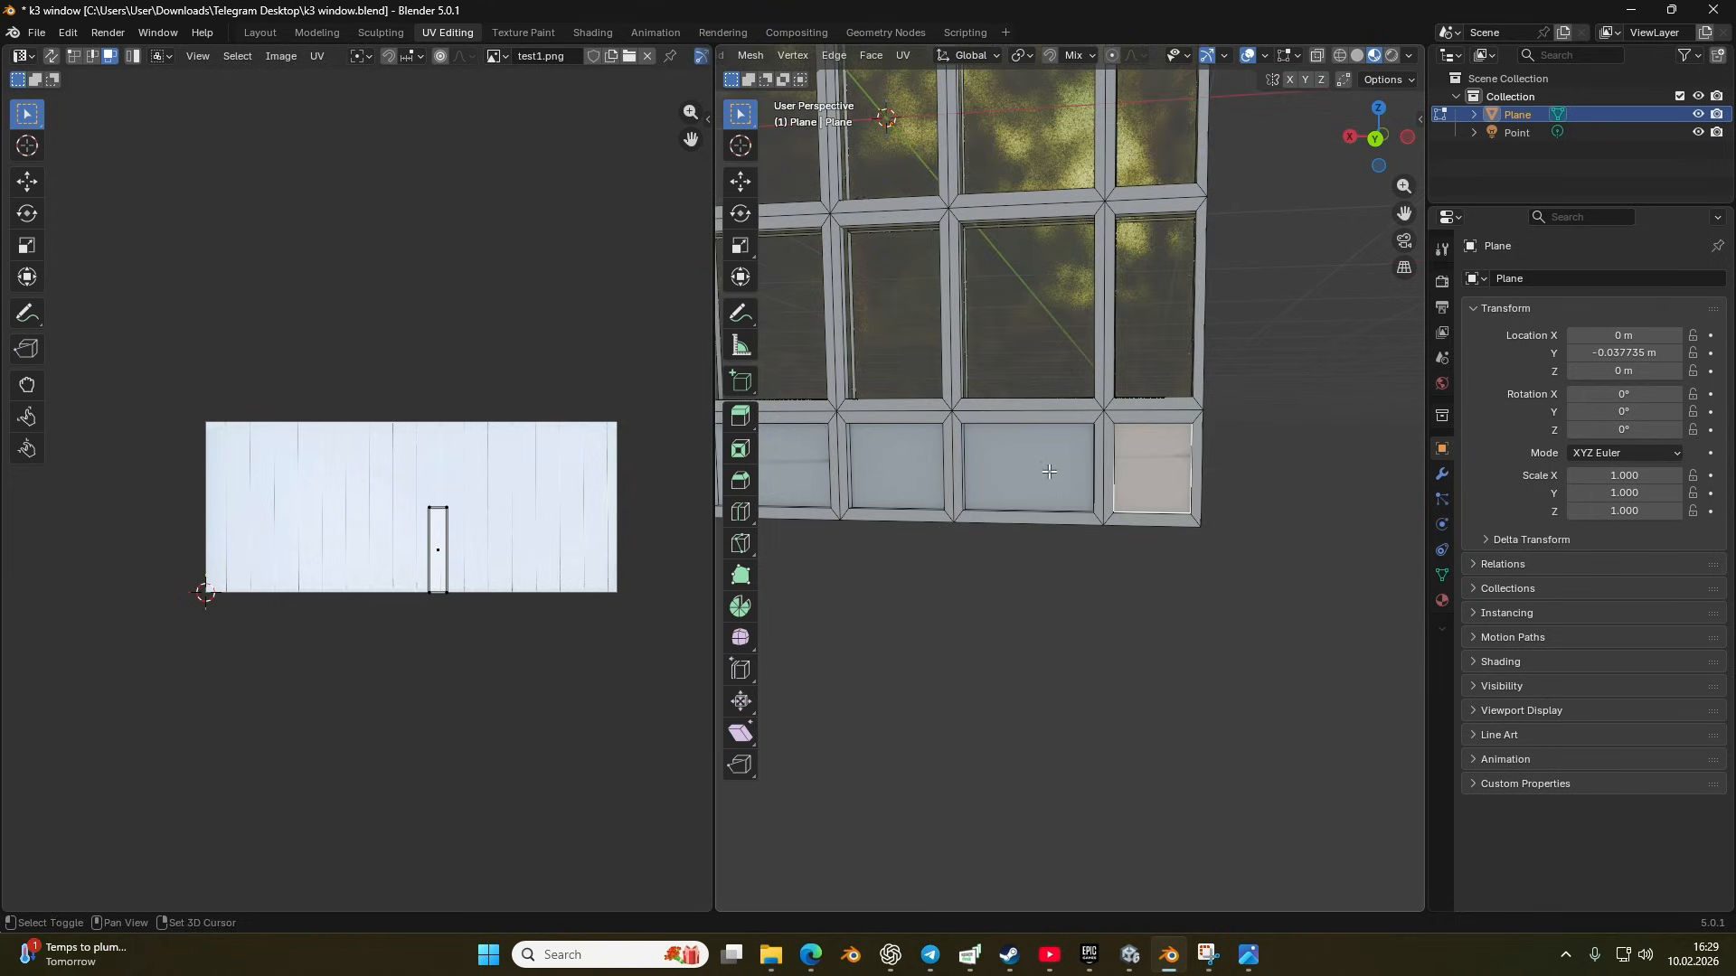
pyautogui.keyDown('shift'); pyautogui.click(1043, 469); pyautogui.keyUp('shift')
pyautogui.keyDown('shift'); pyautogui.click(900, 474); pyautogui.keyUp('shift')
pyautogui.moveTo(900, 474); pyautogui.dragTo(1083, 506)
pyautogui.keyDown('shift'); pyautogui.click(986, 481); pyautogui.keyUp('shift')
pyautogui.keyDown('shift'); pyautogui.click(872, 477); pyautogui.keyUp('shift')
pyautogui.scroll(-2, 1139, 488)
pyautogui.press('u')
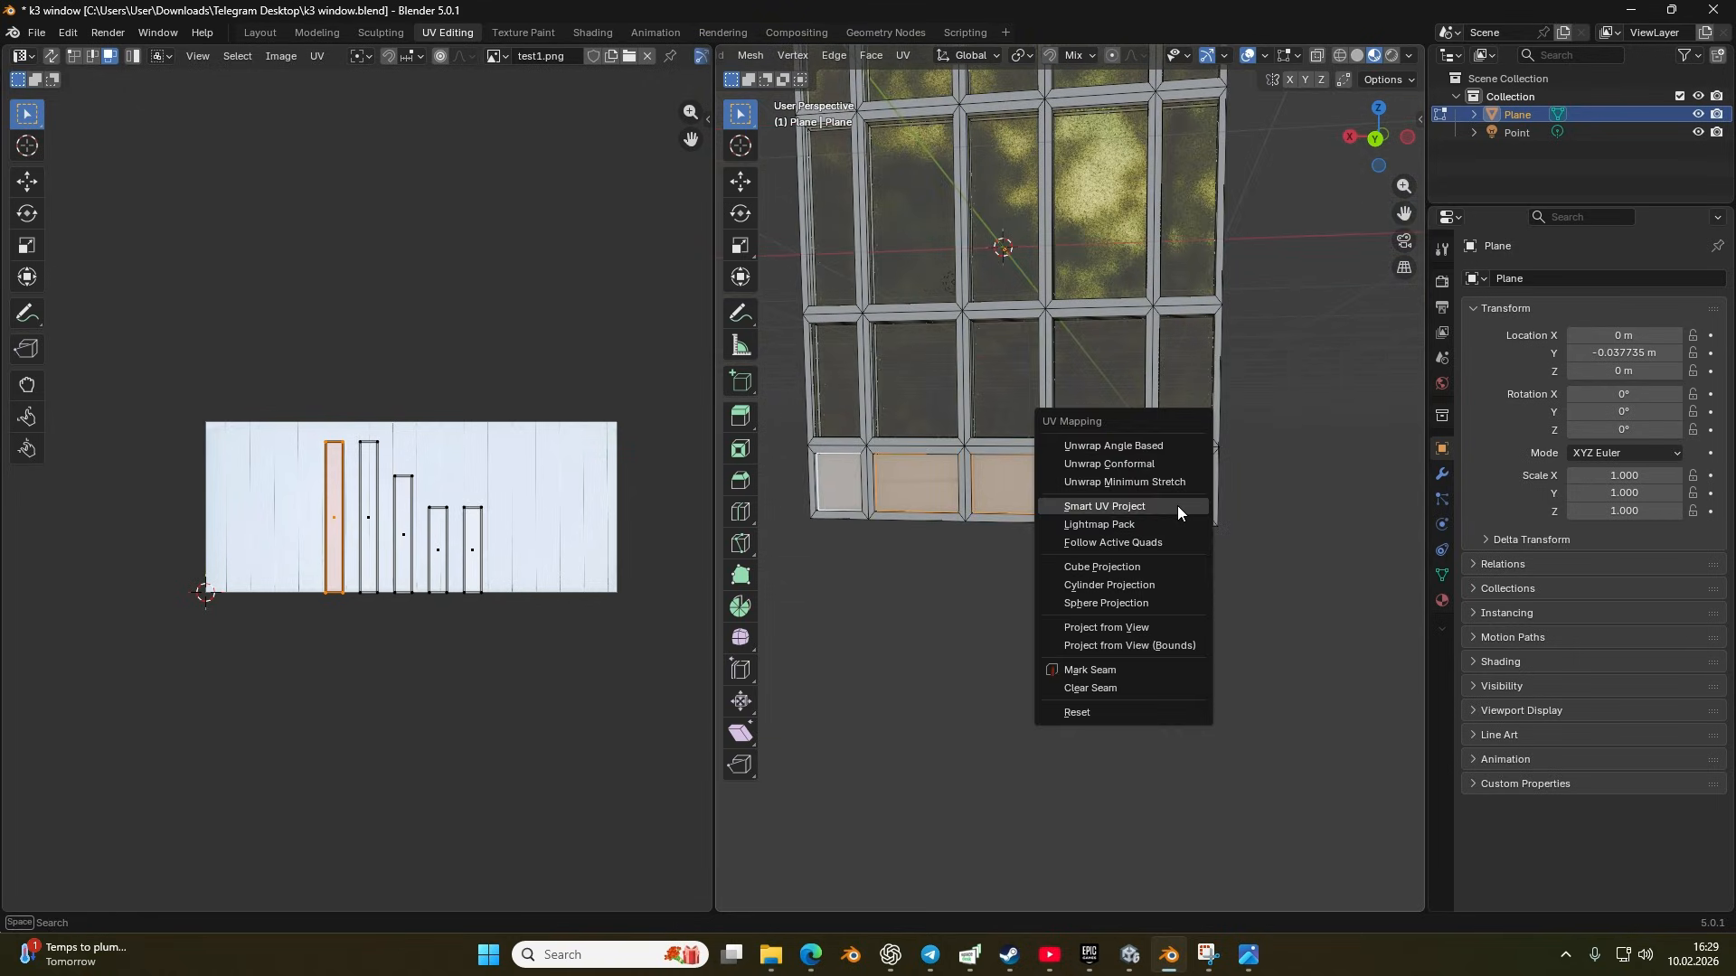
pyautogui.click(1167, 446)
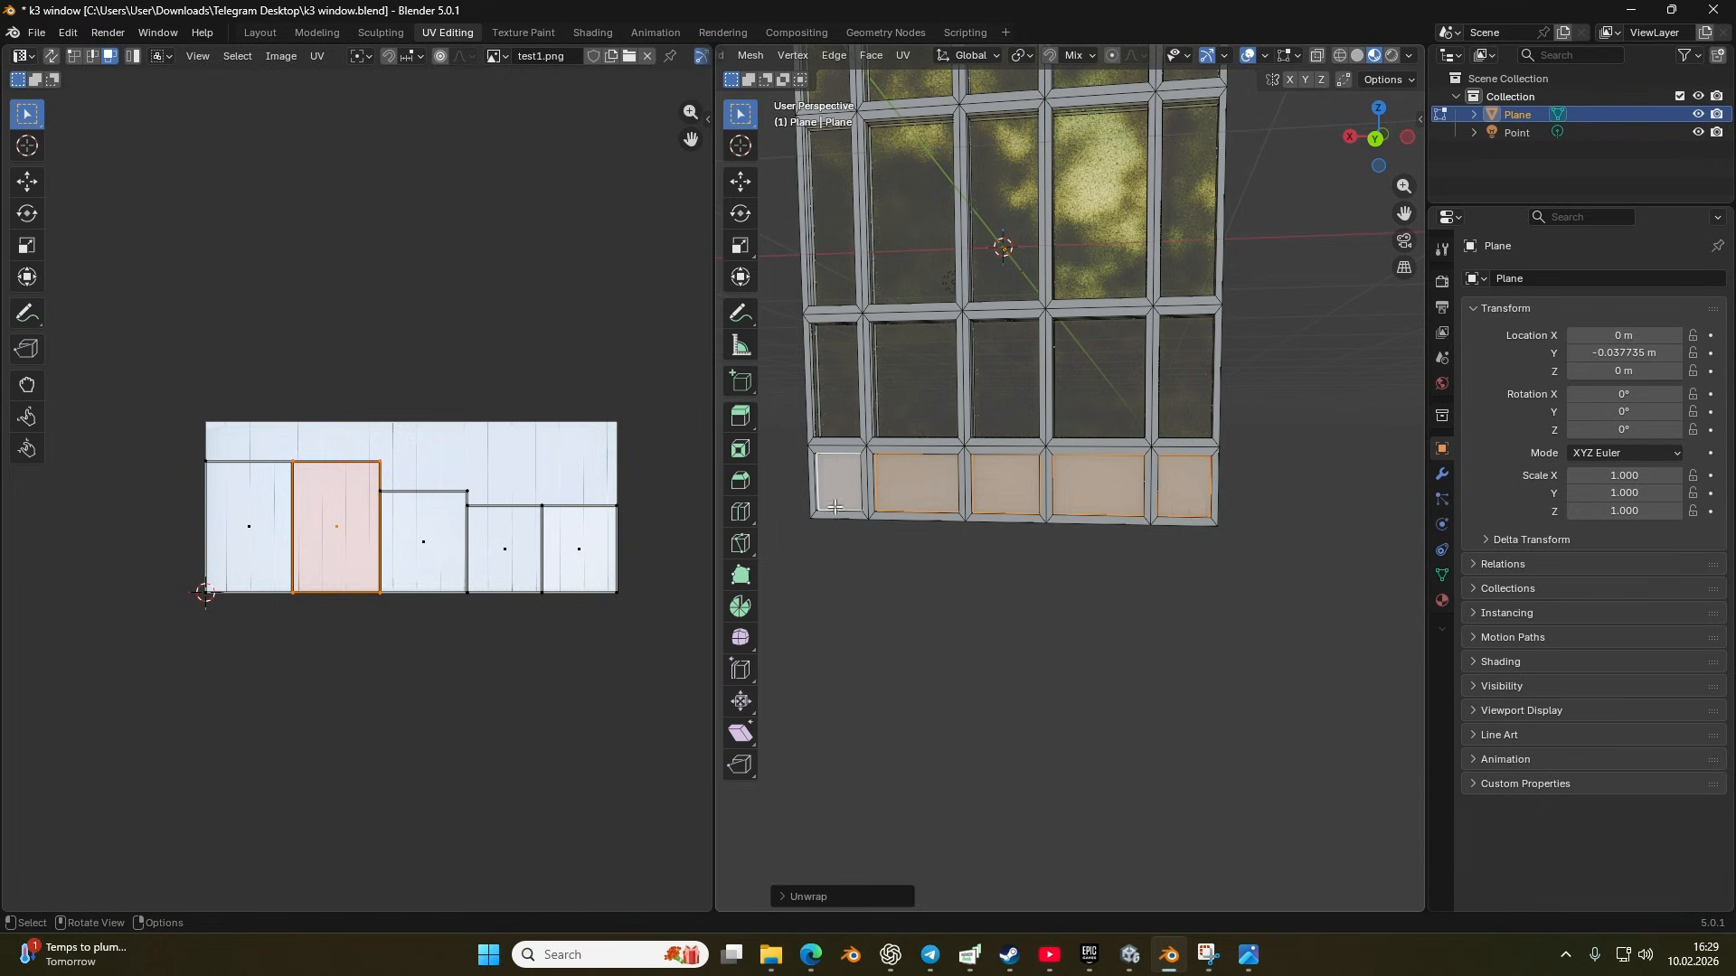
# Step: Rotate all the UV islands of the back side's bottom panels by 90°
pyautogui.scroll(-2, 1120, 527)
pyautogui.moveTo(1120, 527)
pyautogui.mouseDown()
pyautogui.moveTo(1180, 524)
pyautogui.moveTo(1089, 517)
pyautogui.mouseUp()
pyautogui.scroll(8, 1118, 523)
pyautogui.scroll(-4, 1087, 517)
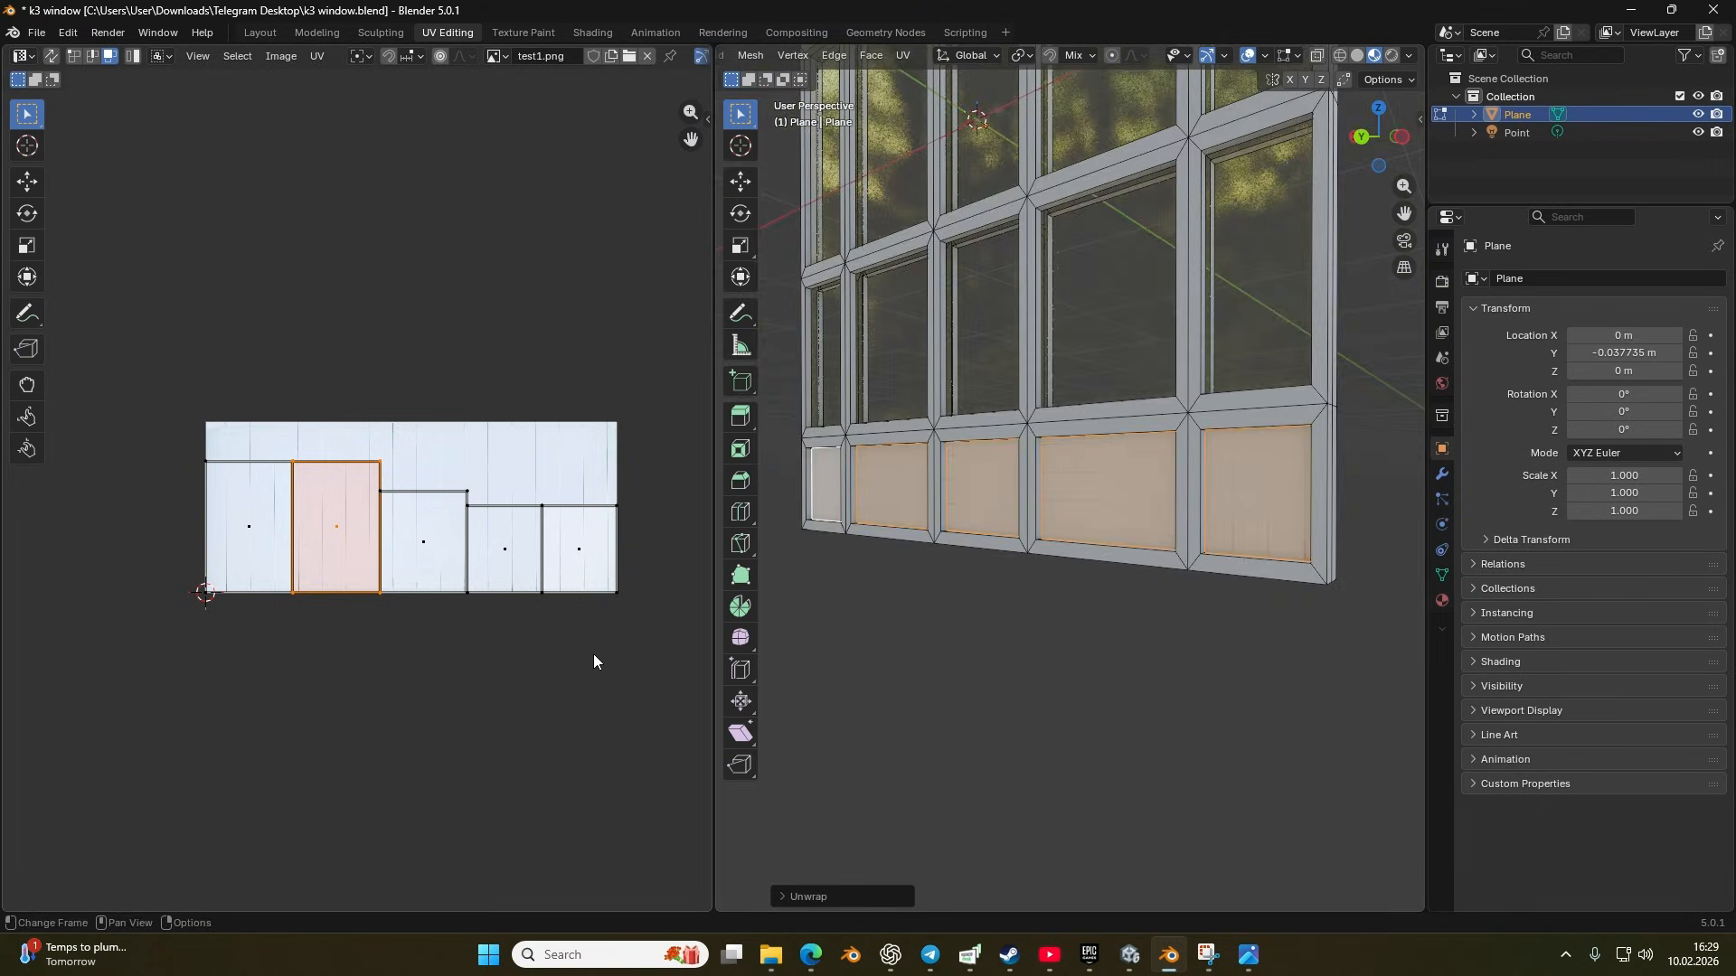
pyautogui.press('a')
pyautogui.write('r')
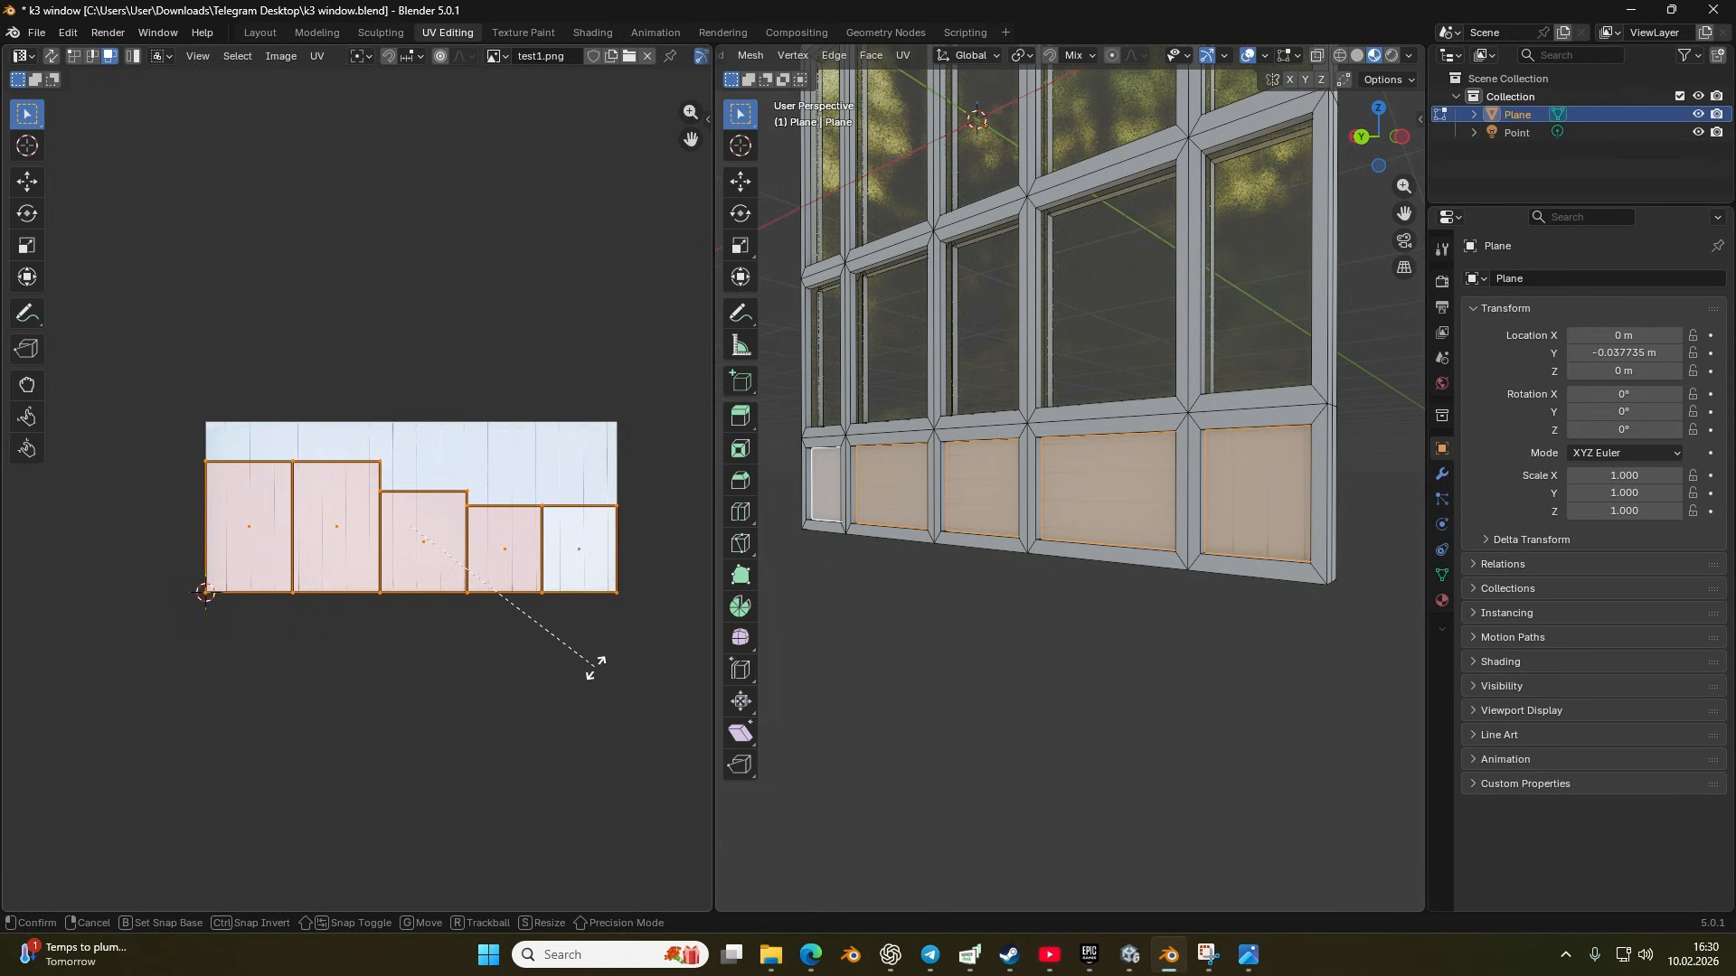
pyautogui.write('90')
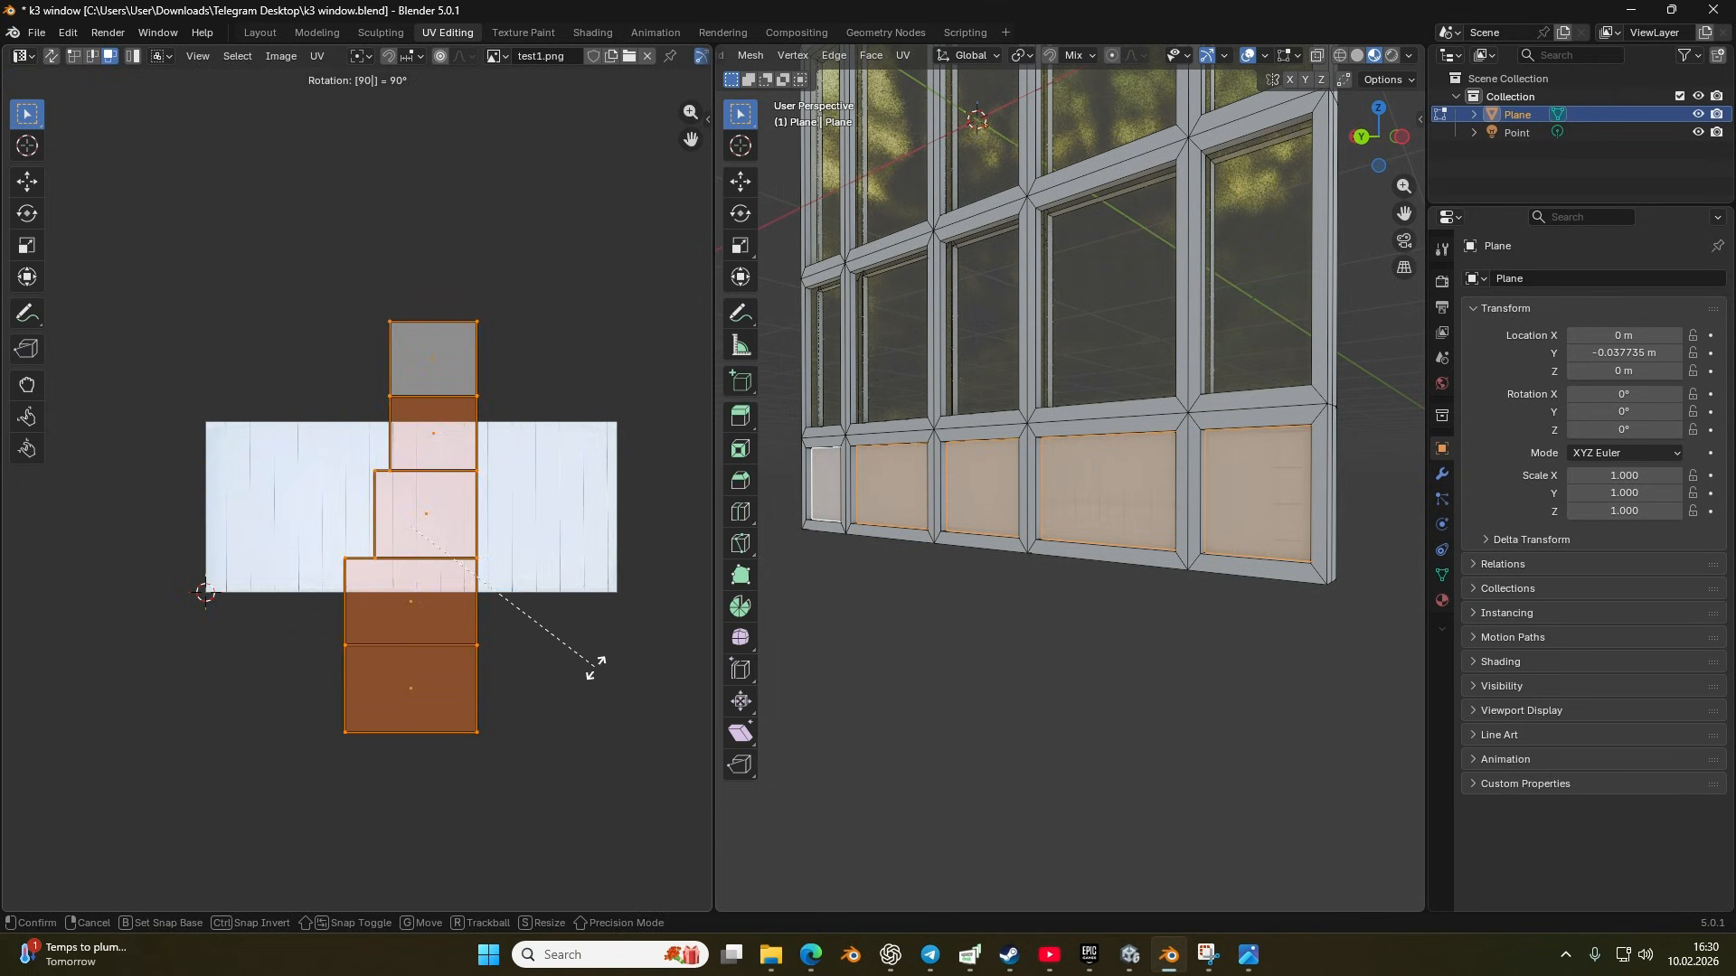
pyautogui.press('Return')
# Step: Rotate the UV island of the right-end bottom panel, seen from the window's back, by another 90°
pyautogui.scroll(3, 968, 588)
pyautogui.moveTo(986, 579); pyautogui.dragTo(1103, 537)
pyautogui.scroll(-2, 1090, 542)
pyautogui.click(1302, 508)
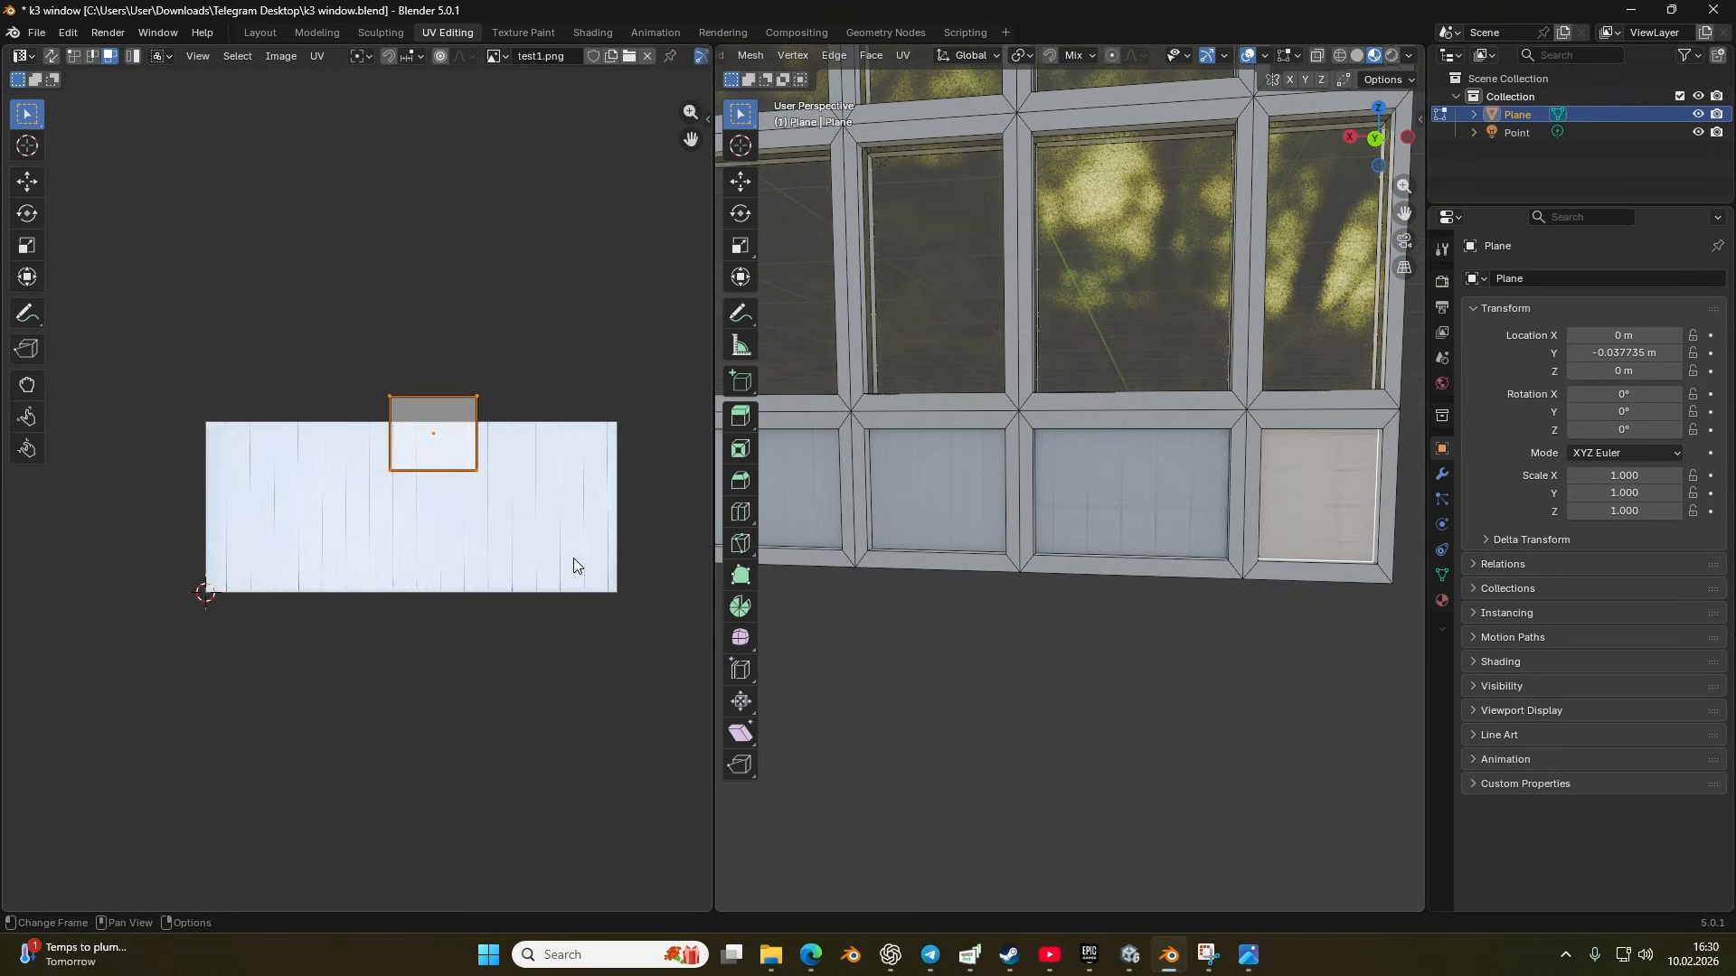
pyautogui.write('r')
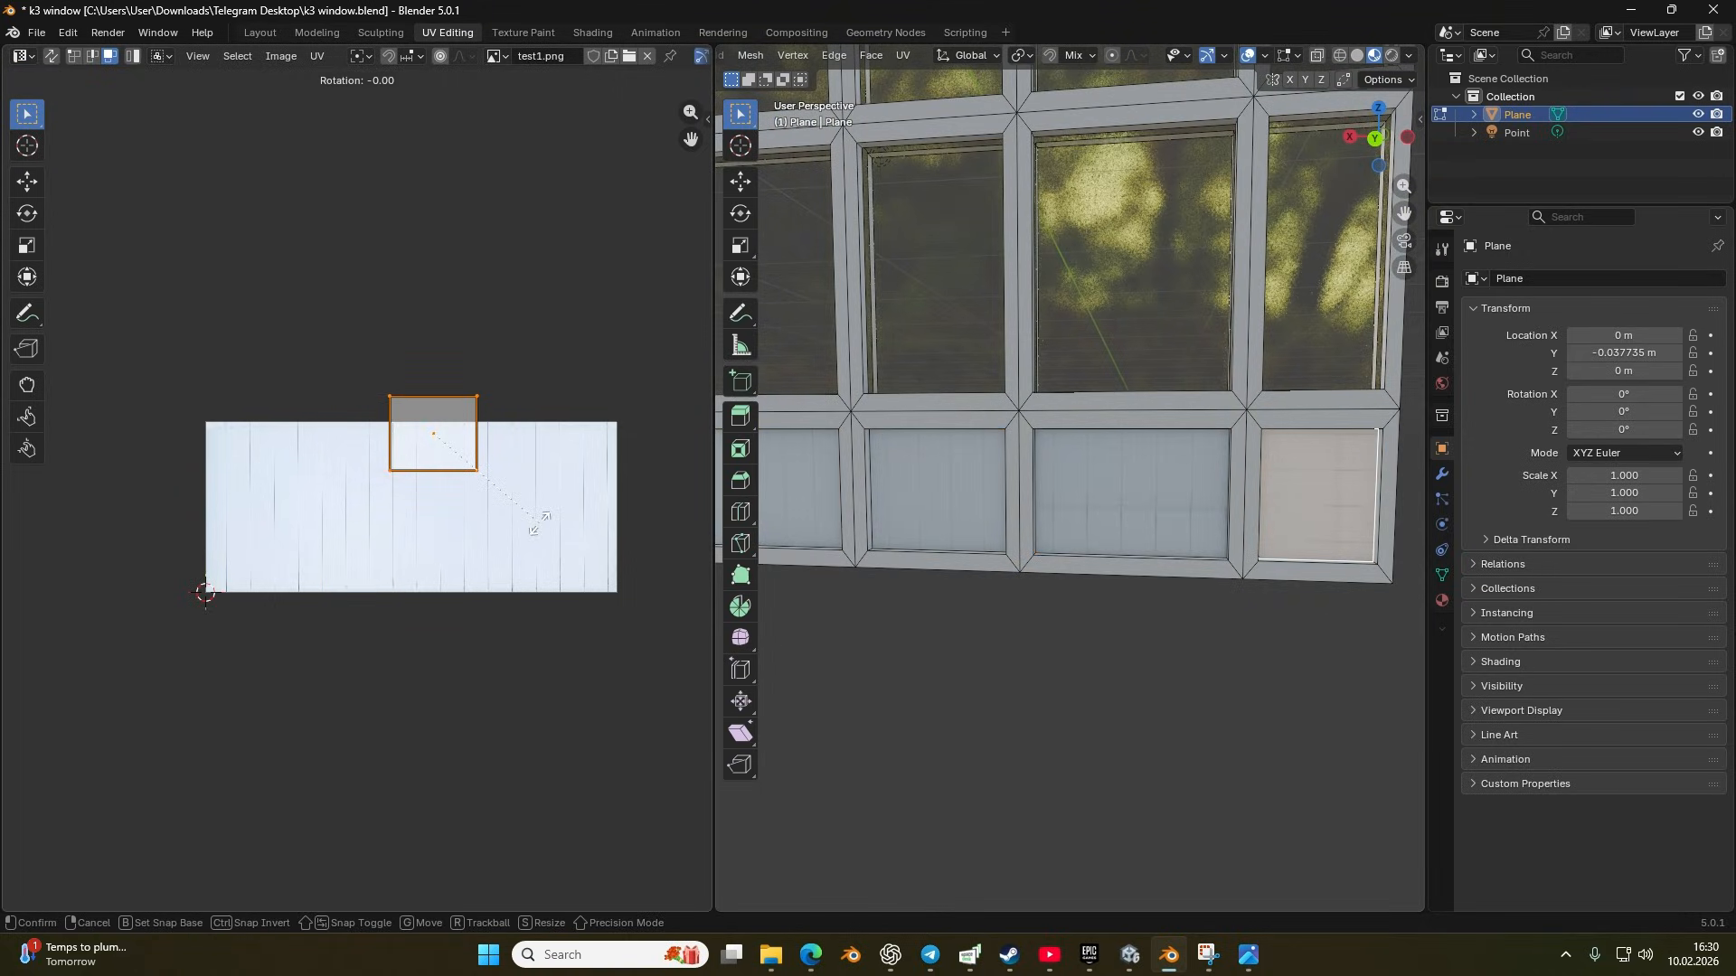
pyautogui.write('90')
pyautogui.press('Return')
pyautogui.scroll(-3, 935, 508)
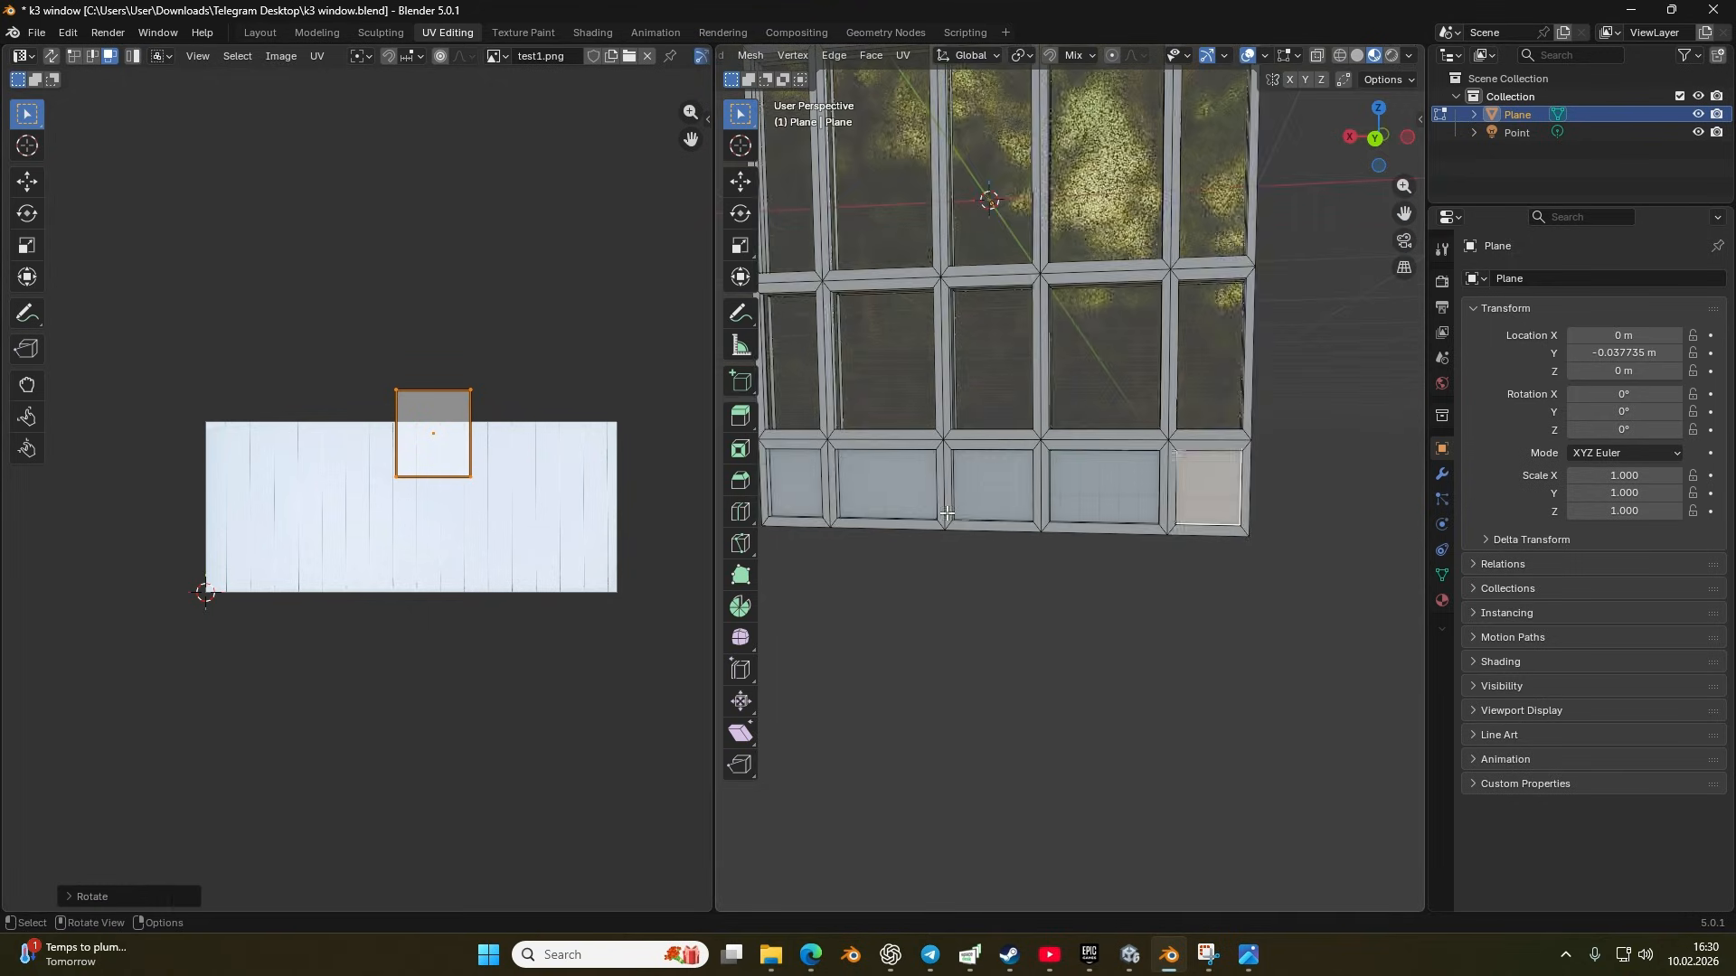
# Step: Rotate the UV island of the left-end bottom panel, seen from the window's back, by another 90°
pyautogui.moveTo(941, 508); pyautogui.dragTo(1036, 504)
pyautogui.scroll(-2, 1036, 503)
pyautogui.scroll(3, 1036, 504)
pyautogui.scroll(-2, 994, 502)
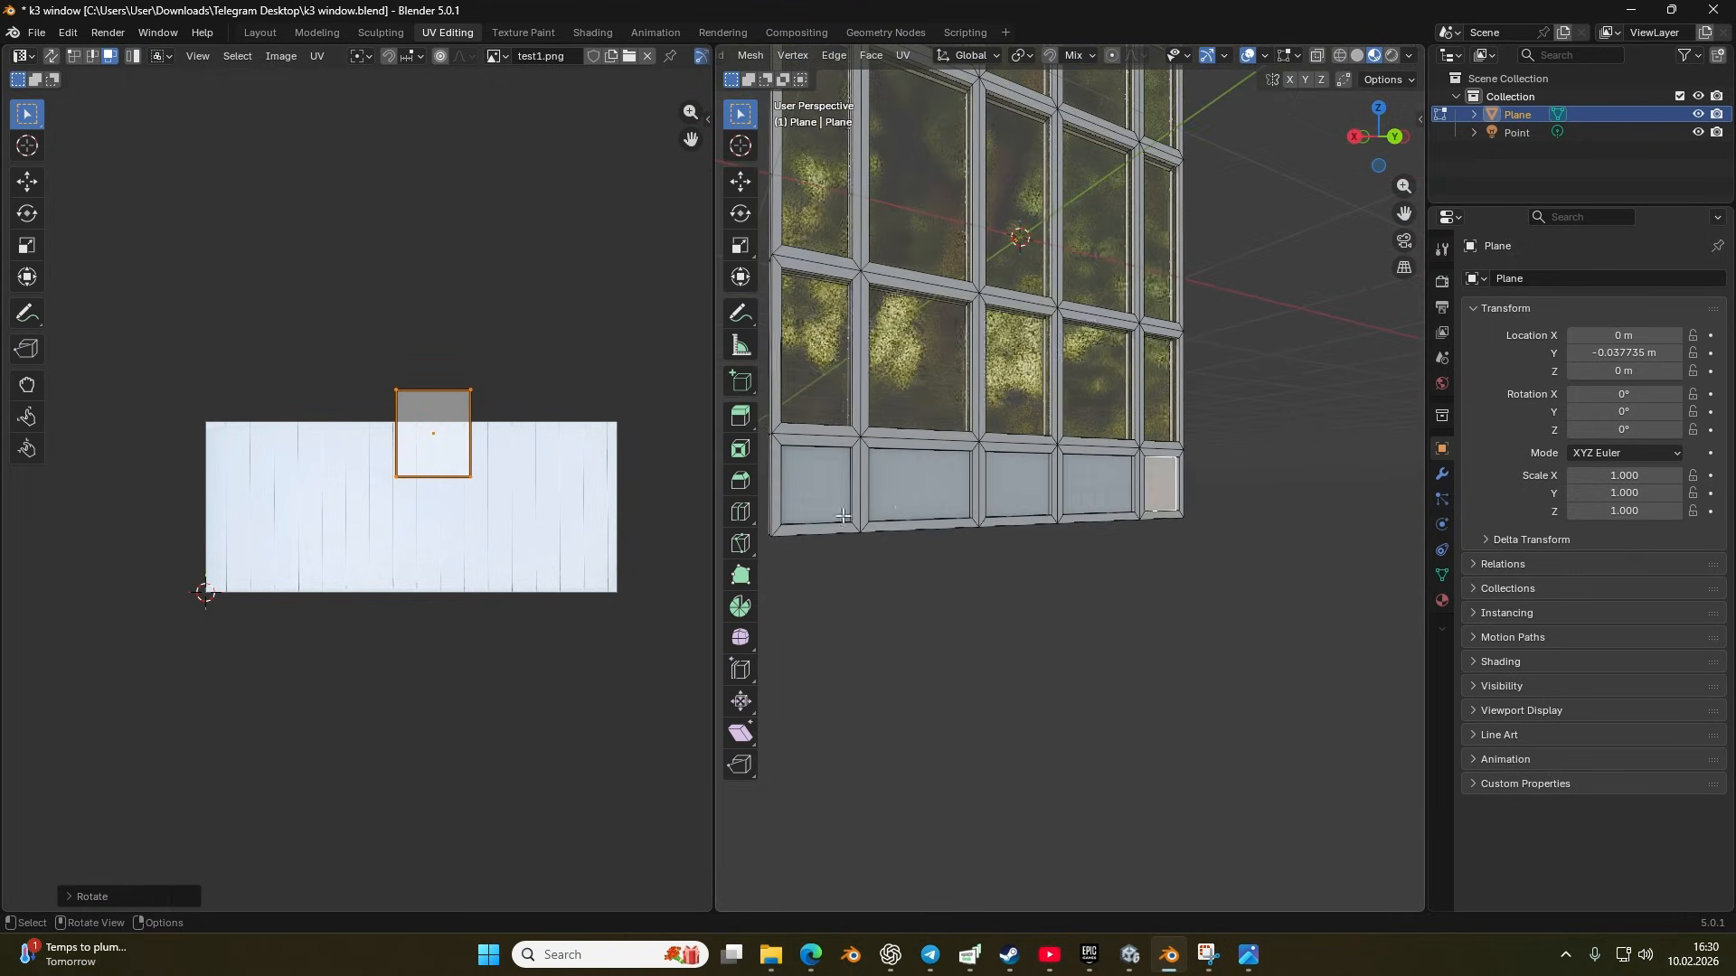
pyautogui.click(823, 489)
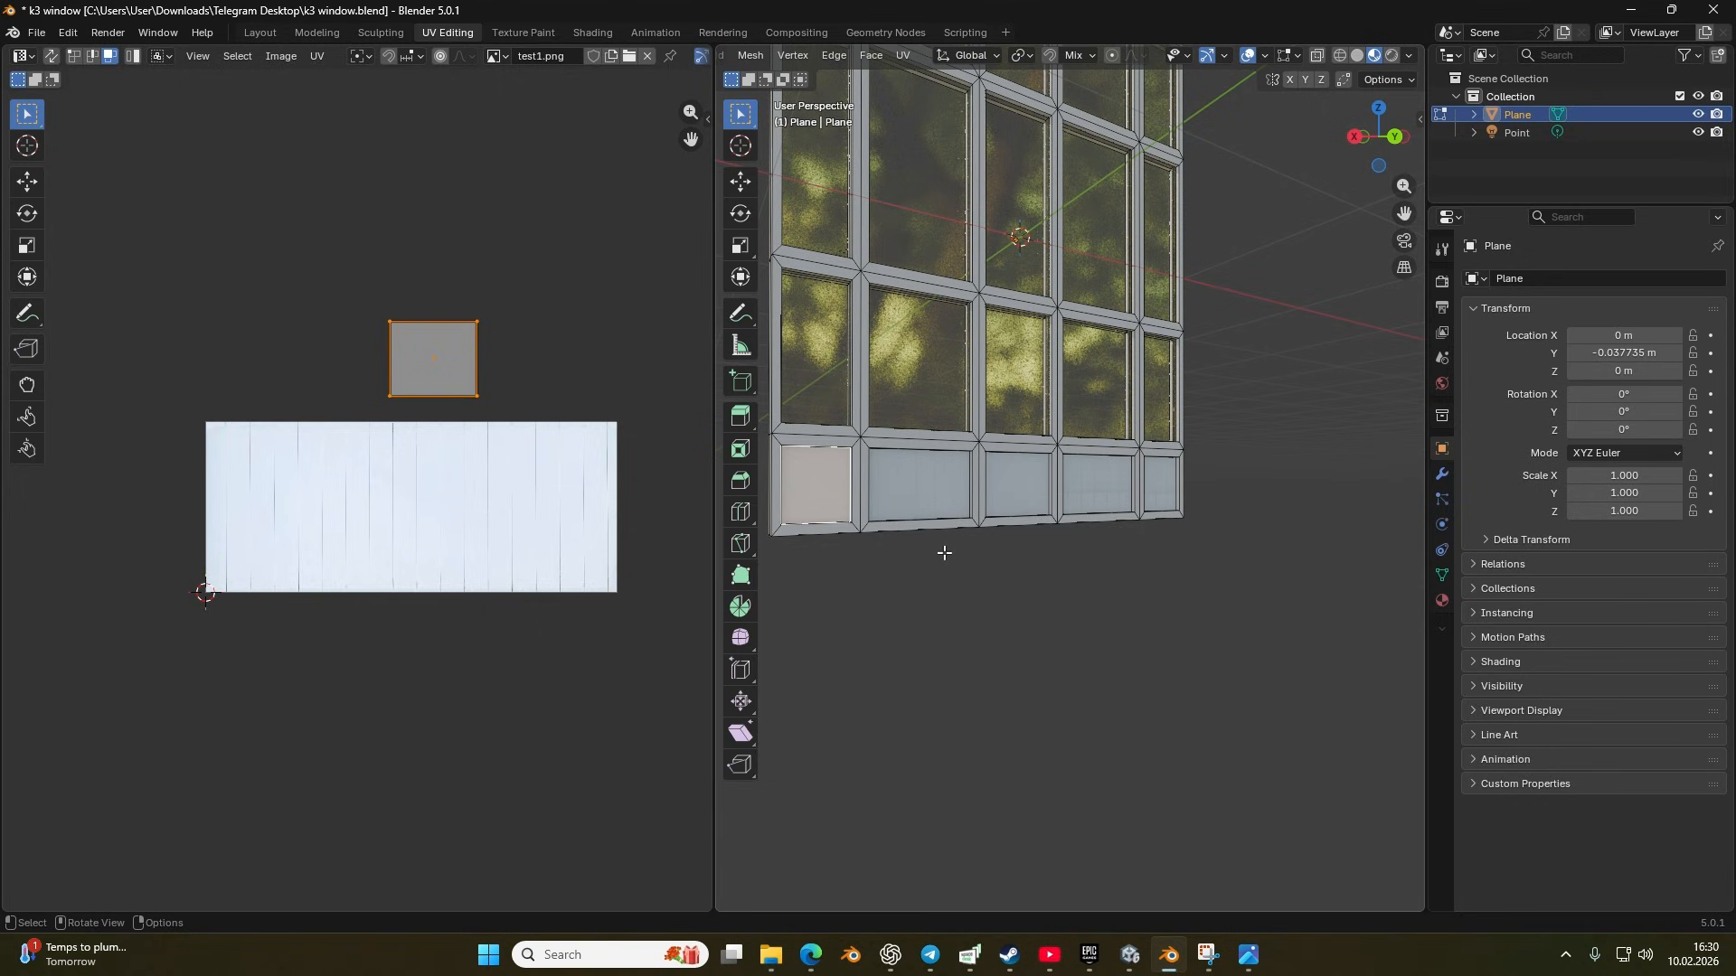
pyautogui.write('r90')
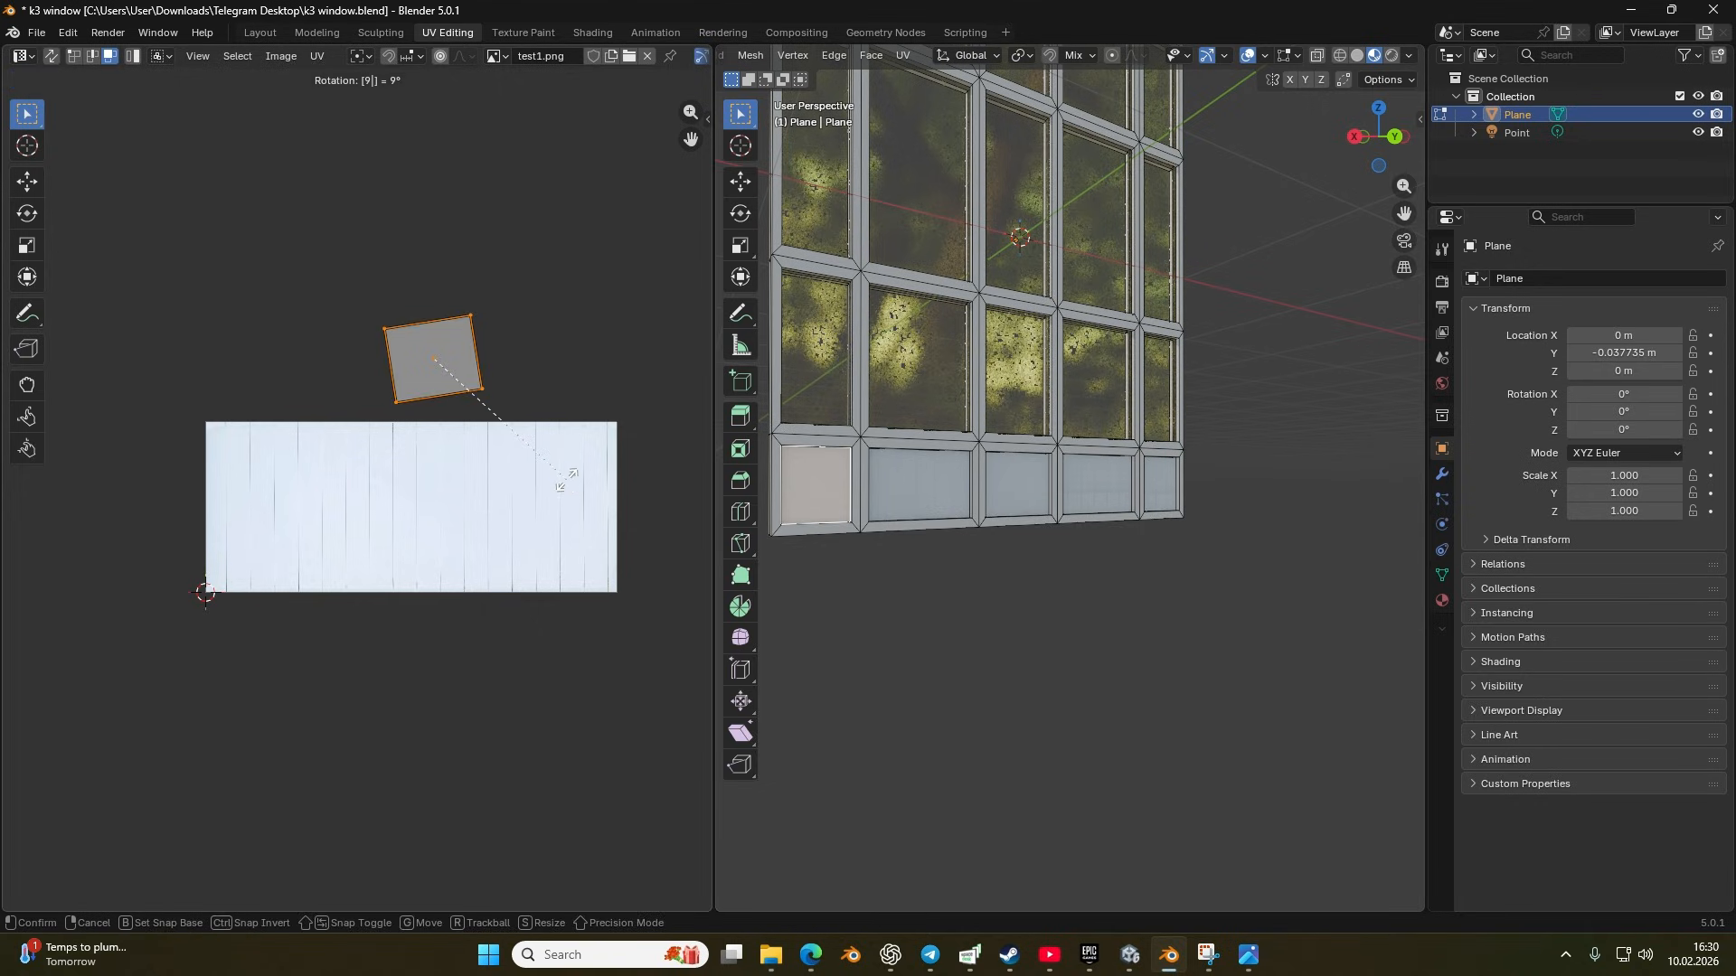
pyautogui.press('Return')
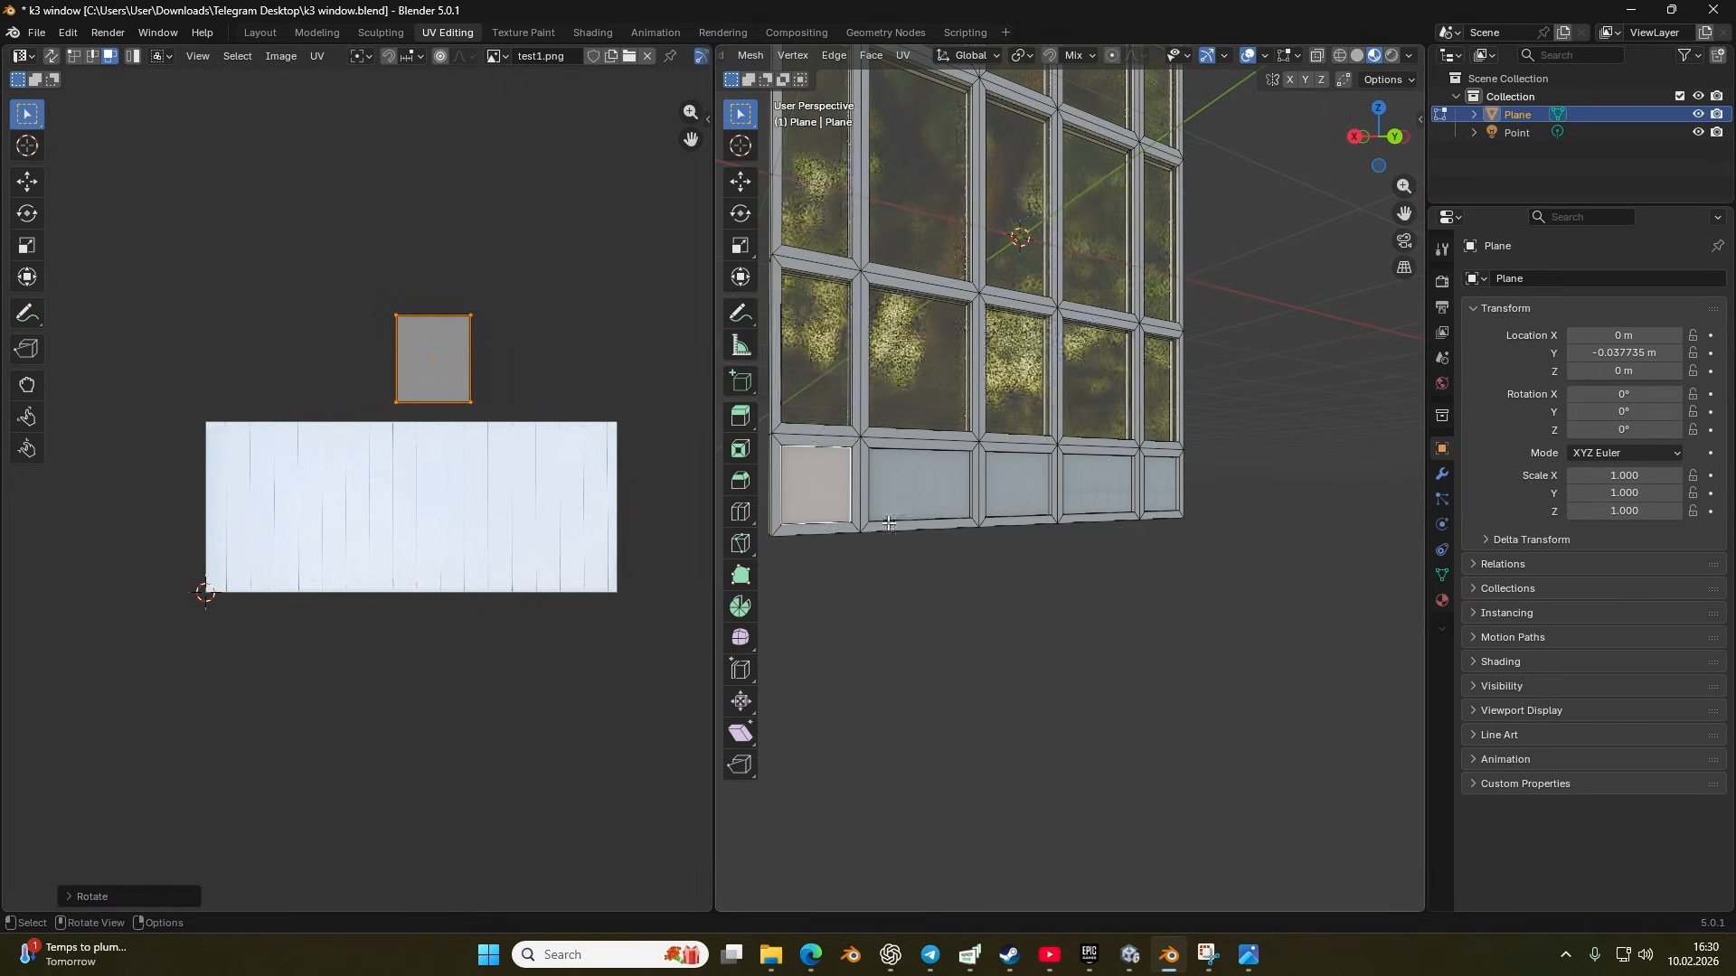
# Step: Select the five bottom panel faces on the window's front side and unwrap them
pyautogui.moveTo(922, 511); pyautogui.dragTo(1215, 545)
pyautogui.click(1311, 512)
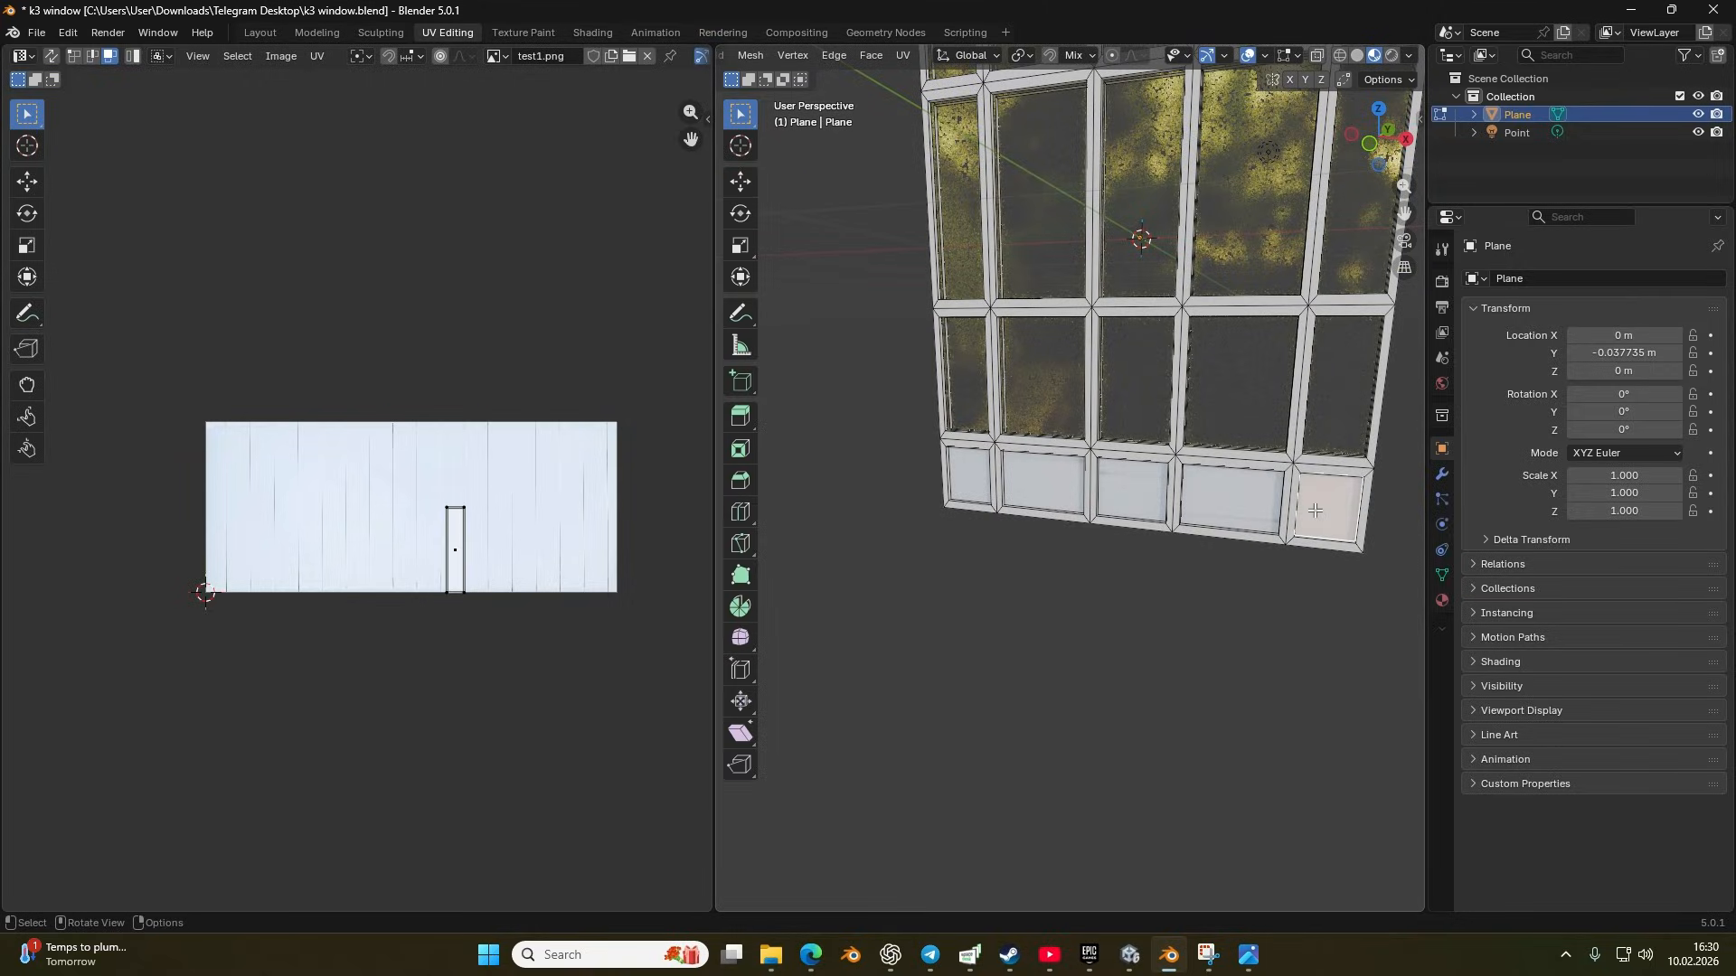
pyautogui.keyDown('shift'); pyautogui.click(1226, 503); pyautogui.keyUp('shift')
pyautogui.keyDown('shift'); pyautogui.click(1132, 490); pyautogui.keyUp('shift')
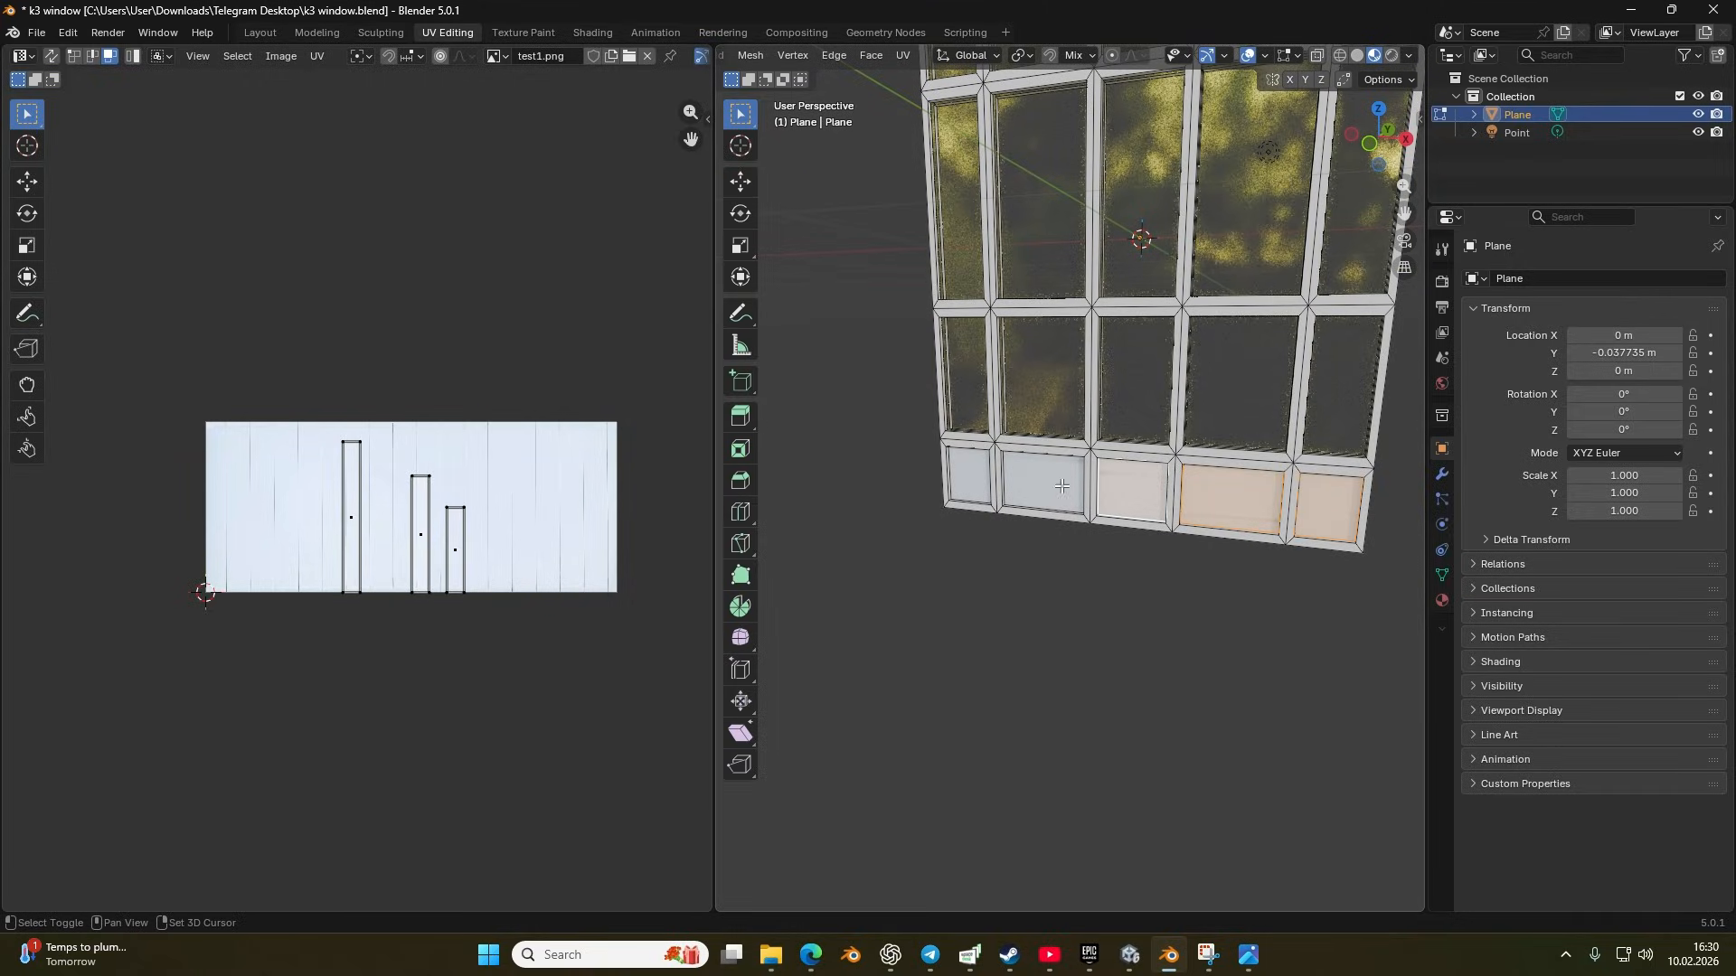
pyautogui.keyDown('shift'); pyautogui.click(1044, 482); pyautogui.keyUp('shift')
pyautogui.press('u')
pyautogui.click(1169, 568)
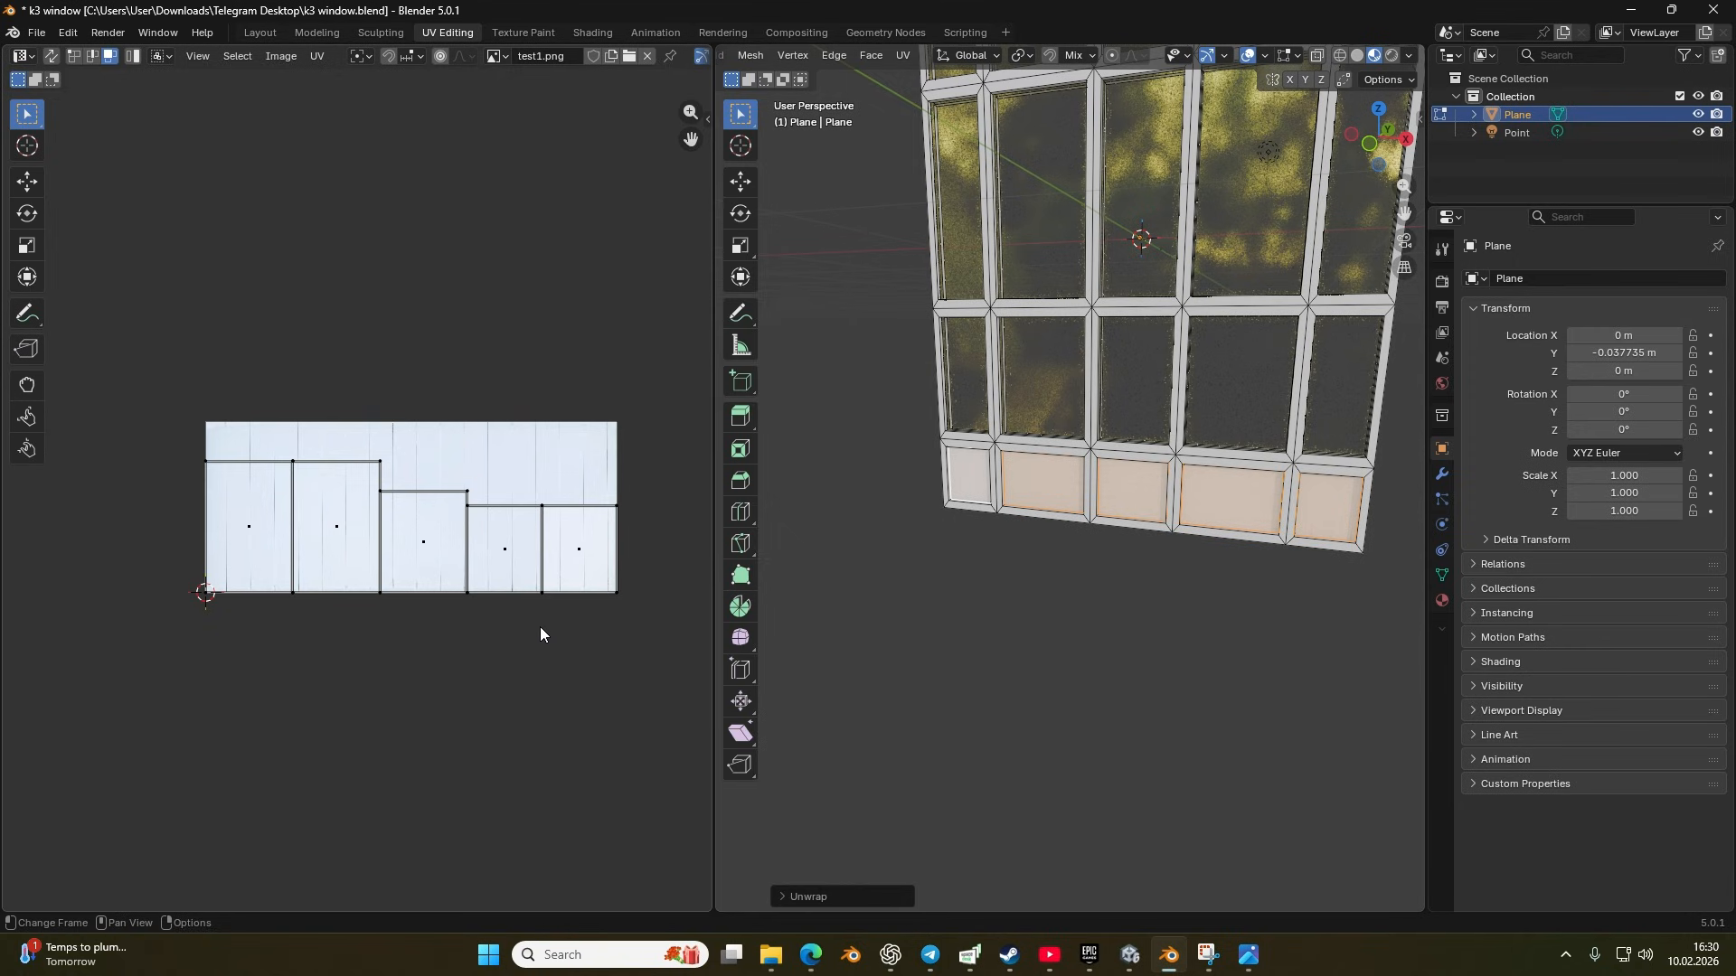
# Step: Select the three middle bottom panels on the front side and rotate their UV islands by 90°
pyautogui.scroll(3, 1012, 547)
pyautogui.moveTo(972, 525); pyautogui.dragTo(1020, 499)
pyautogui.click(1020, 499)
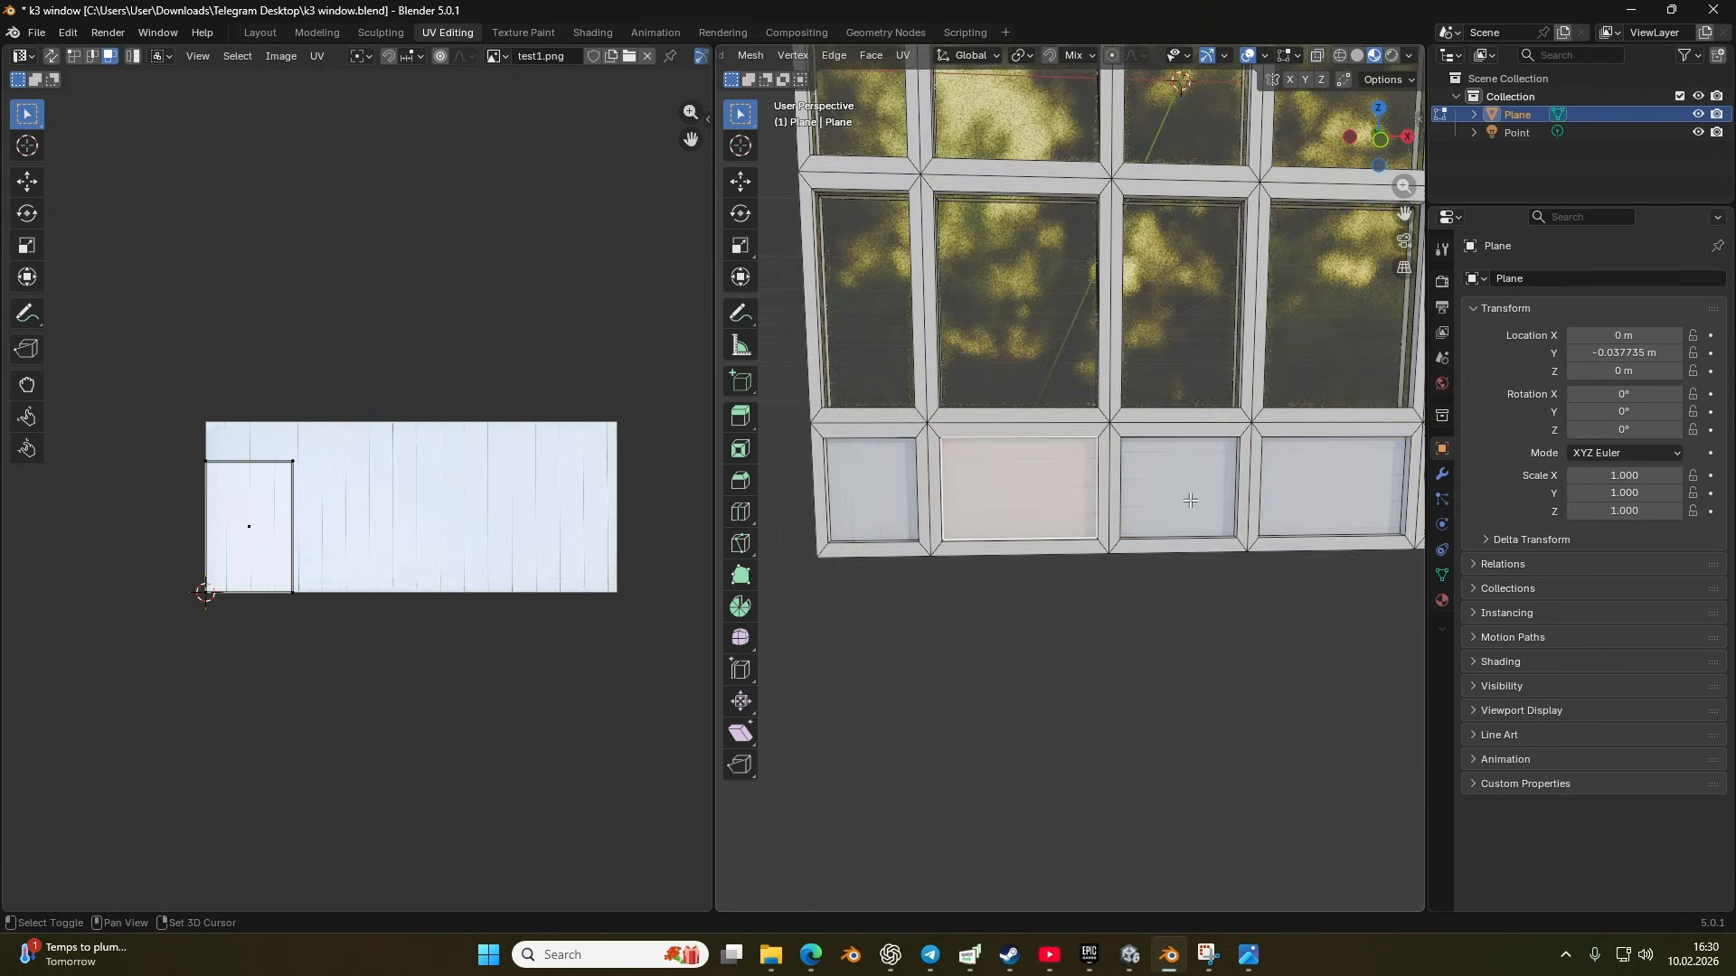
pyautogui.keyDown('shift'); pyautogui.click(1190, 500); pyautogui.keyUp('shift')
pyautogui.keyDown('shift'); pyautogui.click(1337, 497); pyautogui.keyUp('shift')
pyautogui.moveTo(1268, 609); pyautogui.dragTo(949, 632)
pyautogui.write('a')
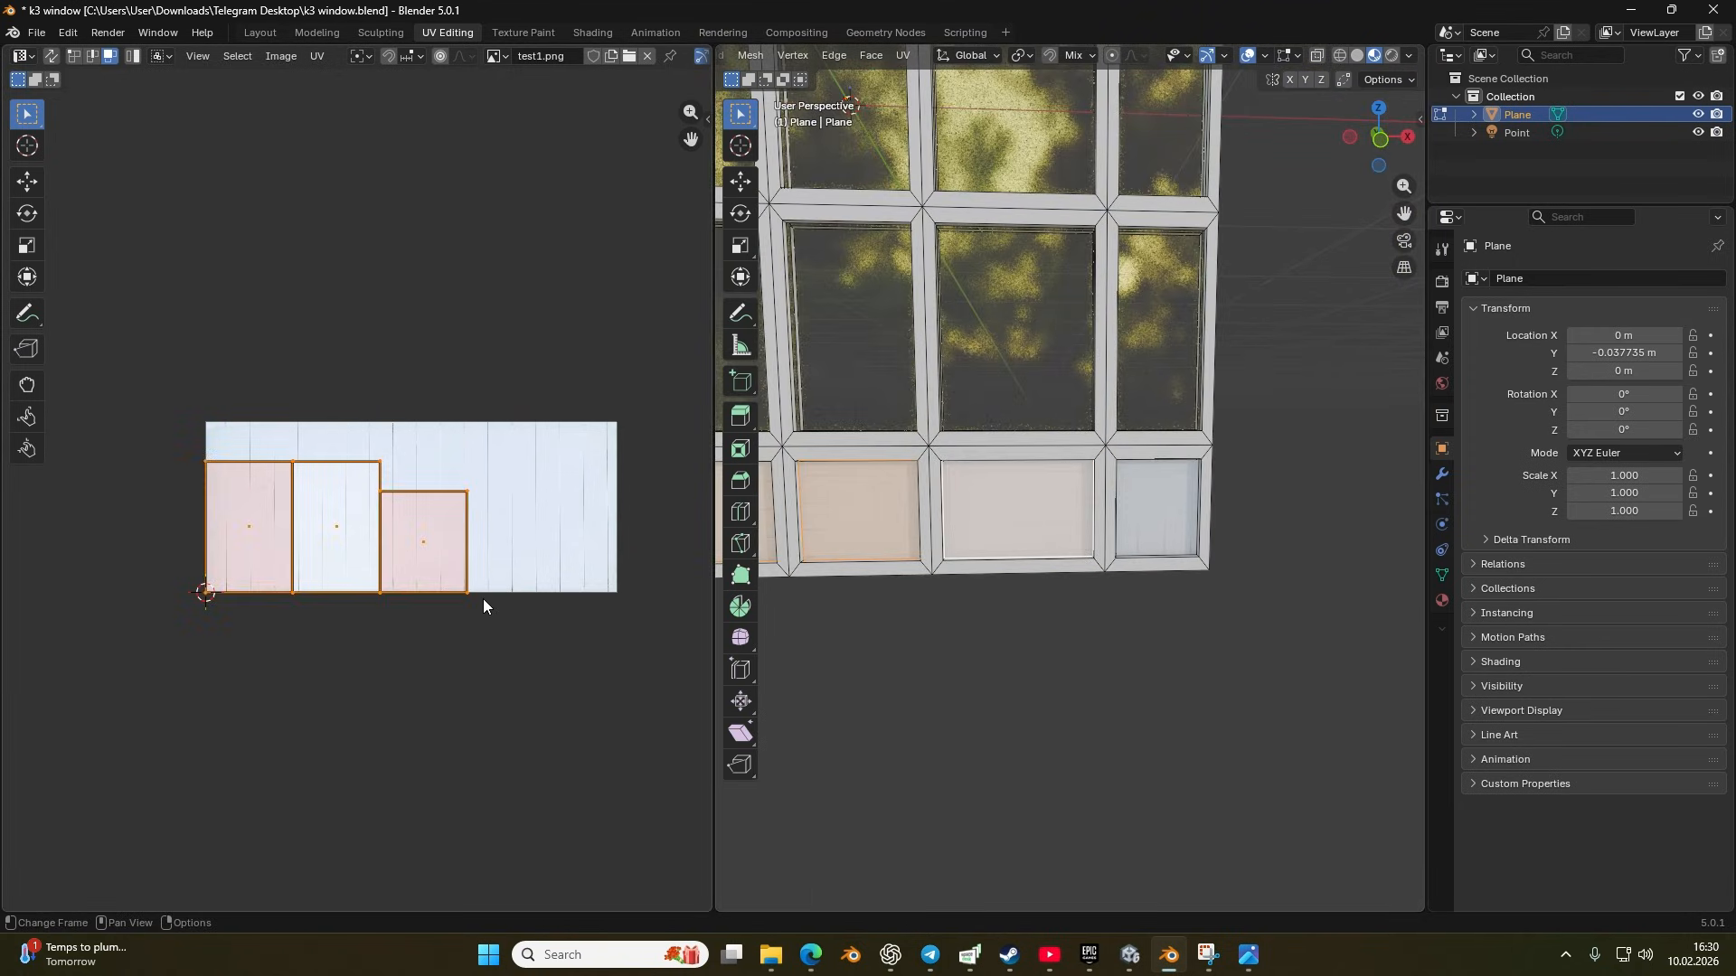
pyautogui.write('r90')
pyautogui.press('Return')
# Step: Clear the selection and select all five bottom panel faces on the window's front side
pyautogui.click(865, 658)
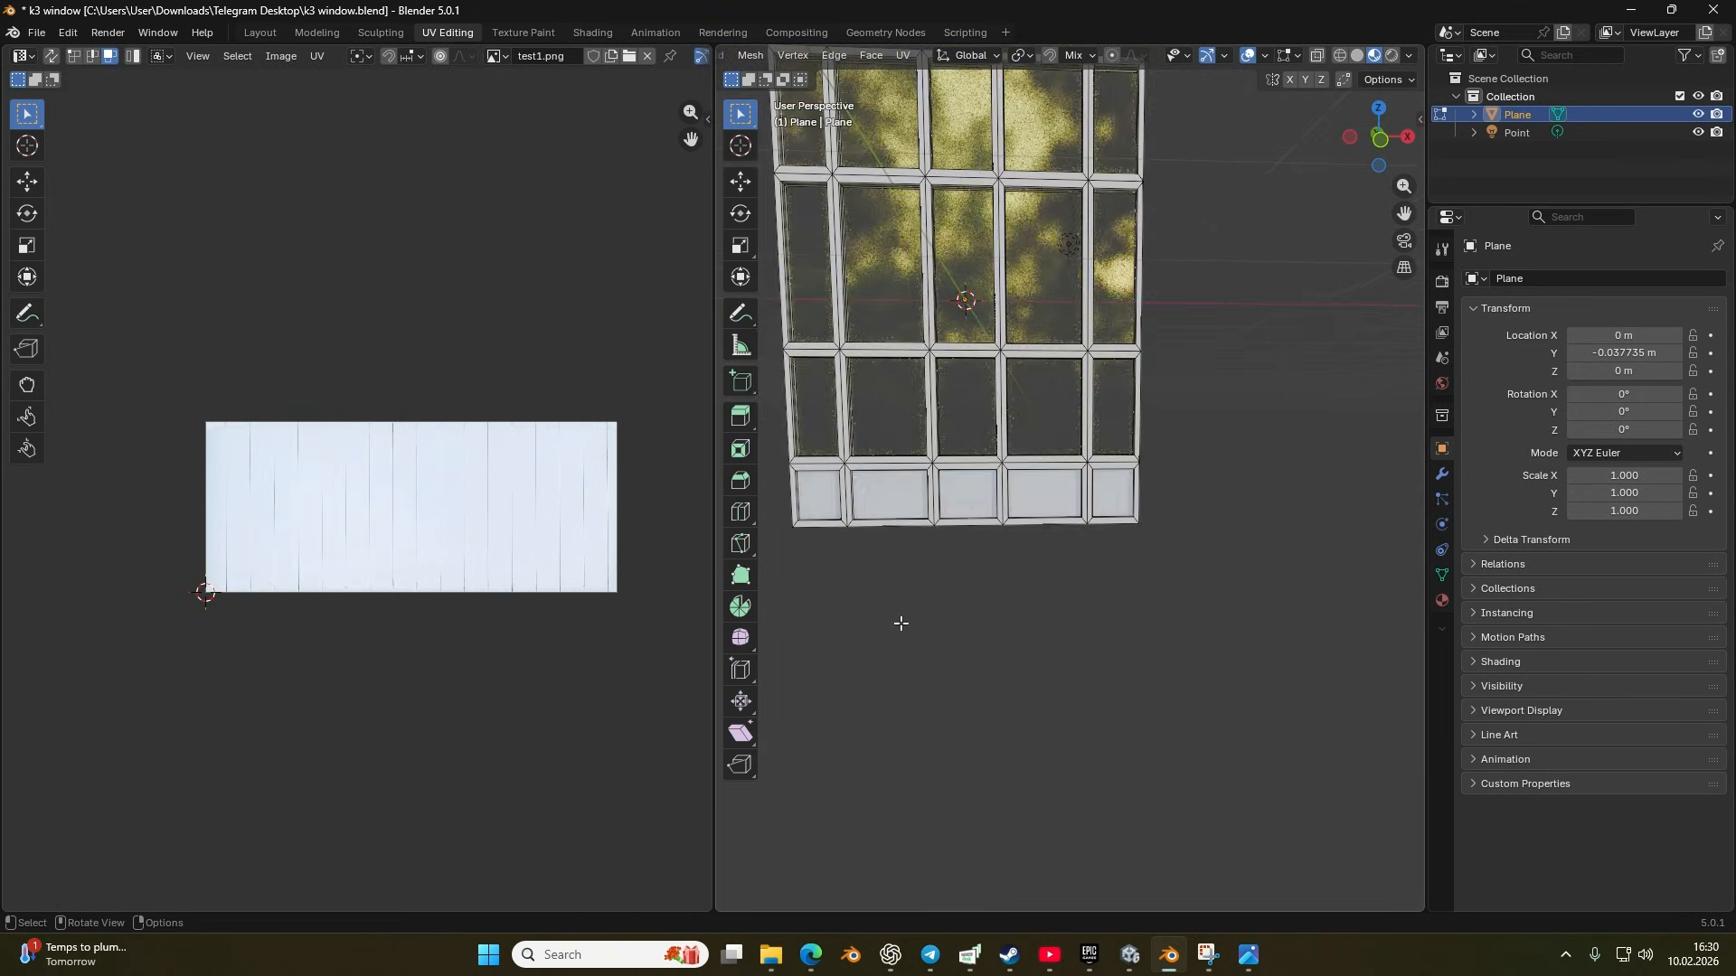
pyautogui.moveTo(899, 620); pyautogui.dragTo(1008, 588)
pyautogui.scroll(4, 969, 593)
pyautogui.click(923, 549)
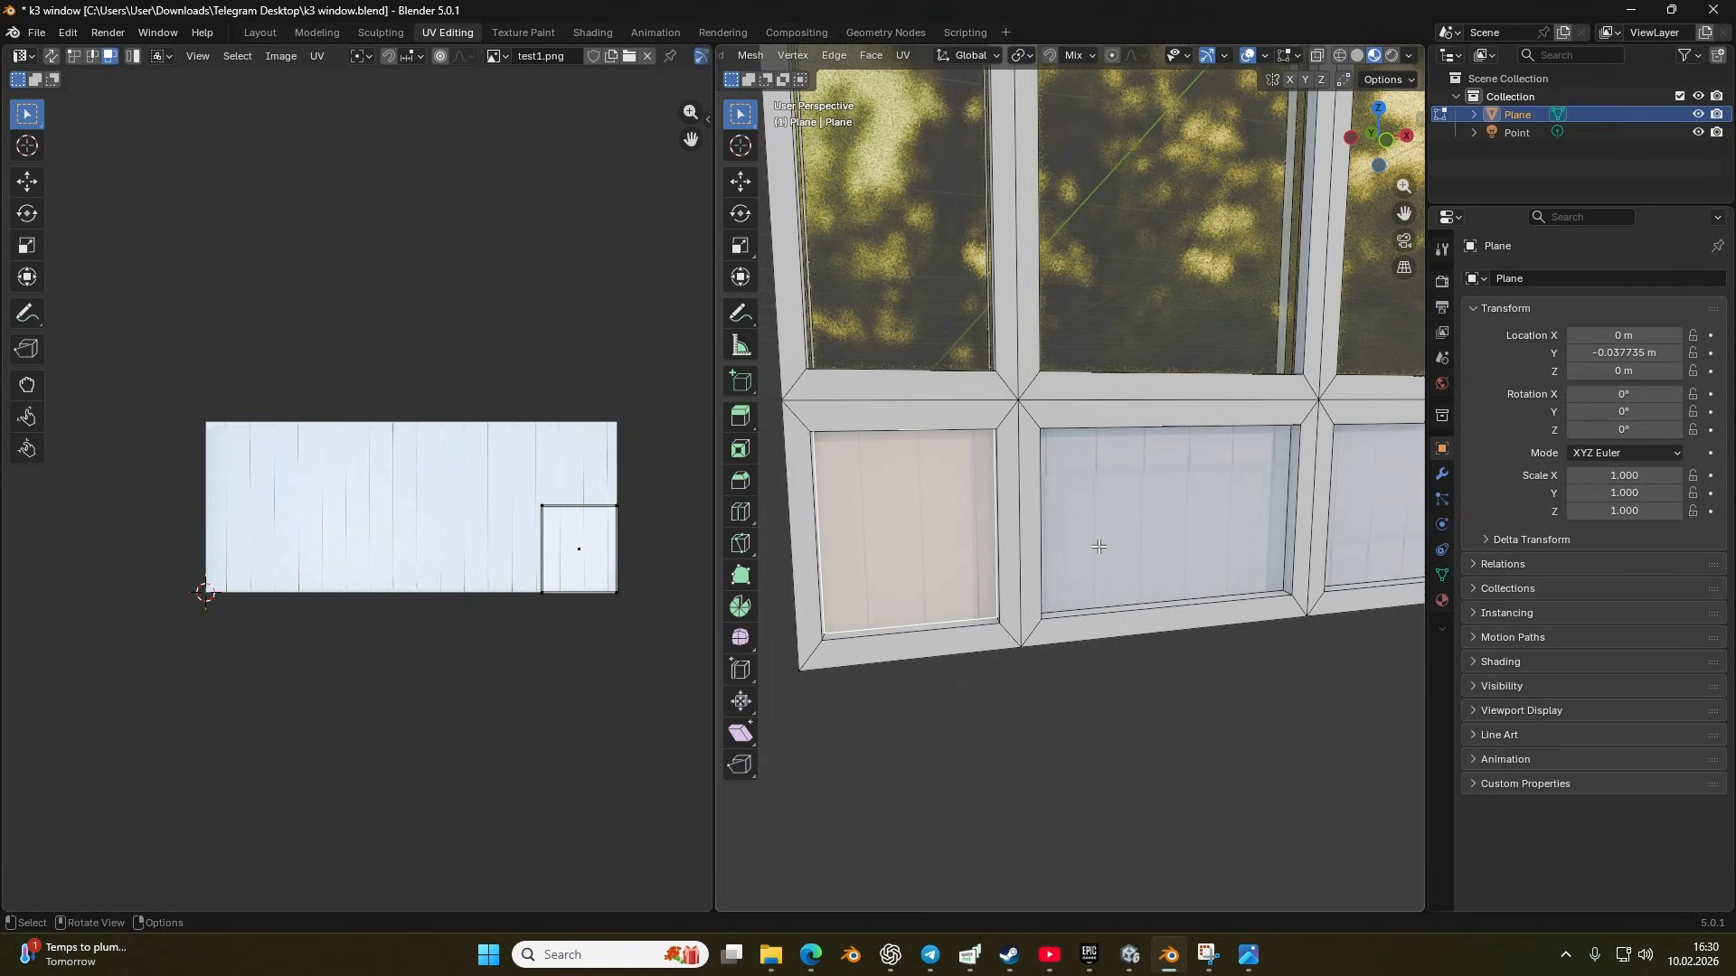
pyautogui.keyDown('shift'); pyautogui.click(1103, 553); pyautogui.keyUp('shift')
pyautogui.moveTo(1103, 554); pyautogui.dragTo(1199, 537)
pyautogui.keyDown('shift'); pyautogui.click(1199, 537); pyautogui.keyUp('shift')
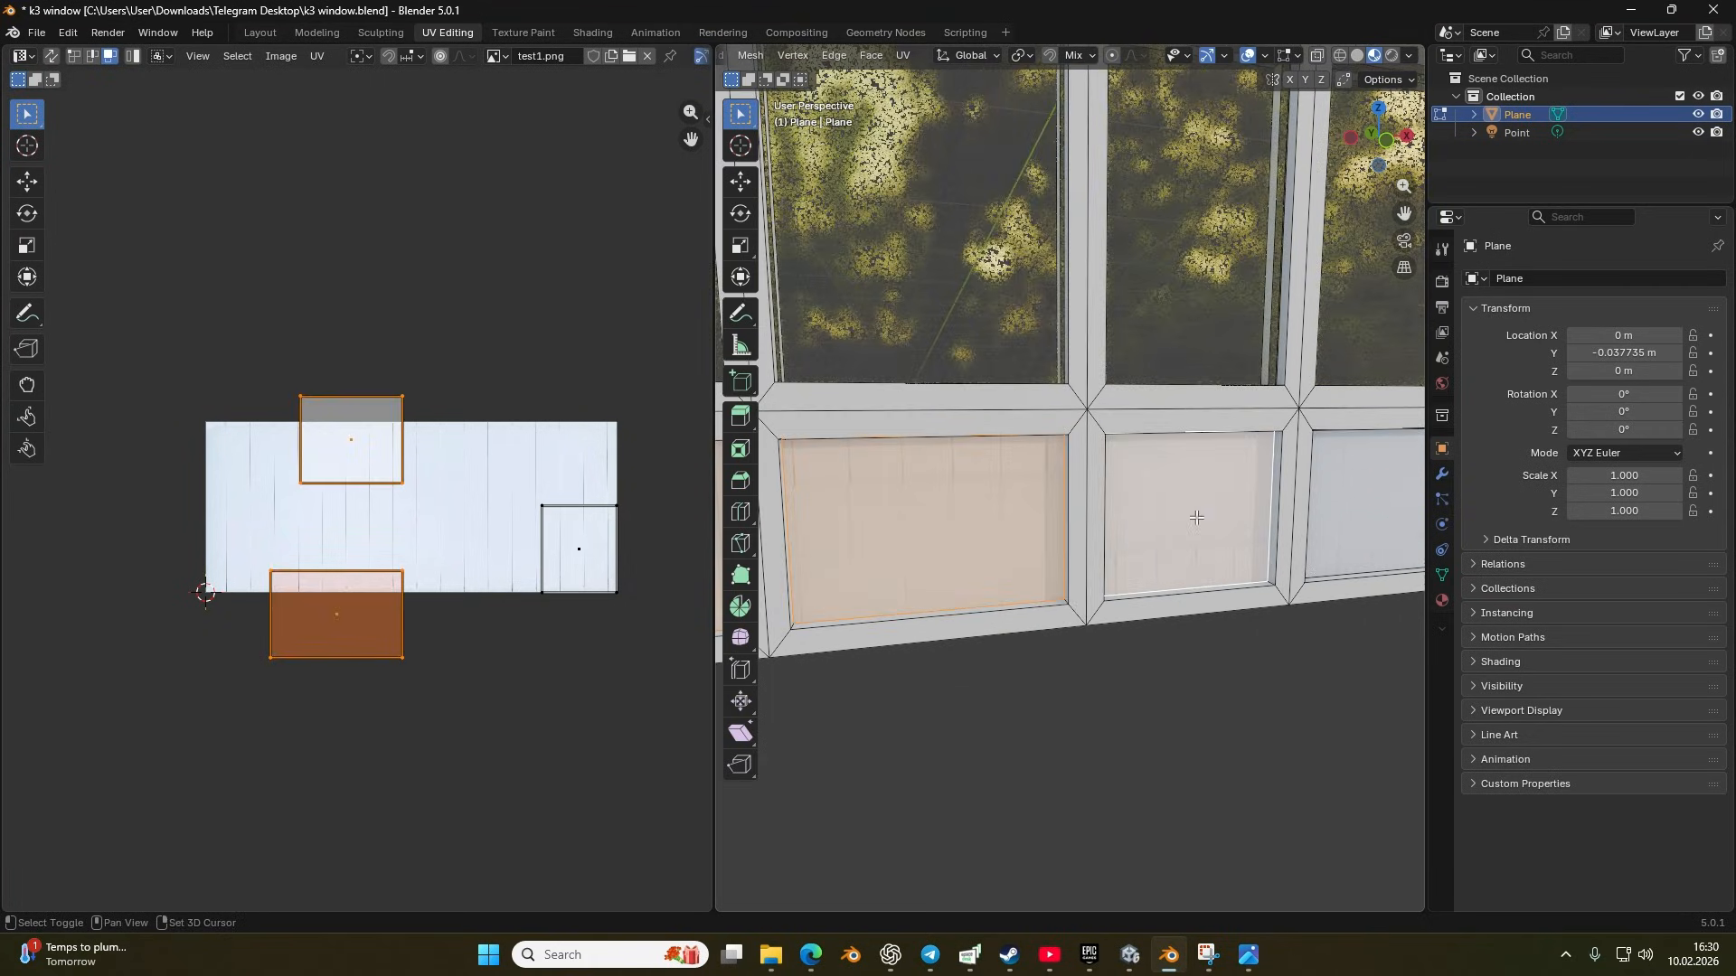
pyautogui.moveTo(1234, 650); pyautogui.dragTo(1000, 635)
pyautogui.keyDown('shift'); pyautogui.click(1159, 499); pyautogui.keyUp('shift')
pyautogui.moveTo(1177, 593); pyautogui.dragTo(1081, 655)
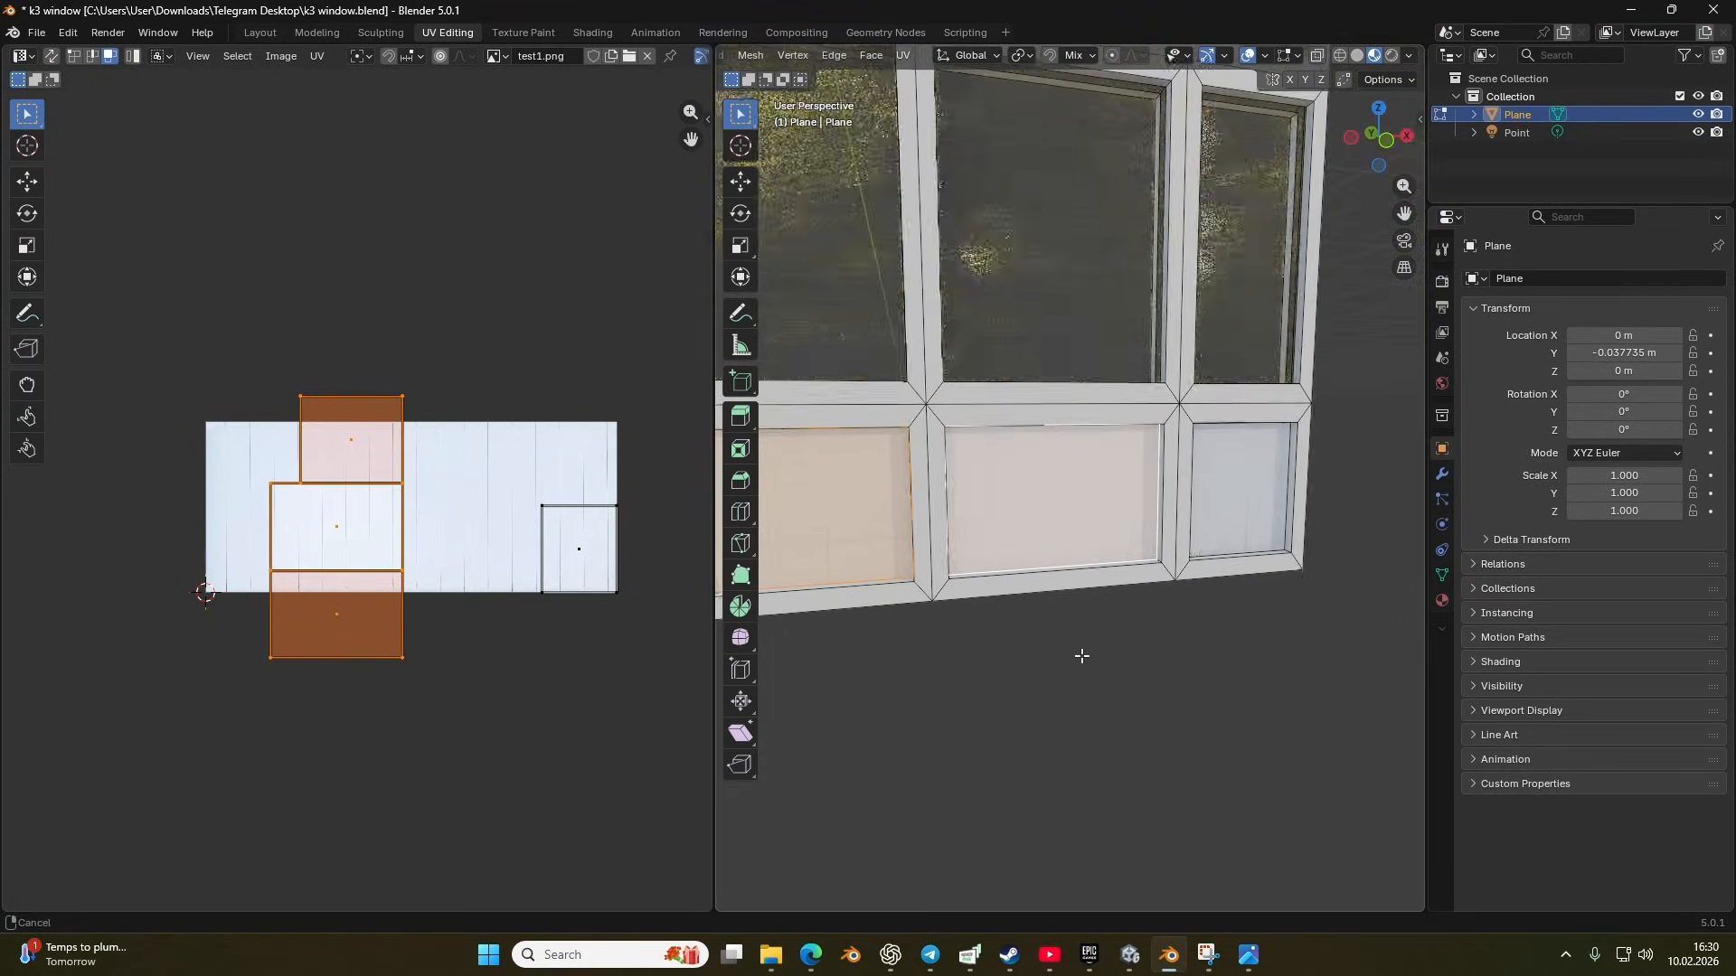
pyautogui.keyDown('shift'); pyautogui.click(1229, 500); pyautogui.keyUp('shift')
pyautogui.moveTo(1228, 500); pyautogui.dragTo(838, 535)
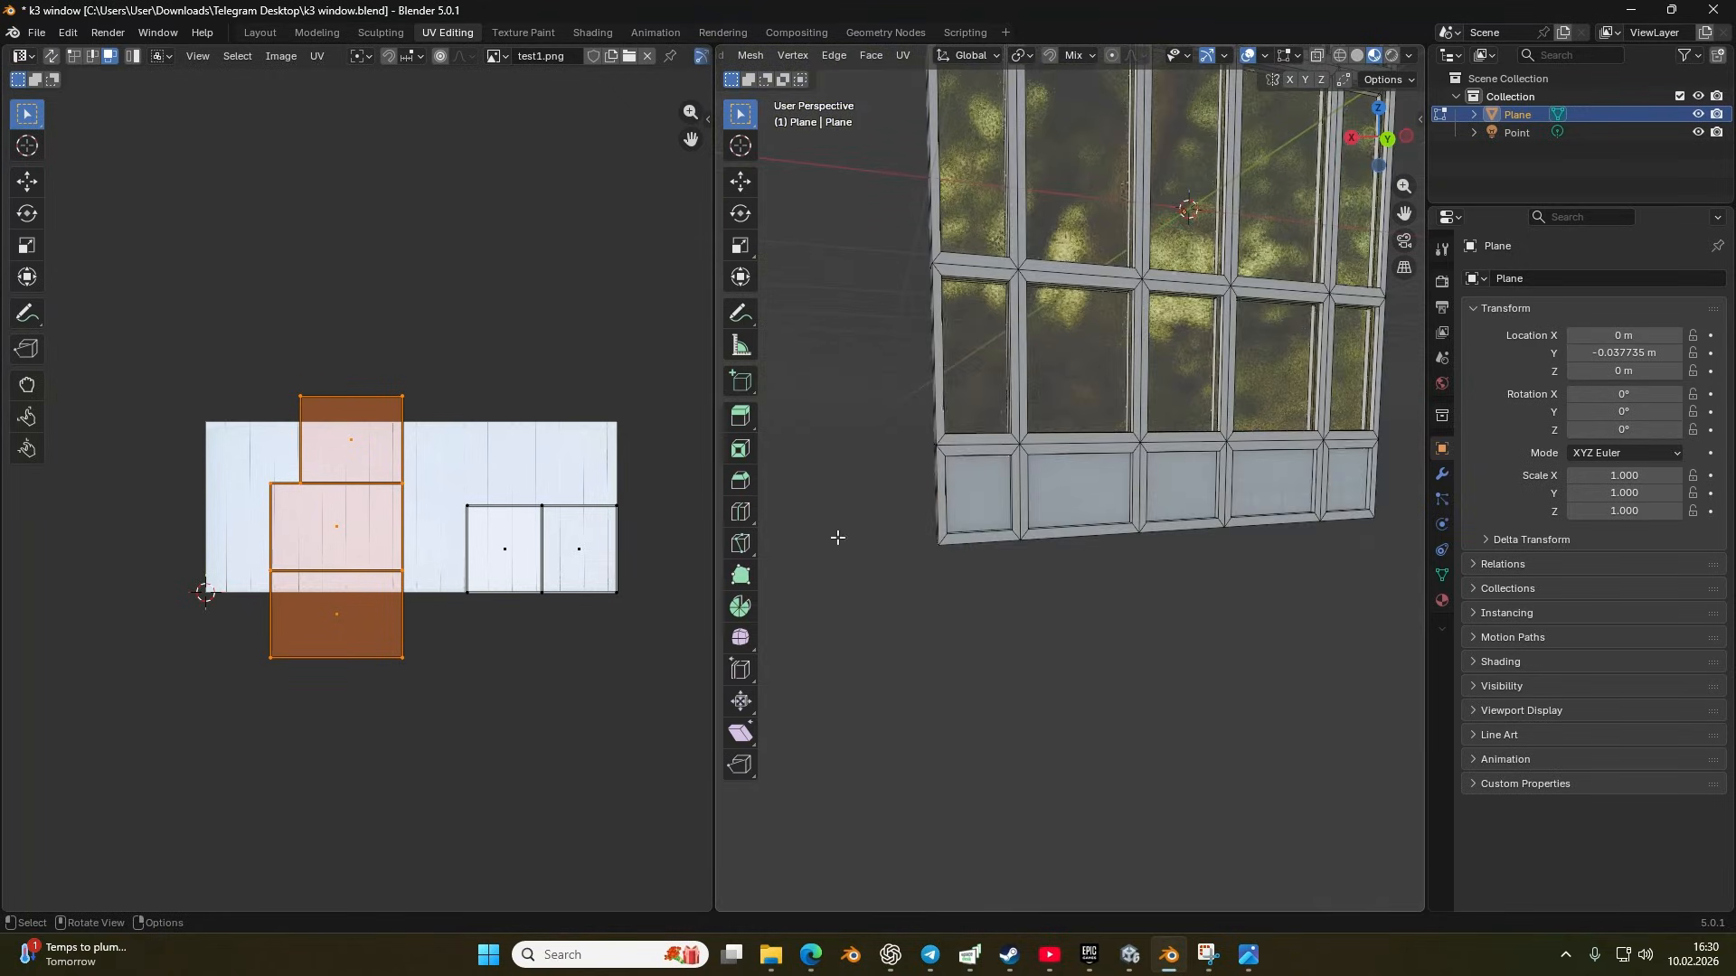
# Step: Add the five bottom panel faces on the window's back side to the selection
pyautogui.keyDown('shift'); pyautogui.click(988, 499); pyautogui.keyUp('shift')
pyautogui.keyDown('shift'); pyautogui.click(1088, 492); pyautogui.keyUp('shift')
pyautogui.moveTo(1177, 553); pyautogui.dragTo(1099, 574)
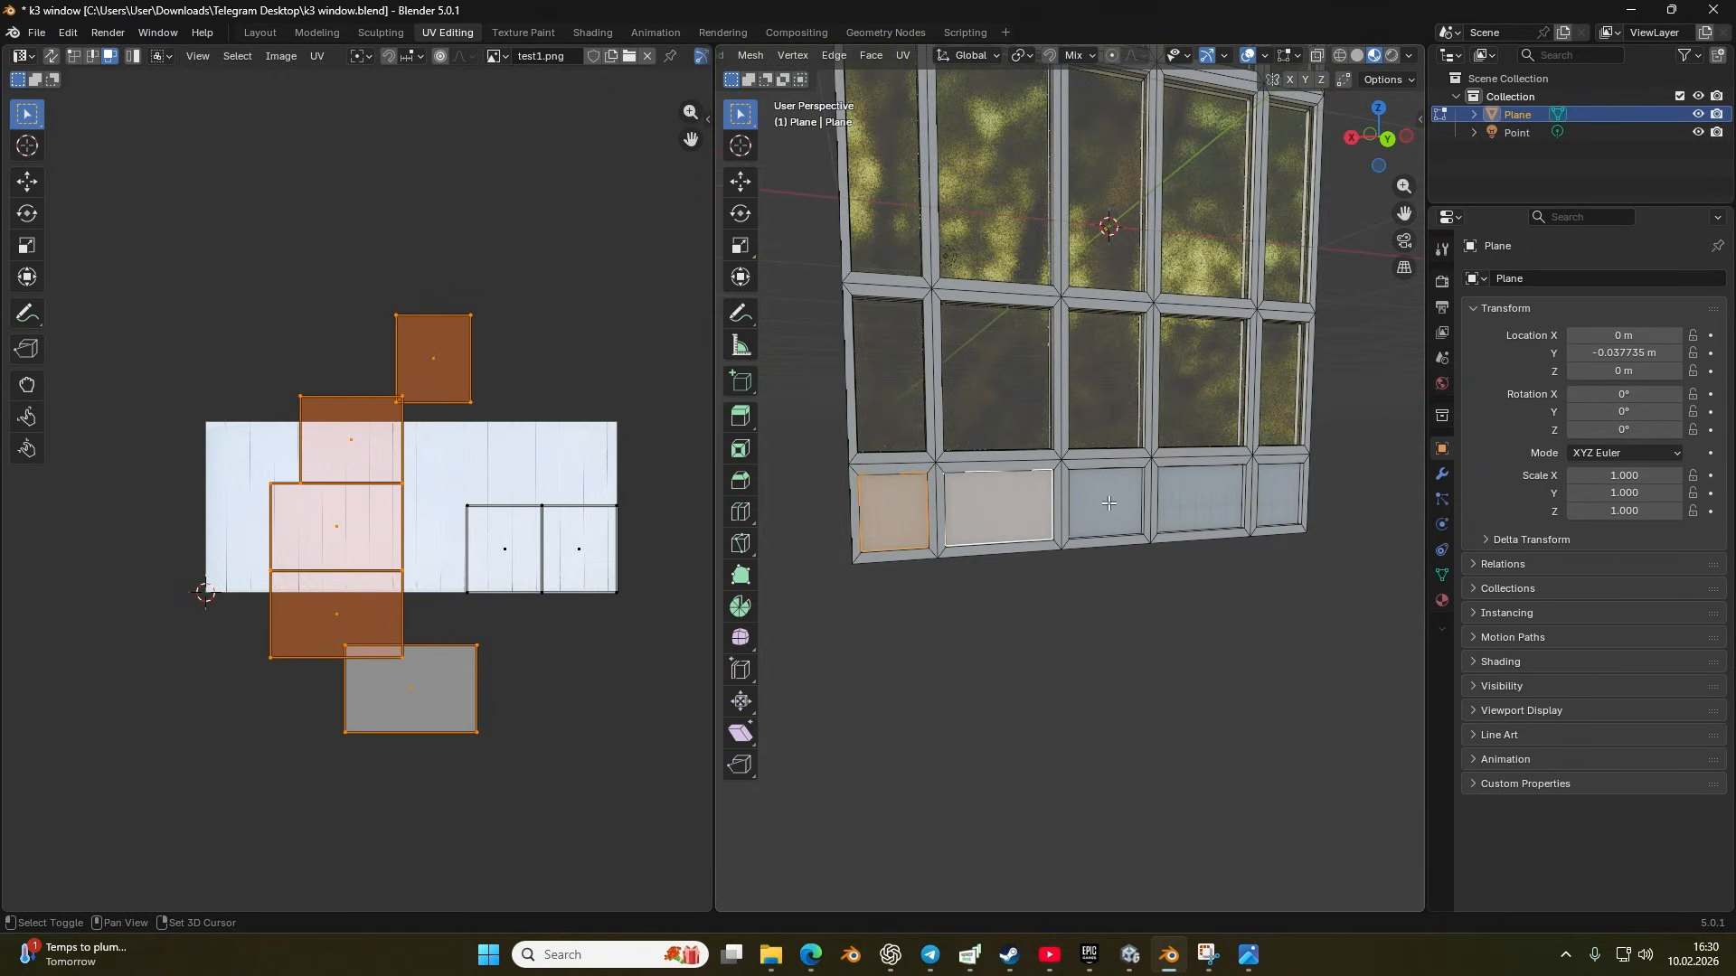
pyautogui.keyDown('shift'); pyautogui.click(1106, 502); pyautogui.keyUp('shift')
pyautogui.keyDown('shift'); pyautogui.click(1199, 500); pyautogui.keyUp('shift')
pyautogui.moveTo(1231, 586); pyautogui.dragTo(854, 560)
pyautogui.keyDown('shift'); pyautogui.click(1213, 512); pyautogui.keyUp('shift')
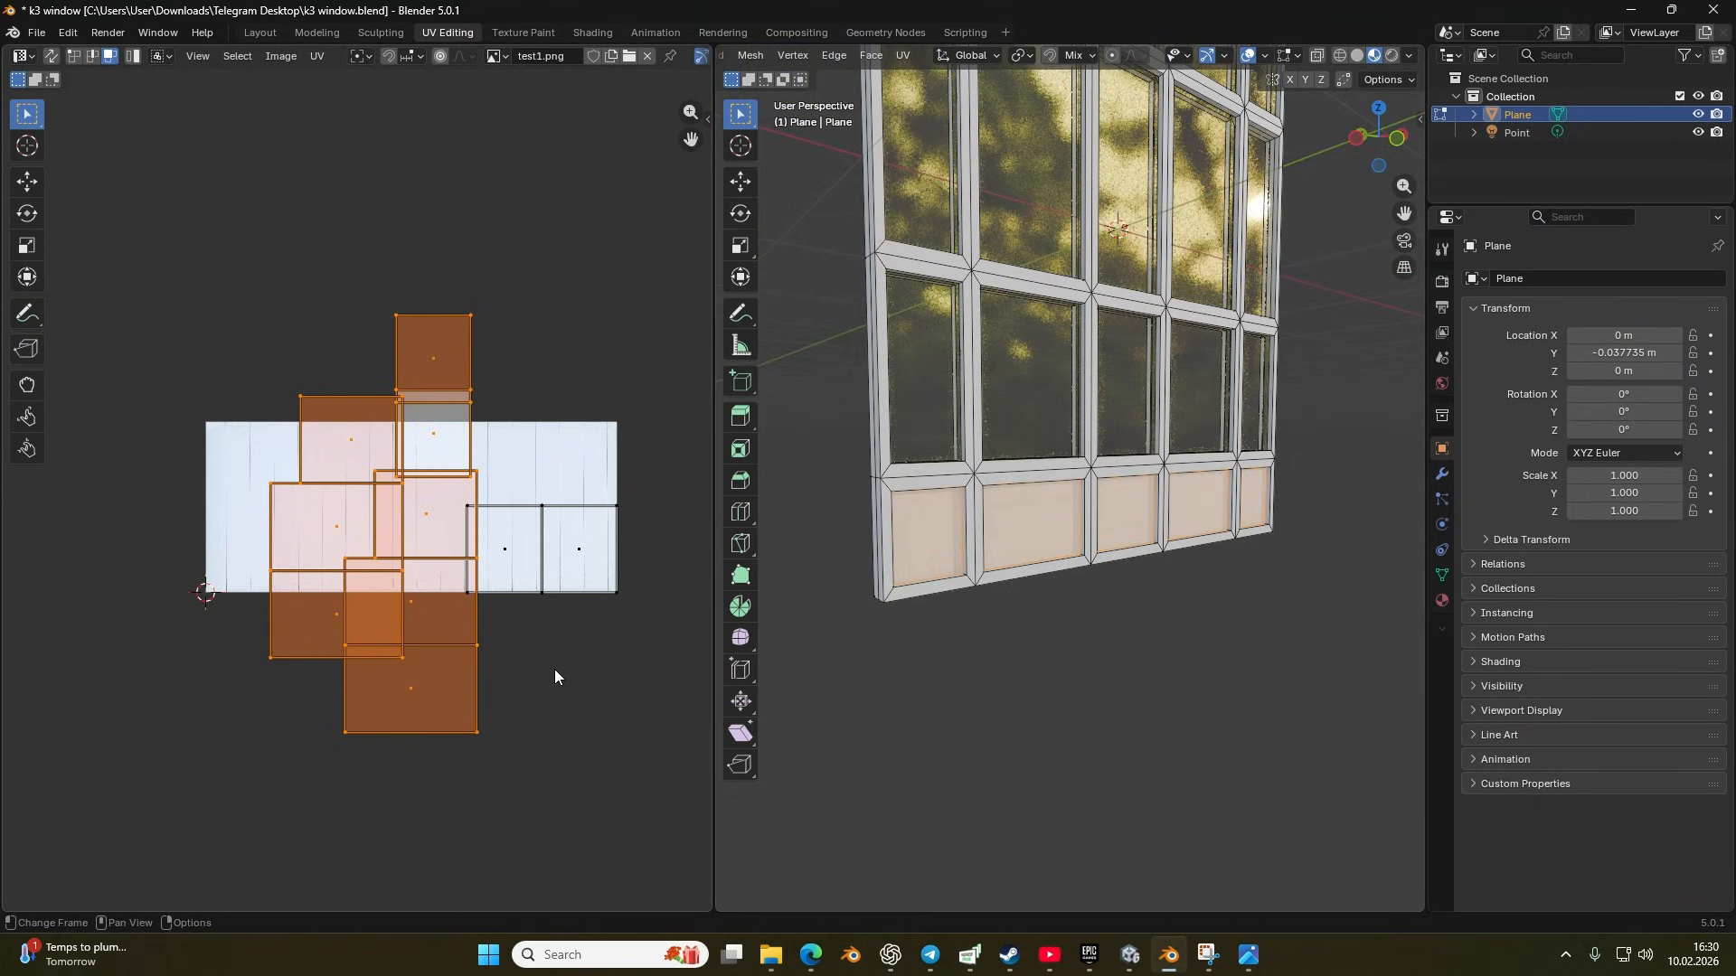
# Step: Select all the bottom panels' UV islands and scale them up over the test1.png image, reducing the oversized enlargement by roughly half
pyautogui.press('a')
pyautogui.press('s')
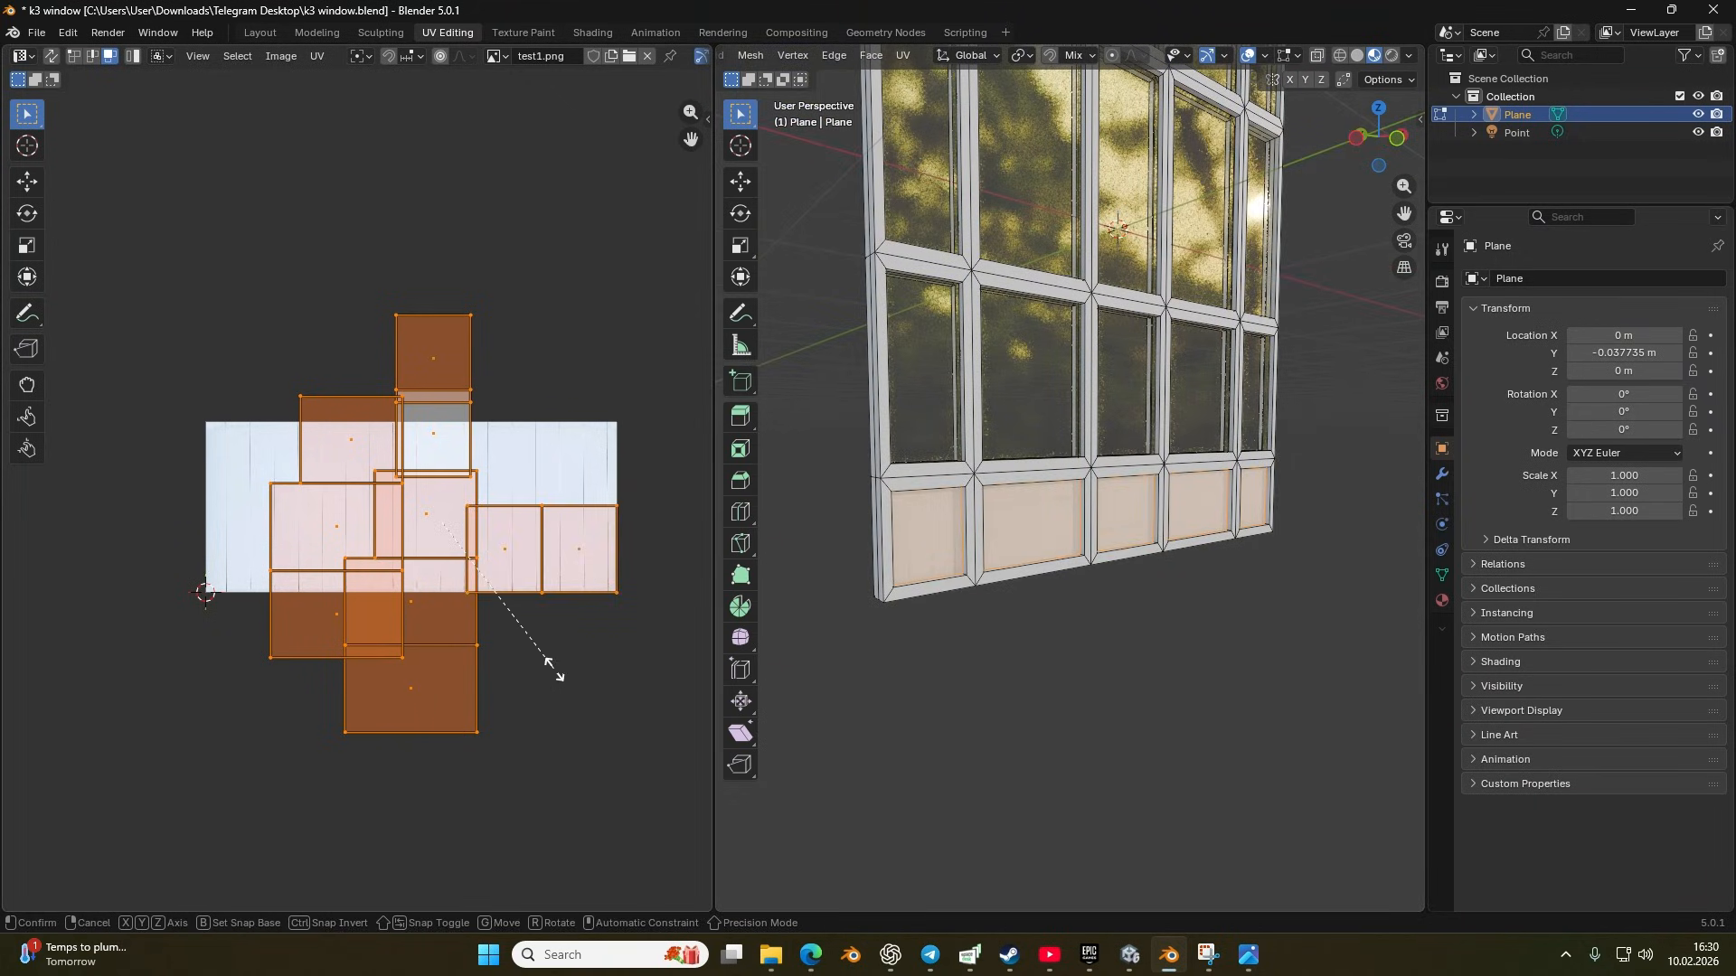
pyautogui.click(477, 884)
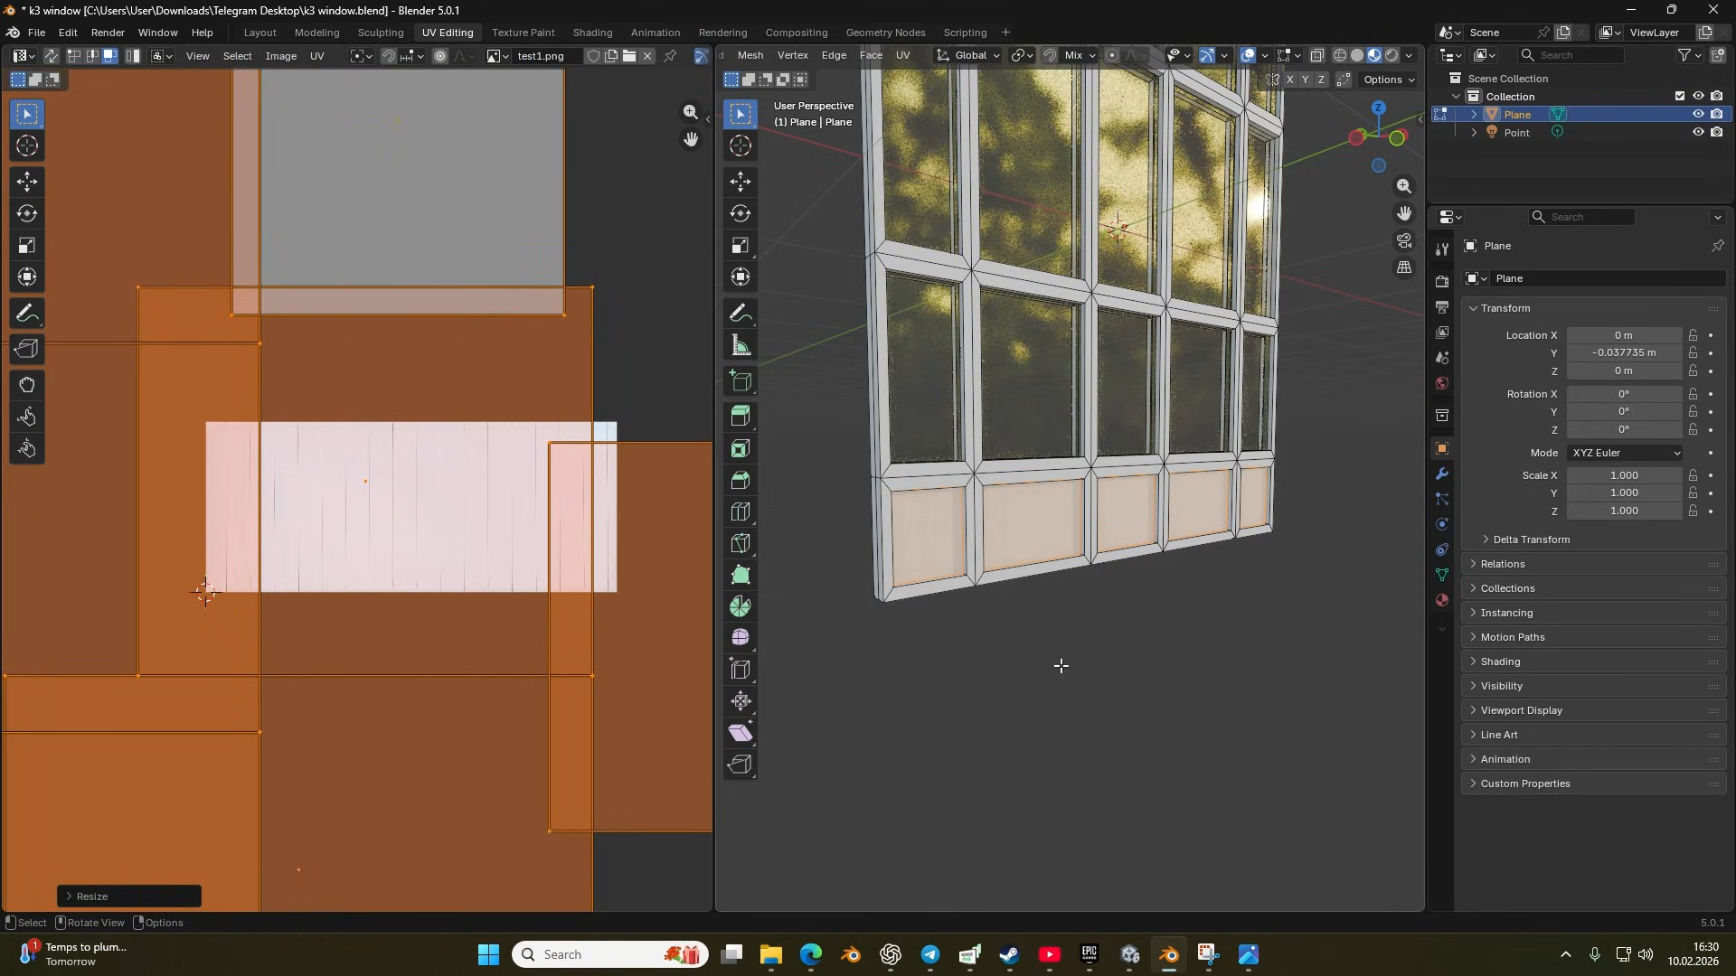
pyautogui.scroll(10, 1060, 665)
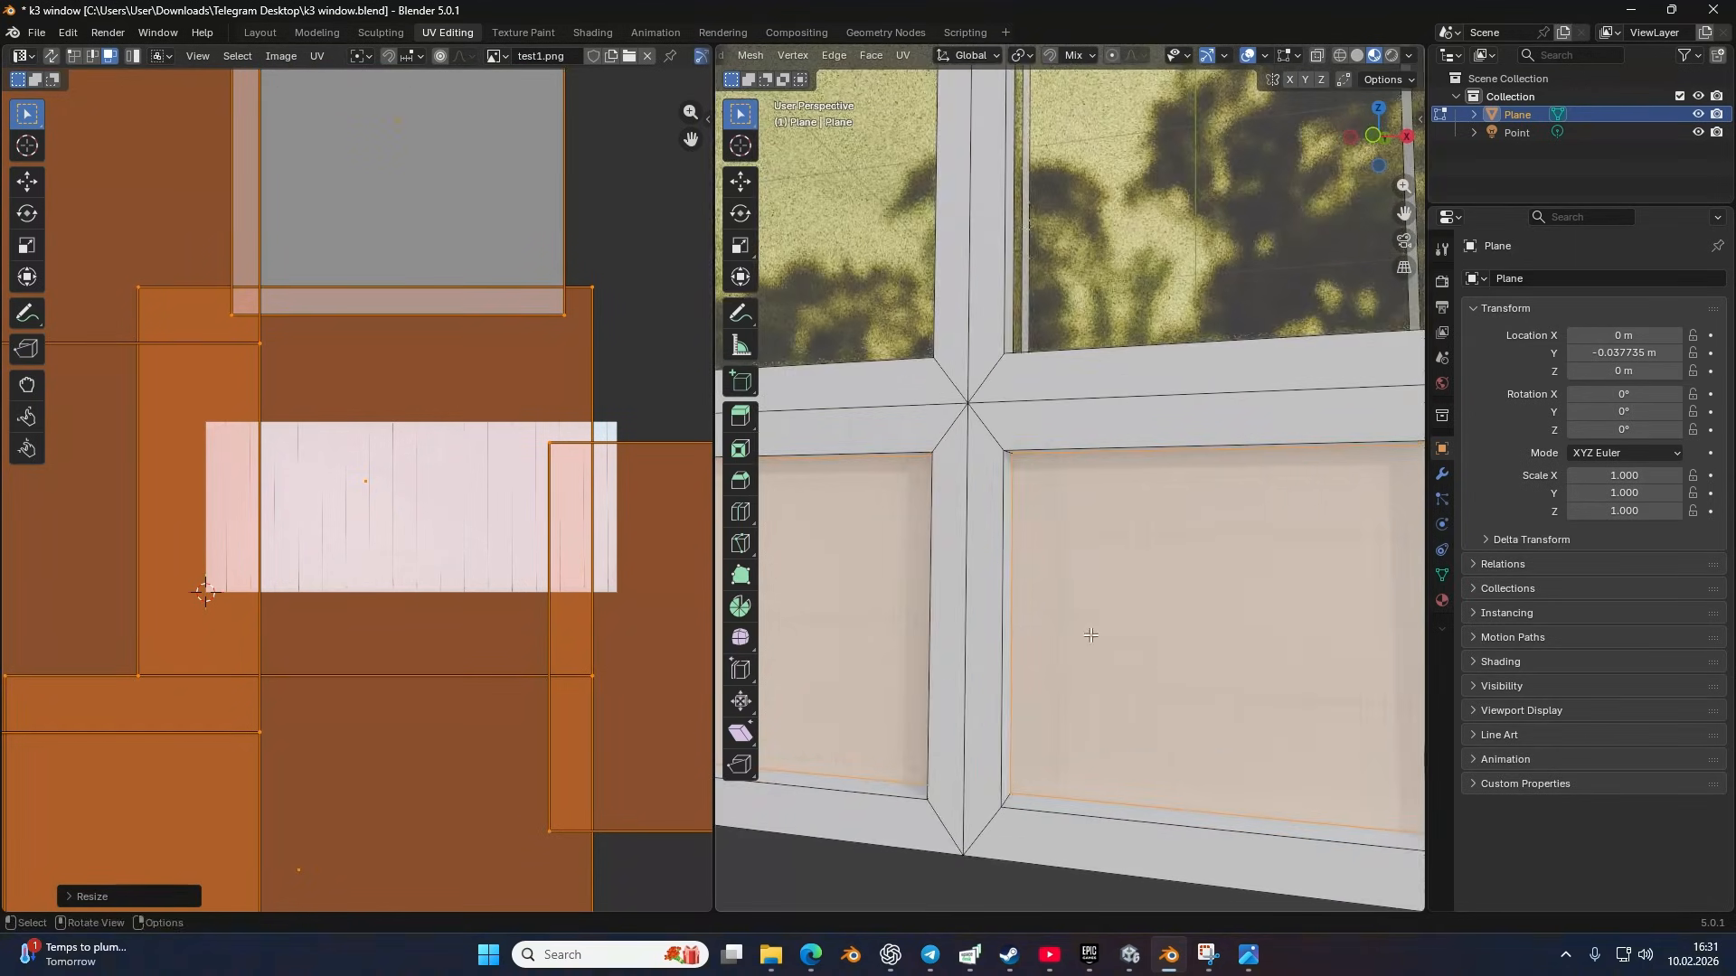
pyautogui.moveTo(1091, 636); pyautogui.dragTo(1081, 647)
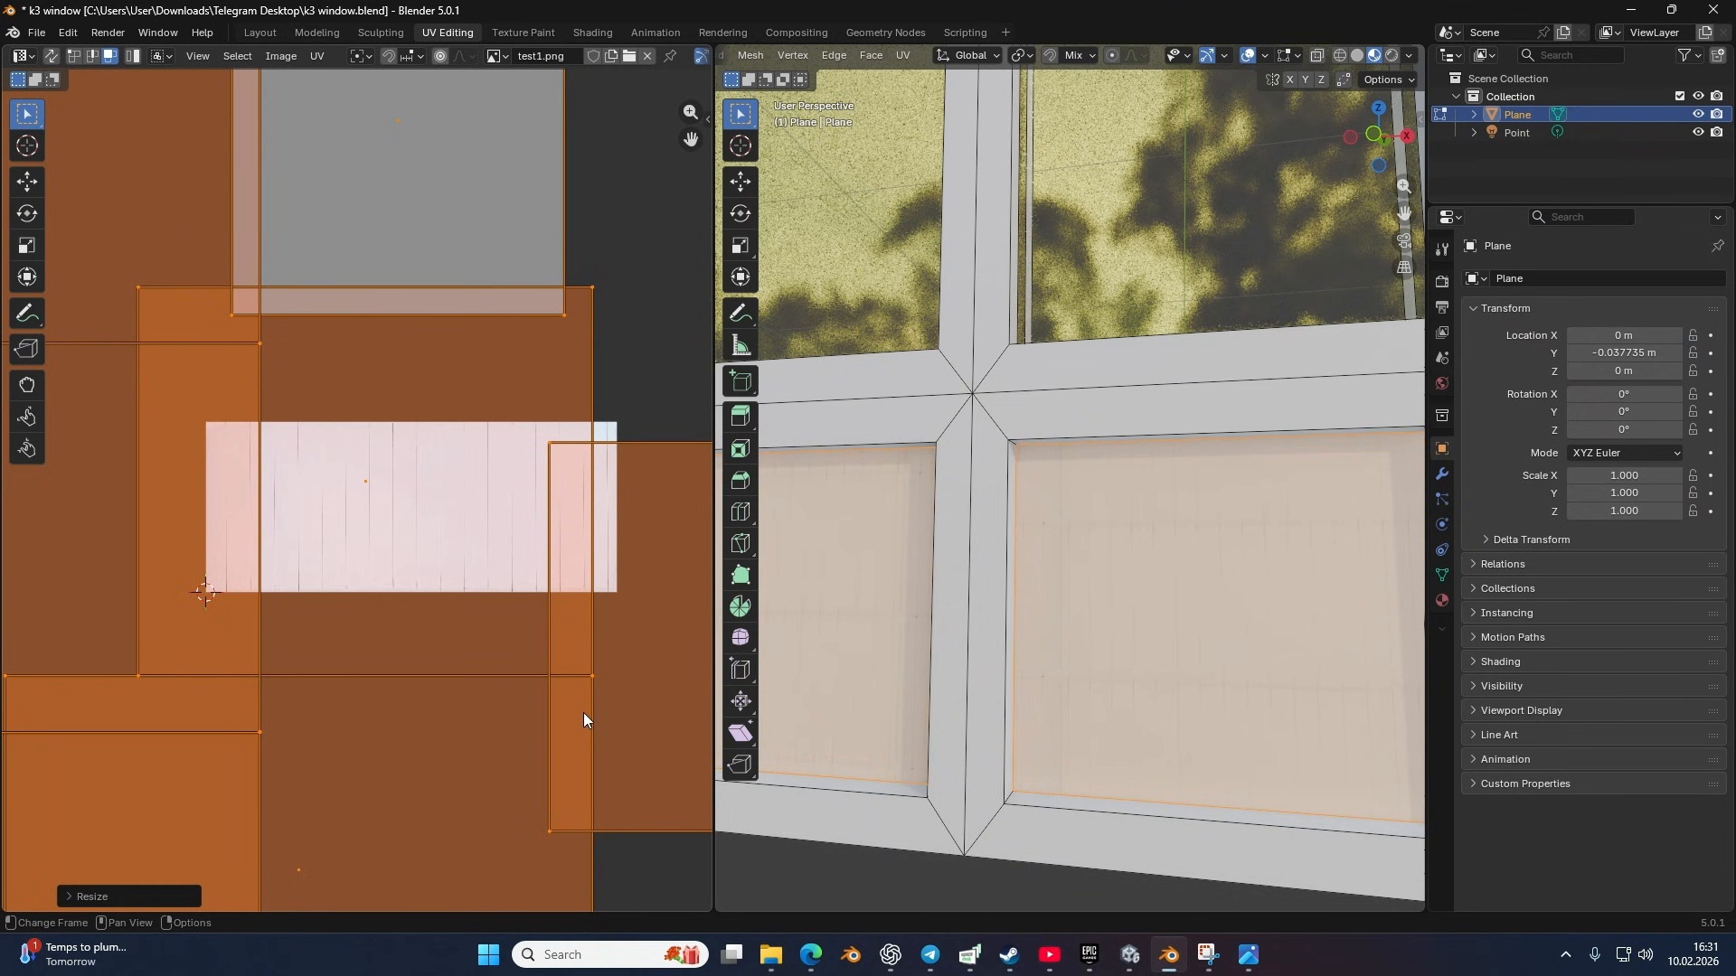
pyautogui.press('s')
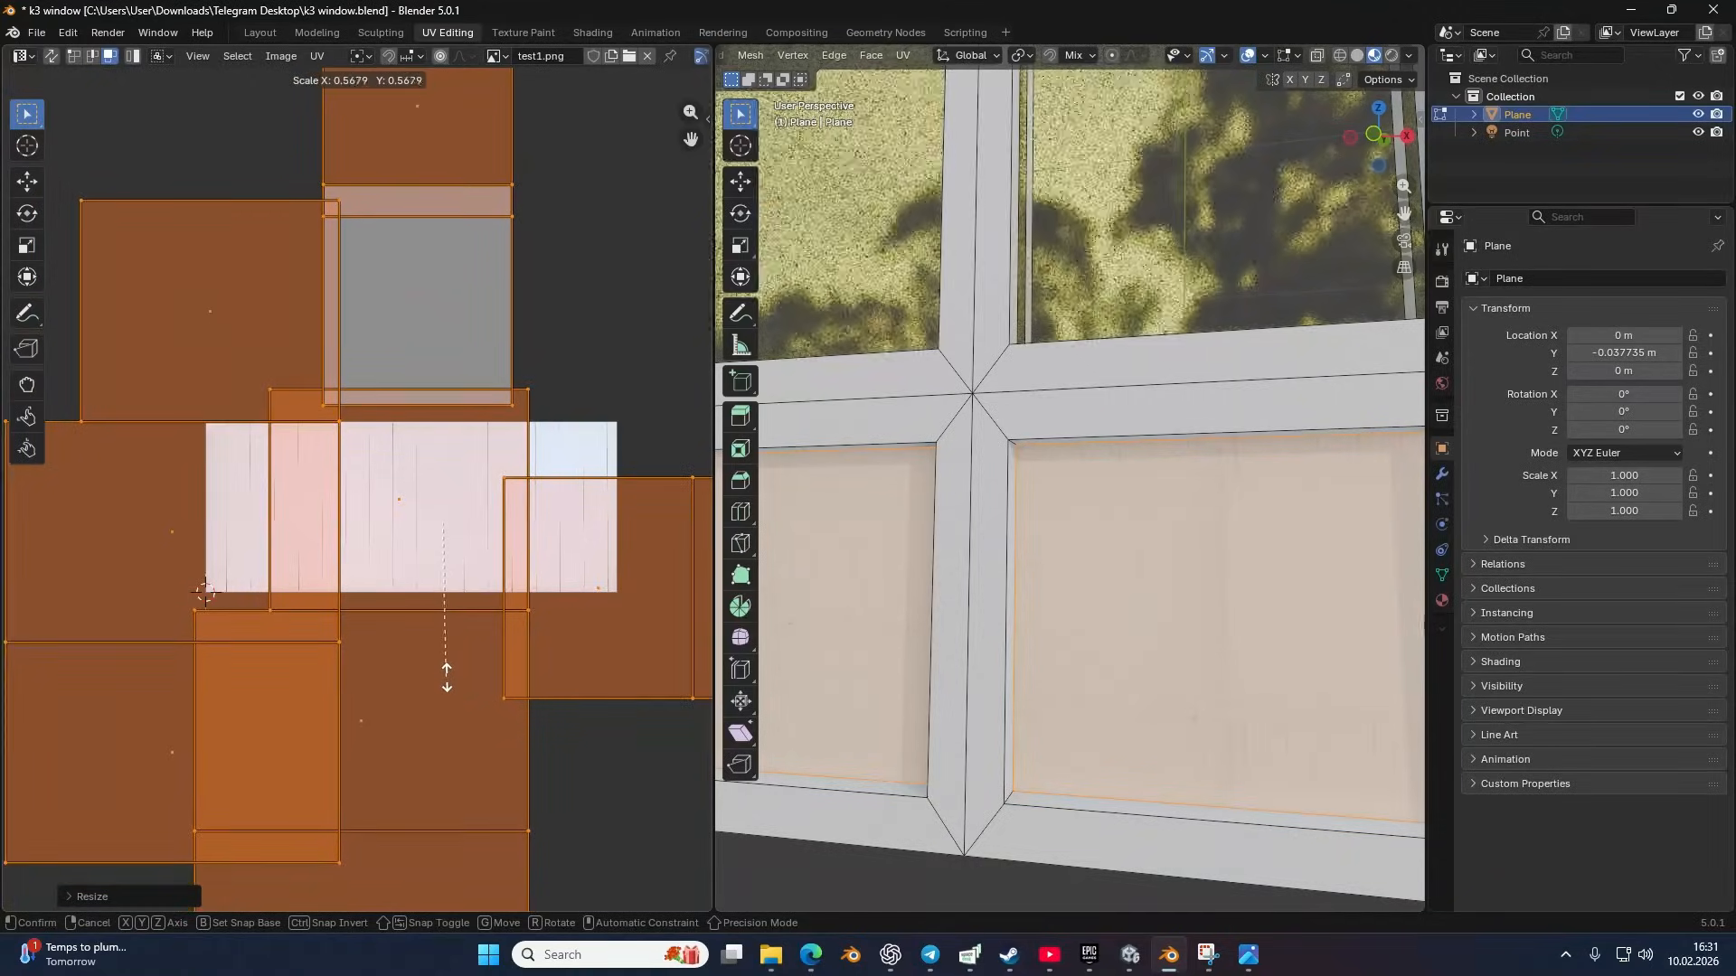
pyautogui.click(417, 663)
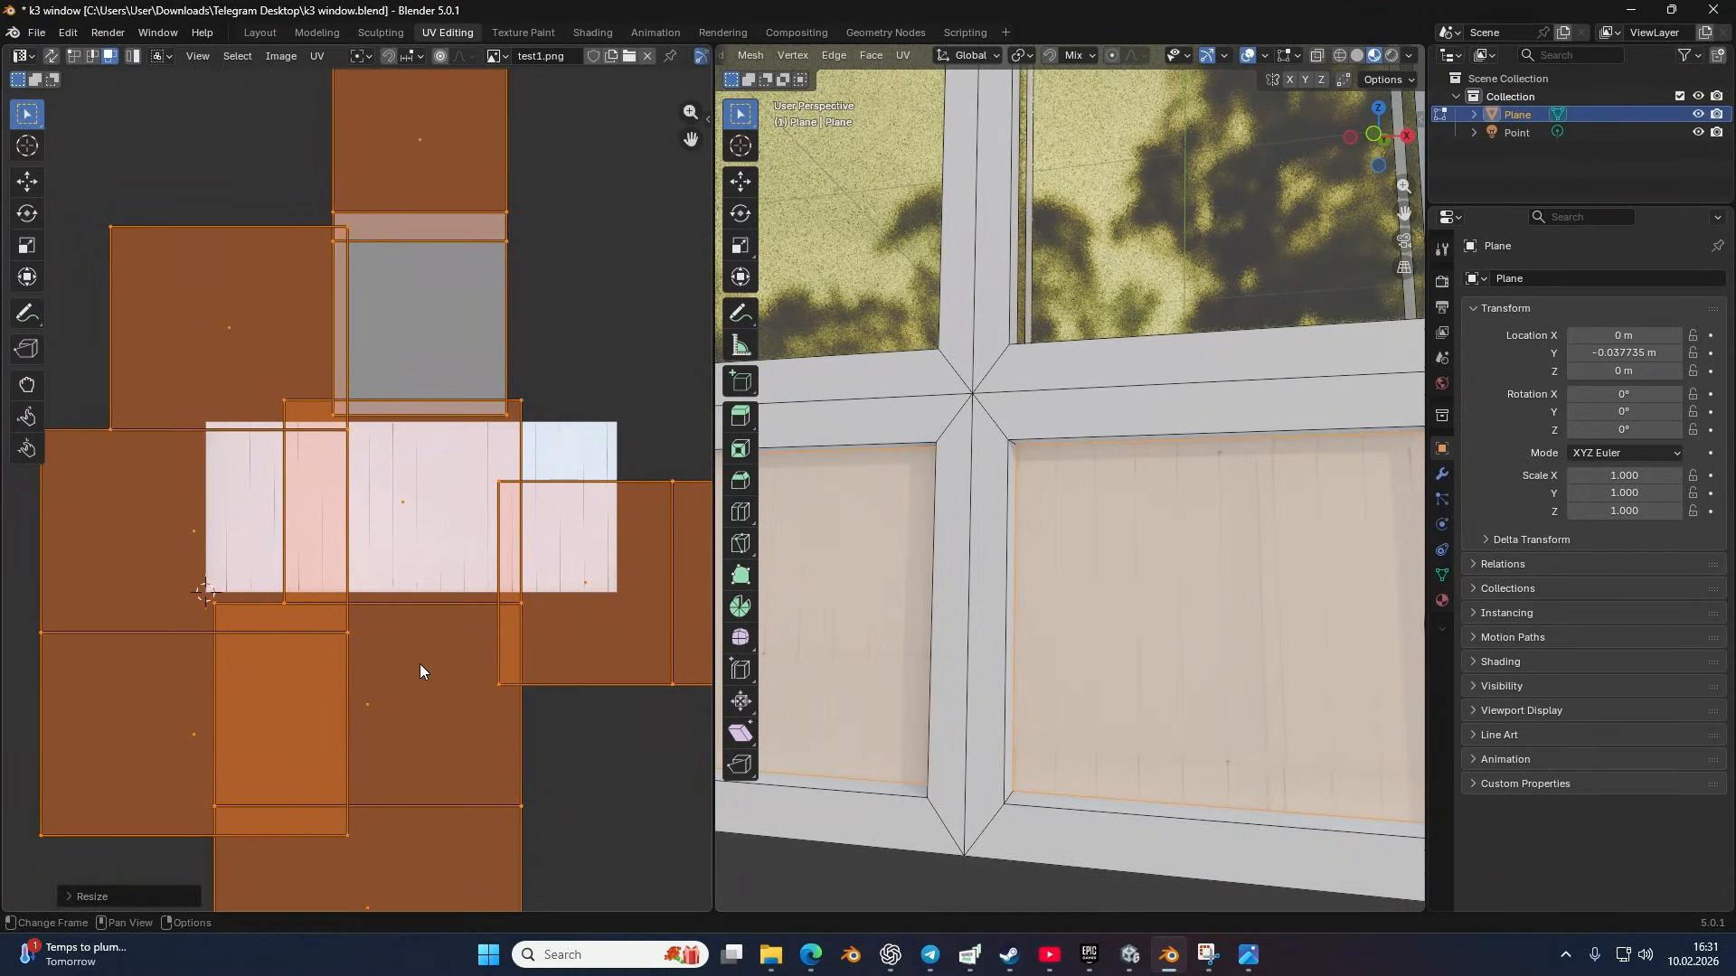
# Step: Return to the Layout workspace and examine the slat texture and its horizontal seams on the window's bottom panels
pyautogui.click(261, 32)
pyautogui.scroll(-3, 752, 441)
pyautogui.moveTo(864, 459); pyautogui.dragTo(821, 456)
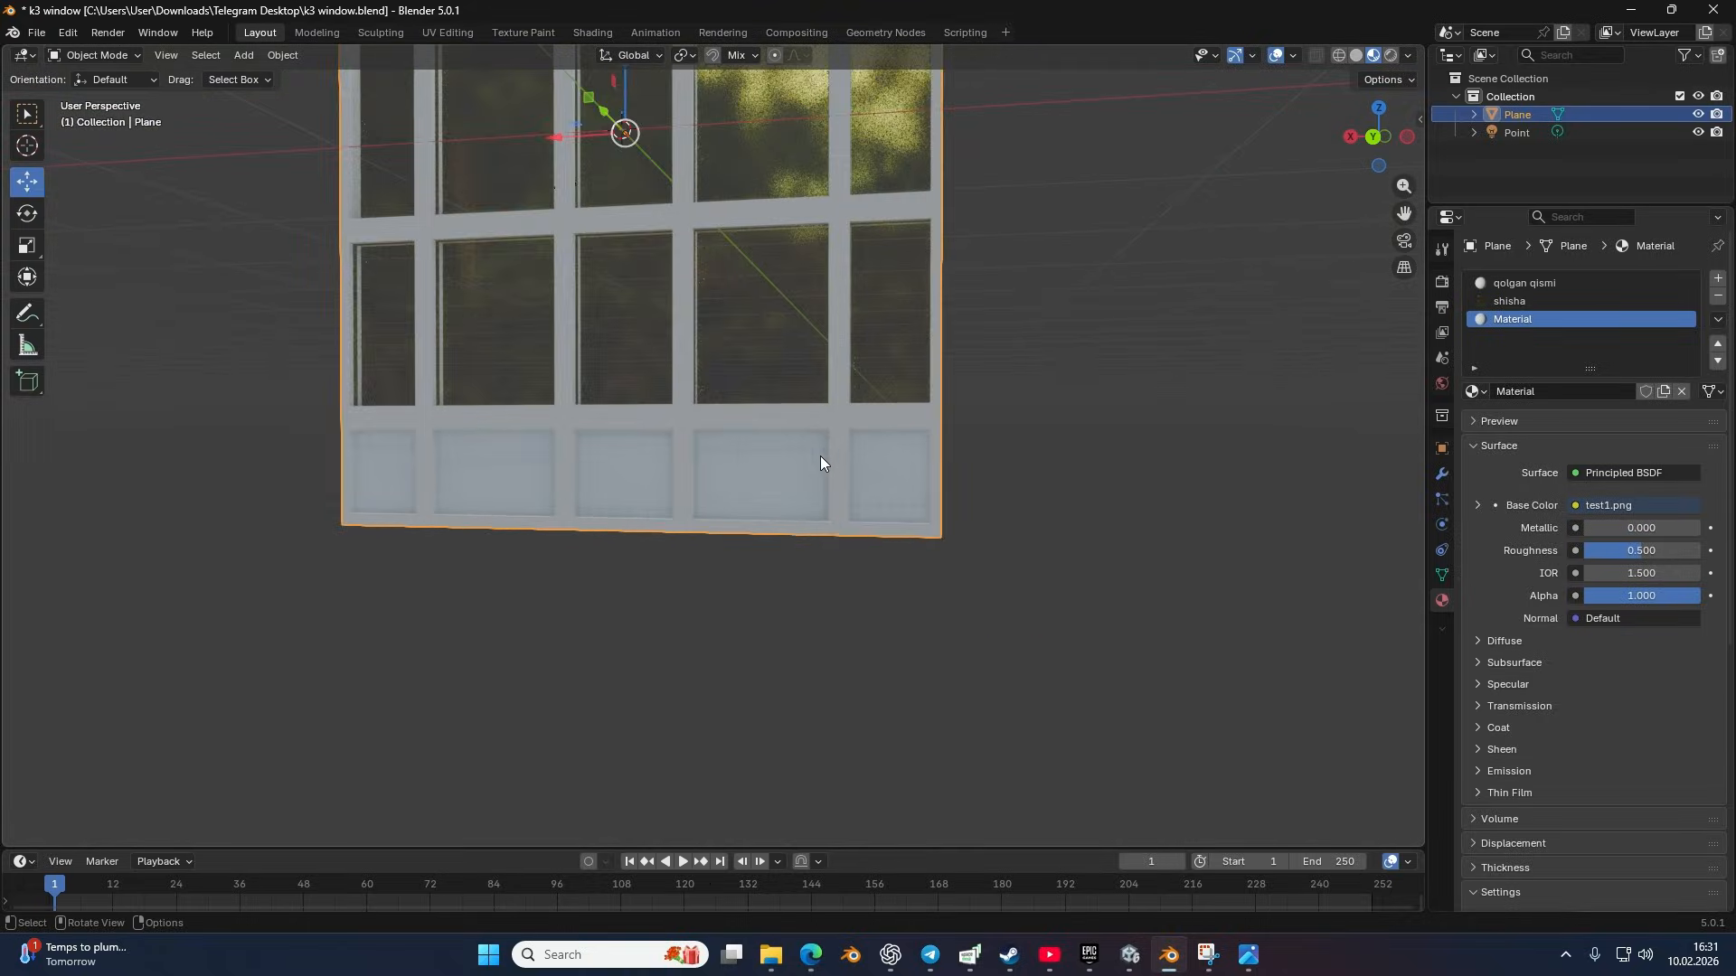
pyautogui.scroll(10, 817, 470)
pyautogui.scroll(8, 814, 469)
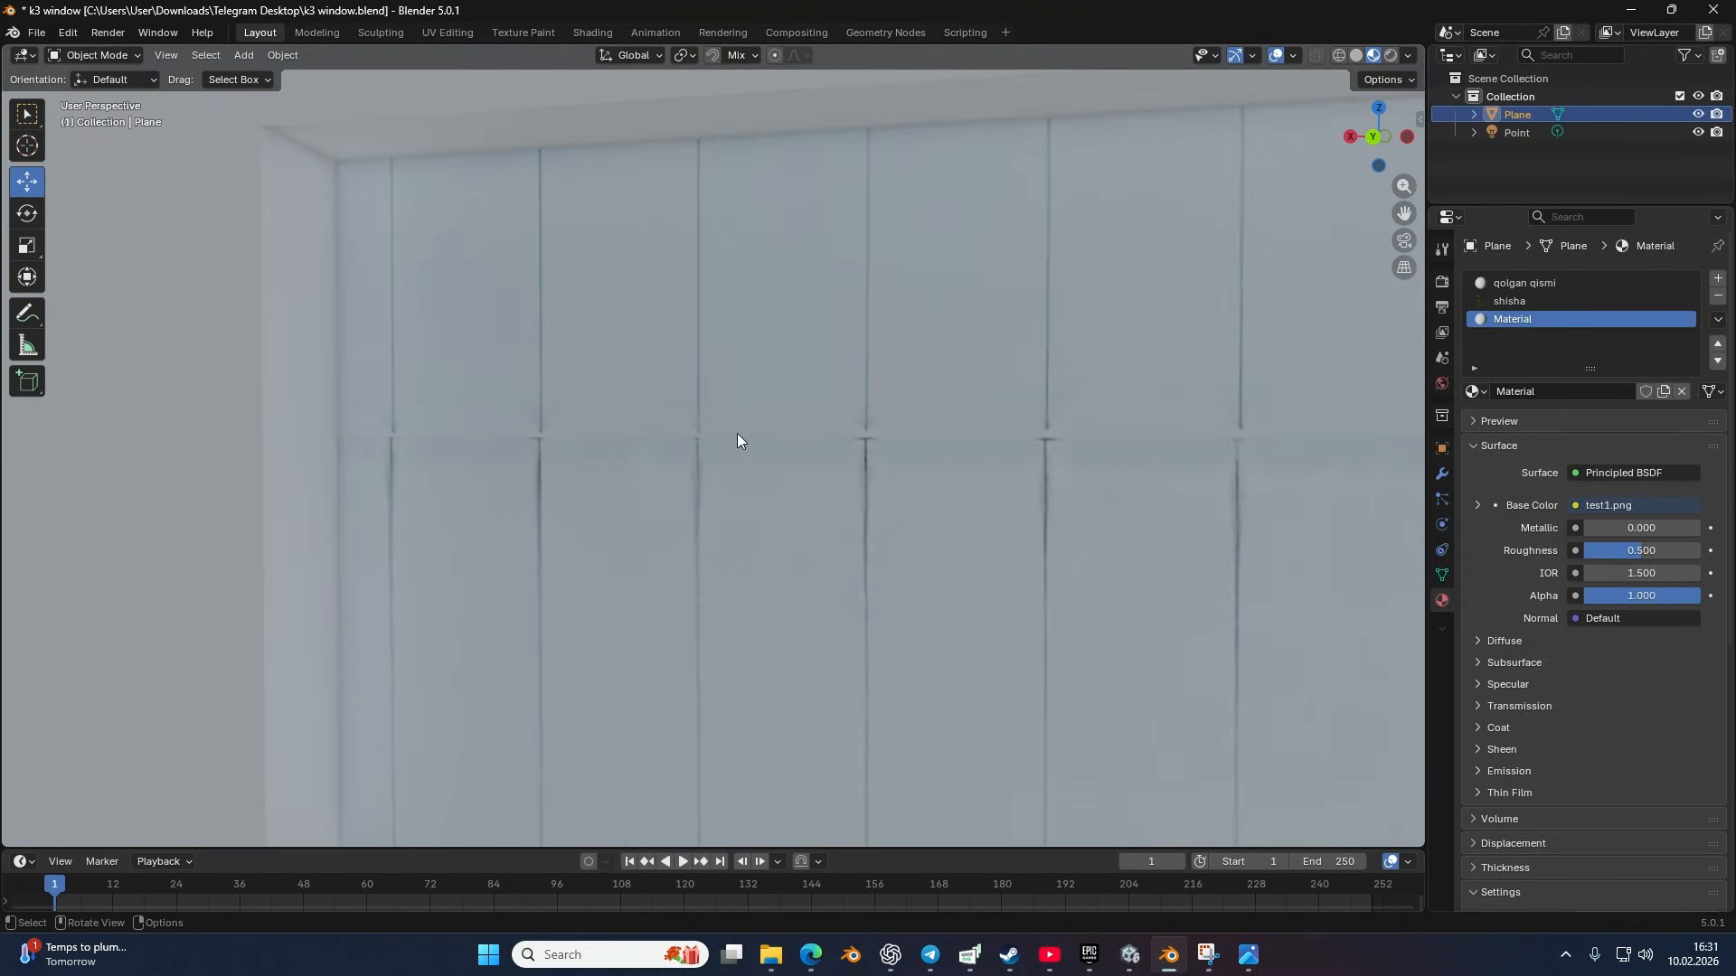
pyautogui.scroll(-8, 600, 437)
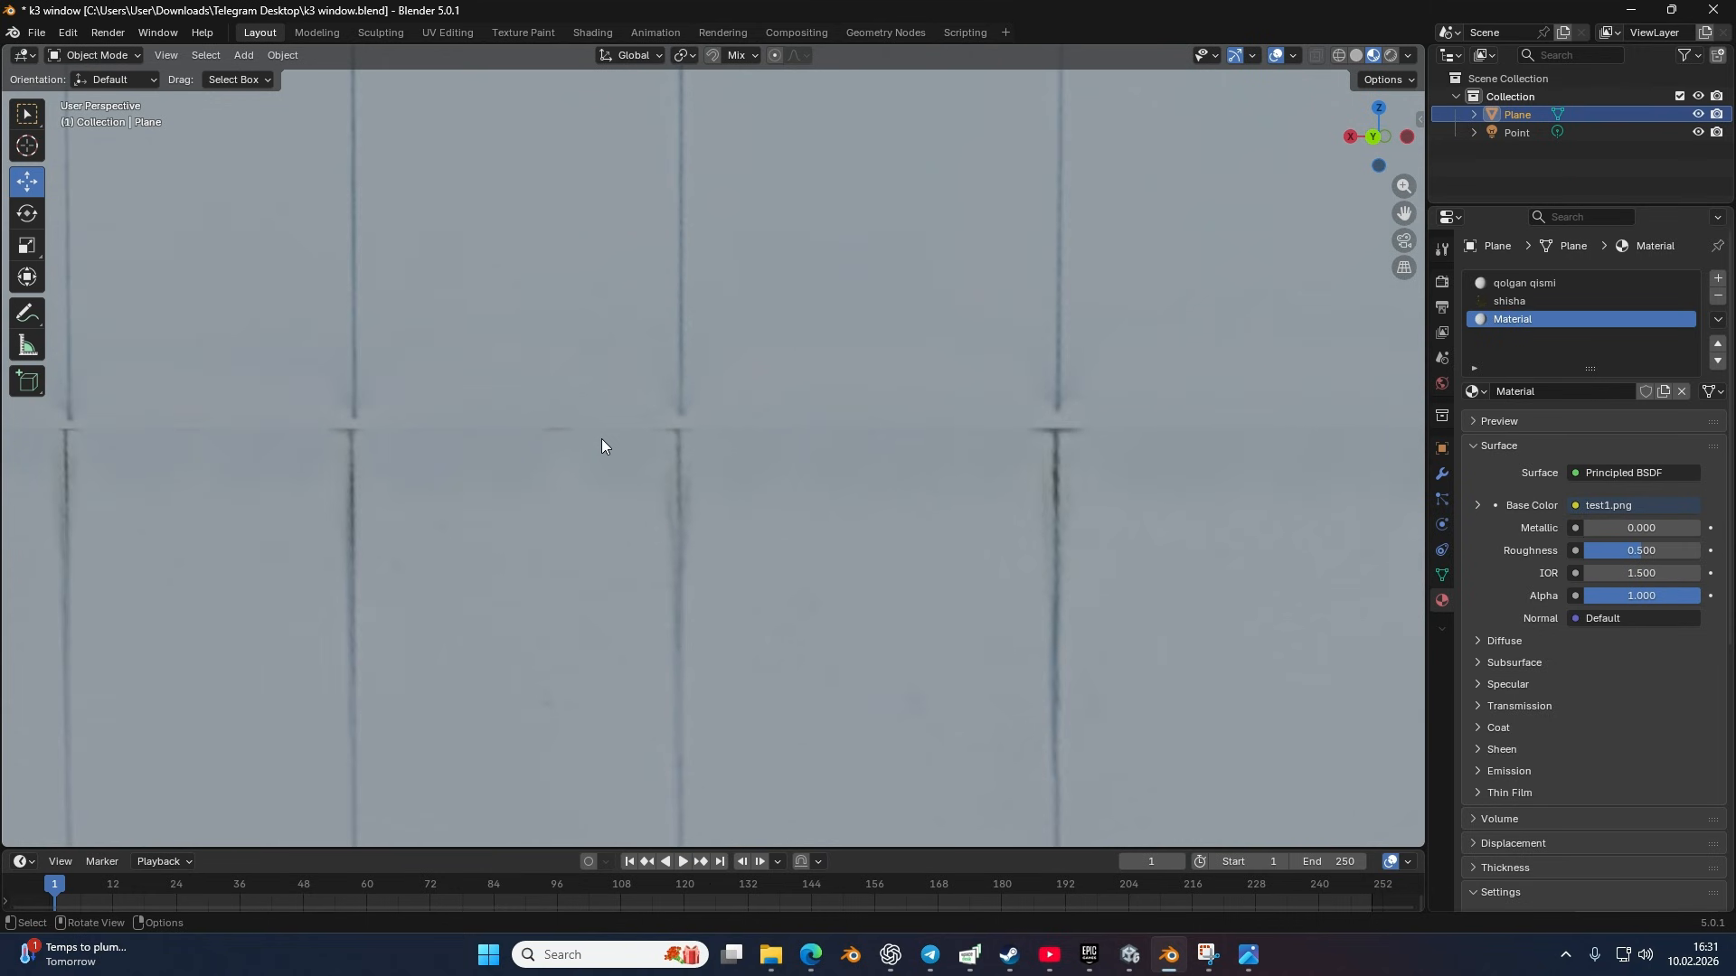
pyautogui.scroll(-3, 602, 439)
pyautogui.moveTo(671, 452); pyautogui.dragTo(821, 507)
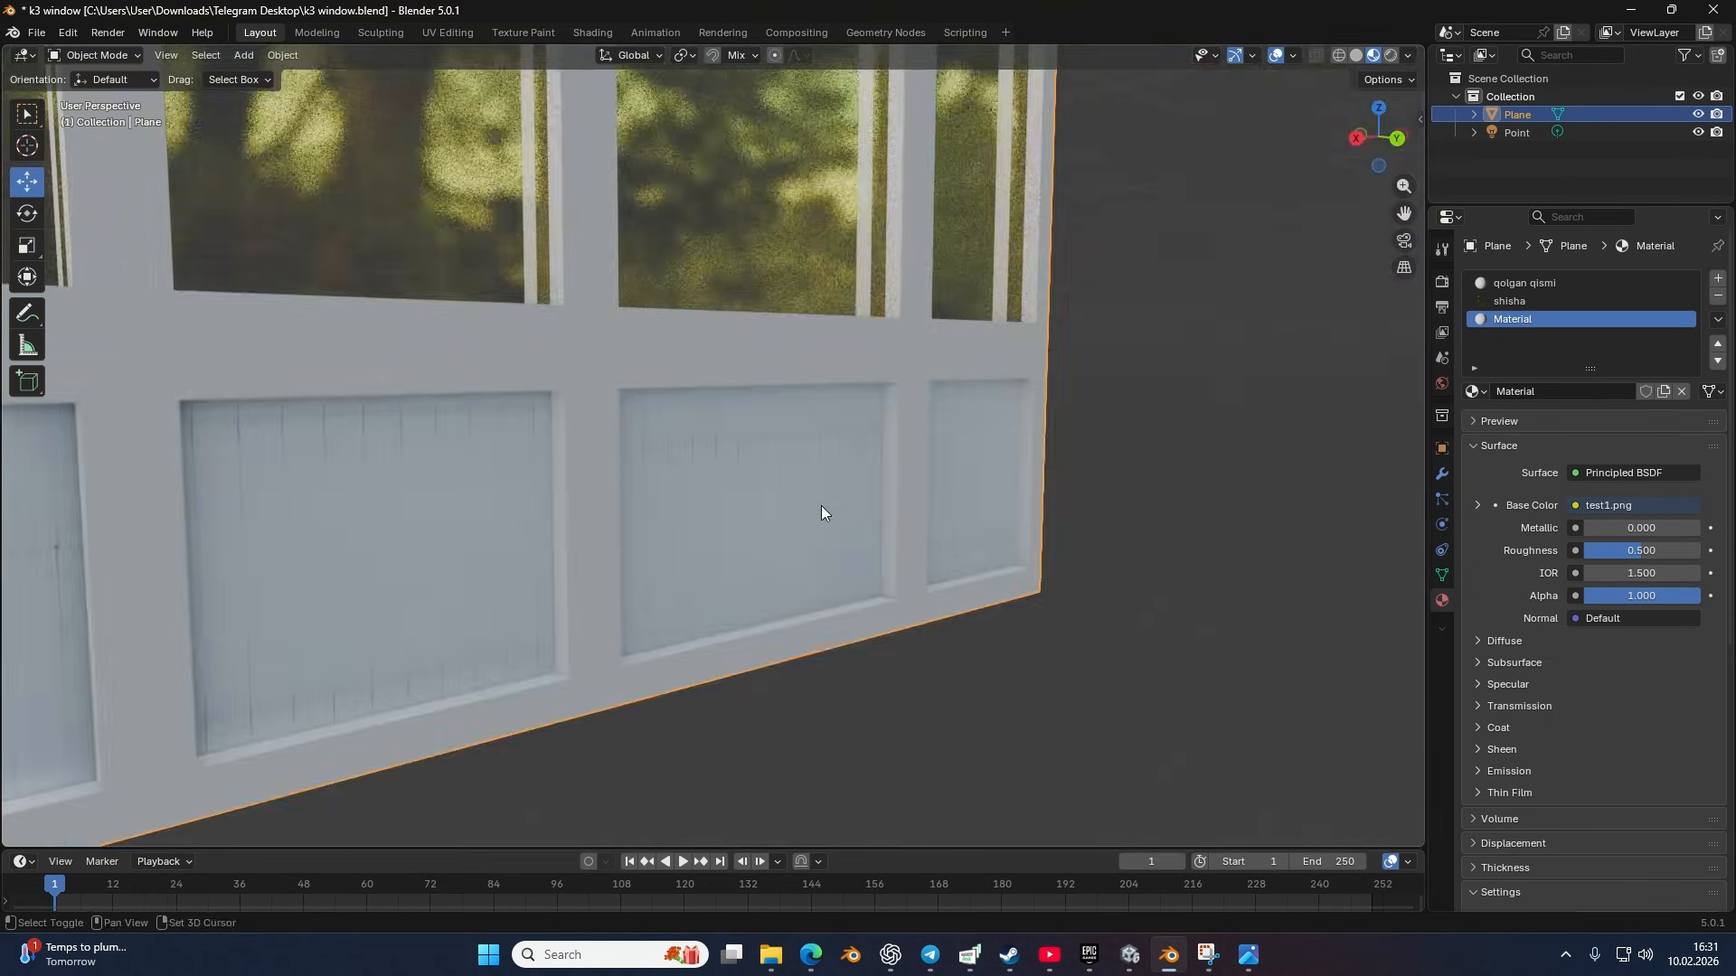
pyautogui.scroll(8, 763, 419)
pyautogui.scroll(1, 729, 392)
pyautogui.moveTo(711, 343); pyautogui.dragTo(811, 482)
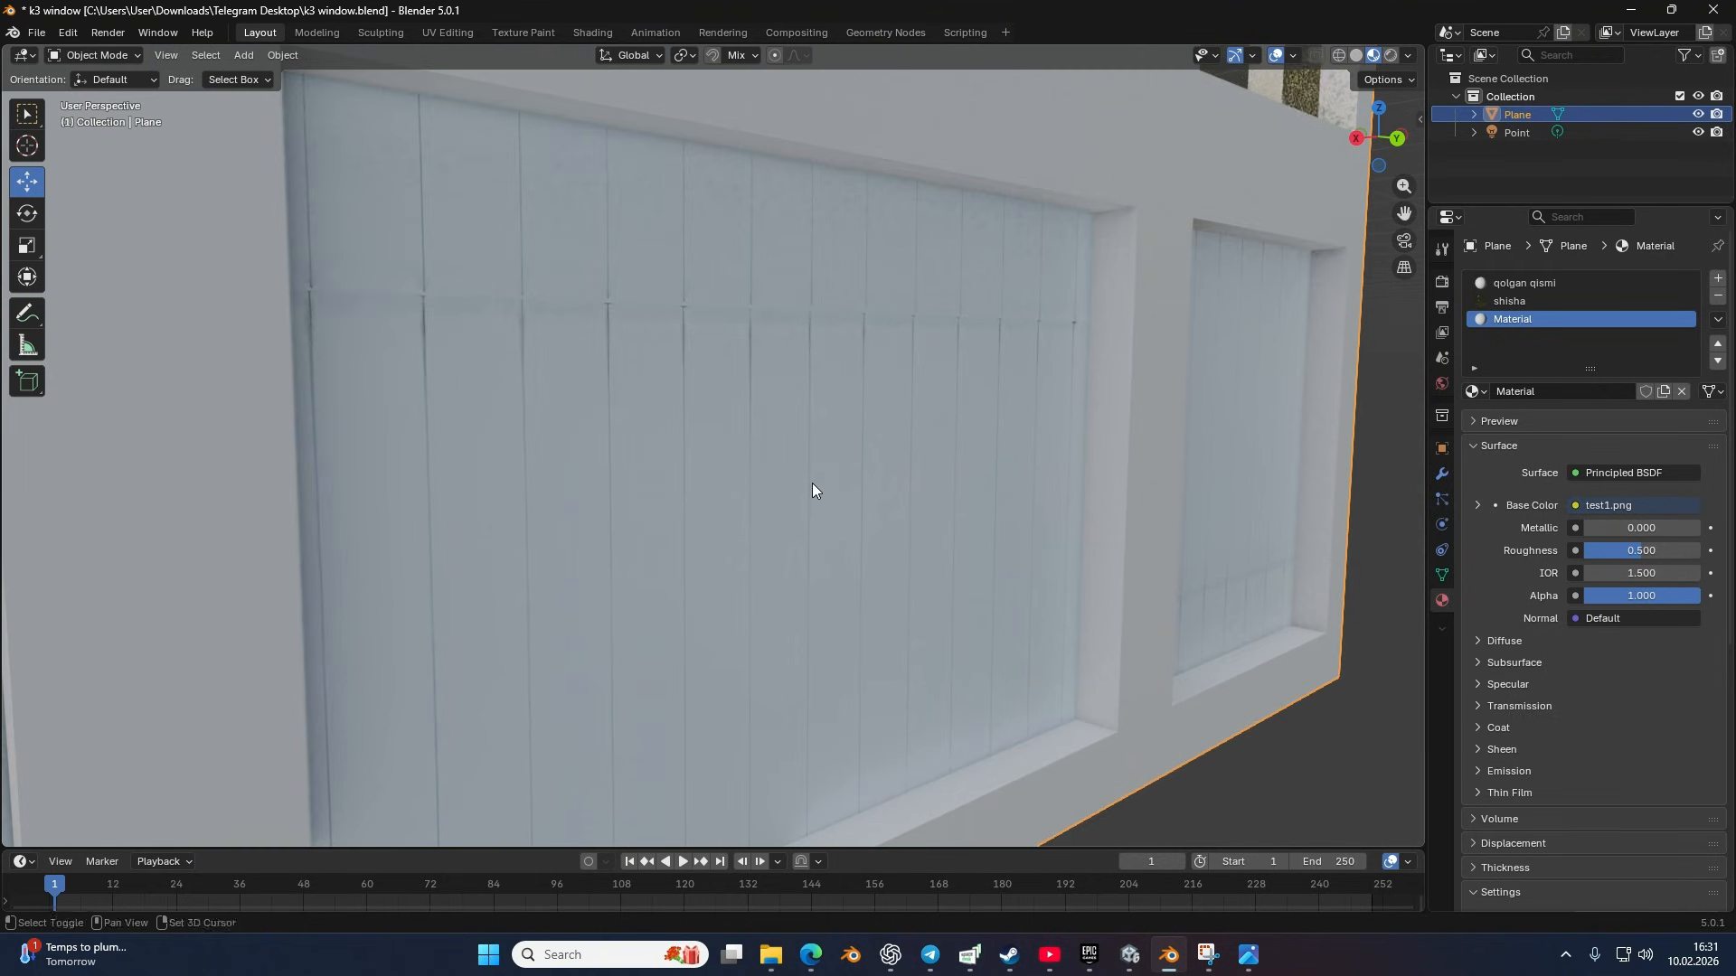
pyautogui.scroll(4, 812, 483)
pyautogui.moveTo(666, 326); pyautogui.dragTo(801, 454)
pyautogui.scroll(-4, 660, 438)
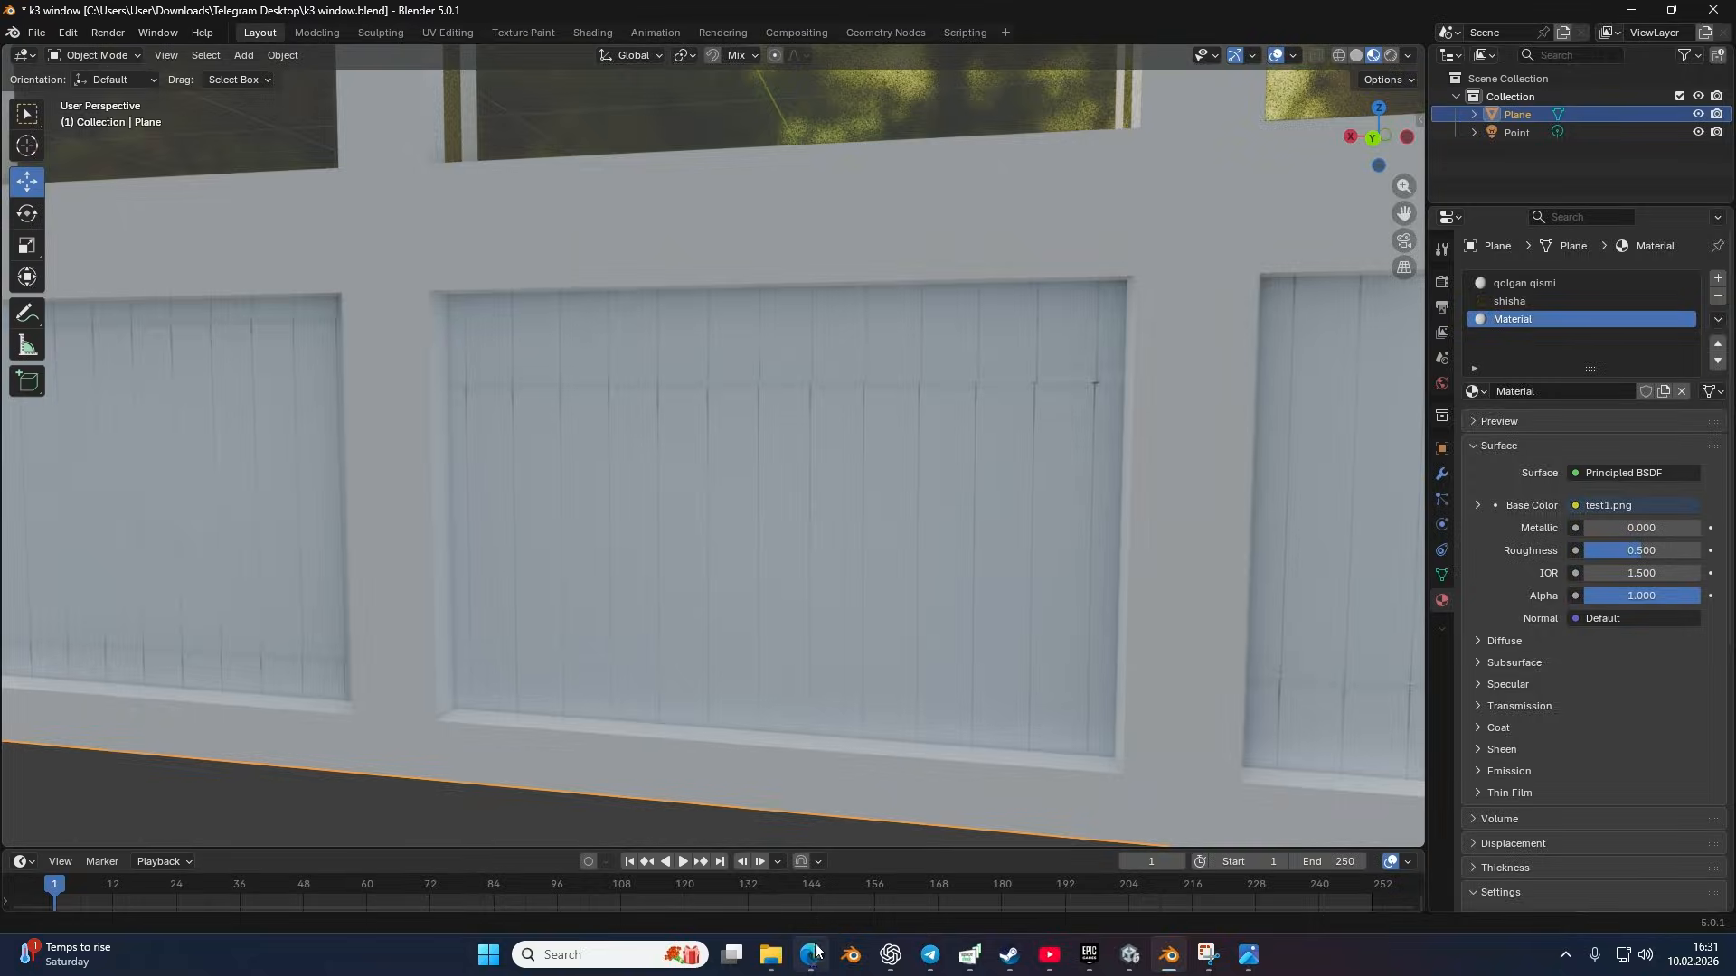
# Step: Switch to Photopea, open the downloaded test1.png as a document and close IMG_20260210_123107.jpg
pyautogui.hotkey('alt', 'Tab')
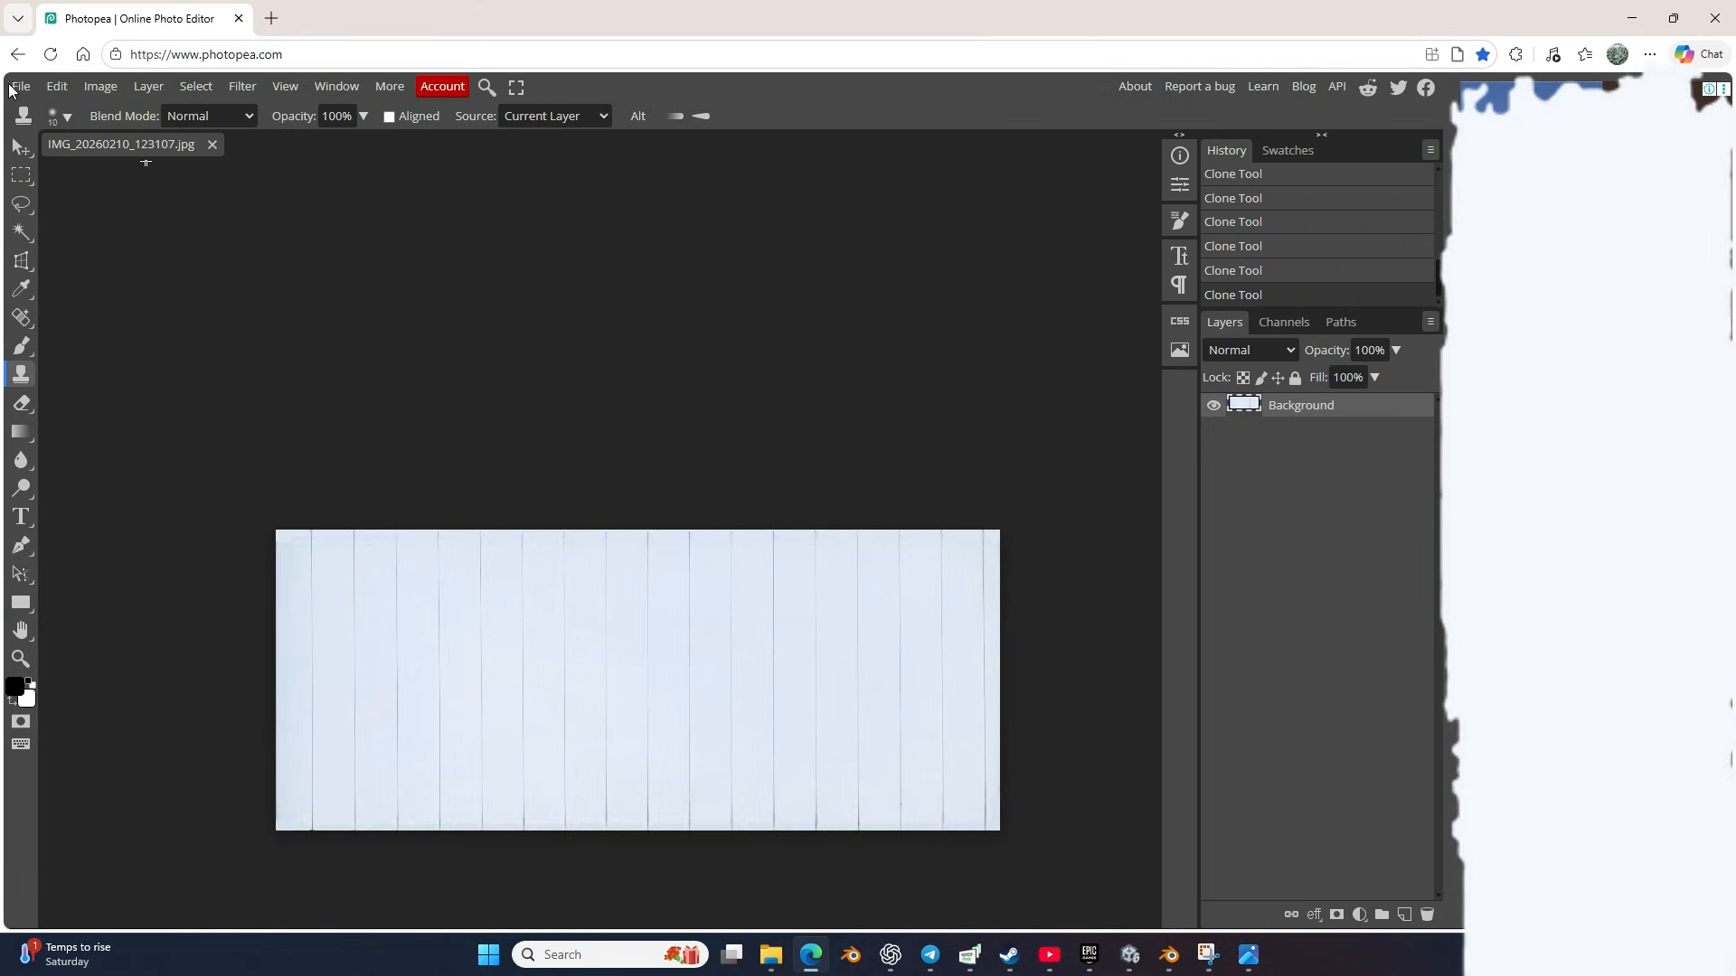
pyautogui.click(1650, 53)
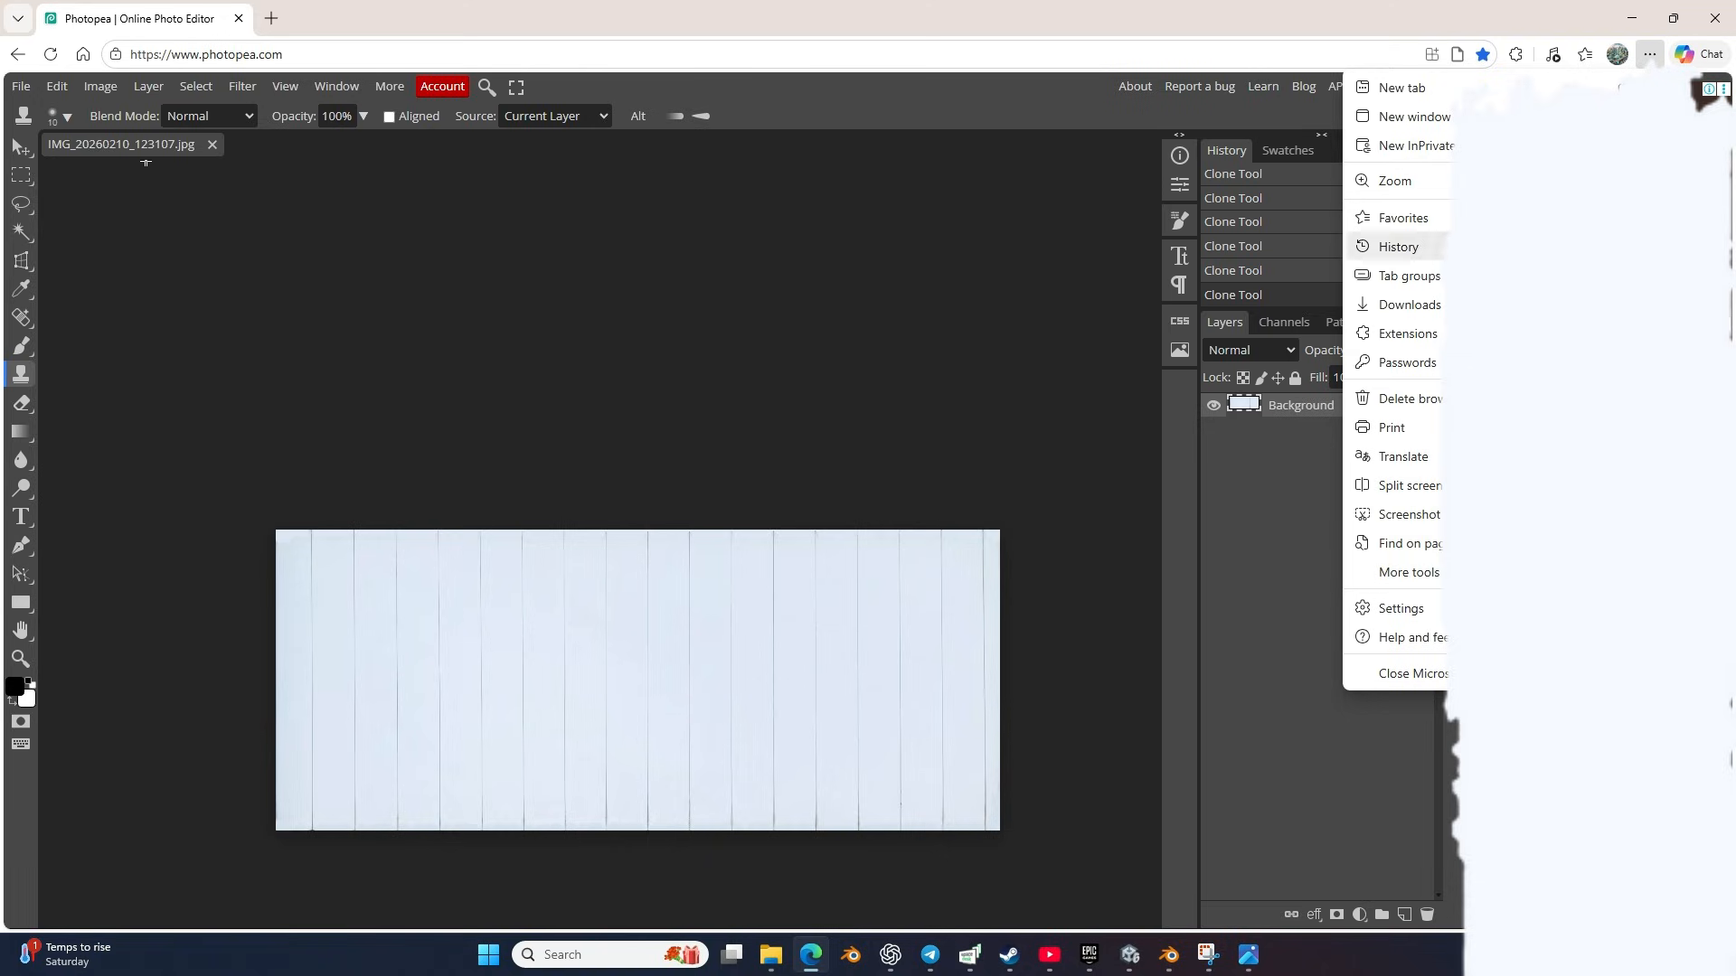
pyautogui.click(1410, 305)
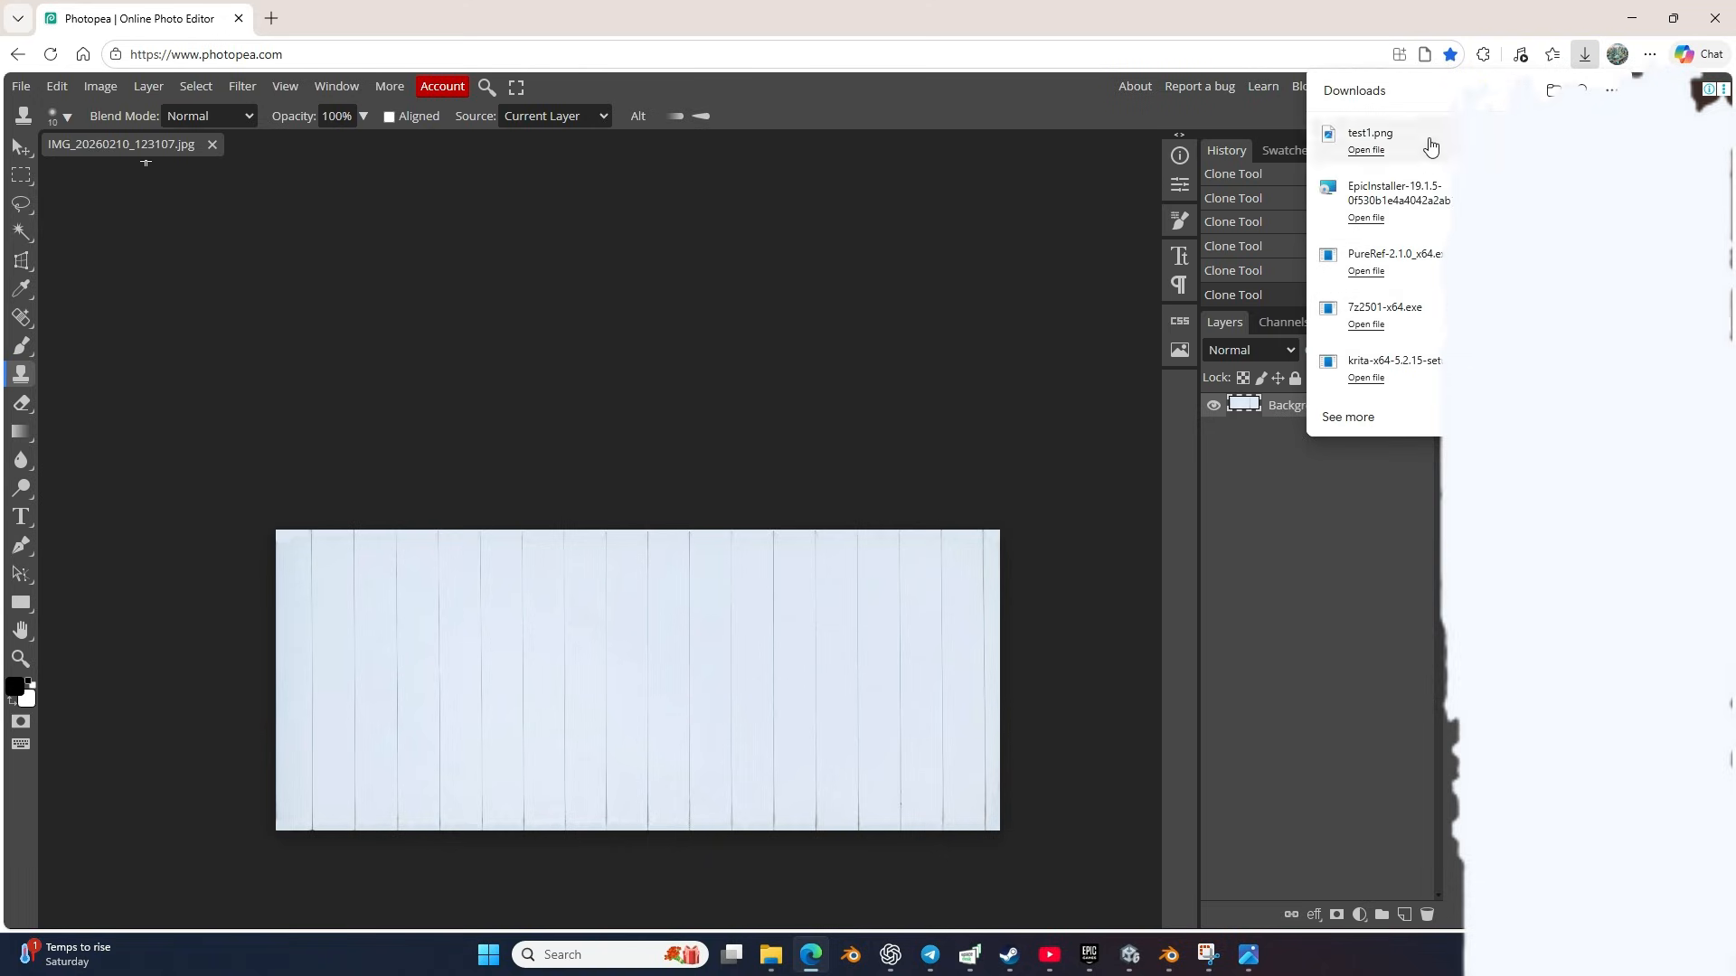
pyautogui.moveTo(1415, 139); pyautogui.dragTo(301, 143)
pyautogui.click(213, 144)
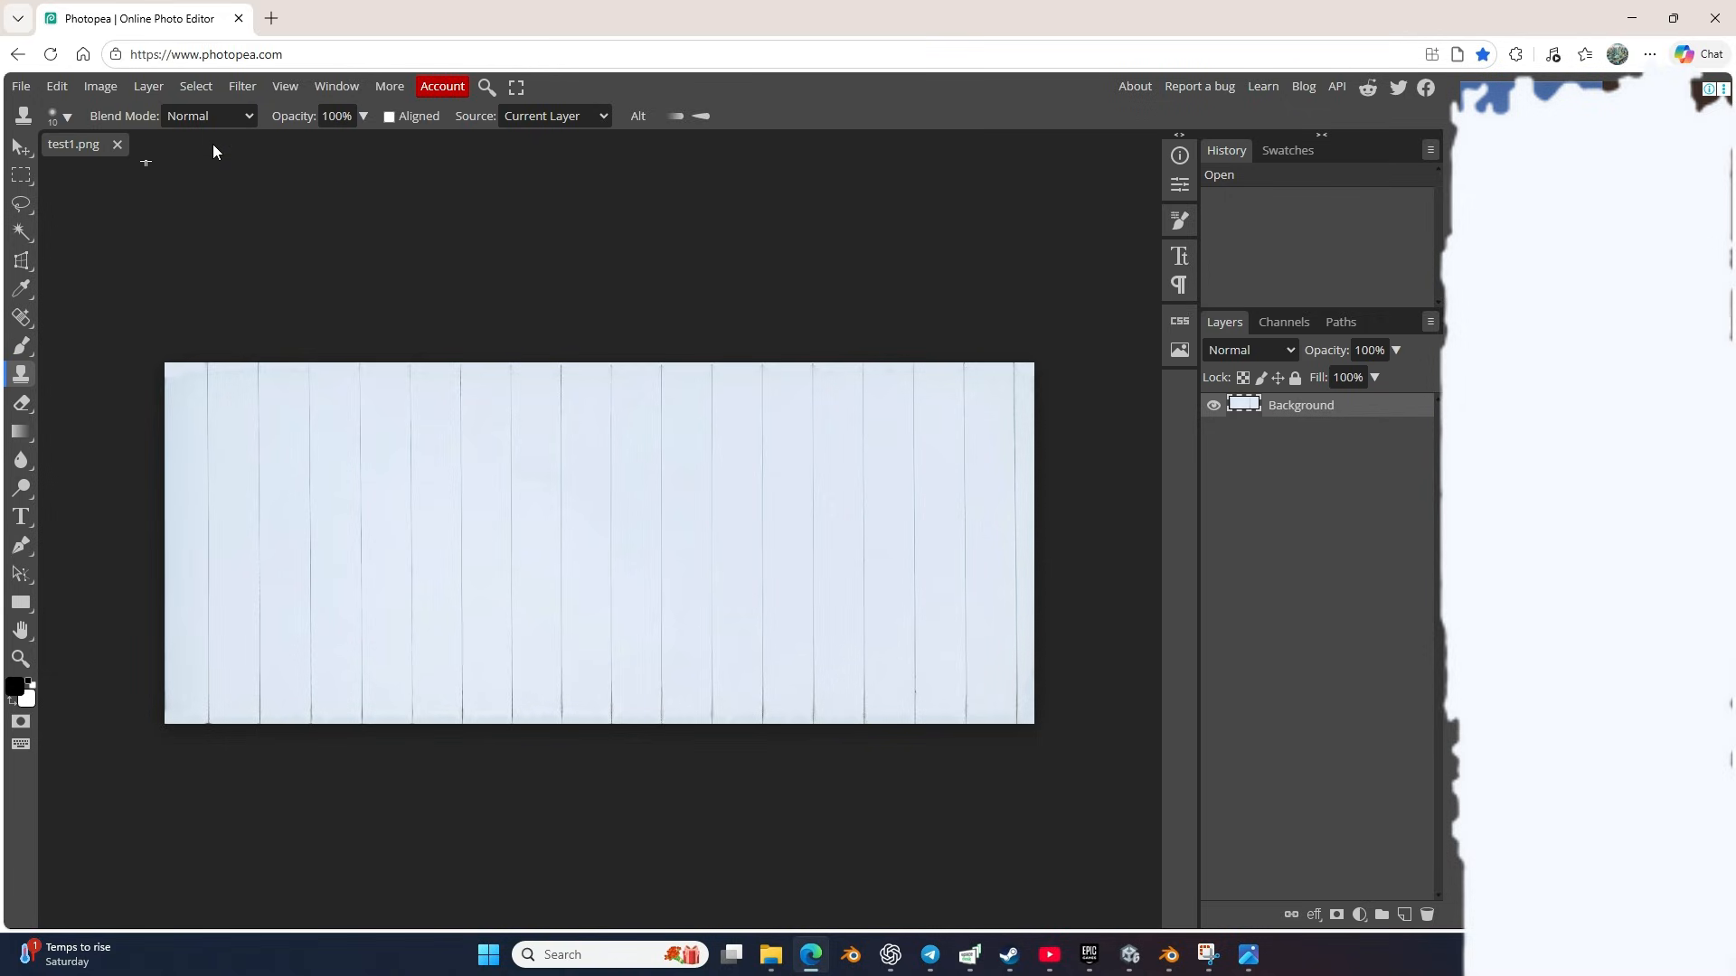
# Step: Turn on Pattern Preview for test1.png to show the image as repeating tiles
pyautogui.click(286, 87)
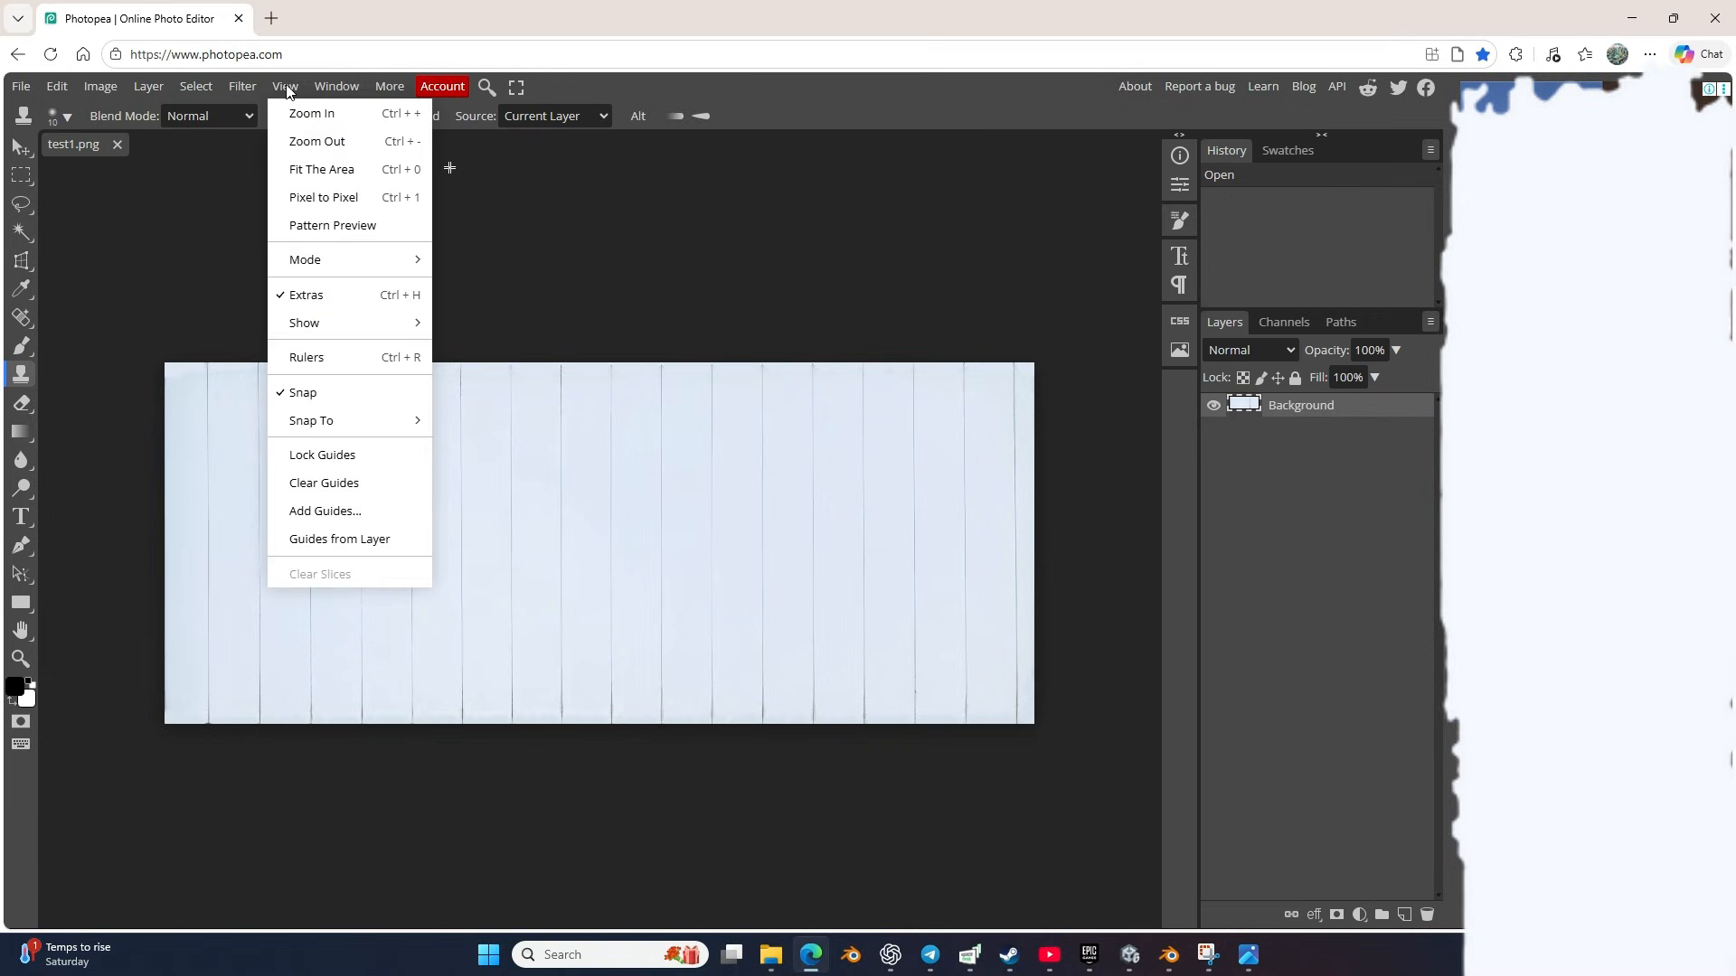
pyautogui.click(333, 226)
pyautogui.scroll(-5, 541, 382)
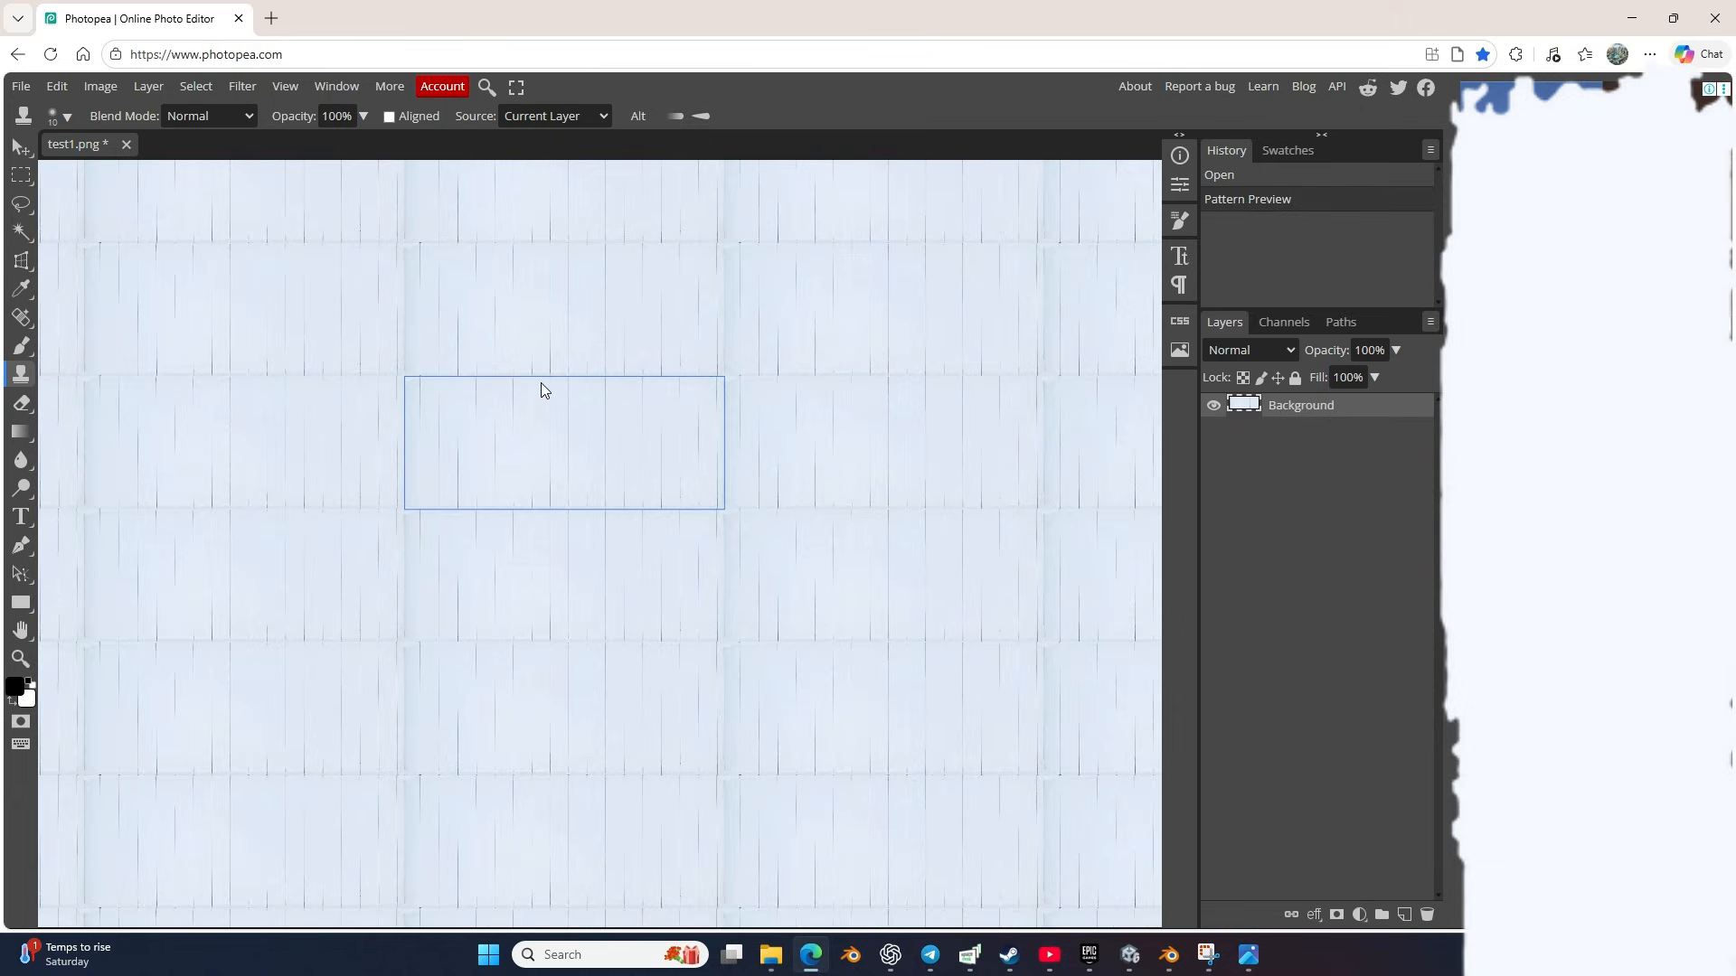
pyautogui.scroll(1, 540, 383)
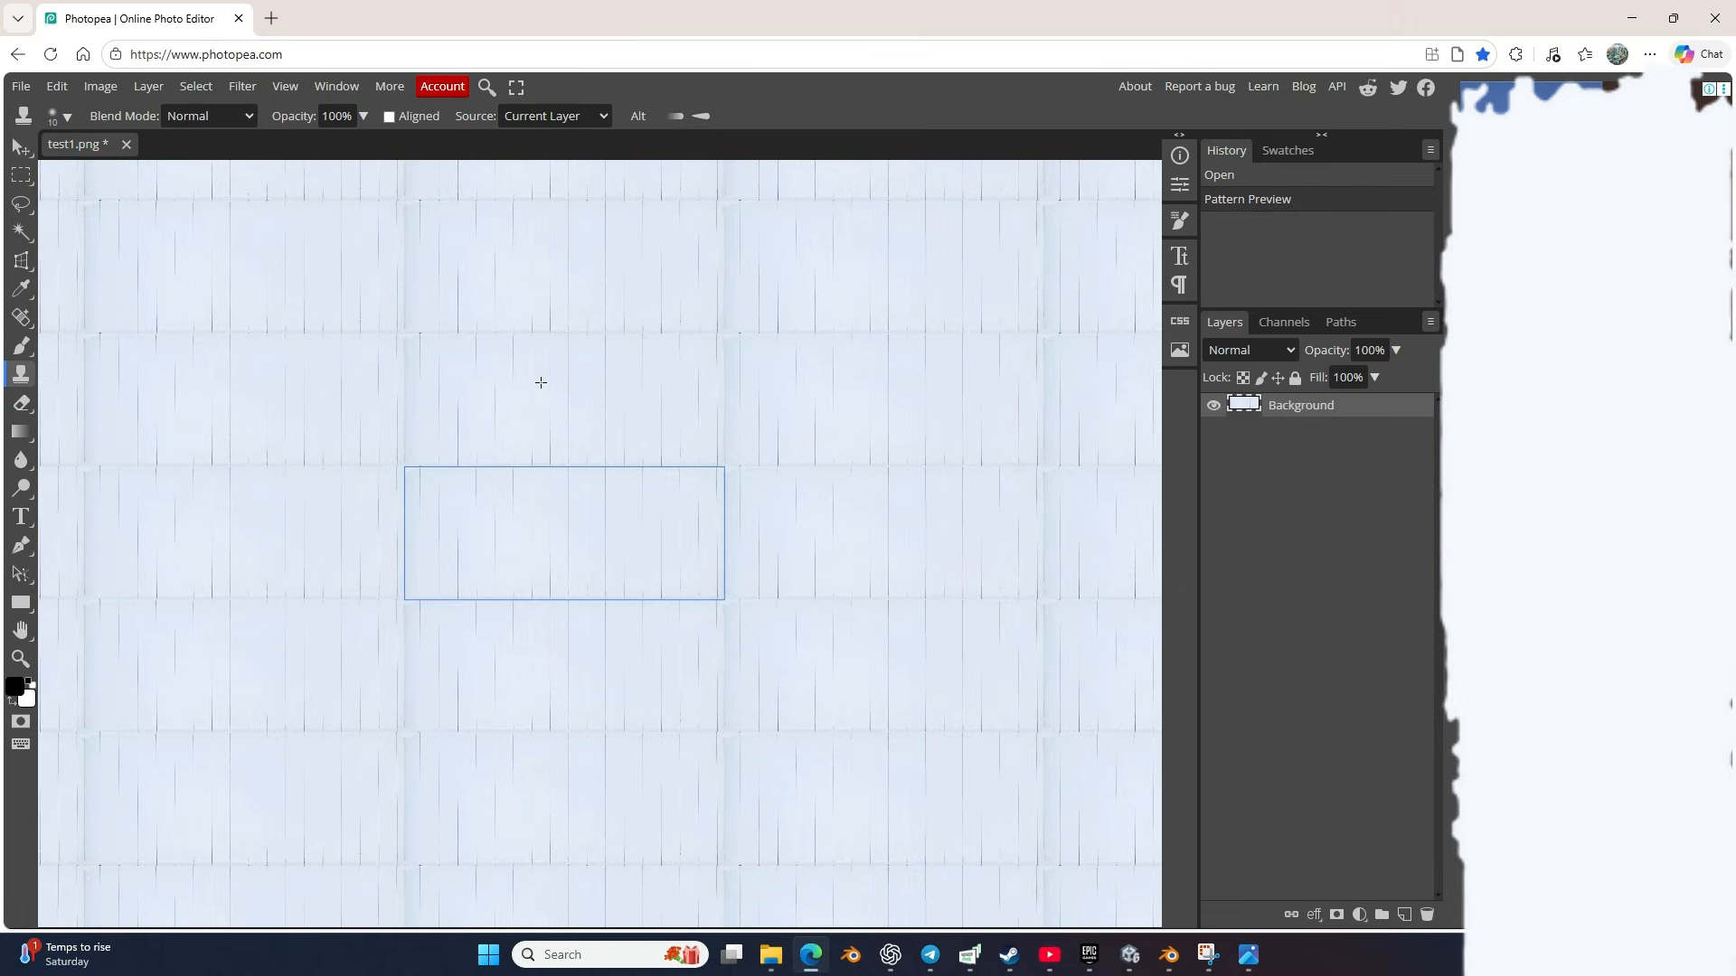
pyautogui.scroll(4, 452, 496)
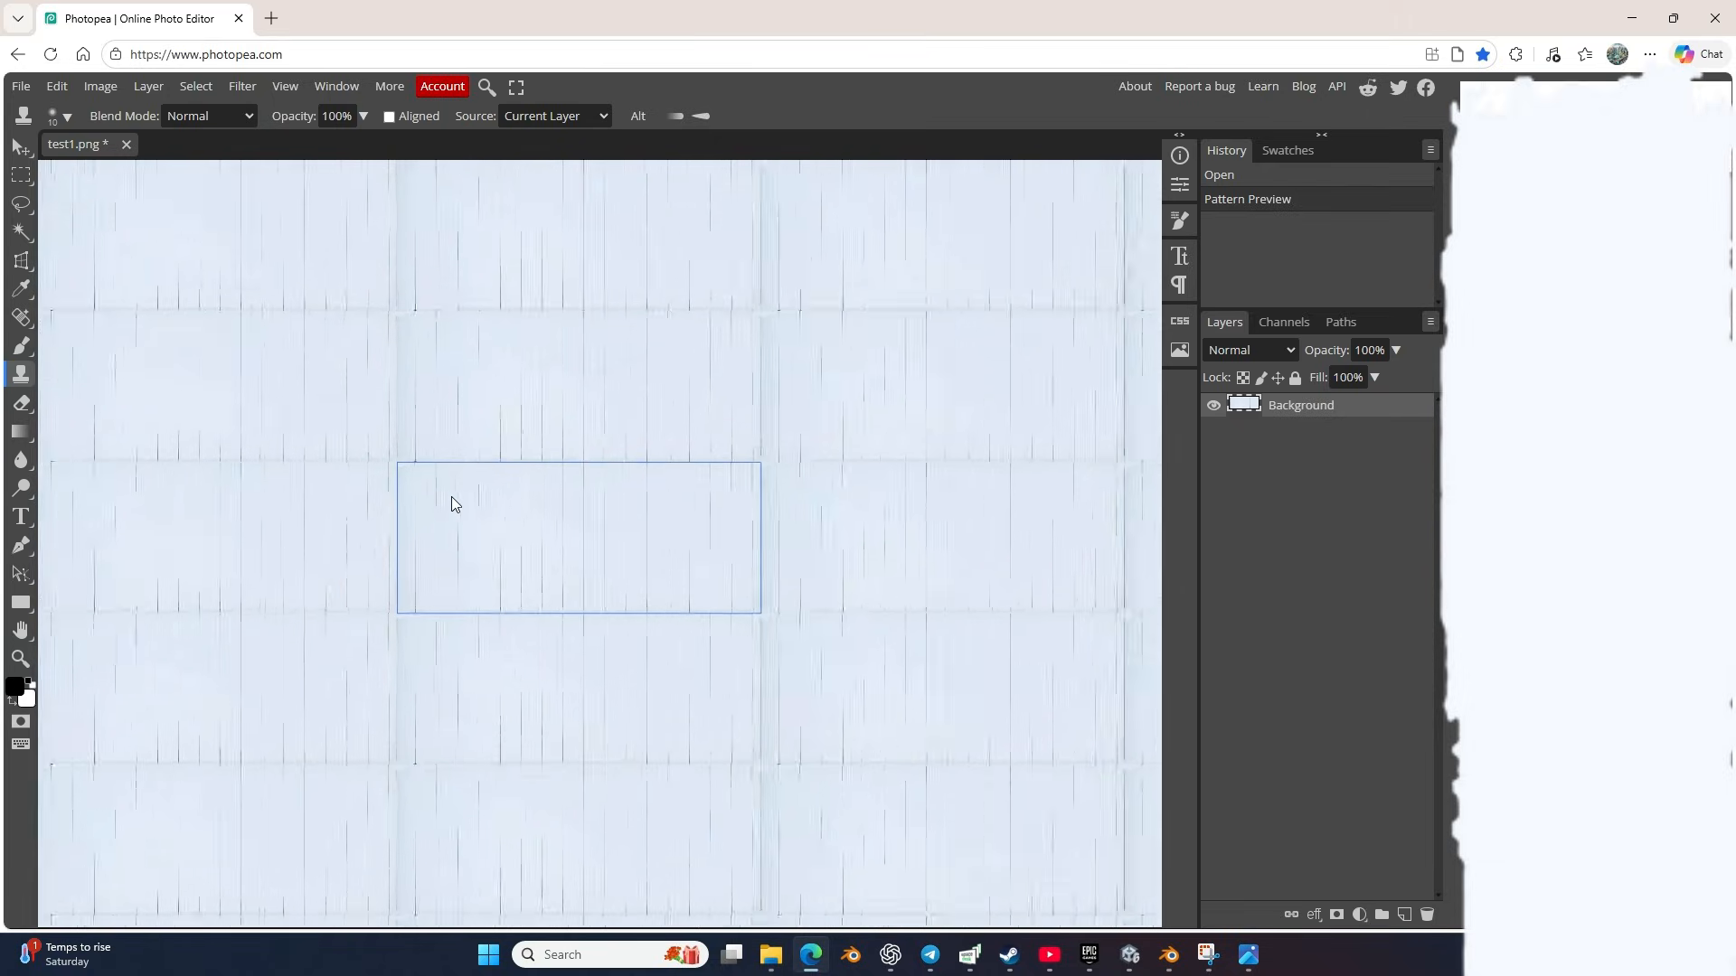
# Step: Examine how the slats and colours line up along the horizontal and vertical seams between the repeated tiles
pyautogui.scroll(7, 360, 434)
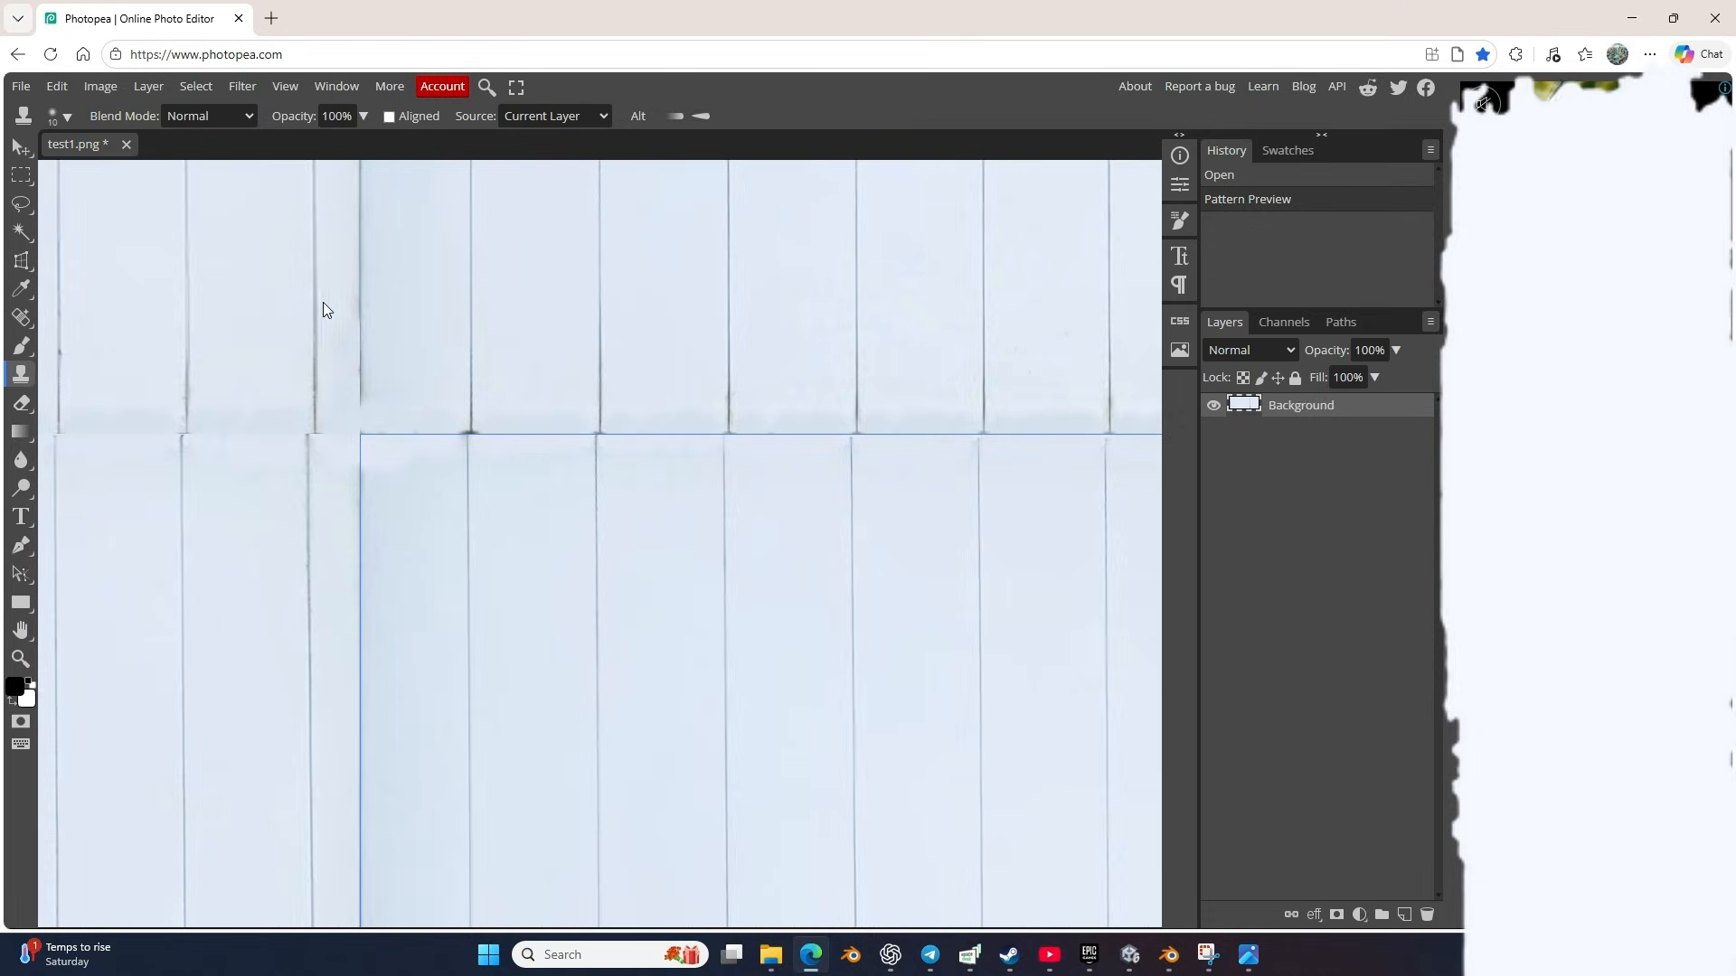
pyautogui.moveTo(365, 458); pyautogui.dragTo(568, 543)
pyautogui.scroll(6, 474, 541)
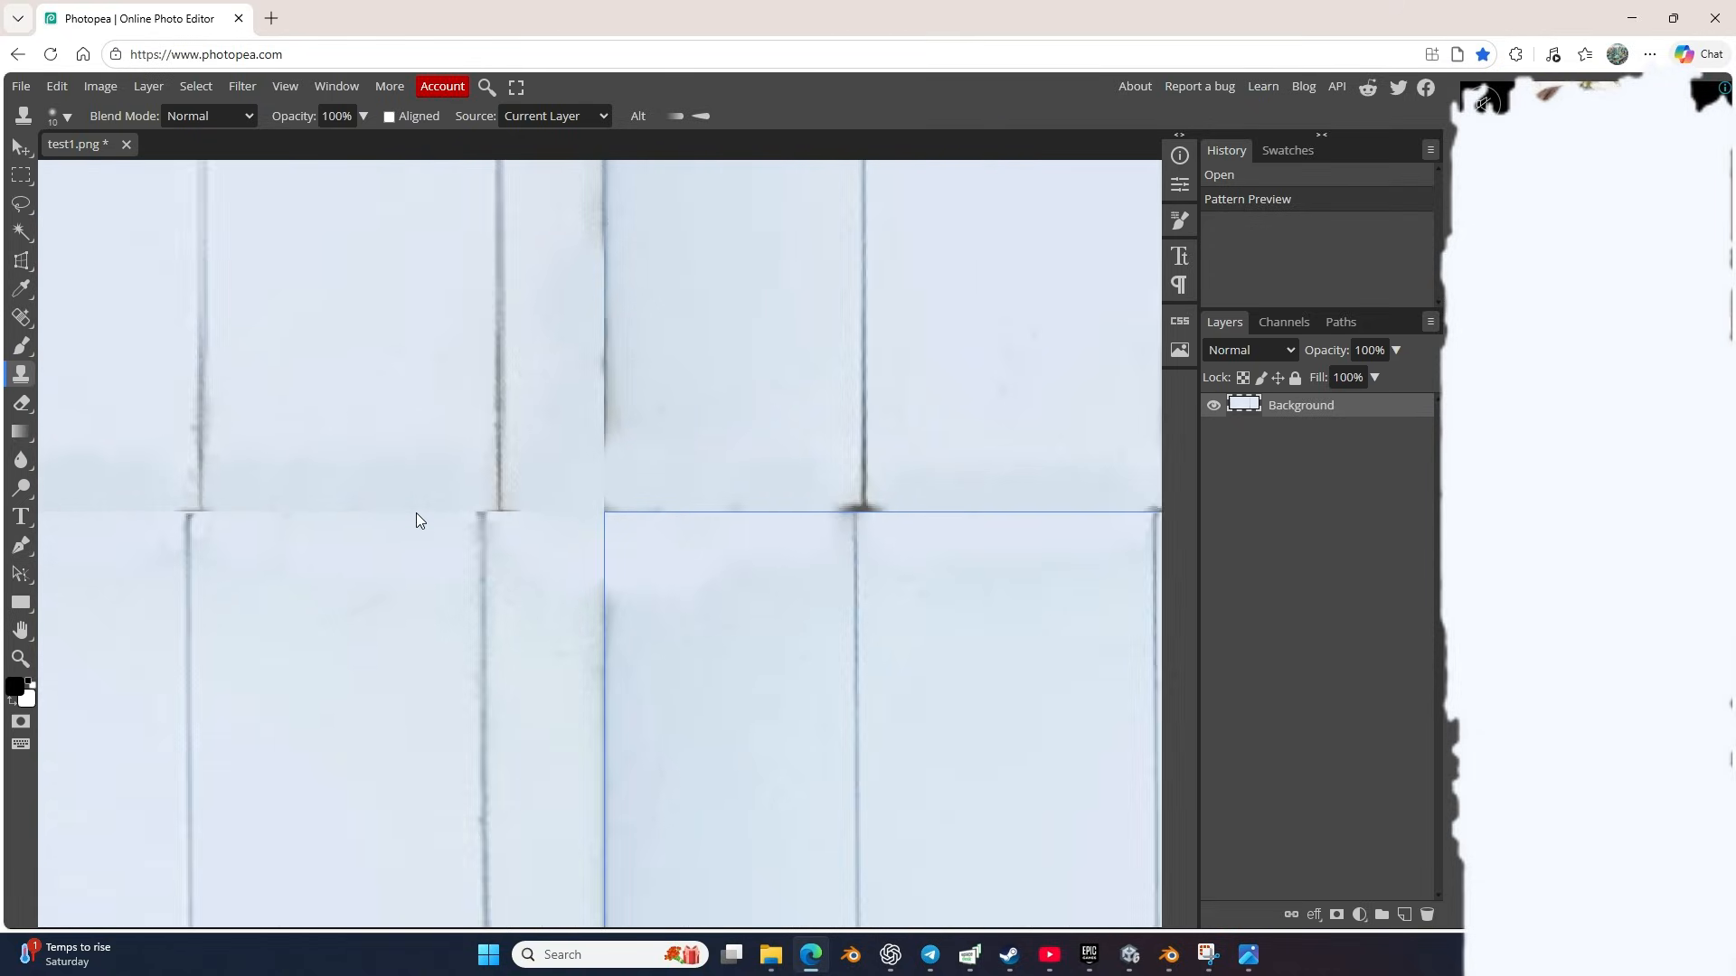
pyautogui.moveTo(349, 512); pyautogui.dragTo(737, 563)
pyautogui.scroll(-8, 741, 562)
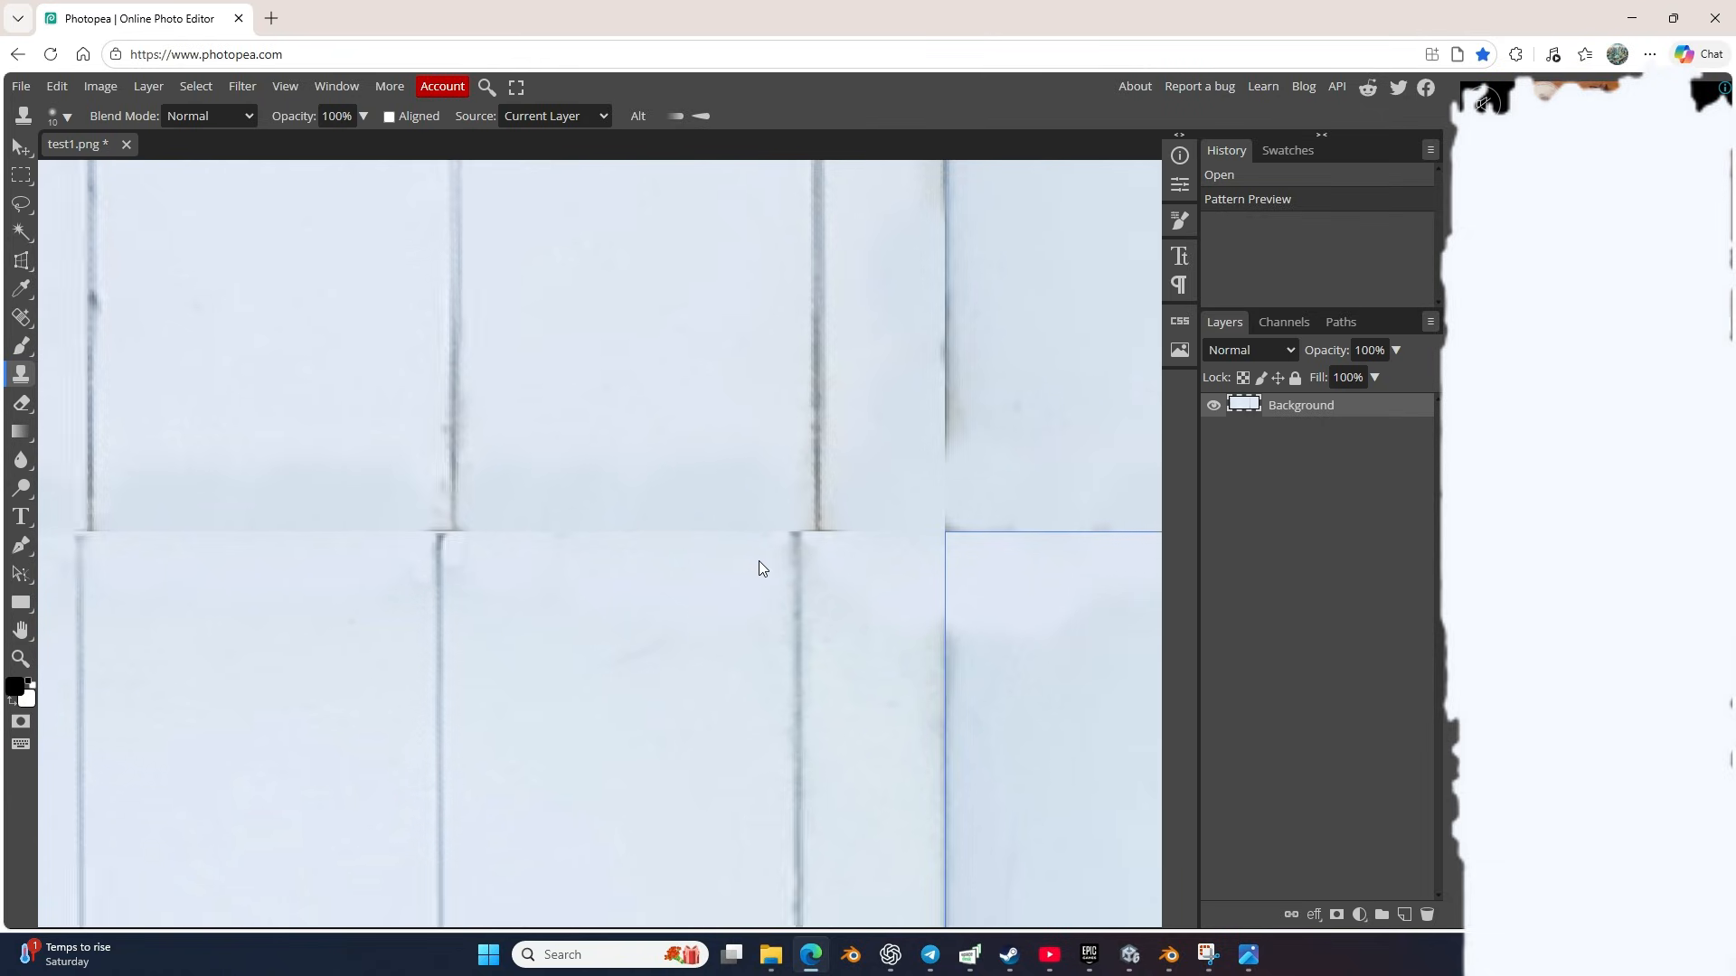
pyautogui.moveTo(917, 579); pyautogui.dragTo(500, 425)
pyautogui.scroll(-3, 554, 449)
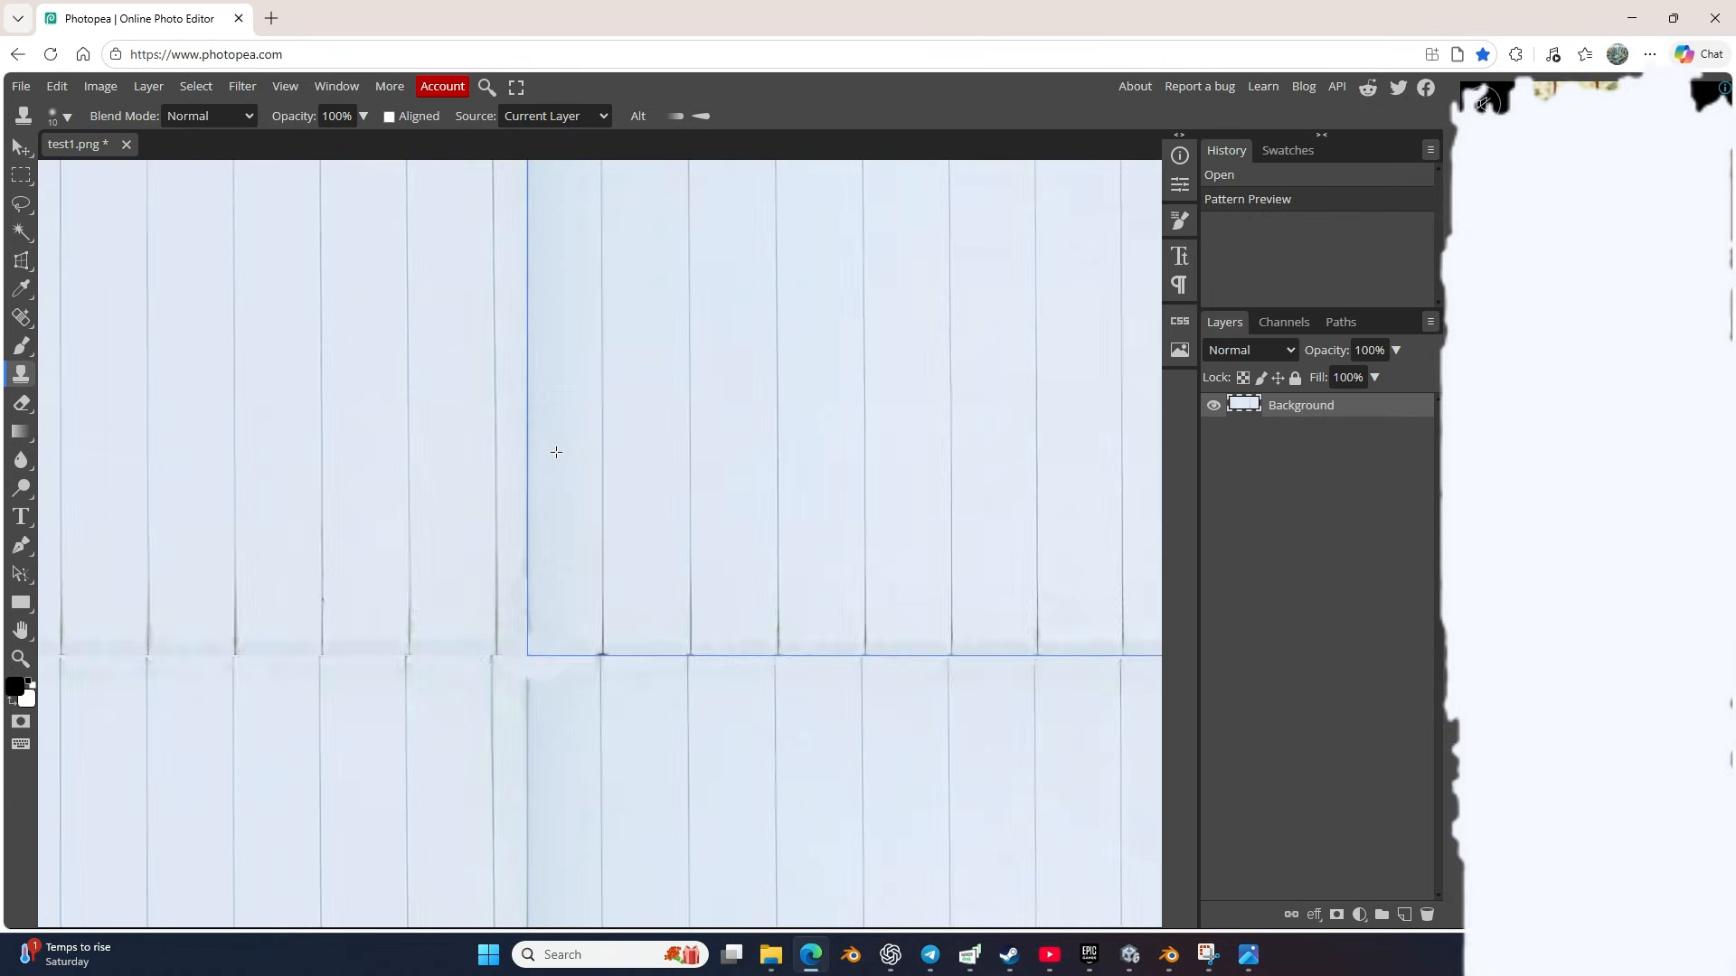
pyautogui.scroll(2, 562, 451)
pyautogui.scroll(-4, 564, 456)
pyautogui.moveTo(855, 457); pyautogui.dragTo(732, 578)
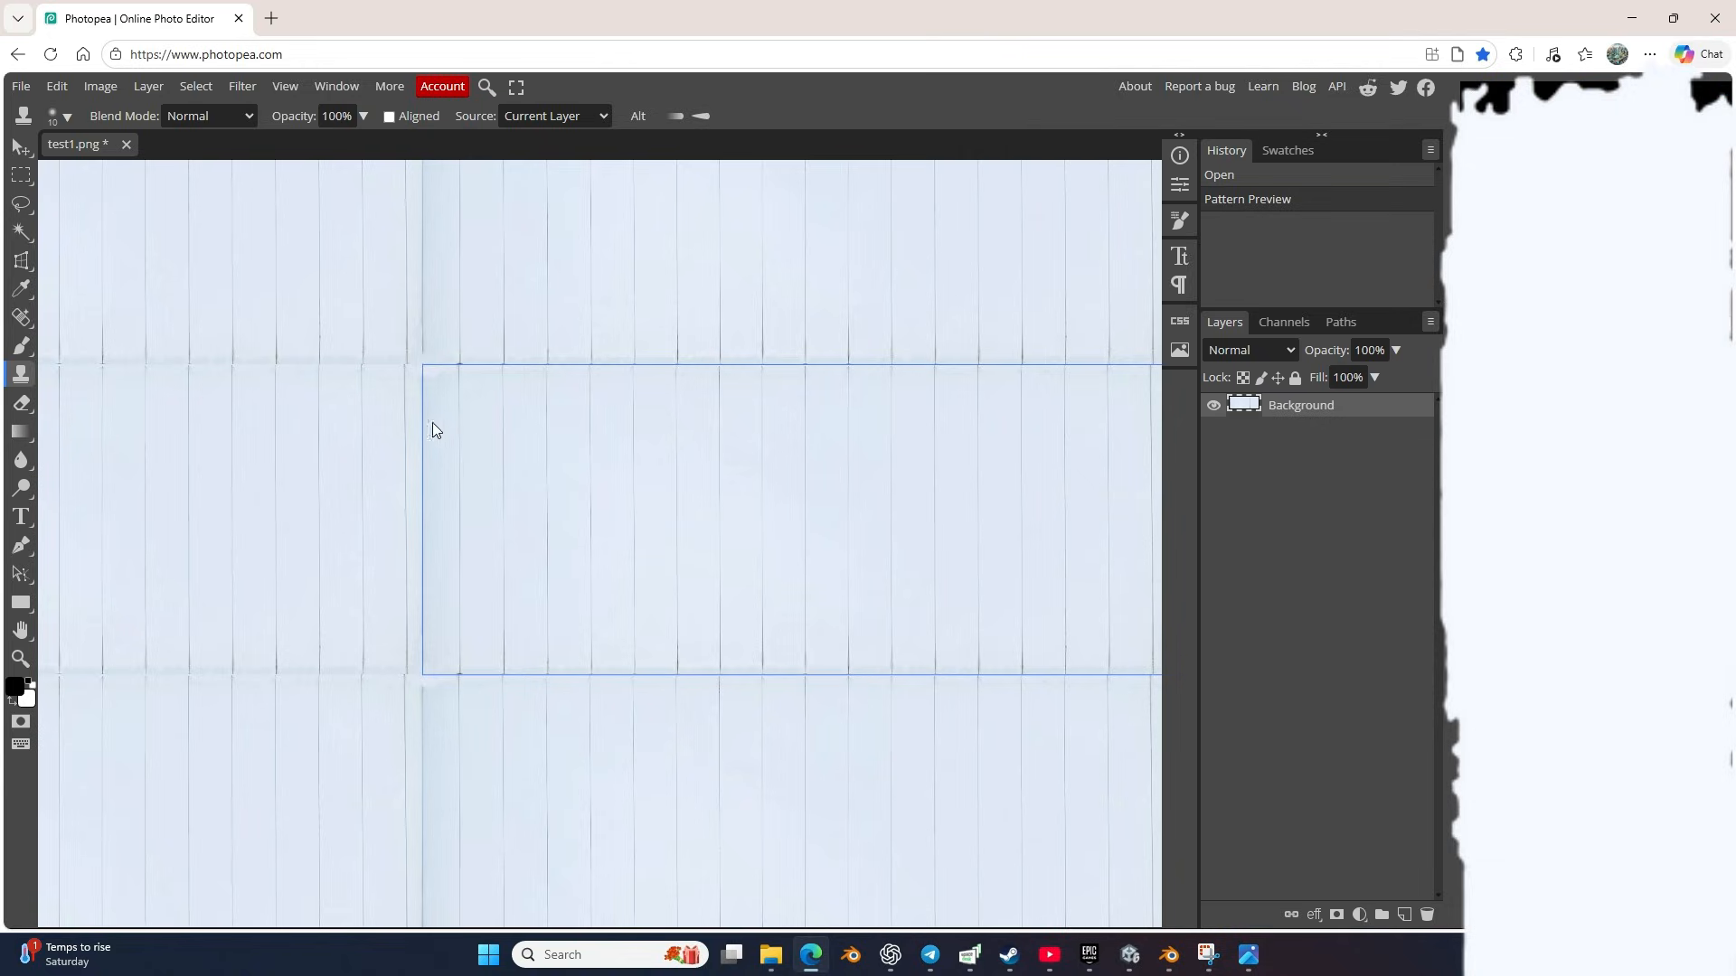
pyautogui.scroll(5, 420, 687)
pyautogui.moveTo(444, 716); pyautogui.dragTo(501, 275)
pyautogui.scroll(5, 463, 593)
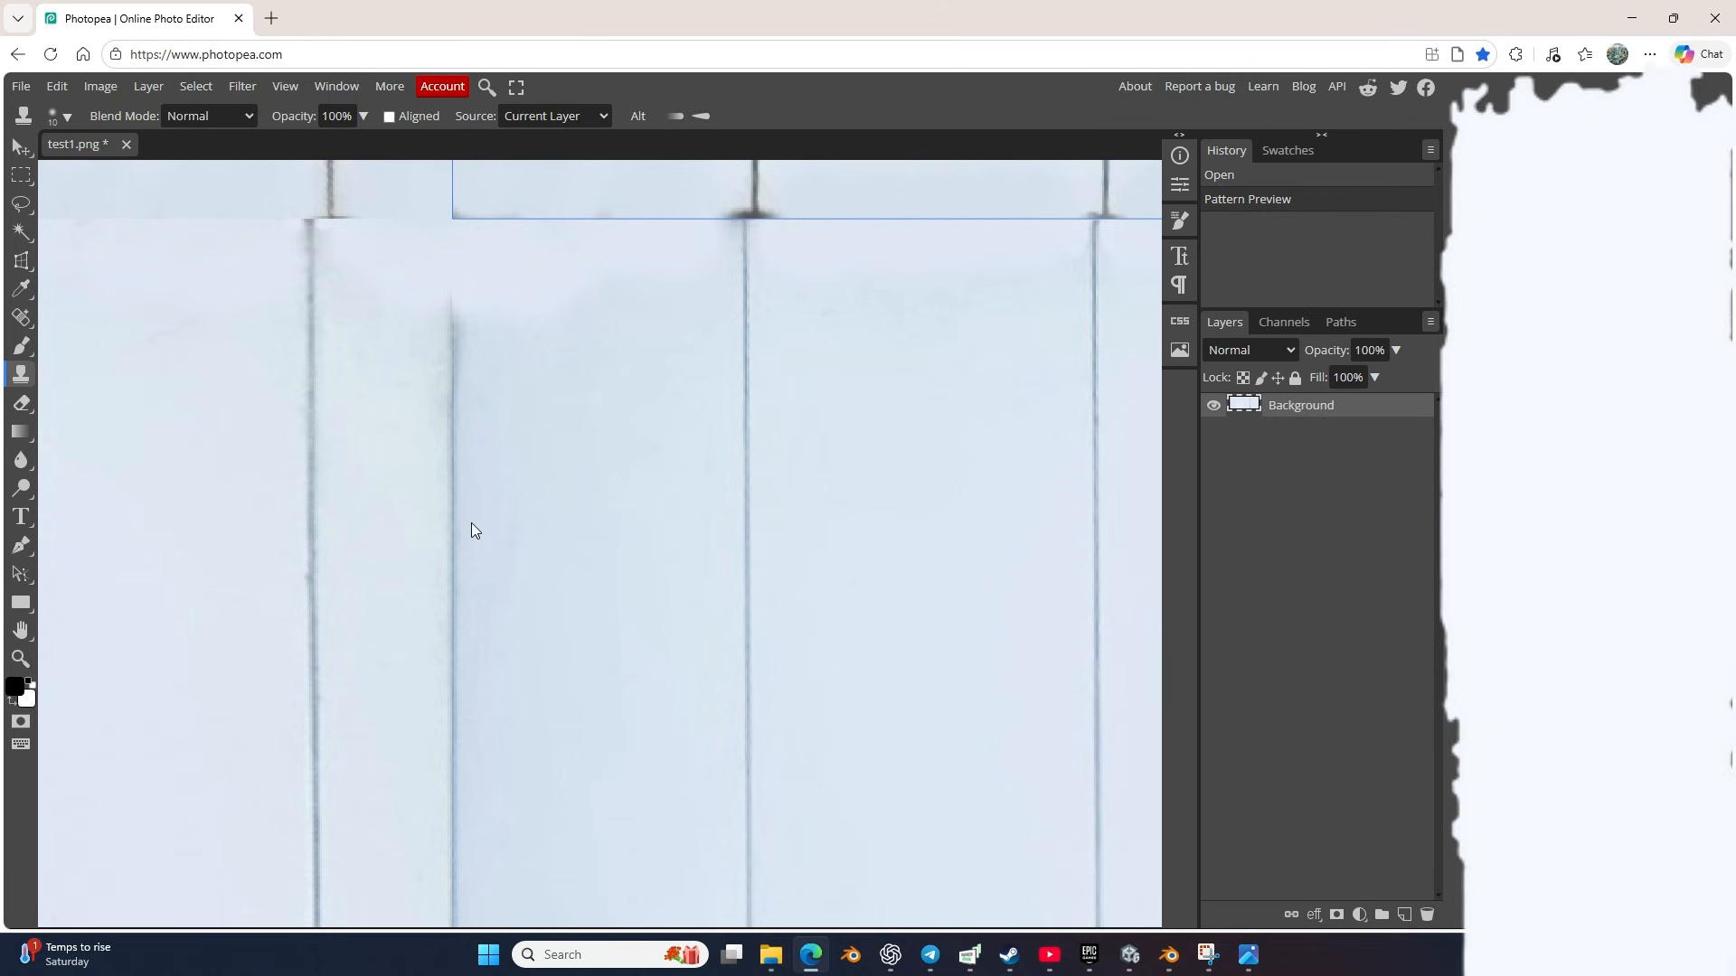
pyautogui.scroll(-10, 470, 523)
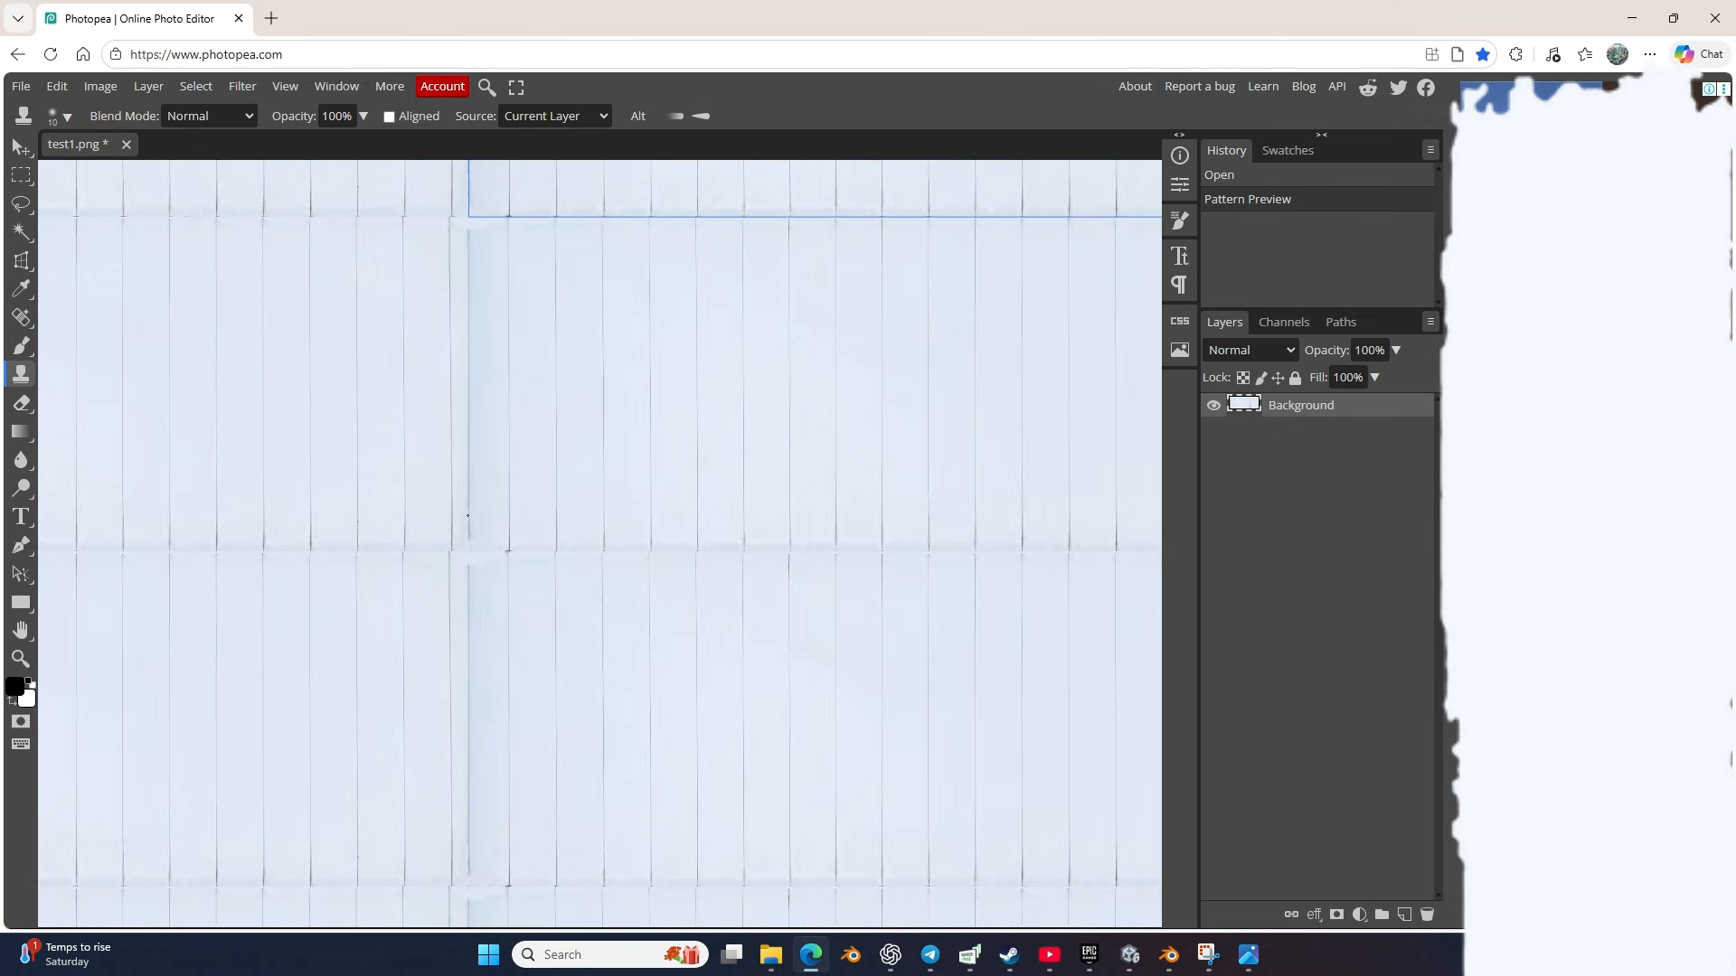
pyautogui.scroll(-4, 524, 505)
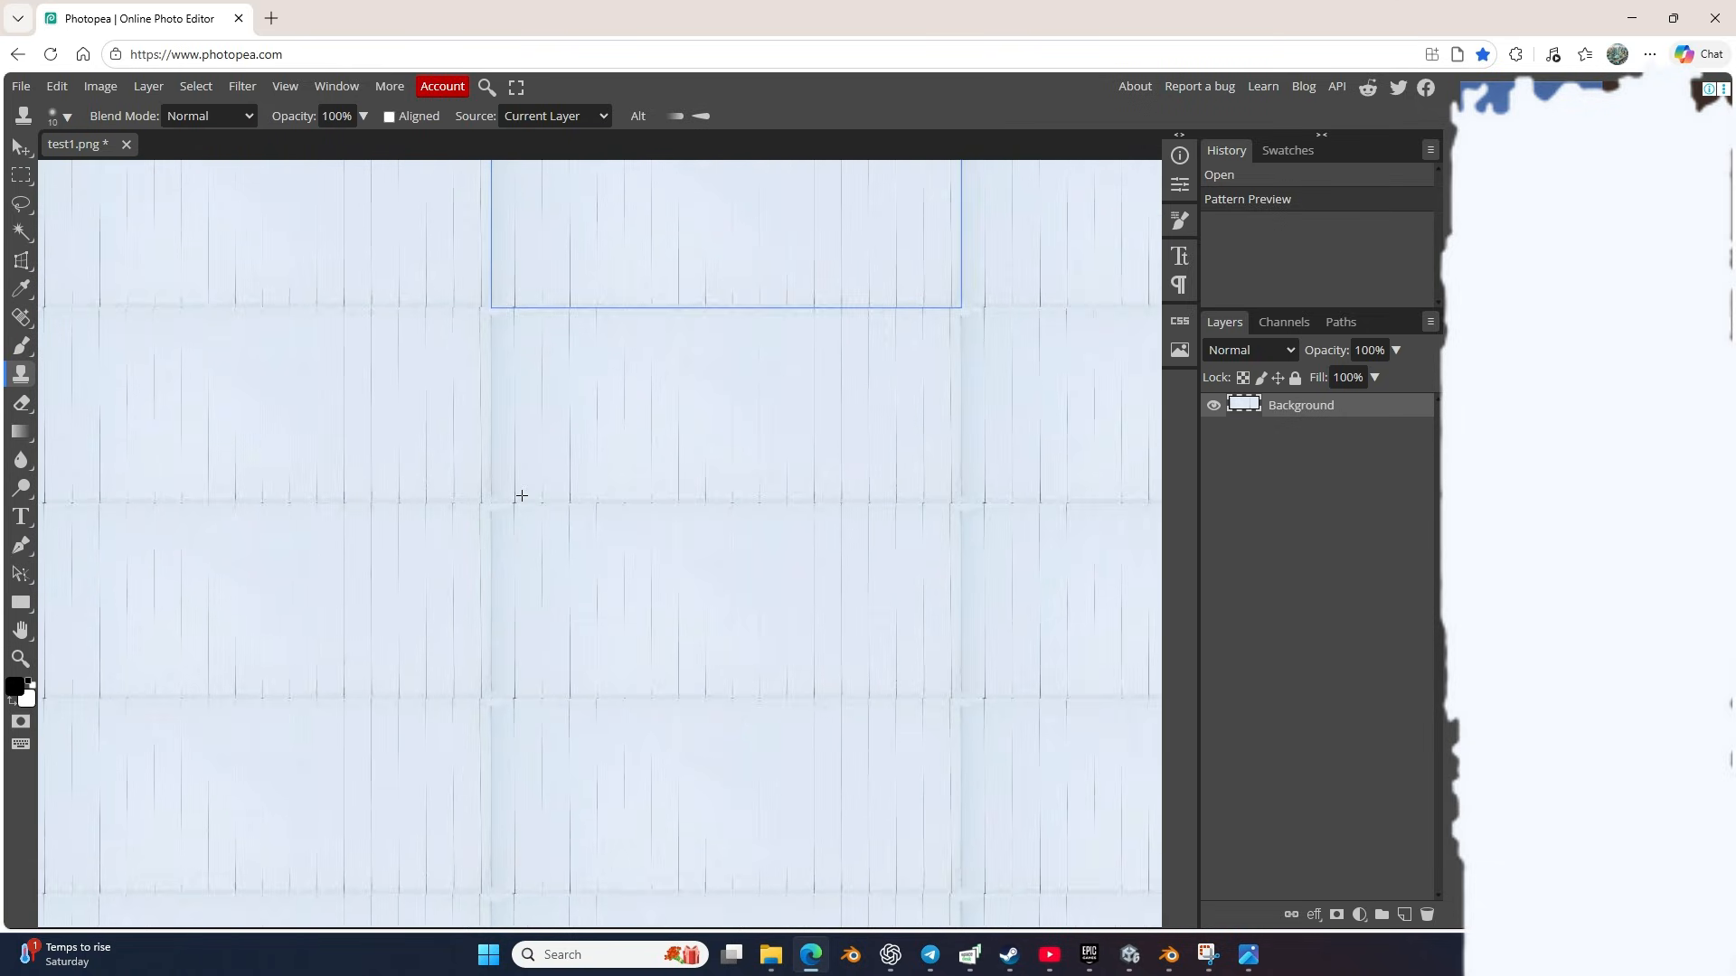
pyautogui.scroll(2, 504, 503)
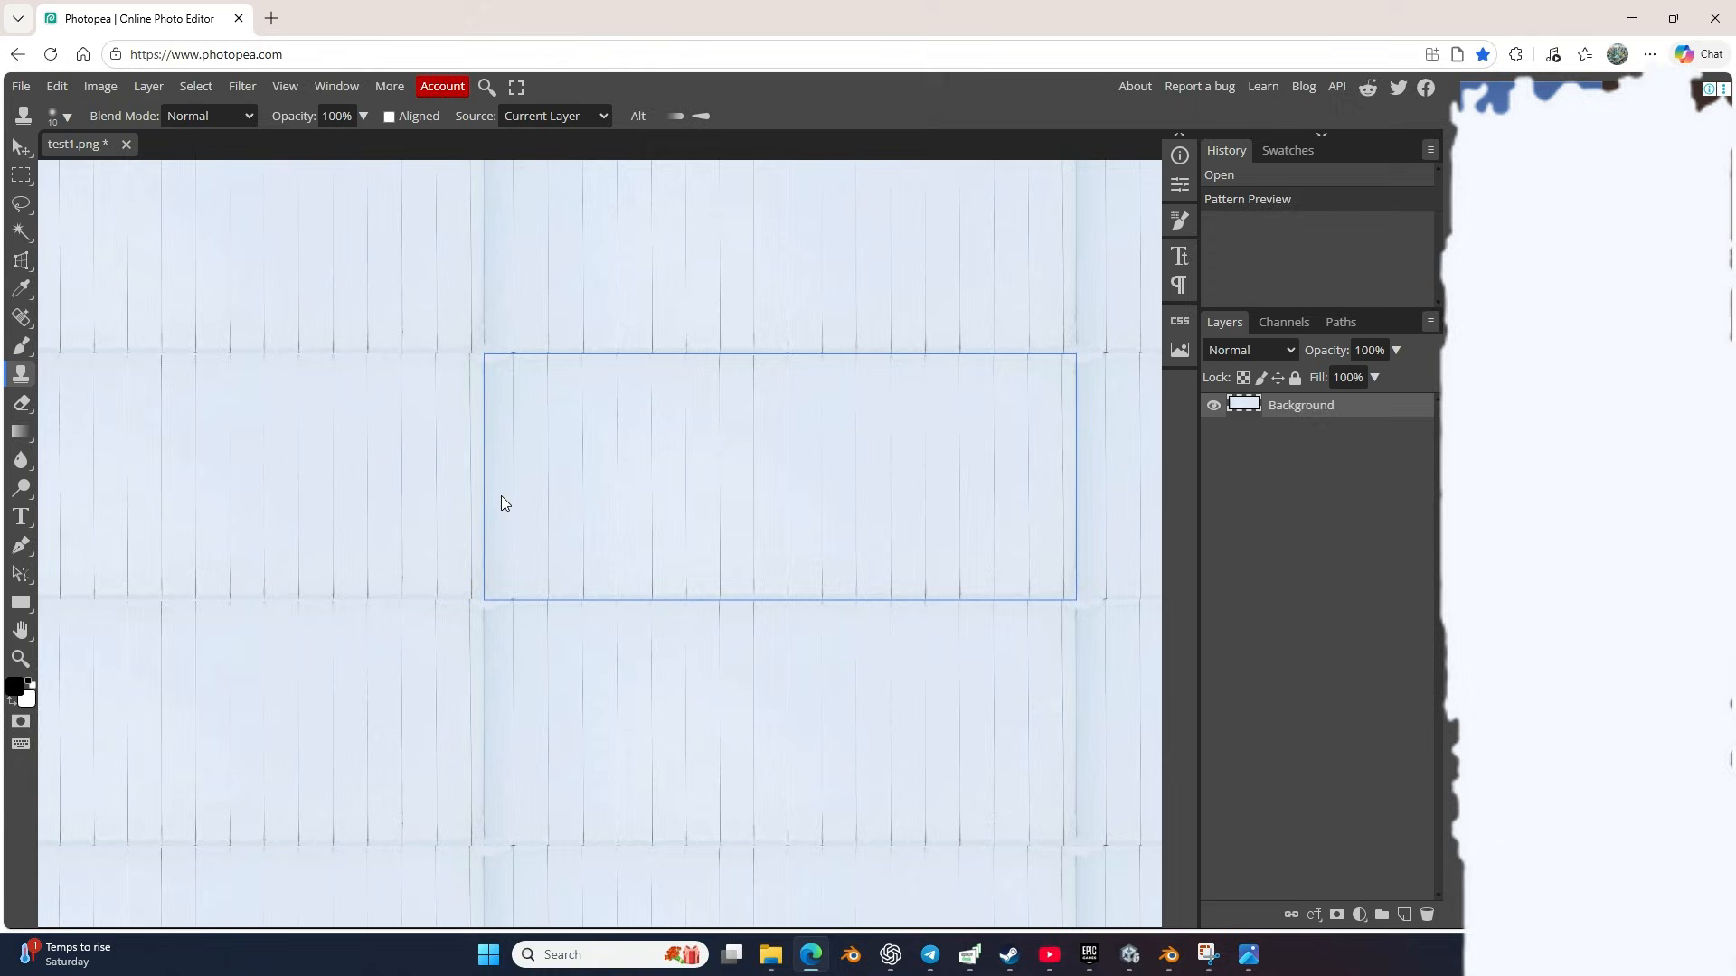
# Step: Crop the darker strip off the left edge of the slatted texture with the Crop Tool, keeping its full height
pyautogui.click(24, 263)
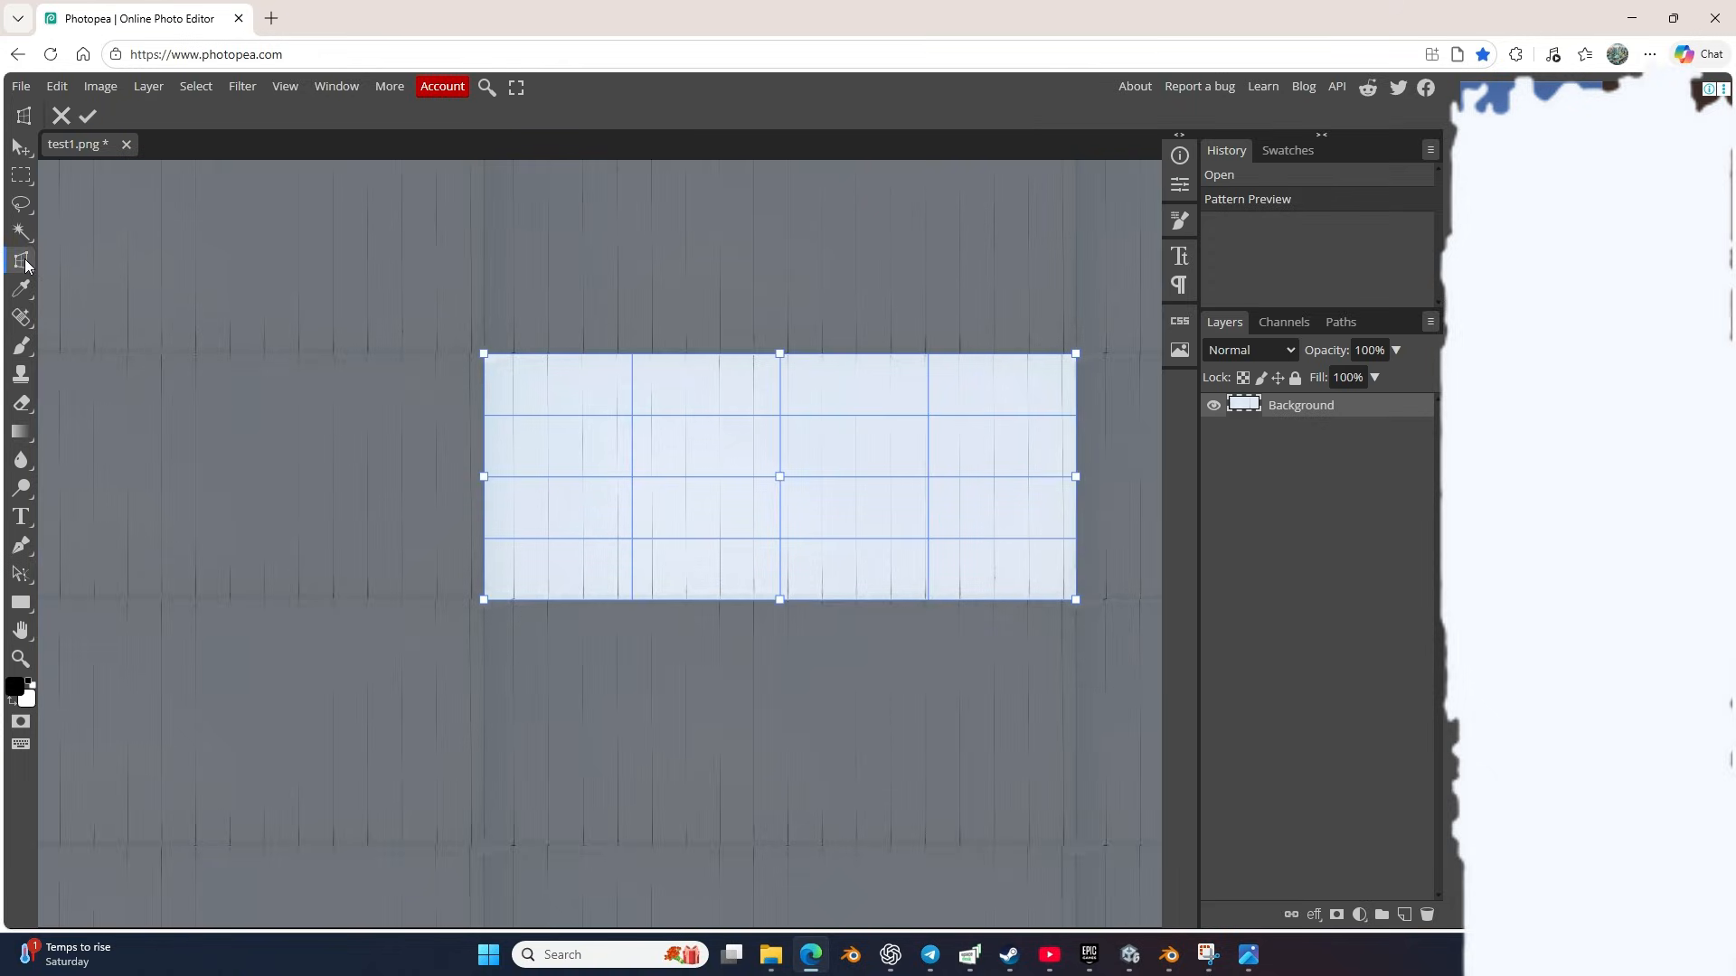
pyautogui.rightClick(19, 265)
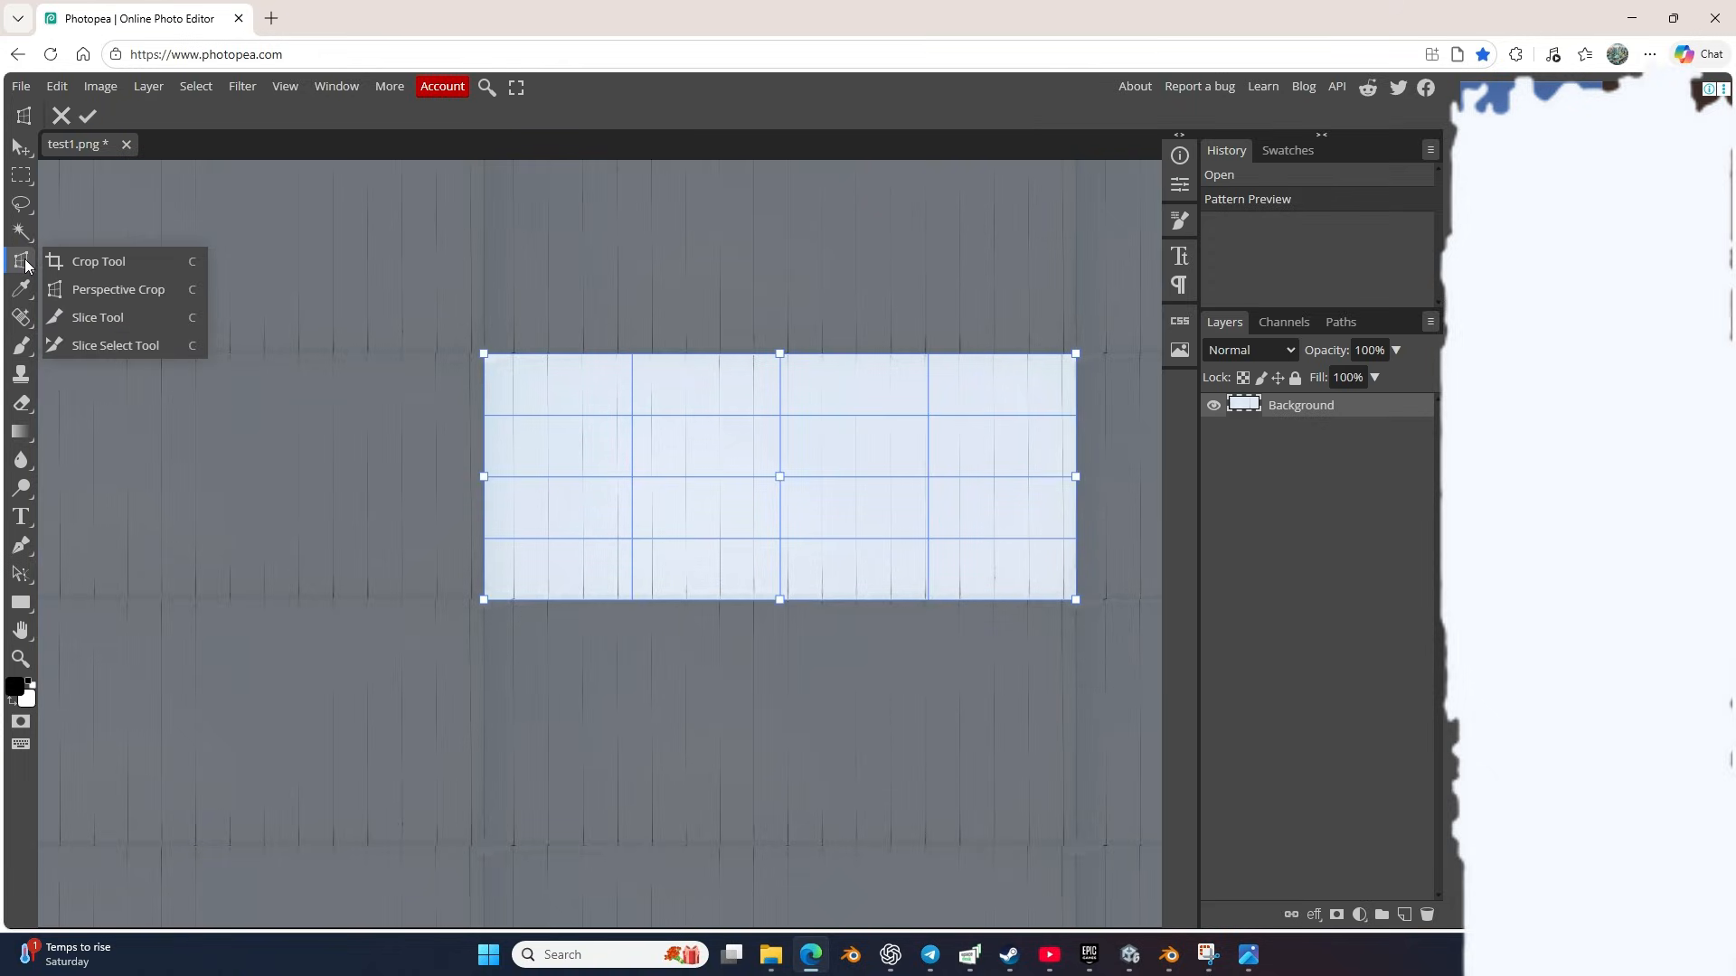
pyautogui.click(99, 263)
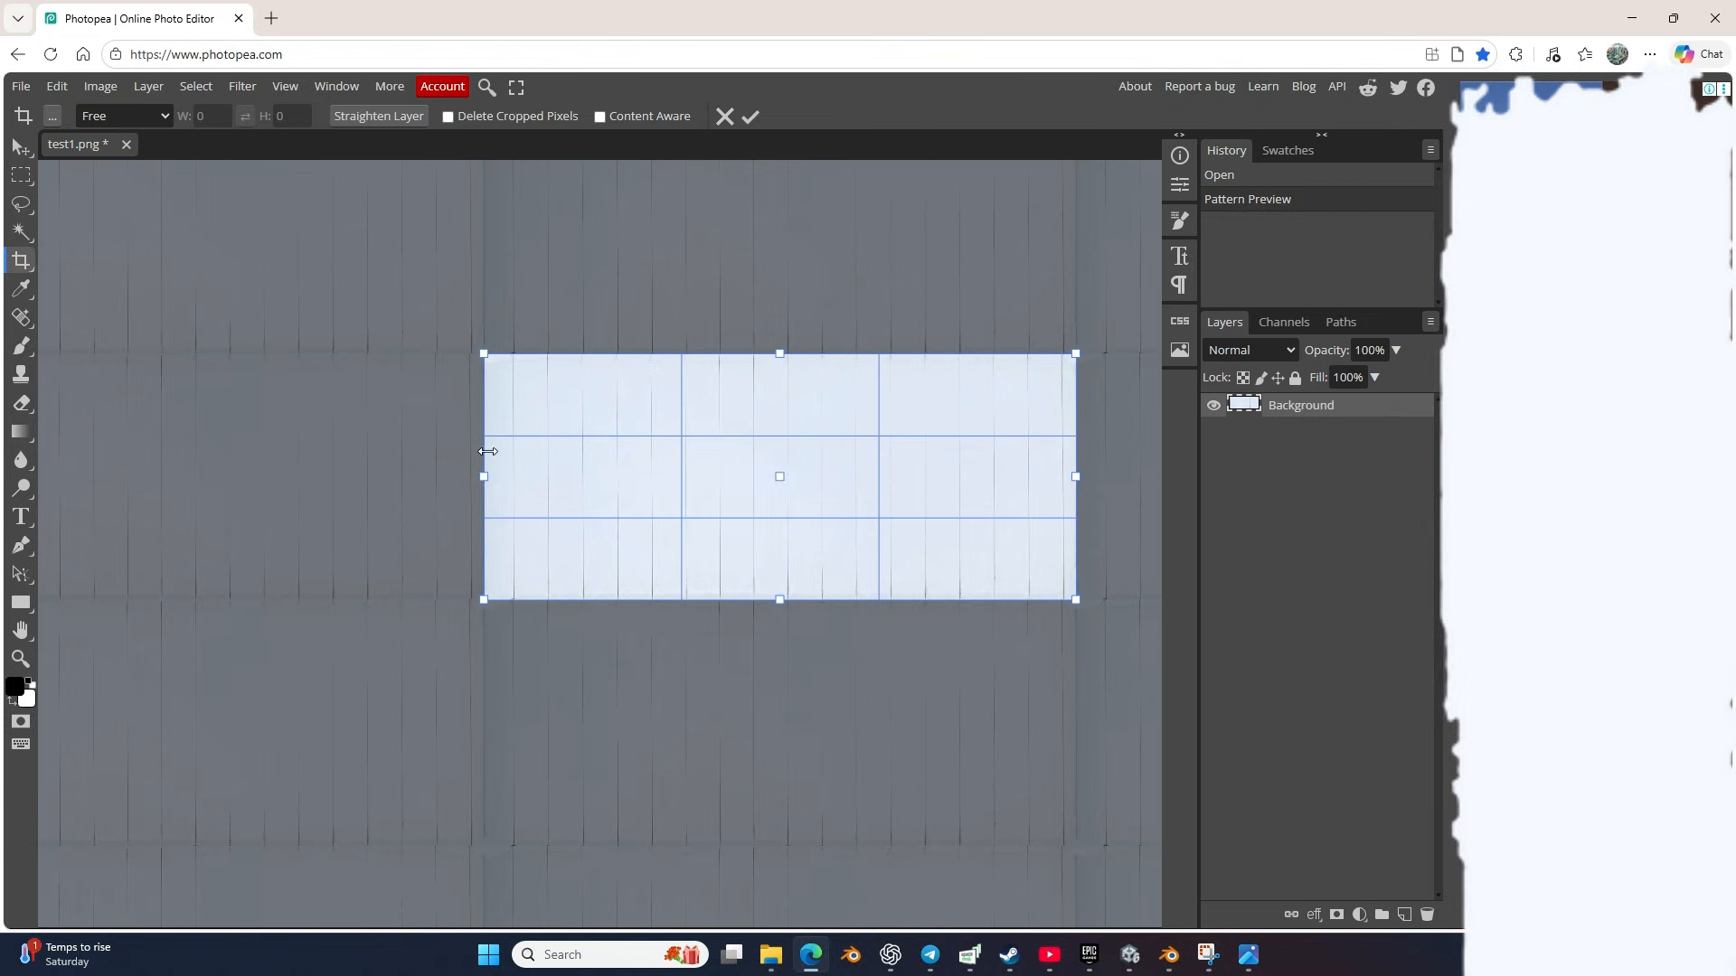
pyautogui.moveTo(483, 477); pyautogui.dragTo(561, 486)
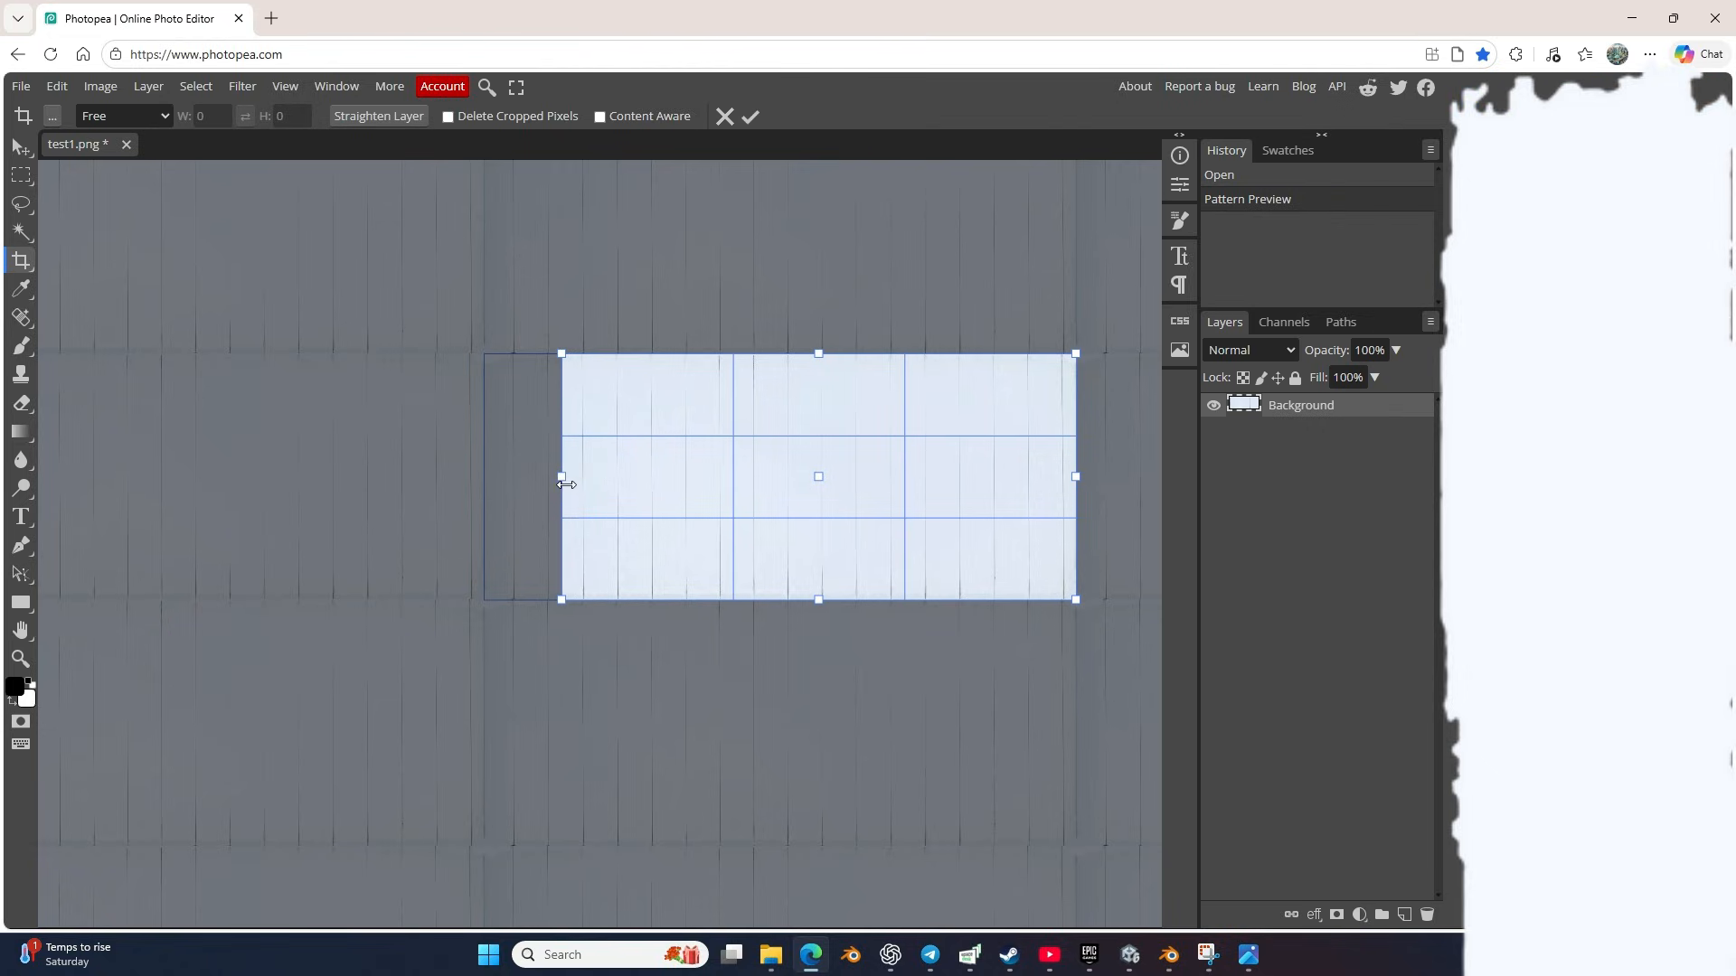
pyautogui.click(752, 118)
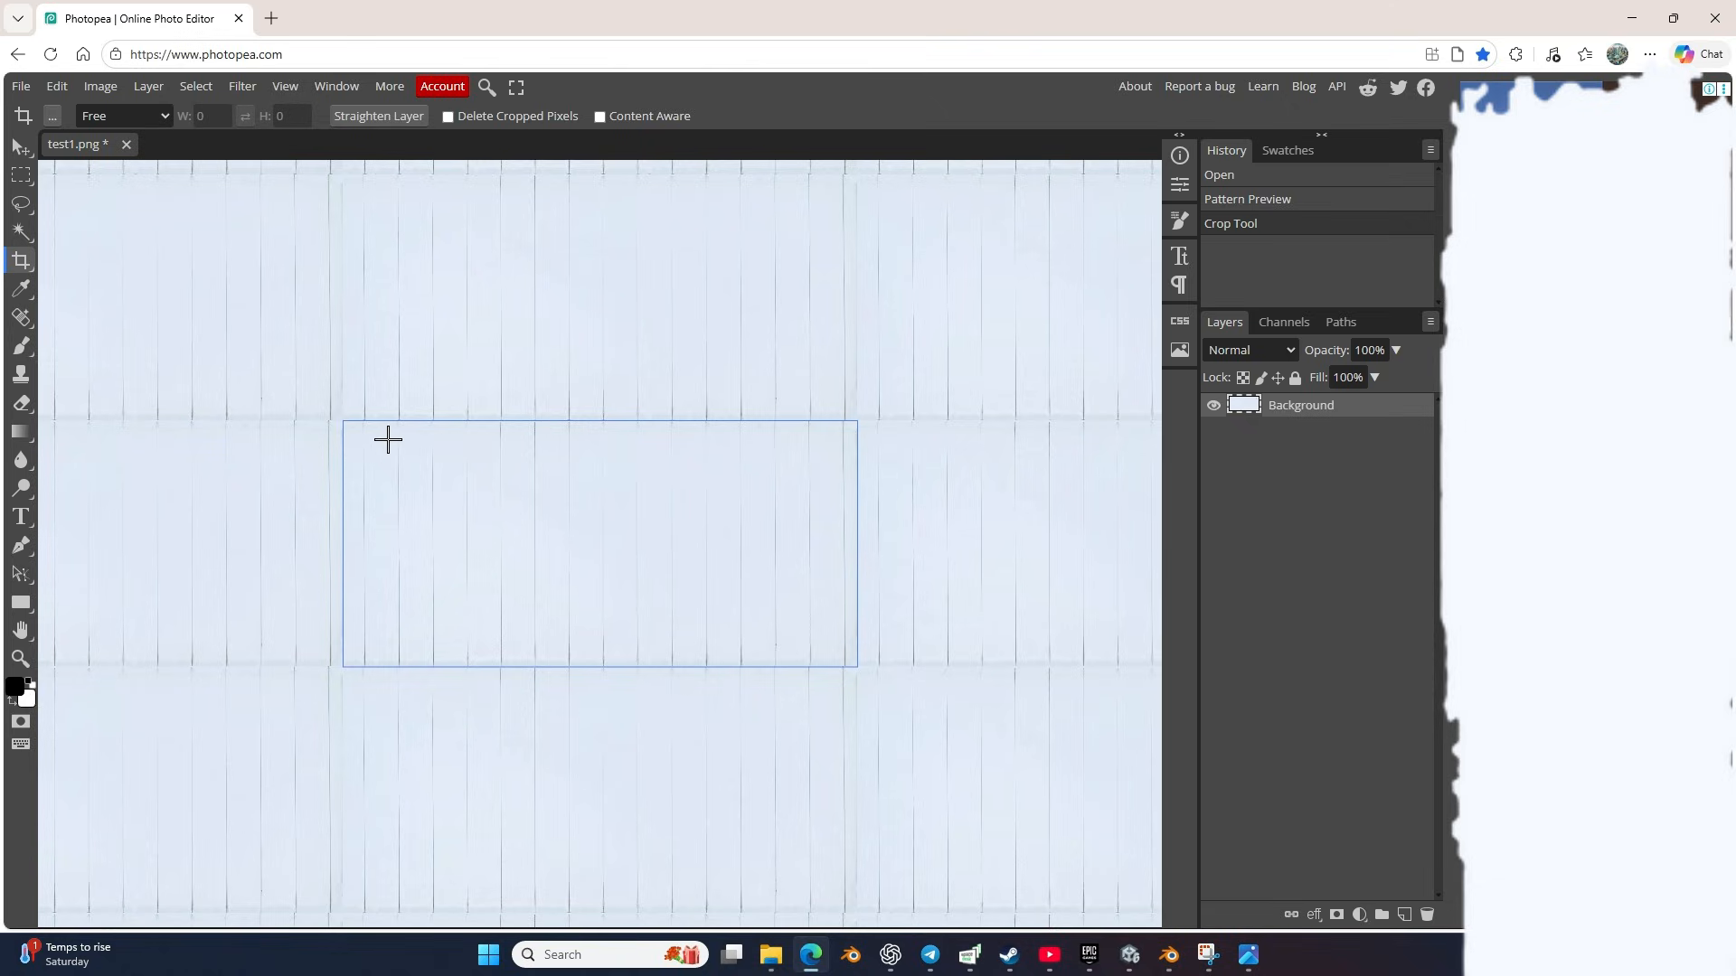
# Step: Crop thin strips off the top and bottom edges of the slatted texture, leaving a tile of about 2508 × 1137 px
pyautogui.moveTo(388, 439); pyautogui.dragTo(187, 276)
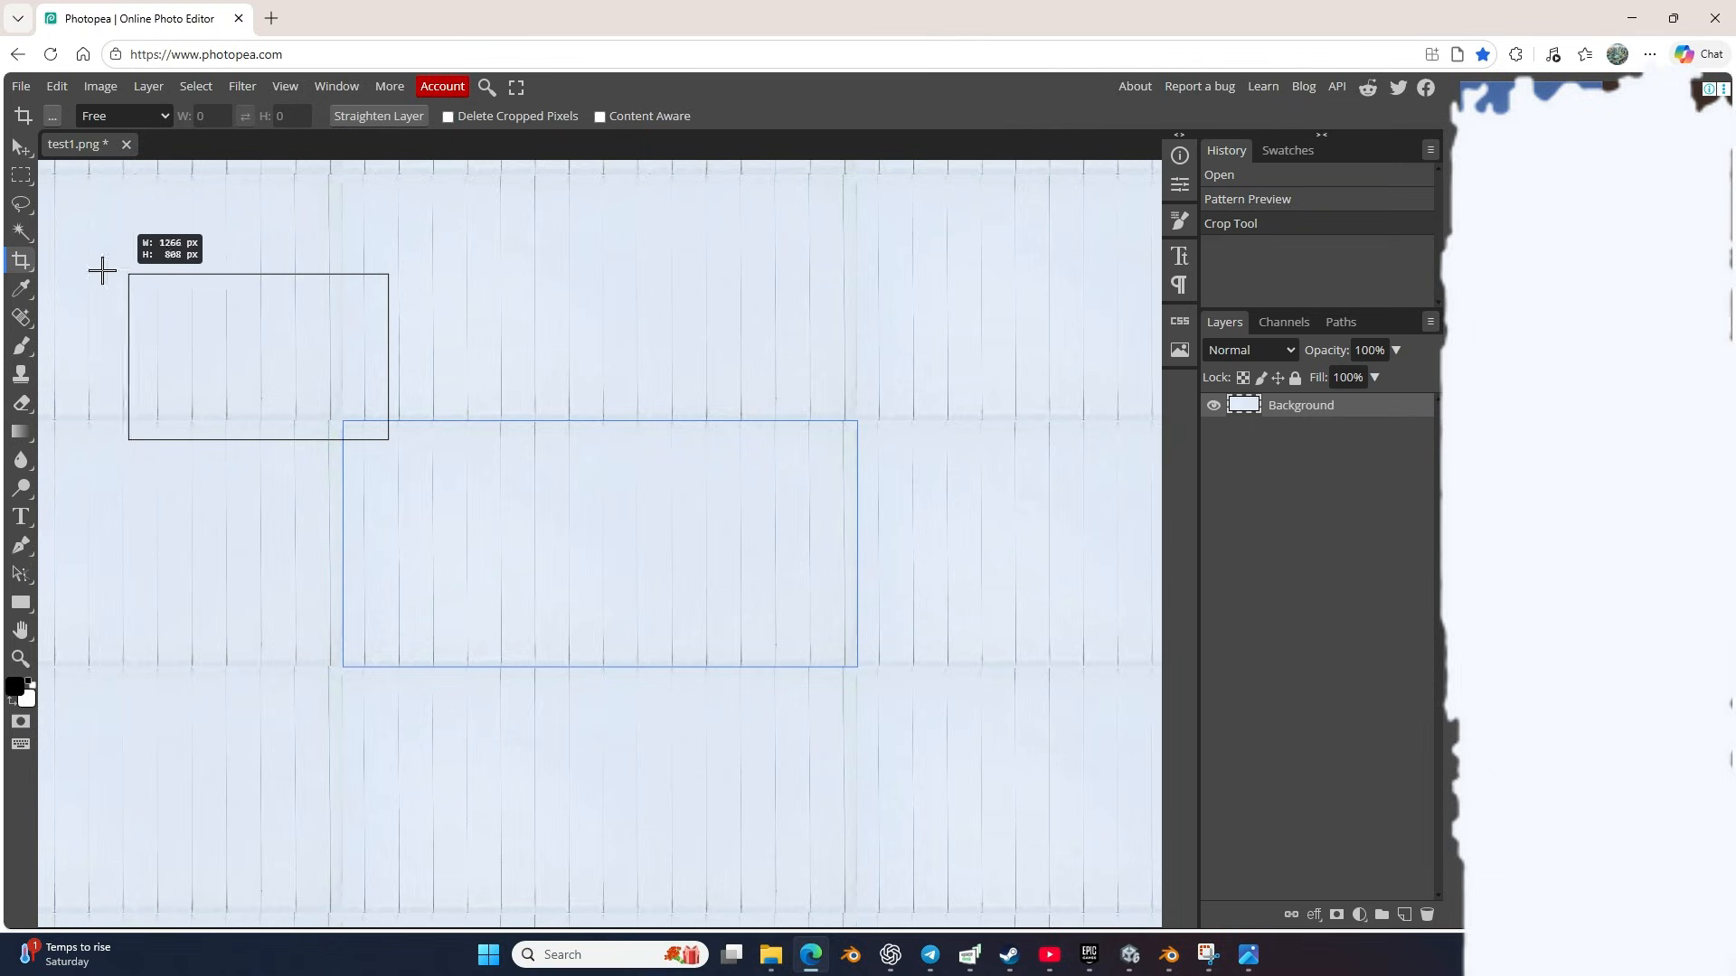
pyautogui.click(22, 262)
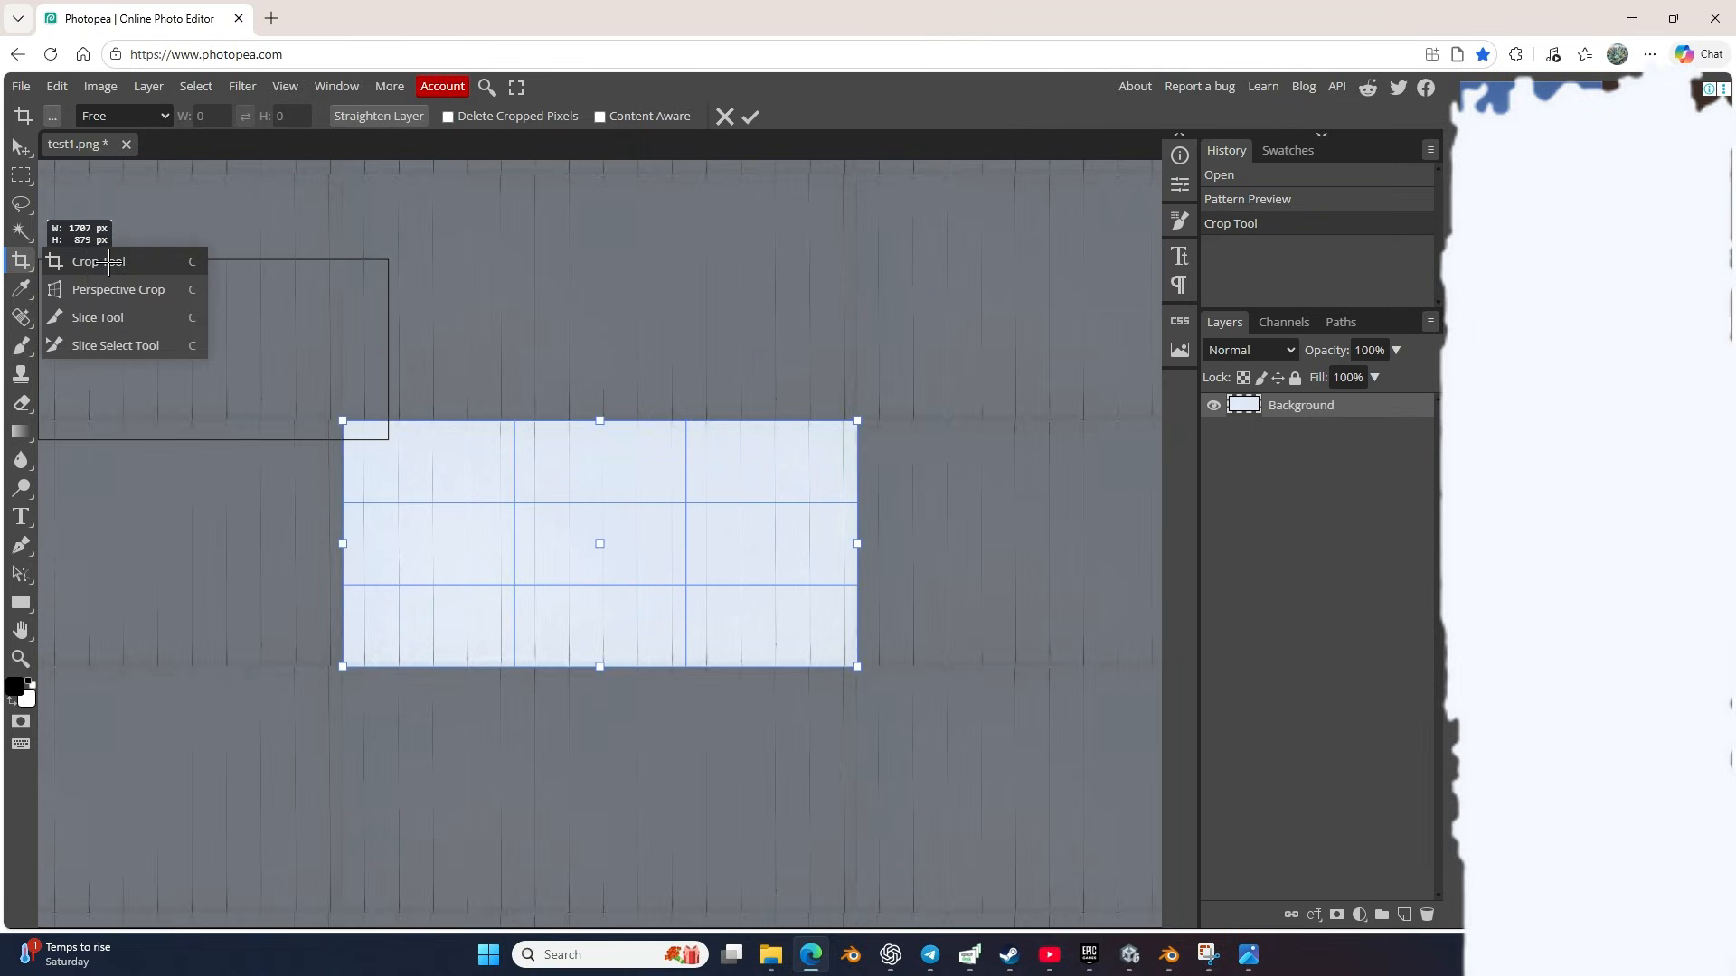
pyautogui.click(107, 263)
pyautogui.moveTo(600, 419); pyautogui.dragTo(602, 425)
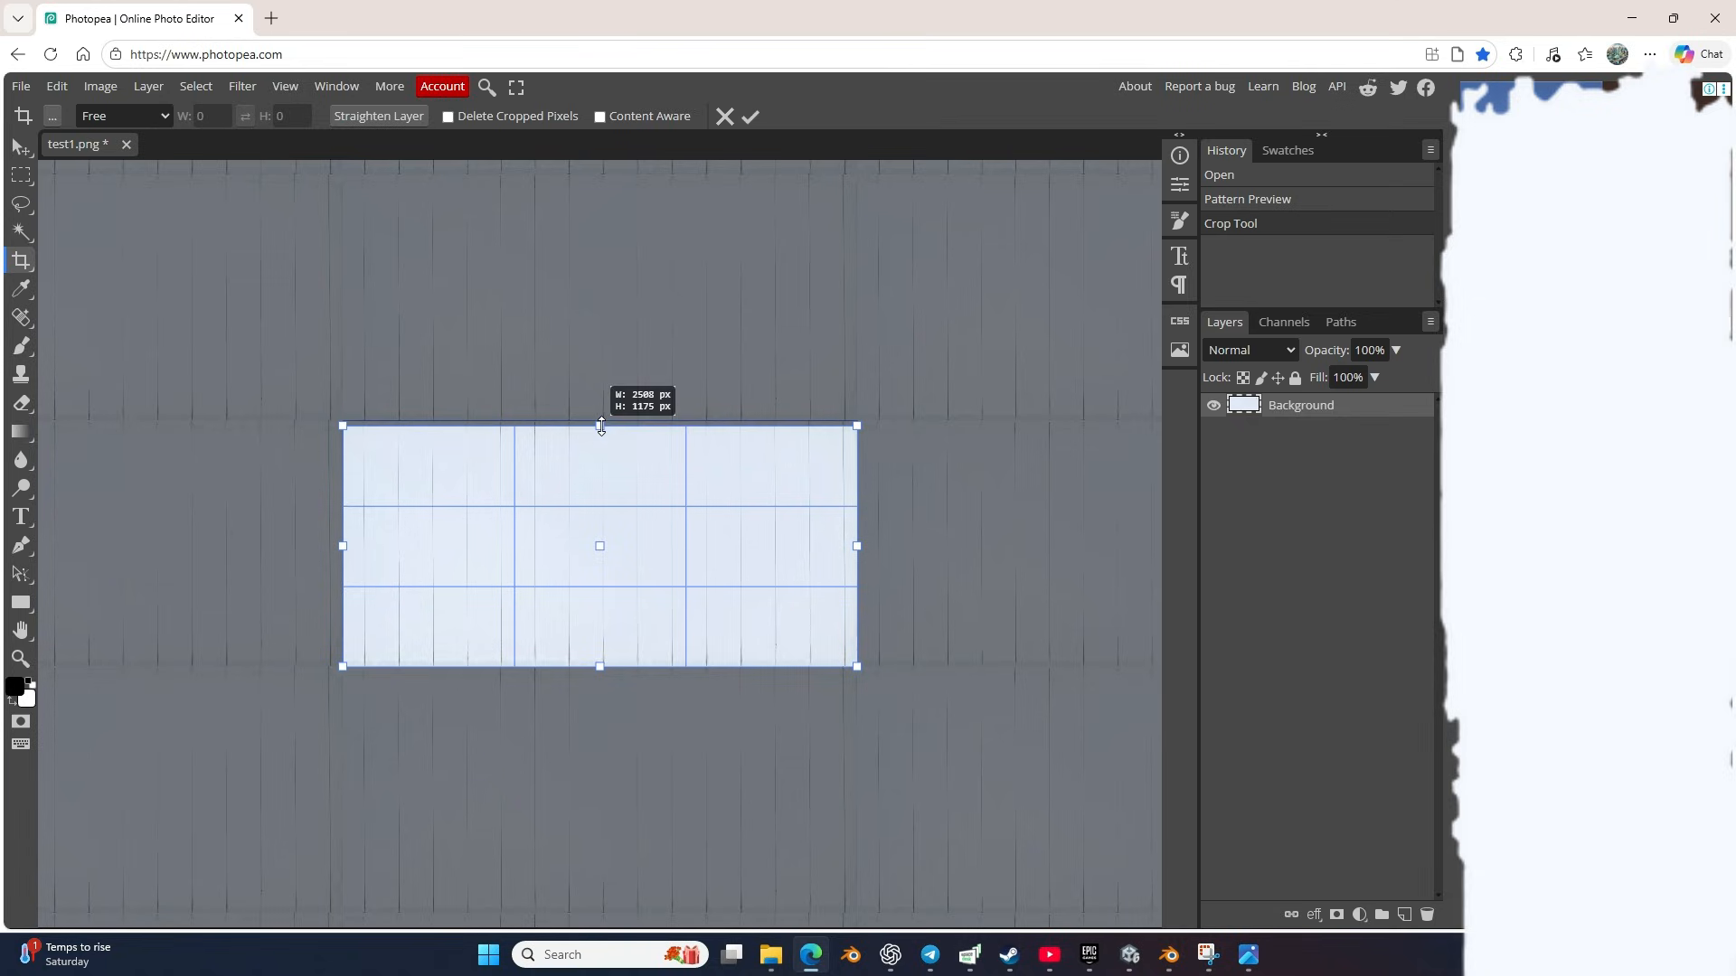
pyautogui.moveTo(599, 666); pyautogui.dragTo(602, 659)
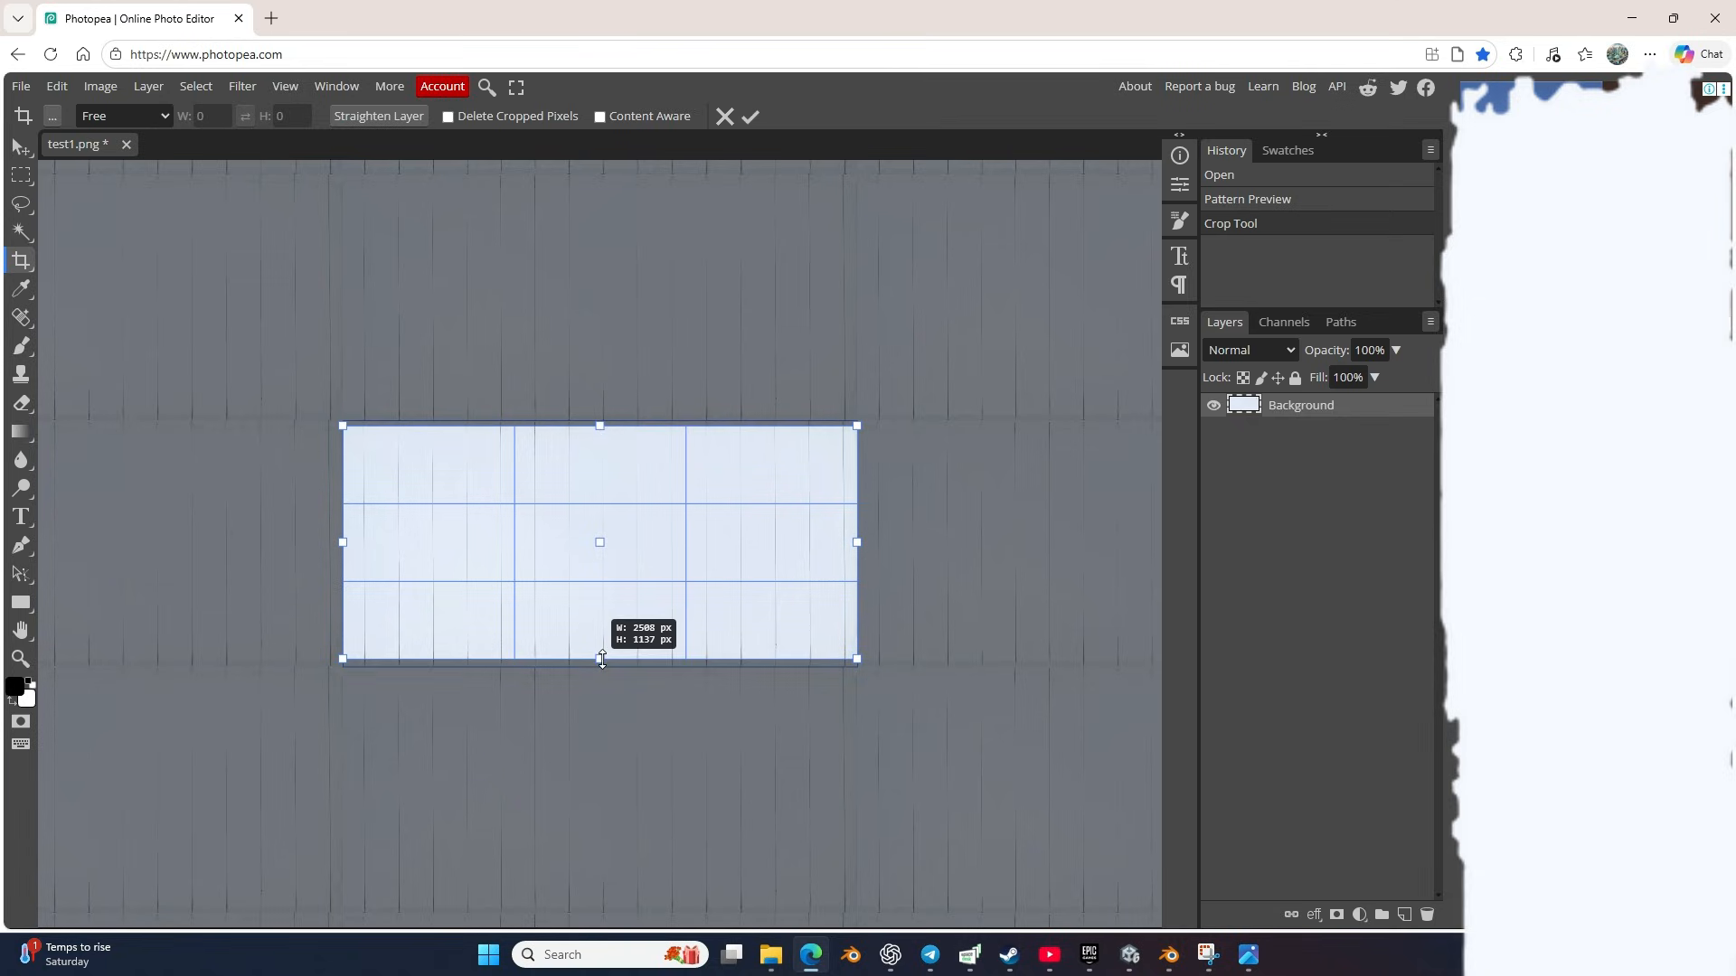
pyautogui.click(751, 117)
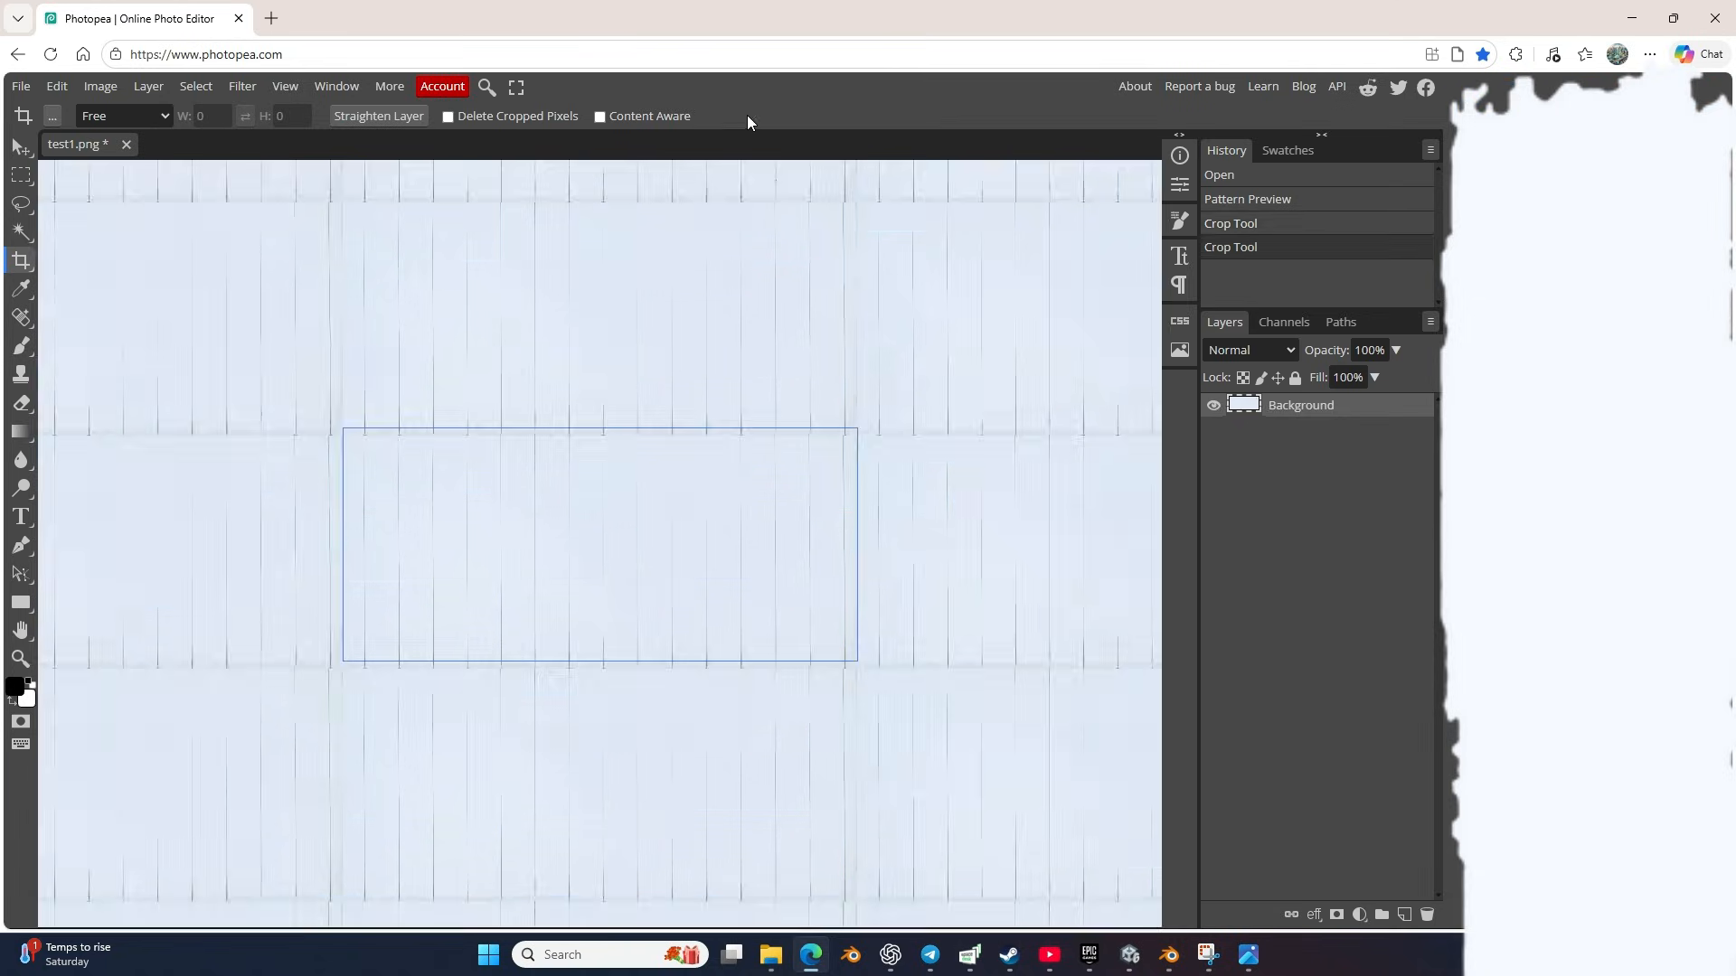
pyautogui.moveTo(388, 447); pyautogui.dragTo(677, 508)
pyautogui.scroll(8, 682, 479)
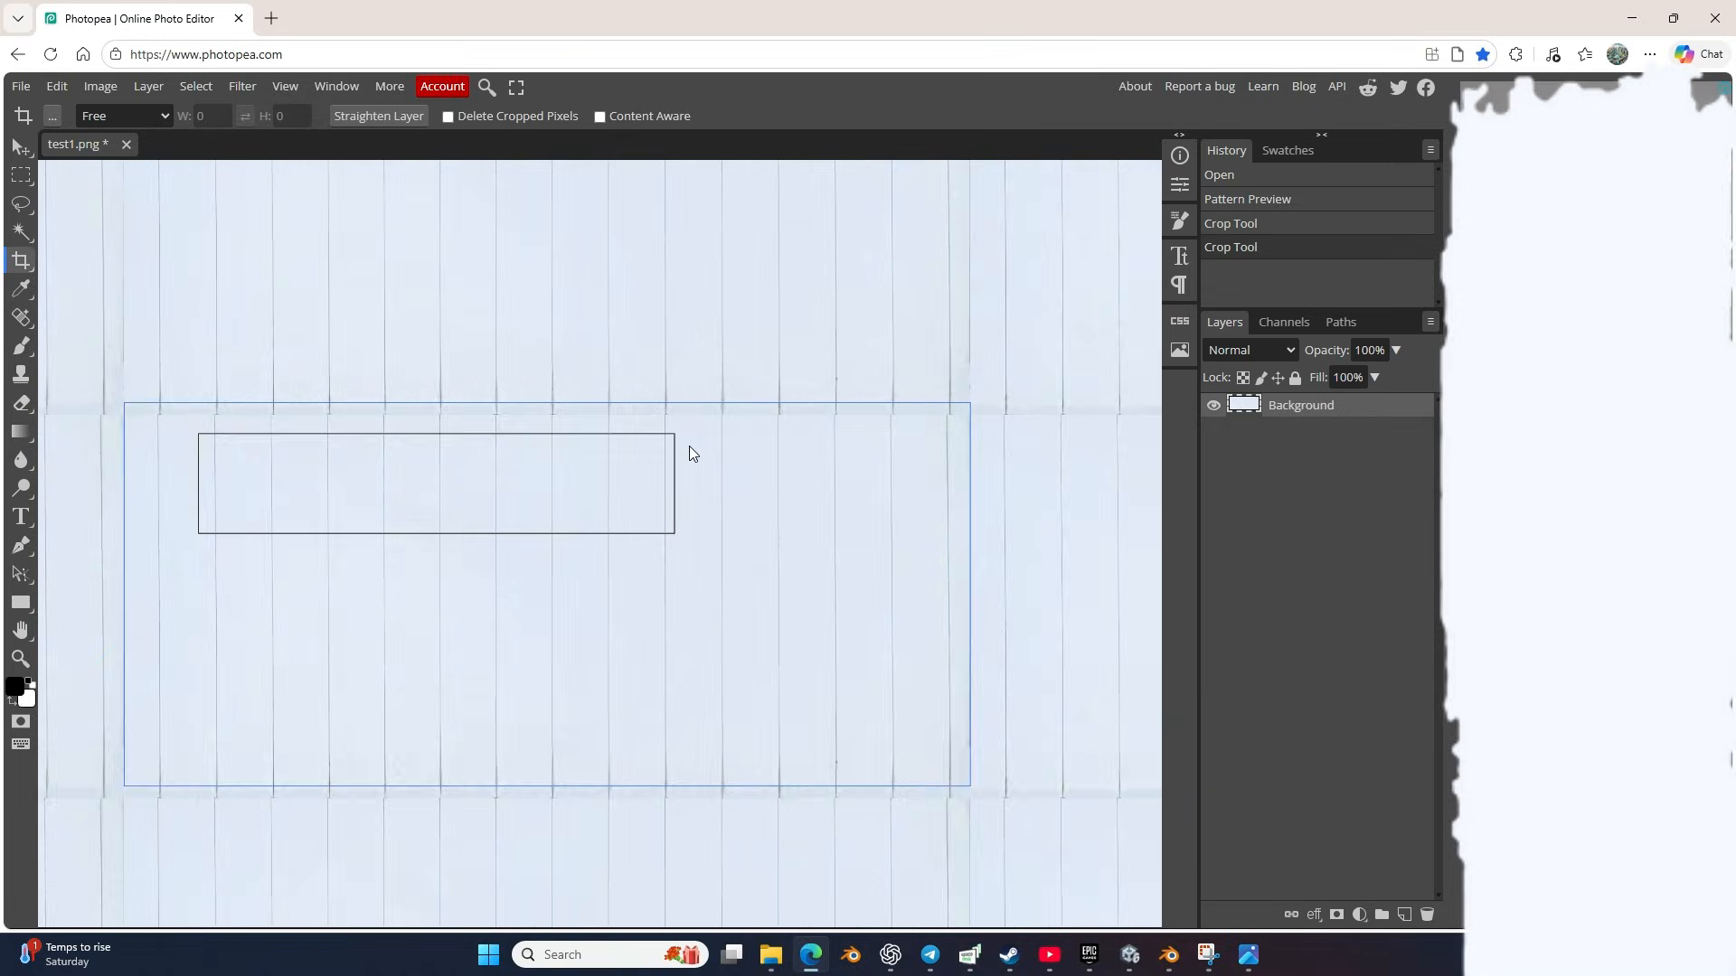
pyautogui.scroll(3, 942, 410)
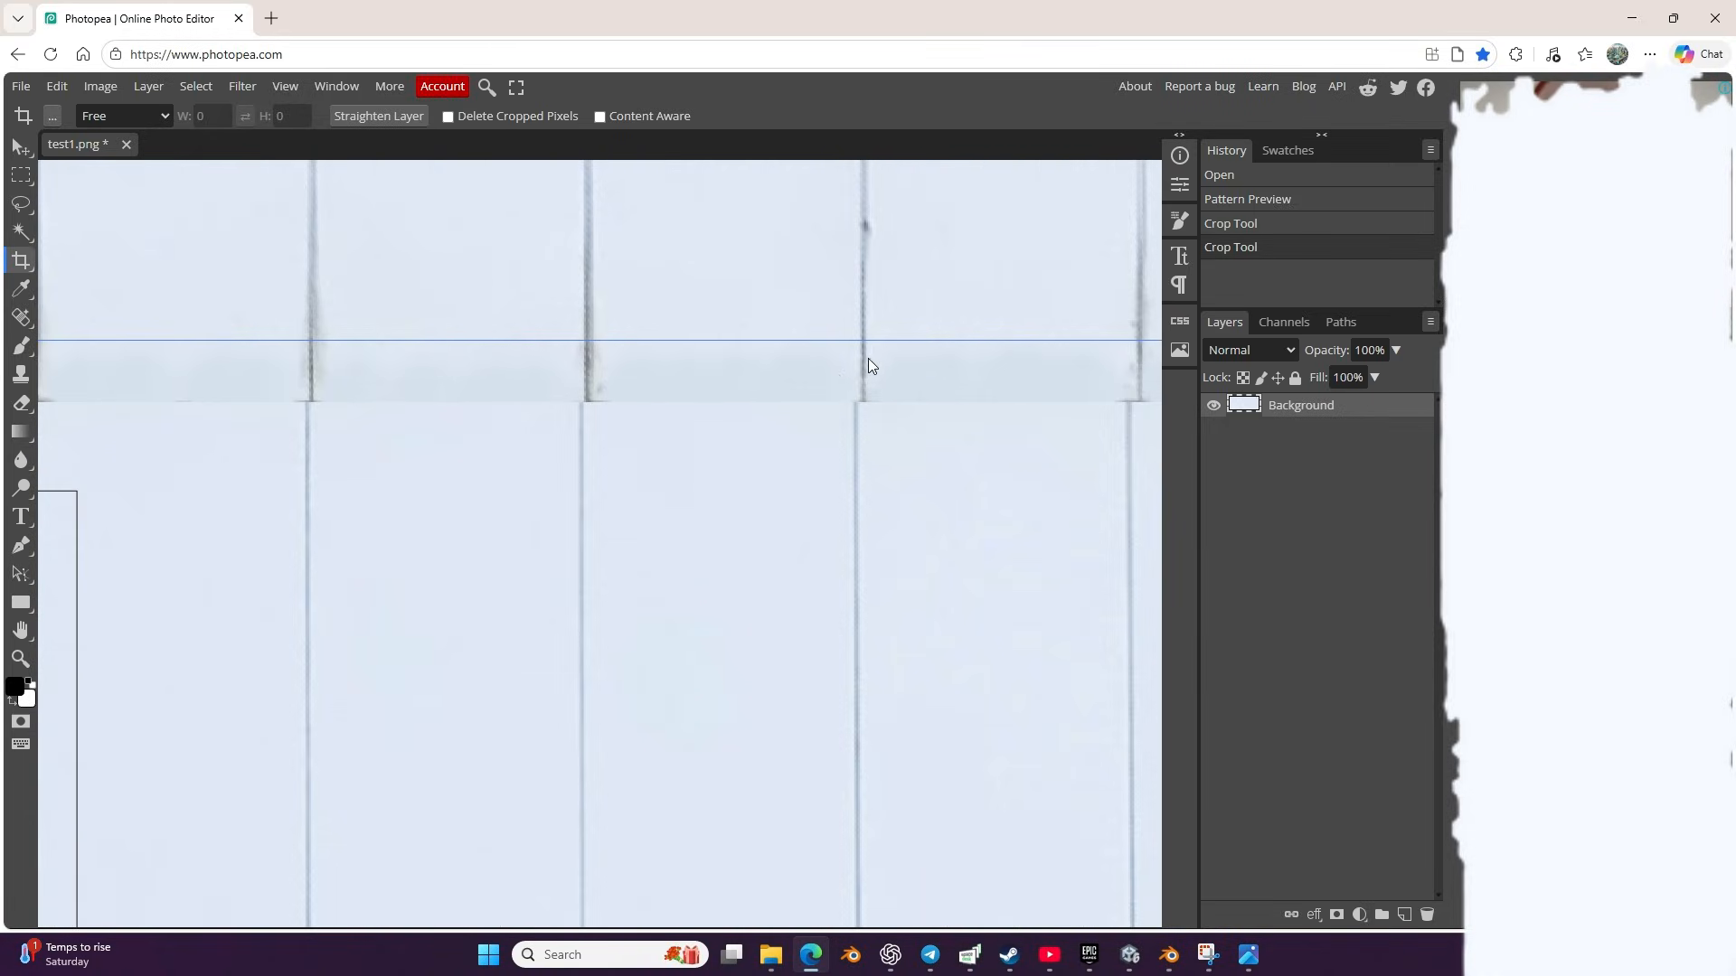
pyautogui.scroll(-8, 801, 403)
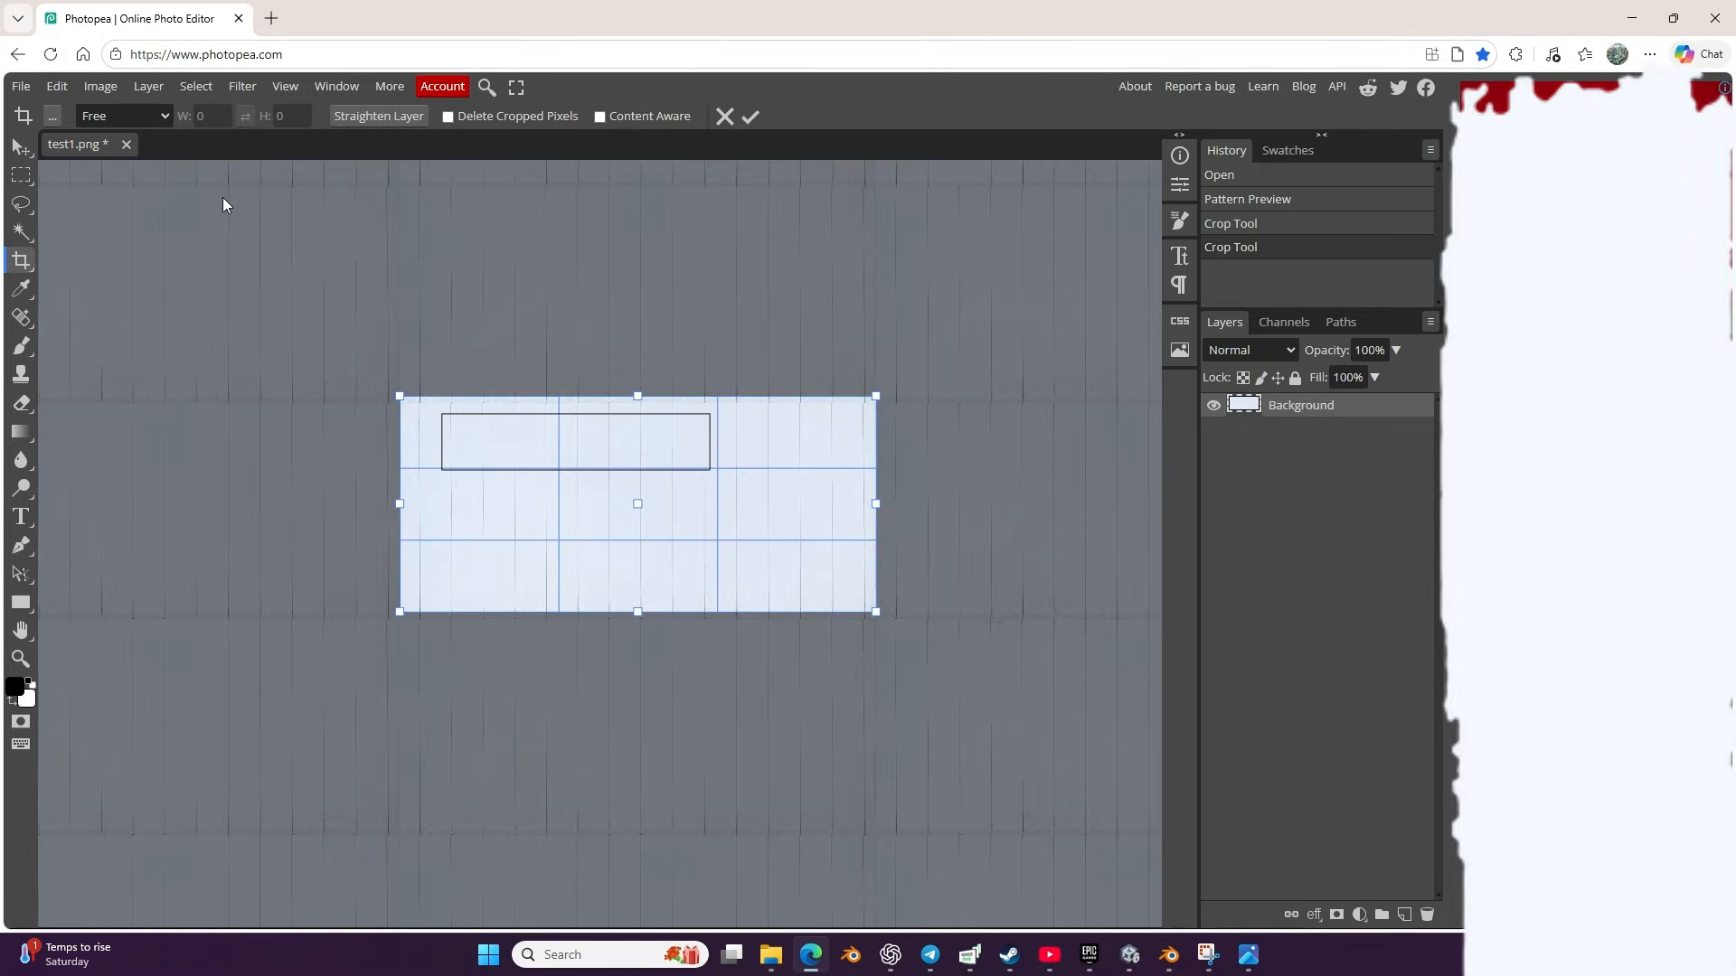
# Step: Export the cropped texture as a PNG file
pyautogui.click(19, 87)
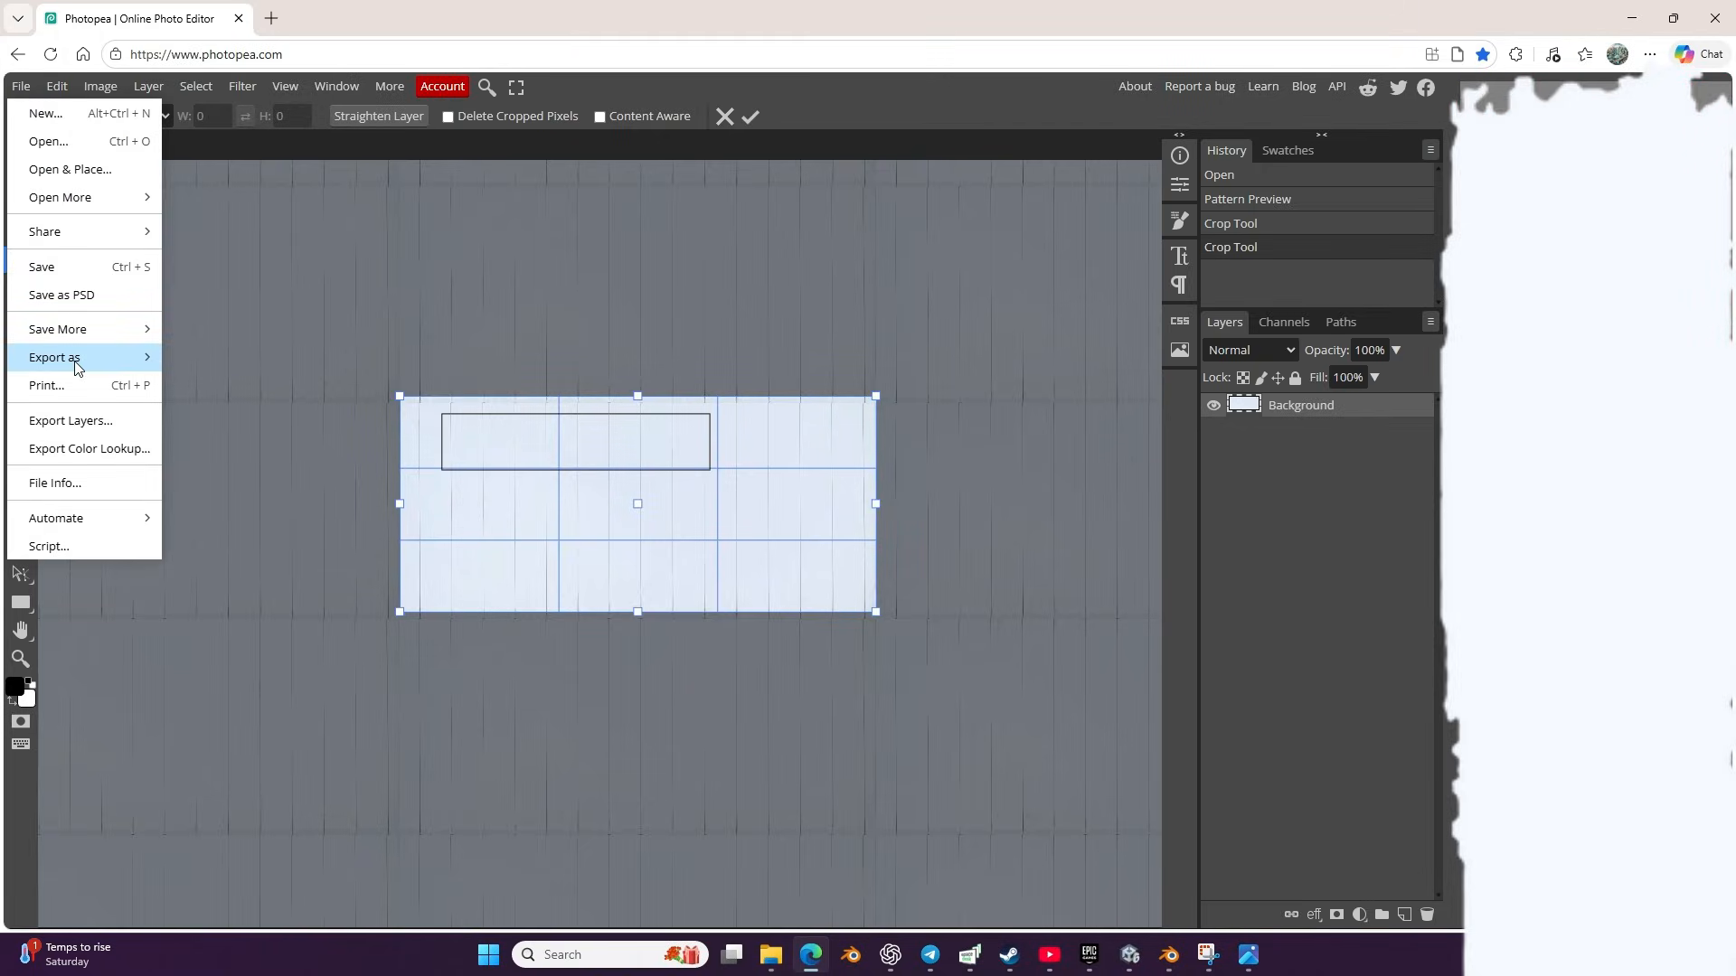
pyautogui.moveTo(104, 362)
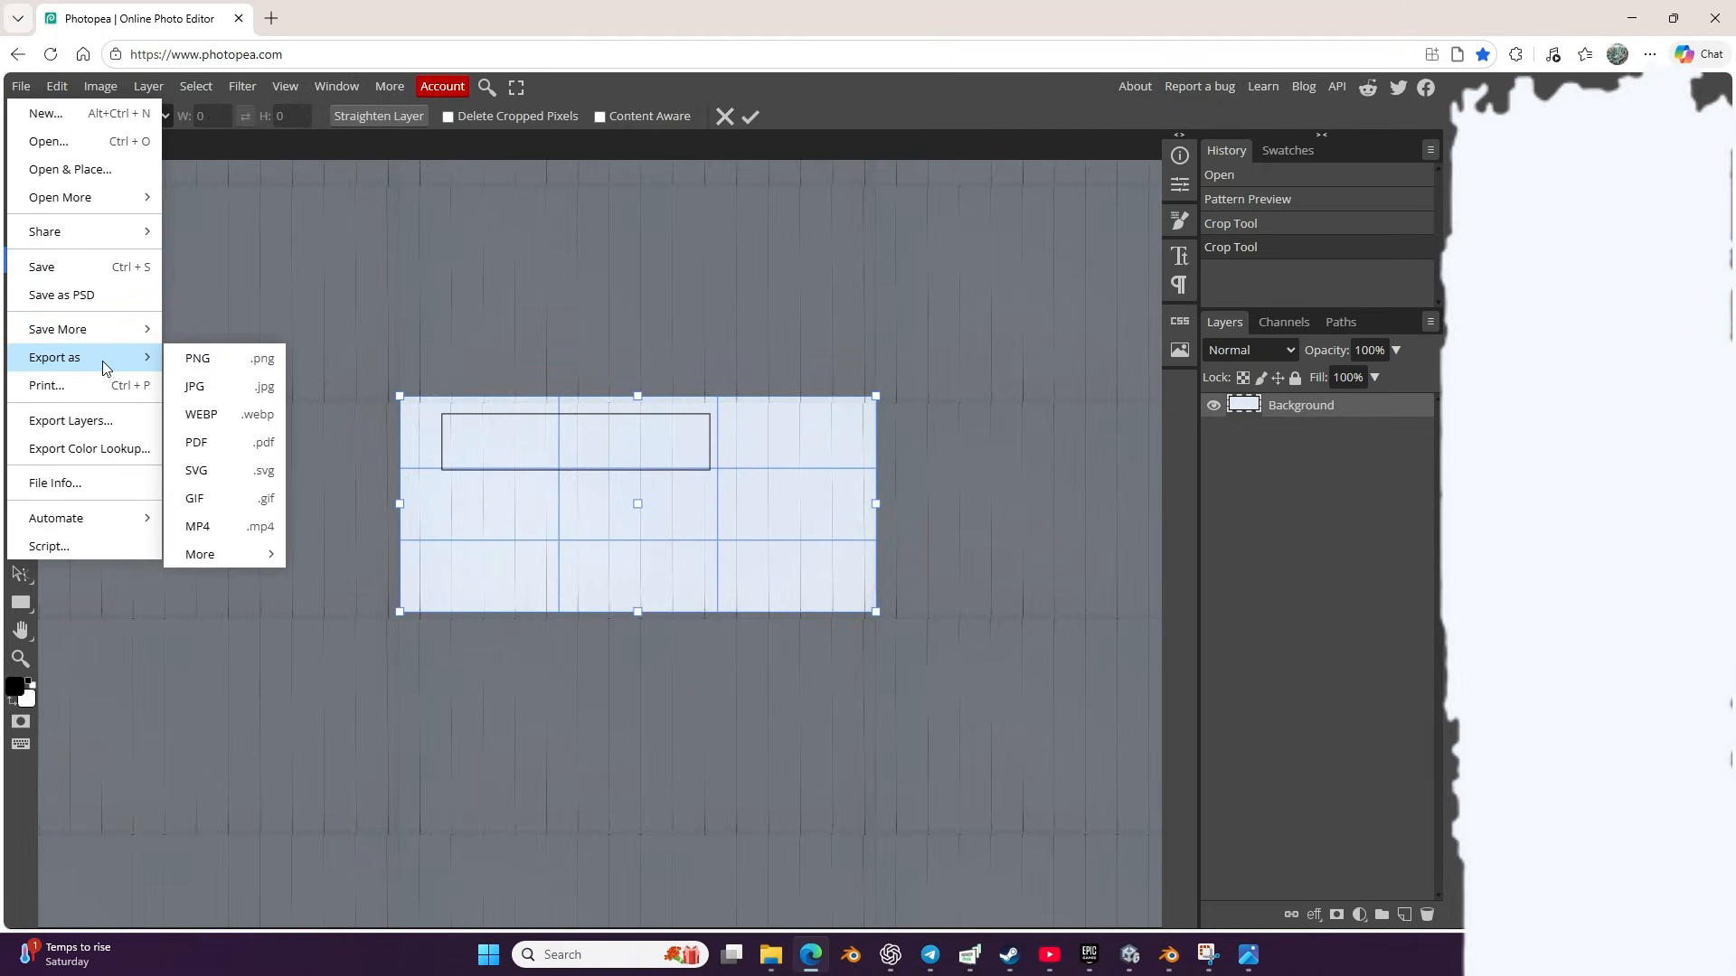
pyautogui.click(287, 360)
pyautogui.click(659, 276)
pyautogui.click(703, 470)
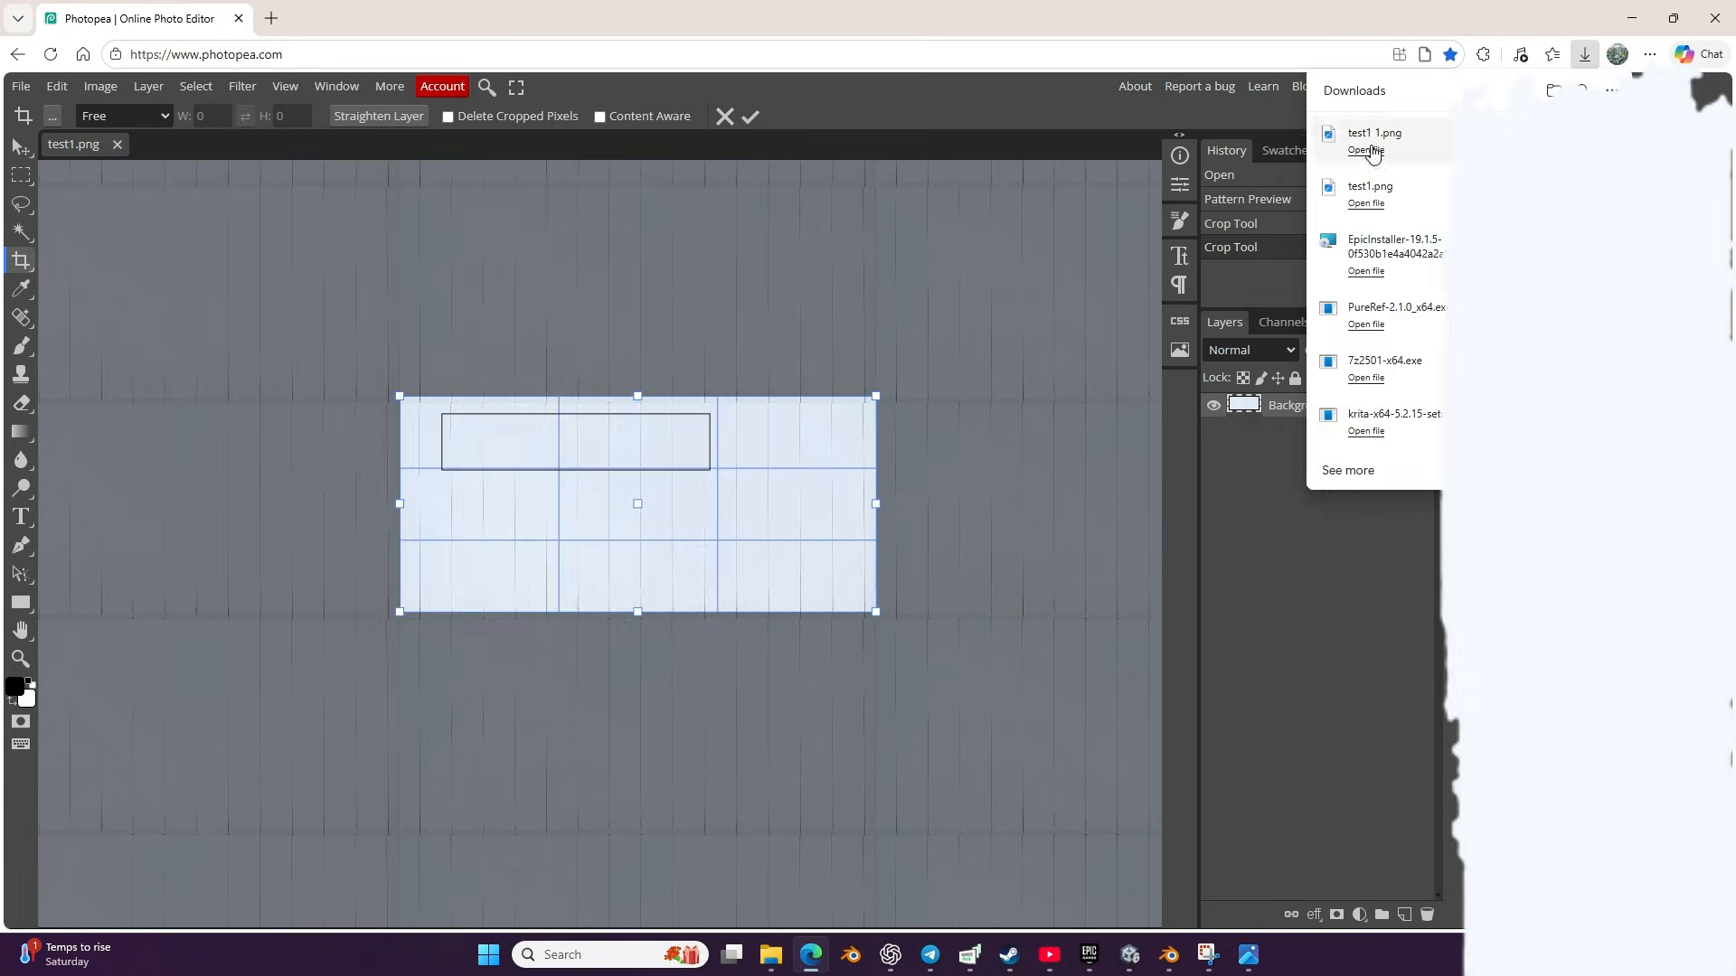
# Step: Open the newly exported test1 1.png as its own document and close test1.png
pyautogui.moveTo(1371, 150); pyautogui.dragTo(687, 145)
pyautogui.click(126, 144)
pyautogui.click(20, 157)
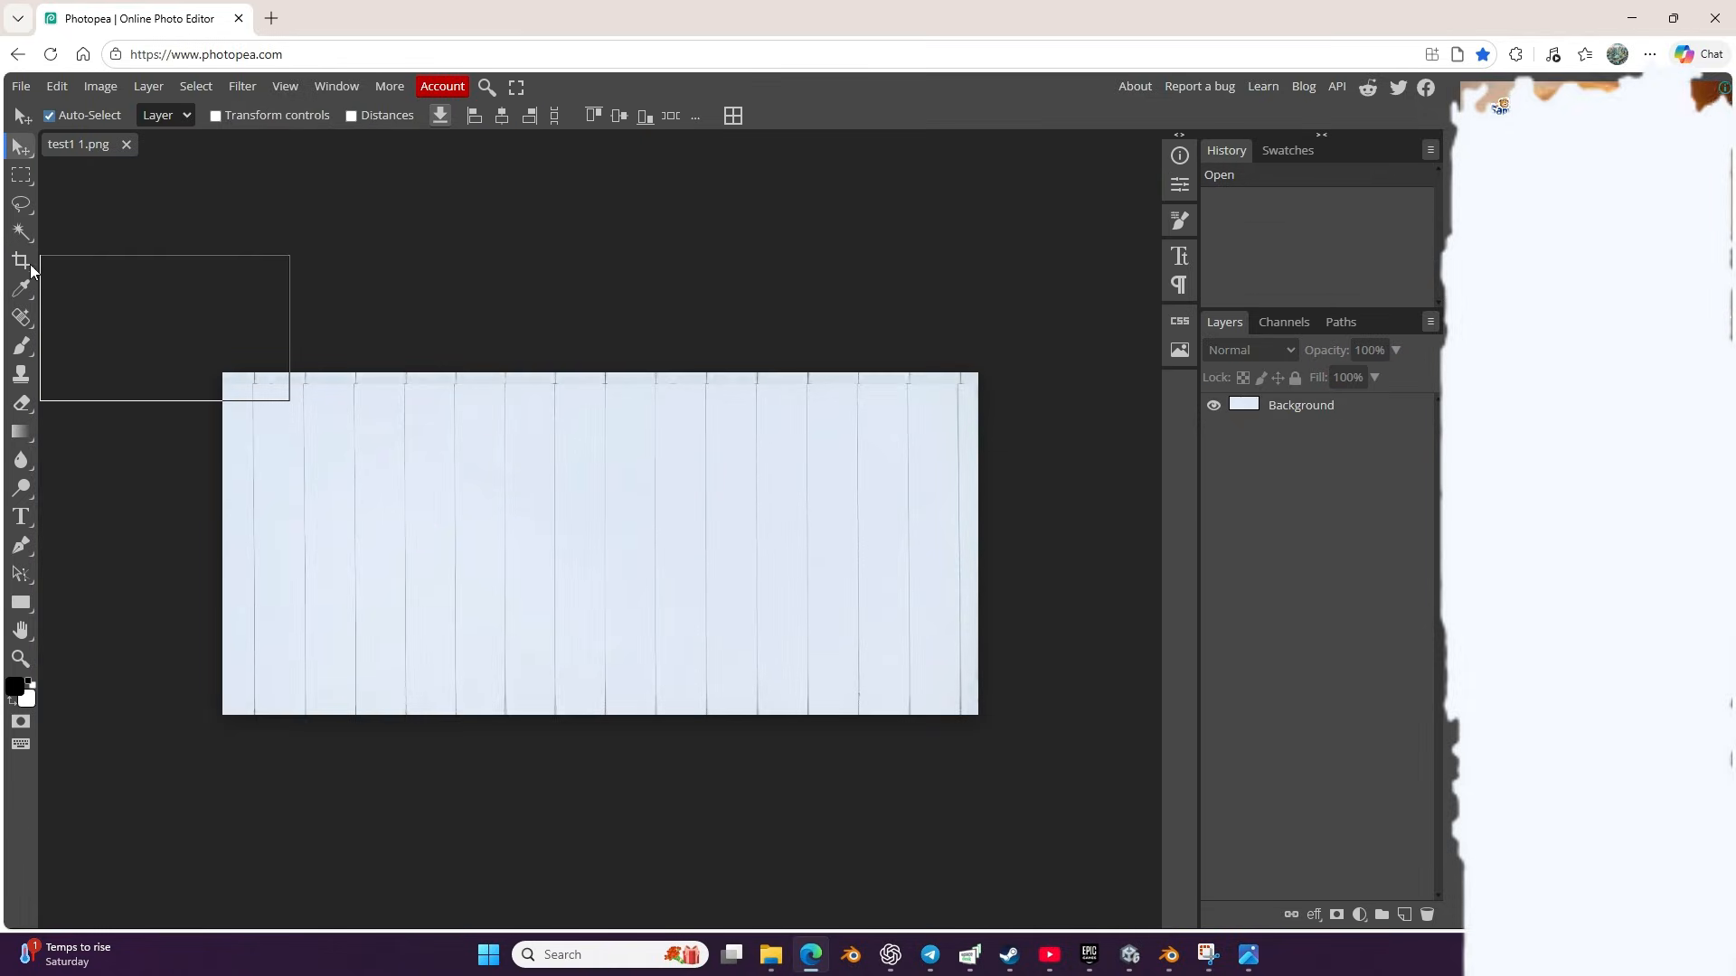
pyautogui.click(23, 265)
pyautogui.press('Return')
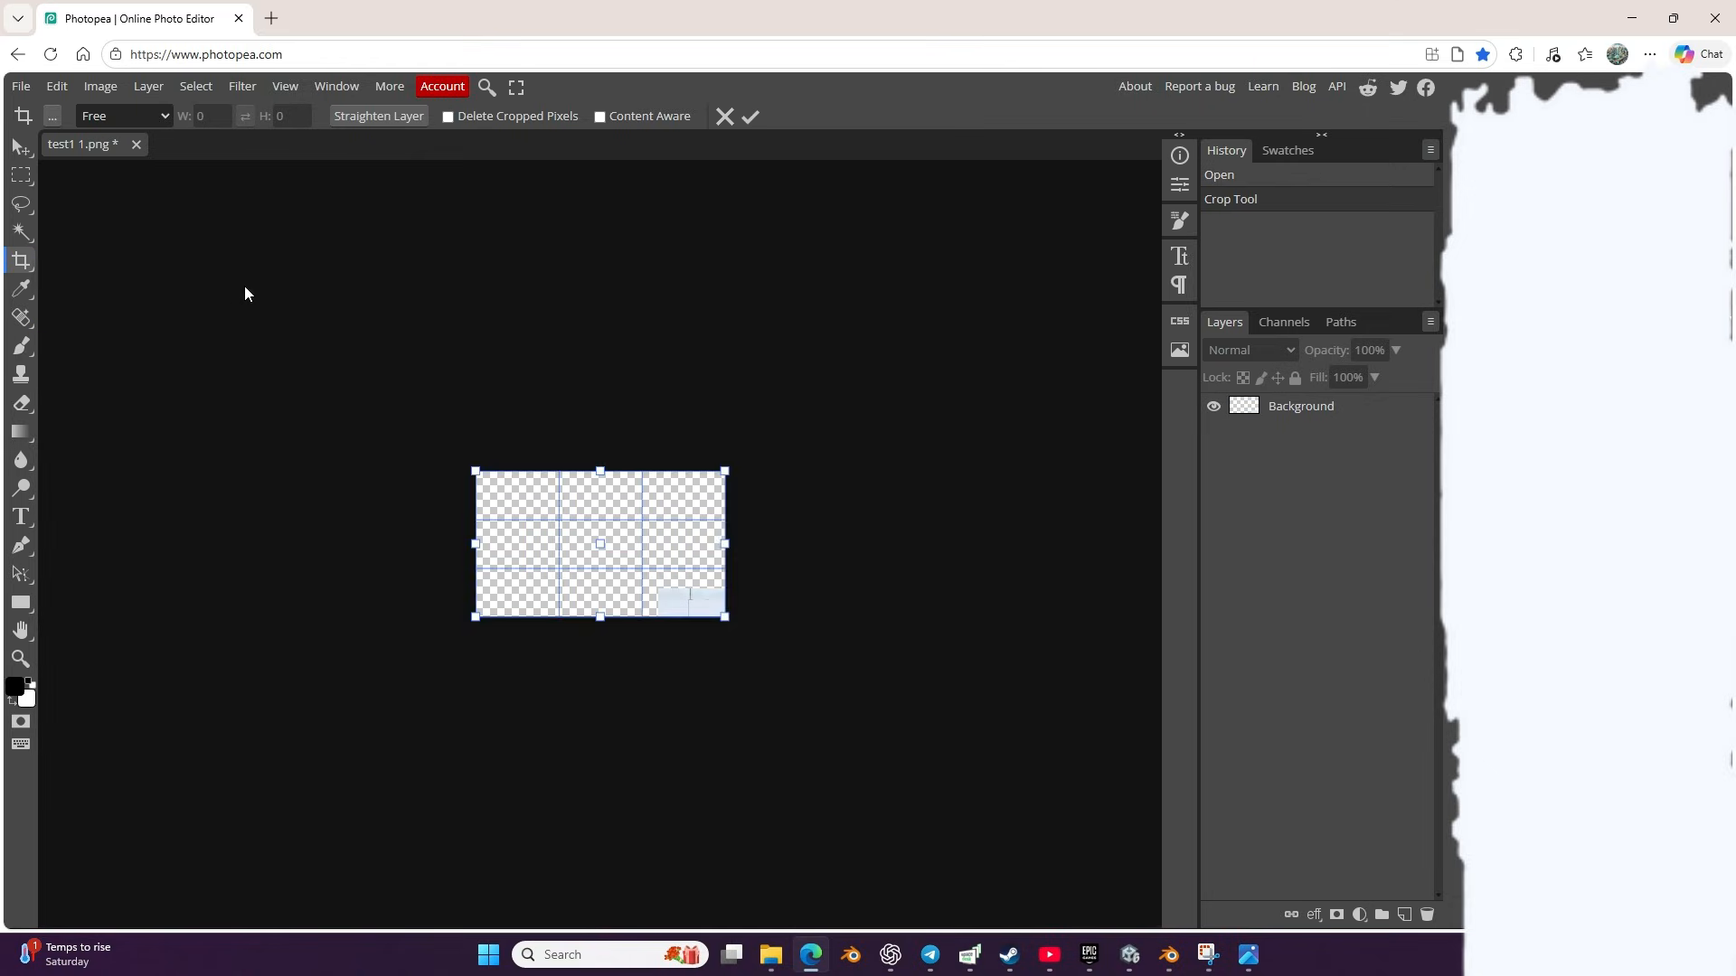
pyautogui.moveTo(244, 286); pyautogui.dragTo(507, 436)
pyautogui.hotkey('ctrl', 'z')
pyautogui.click(126, 145)
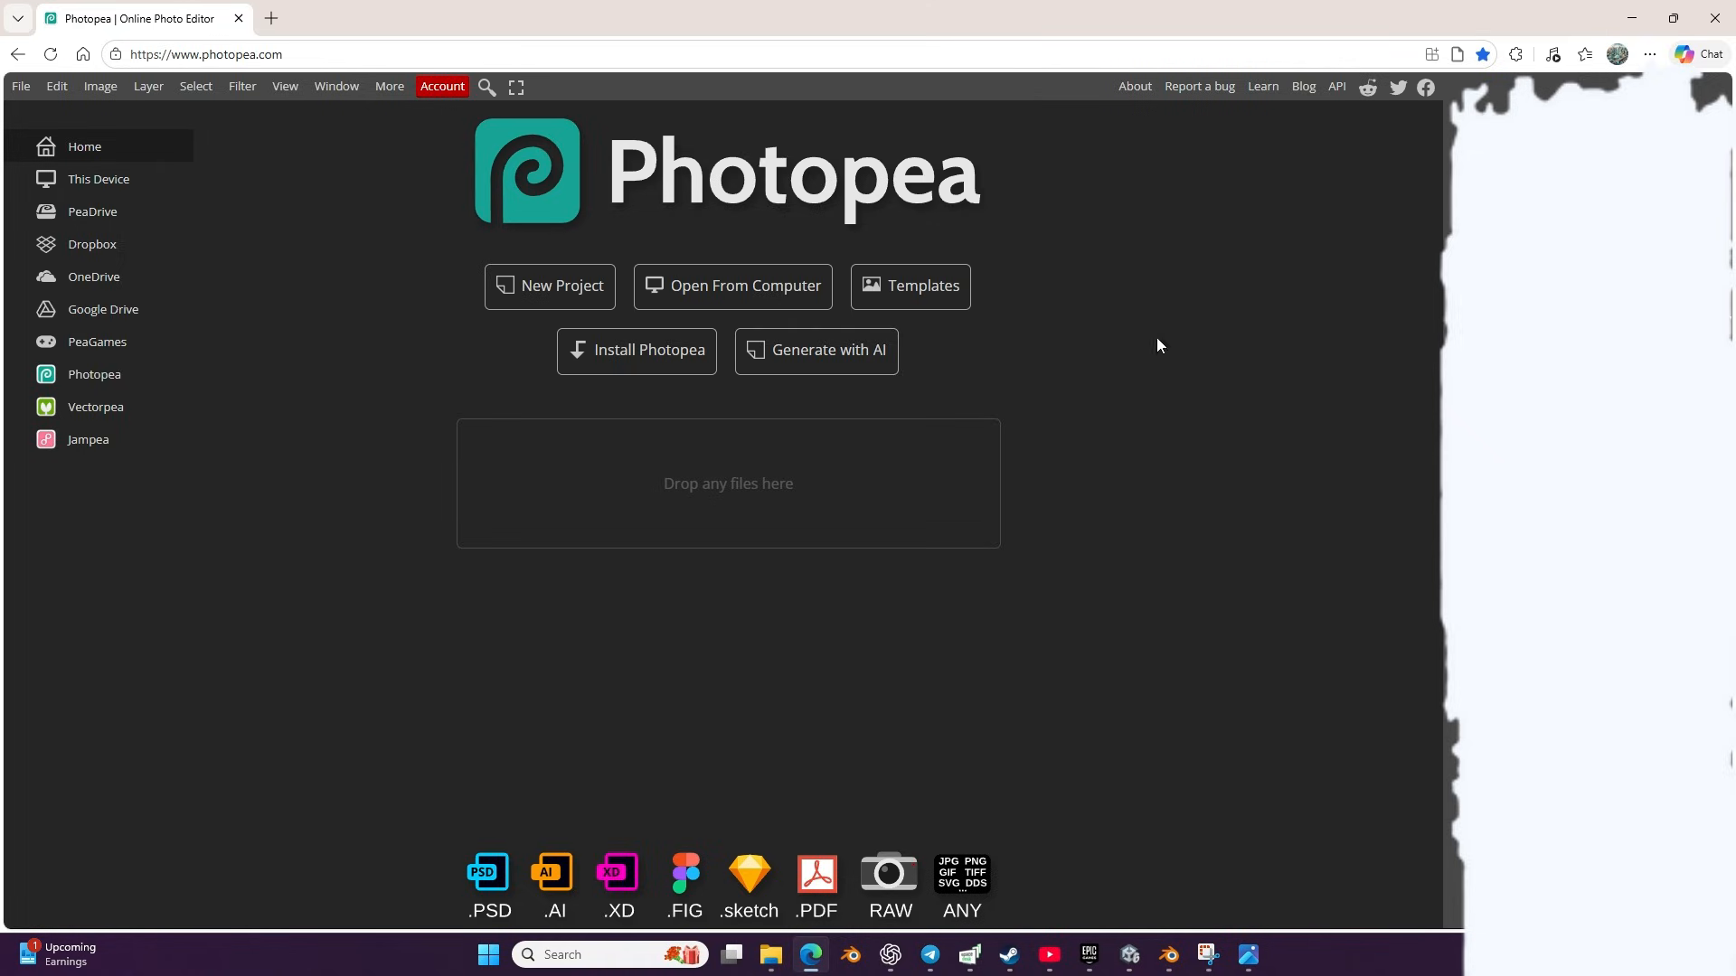
# Step: Reopen the downloaded test1 1.png as a document and cancel the stray crop frame outside the image
pyautogui.click(1650, 54)
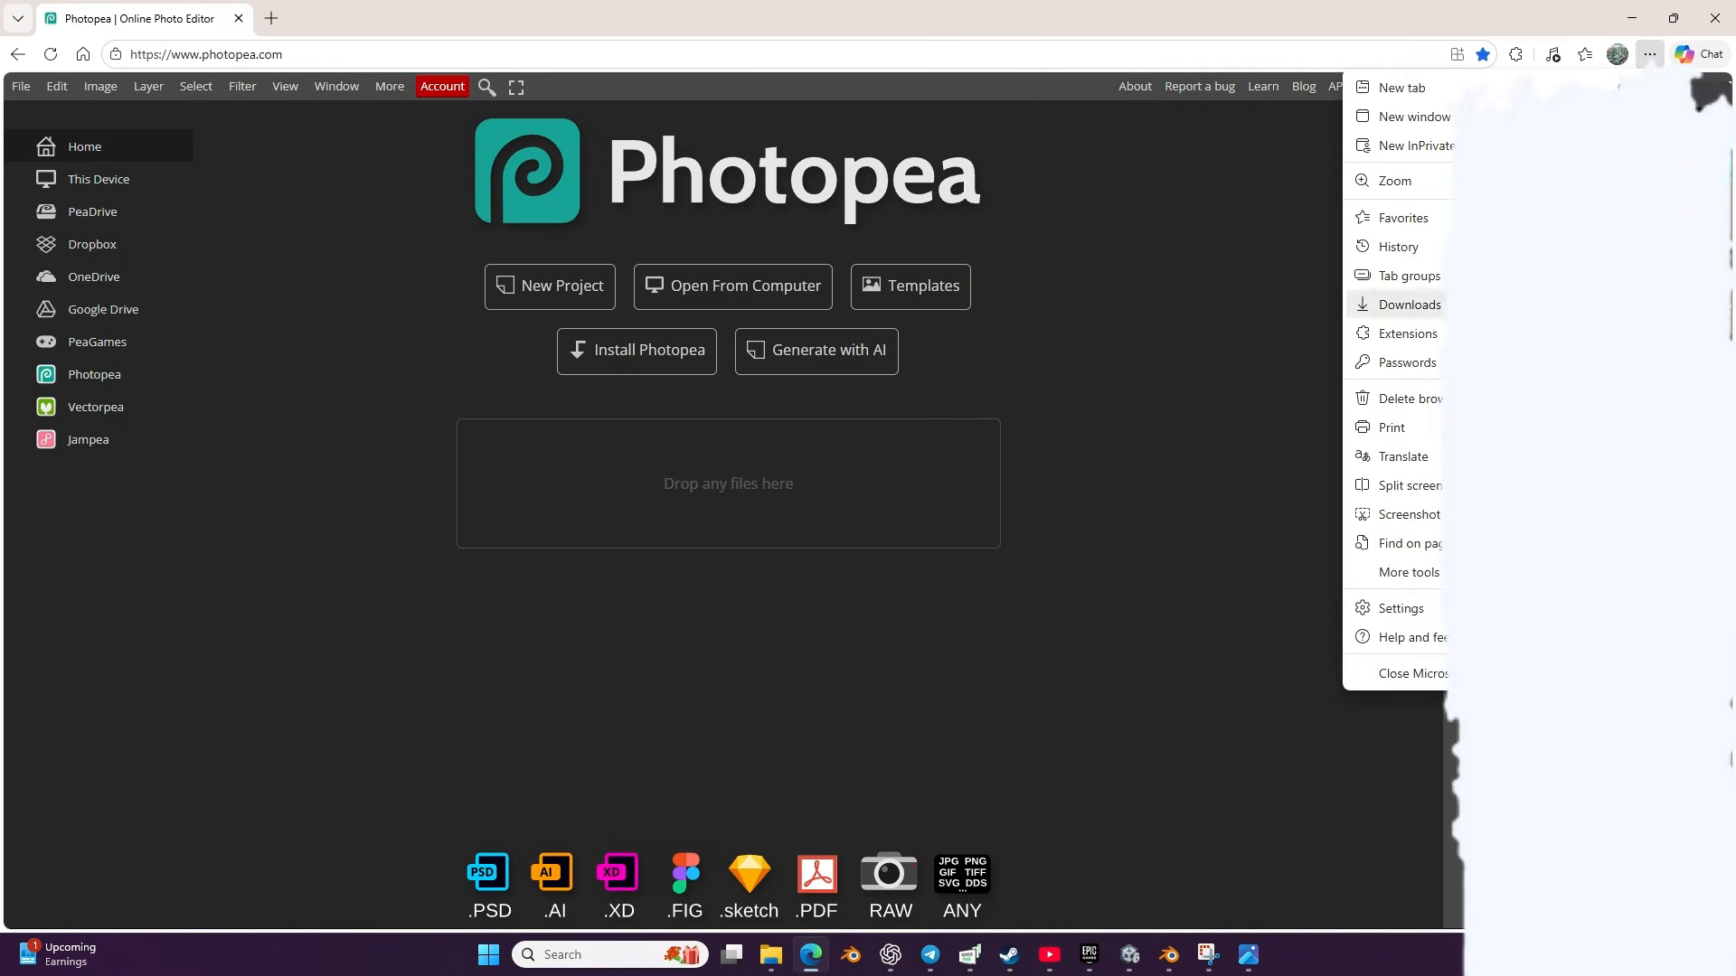
pyautogui.click(1411, 305)
pyautogui.moveTo(1373, 136); pyautogui.dragTo(1130, 233)
pyautogui.moveTo(118, 384); pyautogui.dragTo(114, 381)
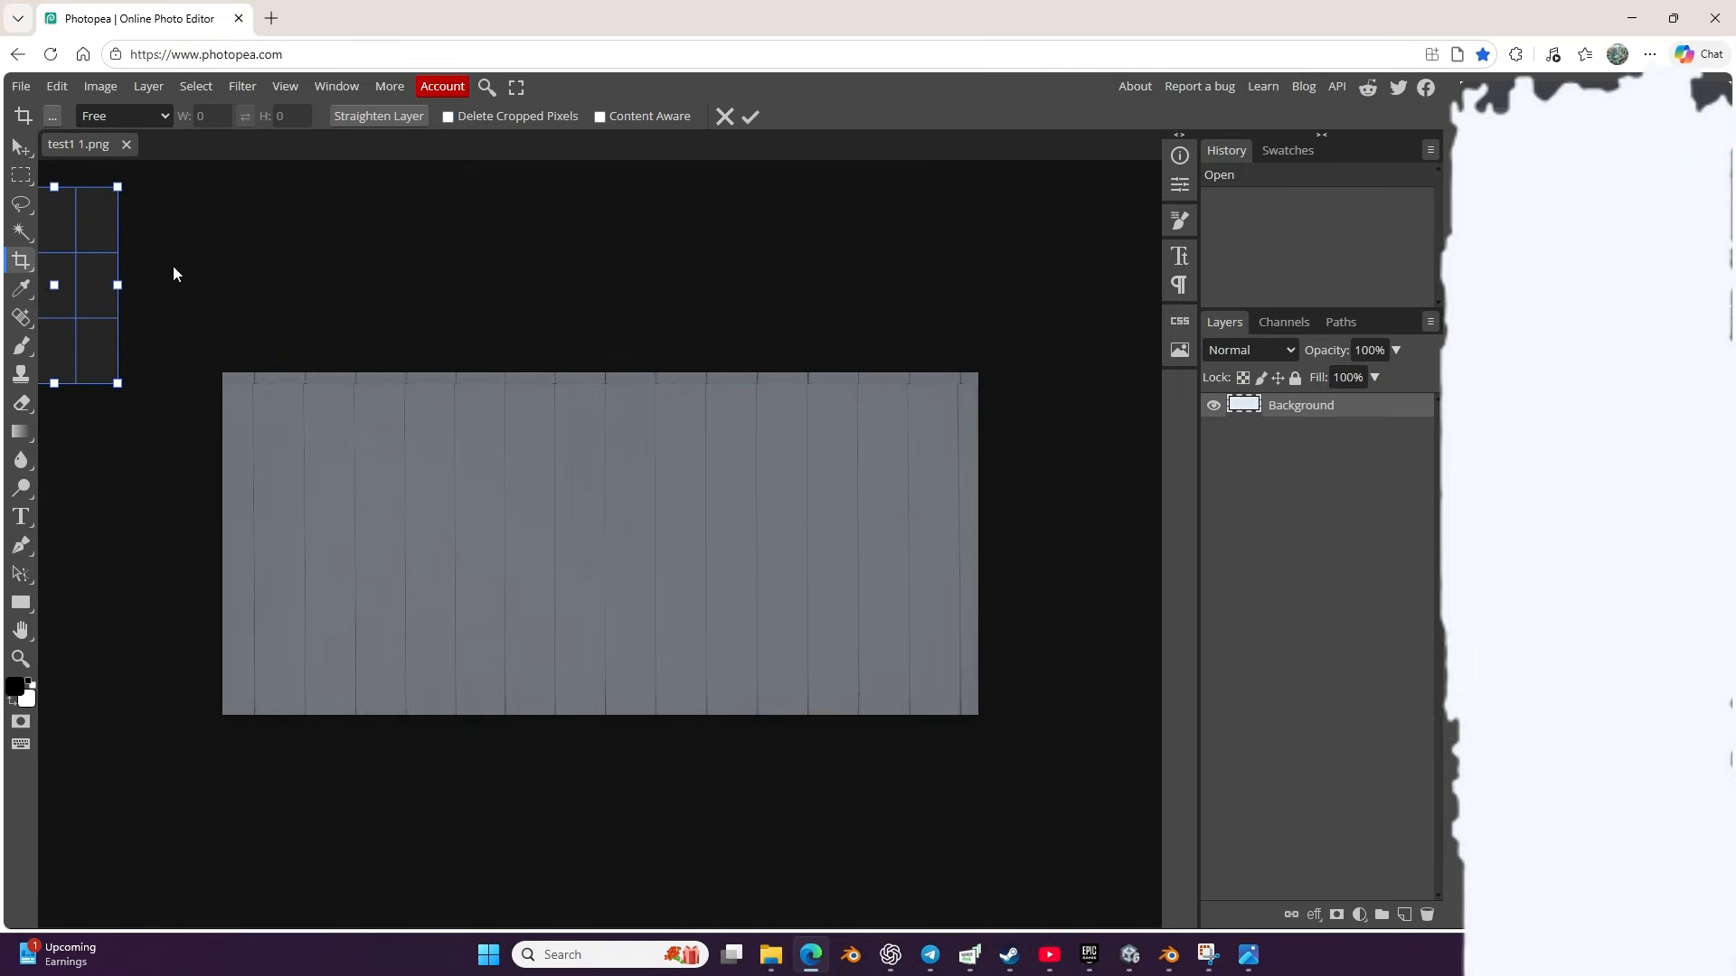
pyautogui.click(723, 116)
# Step: Crop the band along the top edge and roughly the right half off the slatted texture in test1 1.png
pyautogui.press('m')
pyautogui.scroll(2, 337, 537)
pyautogui.scroll(-2, 337, 537)
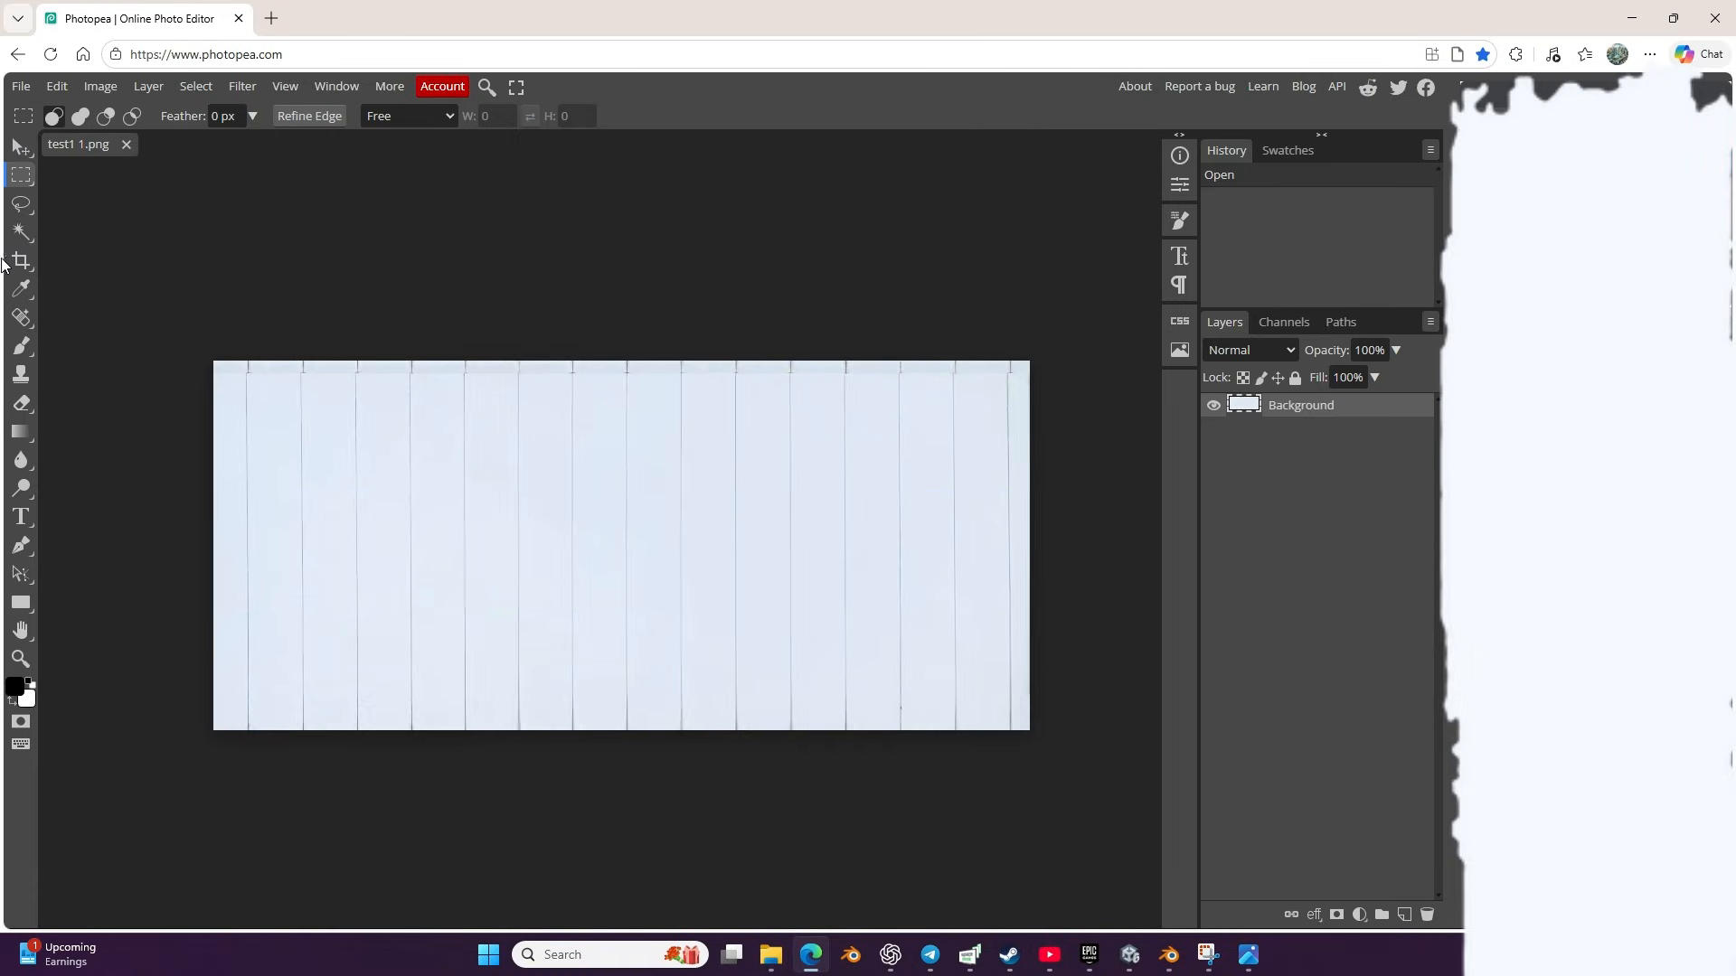
pyautogui.press('c')
pyautogui.moveTo(621, 361); pyautogui.dragTo(627, 376)
pyautogui.moveTo(1033, 538); pyautogui.dragTo(598, 539)
pyautogui.click(754, 118)
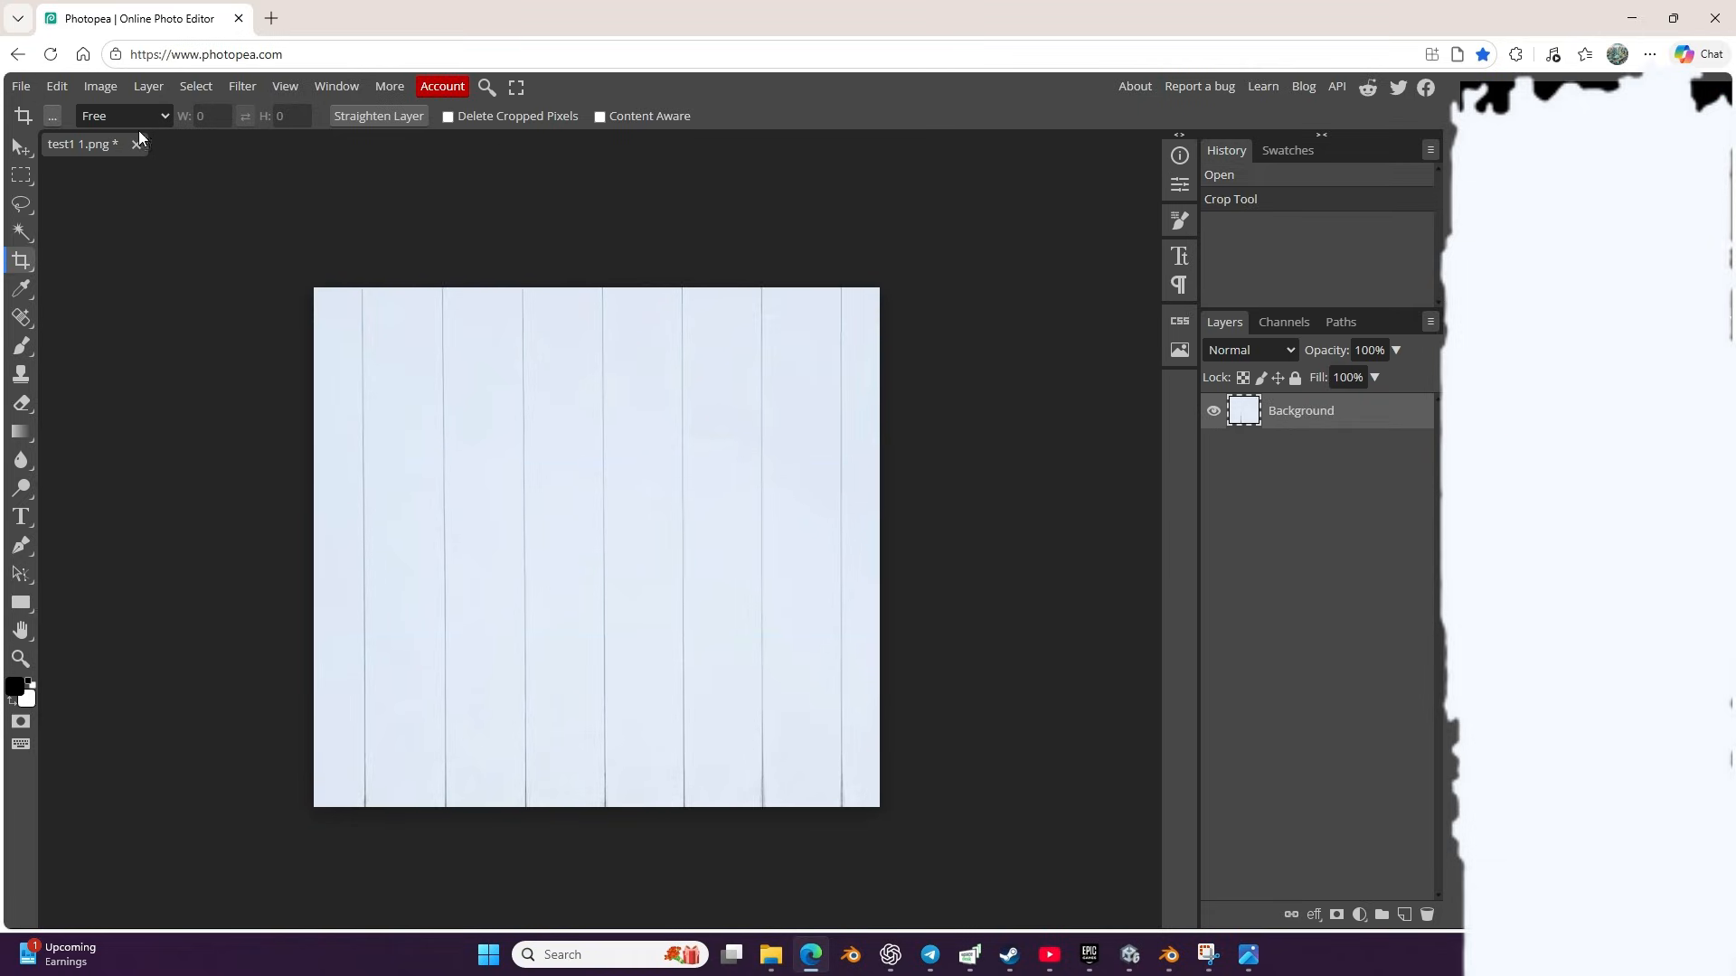
# Step: Turn on Pattern Preview for the cropped test1 1.png
pyautogui.press('v')
pyautogui.click(285, 86)
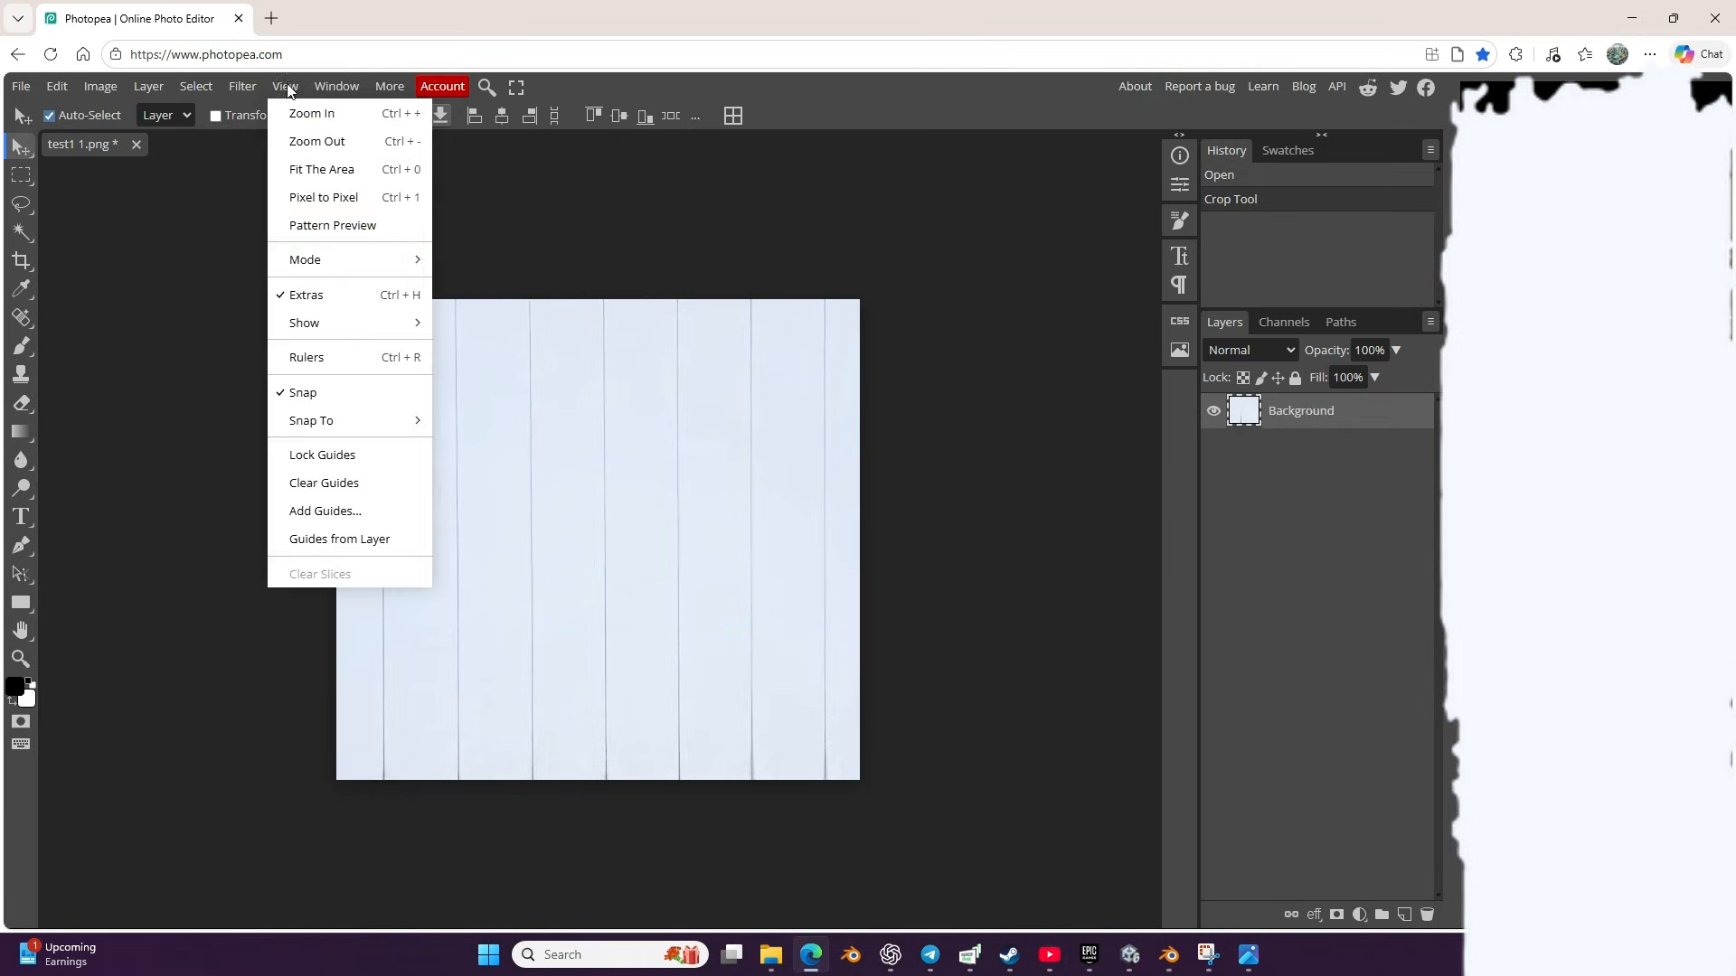
pyautogui.click(298, 229)
# Step: Examine how the slat lines and colours meet at the horizontal and vertical seams between the repeated tiles of test1 1.png
pyautogui.scroll(-1, 543, 552)
pyautogui.scroll(3, 557, 523)
pyautogui.scroll(6, 557, 527)
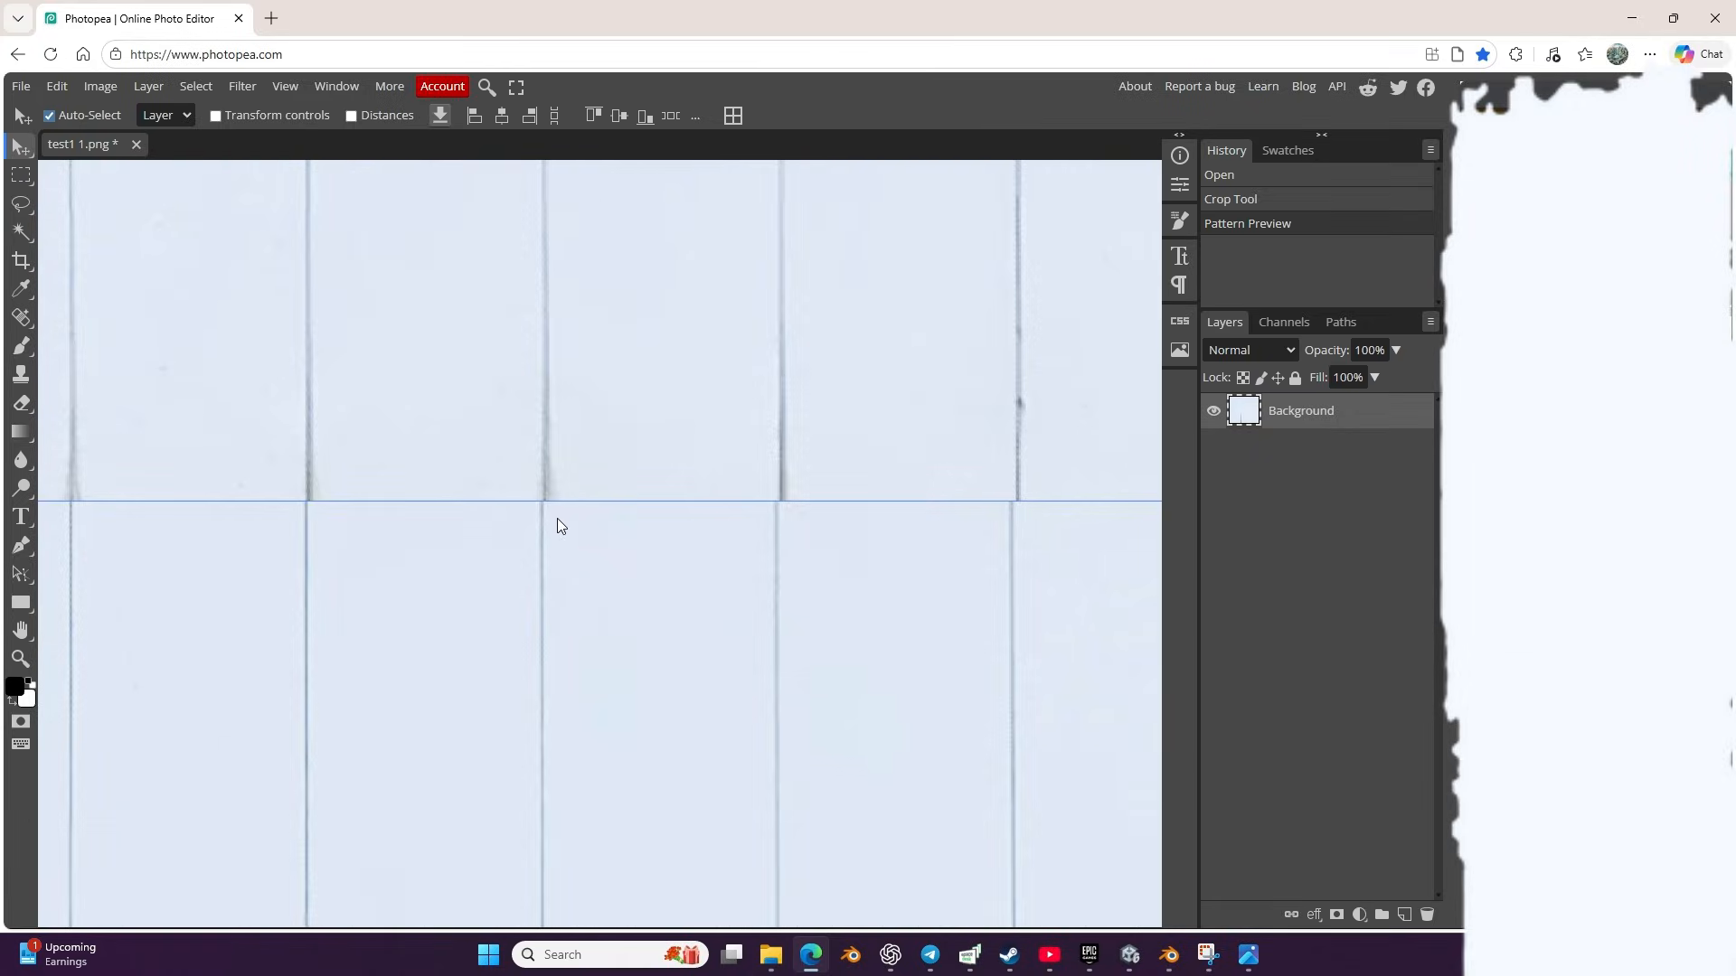
pyautogui.scroll(-2, 391, 475)
pyautogui.scroll(-5, 391, 479)
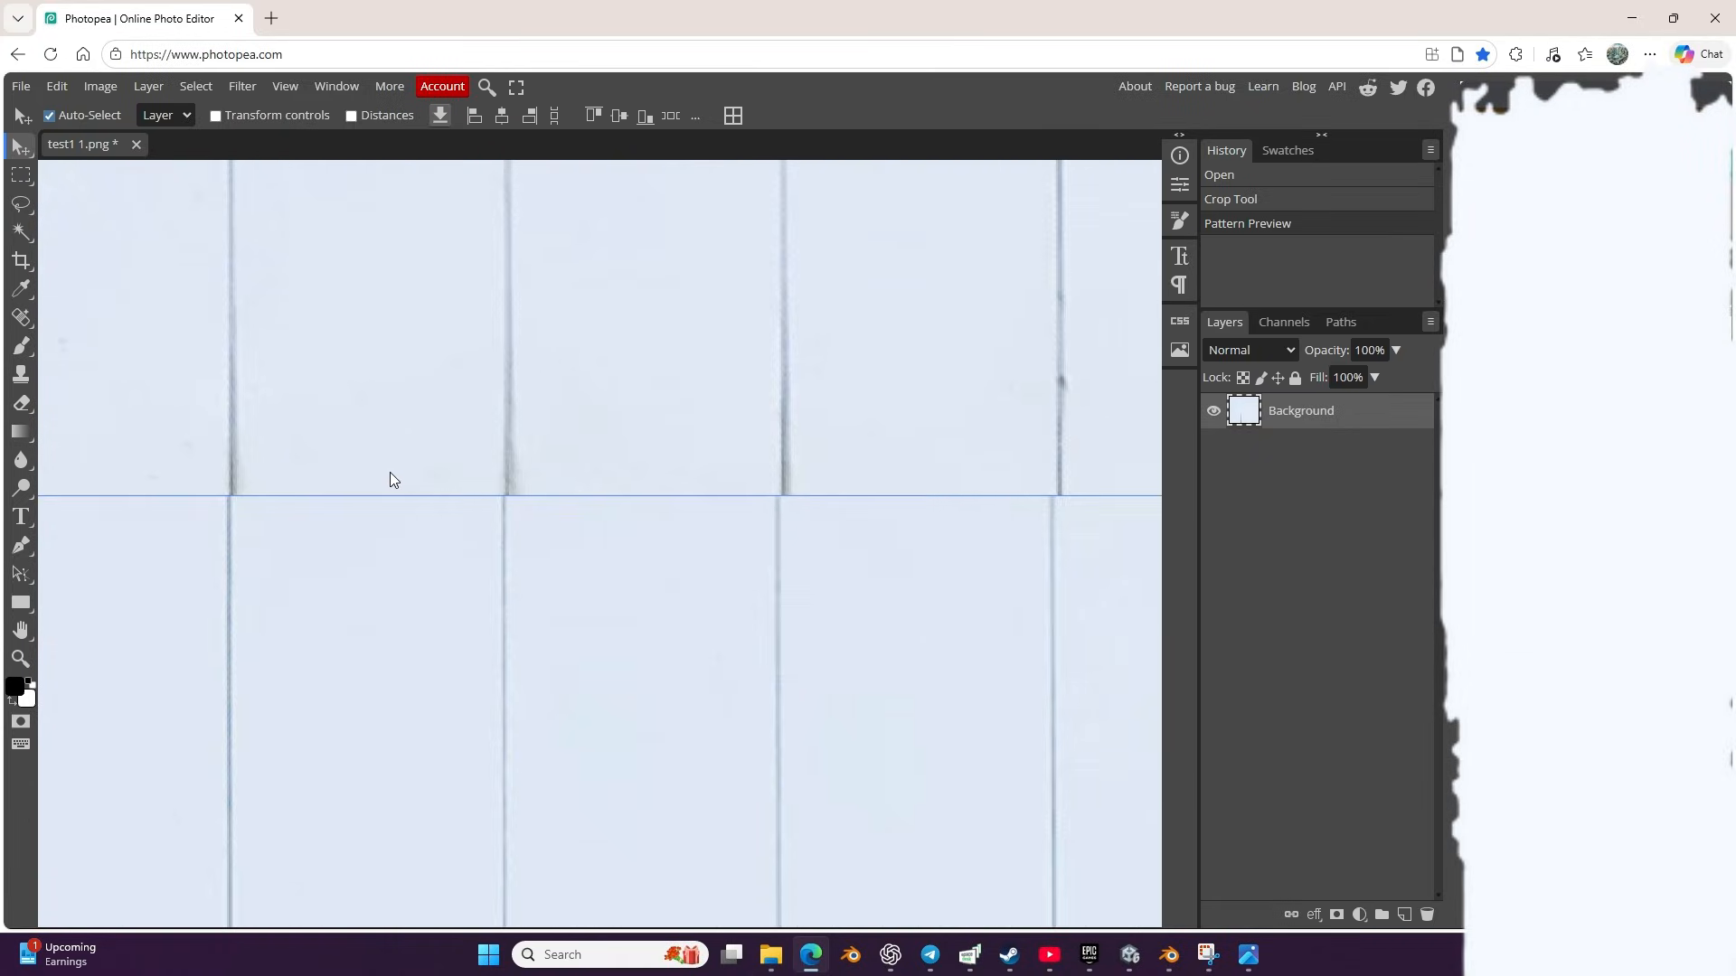
pyautogui.scroll(10, 623, 475)
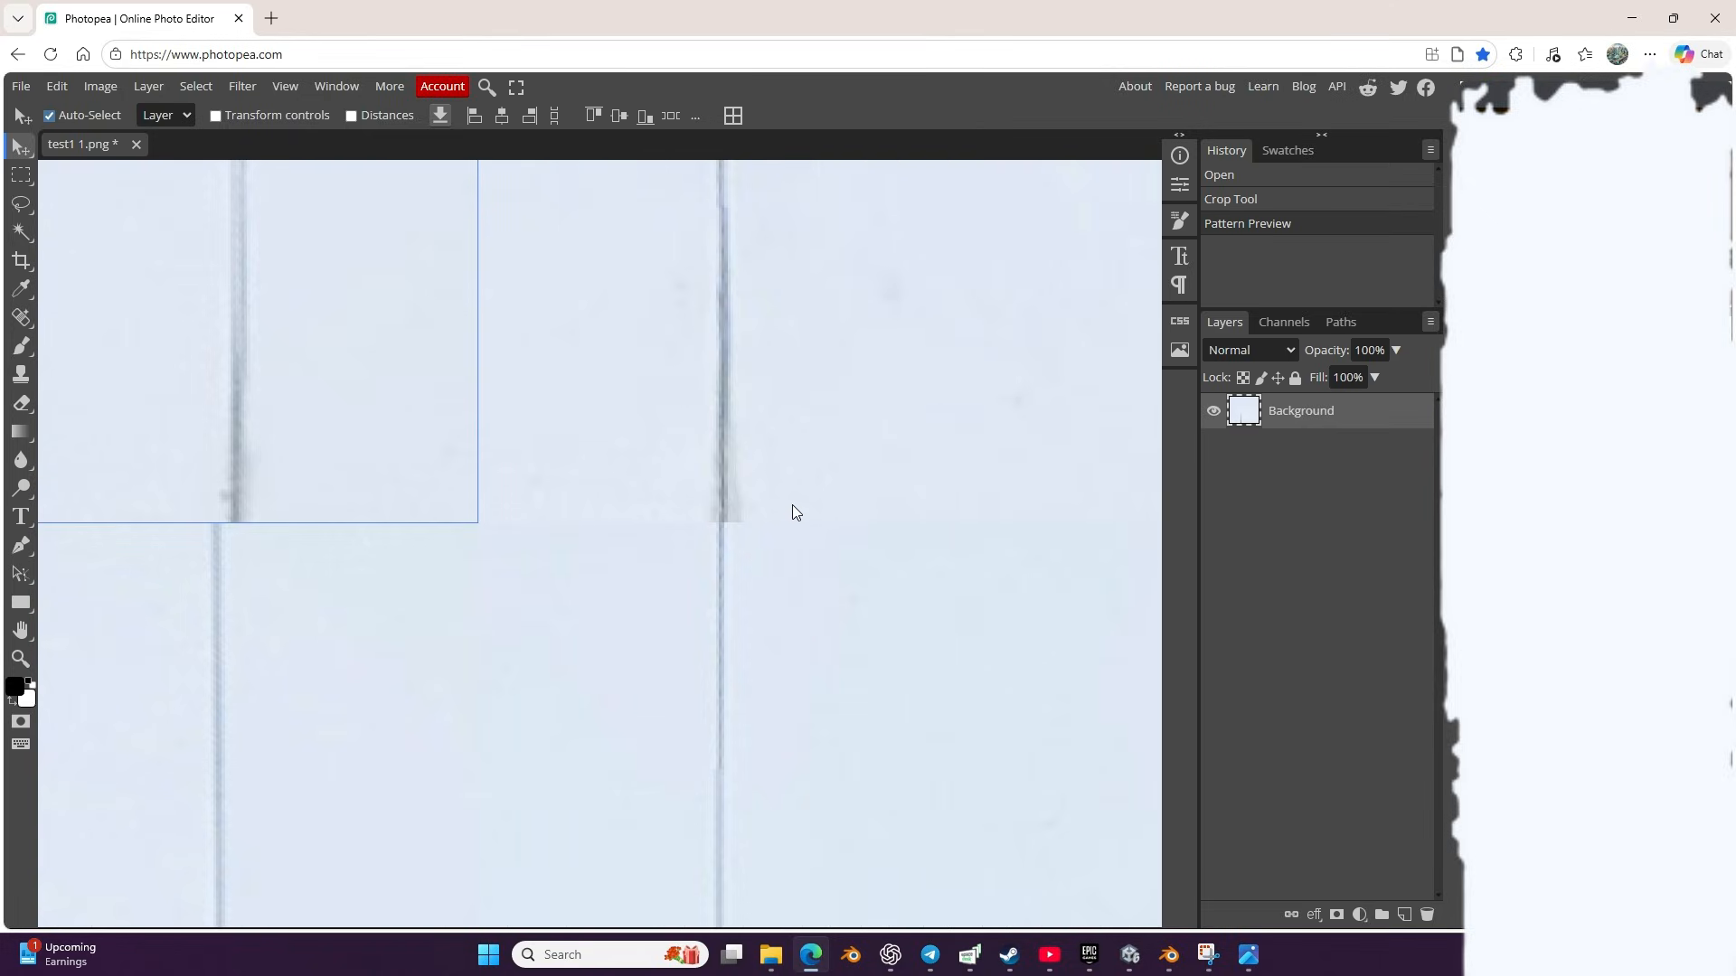
pyautogui.scroll(-4, 697, 592)
pyautogui.scroll(-6, 696, 591)
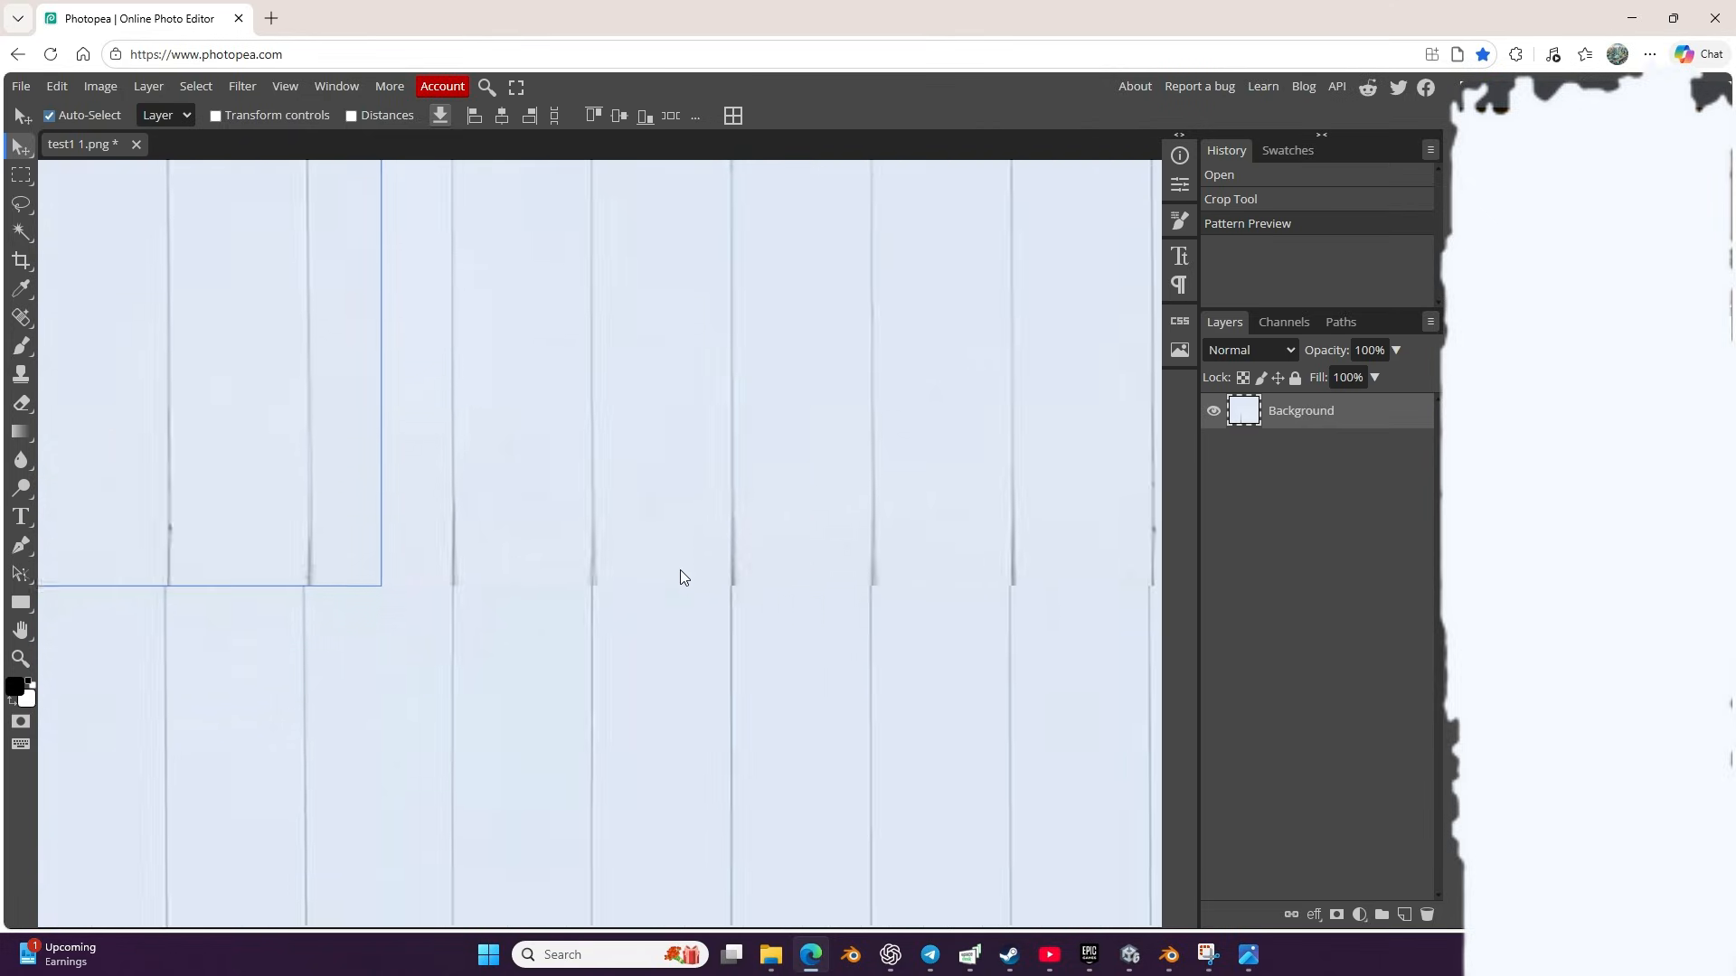
pyautogui.scroll(-4, 636, 587)
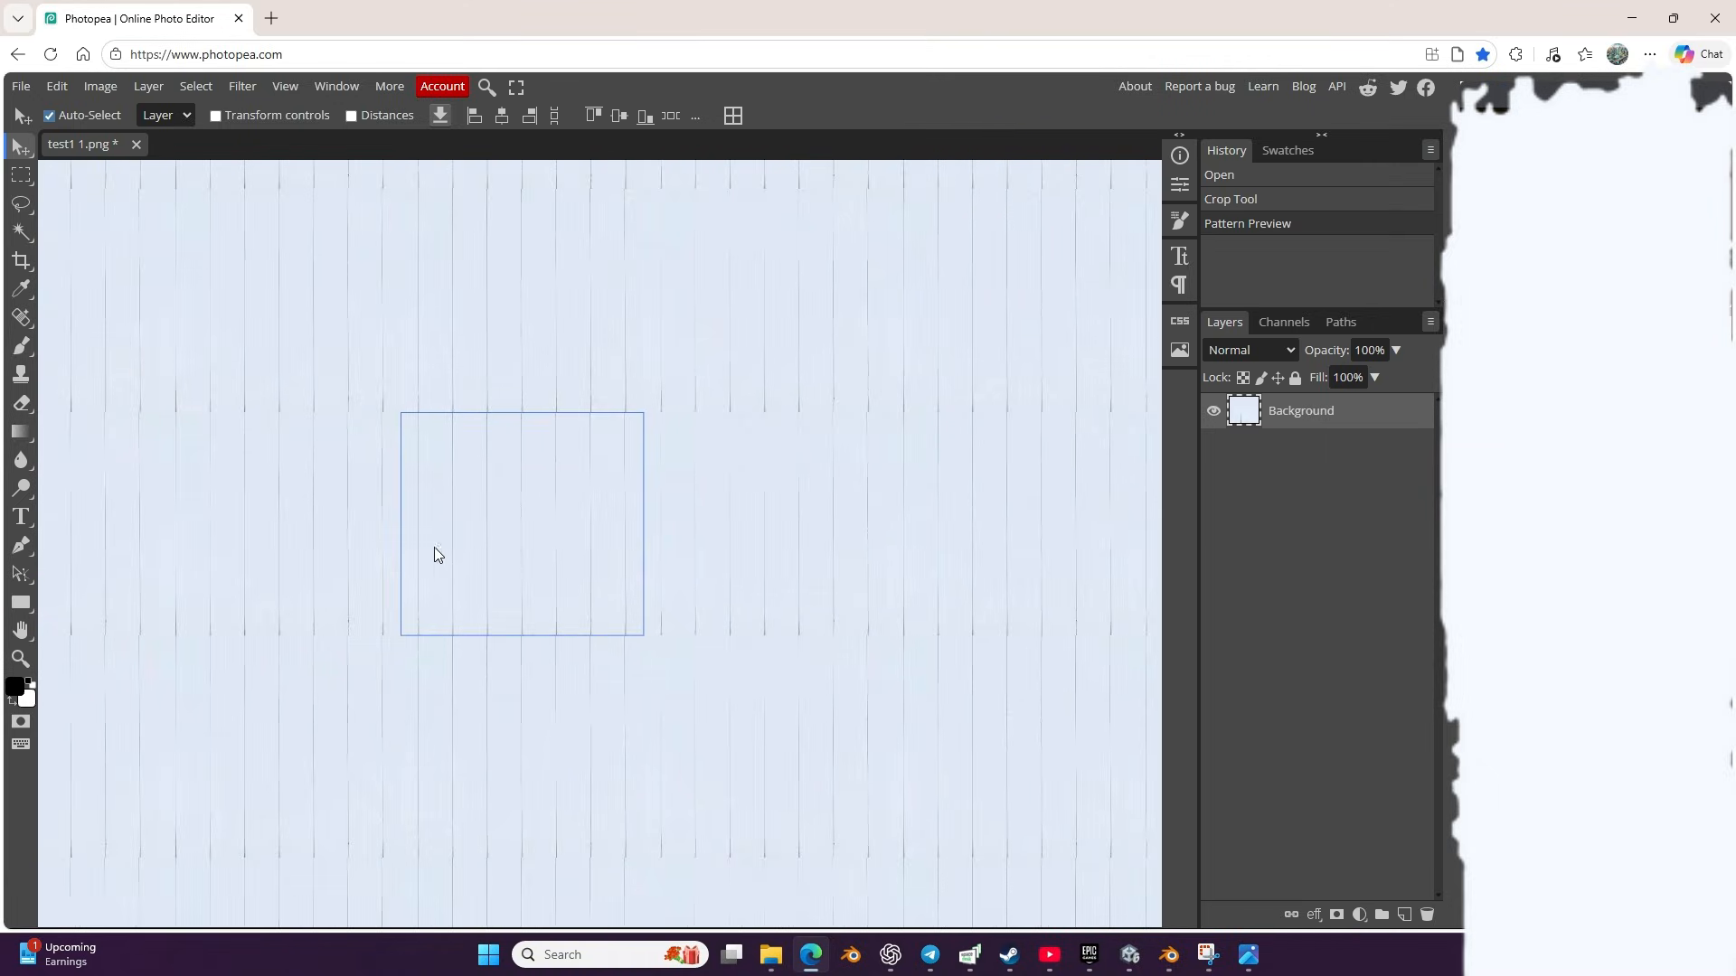
pyautogui.moveTo(441, 546); pyautogui.dragTo(517, 545)
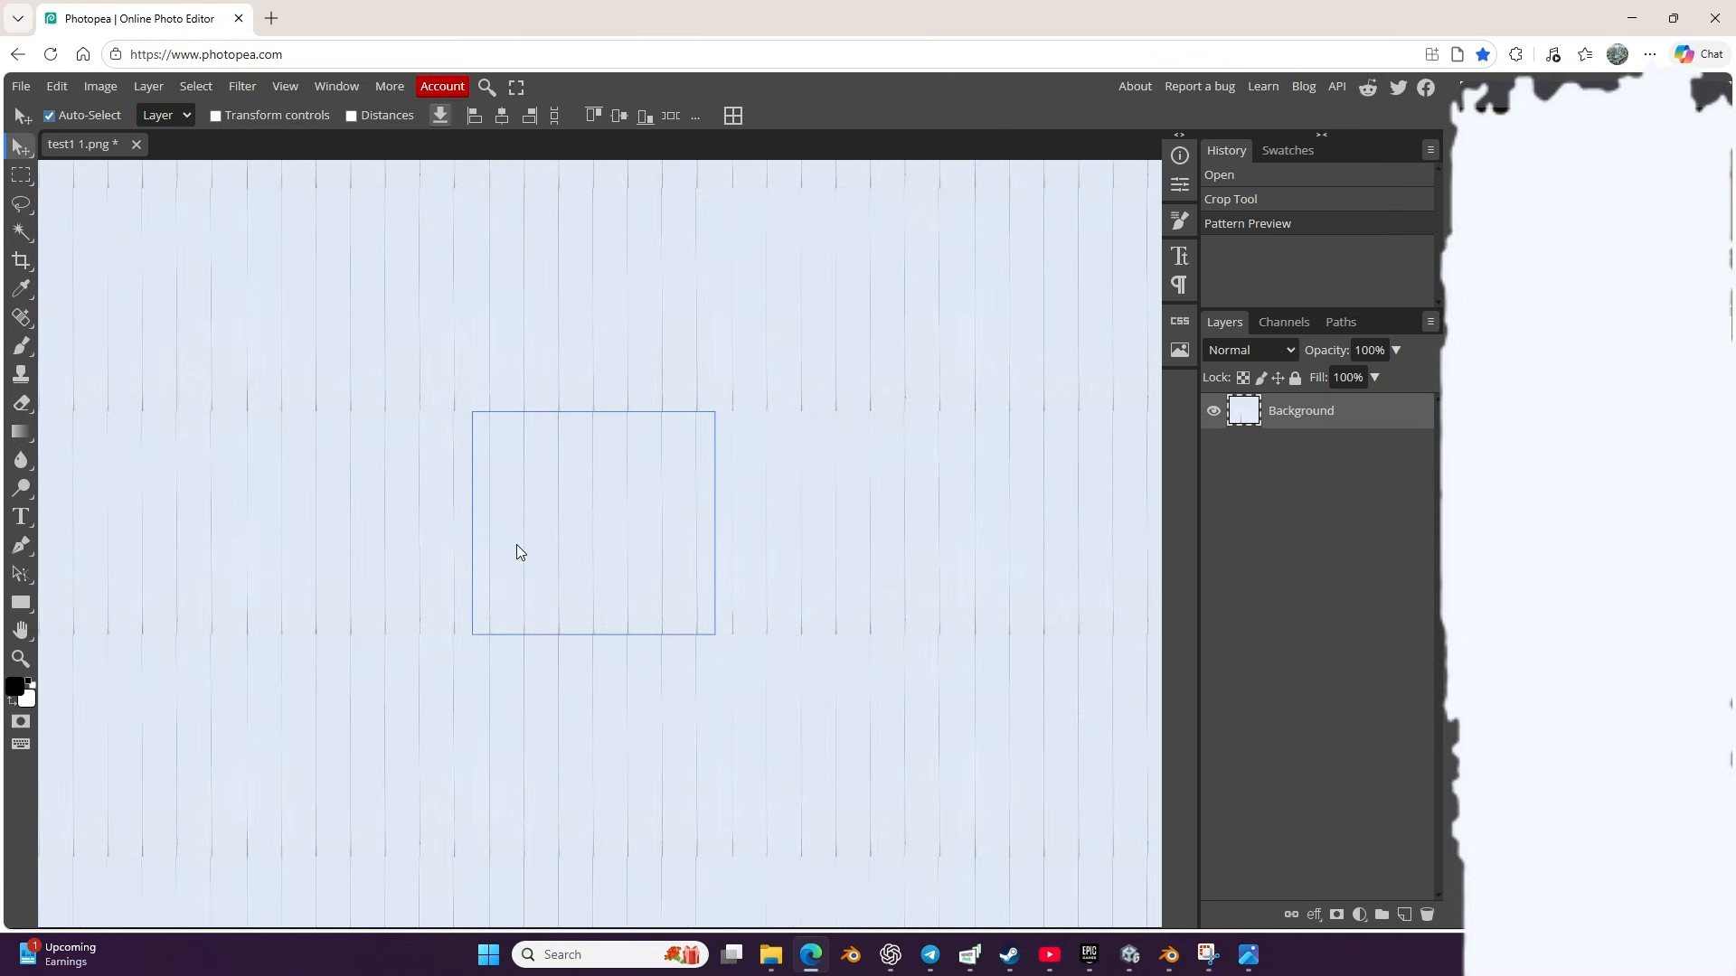
# Step: Apply the Offset filter with Wrap Around, 204 px horizontally, shifting vertically so the horizontal seam lies about two thirds down the image
pyautogui.click(242, 85)
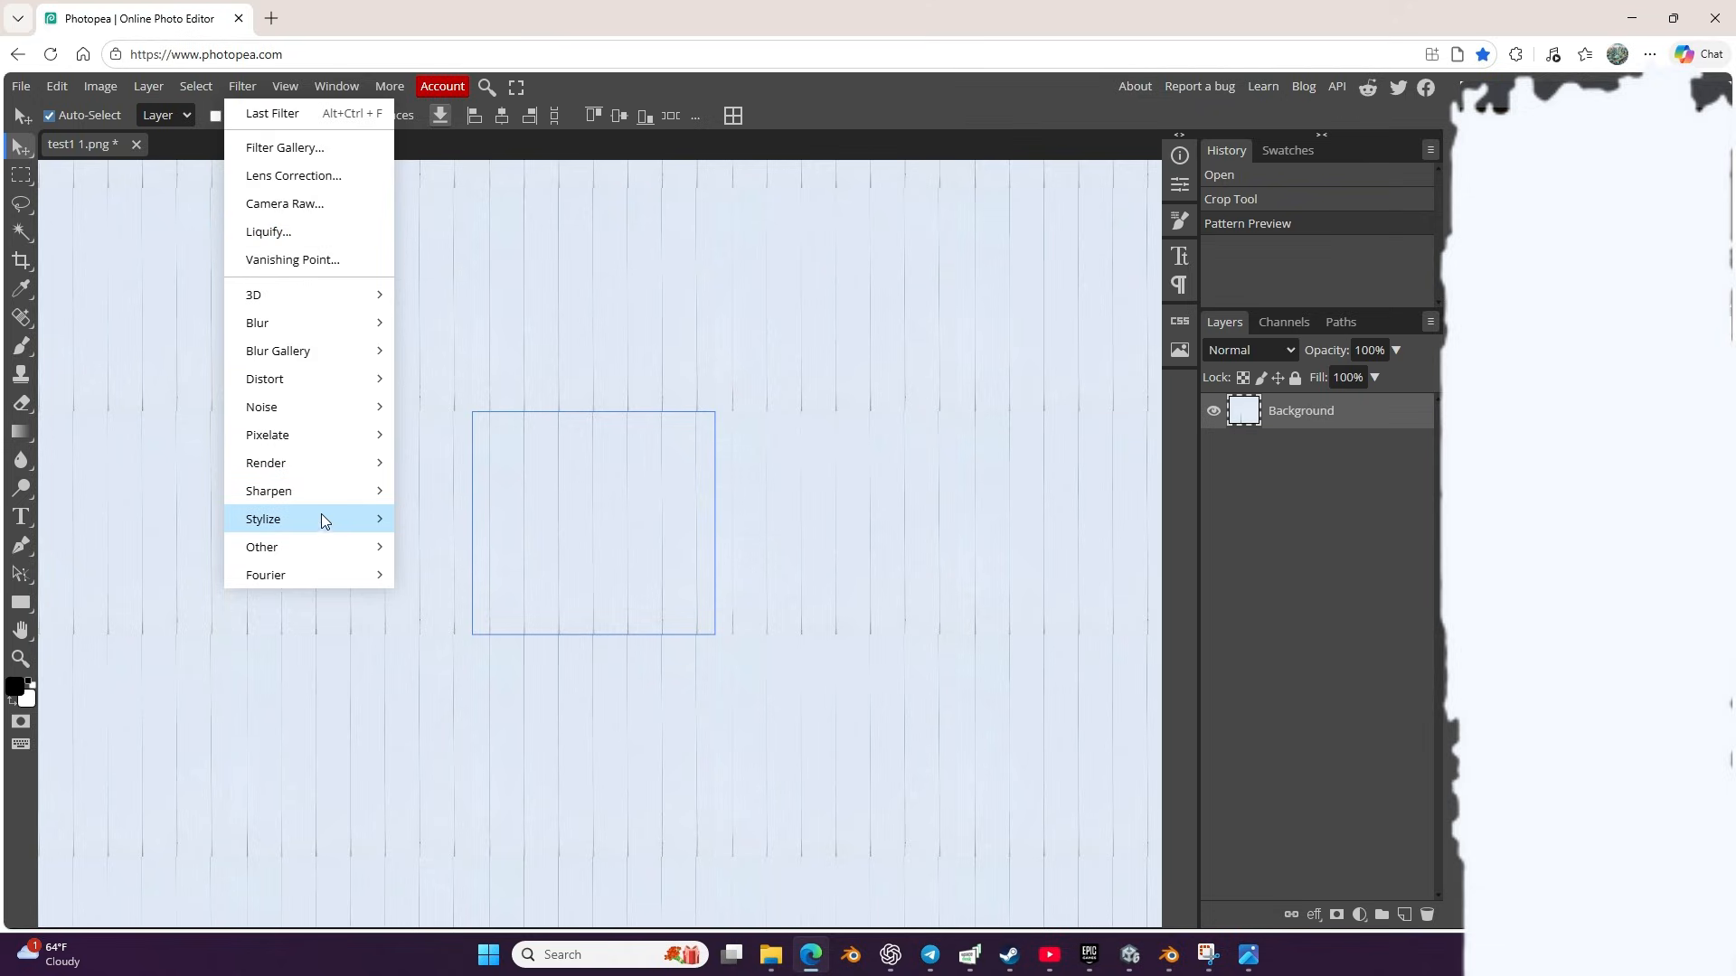
pyautogui.moveTo(327, 555)
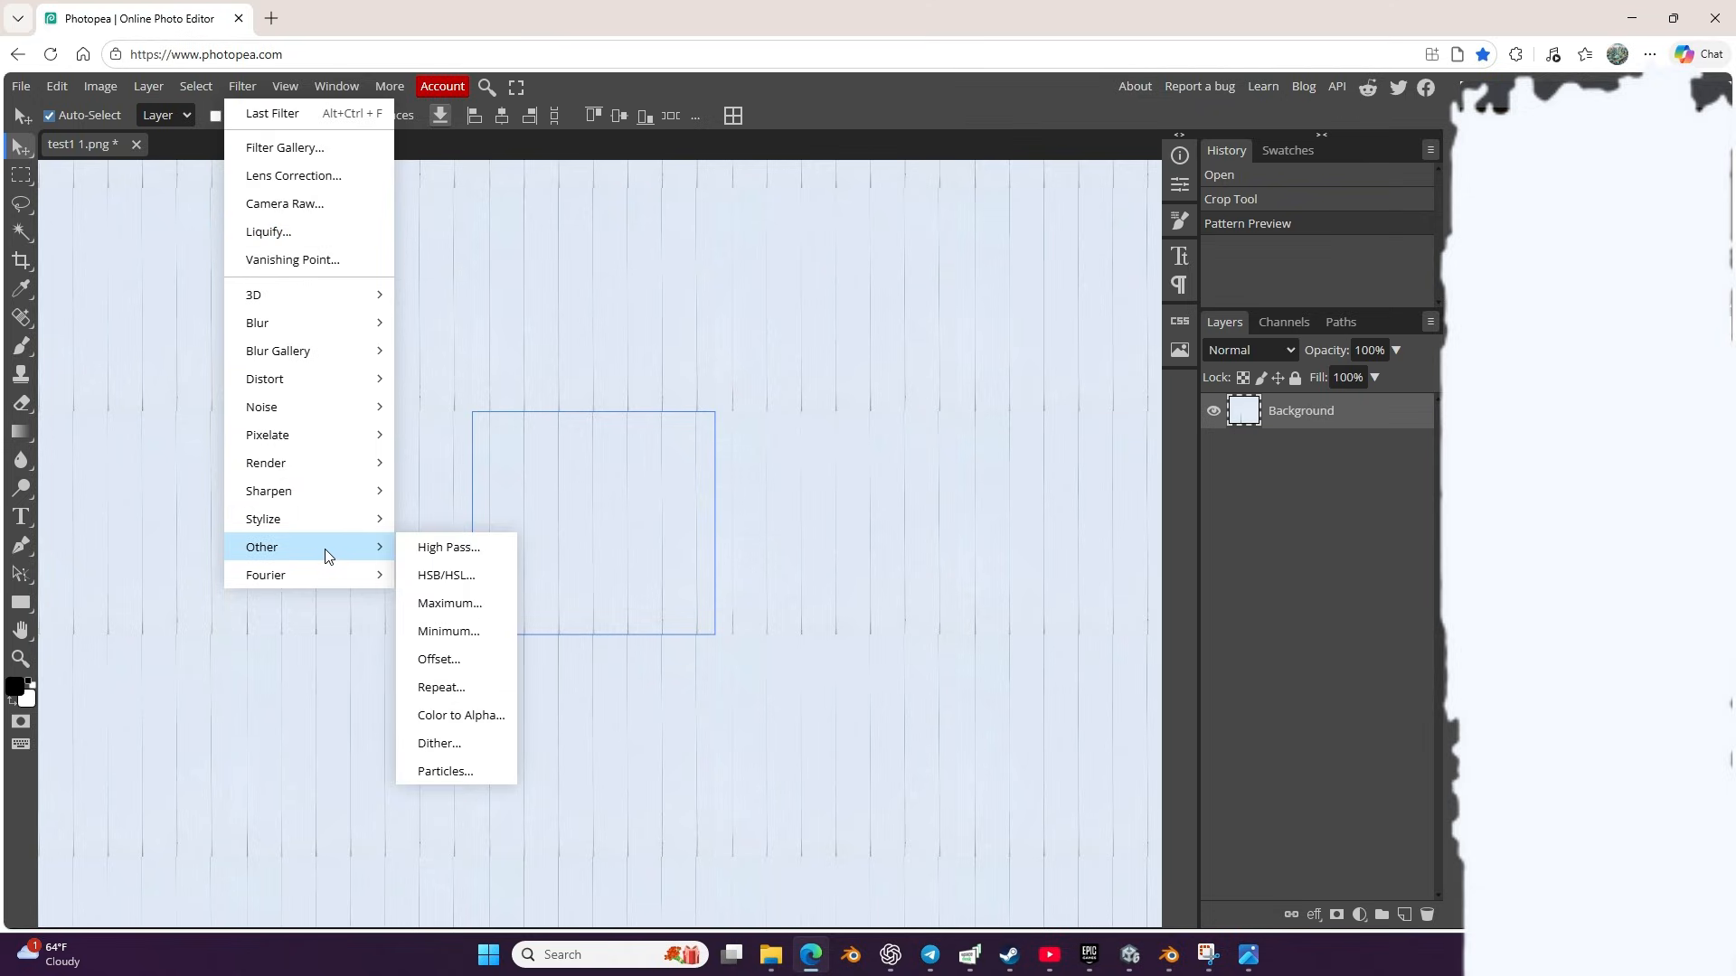
pyautogui.click(438, 659)
pyautogui.scroll(10, 515, 497)
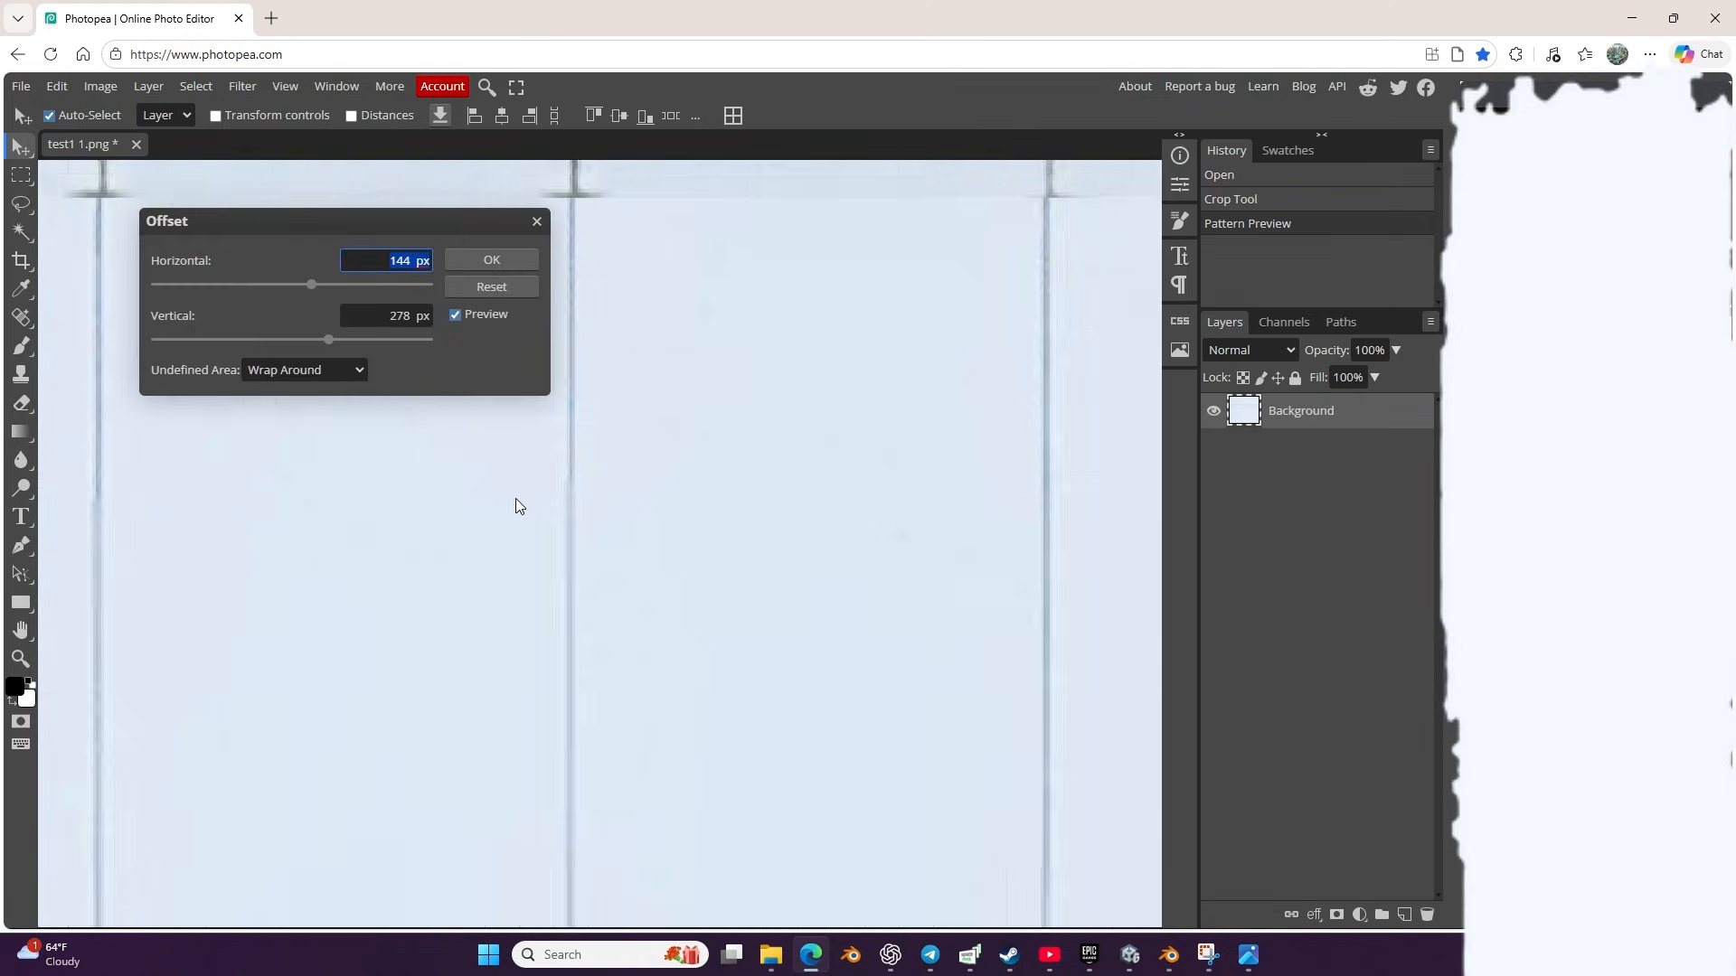
pyautogui.scroll(-14, 512, 494)
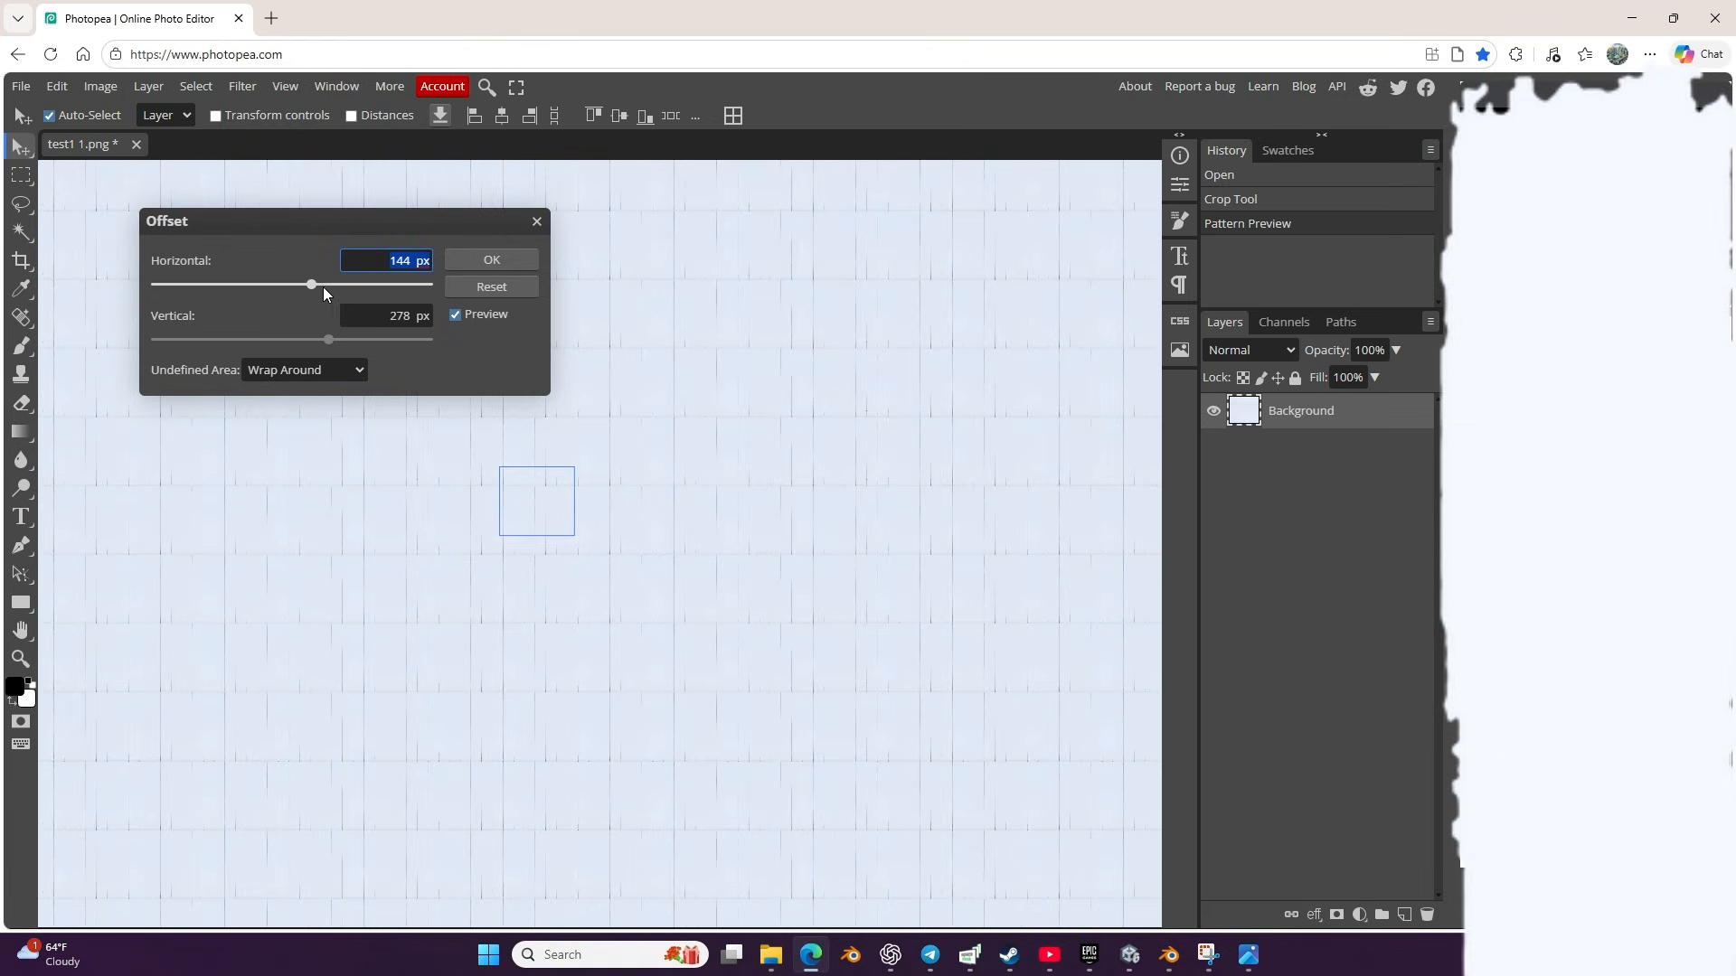
pyautogui.moveTo(323, 285); pyautogui.dragTo(321, 288)
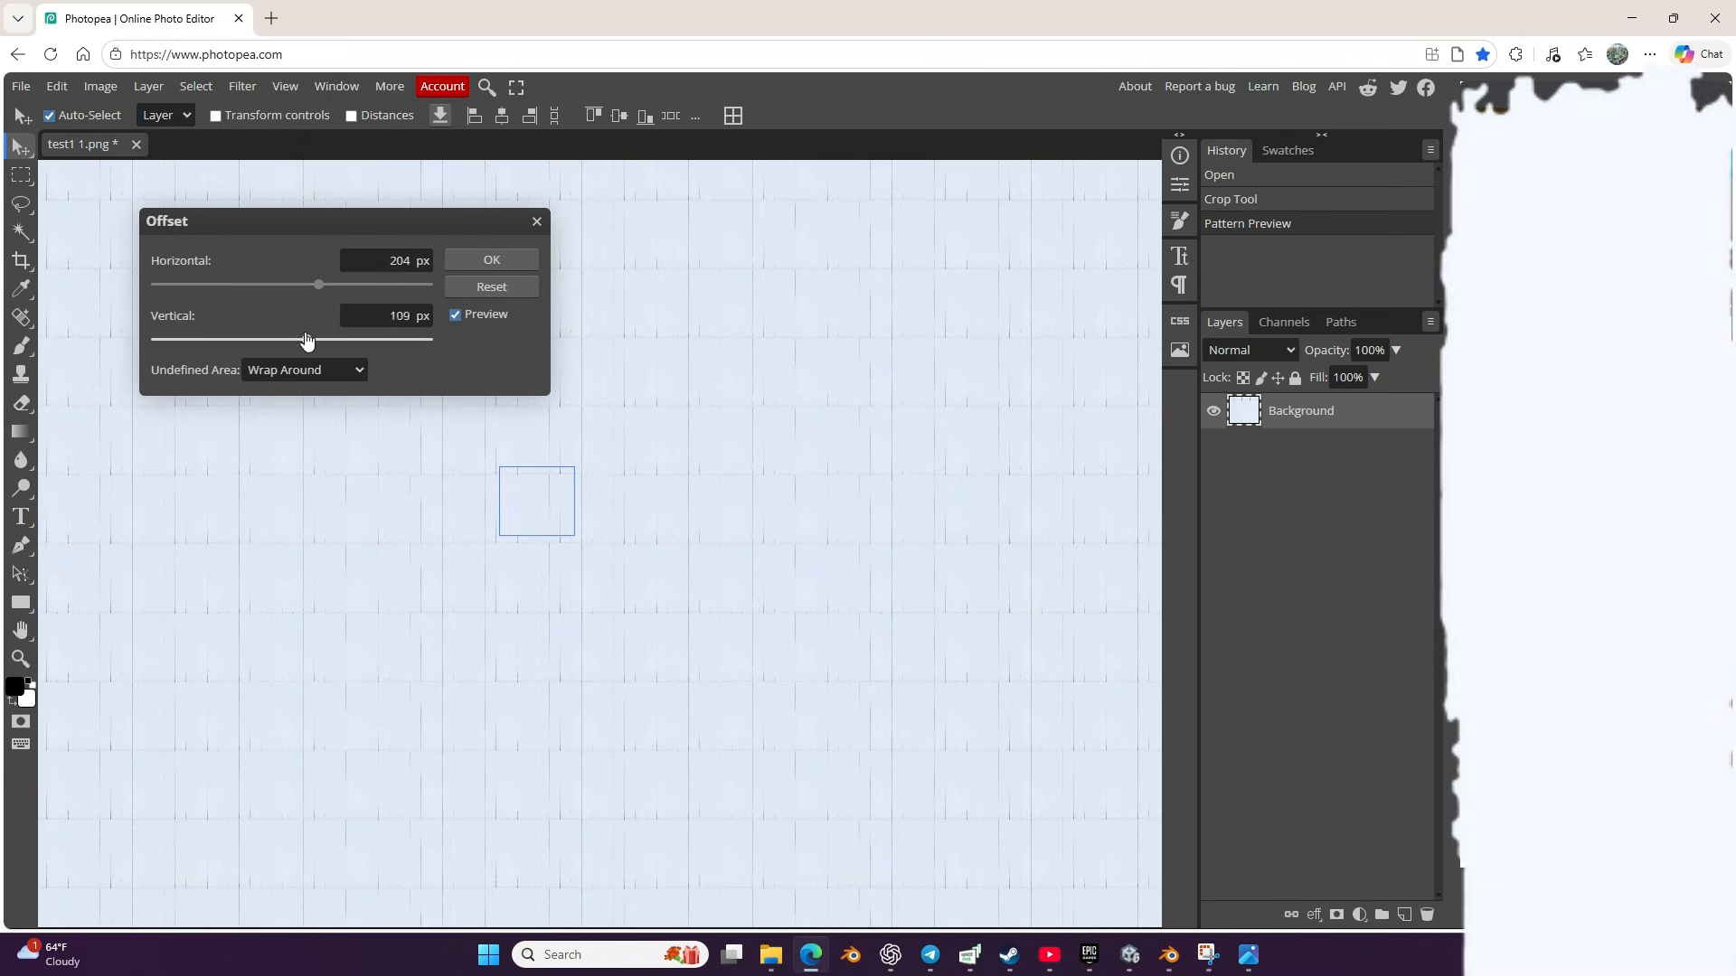
pyautogui.click(519, 258)
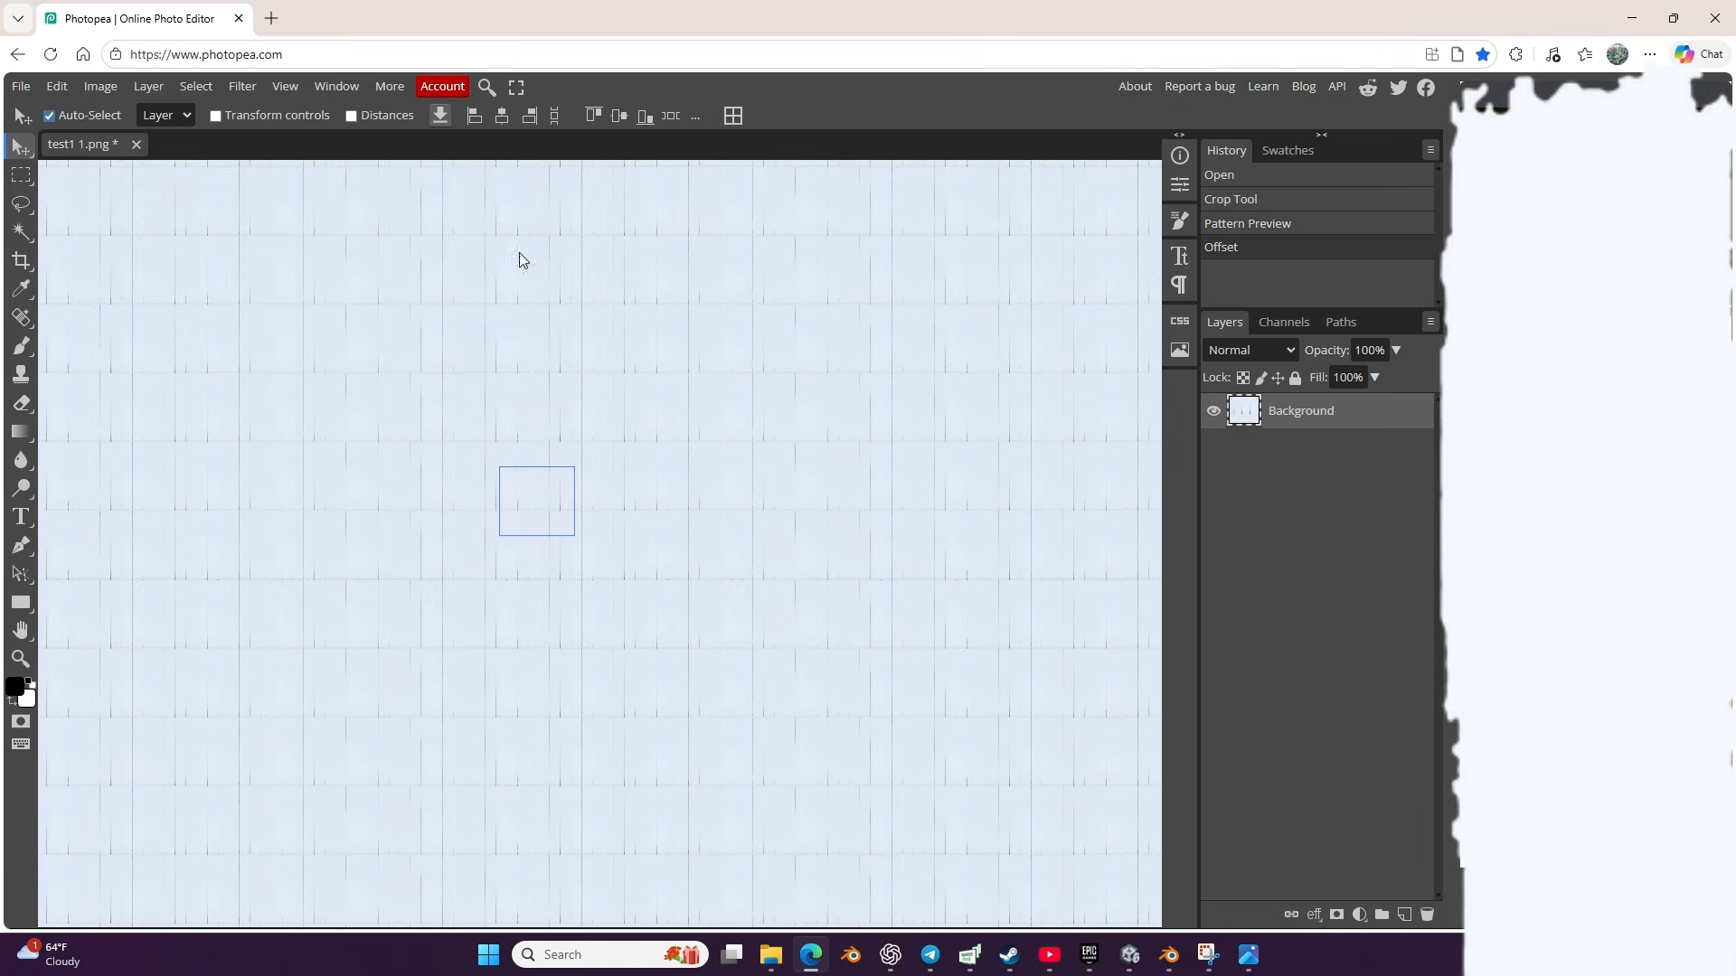
# Step: Turn off Pattern Preview and inspect the offset seams inside the single tile
pyautogui.click(298, 89)
pyautogui.click(312, 225)
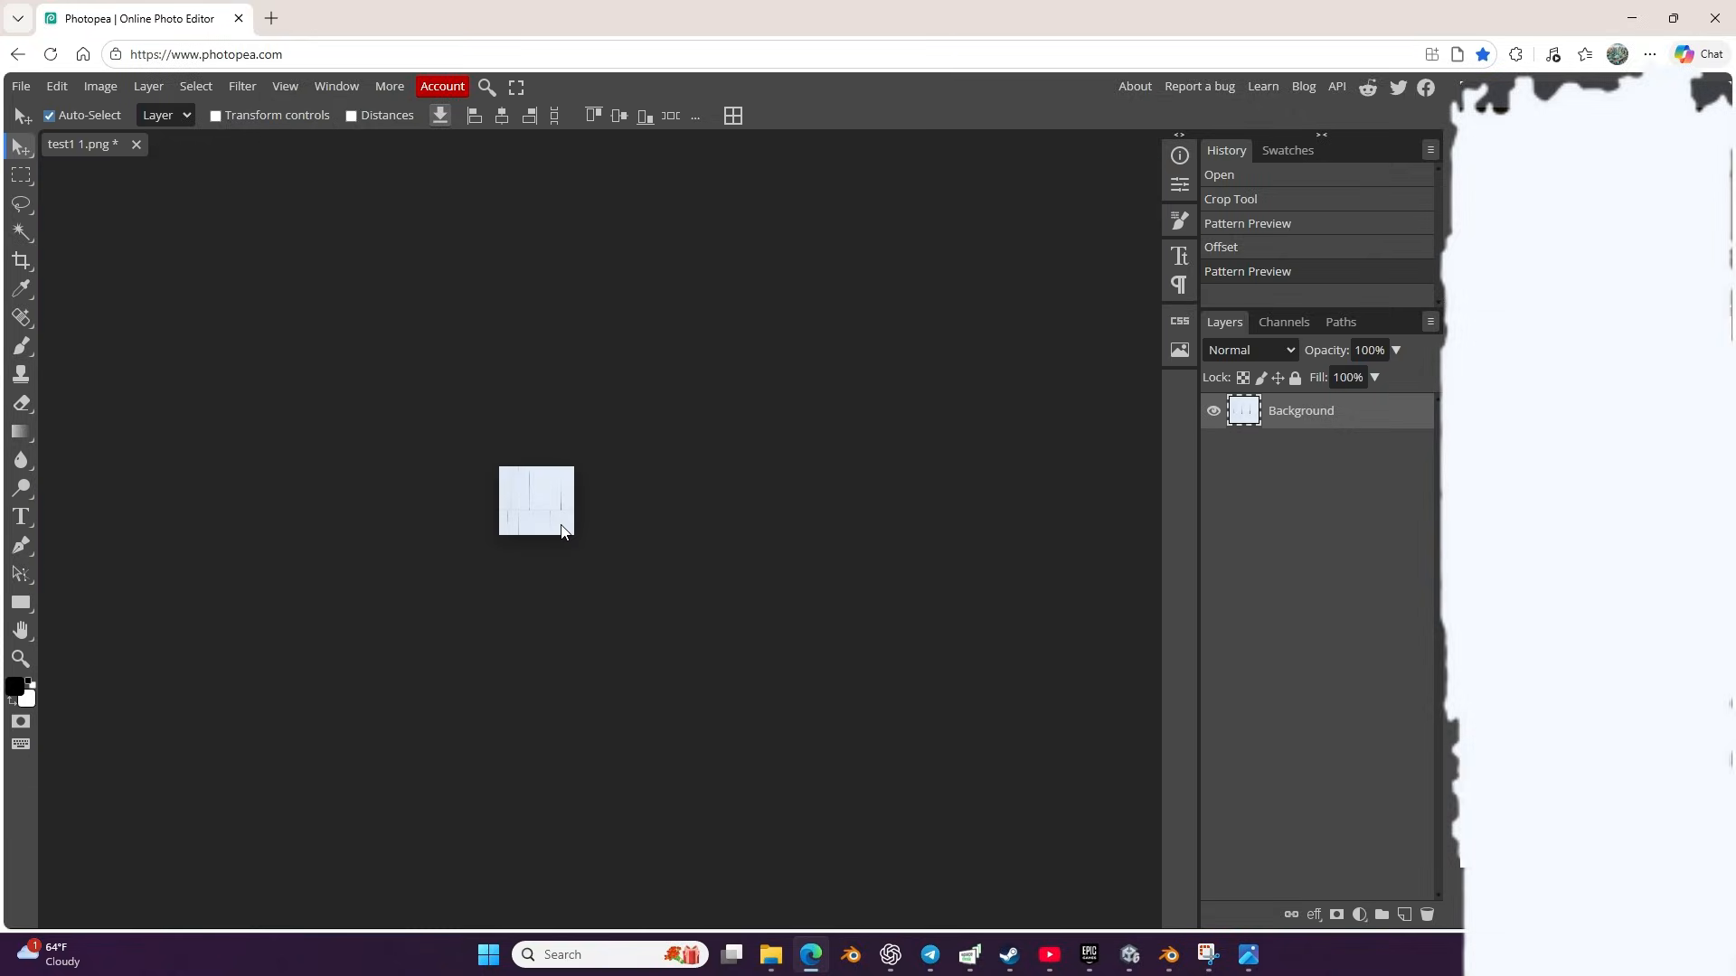
pyautogui.scroll(5, 560, 531)
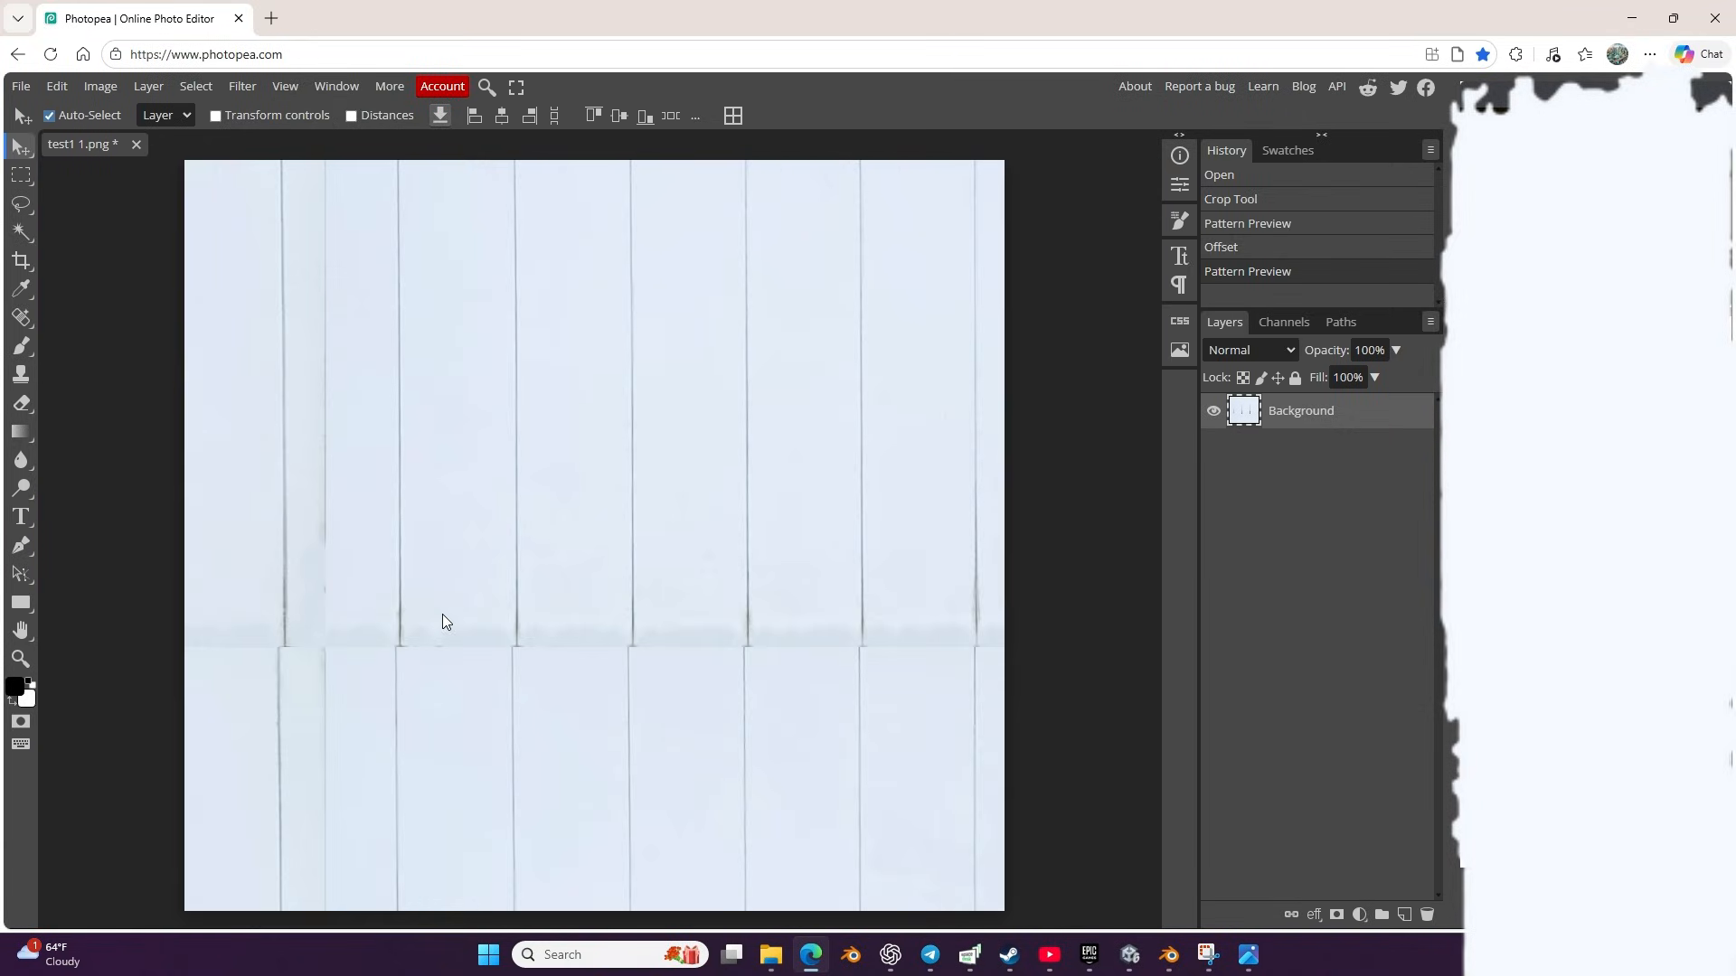
pyautogui.scroll(-1, 353, 673)
pyautogui.scroll(5, 345, 677)
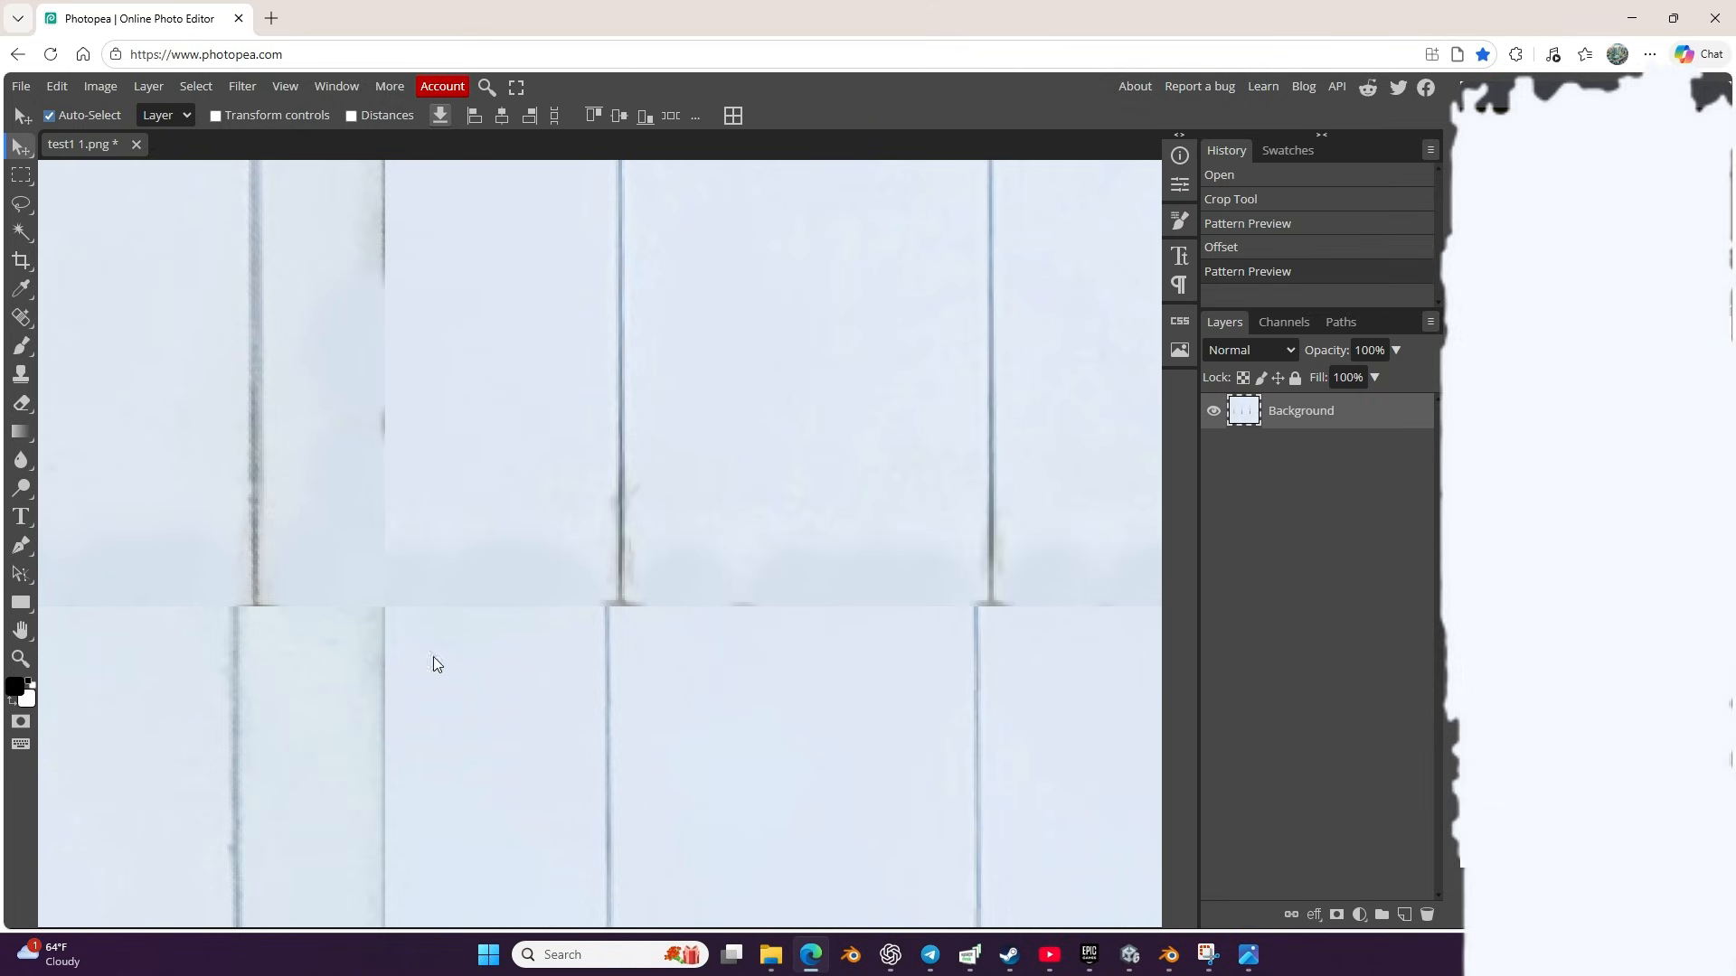
pyautogui.scroll(-2, 362, 607)
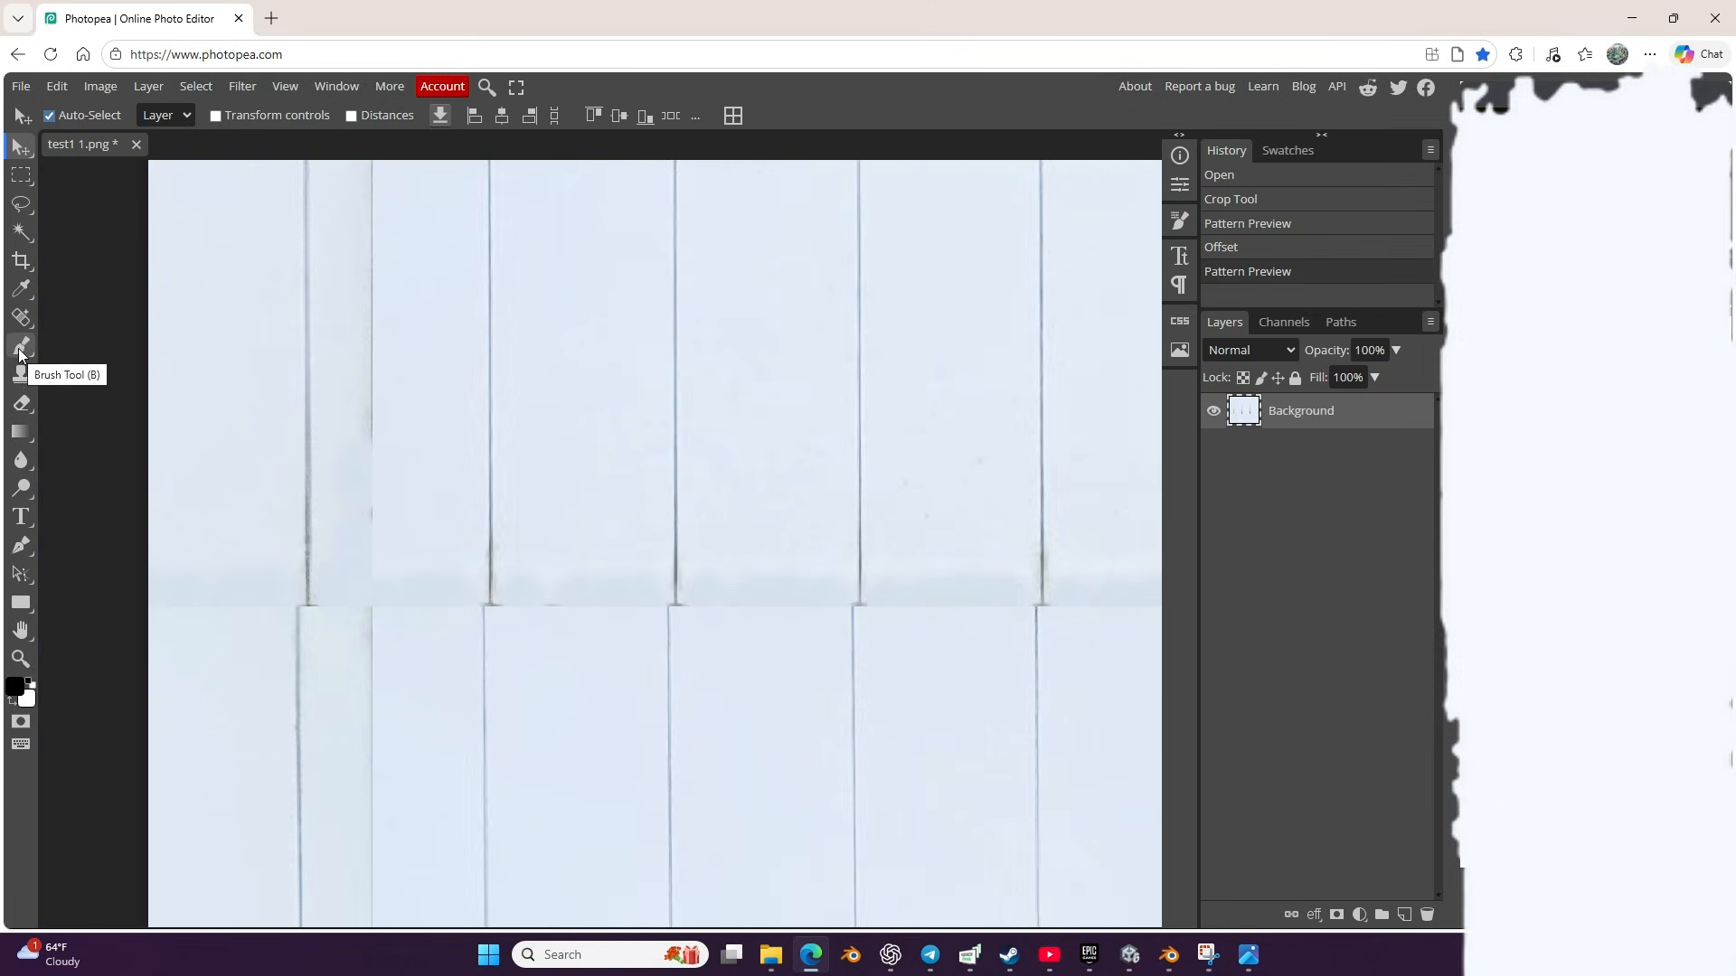
# Step: Spot-heal the vertical seam around its crossing with the horizontal seam and down through the lower part of the image
pyautogui.click(20, 314)
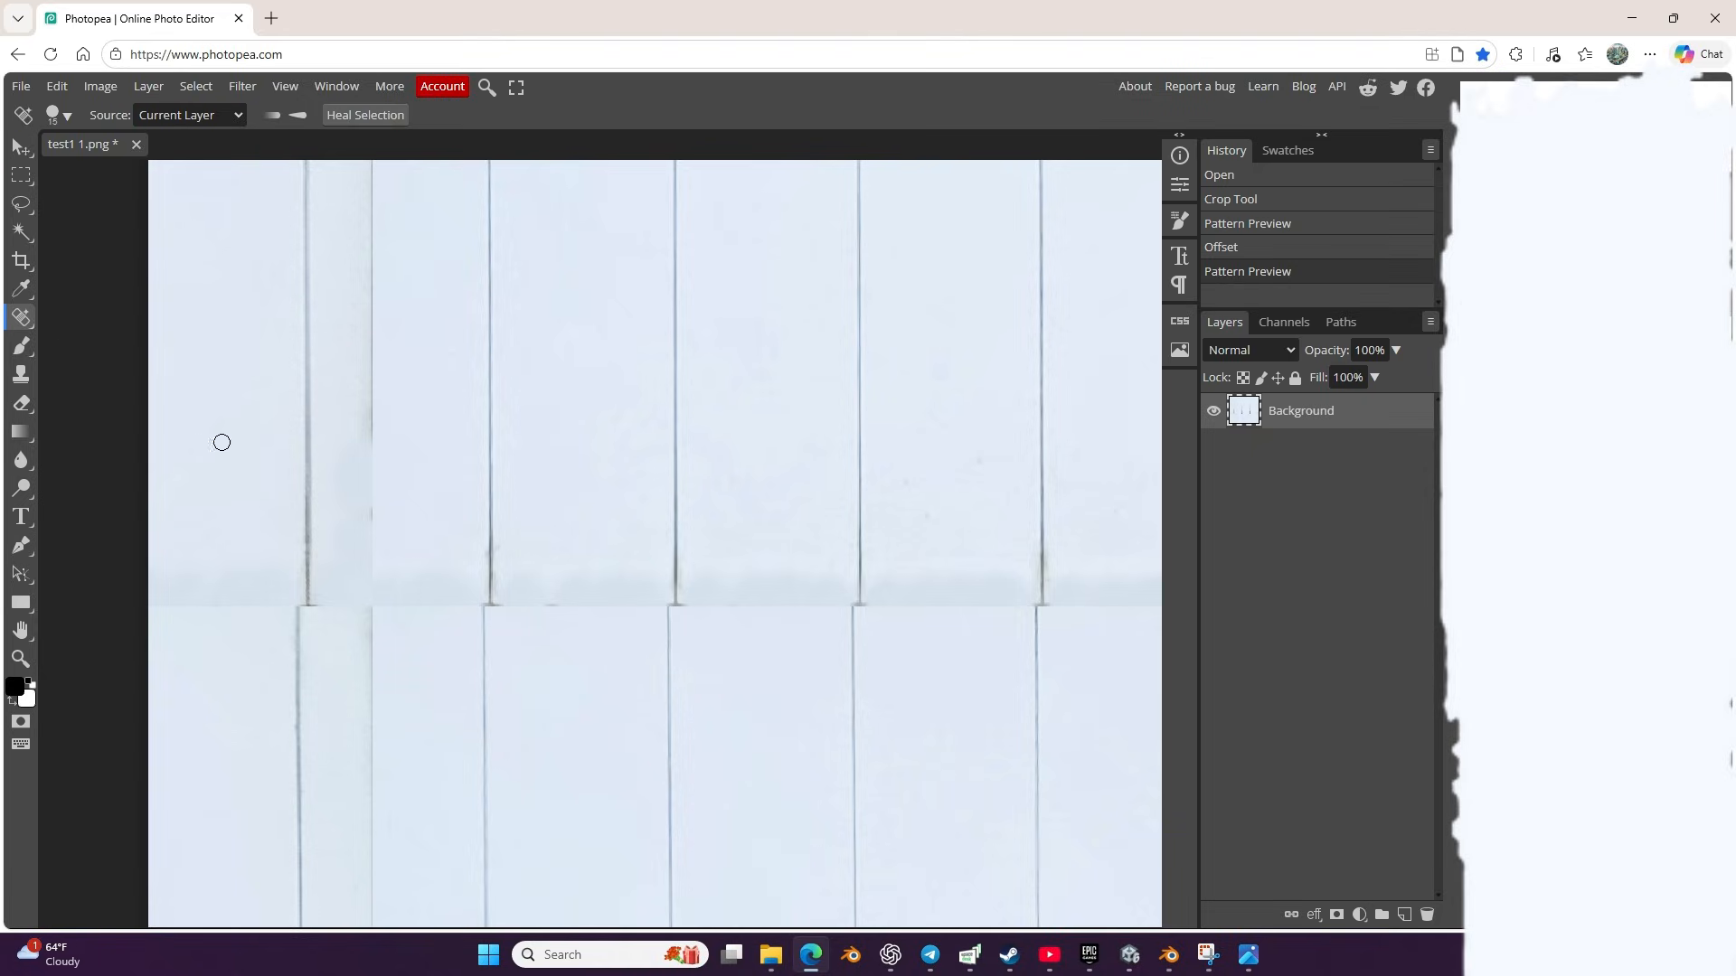
pyautogui.scroll(2, 355, 638)
pyautogui.moveTo(385, 587)
pyautogui.mouseDown()
pyautogui.moveTo(424, 585)
pyautogui.moveTo(512, 279)
pyautogui.moveTo(450, 279)
pyautogui.moveTo(500, 286)
pyautogui.moveTo(449, 531)
pyautogui.moveTo(360, 603)
pyautogui.moveTo(375, 696)
pyautogui.mouseUp()
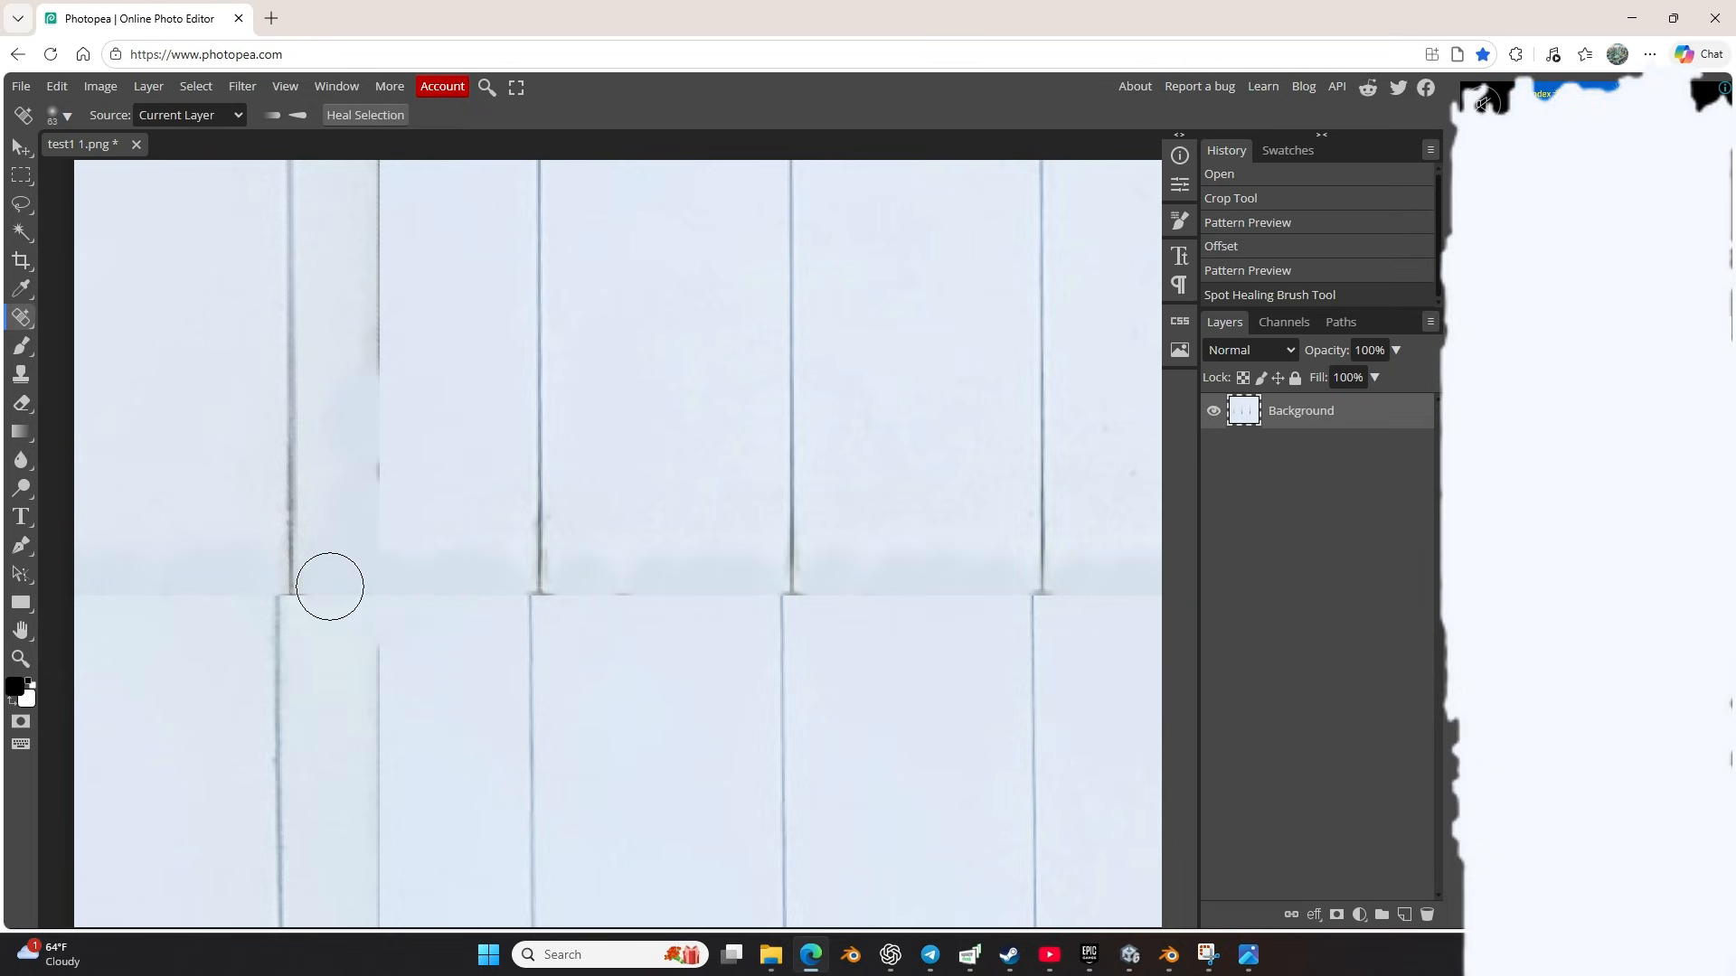
pyautogui.moveTo(333, 595); pyautogui.dragTo(469, 590)
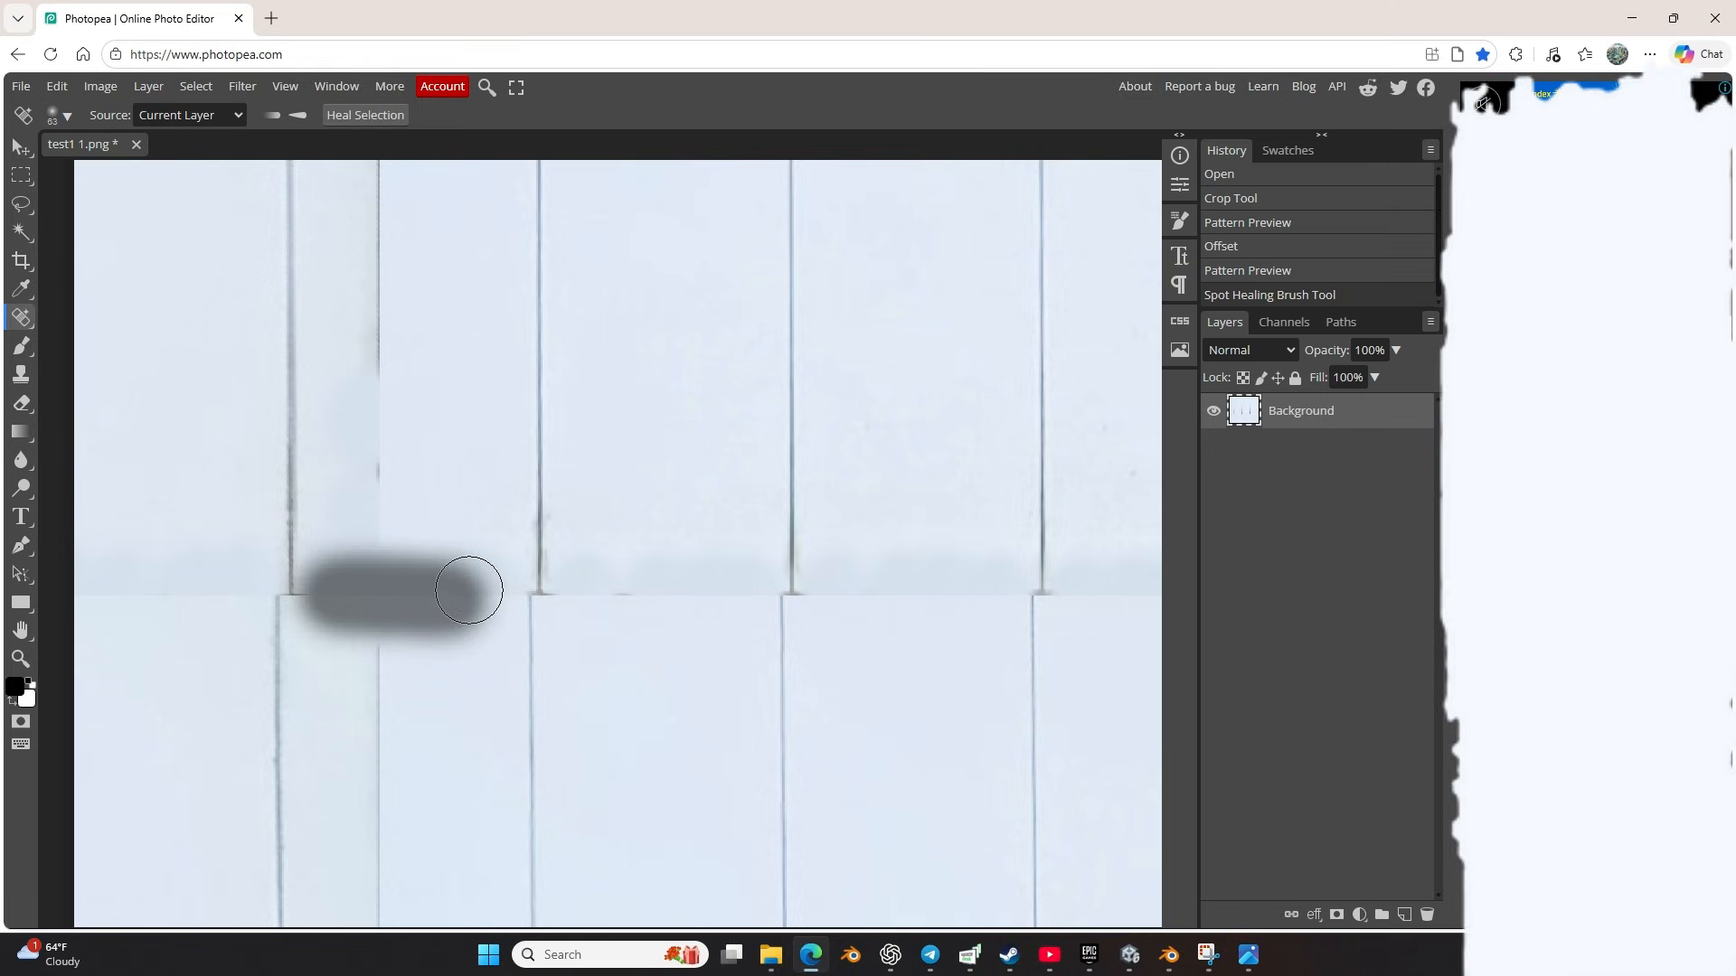
pyautogui.scroll(-3, 342, 686)
pyautogui.moveTo(362, 665); pyautogui.dragTo(357, 887)
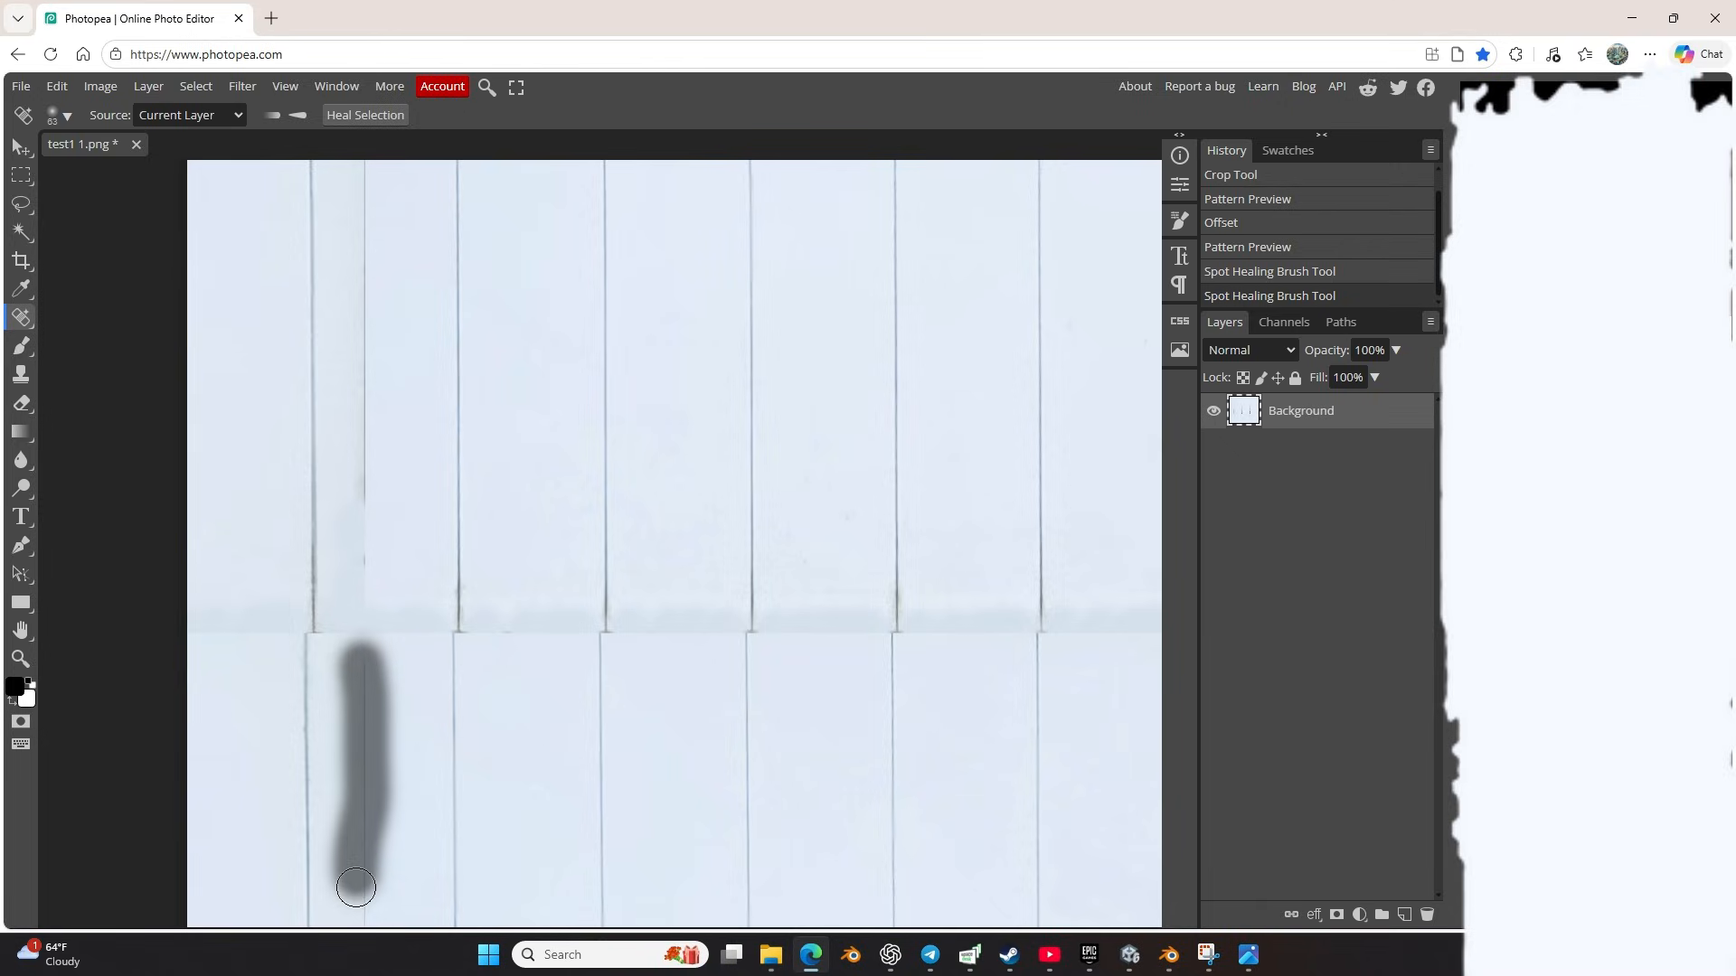
pyautogui.moveTo(356, 888); pyautogui.dragTo(357, 885)
pyautogui.moveTo(365, 622)
pyautogui.mouseDown()
pyautogui.moveTo(409, 613)
pyautogui.moveTo(424, 627)
pyautogui.moveTo(360, 588)
pyautogui.moveTo(365, 633)
pyautogui.mouseUp()
# Step: With an enlarged Clone Stamp, sample clean slat texture and paint over the crossing of the two seams
pyautogui.scroll(3, 360, 647)
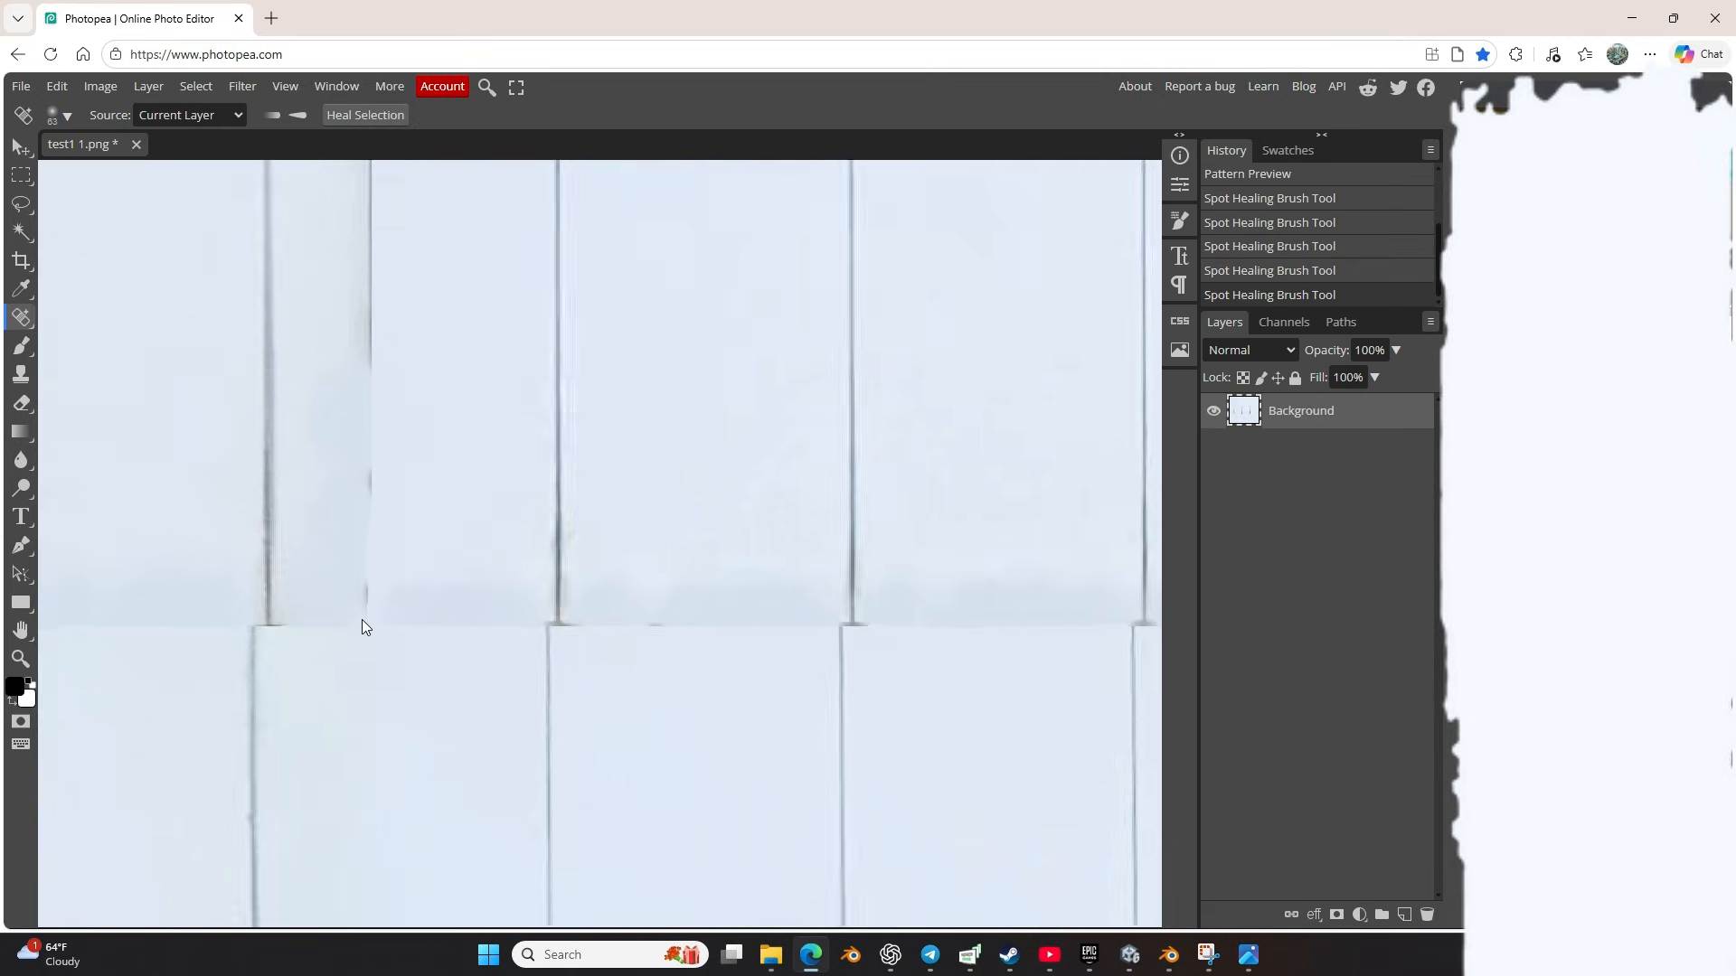
pyautogui.scroll(5, 365, 610)
pyautogui.scroll(-4, 365, 610)
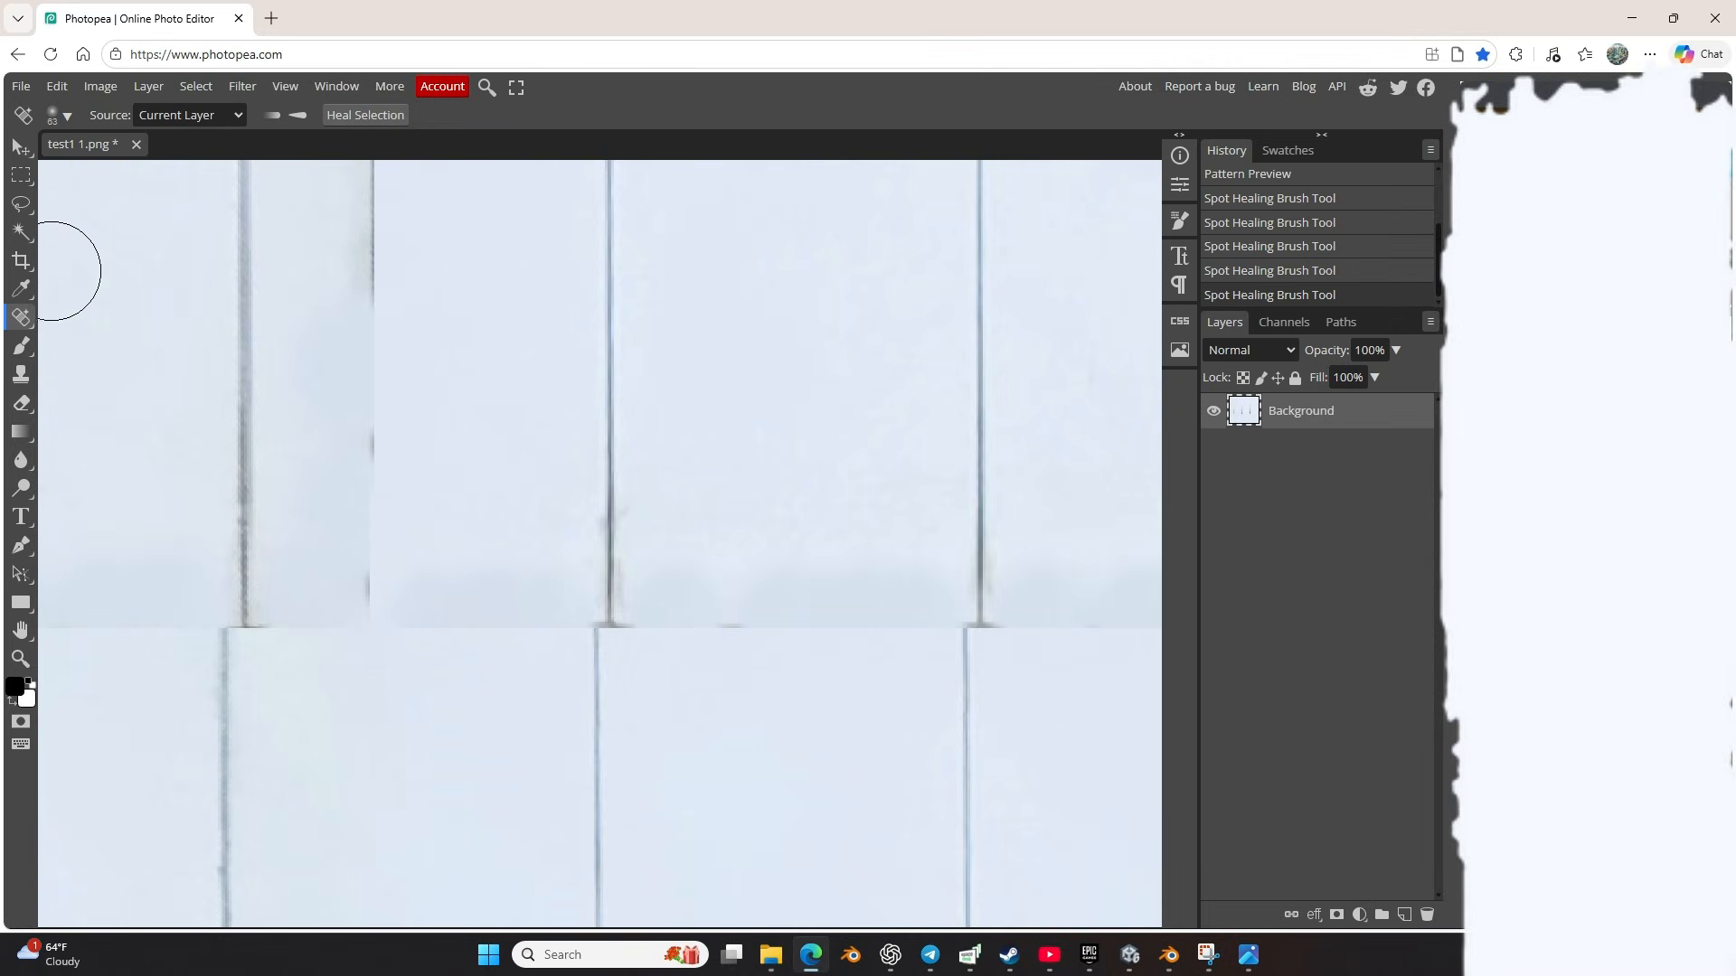
pyautogui.click(22, 375)
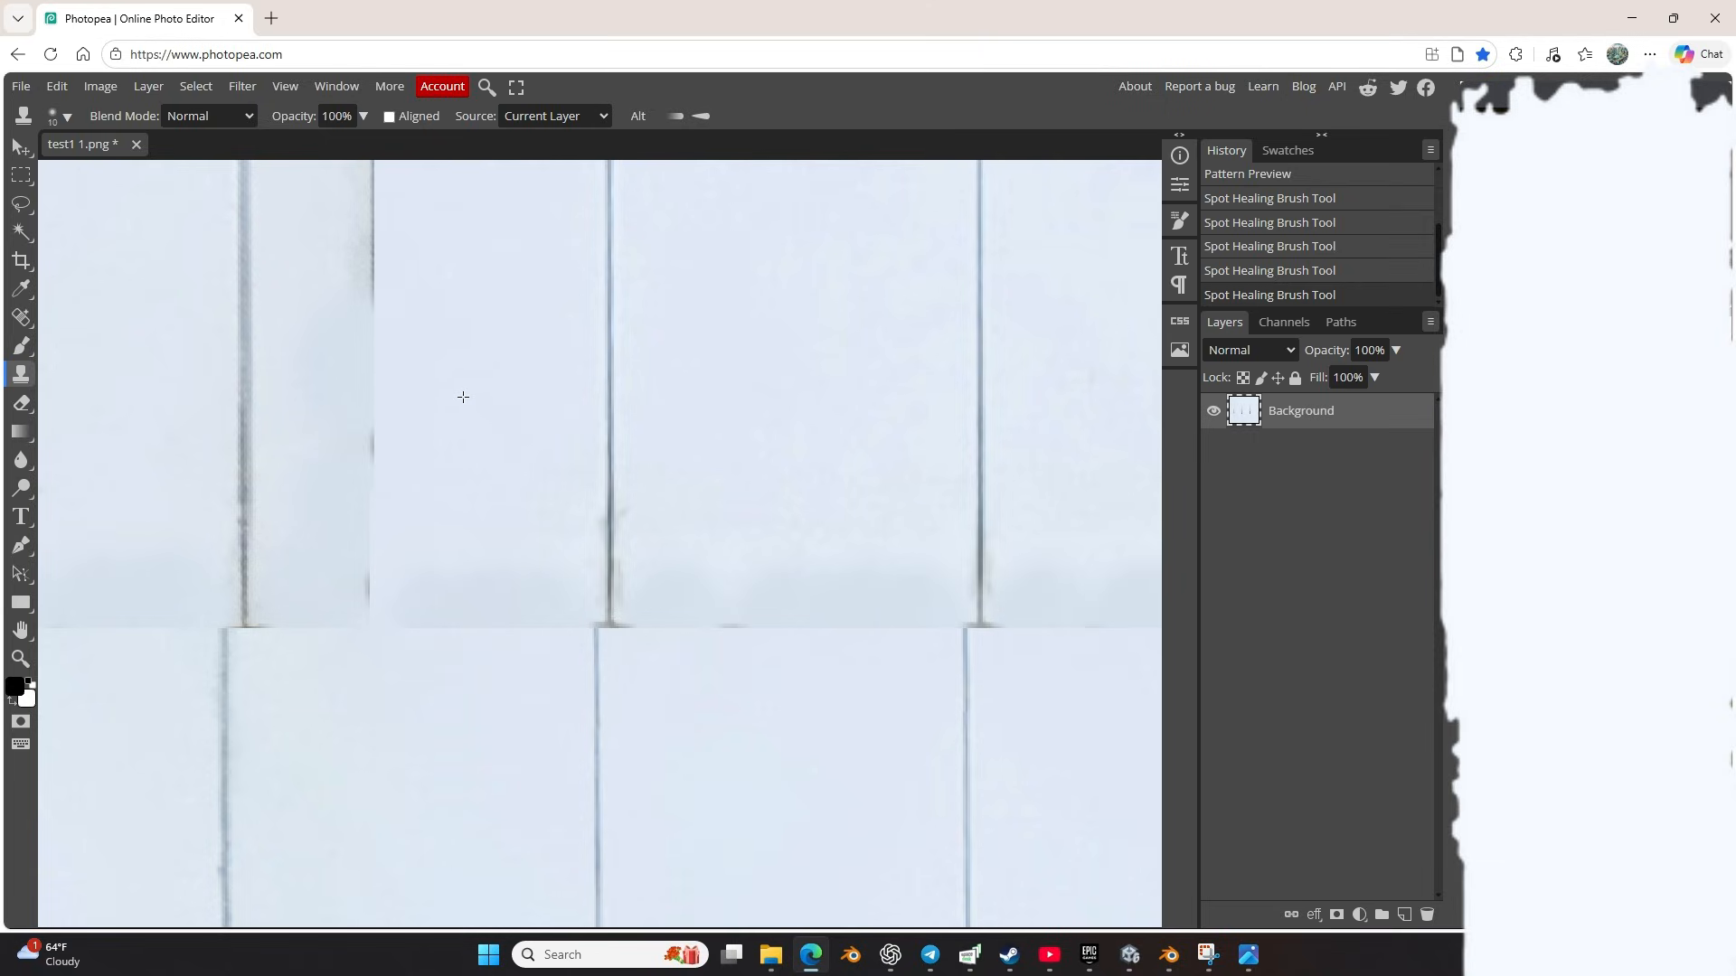
pyautogui.moveTo(456, 398); pyautogui.dragTo(477, 395)
pyautogui.keyDown('alt'); pyautogui.click(461, 356); pyautogui.keyUp('alt')
pyautogui.moveTo(465, 601); pyautogui.dragTo(425, 599)
pyautogui.click(398, 598)
pyautogui.click(369, 580)
pyautogui.click(353, 597)
pyautogui.click(369, 612)
# Step: Clone clean texture up the vertical seam to the image's upper edge and over the shadow band beside the first slat lines
pyautogui.keyDown('alt'); pyautogui.click(350, 619); pyautogui.keyUp('alt')
pyautogui.click(259, 611)
pyautogui.moveTo(356, 538); pyautogui.dragTo(371, 430)
pyautogui.moveTo(523, 610); pyautogui.dragTo(443, 619)
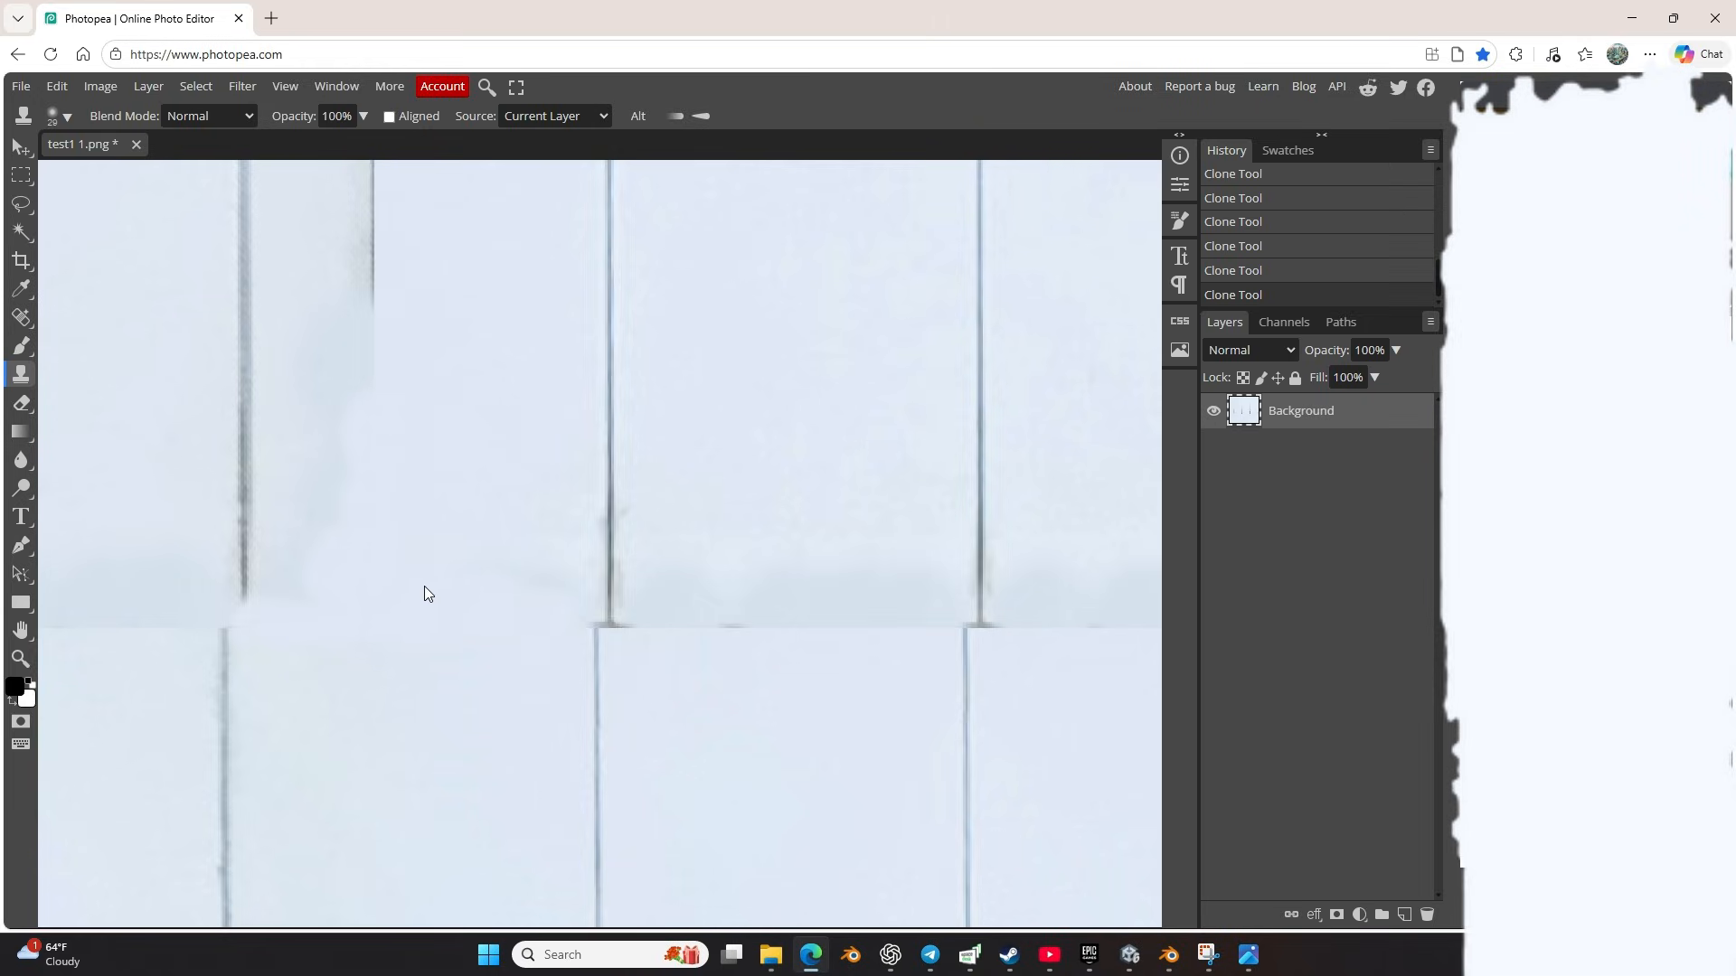
pyautogui.scroll(-2, 423, 593)
pyautogui.scroll(4, 418, 579)
pyautogui.moveTo(395, 504); pyautogui.dragTo(382, 828)
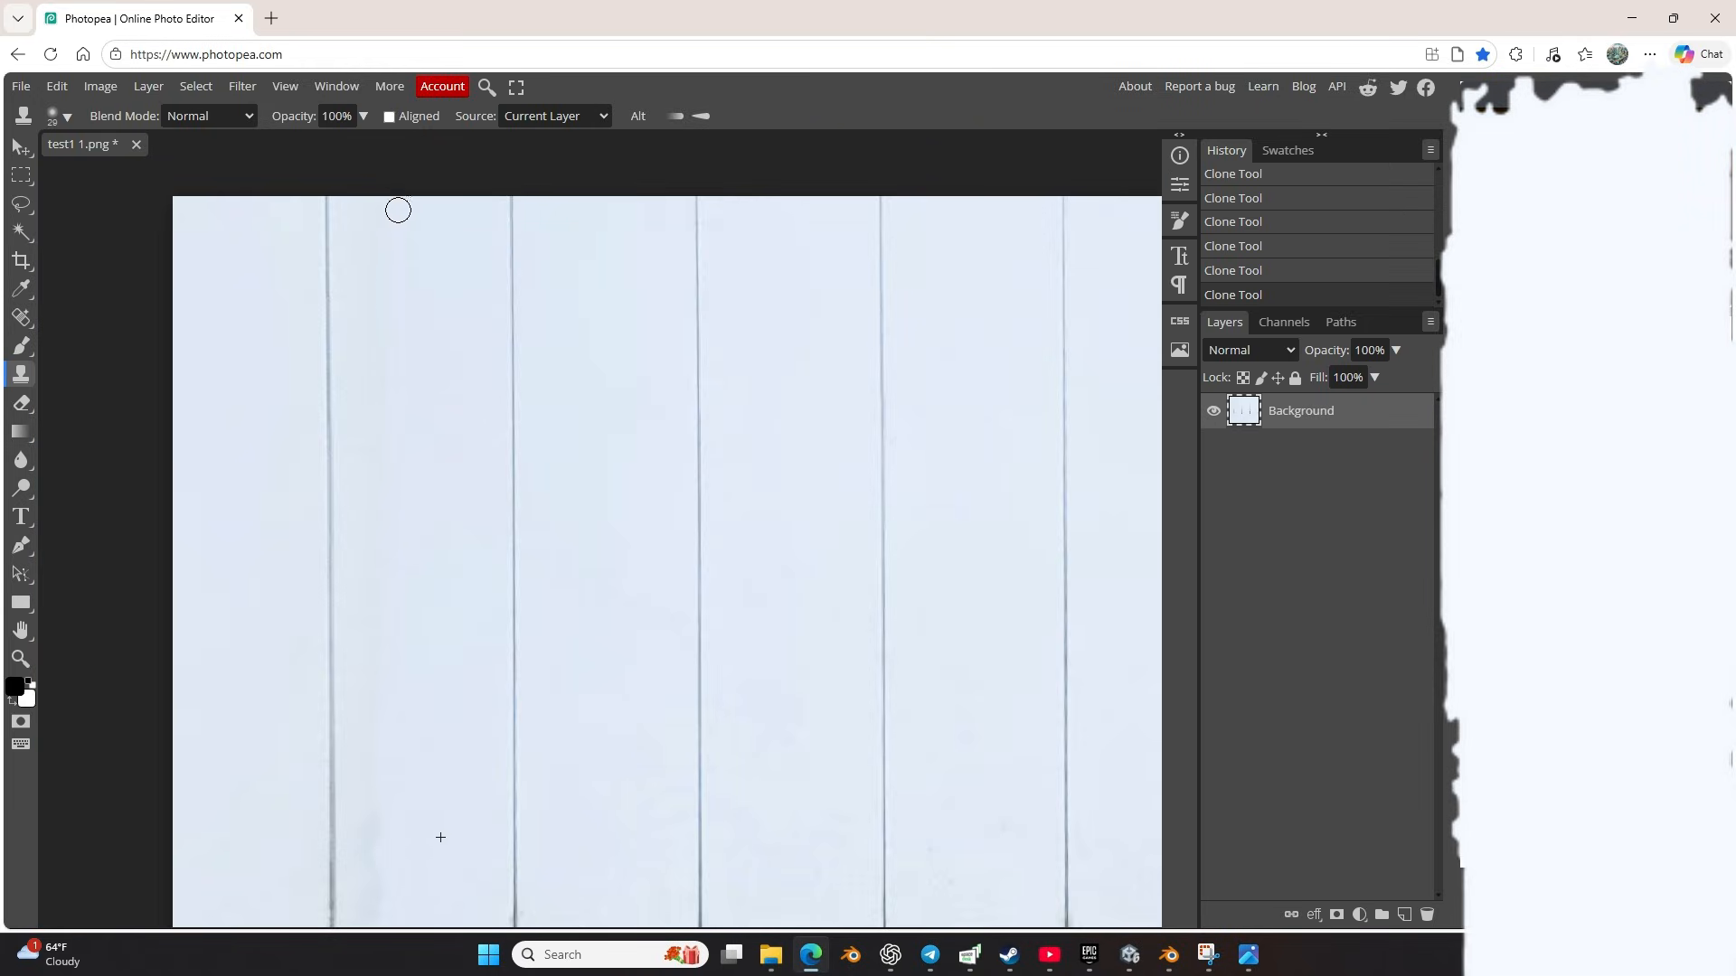
# Step: Clone clean slat texture over the shadow band above the horizontal seam, slat by slat toward the image's right edge
pyautogui.scroll(-3, 368, 380)
pyautogui.scroll(7, 359, 769)
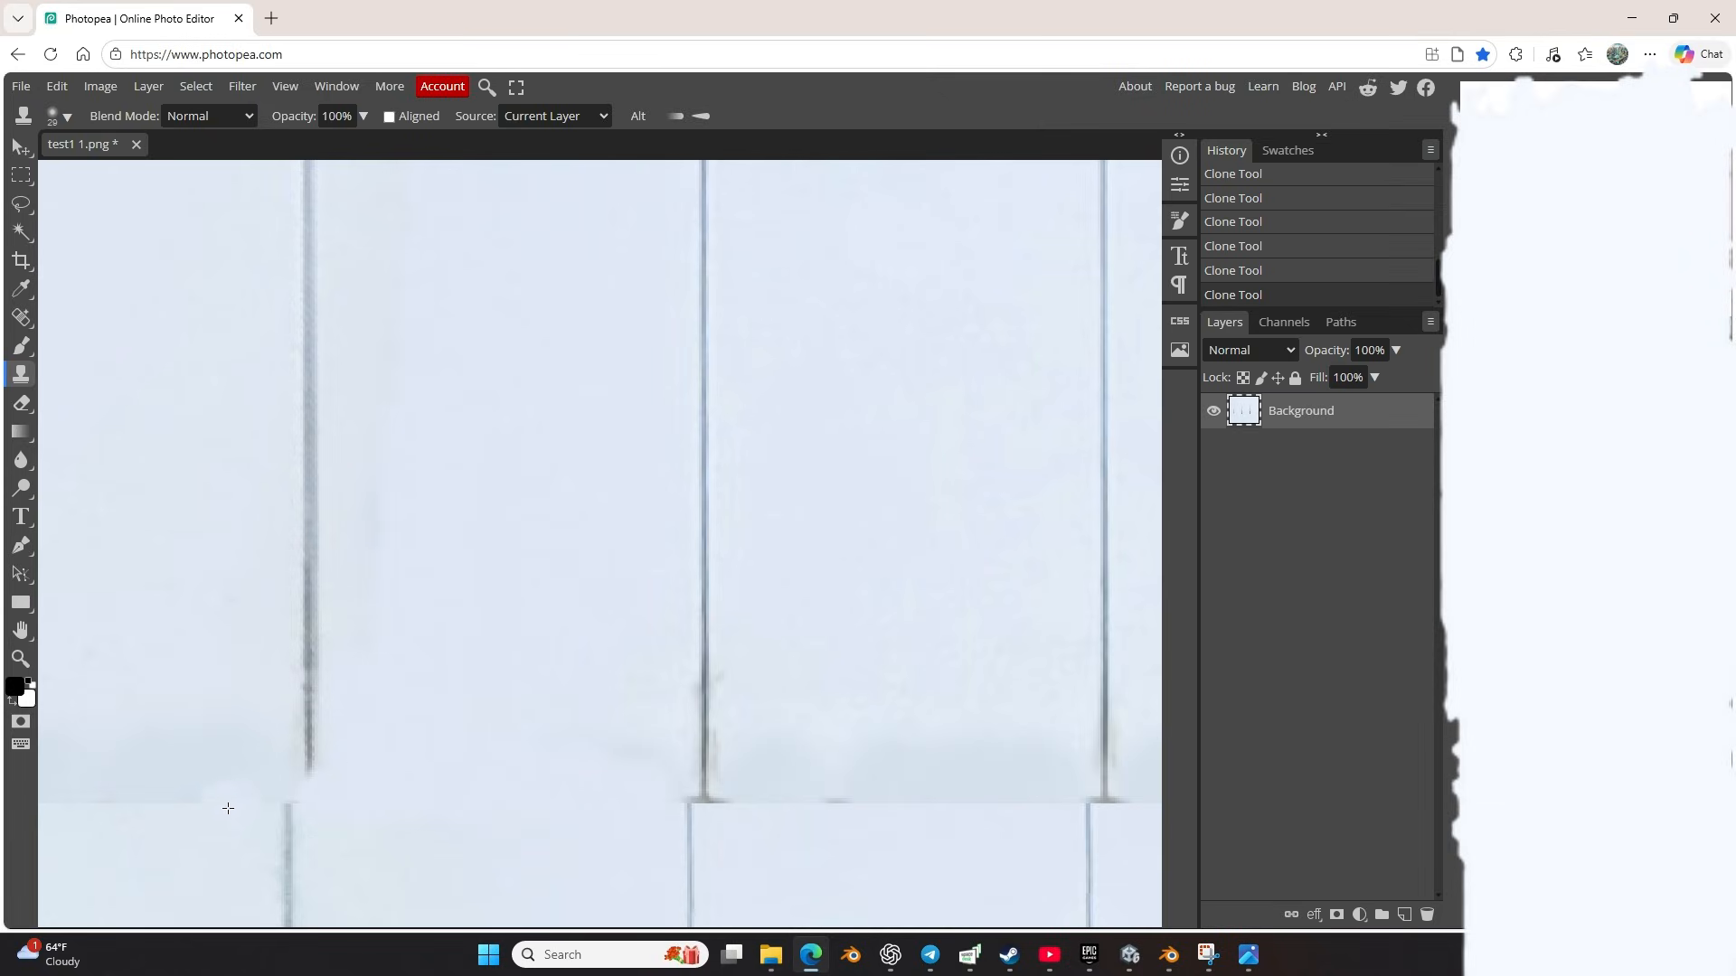
pyautogui.scroll(-3, 228, 808)
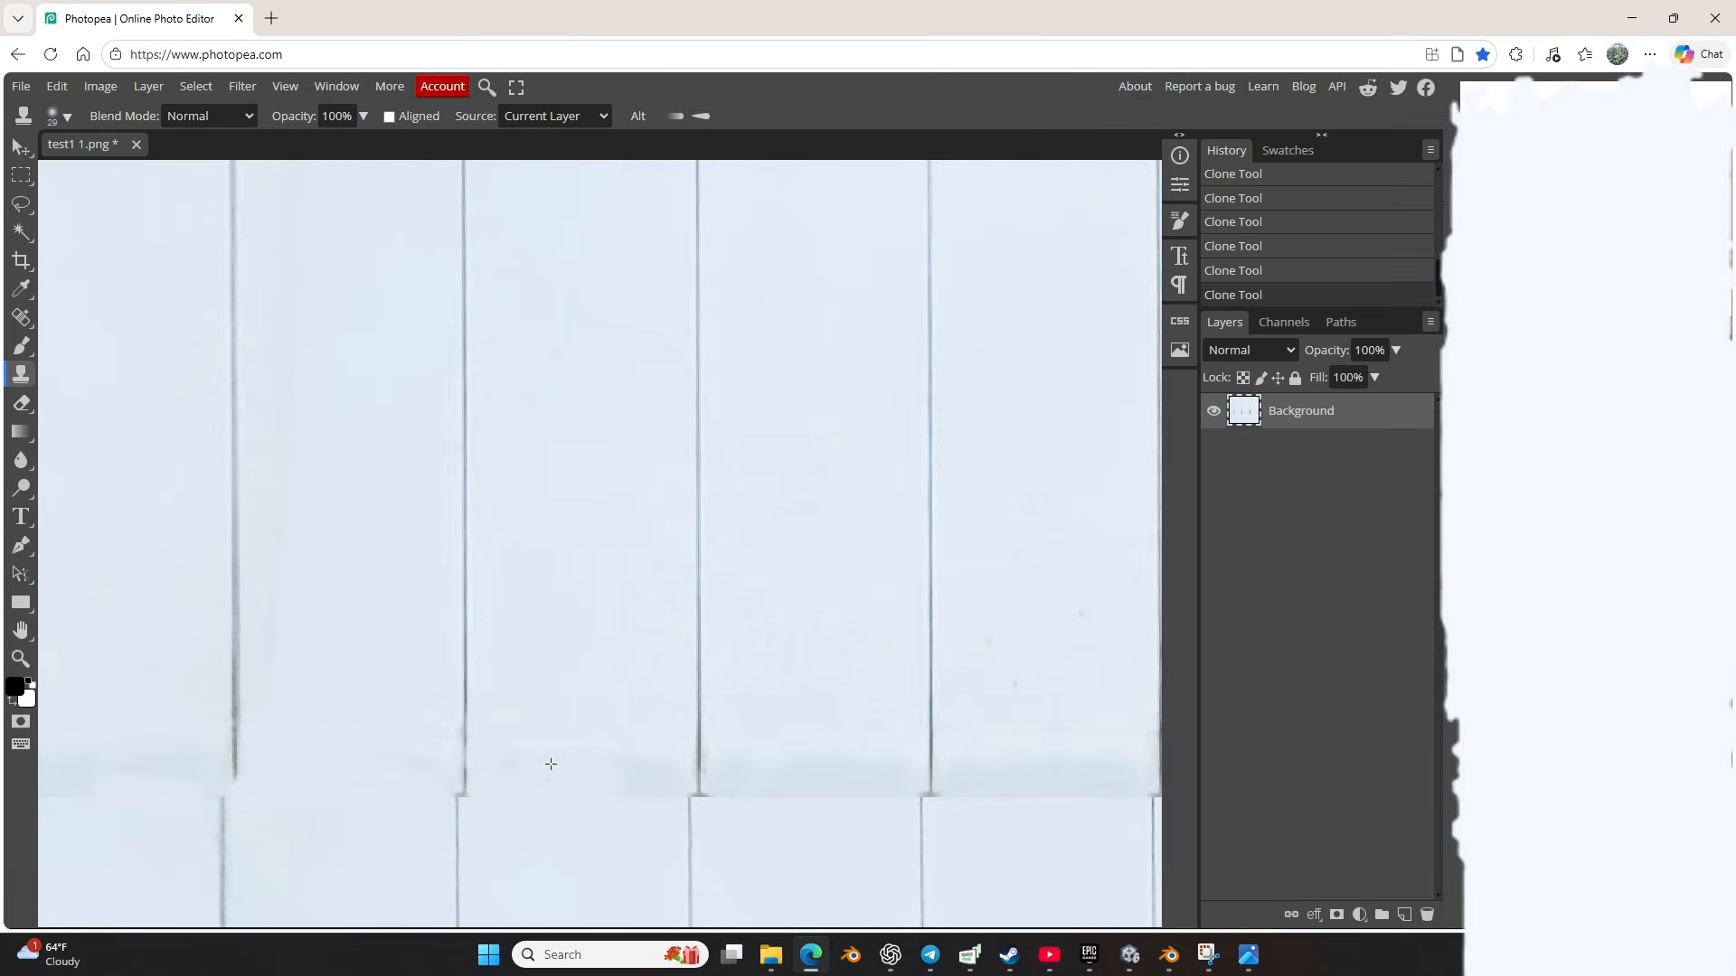
pyautogui.scroll(3, 499, 789)
pyautogui.scroll(-3, 588, 706)
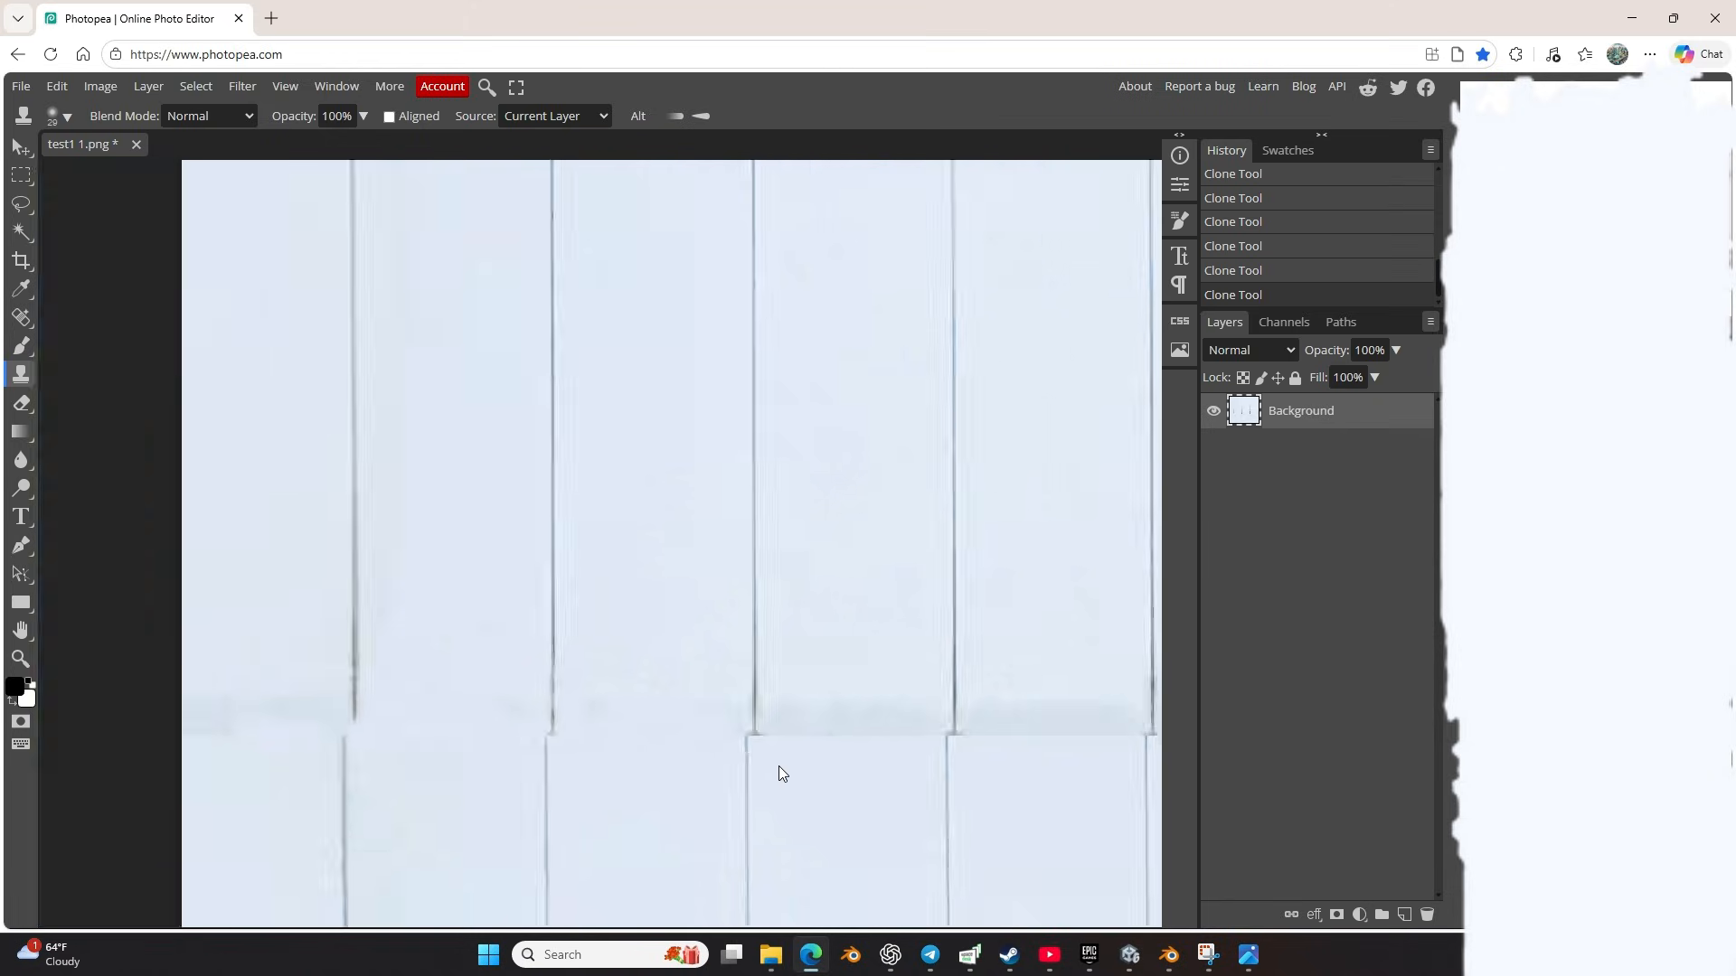
pyautogui.scroll(2, 768, 723)
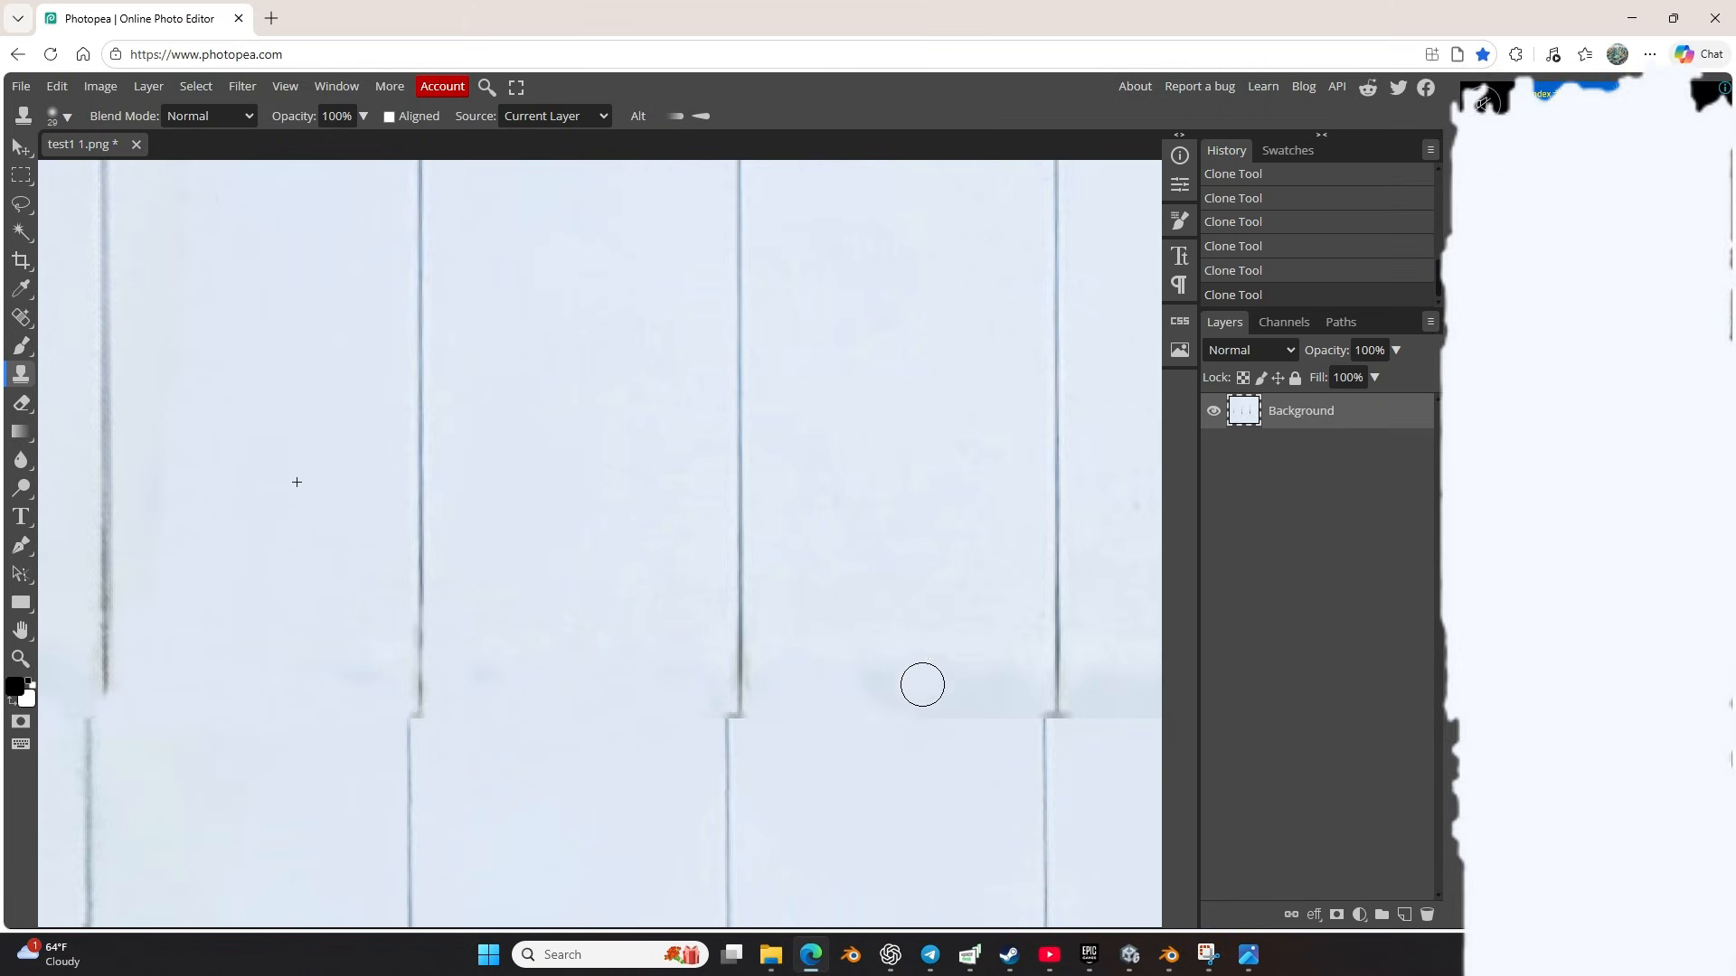
pyautogui.scroll(-1, 995, 692)
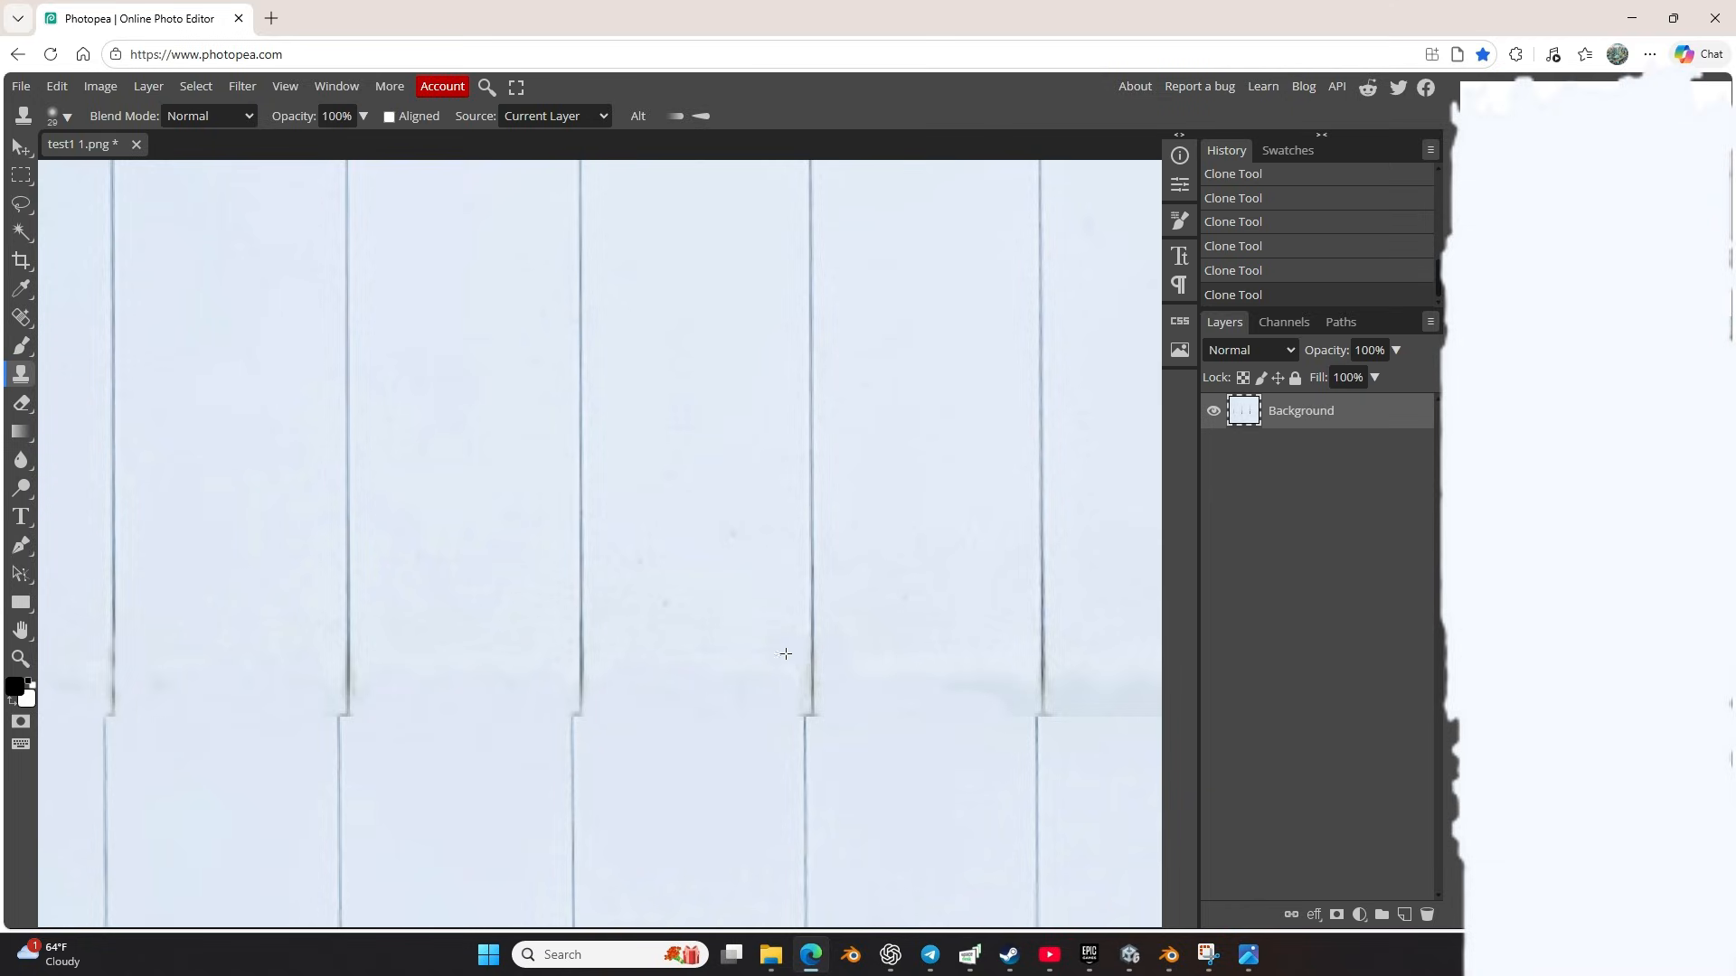
pyautogui.hscroll(2, 962, 687)
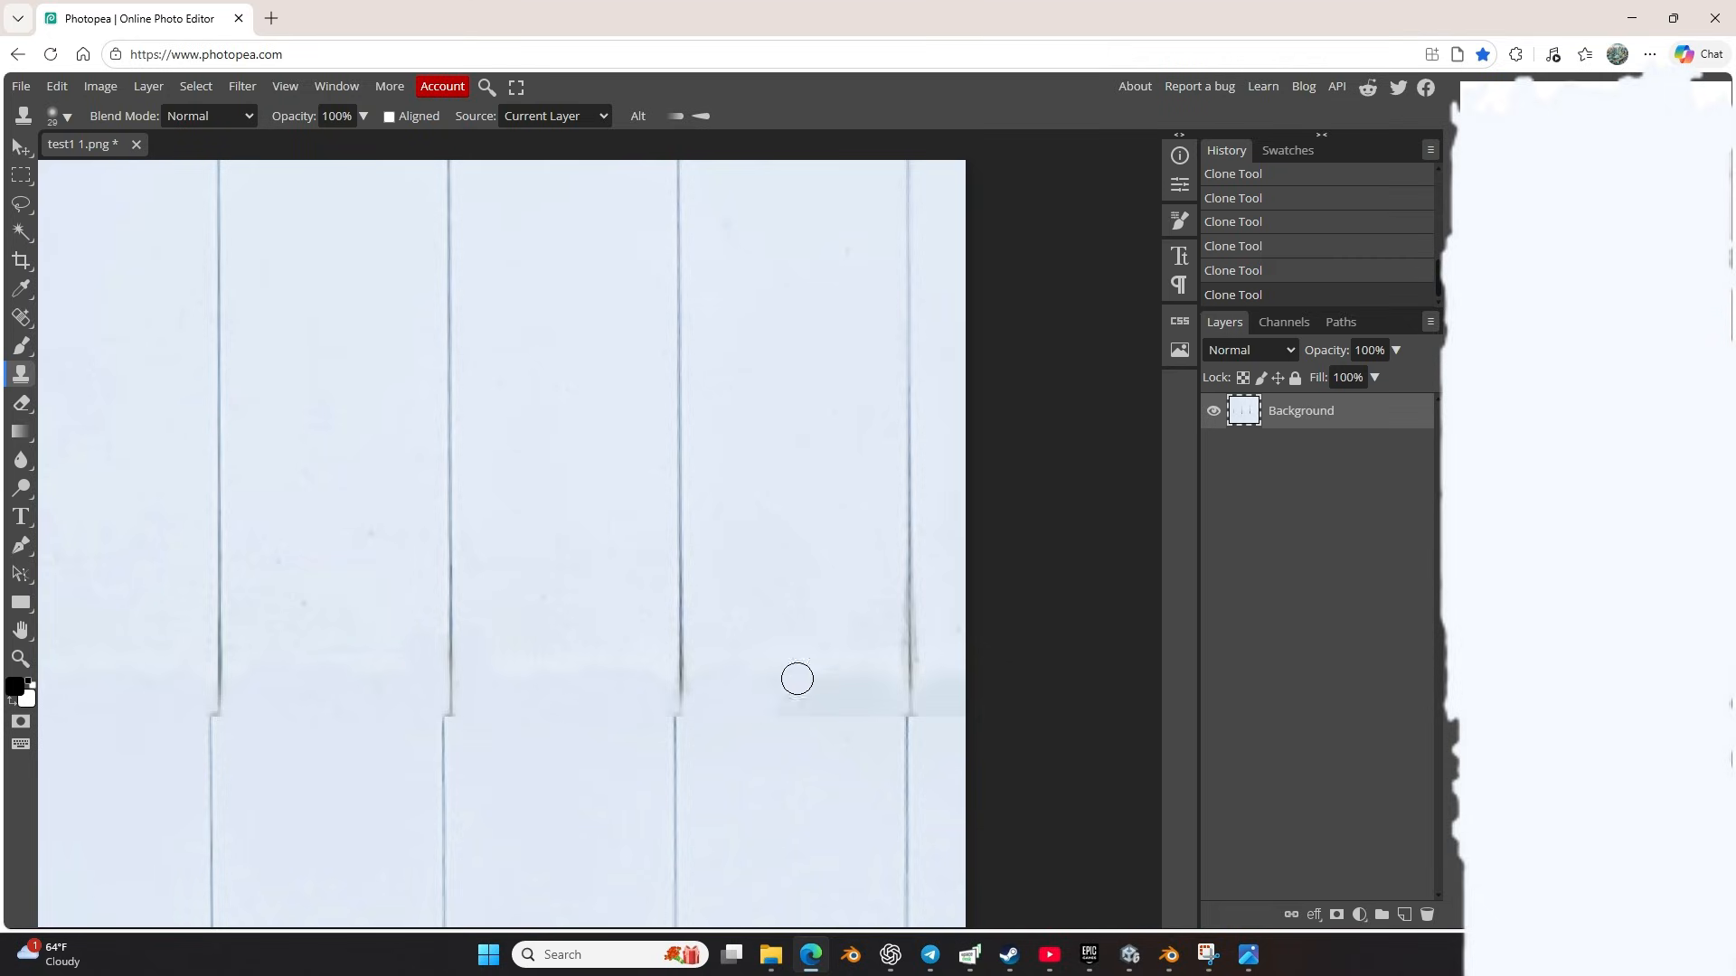
# Step: With a smaller Clone Stamp sampled from a dark slat line, bridge the leftmost broken lines across the horizontal seam
pyautogui.scroll(-5, 504, 678)
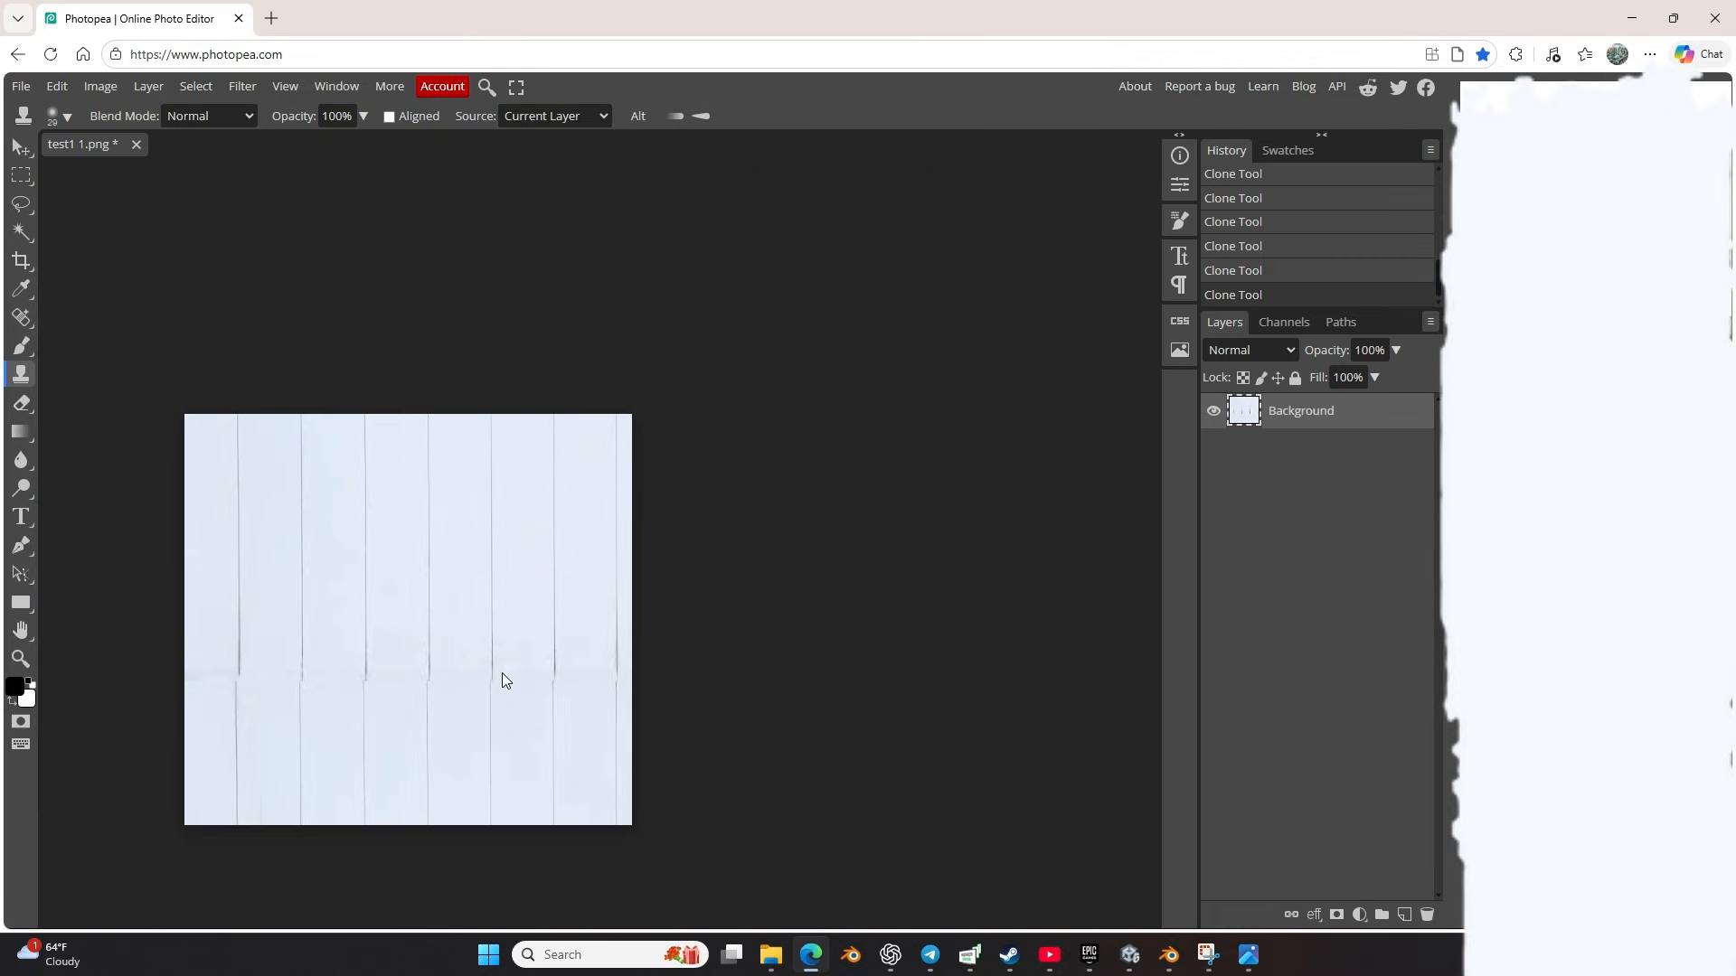
pyautogui.scroll(3, 295, 696)
pyautogui.scroll(3, 159, 647)
pyautogui.scroll(-3, 236, 639)
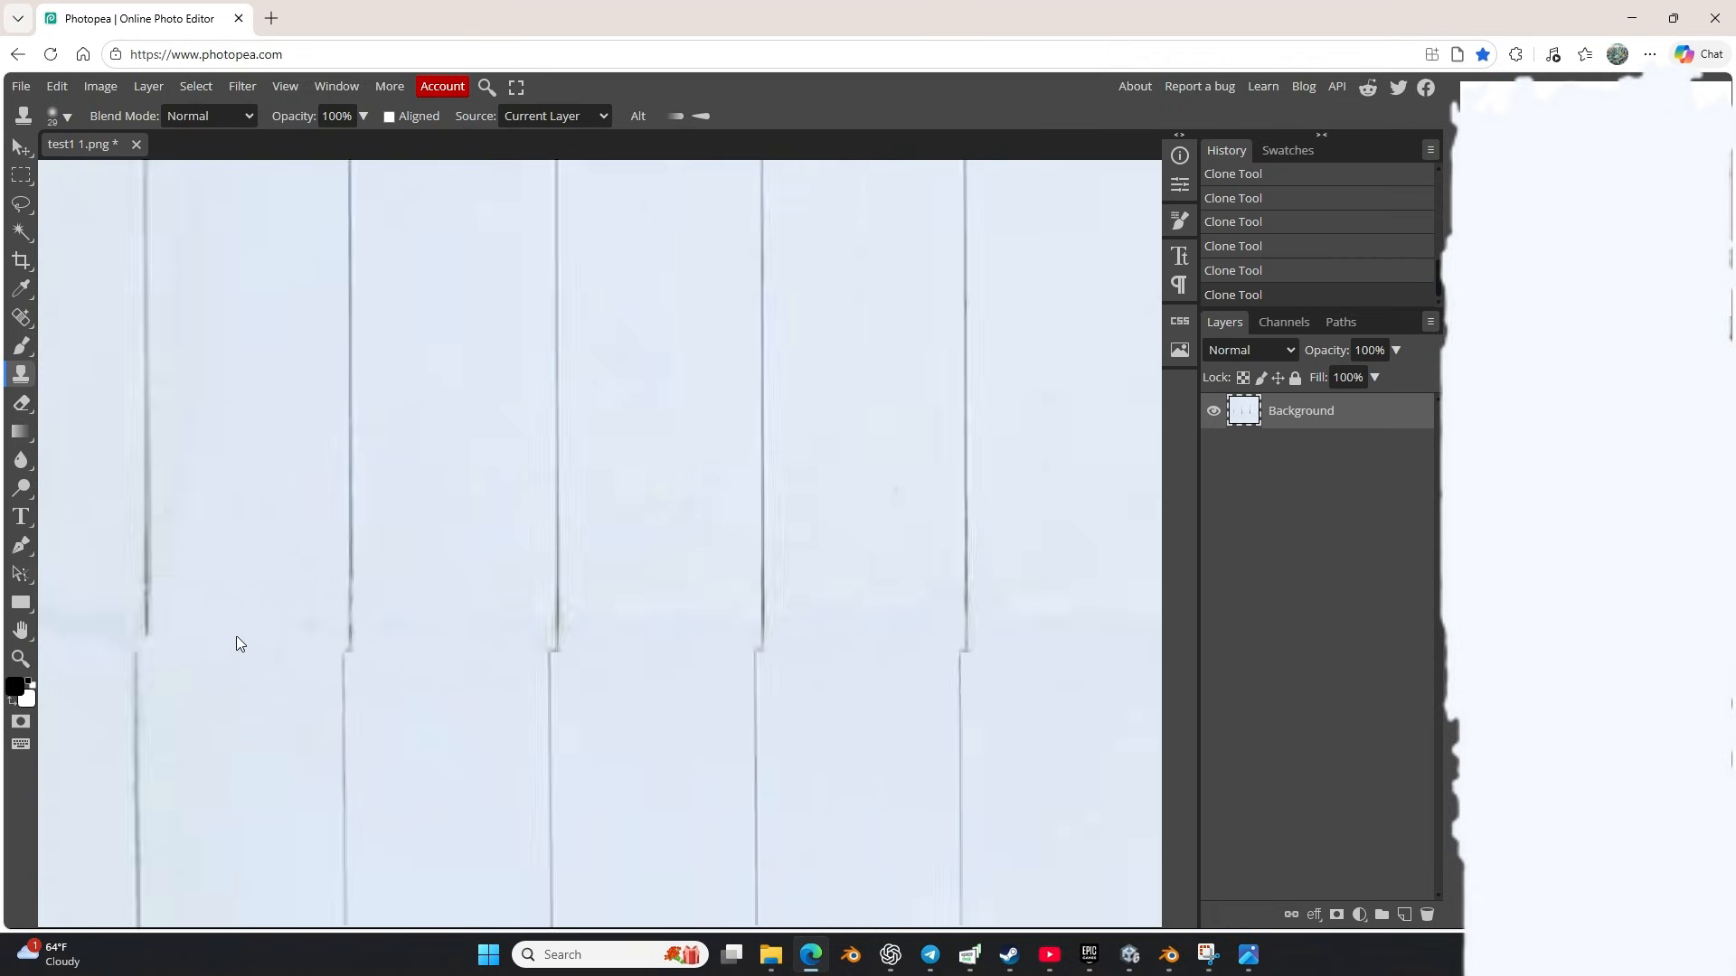
pyautogui.scroll(3, 236, 639)
pyautogui.moveTo(650, 533); pyautogui.dragTo(633, 535)
pyautogui.keyDown('alt'); pyautogui.click(561, 551); pyautogui.keyUp('alt')
pyautogui.click(556, 603)
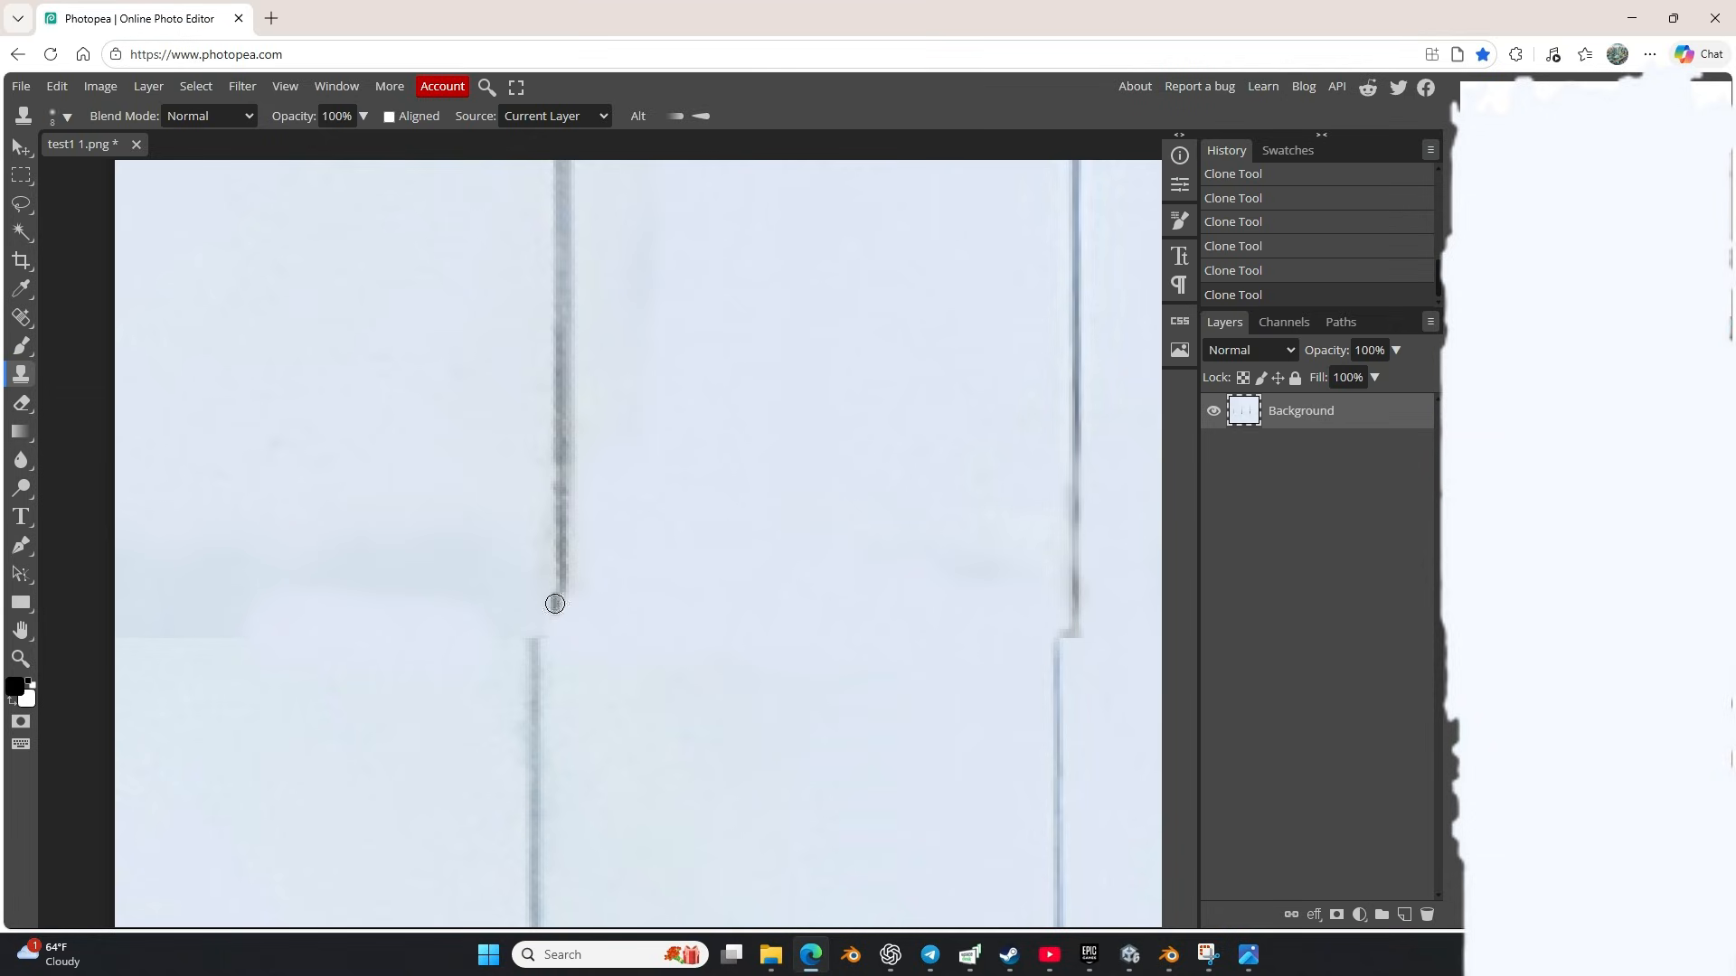
pyautogui.click(542, 625)
pyautogui.click(551, 617)
pyautogui.click(1067, 646)
pyautogui.scroll(-3, 798, 647)
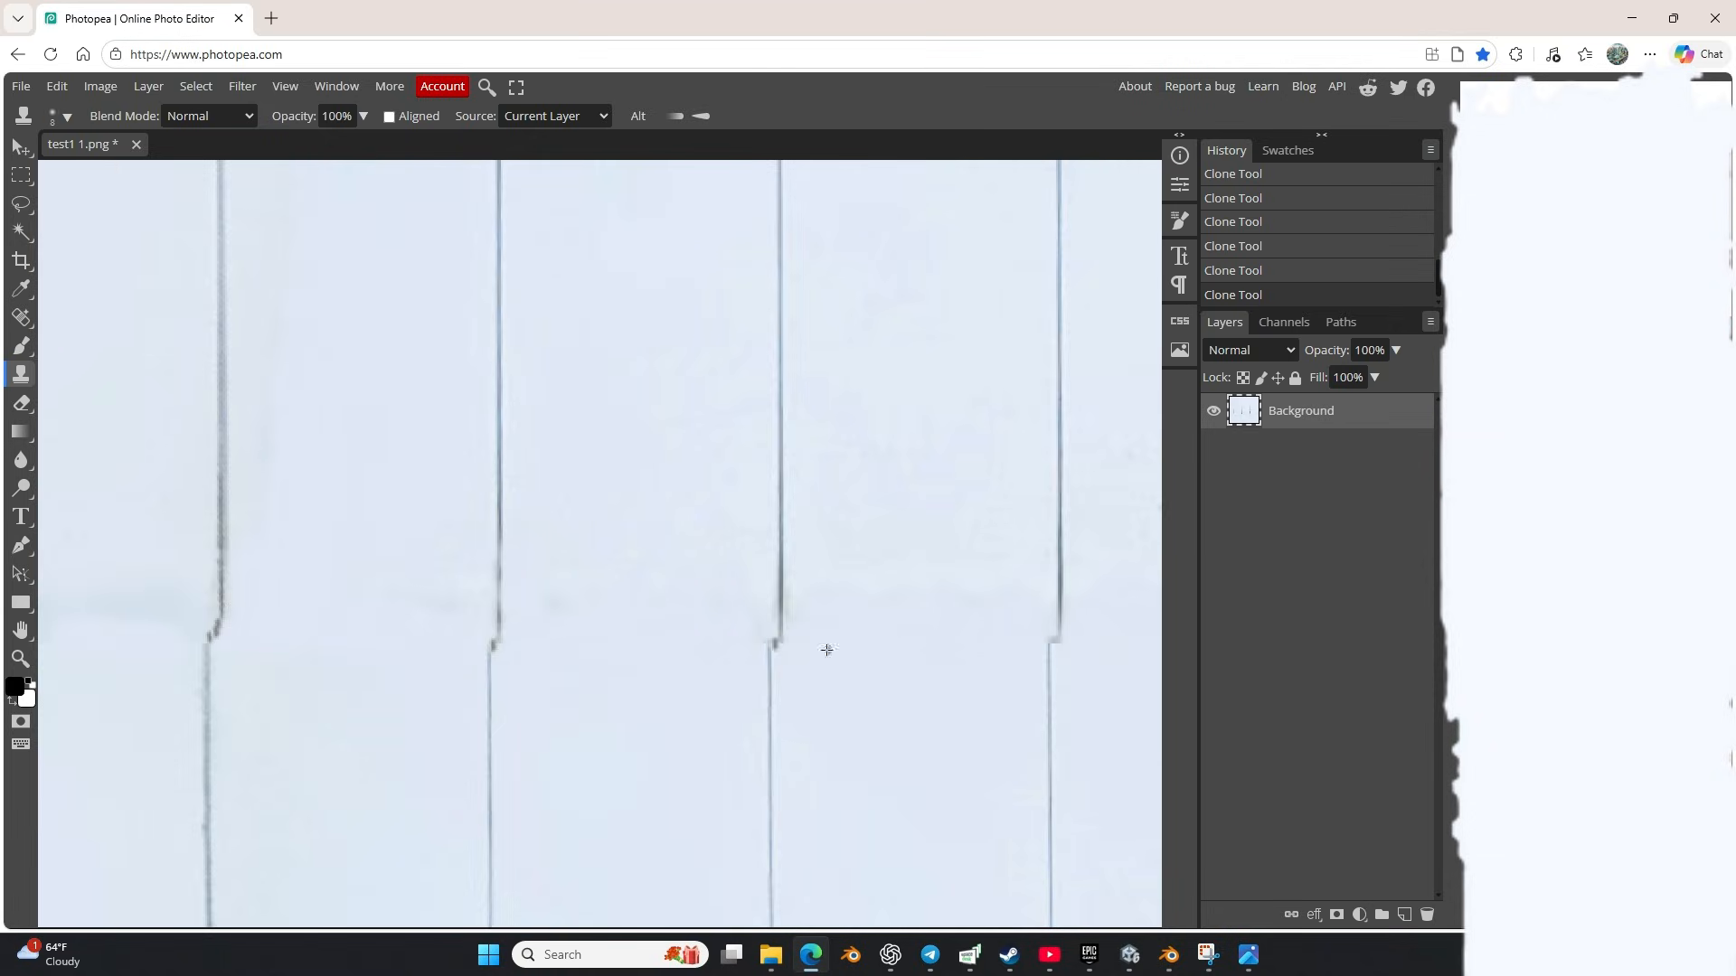
# Step: Bridge the remaining broken slat lines toward the image's right edge with the same line sample
pyautogui.hscroll(2, 873, 633)
pyautogui.click(892, 627)
pyautogui.click(889, 643)
pyautogui.scroll(-6, 657, 648)
pyautogui.hscroll(4, 649, 649)
pyautogui.hscroll(-6, 649, 648)
# Step: Spot-heal the leftover band marks between the slat lines along the horizontal seam, including the patch at the left edge
pyautogui.scroll(5, 624, 642)
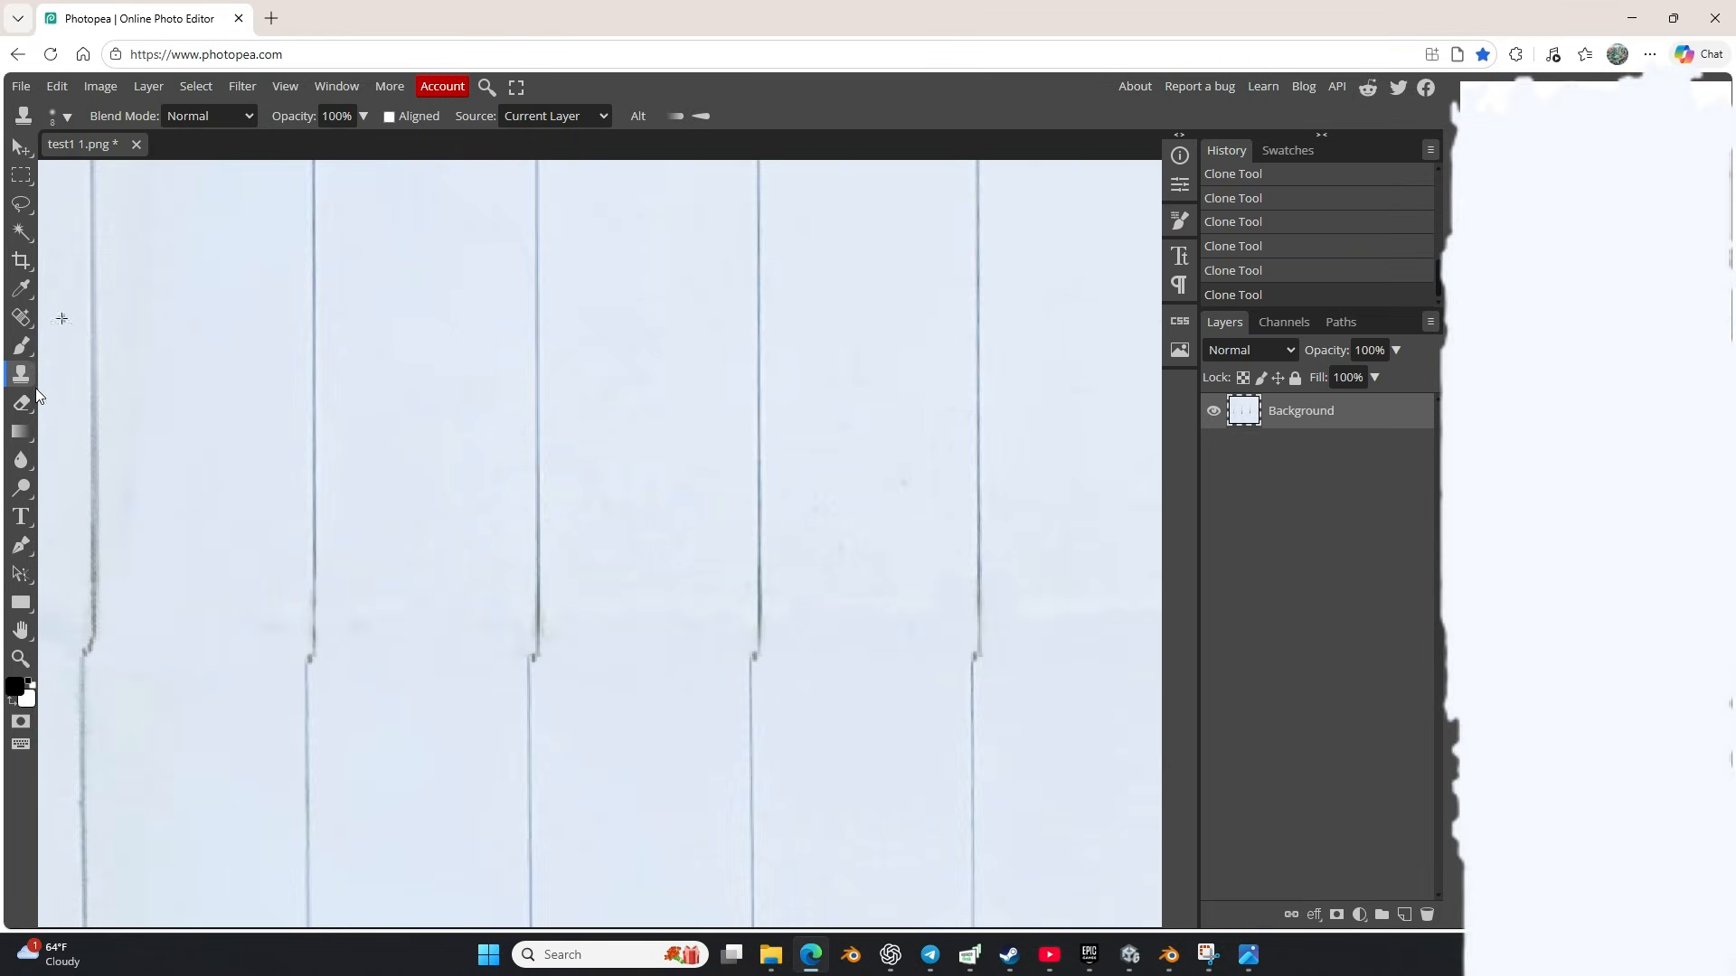
pyautogui.click(21, 317)
pyautogui.moveTo(633, 593); pyautogui.dragTo(701, 600)
pyautogui.moveTo(371, 620); pyautogui.dragTo(408, 571)
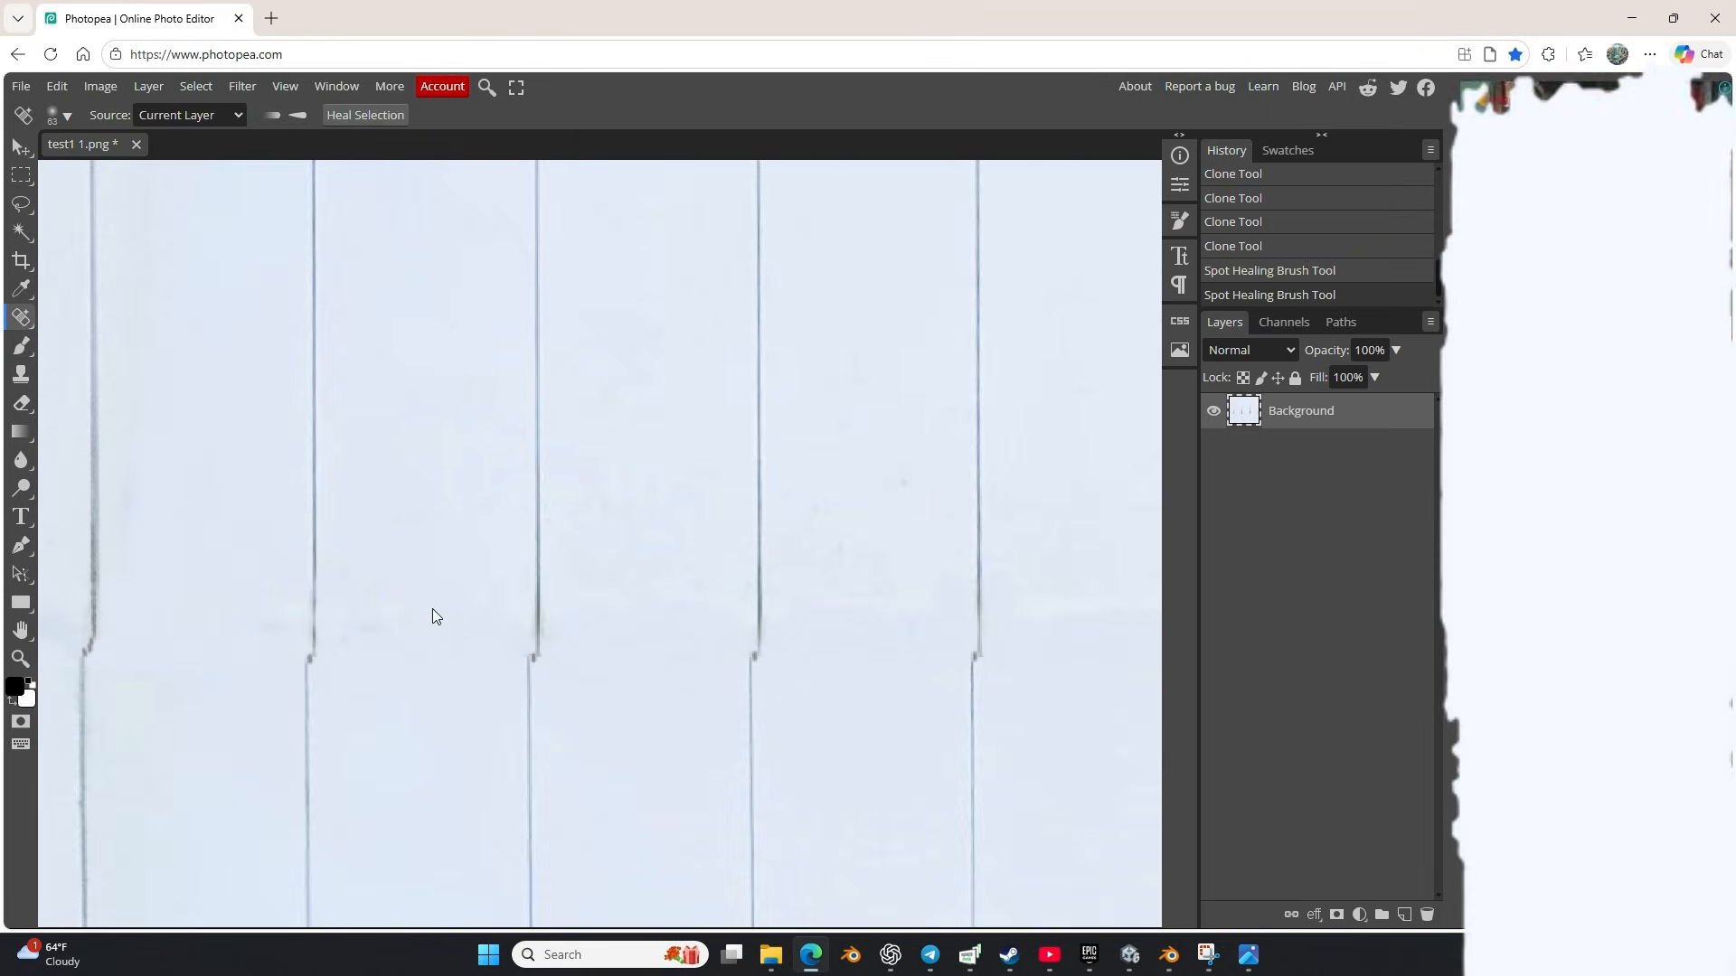
pyautogui.scroll(-5, 435, 615)
pyautogui.moveTo(664, 606); pyautogui.dragTo(805, 601)
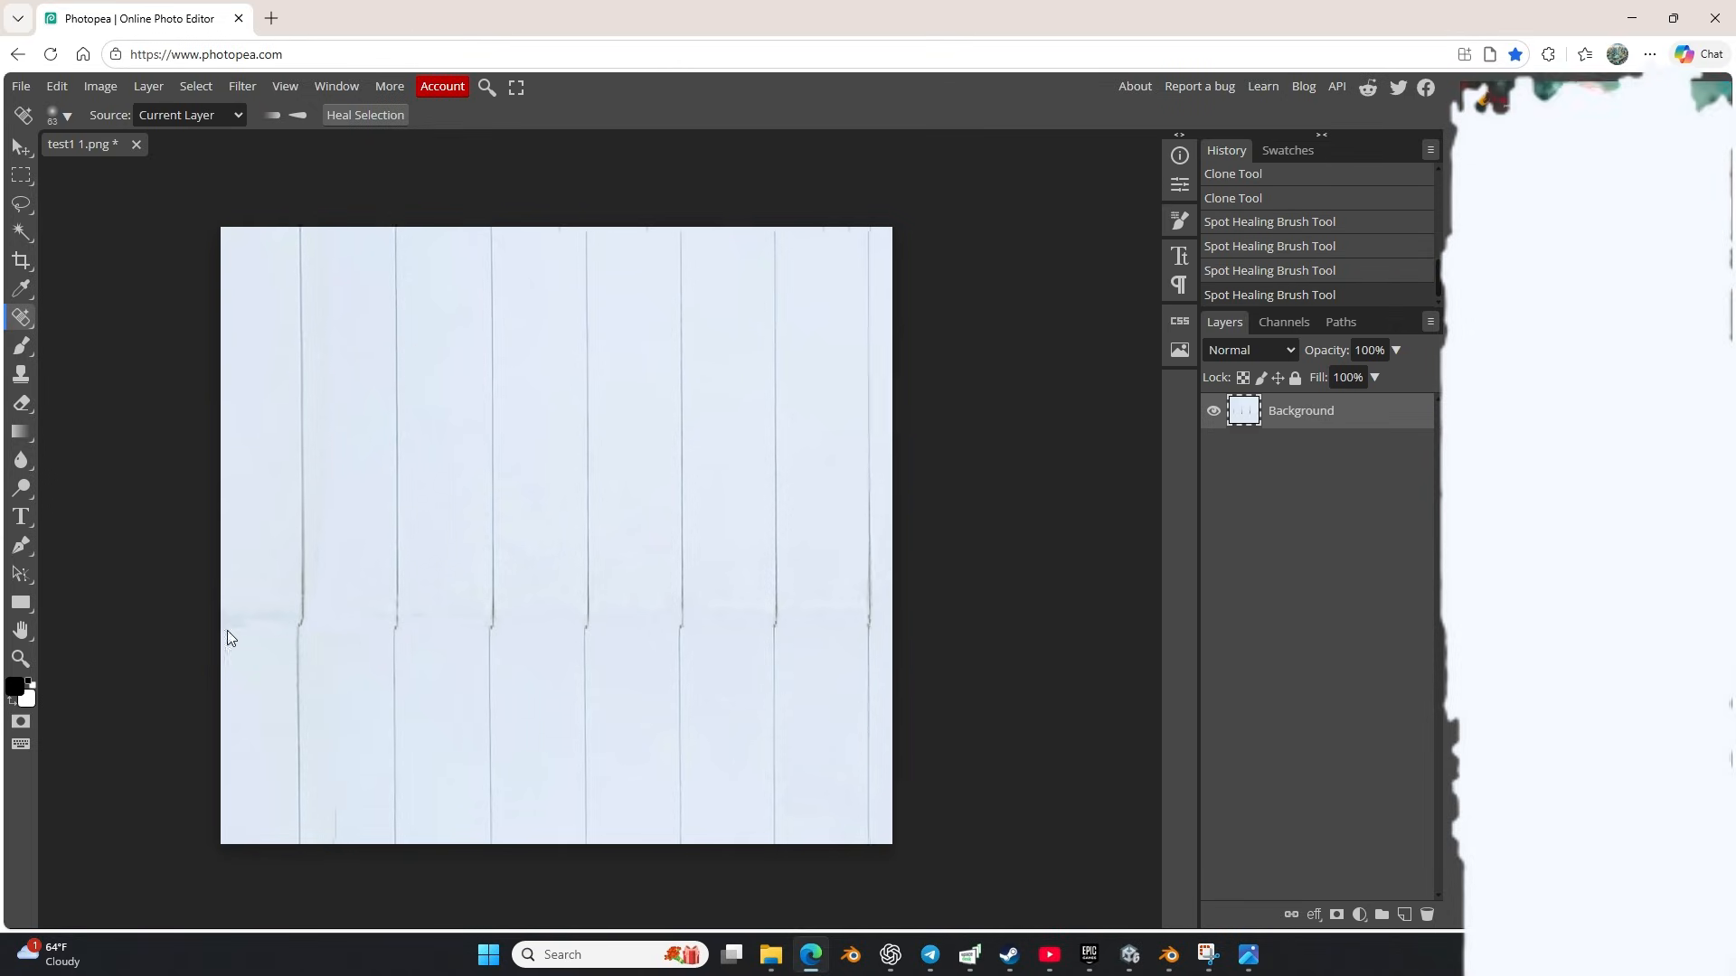
pyautogui.scroll(5, 228, 631)
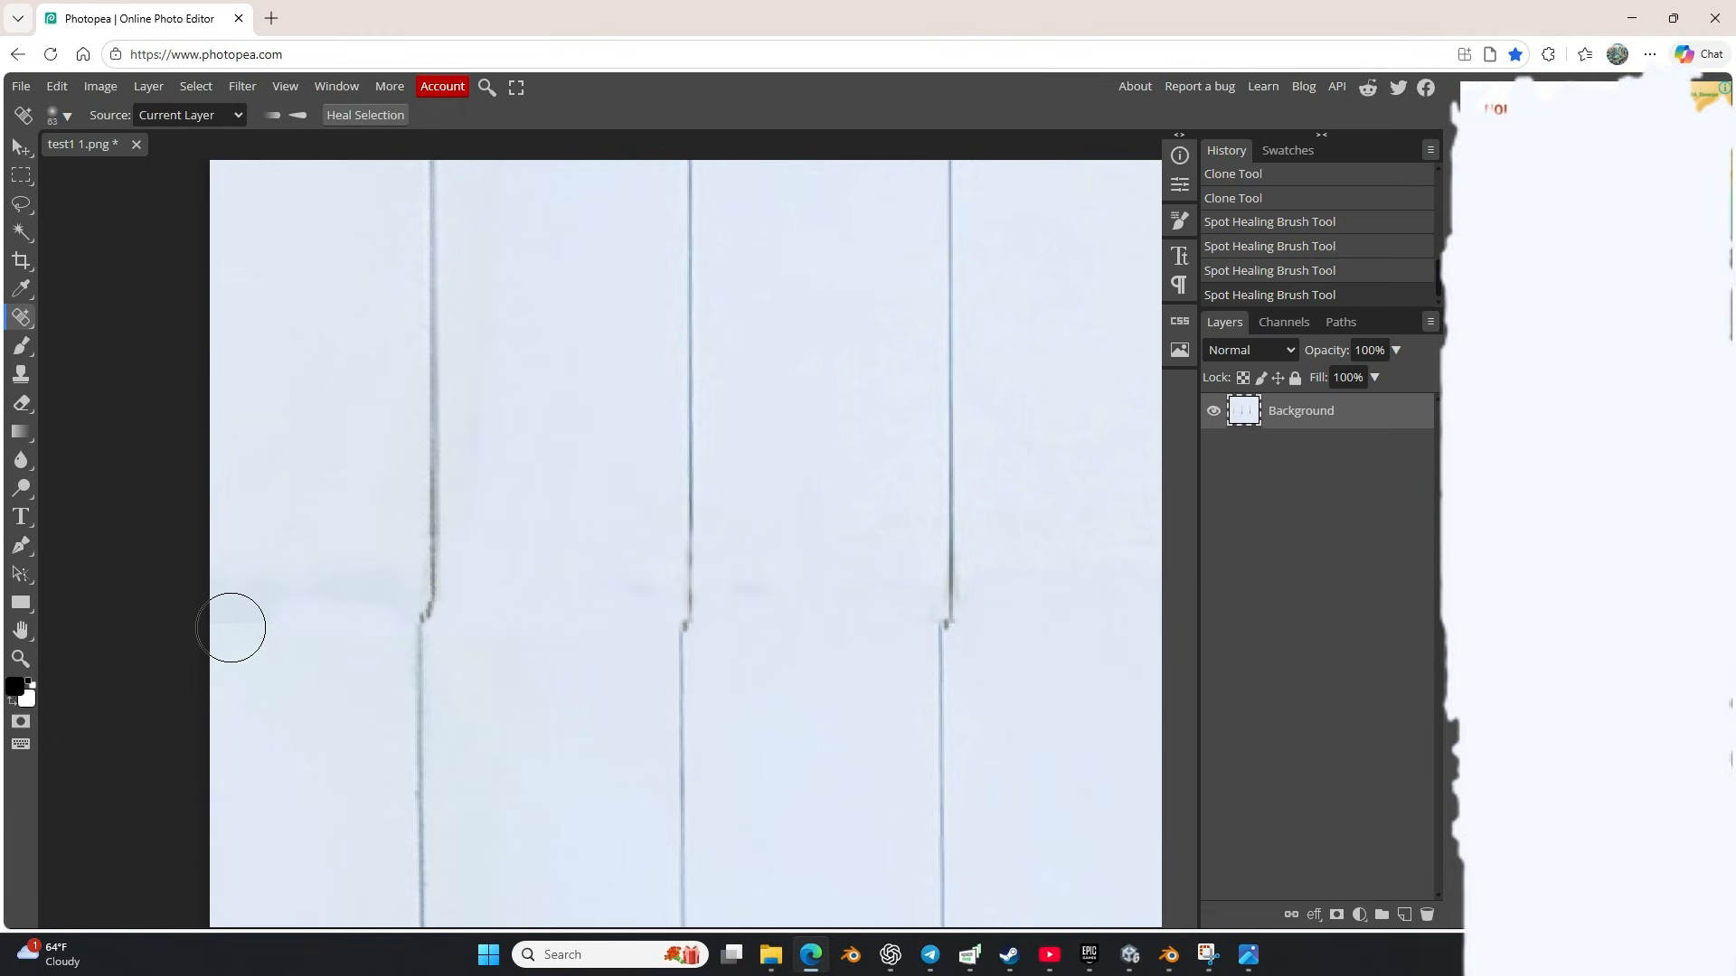
pyautogui.moveTo(246, 621)
pyautogui.mouseDown()
pyautogui.moveTo(303, 626)
pyautogui.moveTo(277, 626)
pyautogui.moveTo(354, 599)
pyautogui.mouseUp()
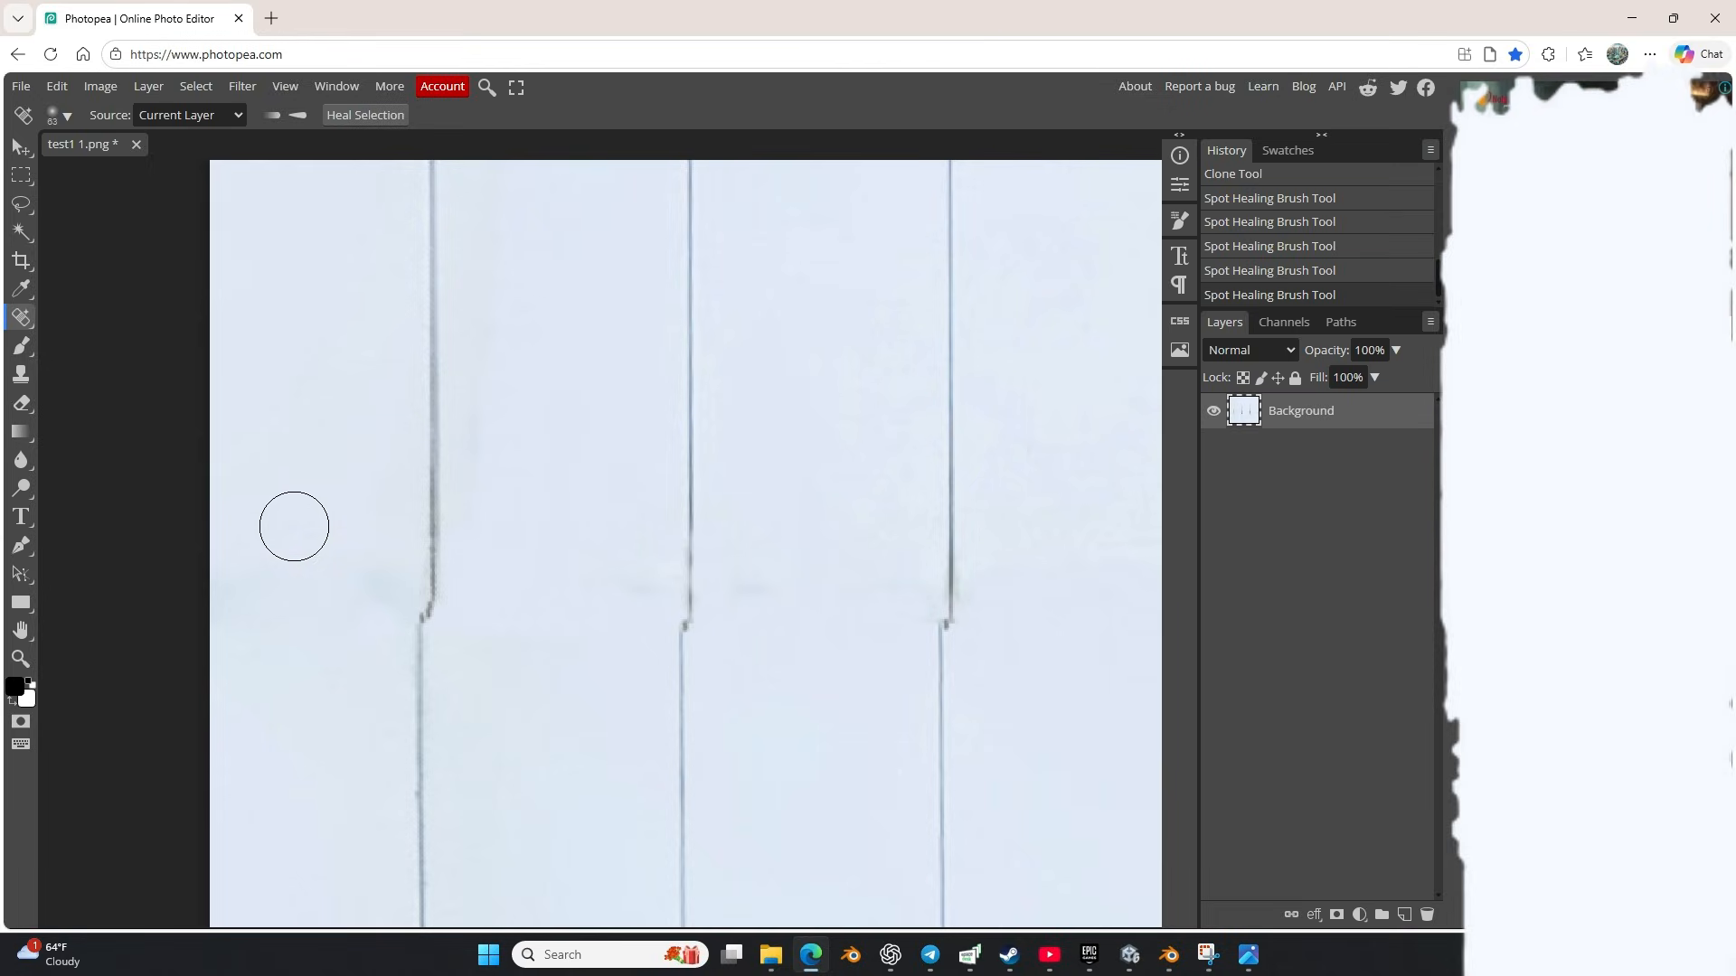
# Step: Turn on Pattern Preview and examine how the retouched tile repeats along its edges and horizontal seam
pyautogui.scroll(-3, 299, 533)
pyautogui.scroll(-1, 300, 534)
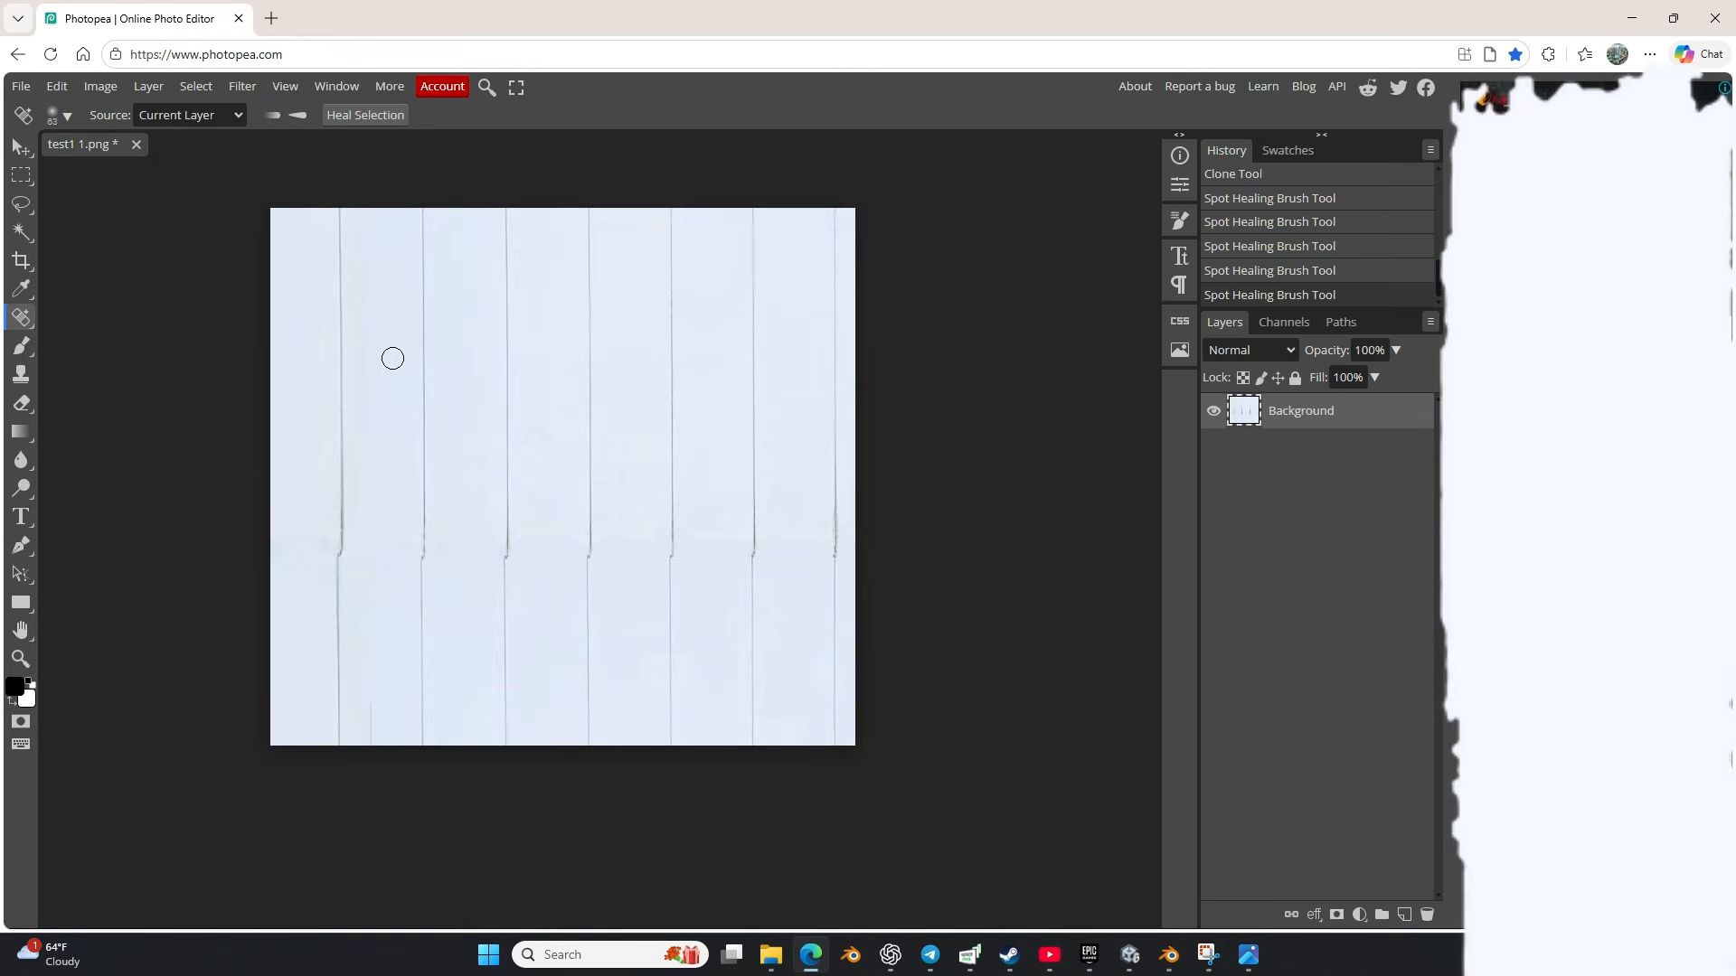
pyautogui.click(288, 87)
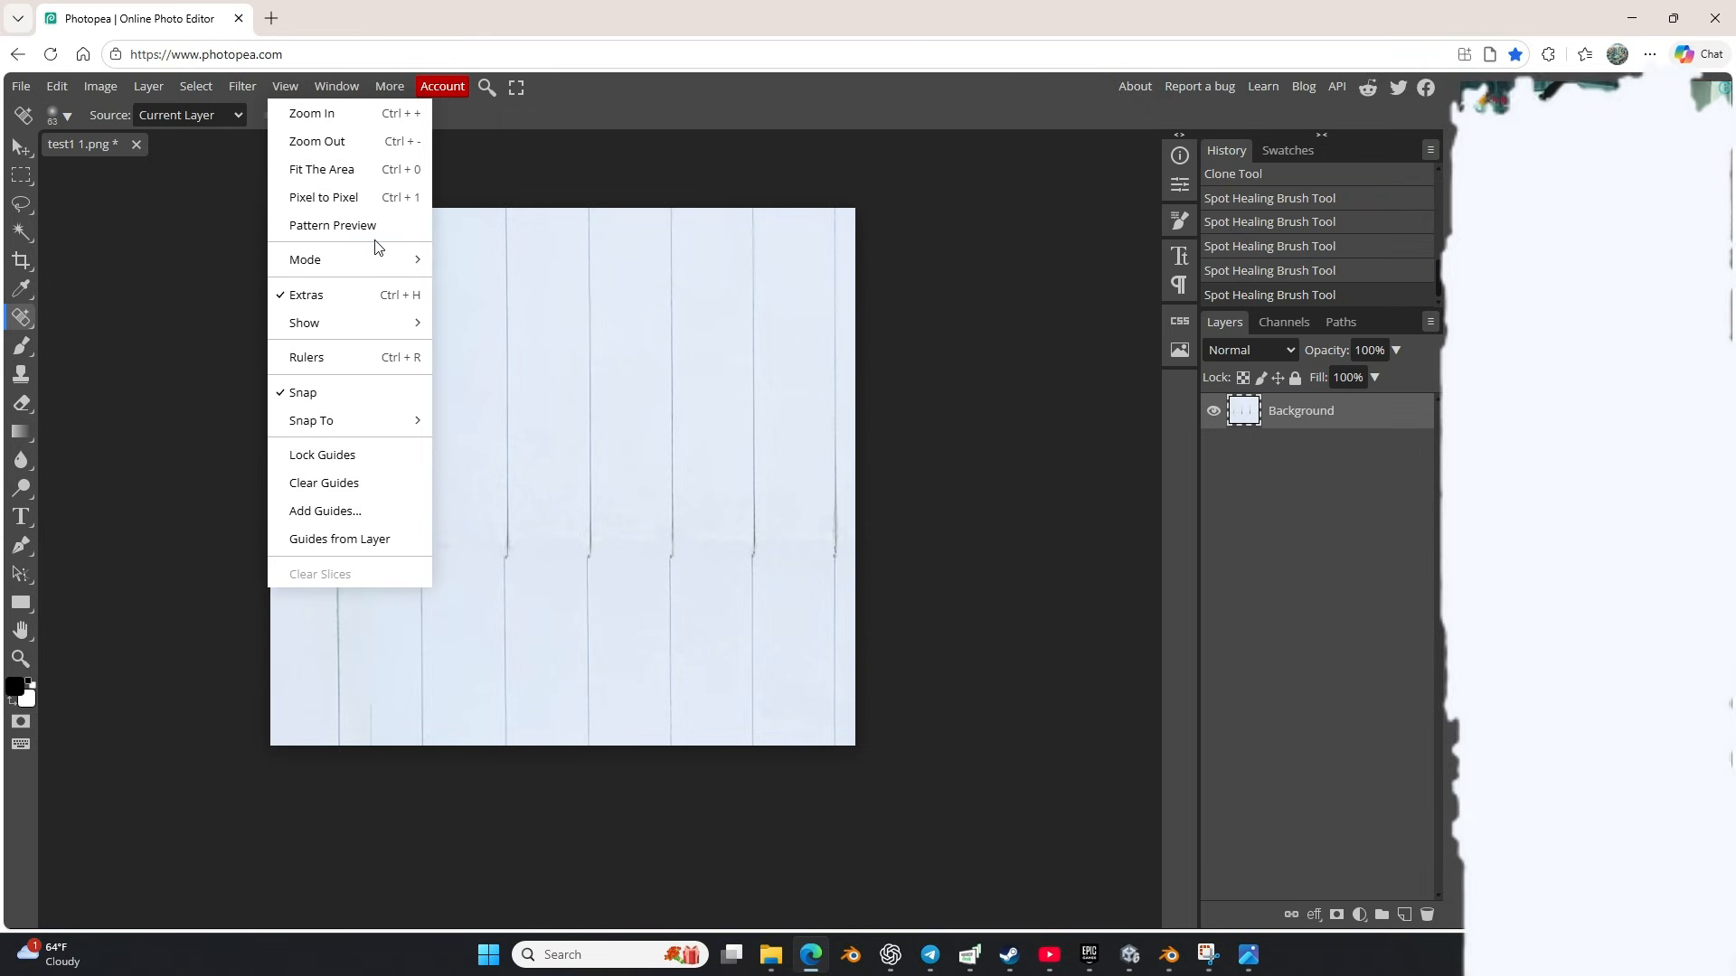
pyautogui.click(333, 225)
pyautogui.scroll(-4, 555, 513)
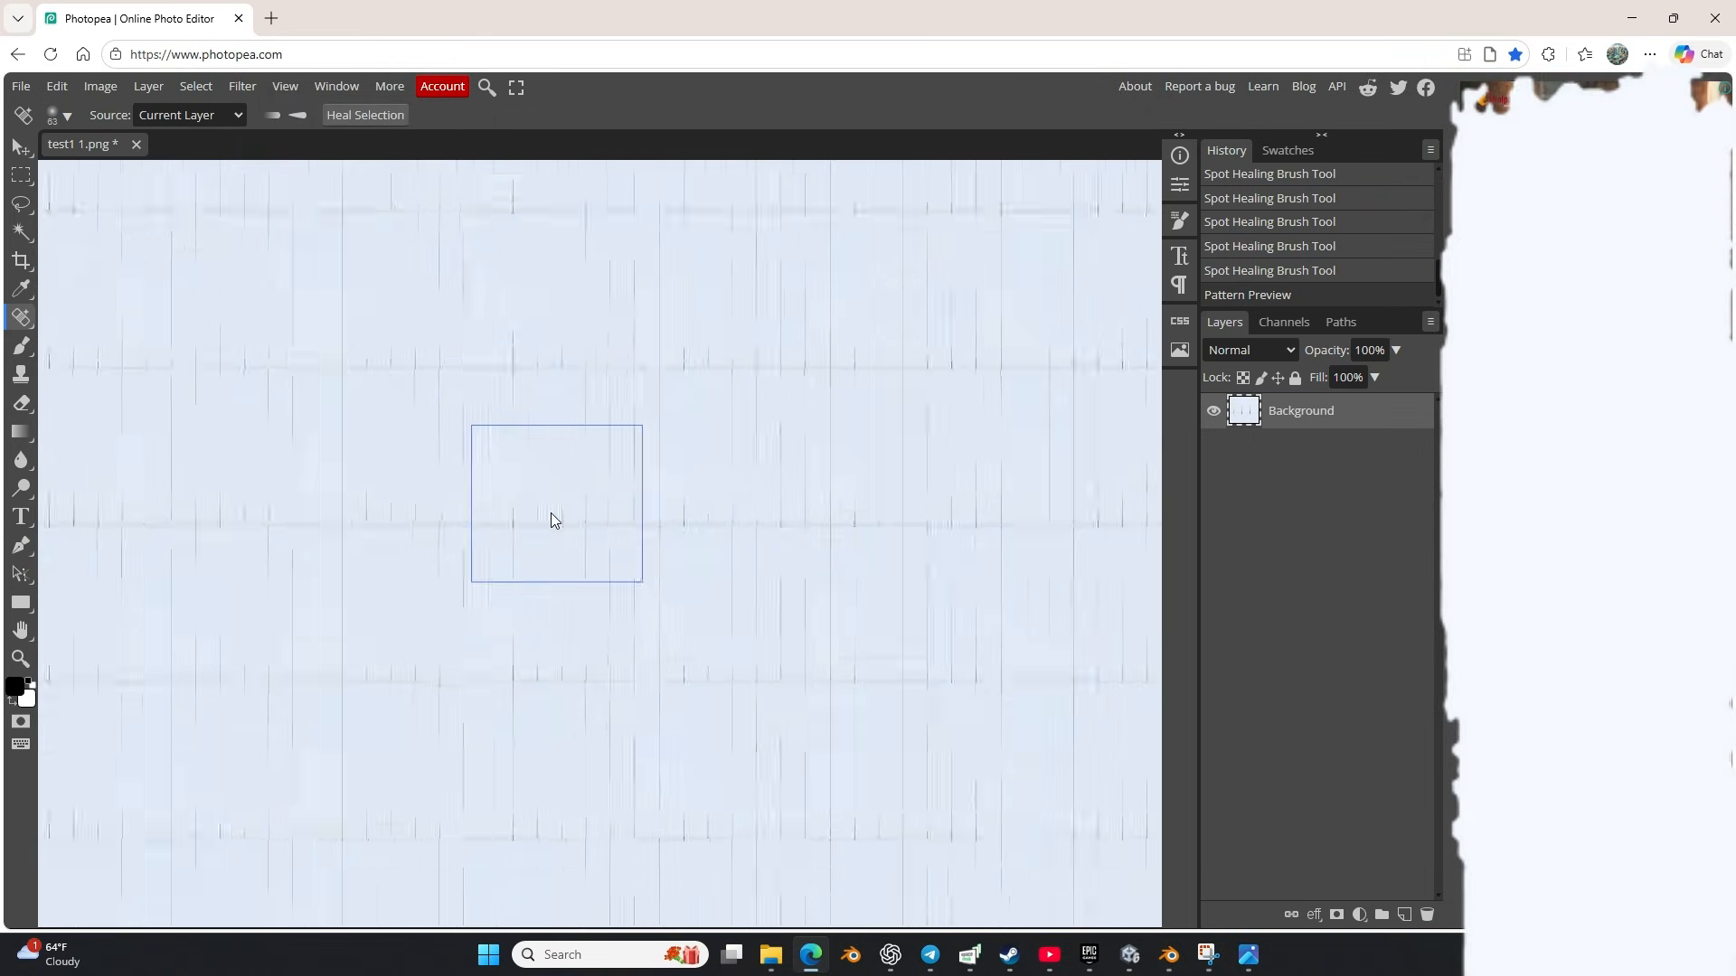
pyautogui.scroll(2, 511, 534)
pyautogui.scroll(5, 499, 499)
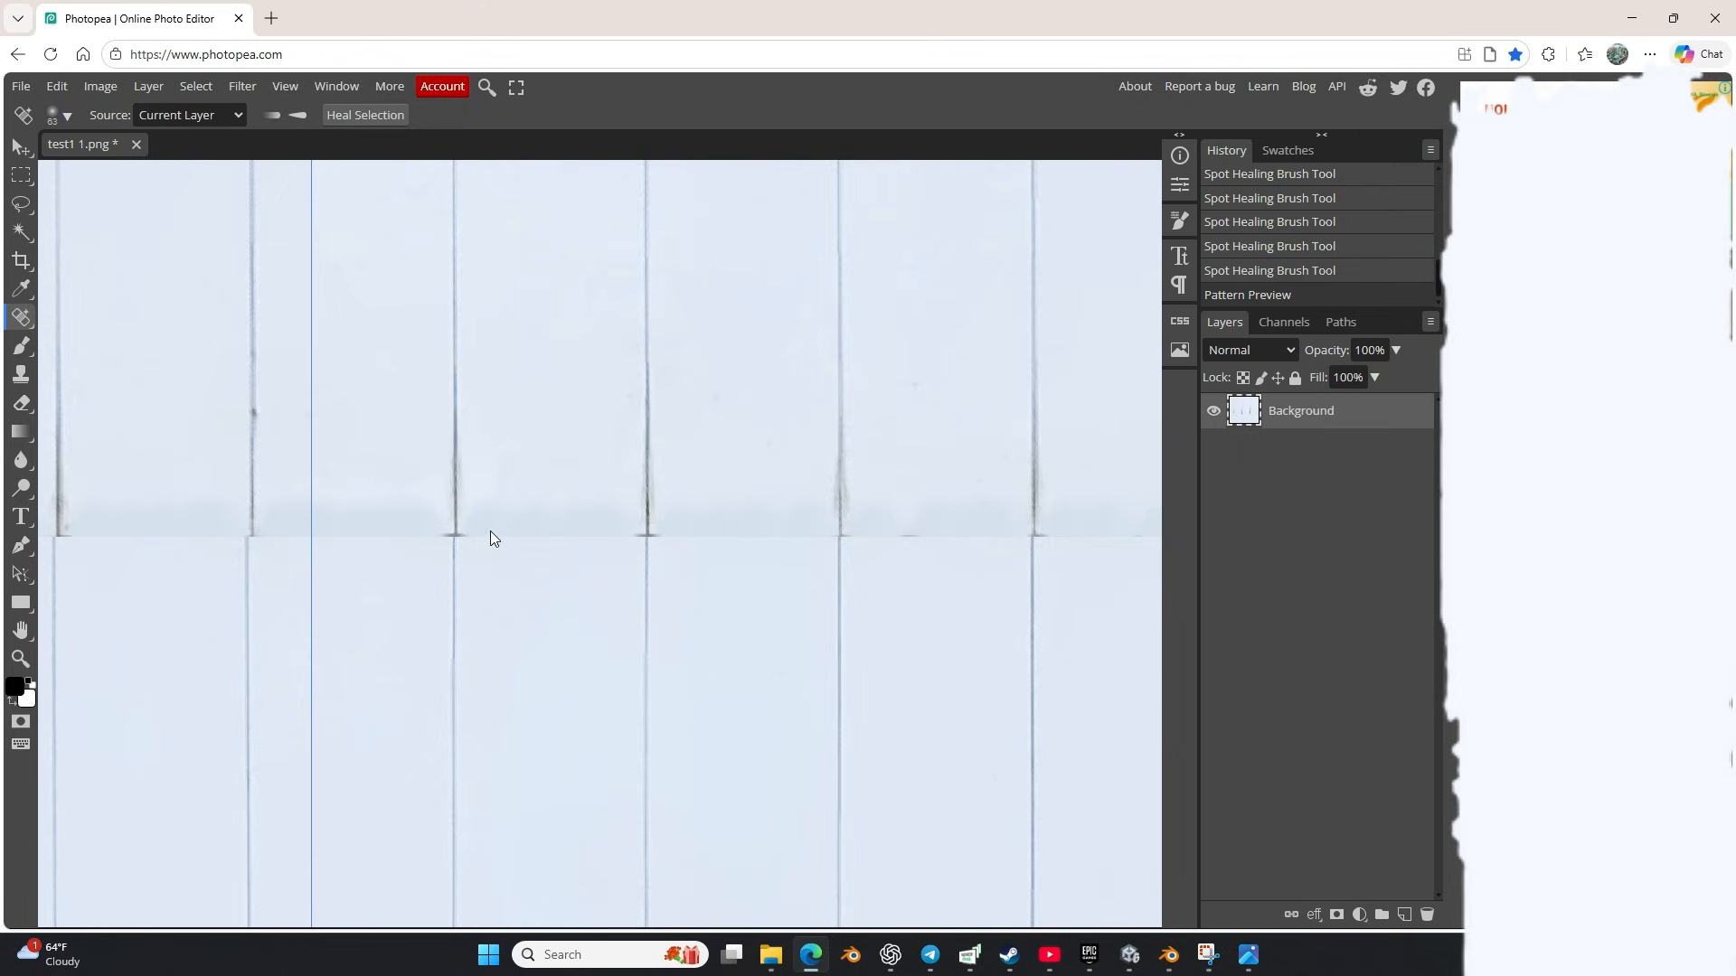
pyautogui.scroll(-5, 488, 526)
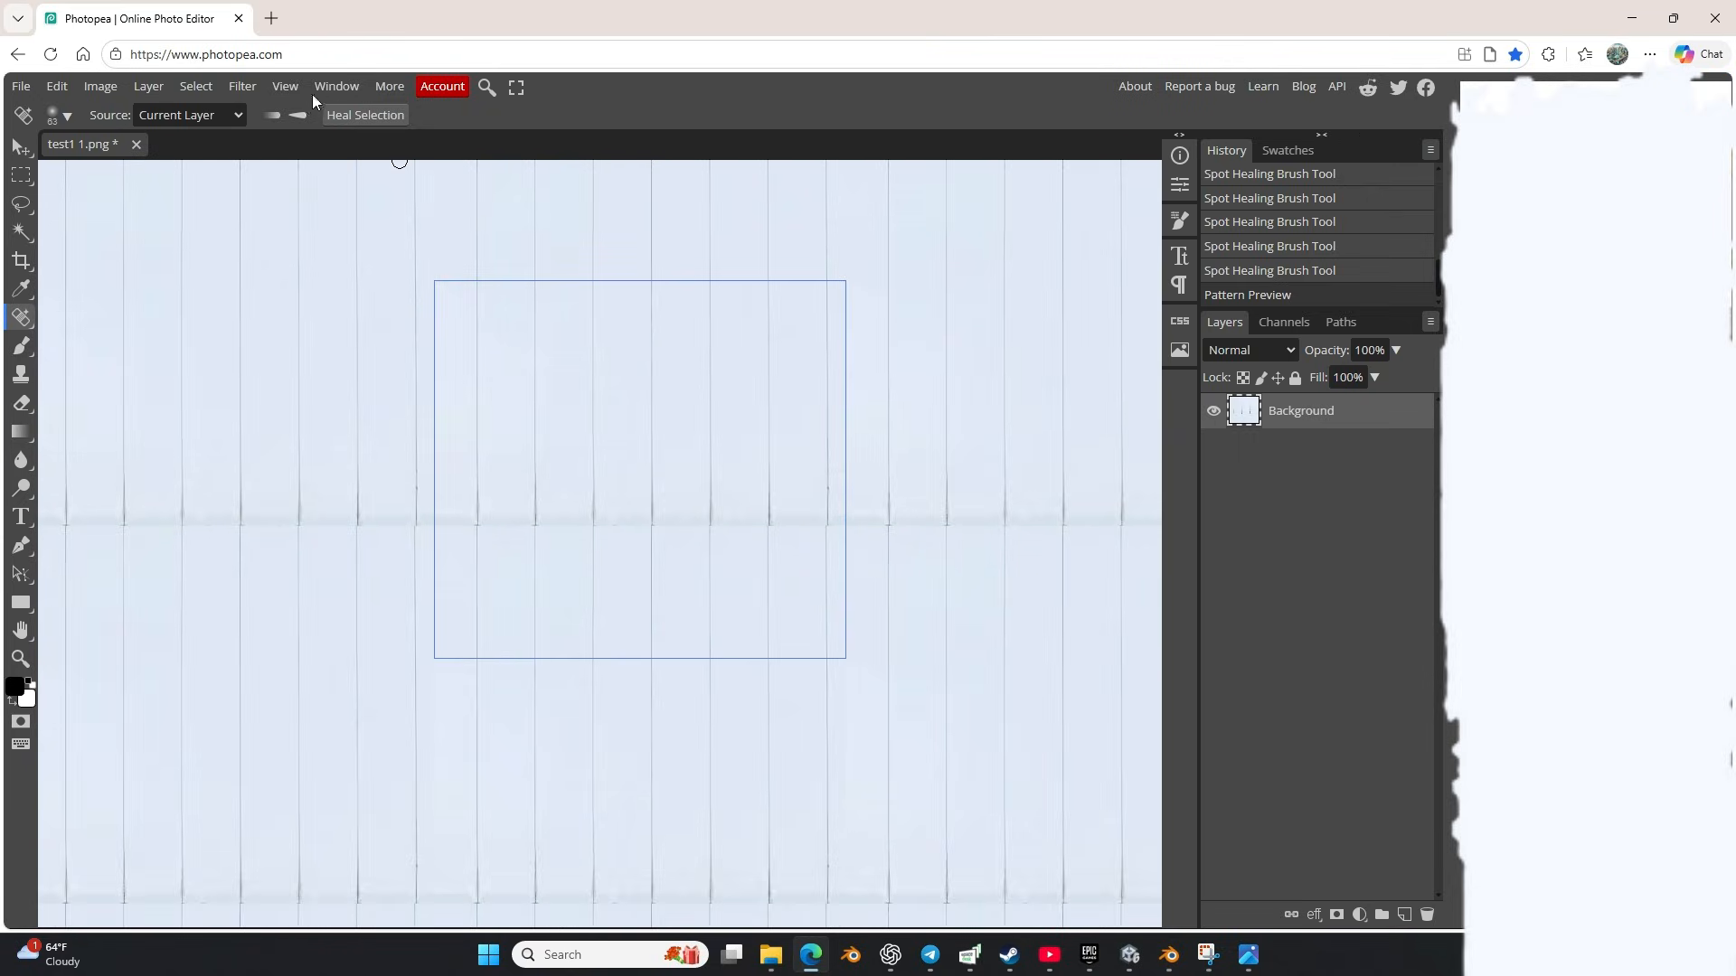
# Step: Turn off Pattern Preview and inspect the retouched slat lines inside the single tile
pyautogui.click(290, 87)
pyautogui.click(340, 225)
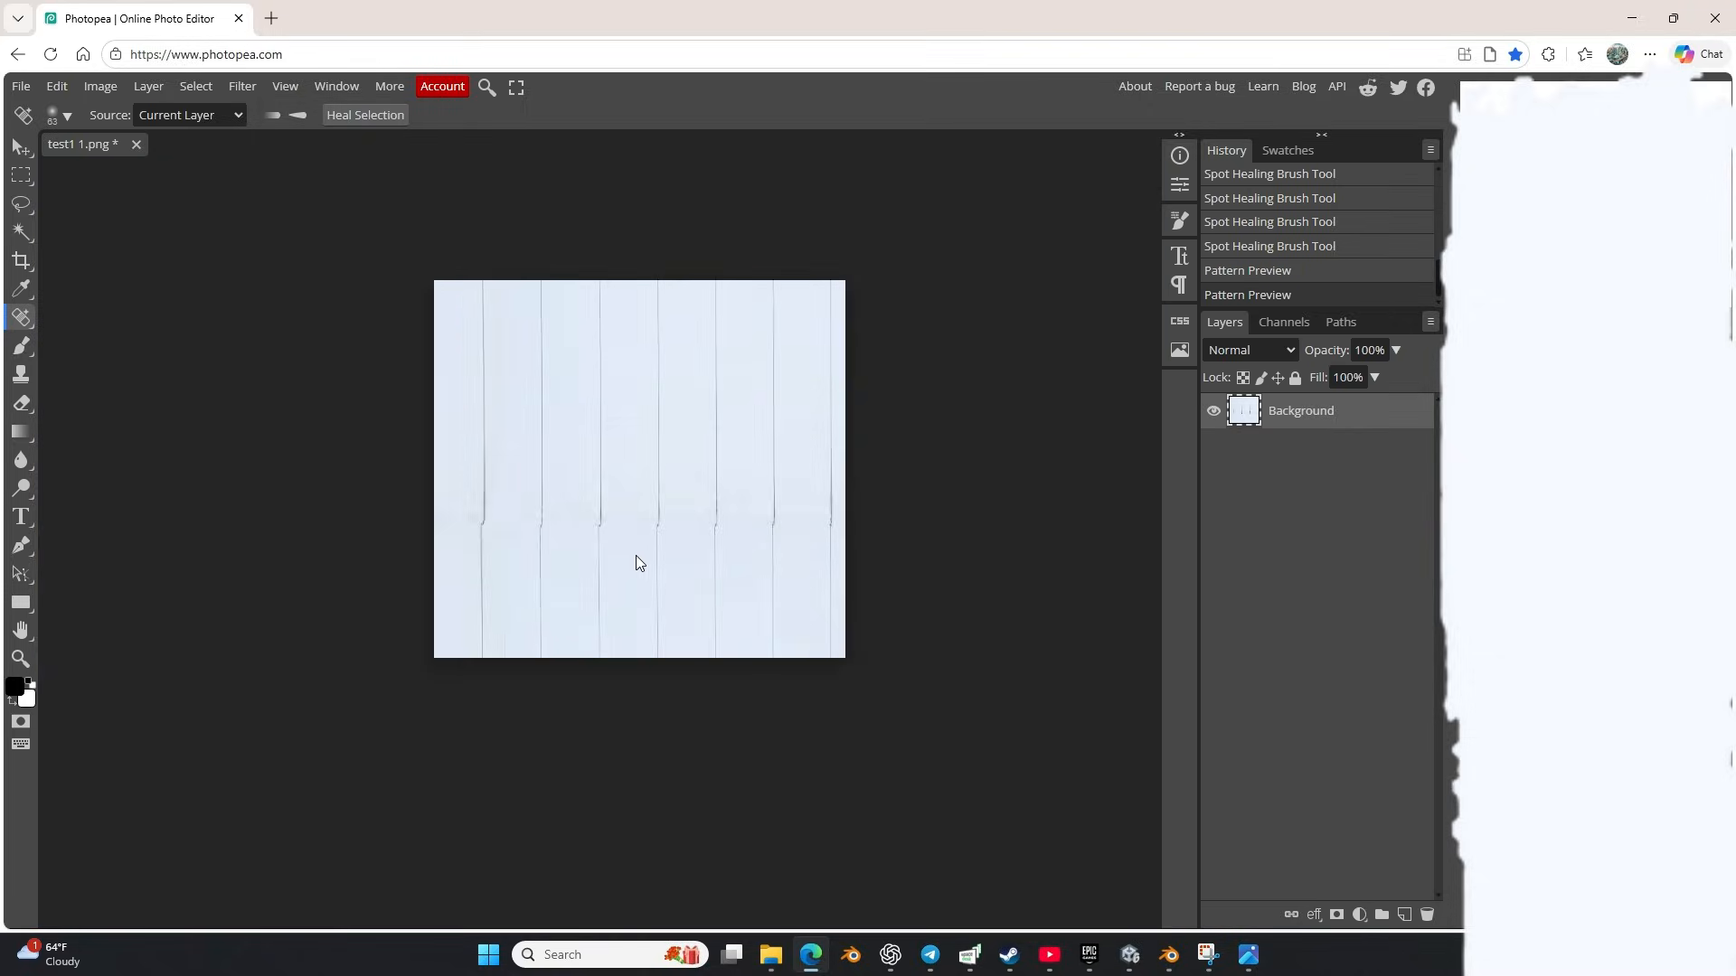
pyautogui.scroll(2, 635, 554)
pyautogui.scroll(-2, 622, 546)
pyautogui.scroll(2, 621, 546)
pyautogui.scroll(-2, 621, 546)
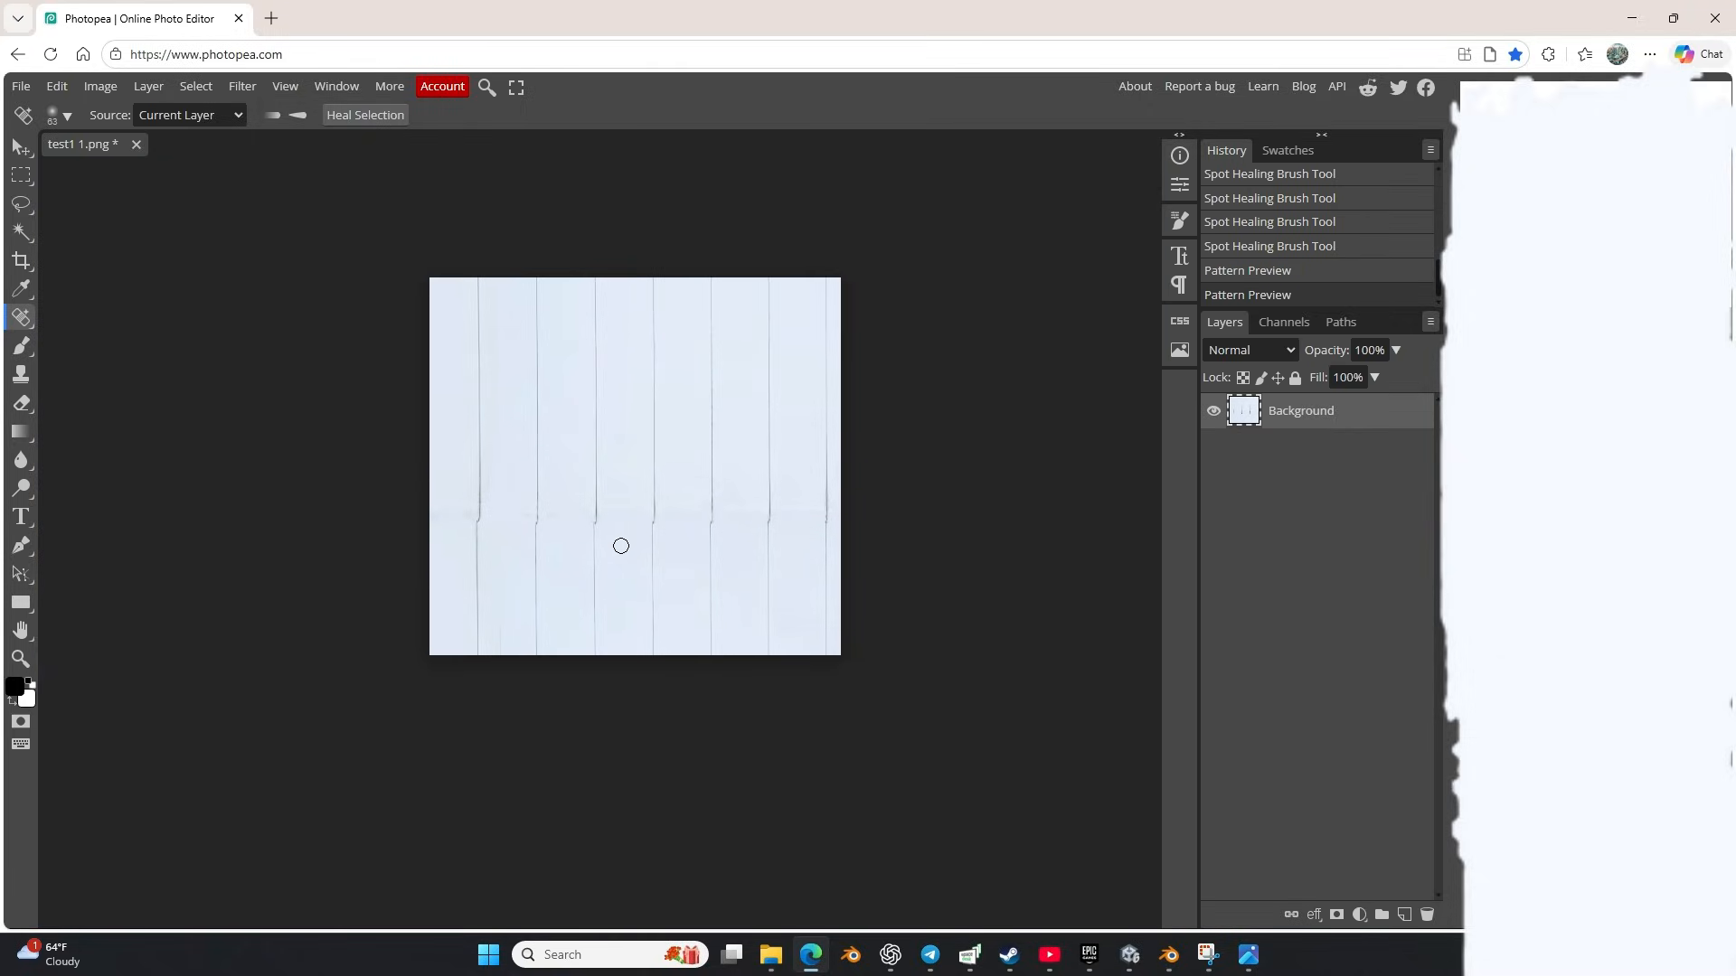
pyautogui.scroll(1, 622, 546)
# Step: Export the retouched slat tile as a PNG named "test1 albedo"
pyautogui.click(22, 89)
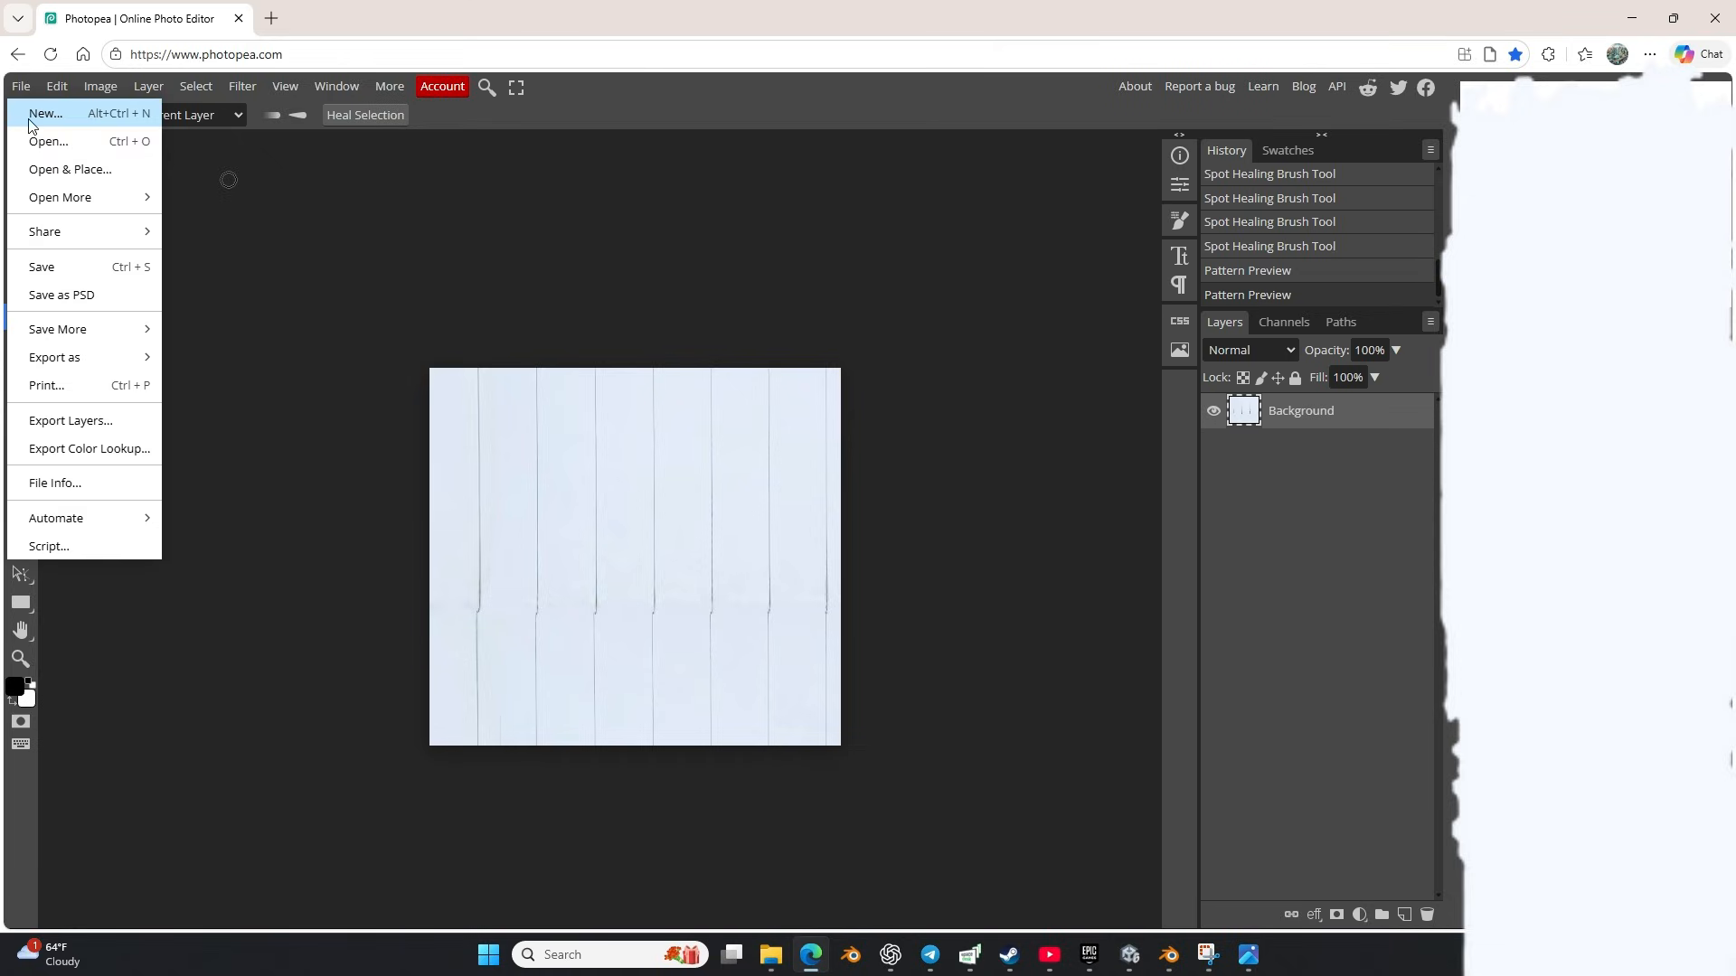
pyautogui.moveTo(83, 352)
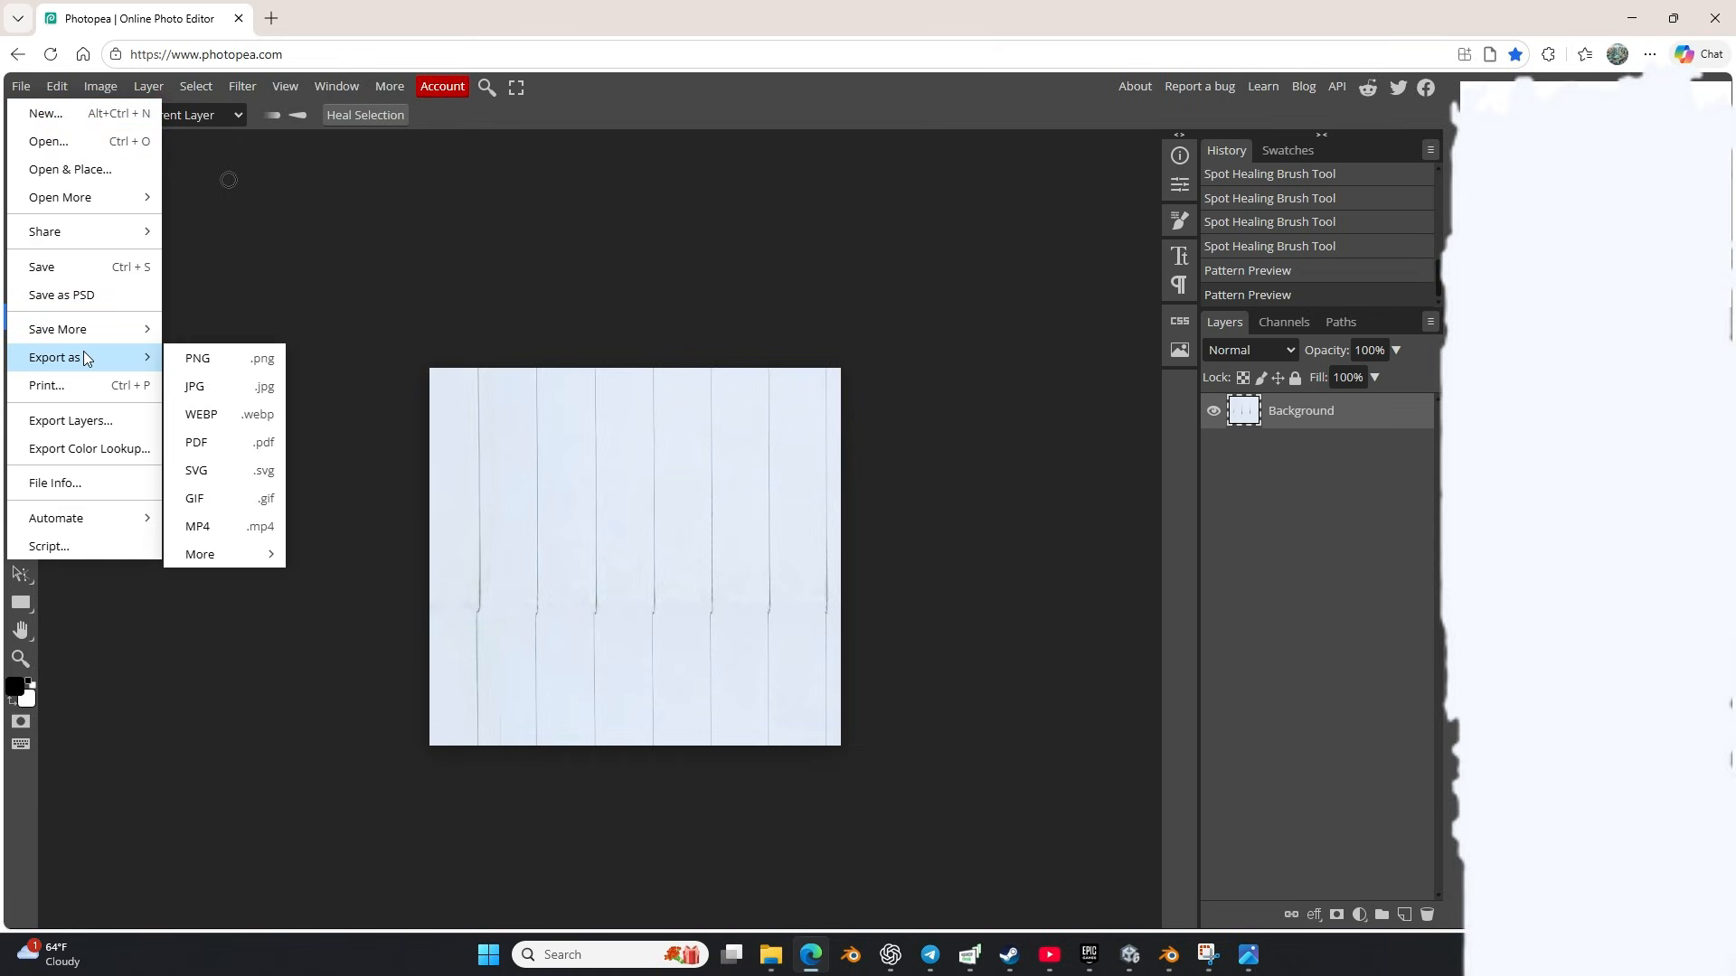
pyautogui.click(217, 361)
pyautogui.click(681, 275)
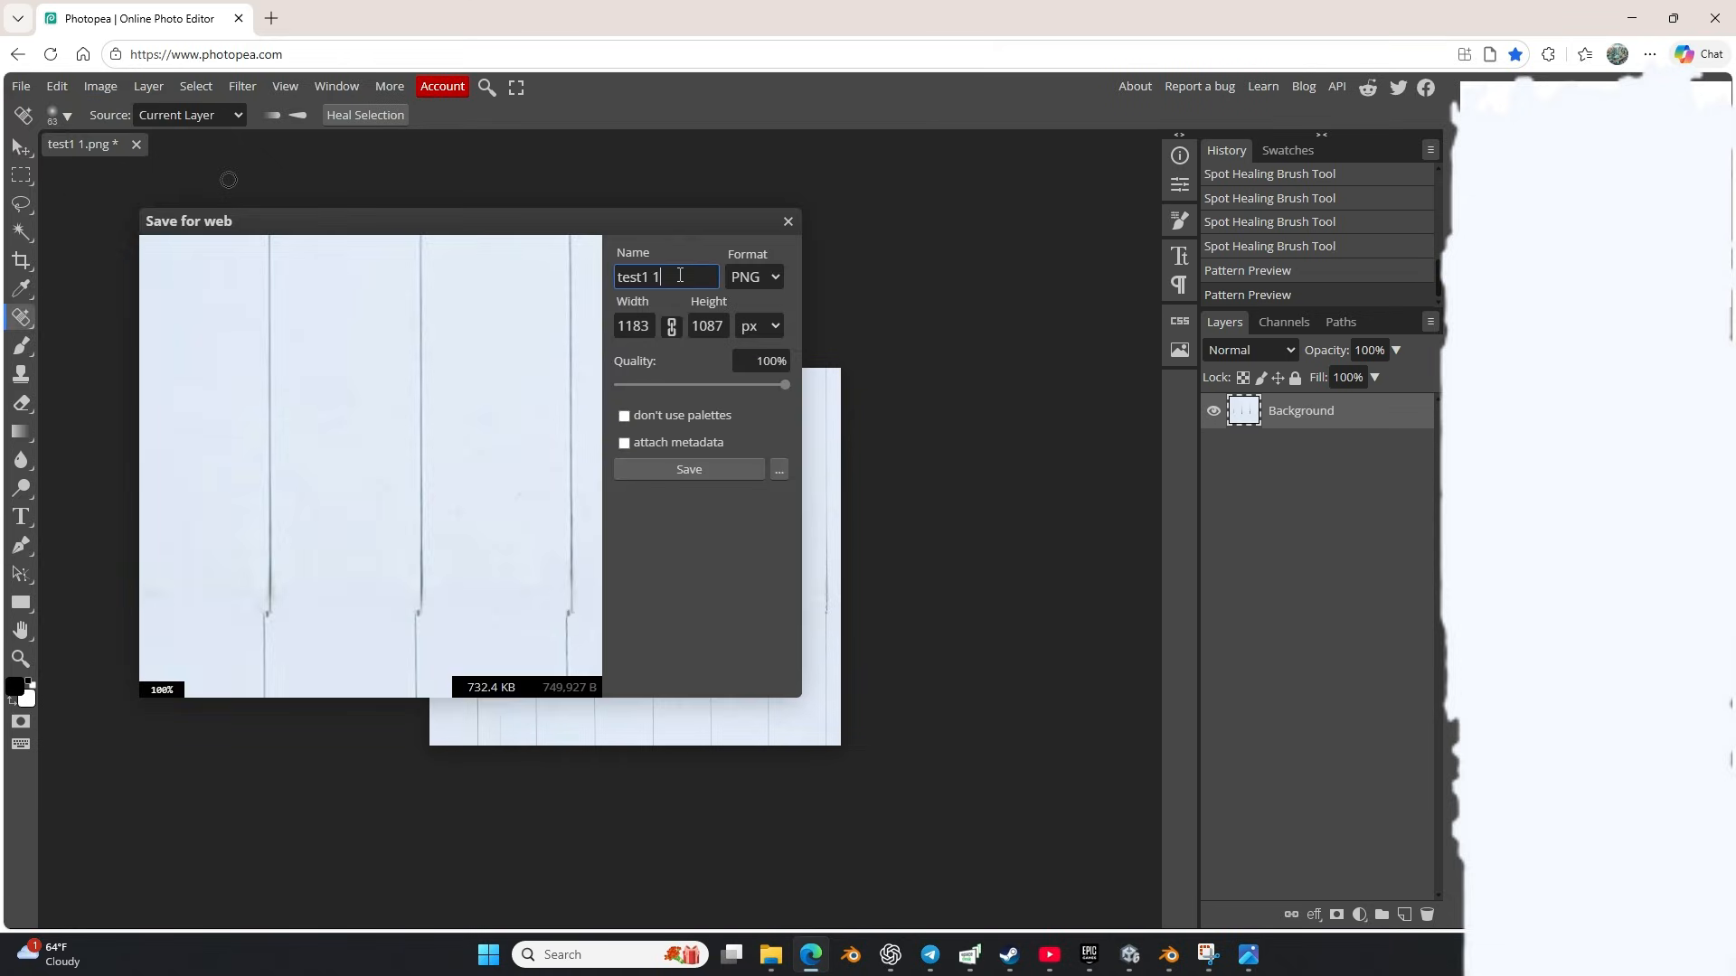
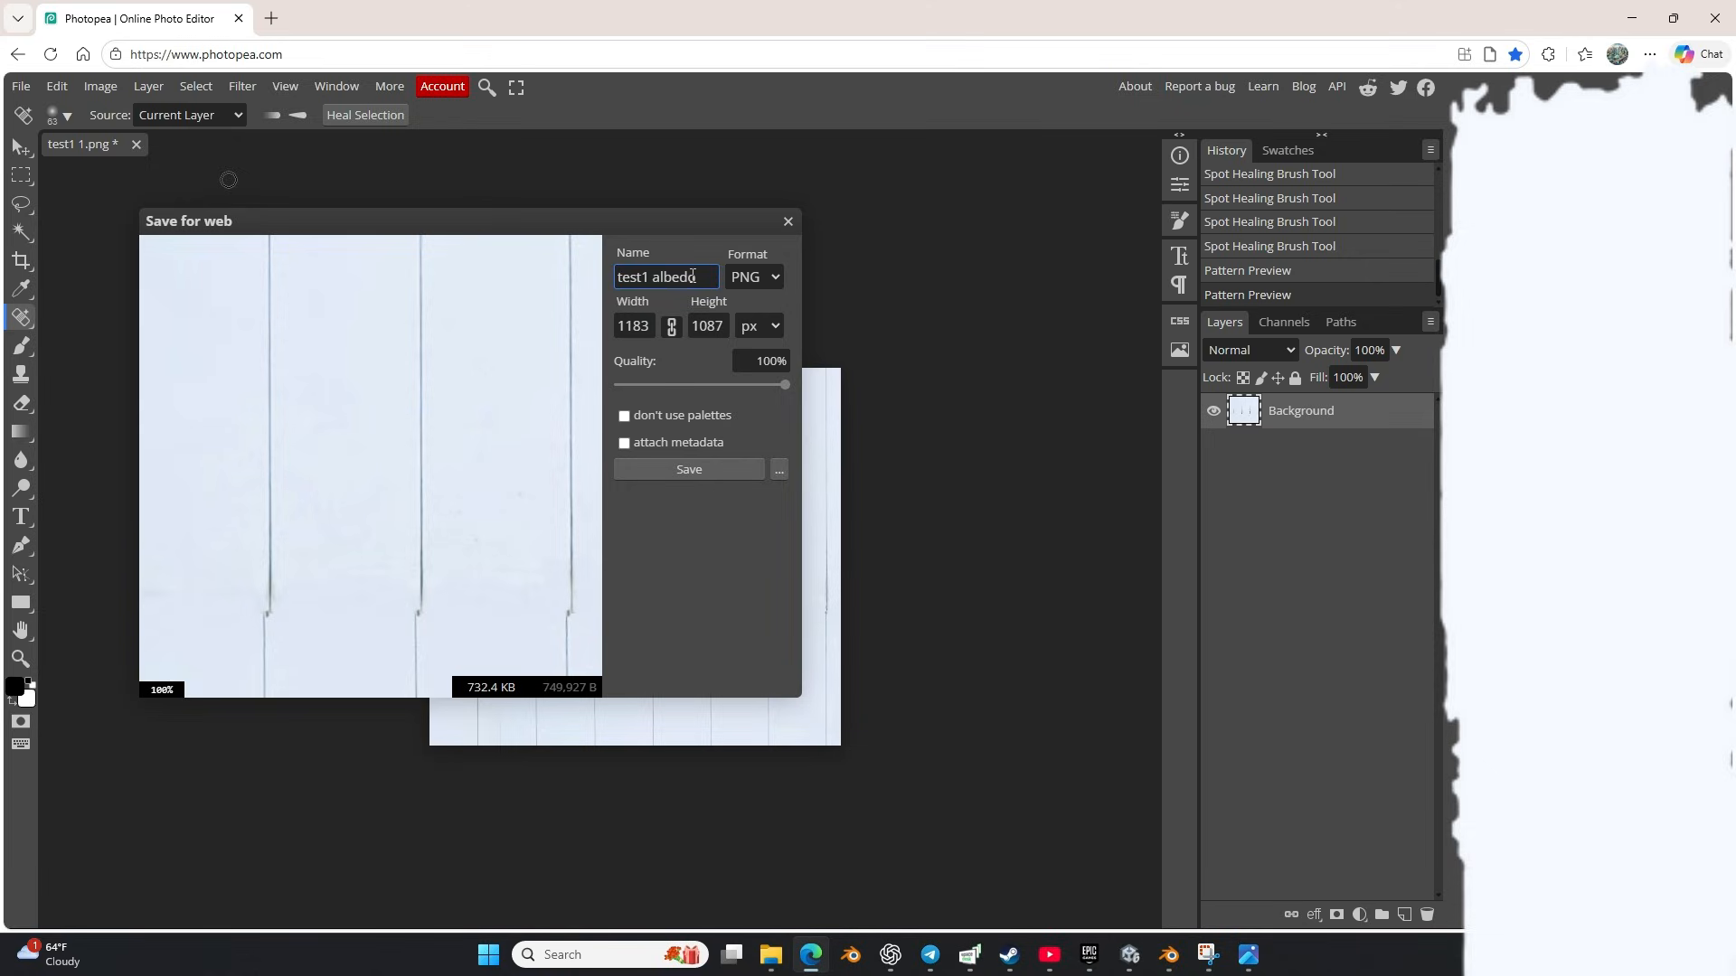
pyautogui.click(689, 470)
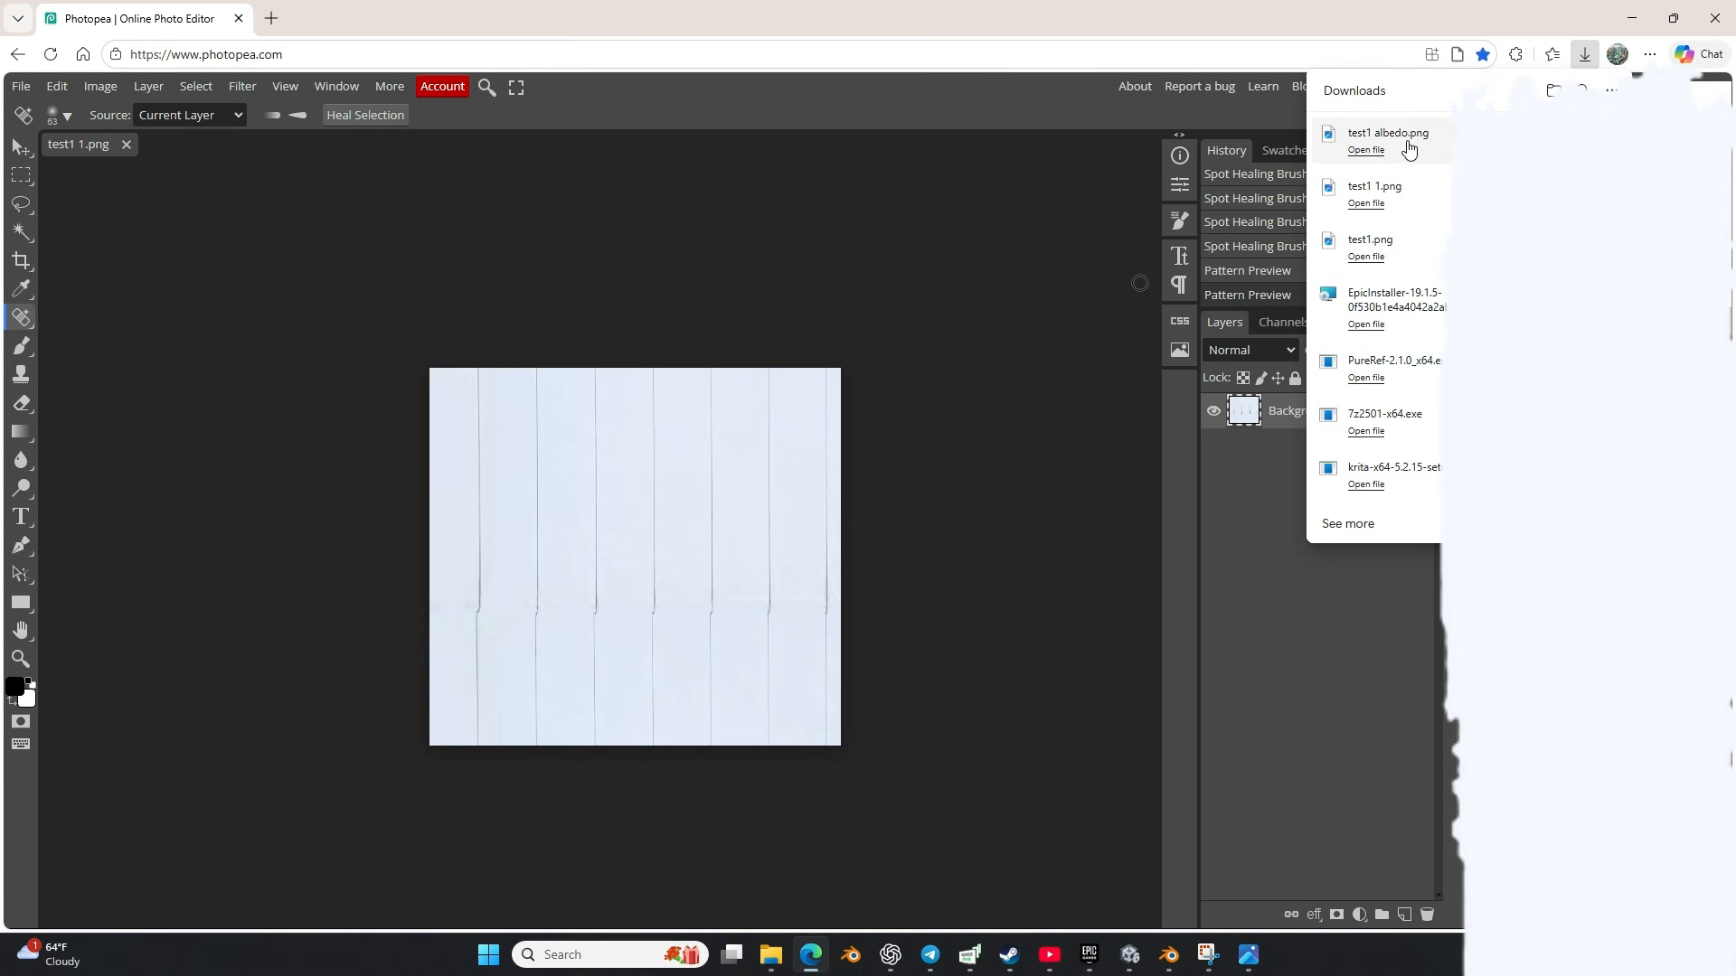
# Step: Switch to Blender and replace the image in the panel material's Image Texture node with test1 albedo.png from Downloads
pyautogui.click(1168, 955)
pyautogui.scroll(-3, 778, 487)
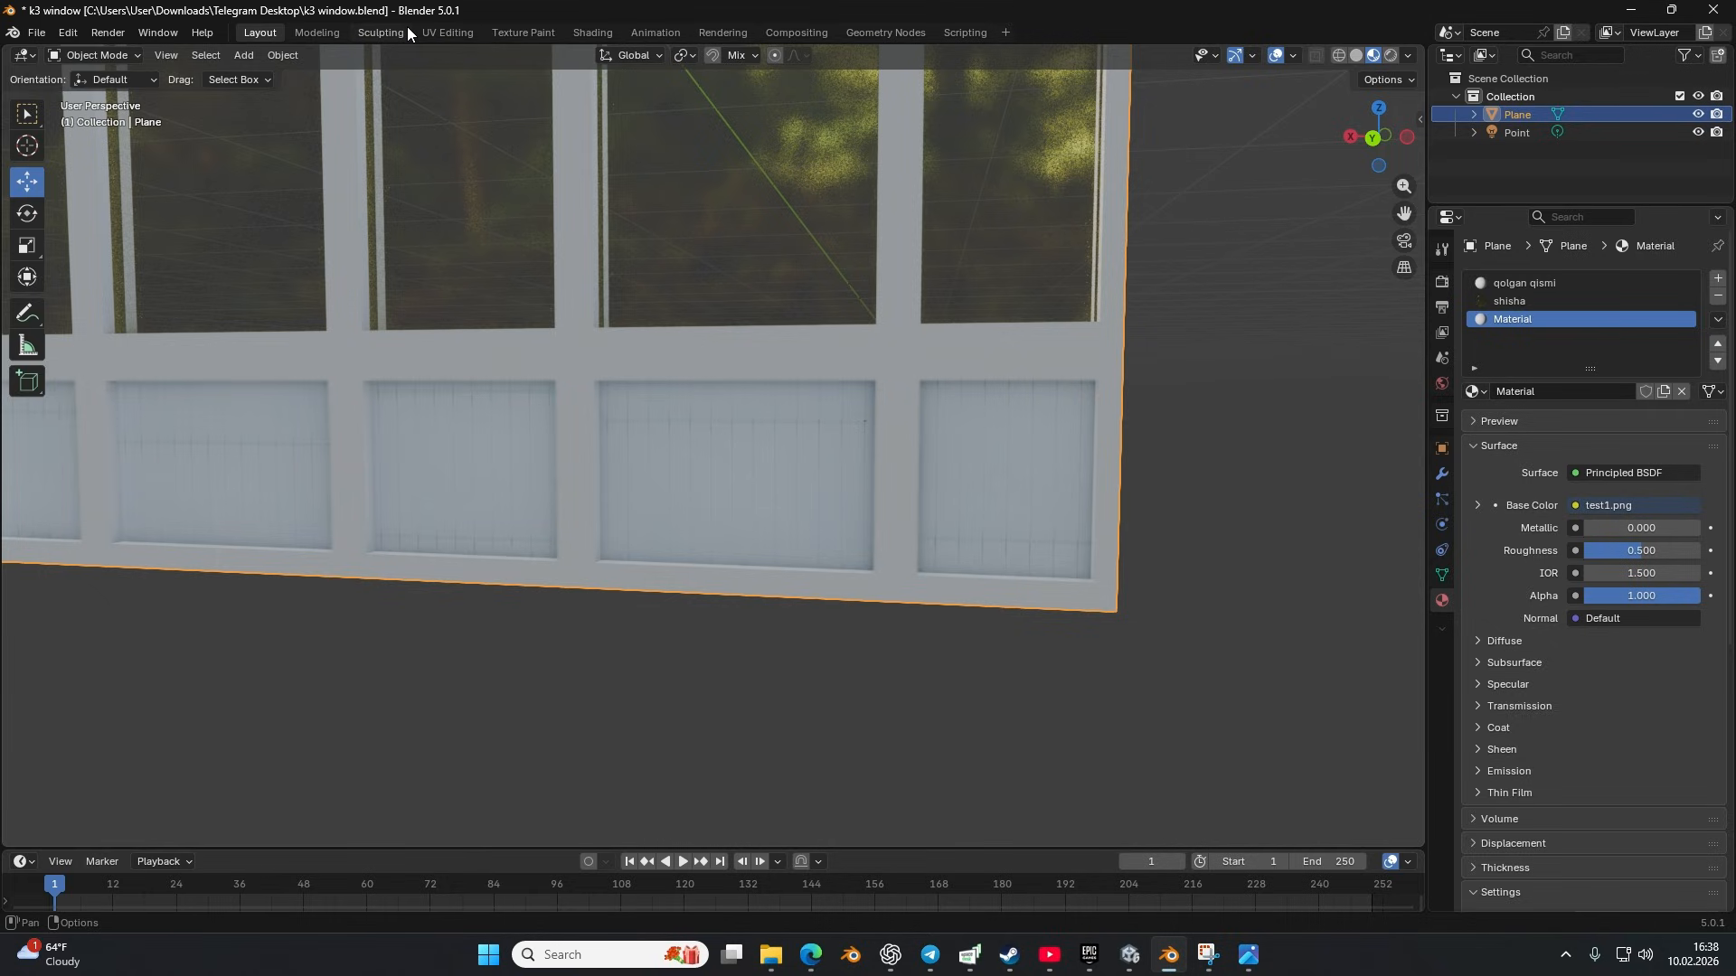
pyautogui.click(577, 30)
pyautogui.click(922, 612)
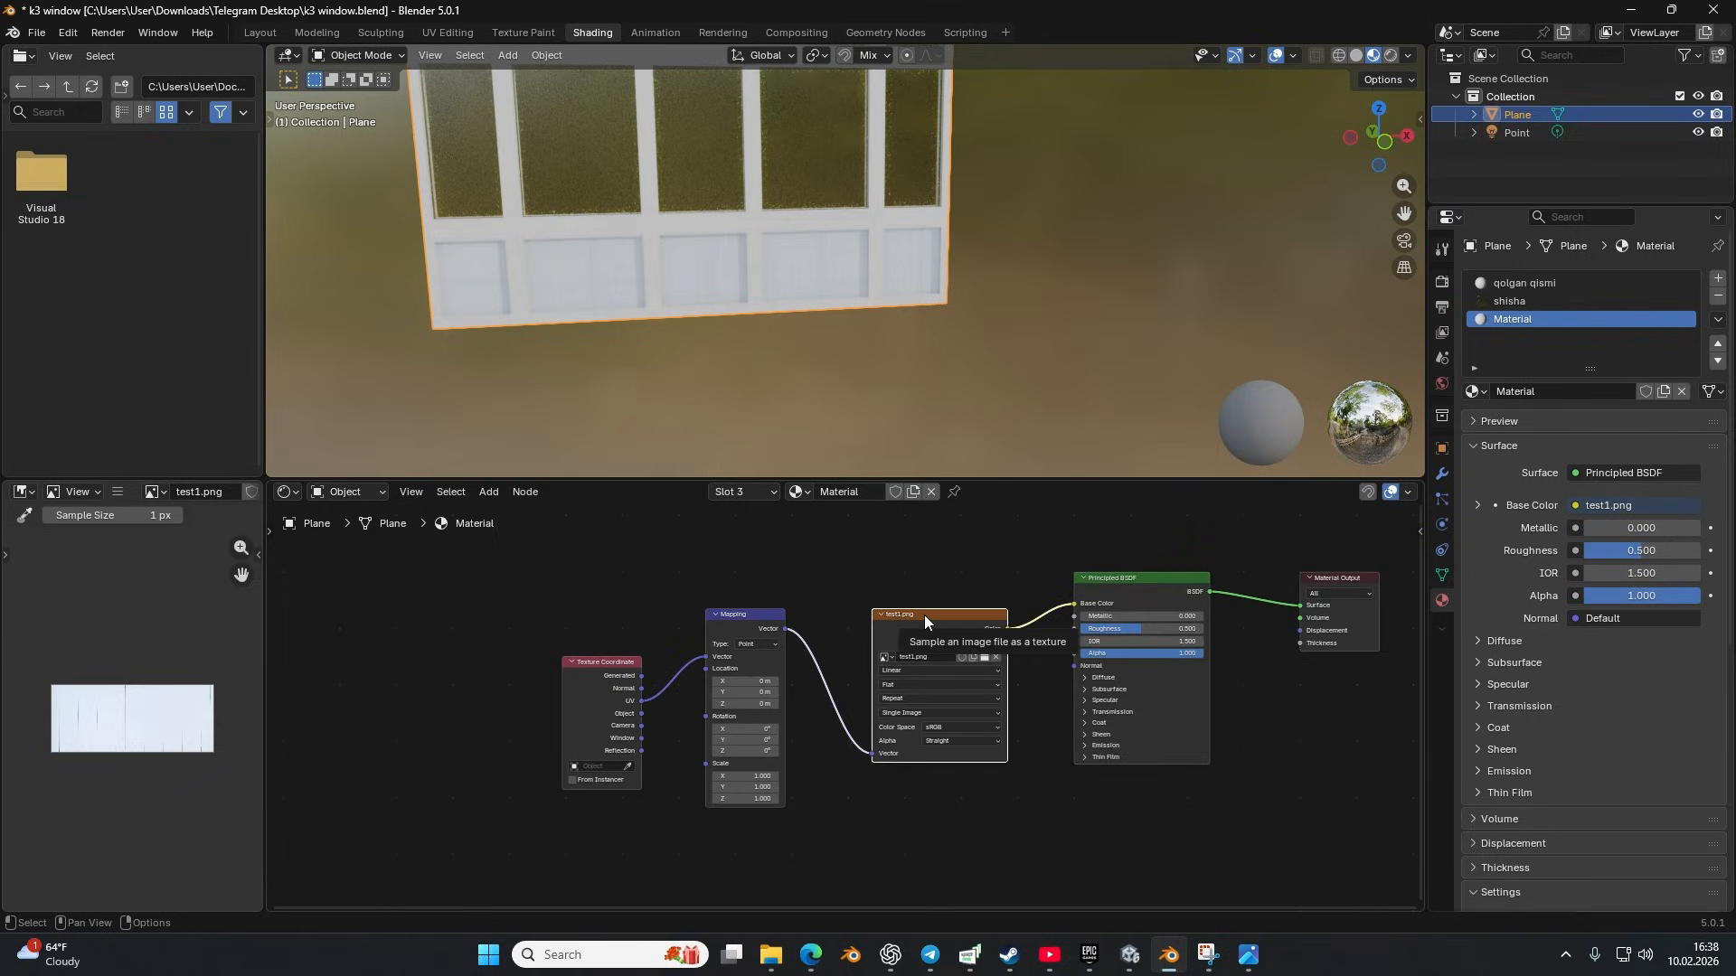
pyautogui.press('KP_Decimal')
pyautogui.click(937, 643)
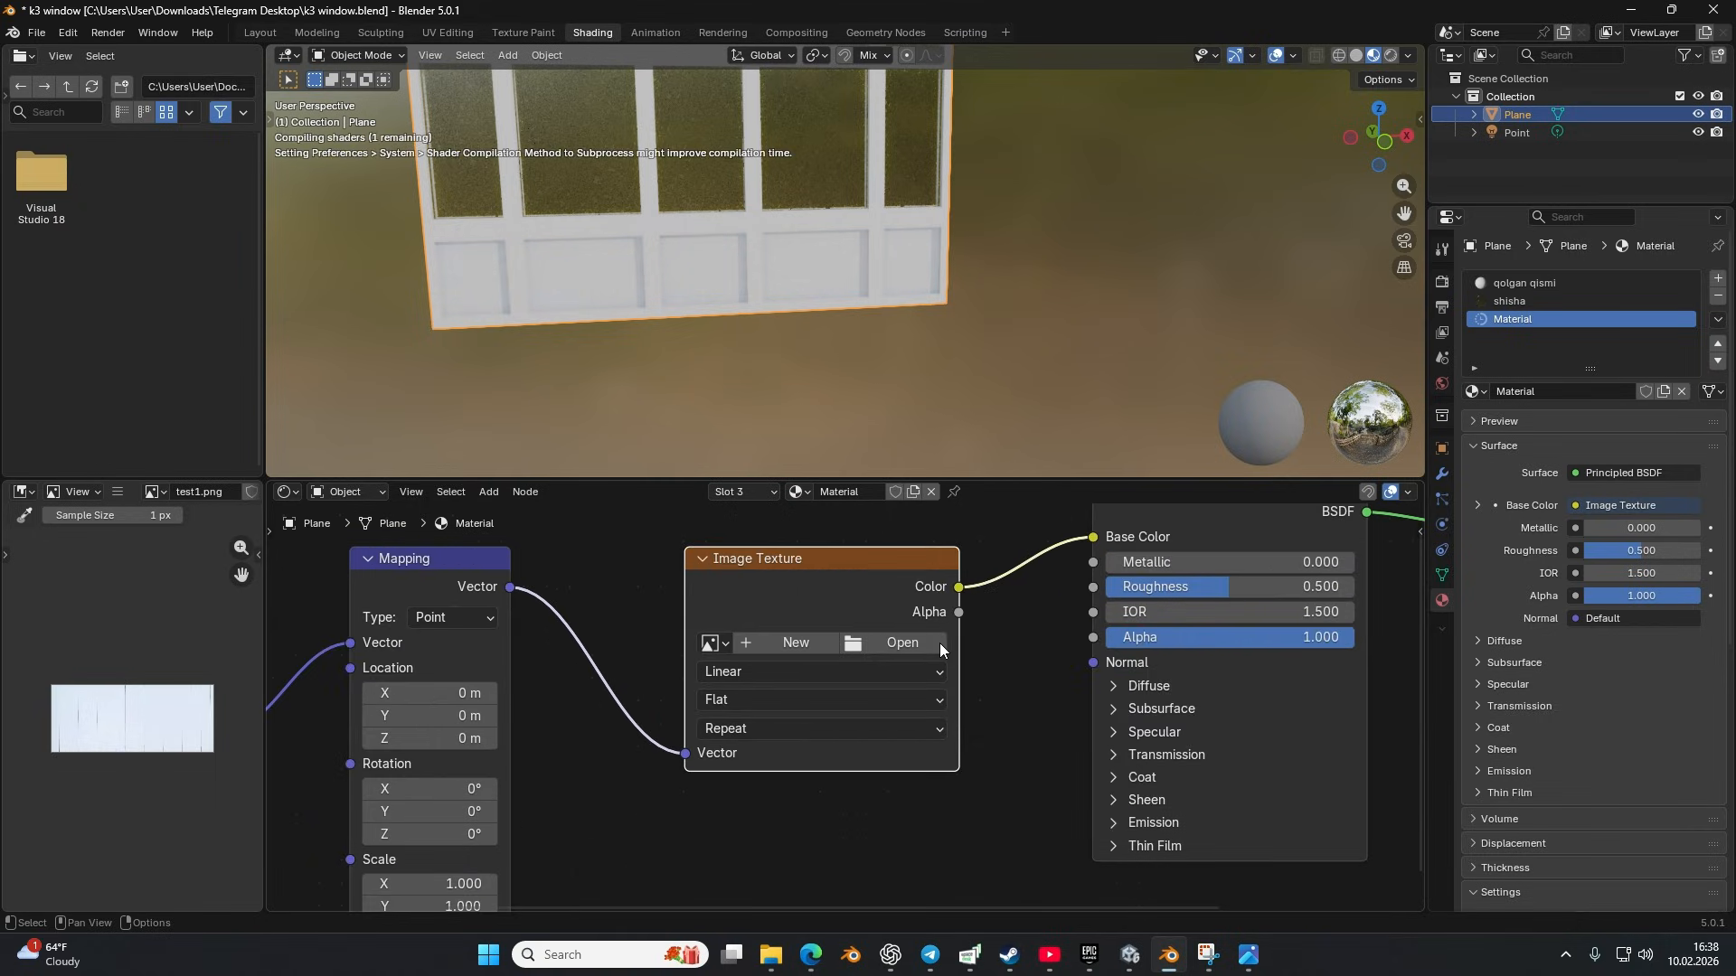
pyautogui.click(884, 642)
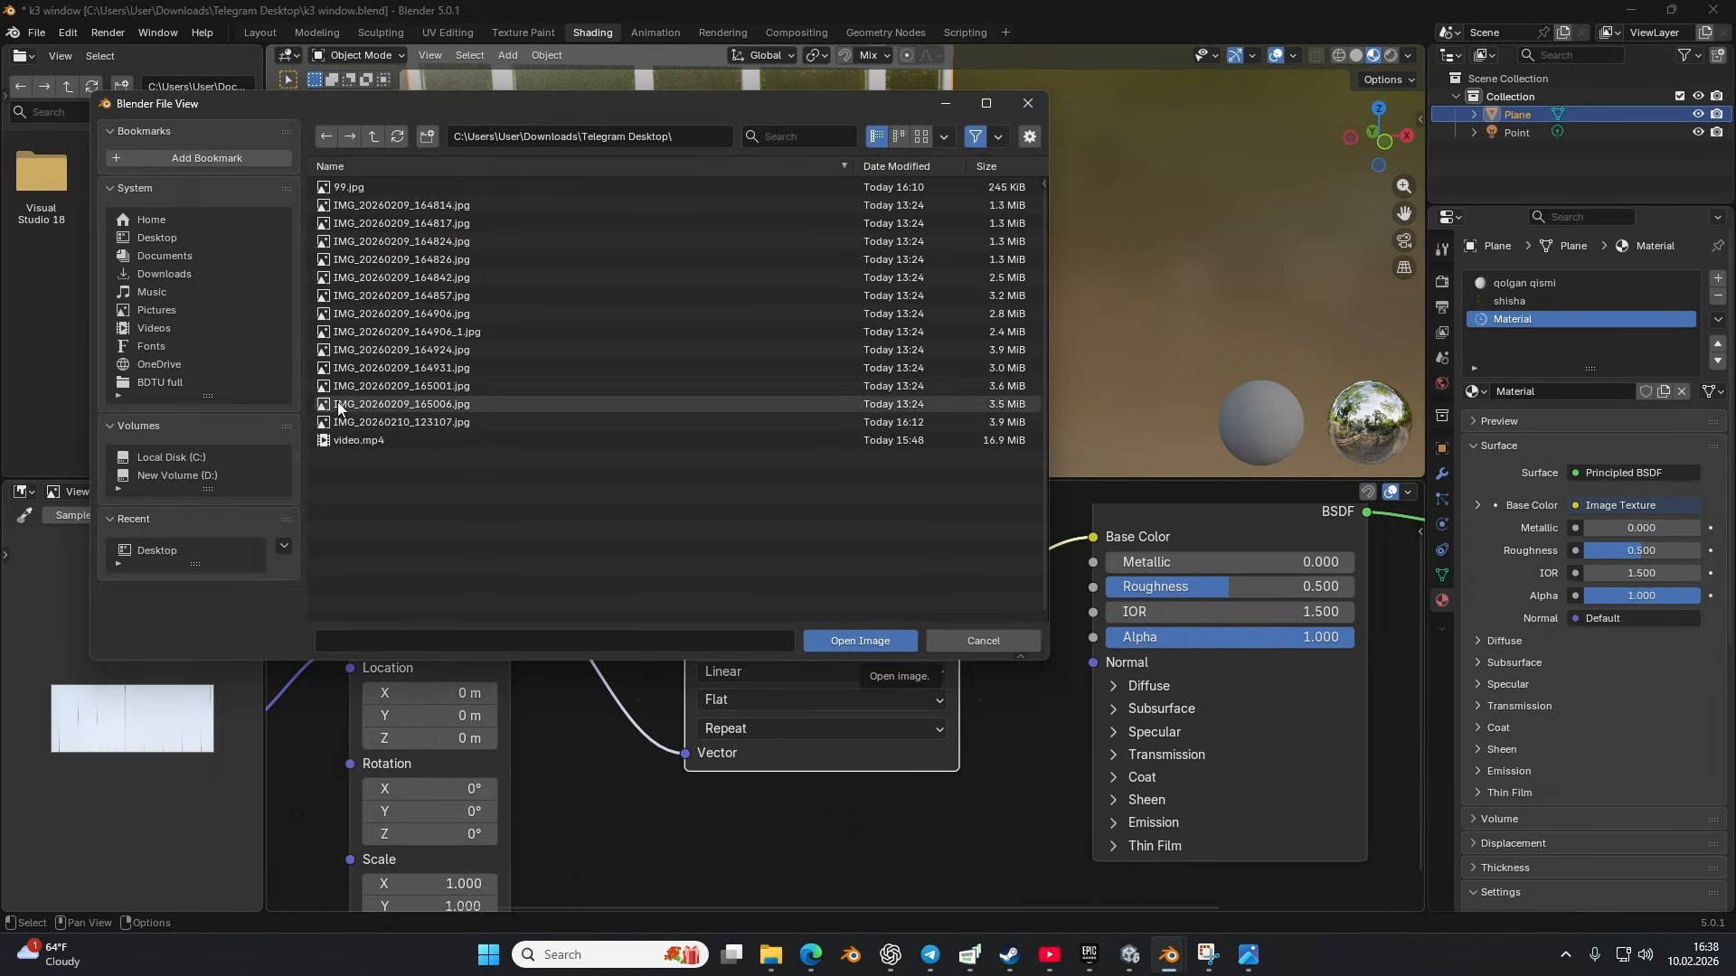
pyautogui.click(193, 270)
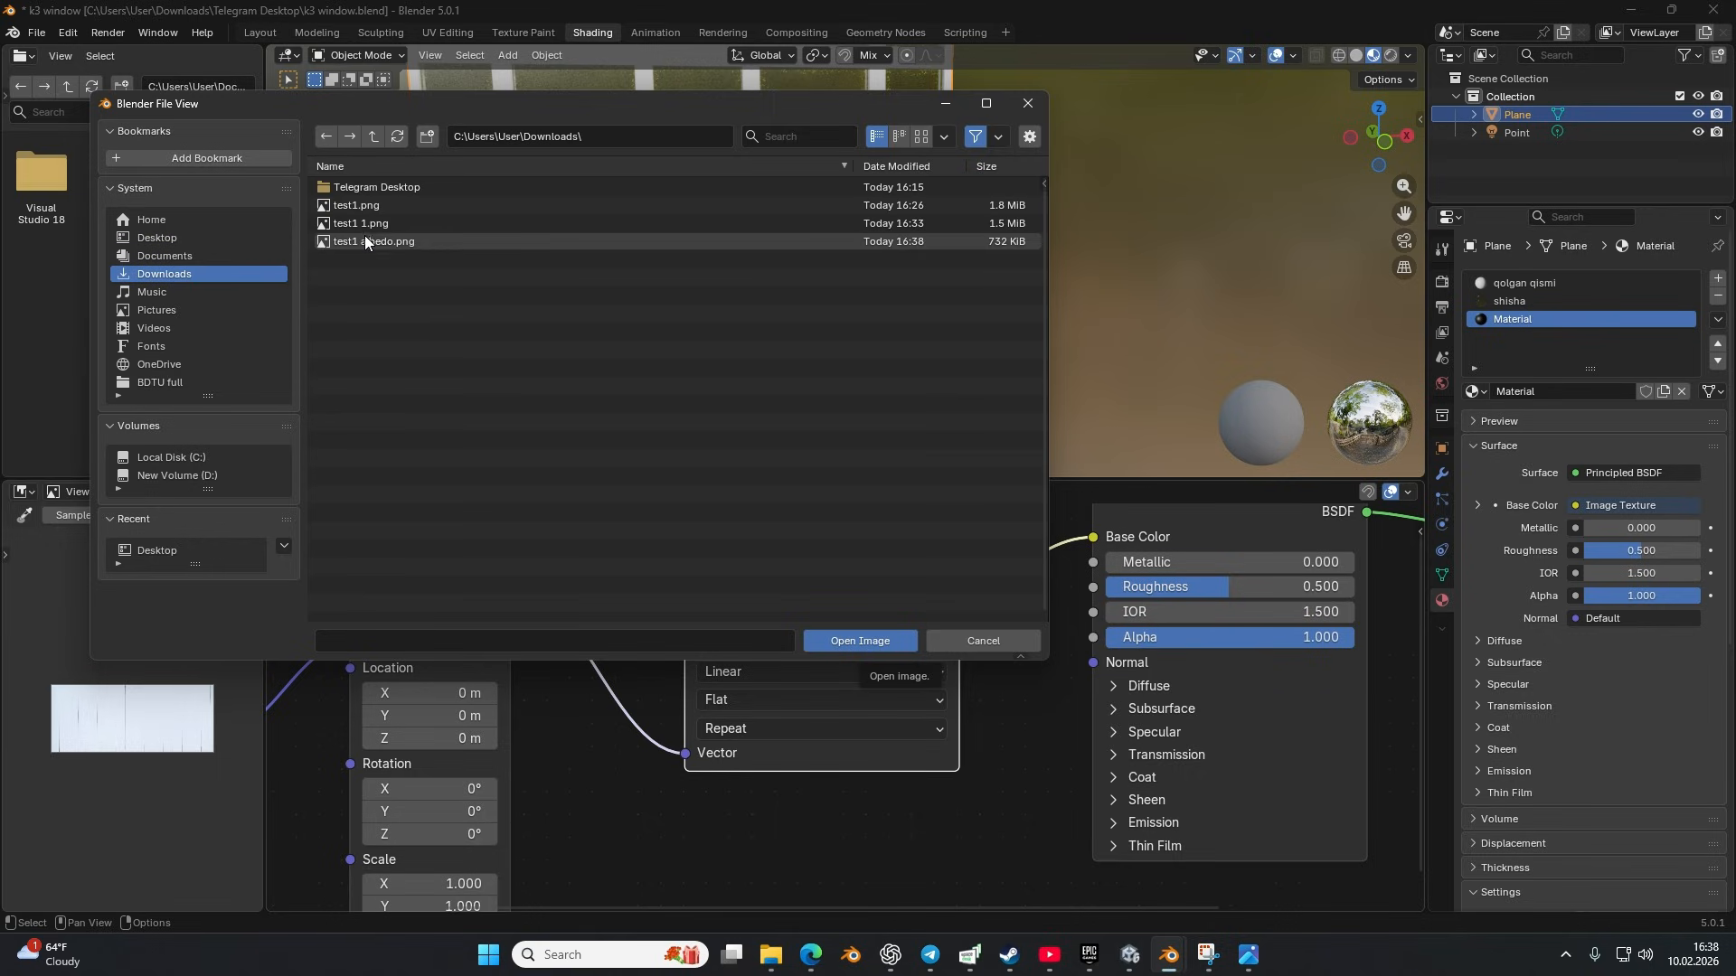
pyautogui.click(365, 238)
pyautogui.click(863, 641)
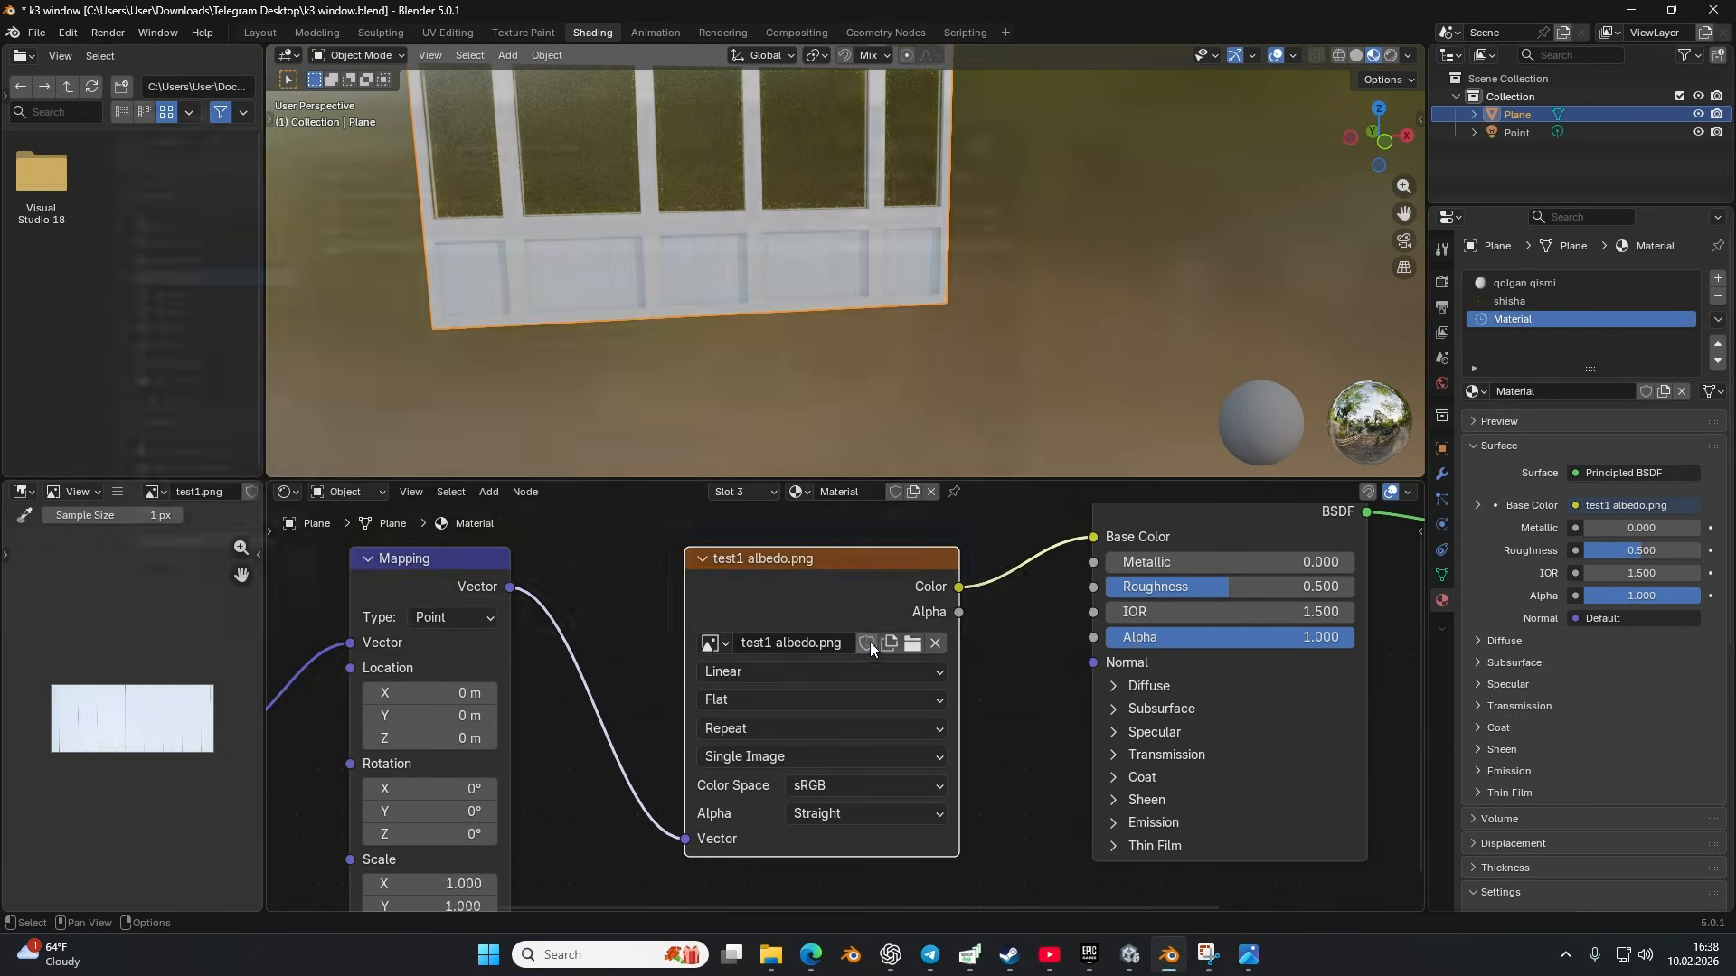
# Step: Scale up the bottom panels' UV islands together in the UV Editing workspace so the slat texture repeats more densely
pyautogui.scroll(5, 723, 344)
pyautogui.moveTo(789, 316); pyautogui.dragTo(727, 302)
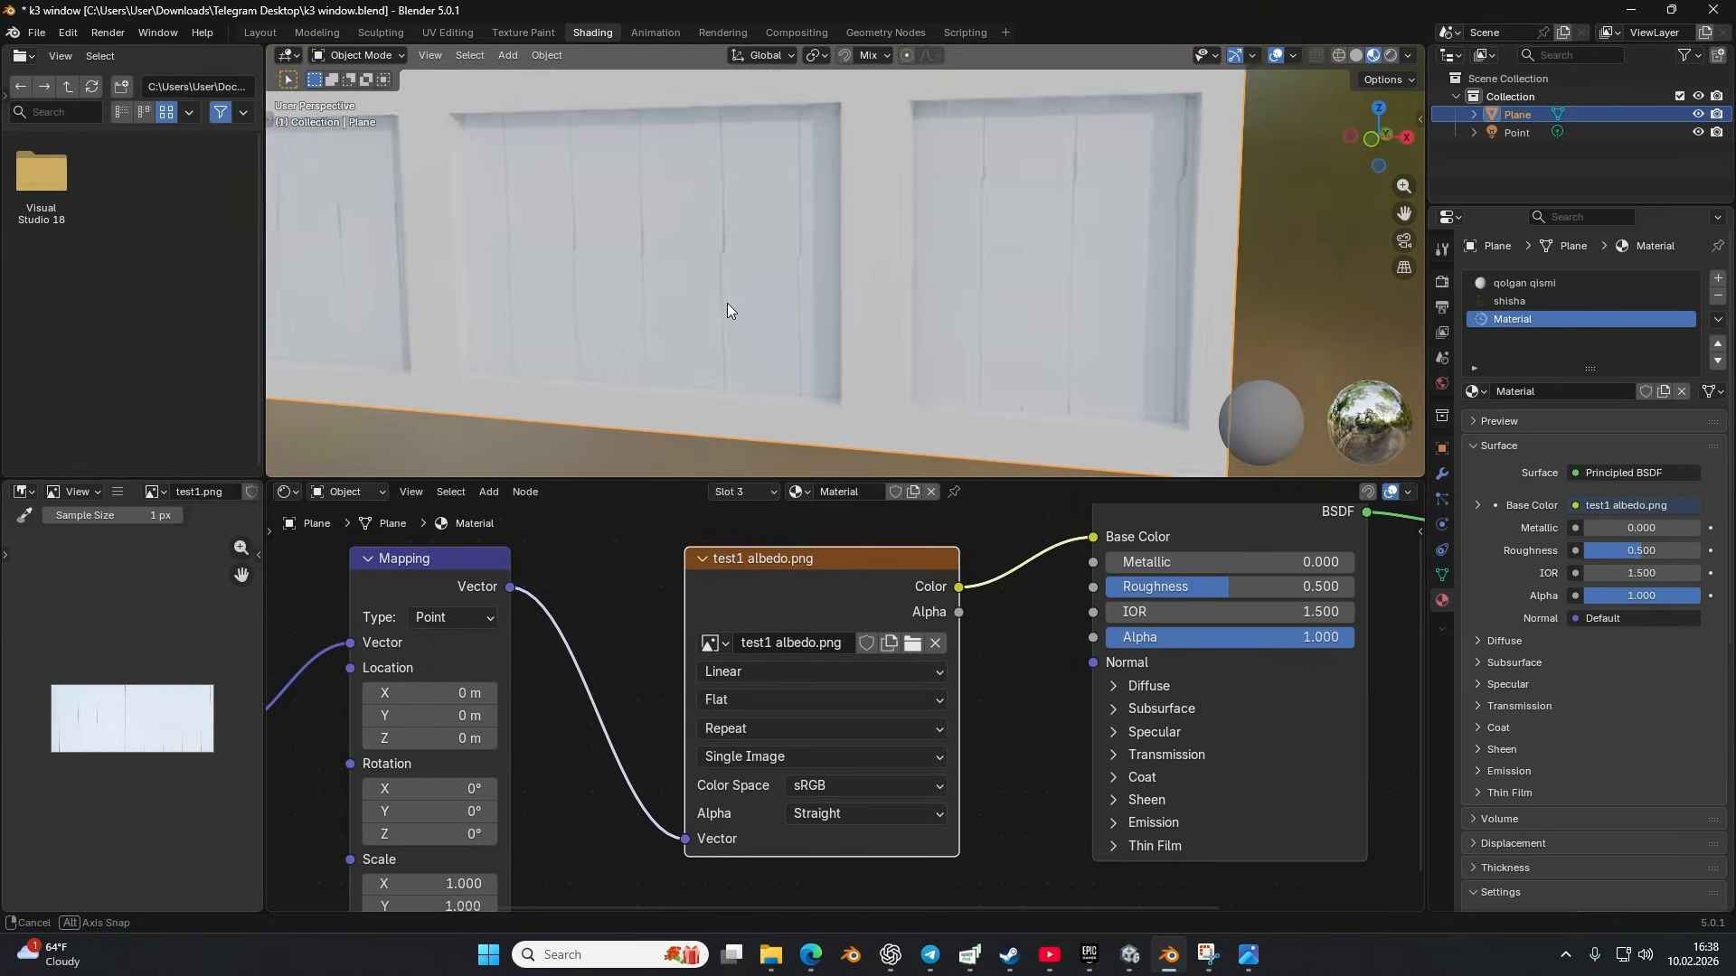
pyautogui.moveTo(902, 290); pyautogui.dragTo(773, 291)
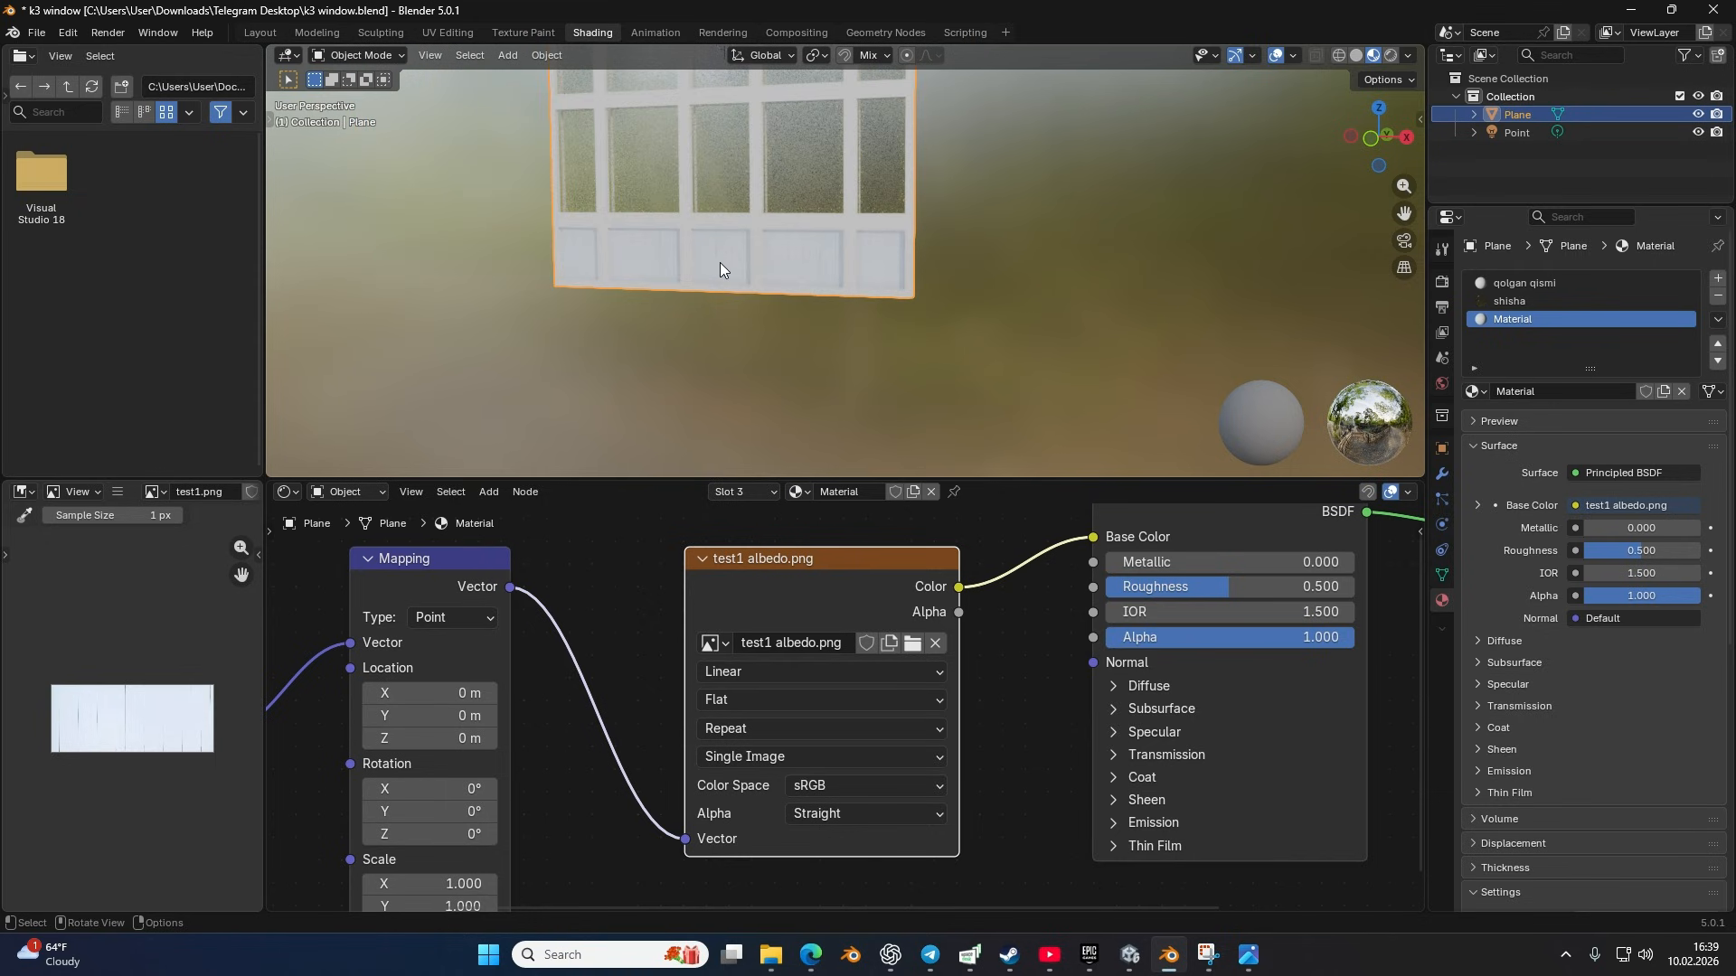
pyautogui.click(442, 33)
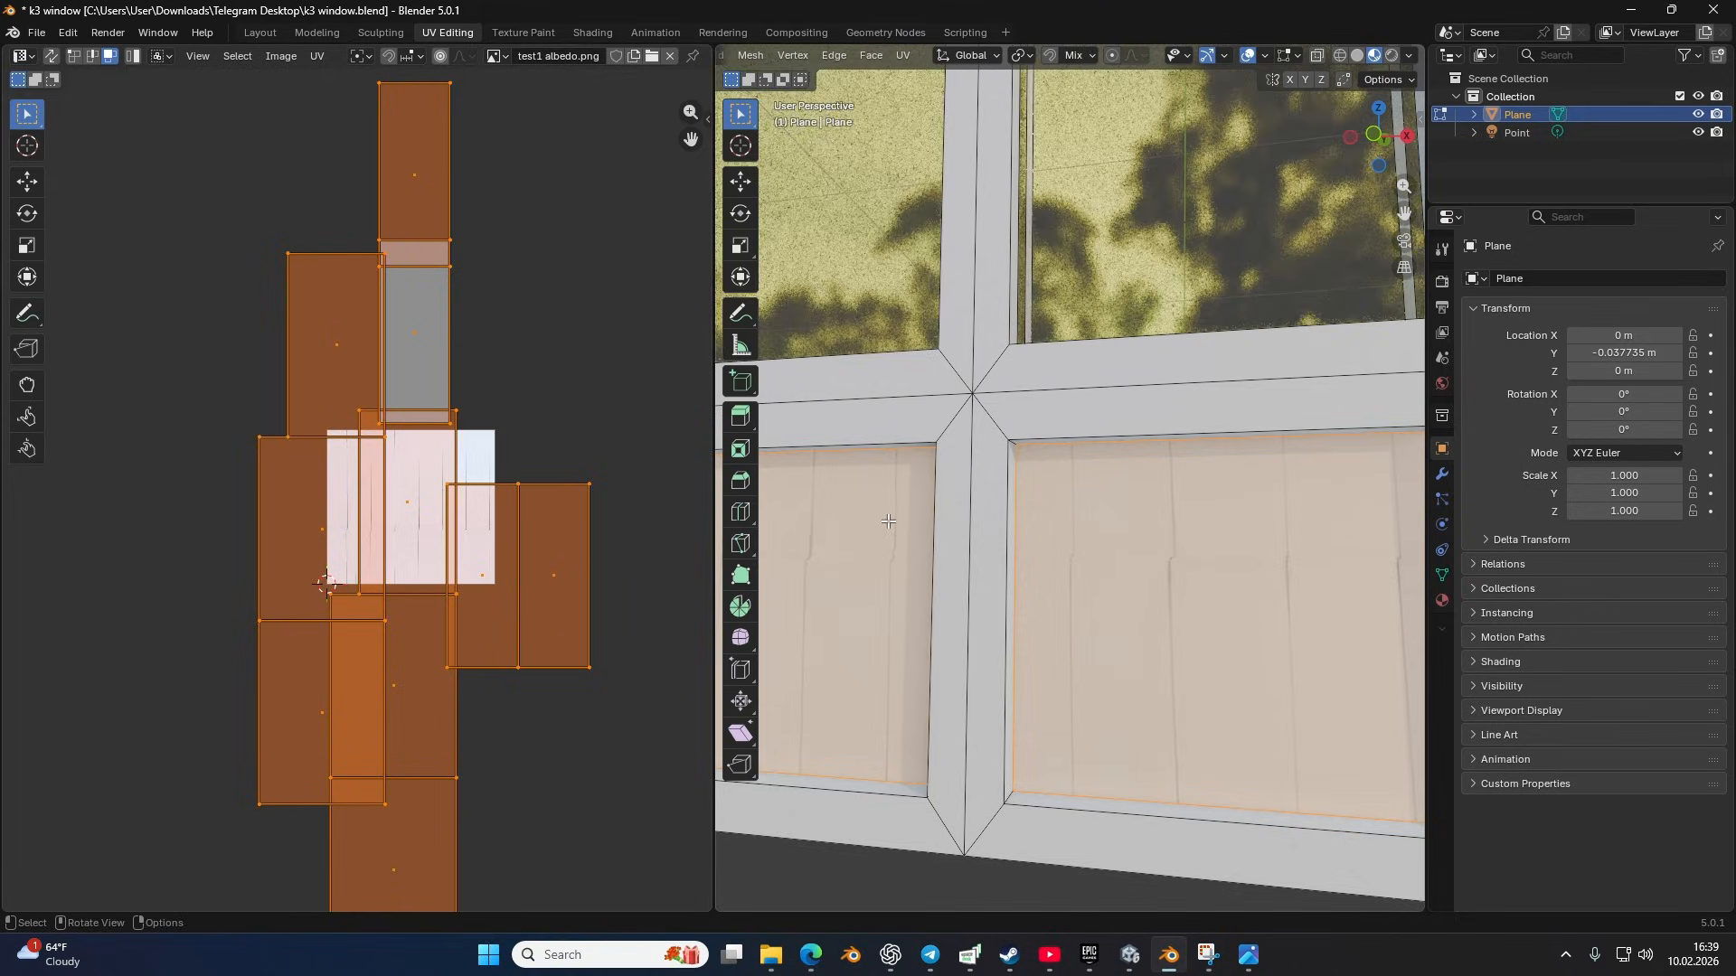
pyautogui.scroll(-6, 978, 552)
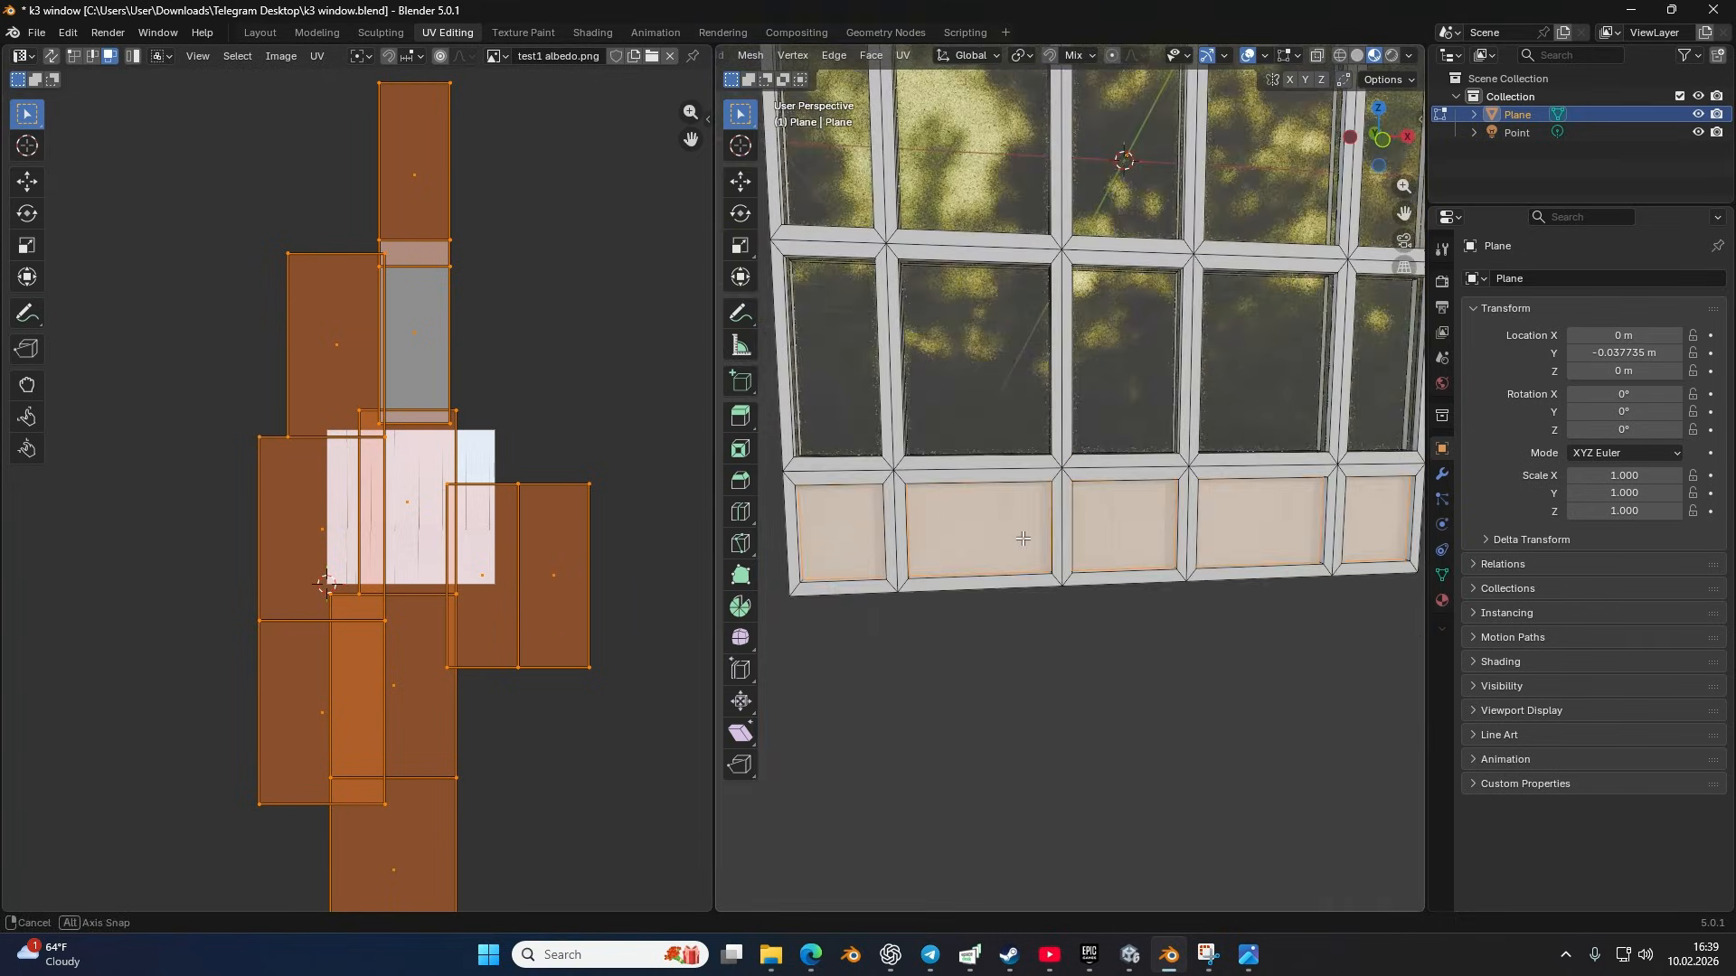
pyautogui.scroll(-2, 651, 669)
pyautogui.scroll(4, 935, 550)
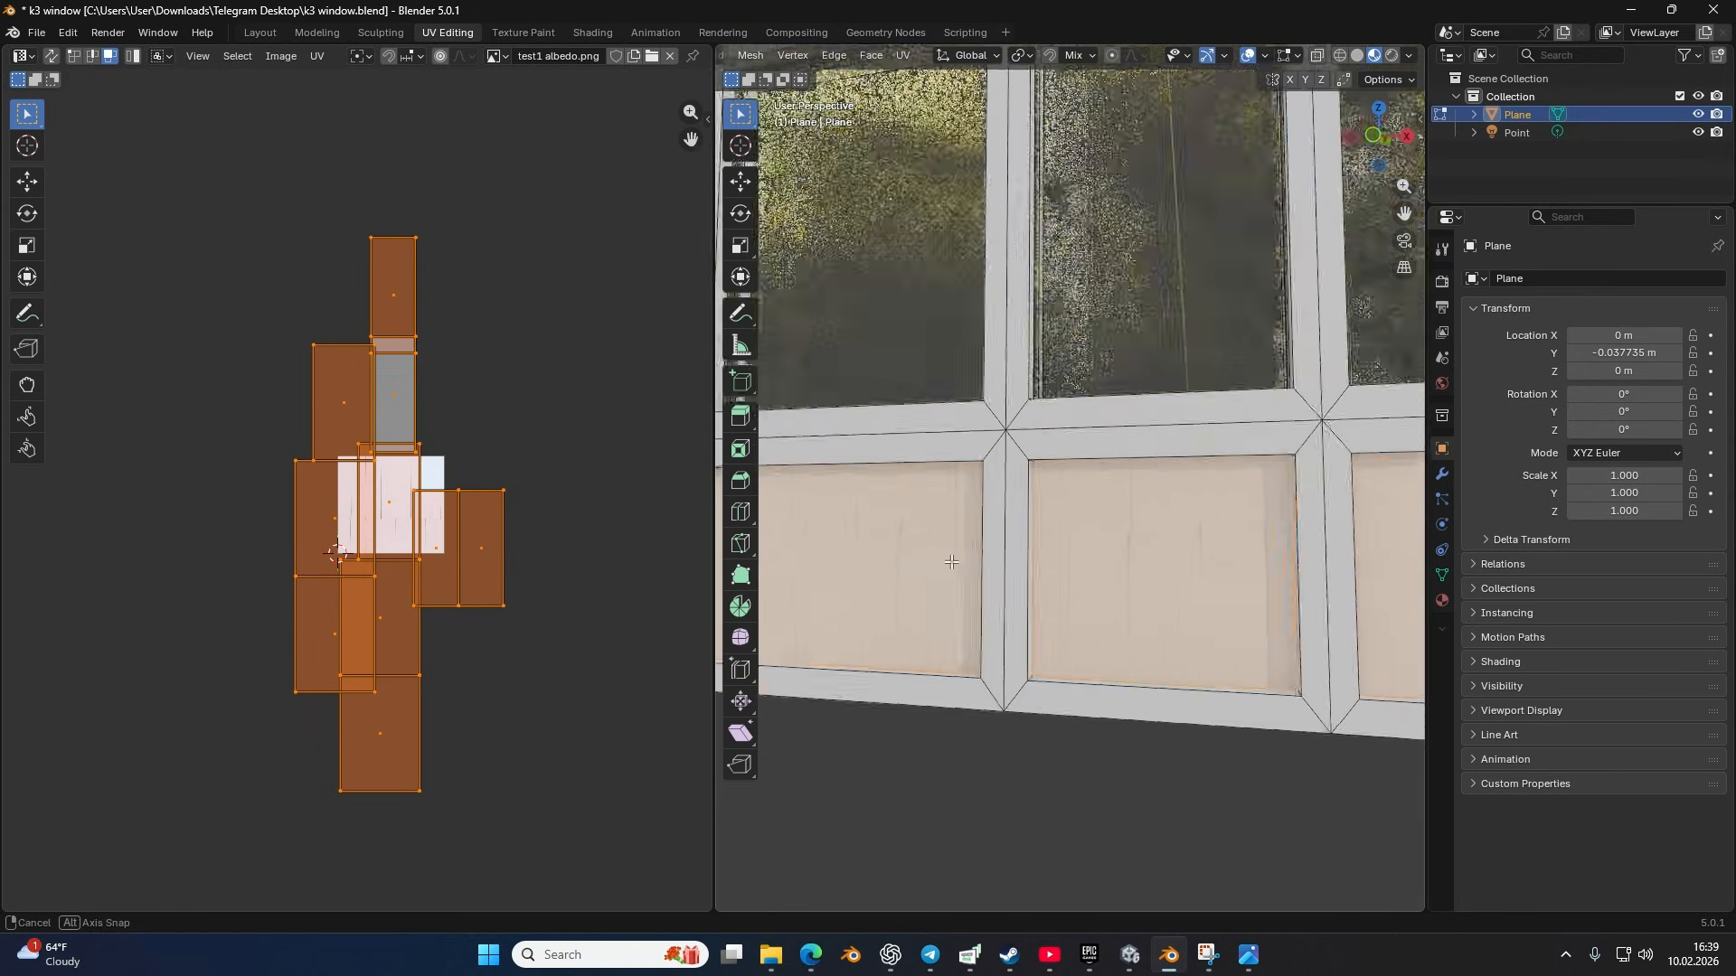
pyautogui.moveTo(935, 551); pyautogui.dragTo(929, 555)
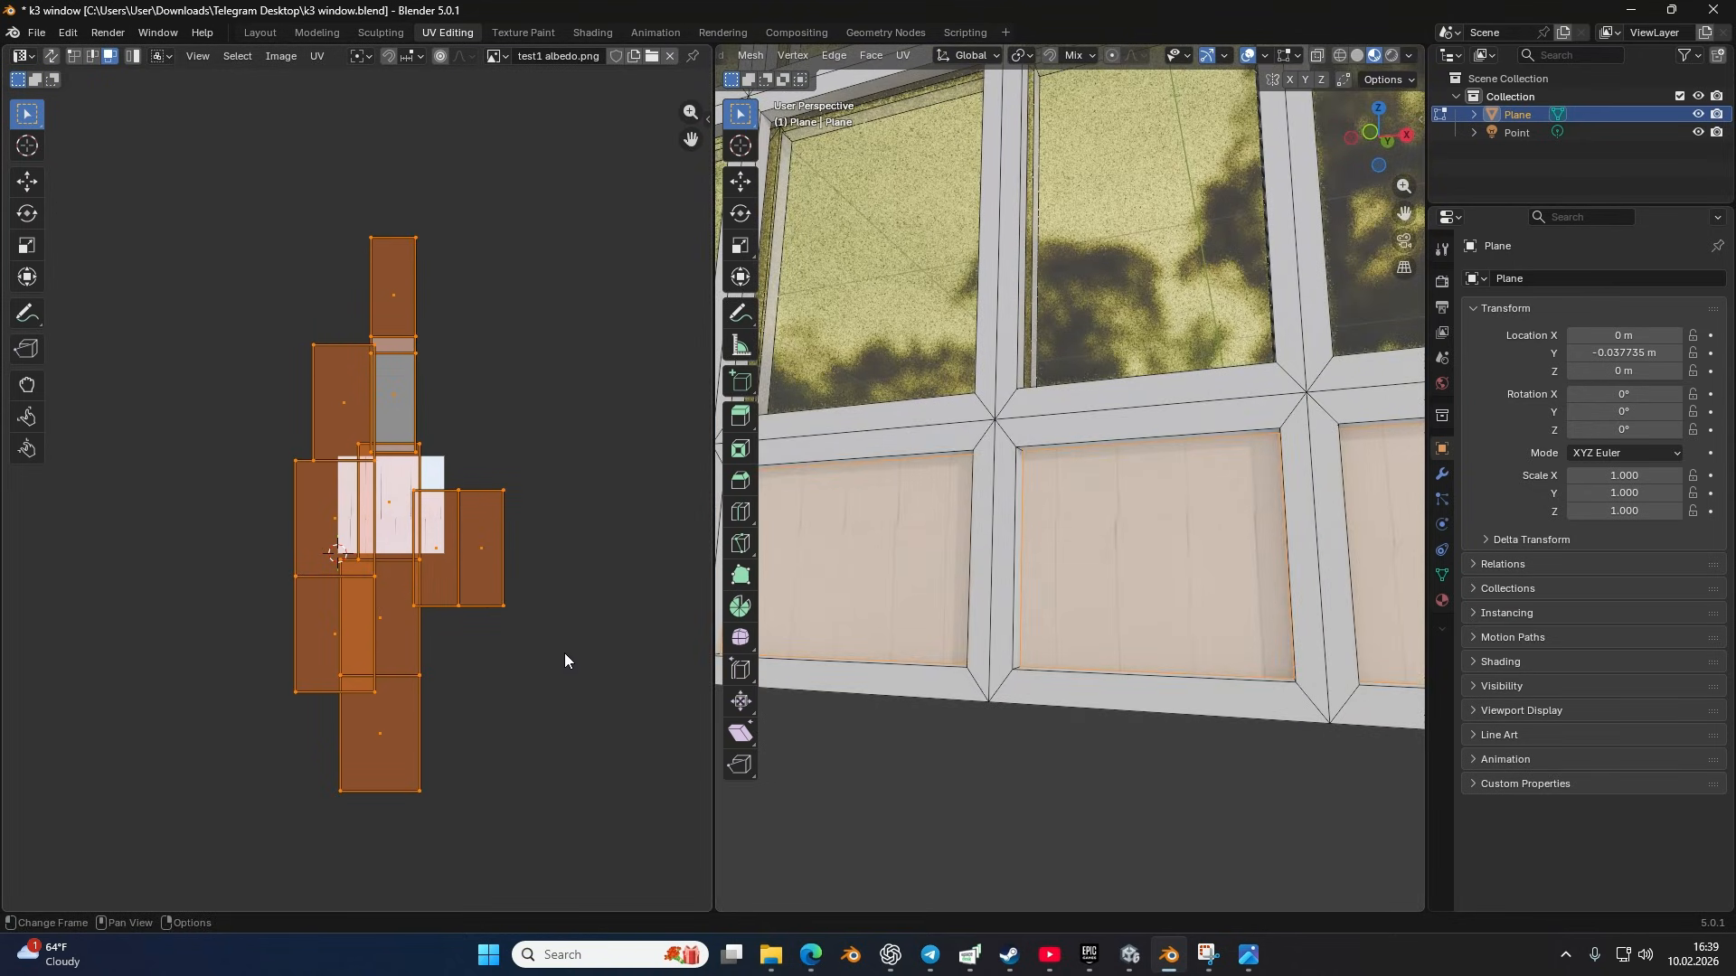
pyautogui.press('s')
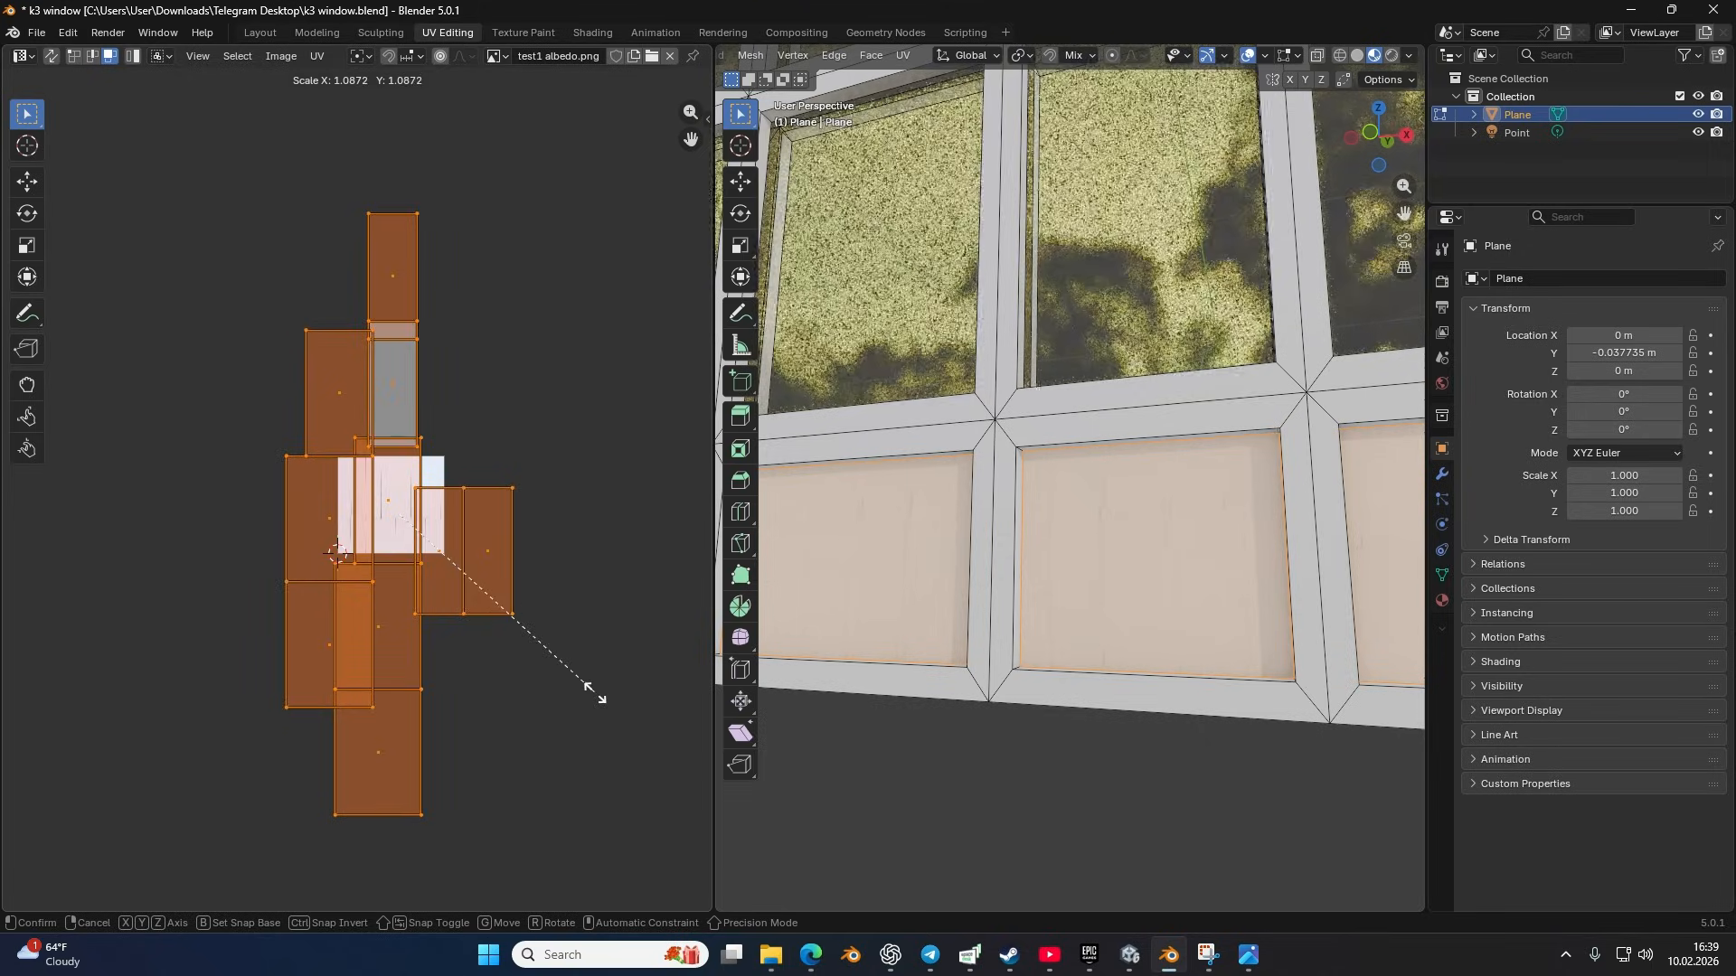
pyautogui.click(710, 753)
# Step: Examine the slat texture across the bottom panels from several angles, and review the material's nodes in the Shading workspace
pyautogui.scroll(-3, 1058, 638)
pyautogui.moveTo(1058, 638); pyautogui.dragTo(1270, 649)
pyautogui.moveTo(973, 589); pyautogui.dragTo(1011, 523)
pyautogui.scroll(8, 983, 643)
pyautogui.scroll(4, 1081, 566)
pyautogui.scroll(-3, 1199, 546)
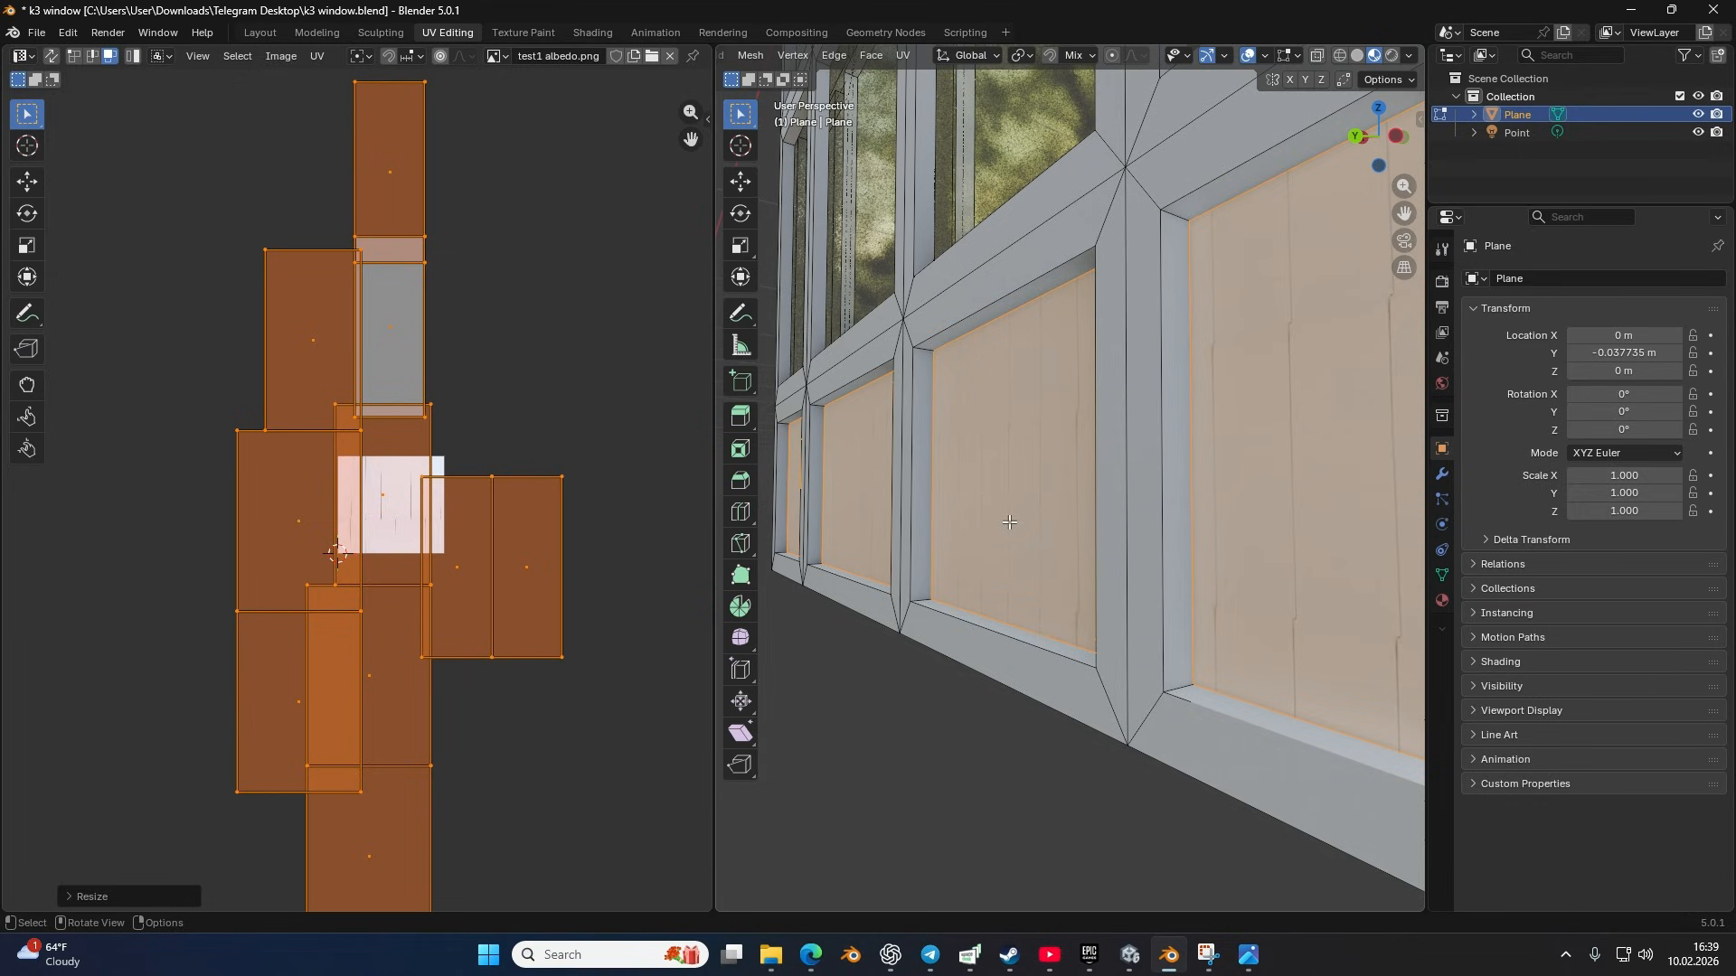
pyautogui.scroll(-4, 1010, 522)
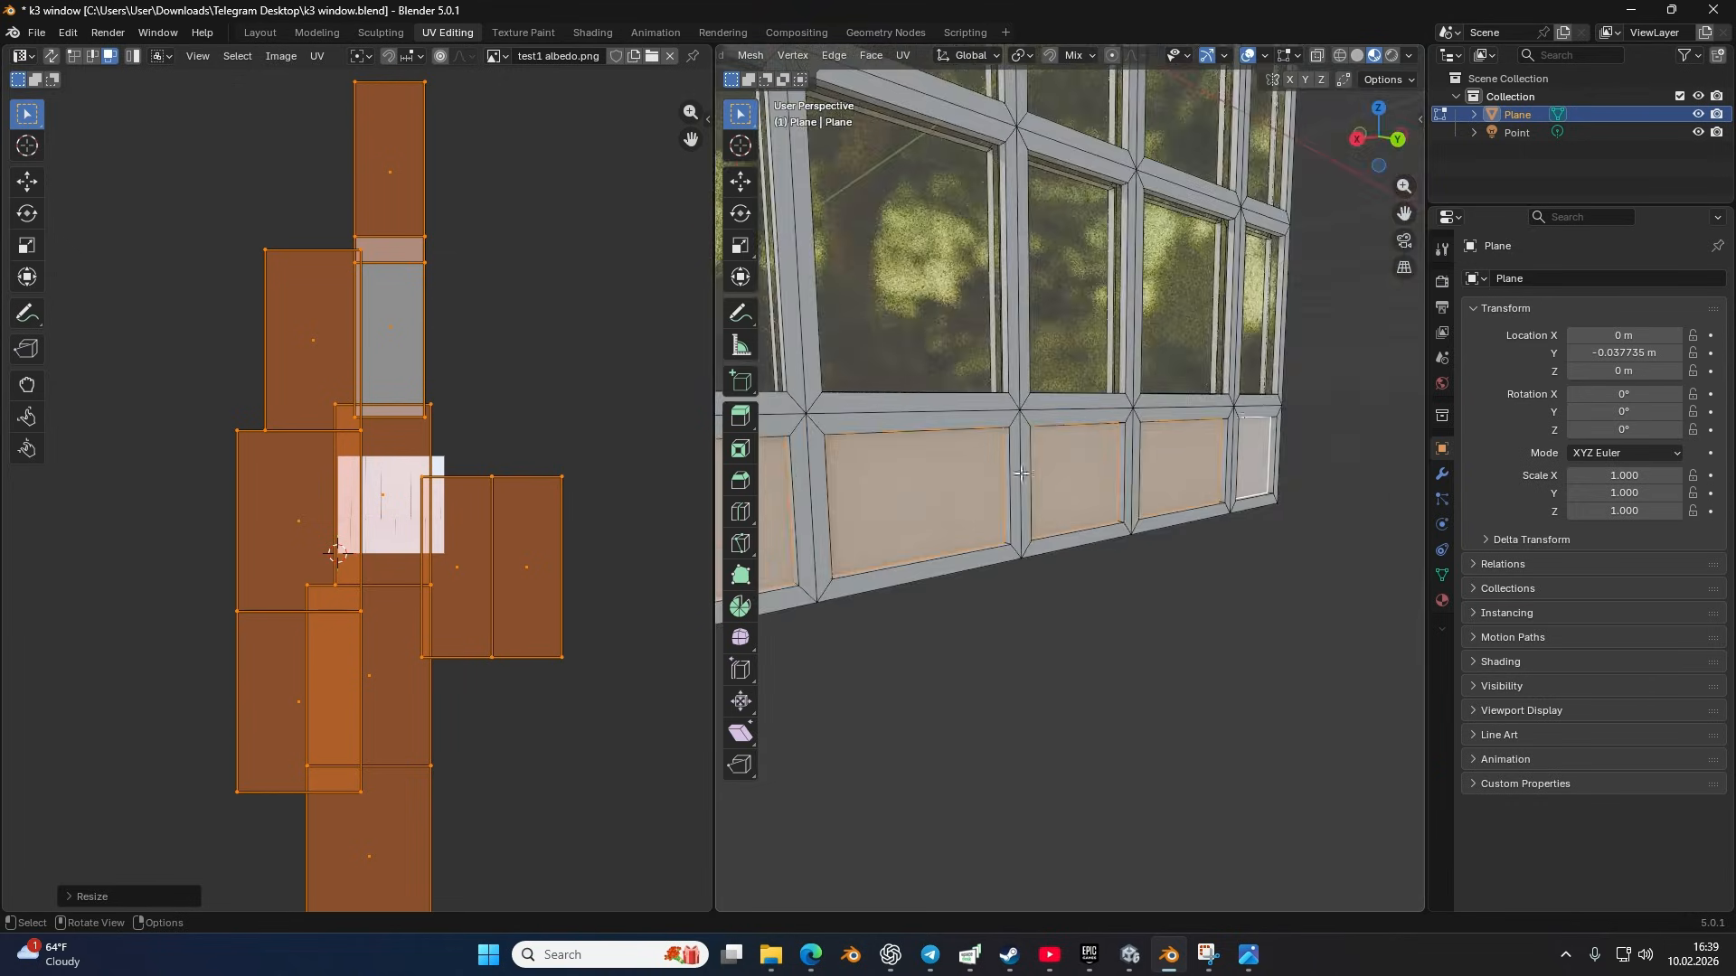
pyautogui.click(596, 33)
pyautogui.scroll(-4, 815, 662)
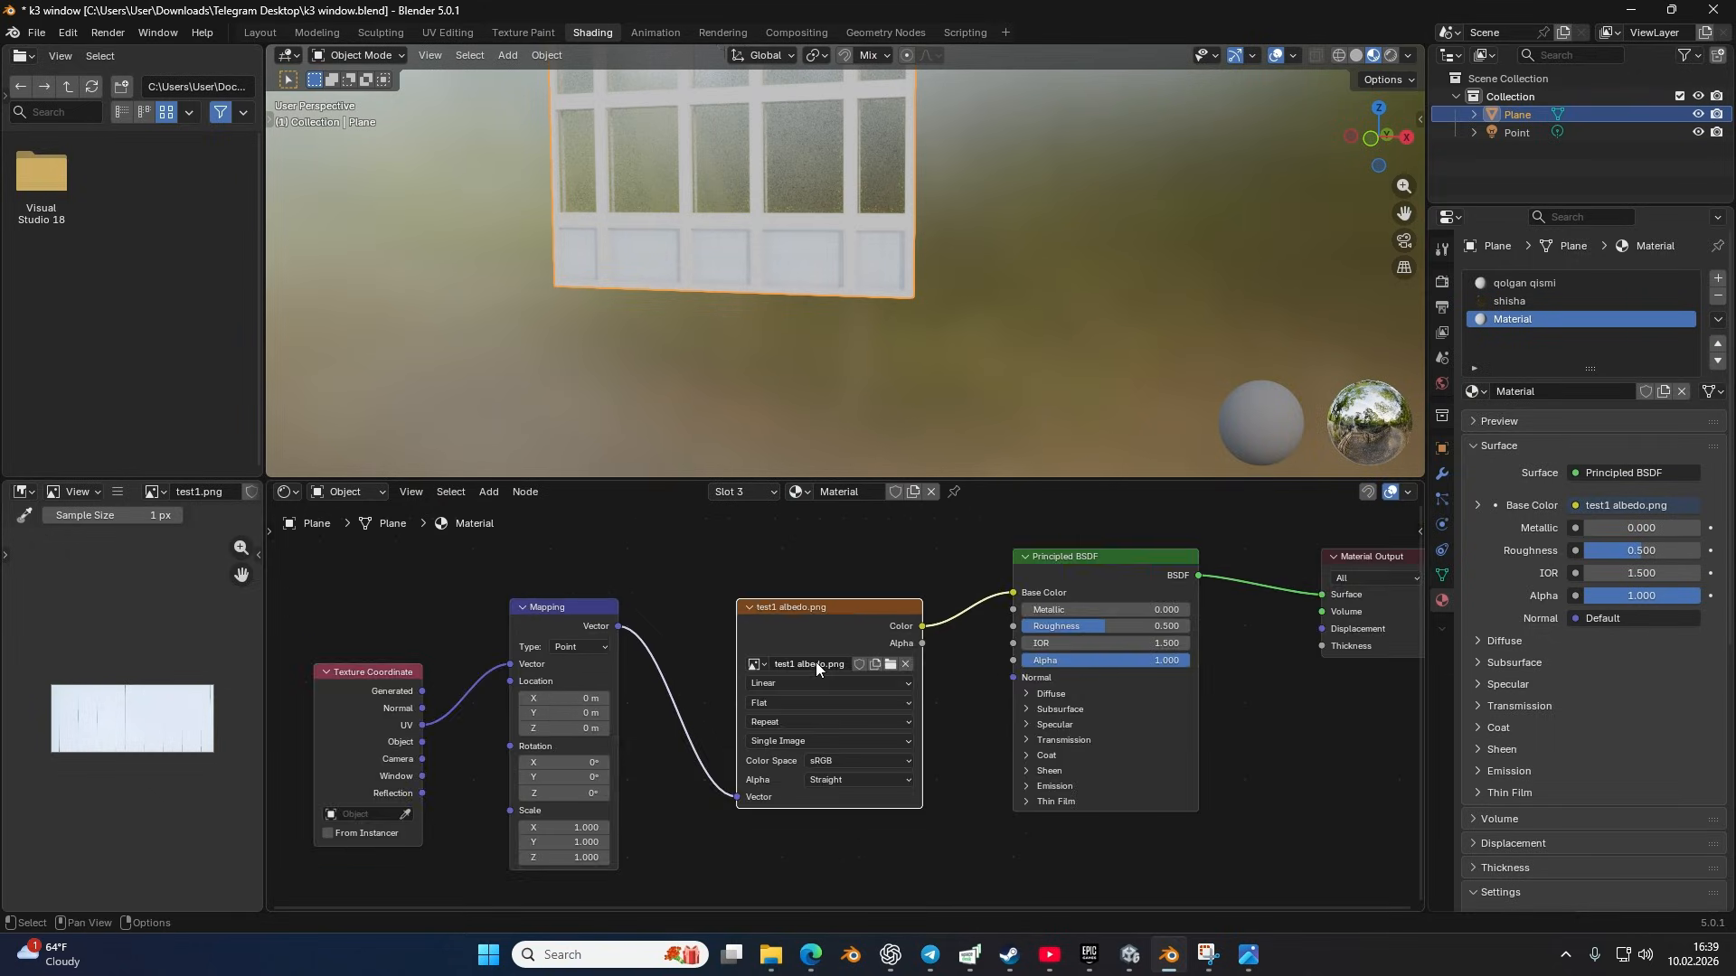
pyautogui.scroll(5, 915, 624)
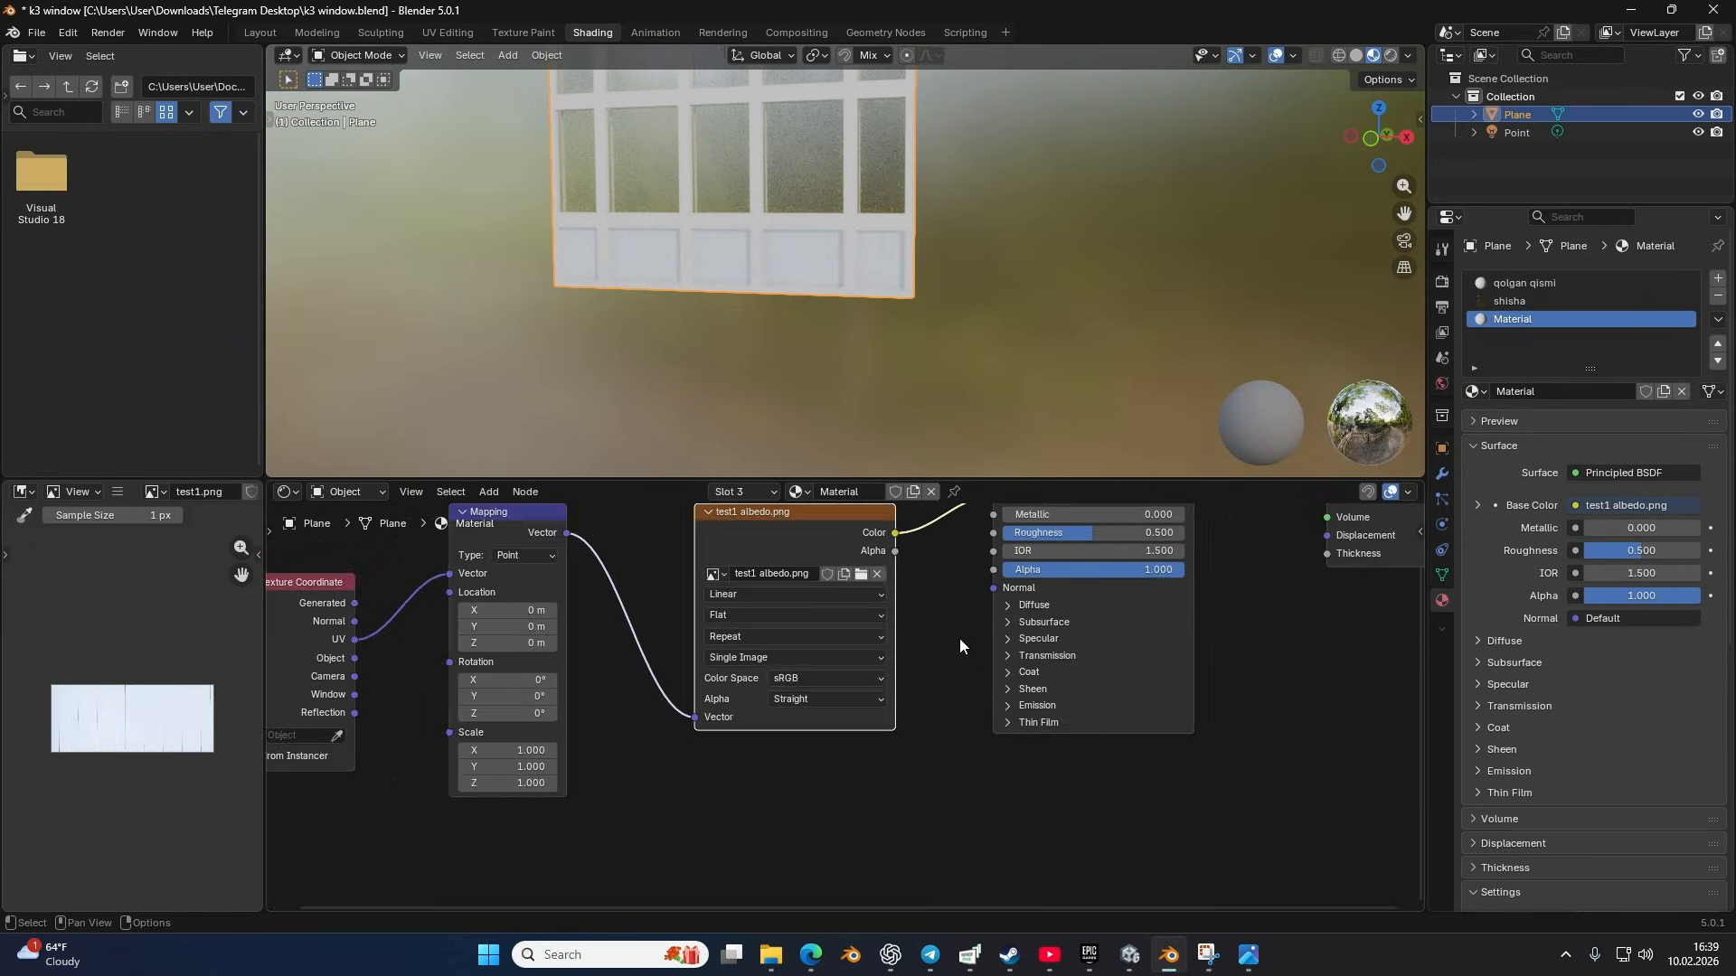
pyautogui.scroll(-3, 859, 723)
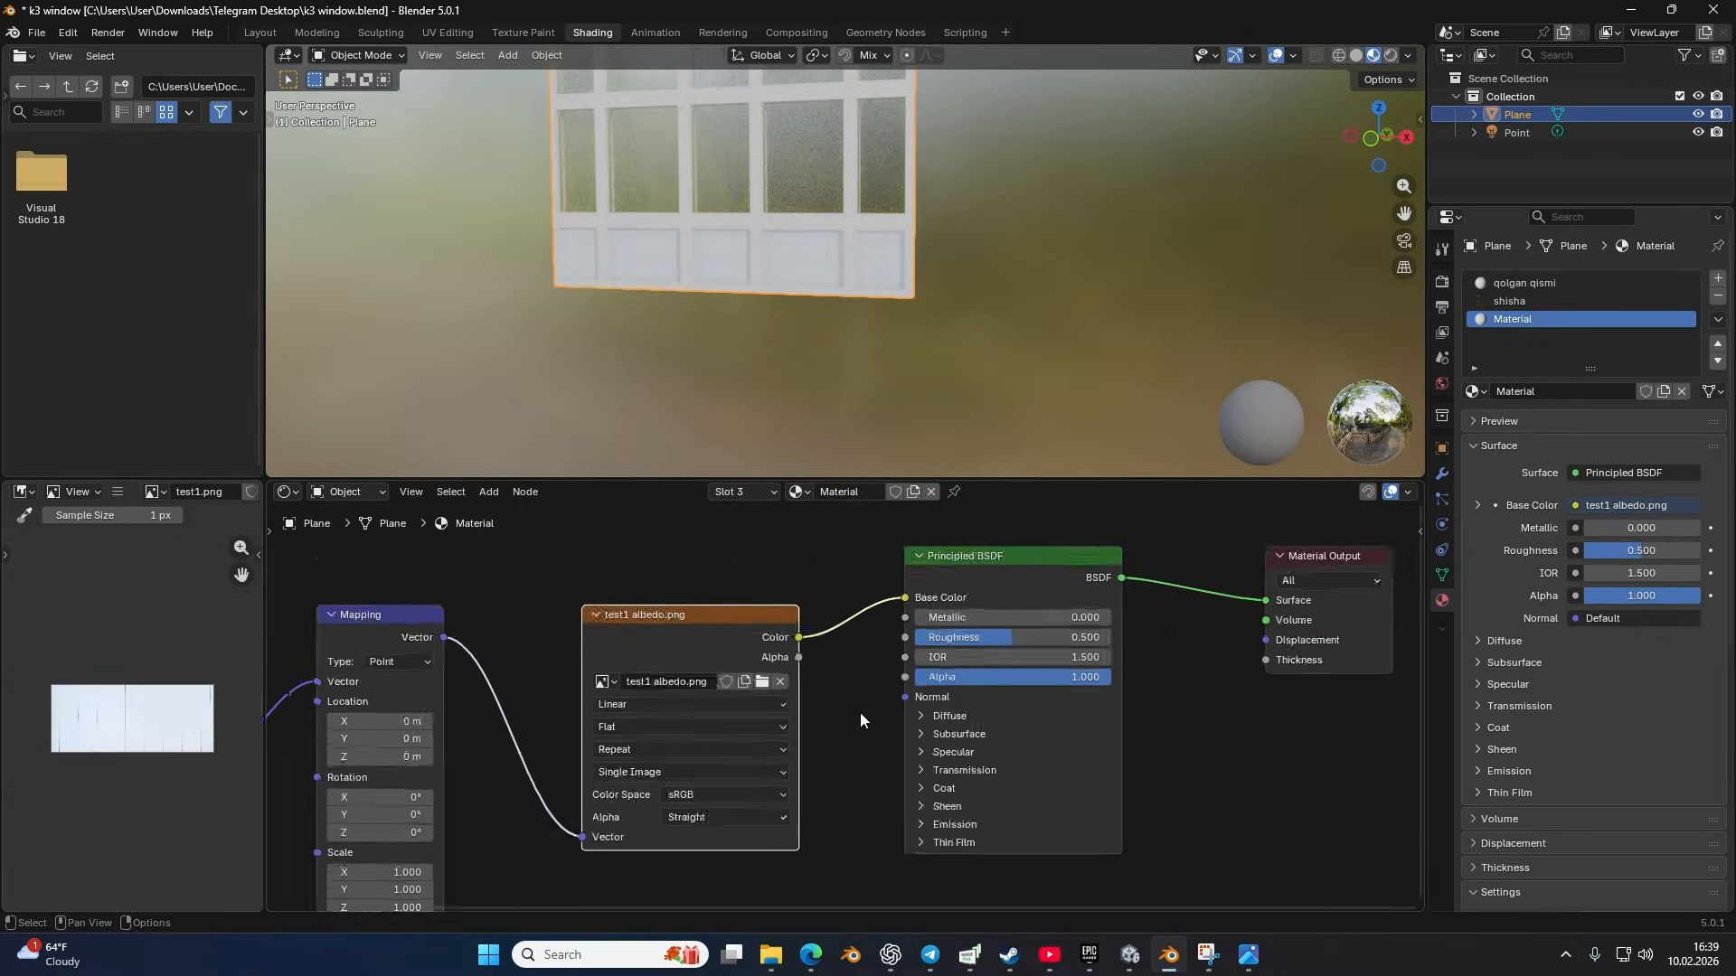
# Step: Switch to Photopea, open the Normal Map filter for the slat tile and check its preview along the slat lines
pyautogui.click(810, 955)
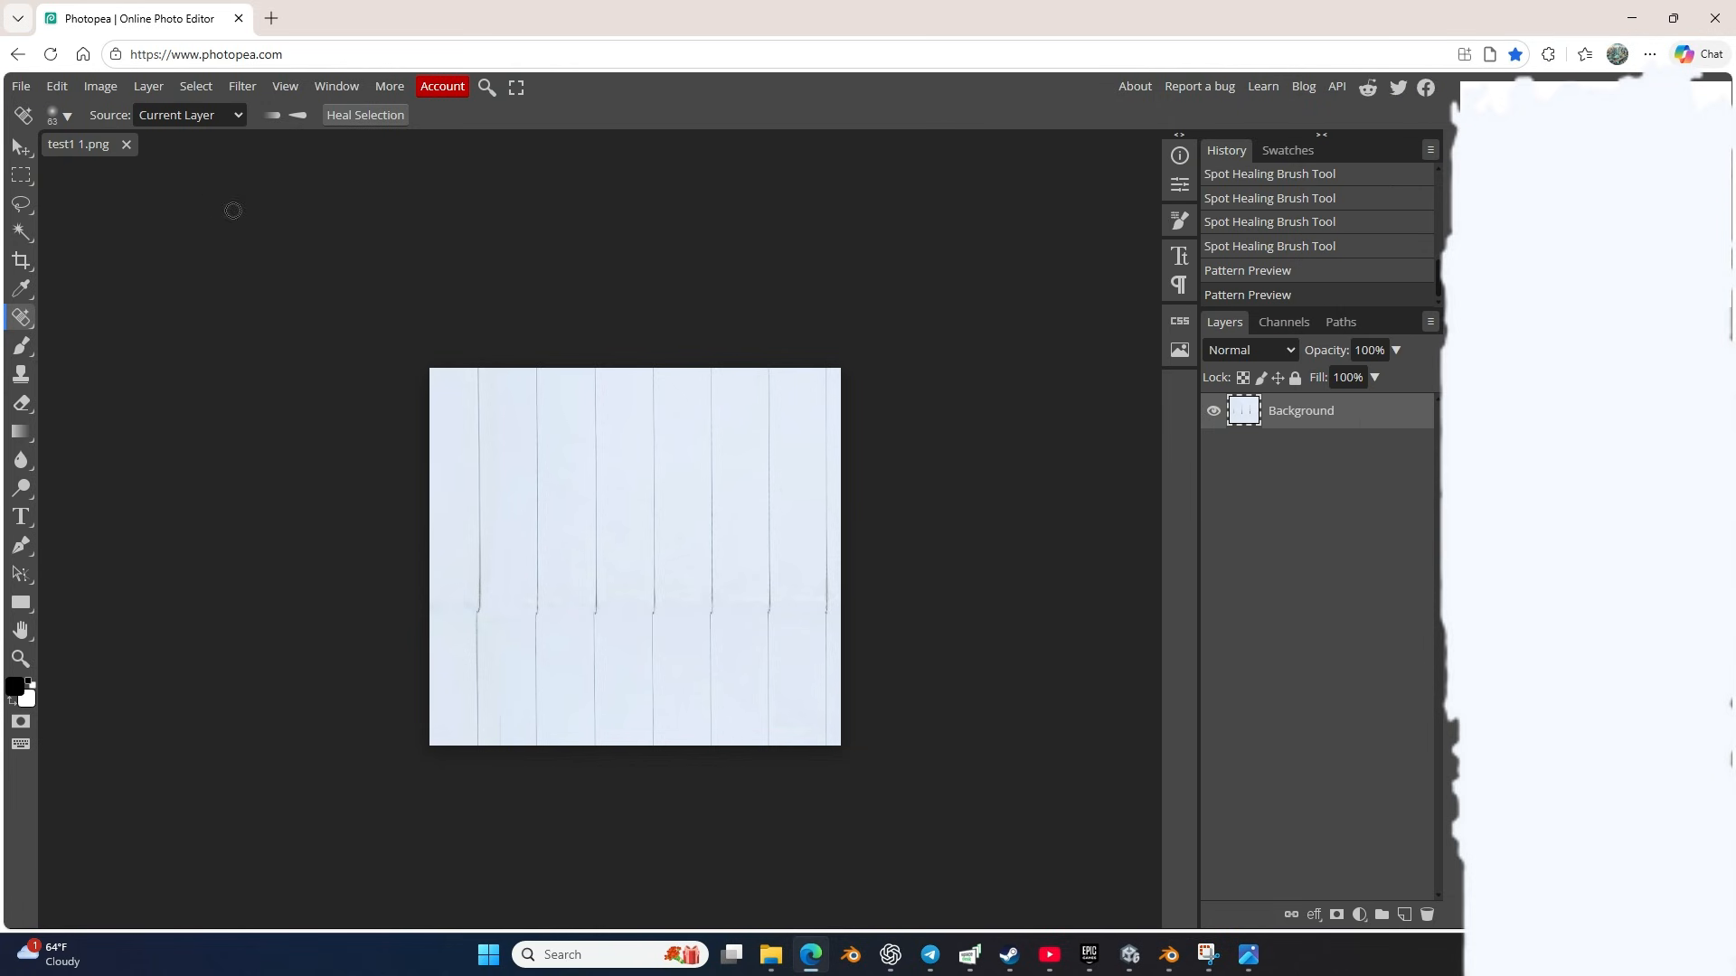
pyautogui.click(243, 86)
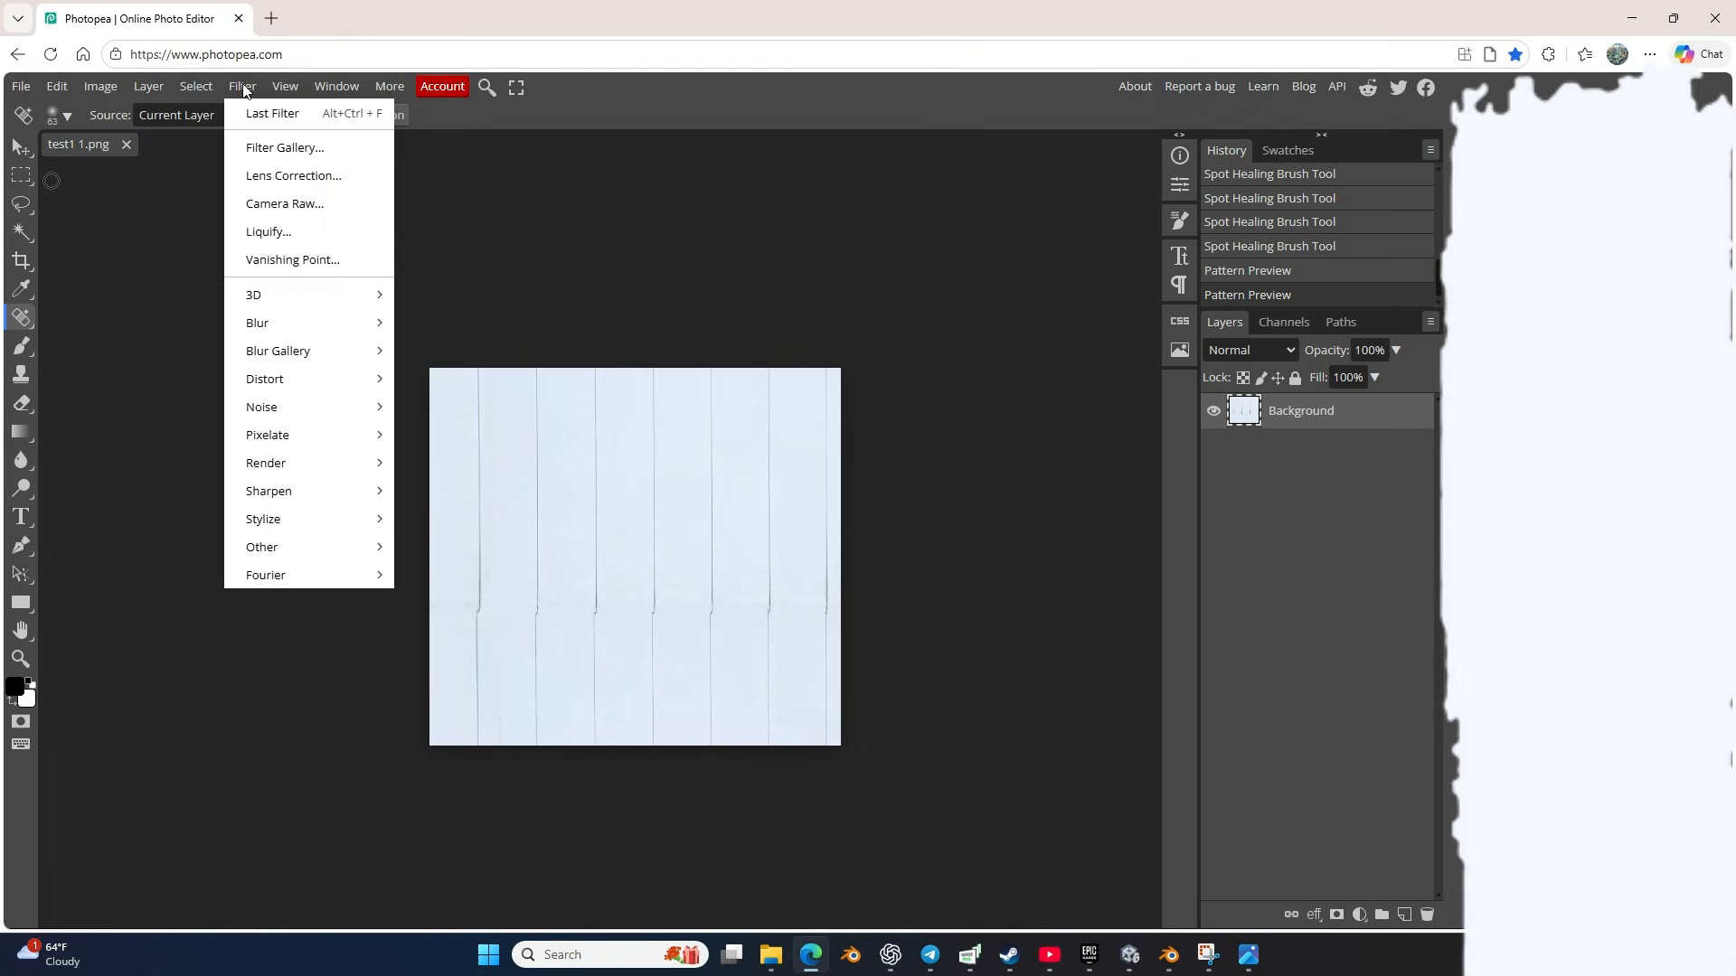
pyautogui.moveTo(284, 300)
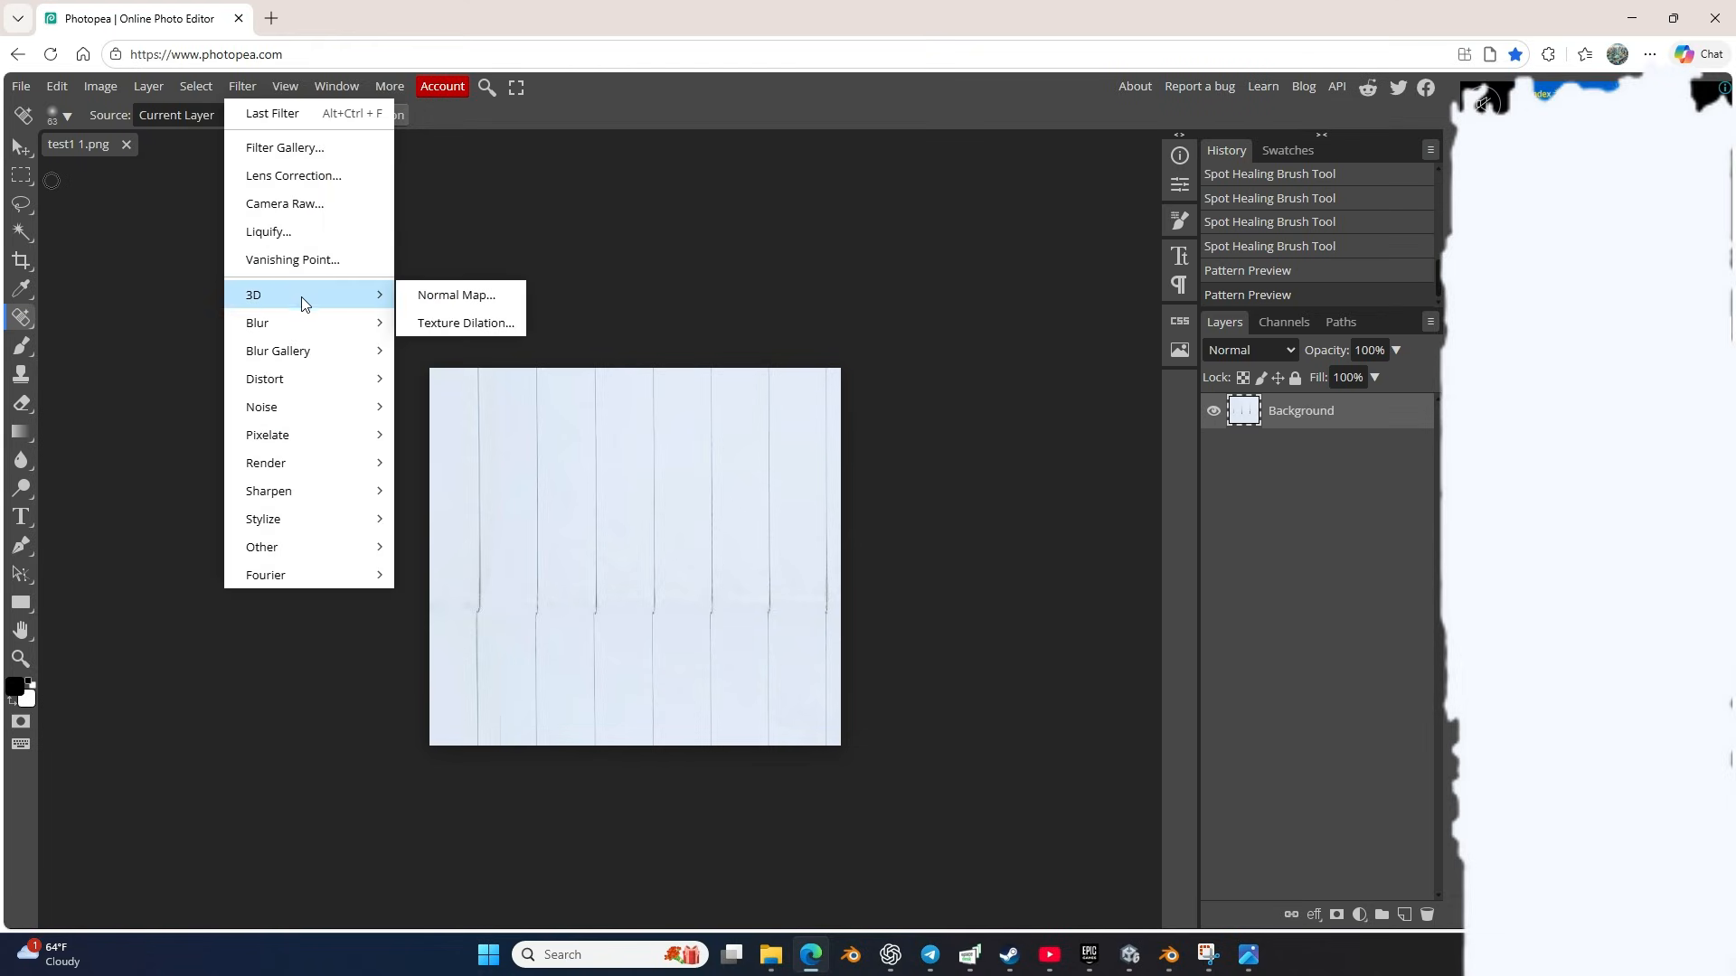
pyautogui.click(446, 298)
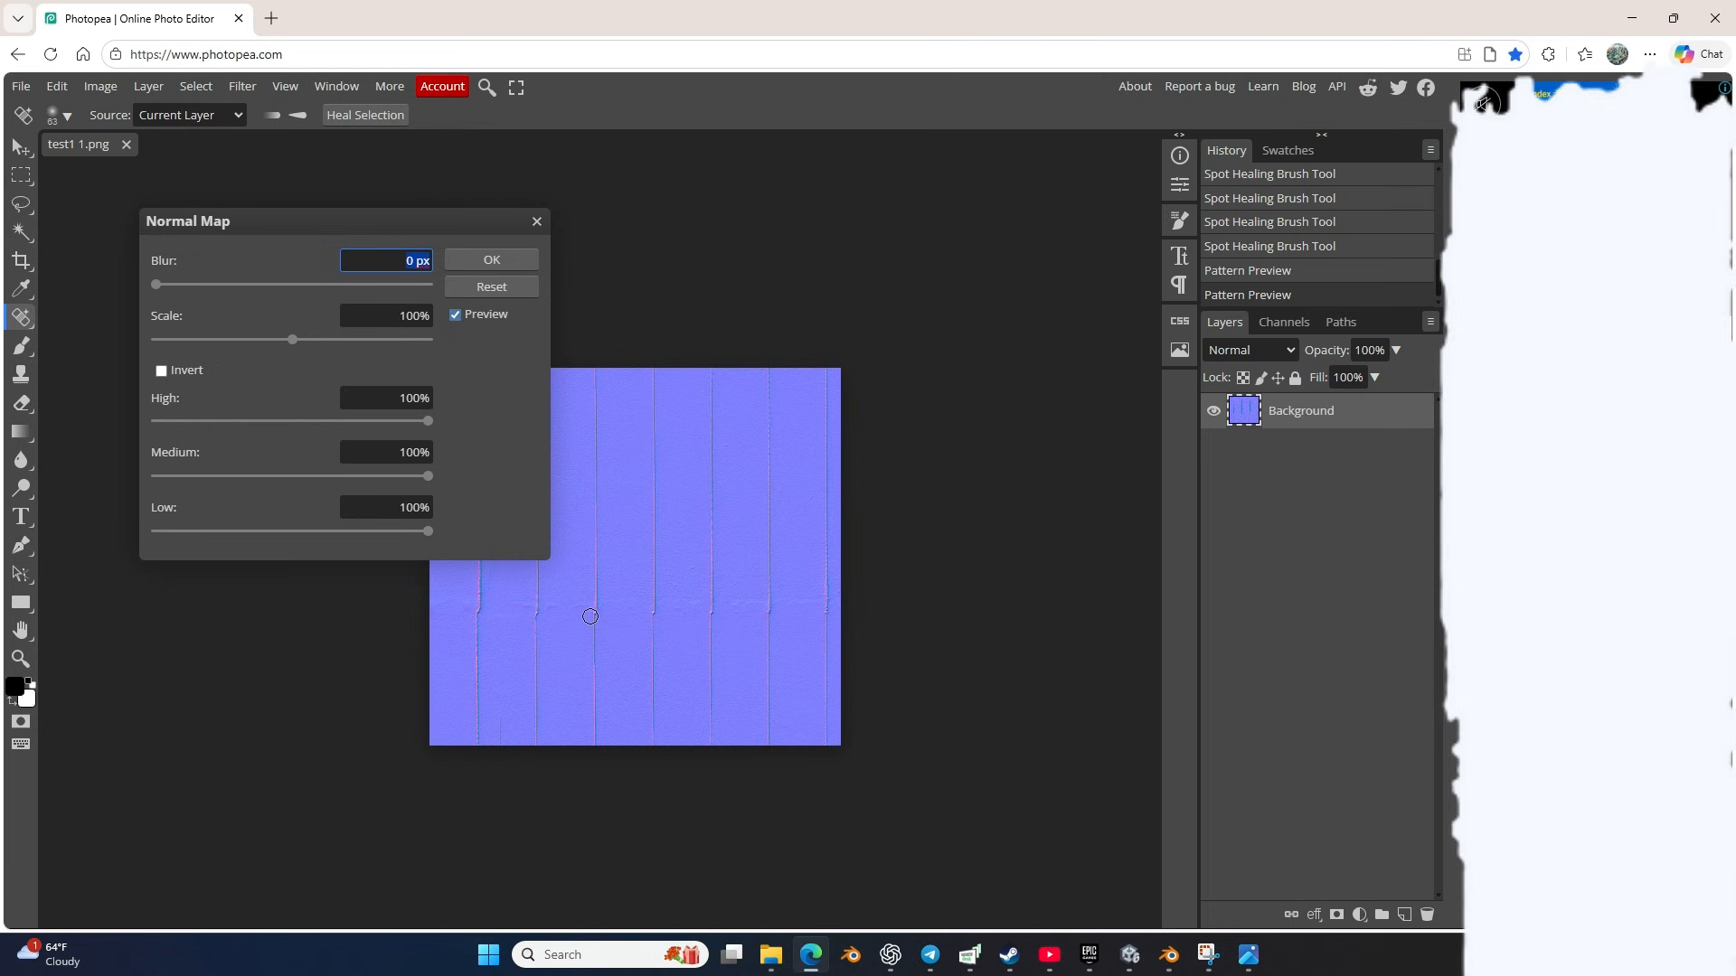
pyautogui.scroll(10, 590, 617)
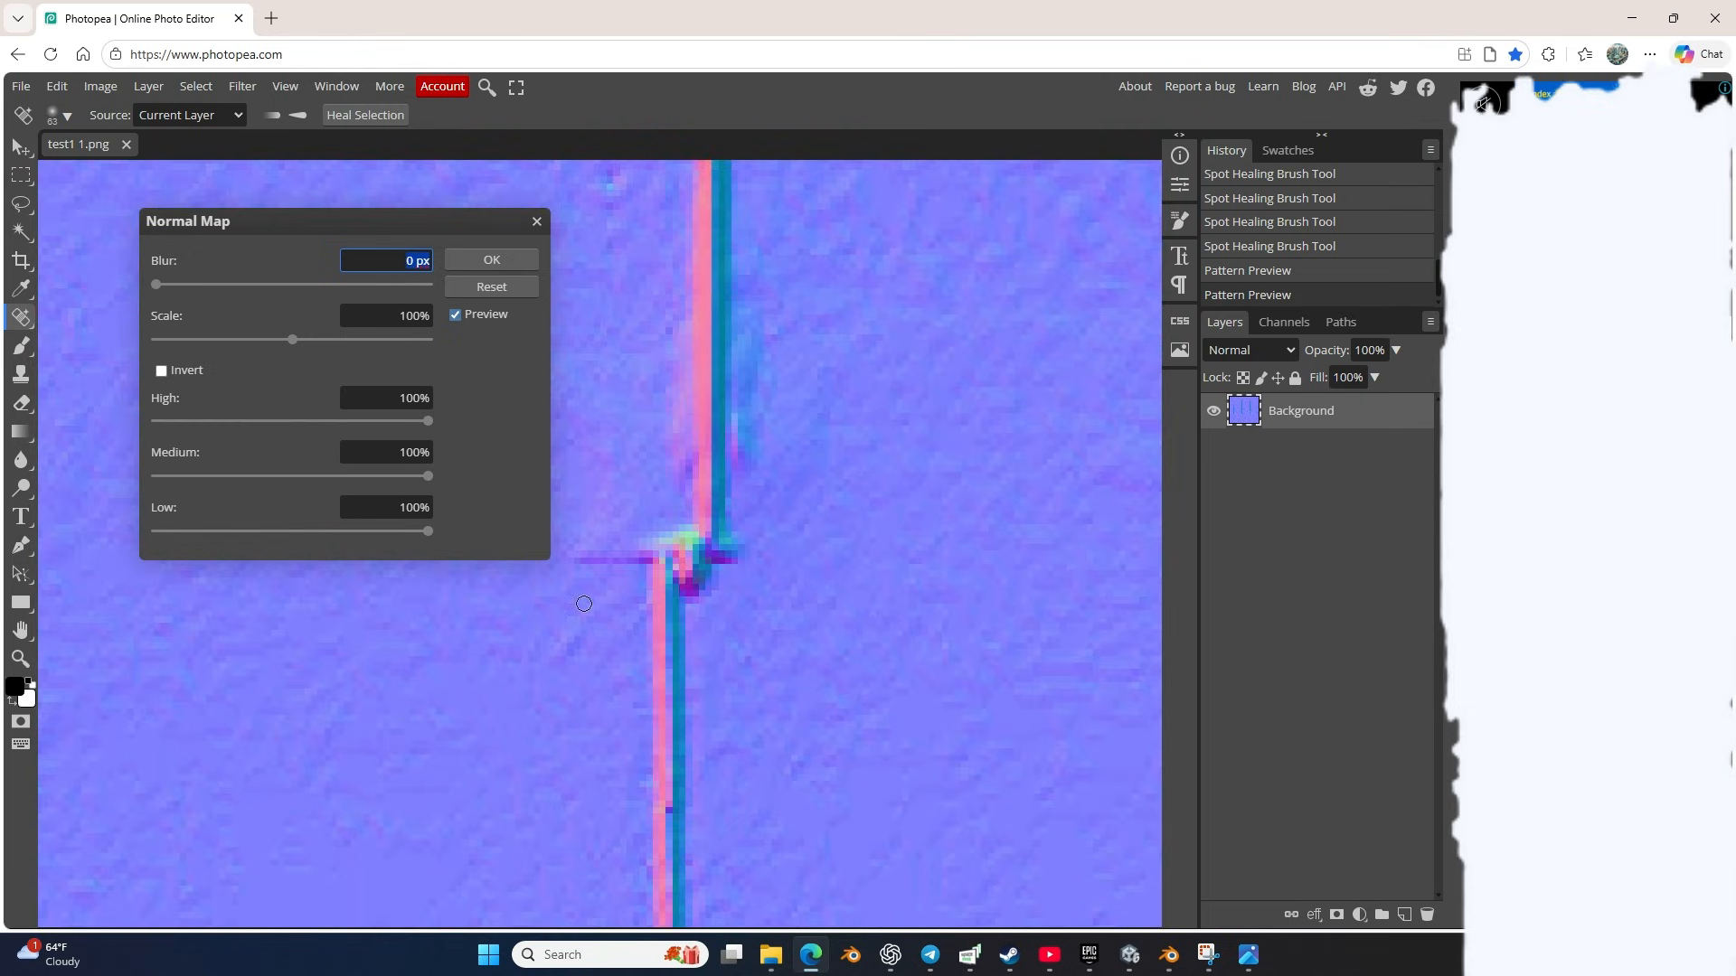
pyautogui.scroll(-5, 584, 604)
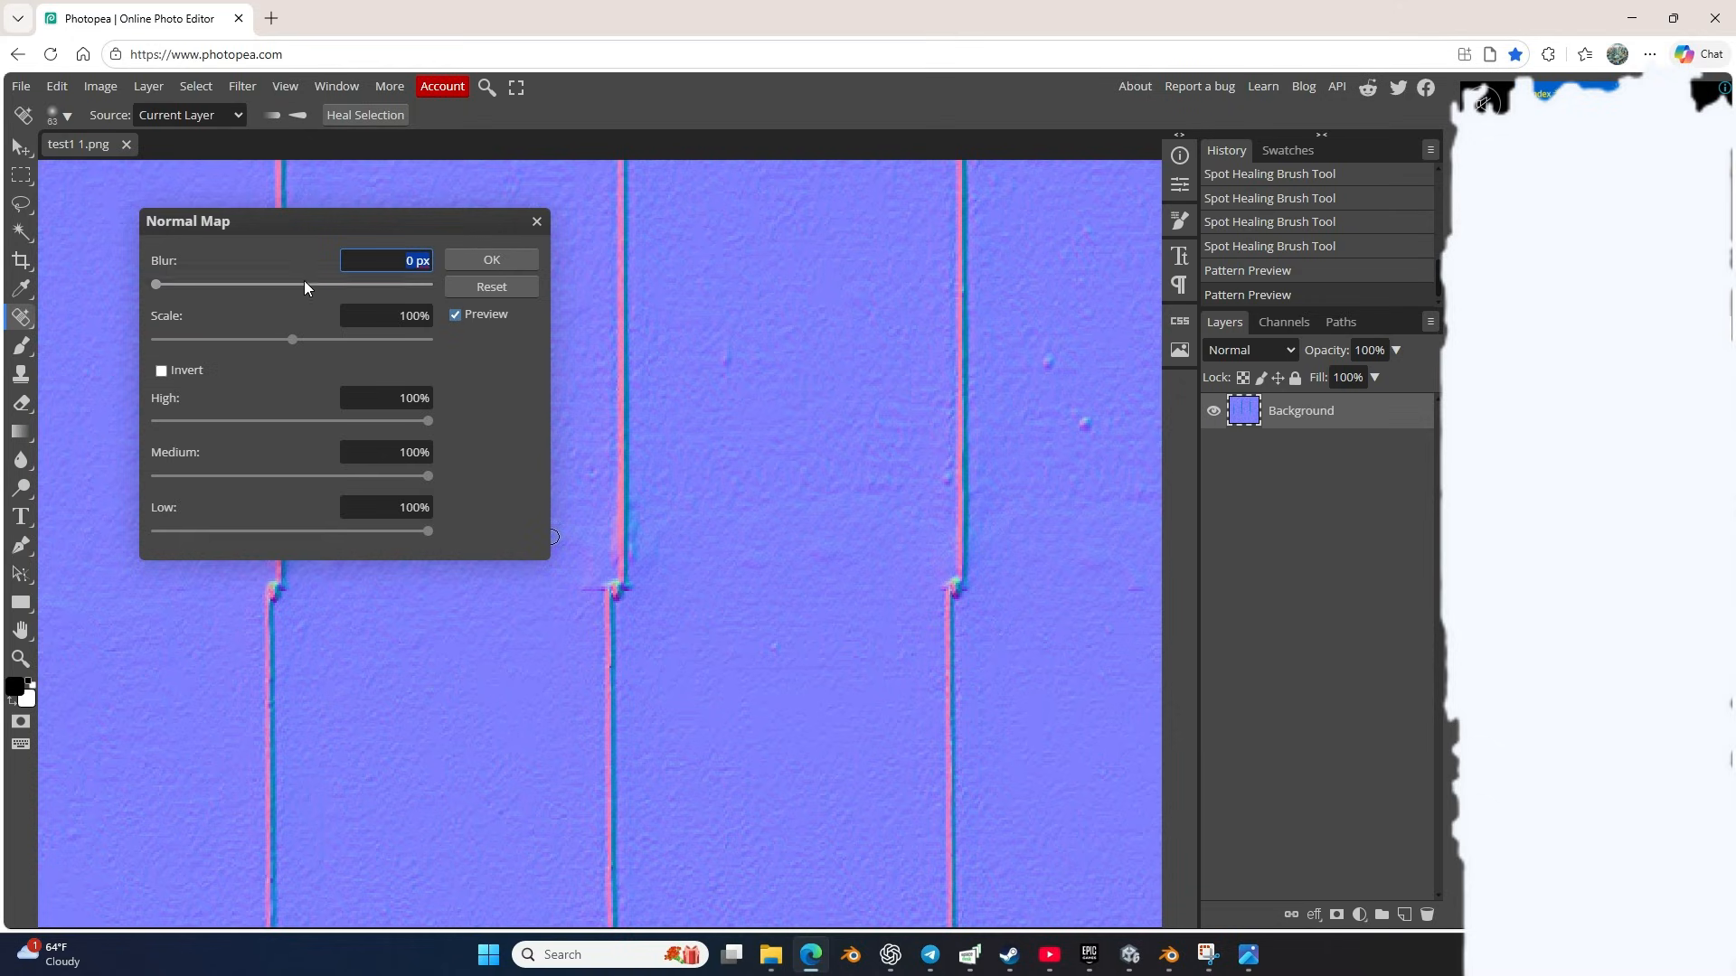
# Step: Set the normal map's blur to 2 px and apply the filter
pyautogui.click(419, 260)
pyautogui.click(430, 260)
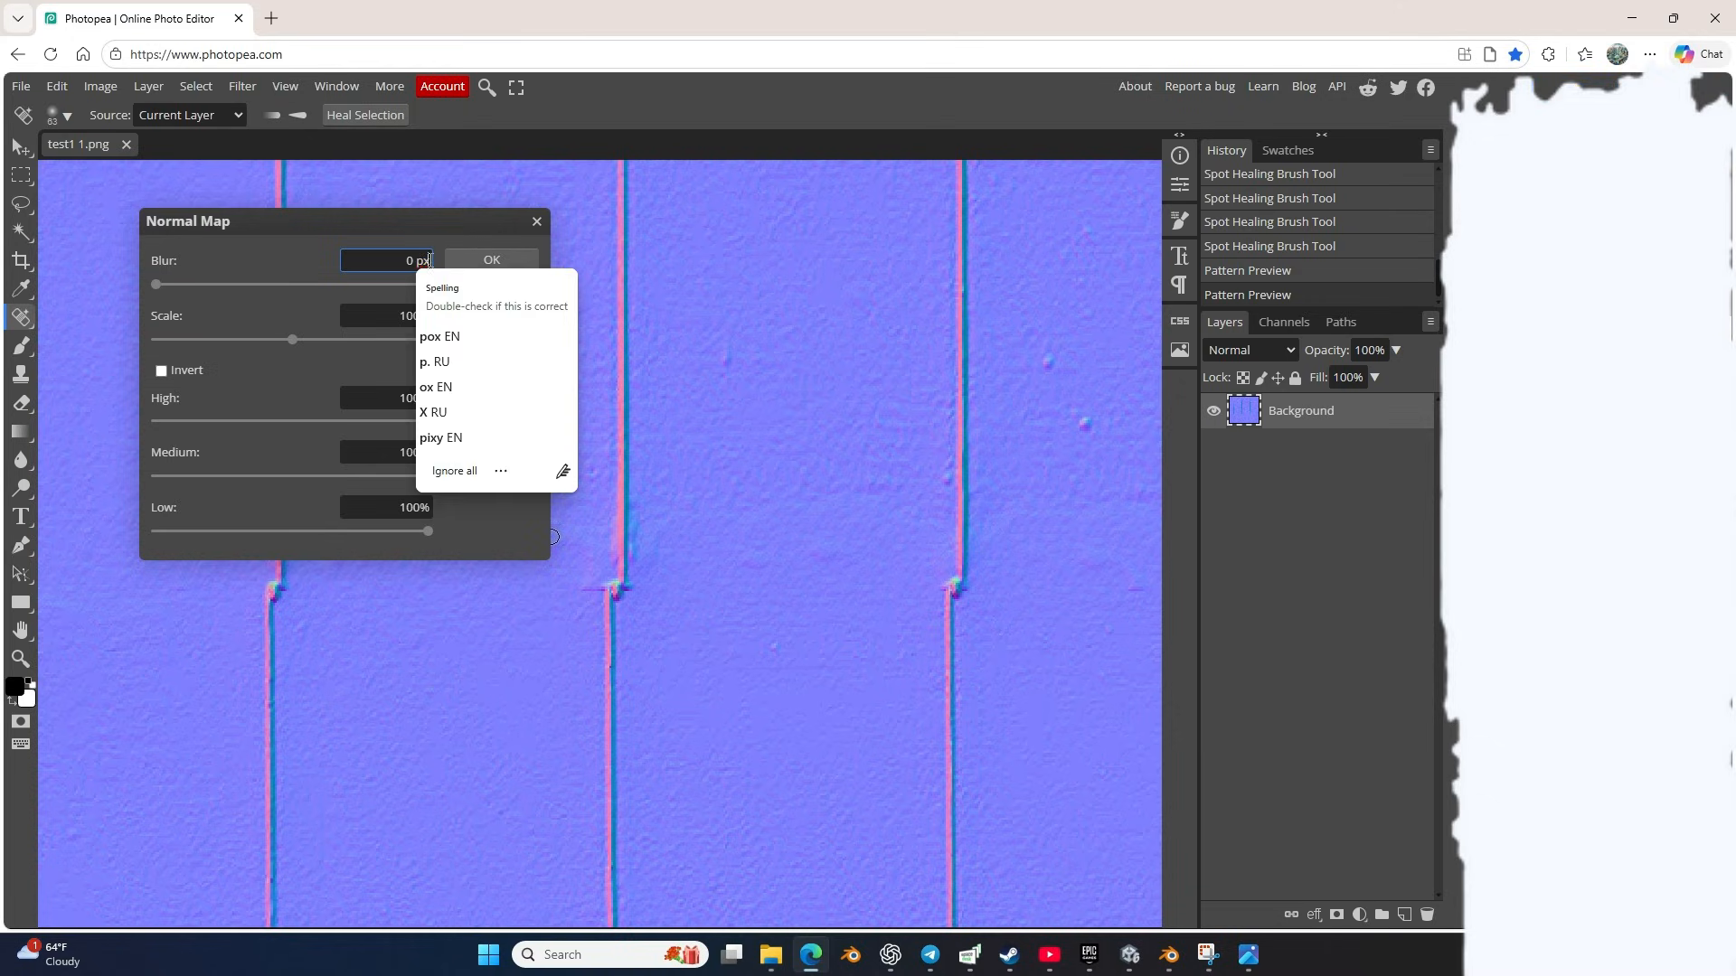
pyautogui.press('BackSpace')
pyautogui.press('BackSpace')
pyautogui.press('BackSpace')
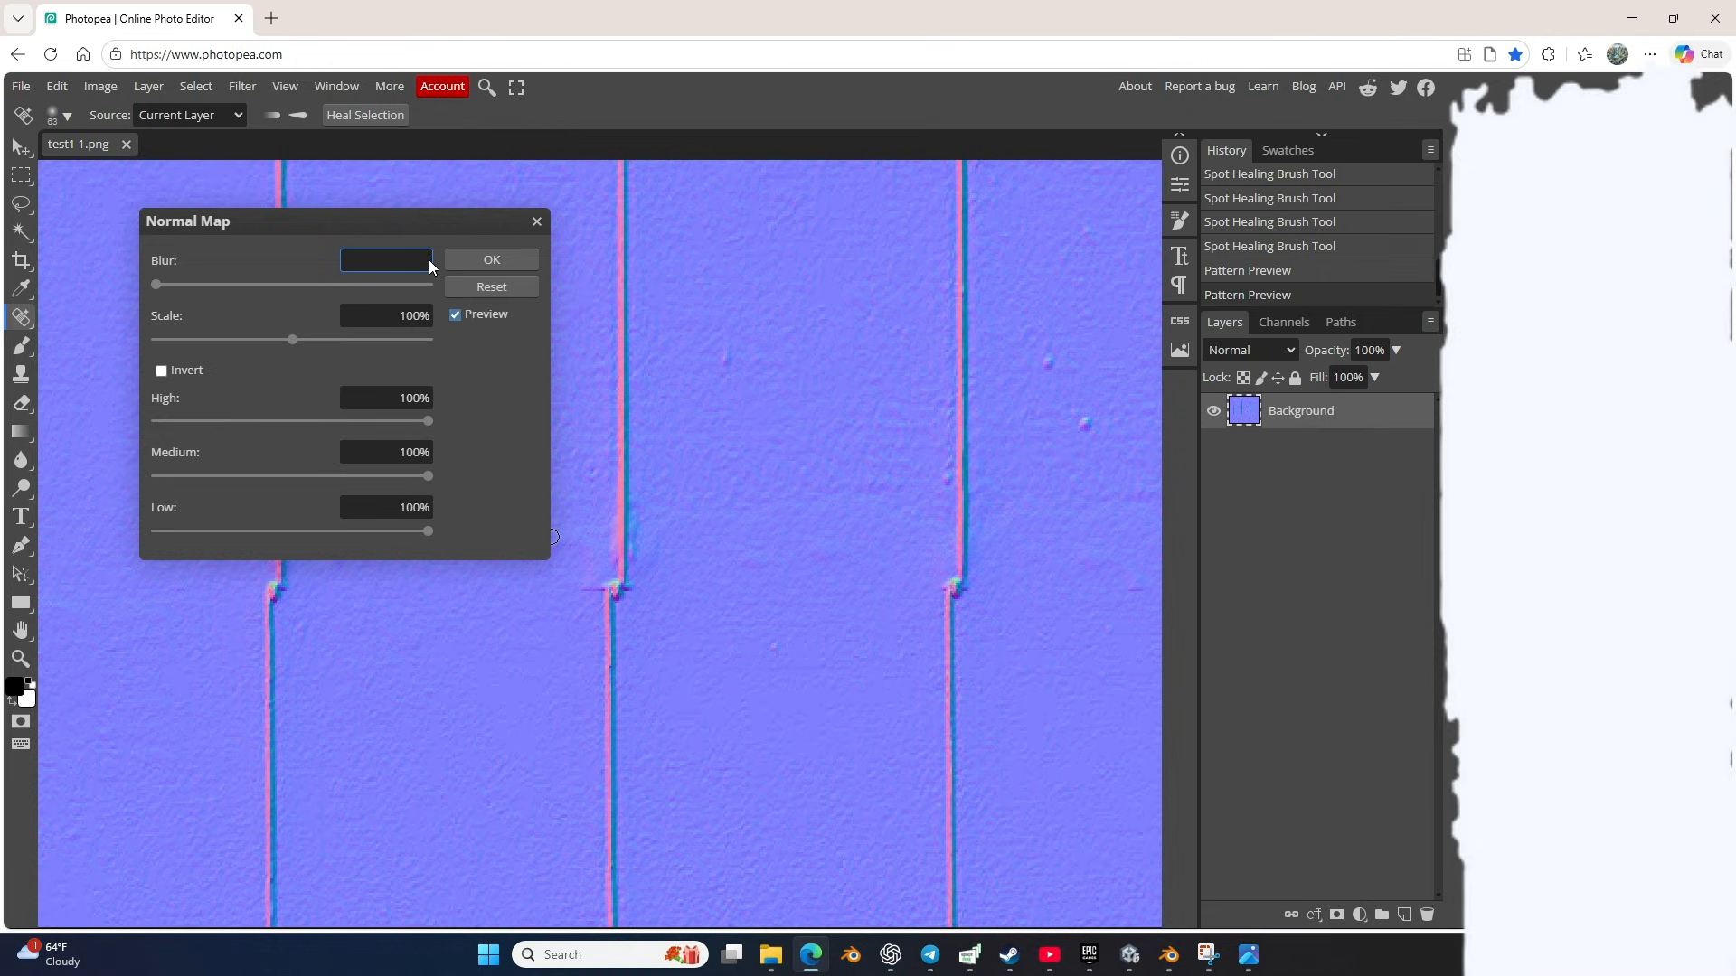
pyautogui.write('2')
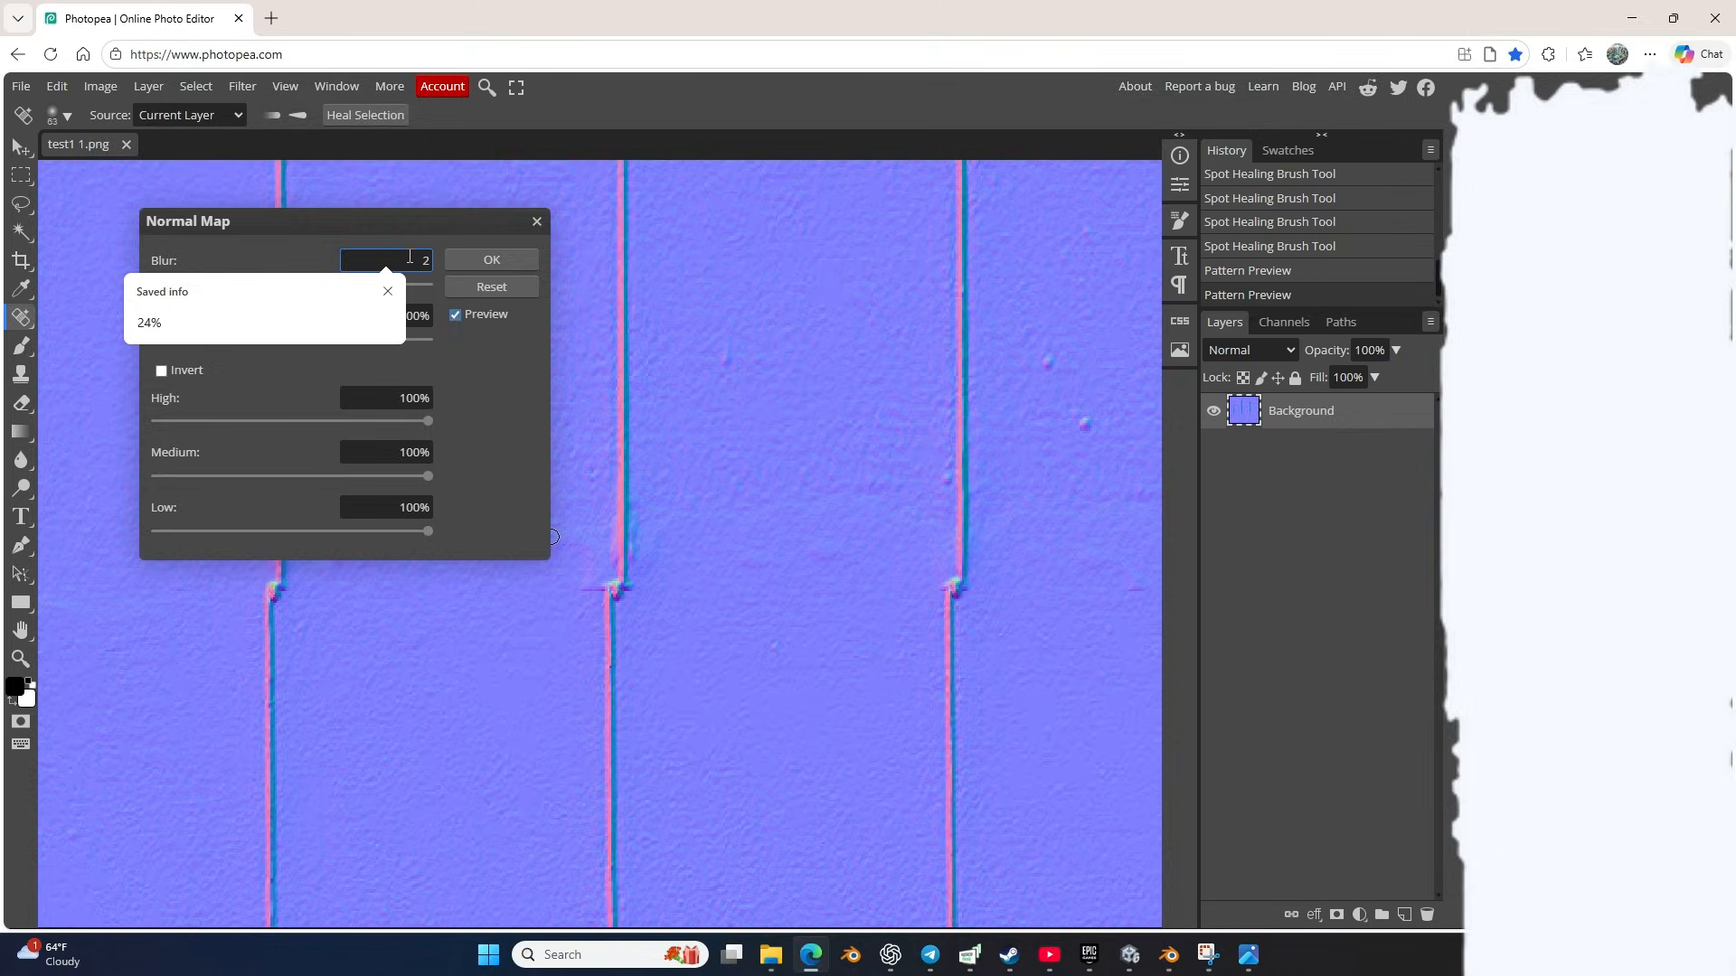
pyautogui.click(487, 259)
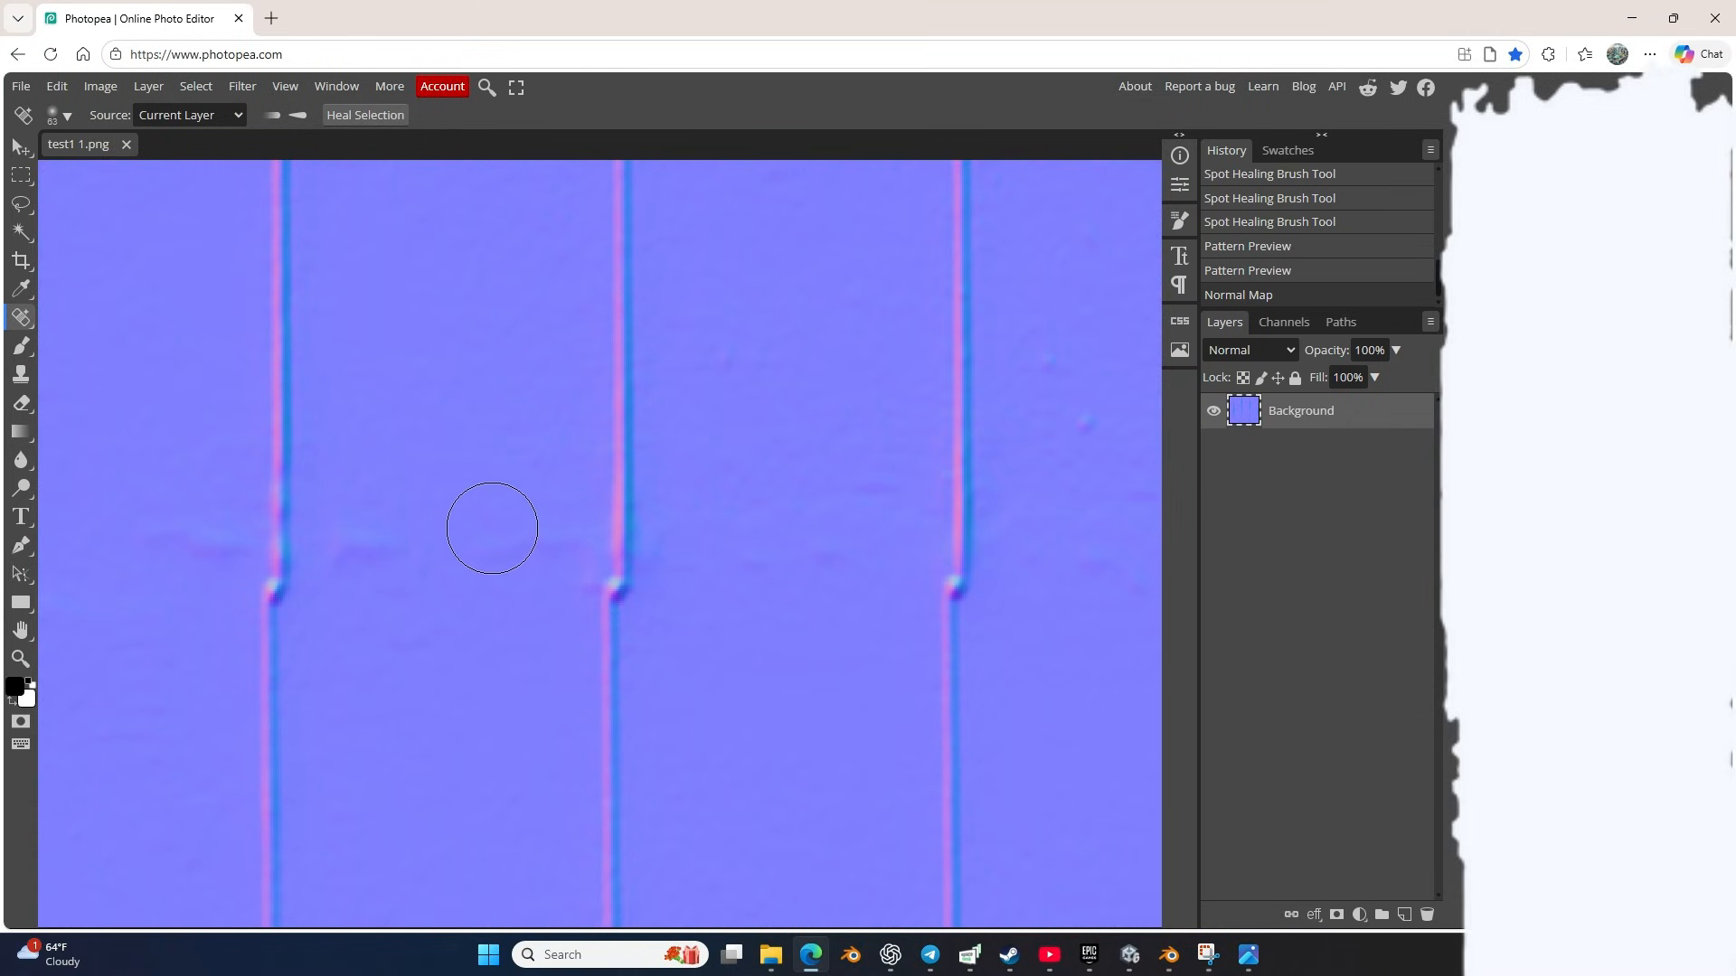
# Step: Export the normal map as a PNG named "test1 normal map"
pyautogui.scroll(-8, 489, 528)
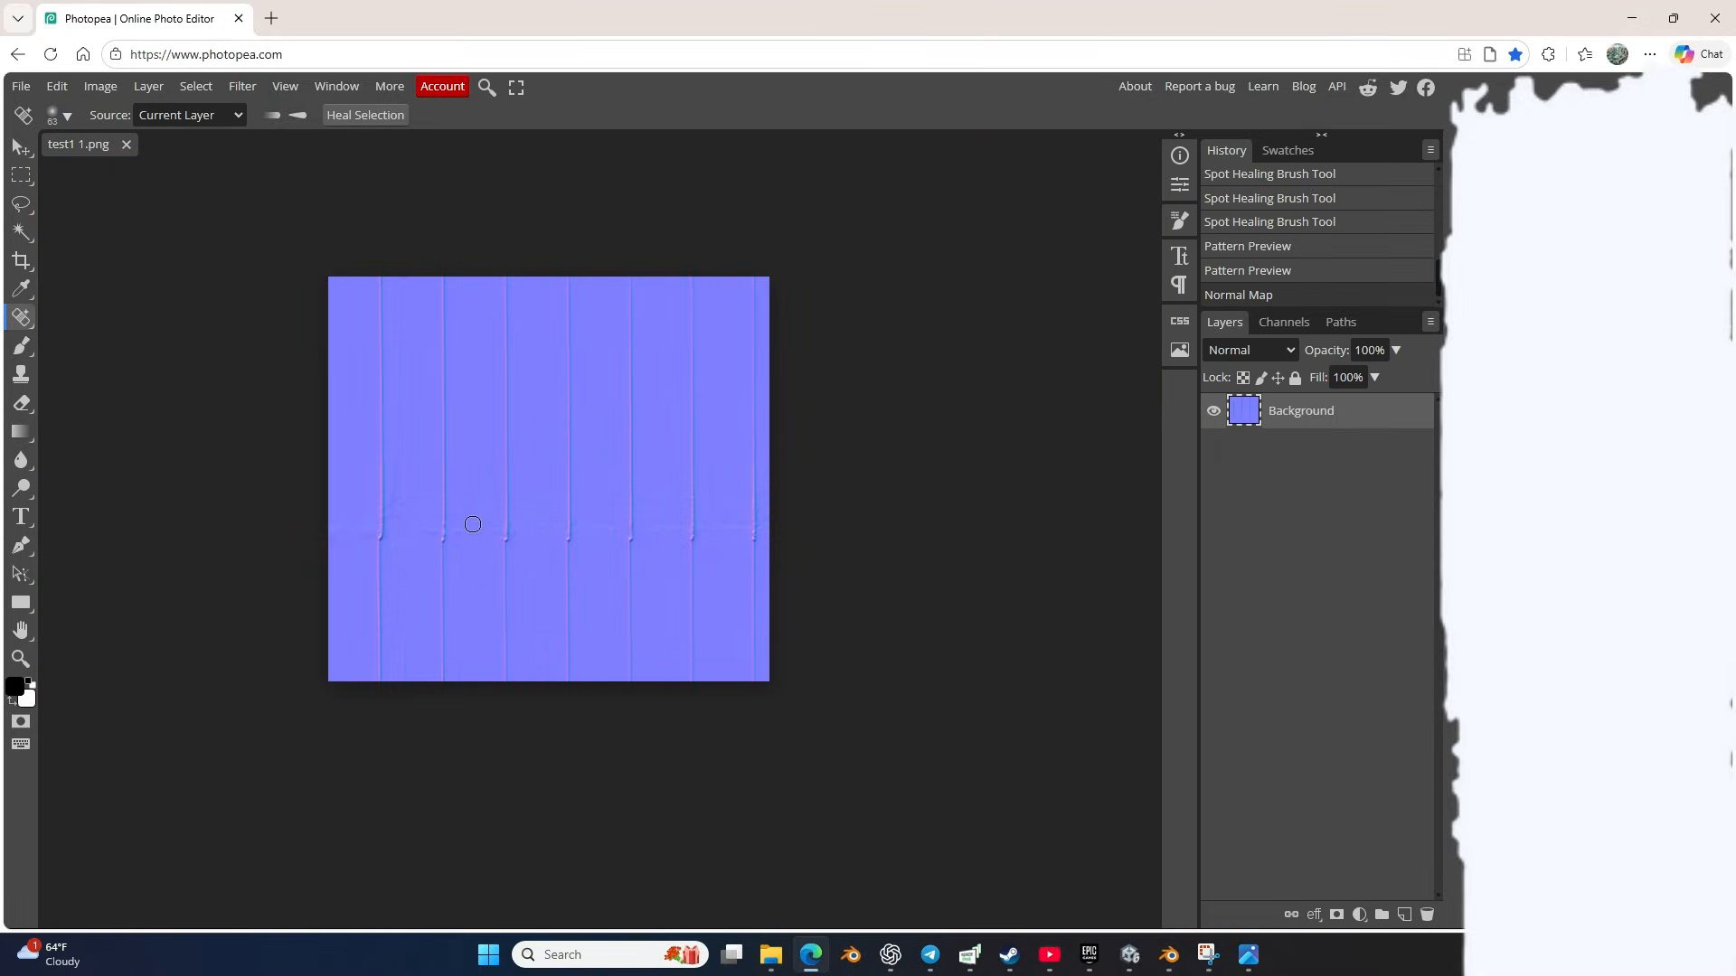
pyautogui.click(20, 87)
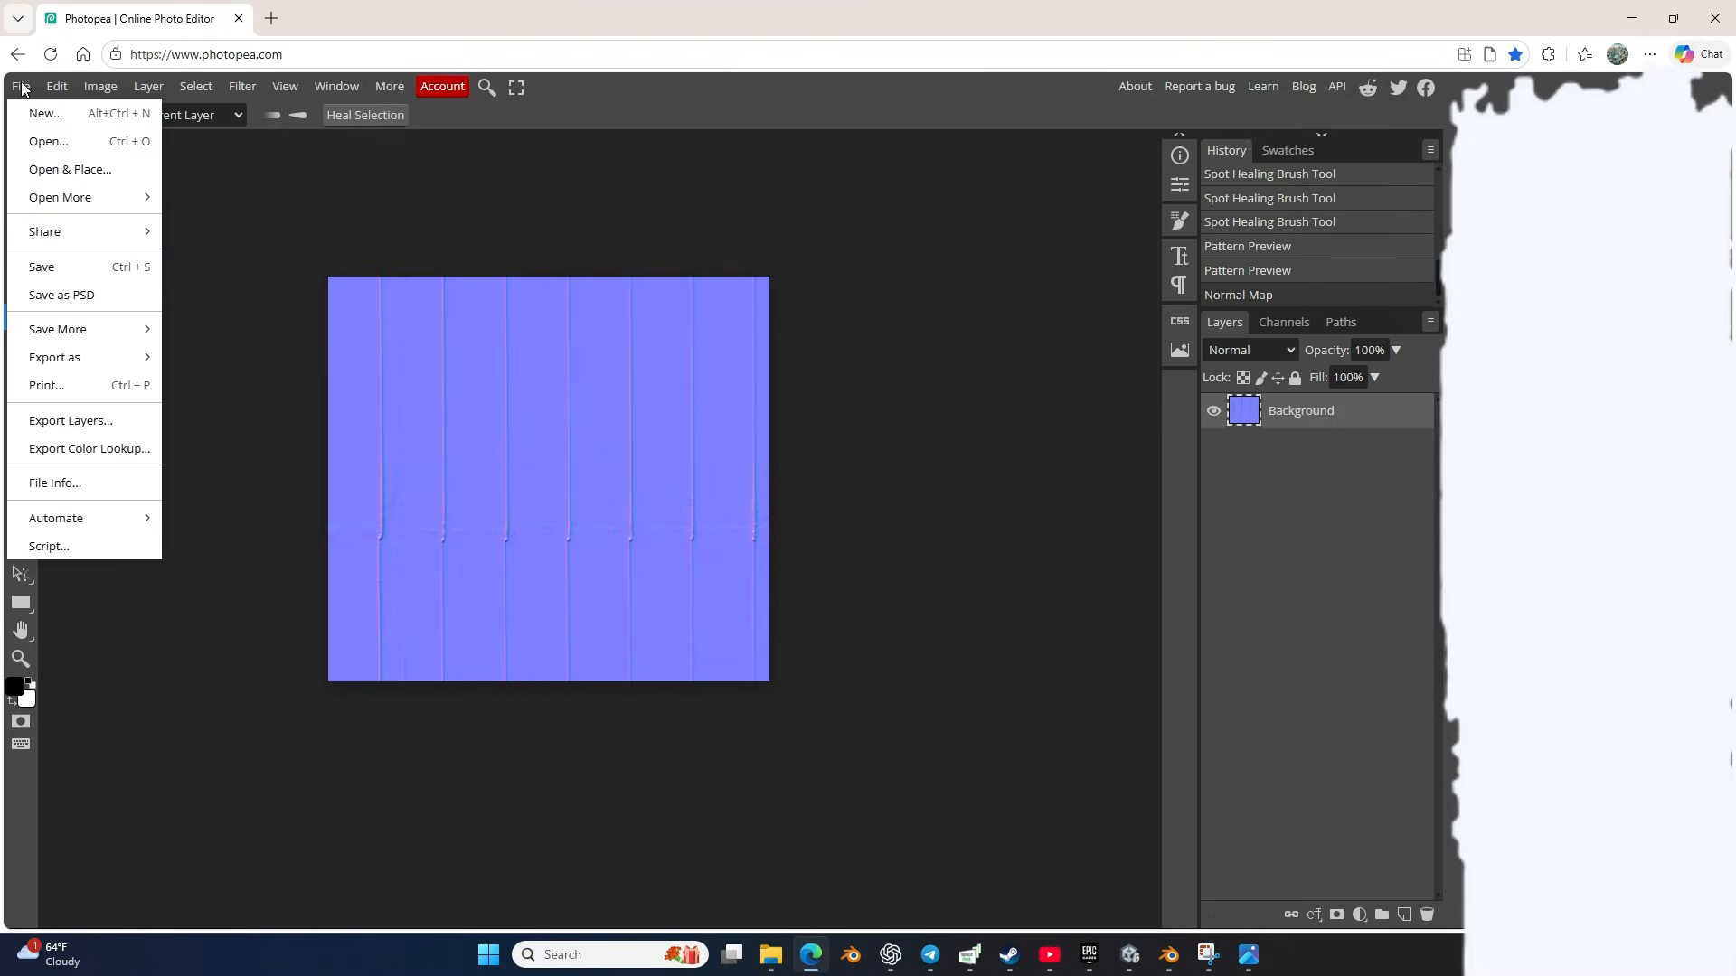
pyautogui.moveTo(109, 362)
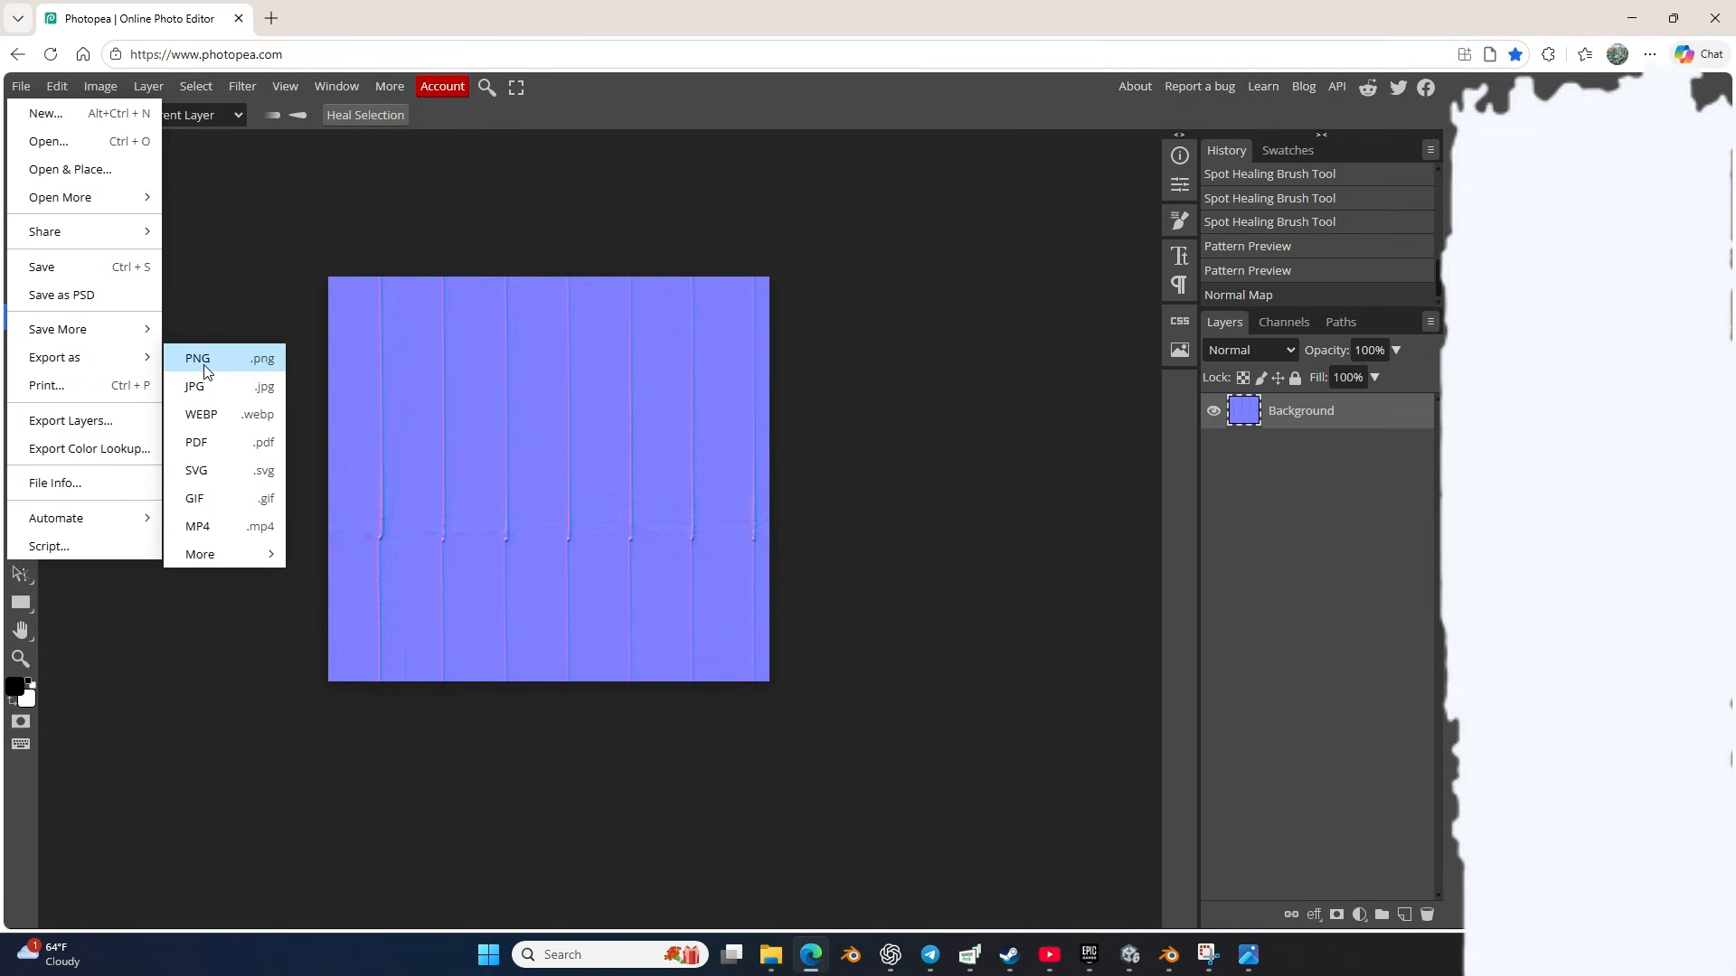
pyautogui.click(206, 370)
pyautogui.click(674, 278)
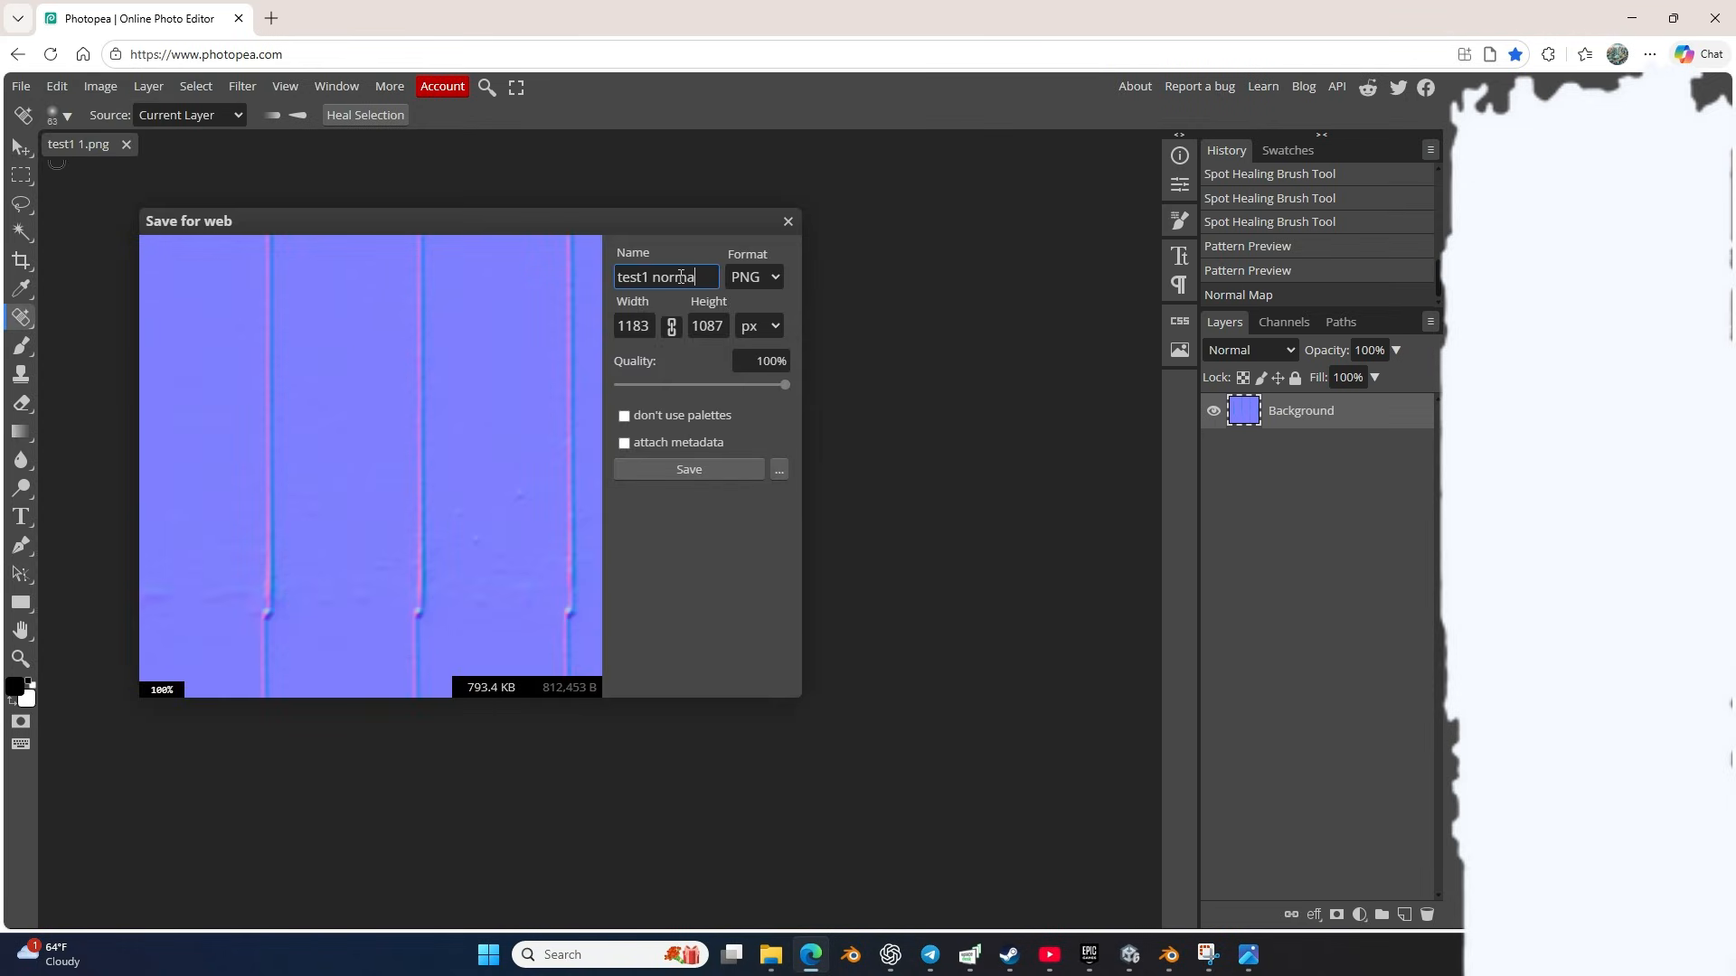
pyautogui.write('normal map')
pyautogui.click(736, 475)
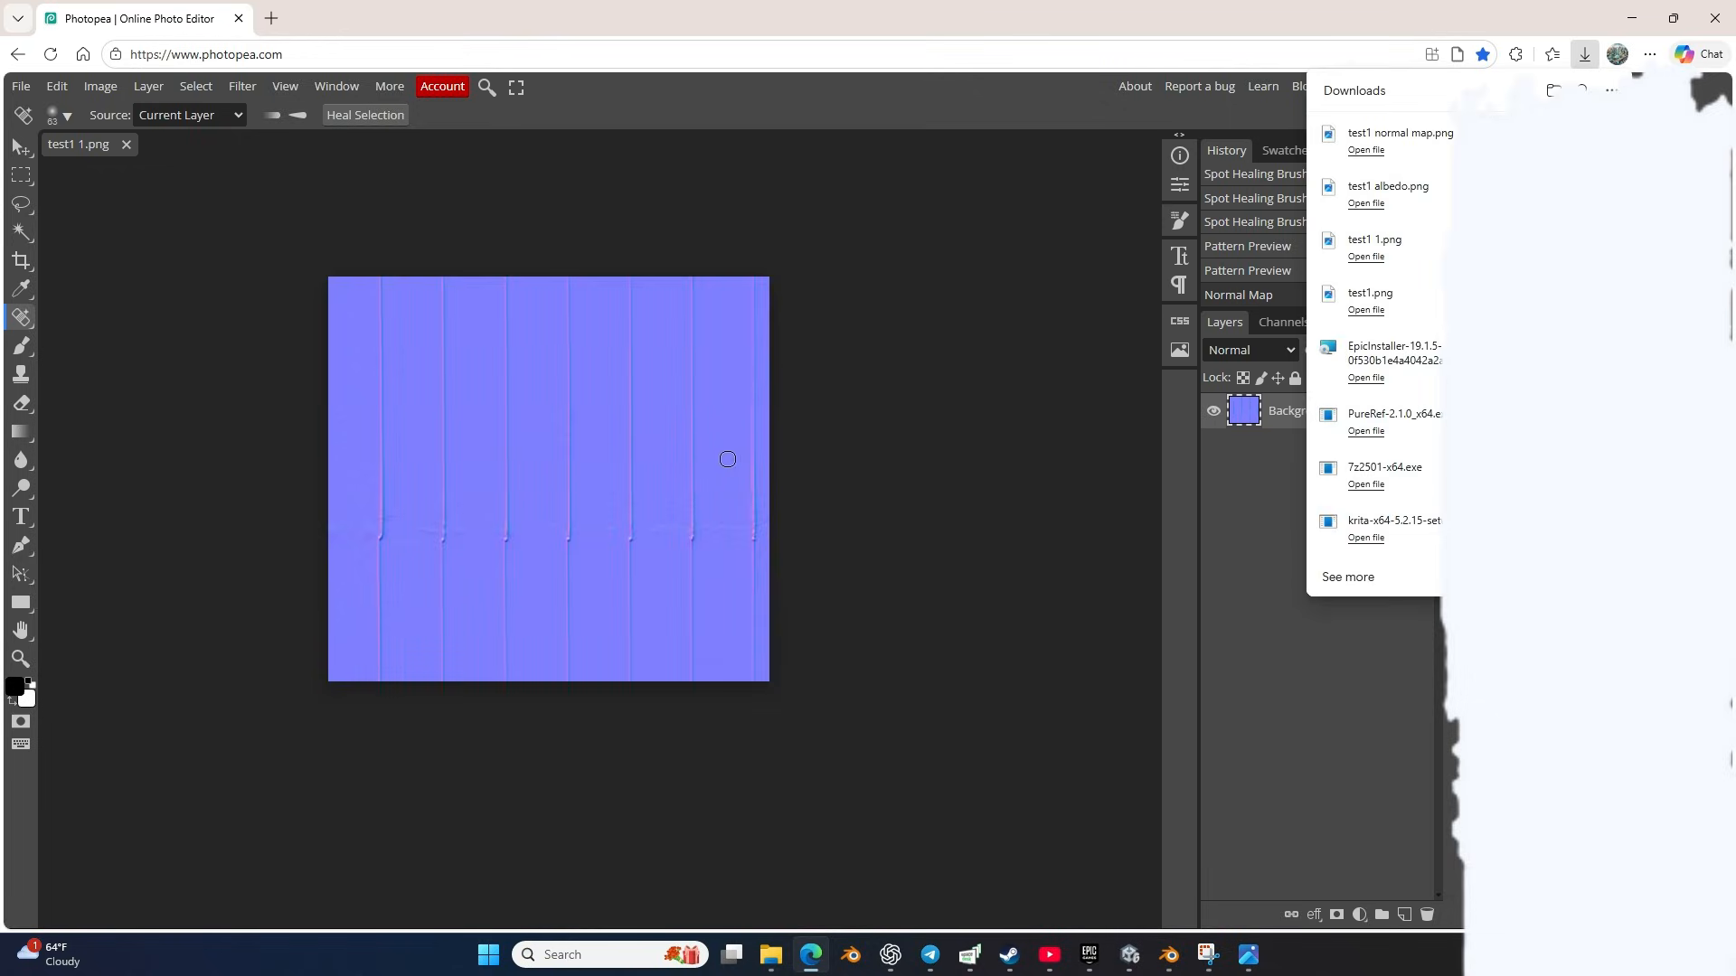
# Step: Switch to Blender, bring test1 normal map.png into the panel material's nodes and link the Mapping node's Vector output to it
pyautogui.moveTo(1422, 148); pyautogui.dragTo(737, 730)
pyautogui.scroll(-3, 783, 831)
pyautogui.moveTo(679, 553); pyautogui.dragTo(844, 855)
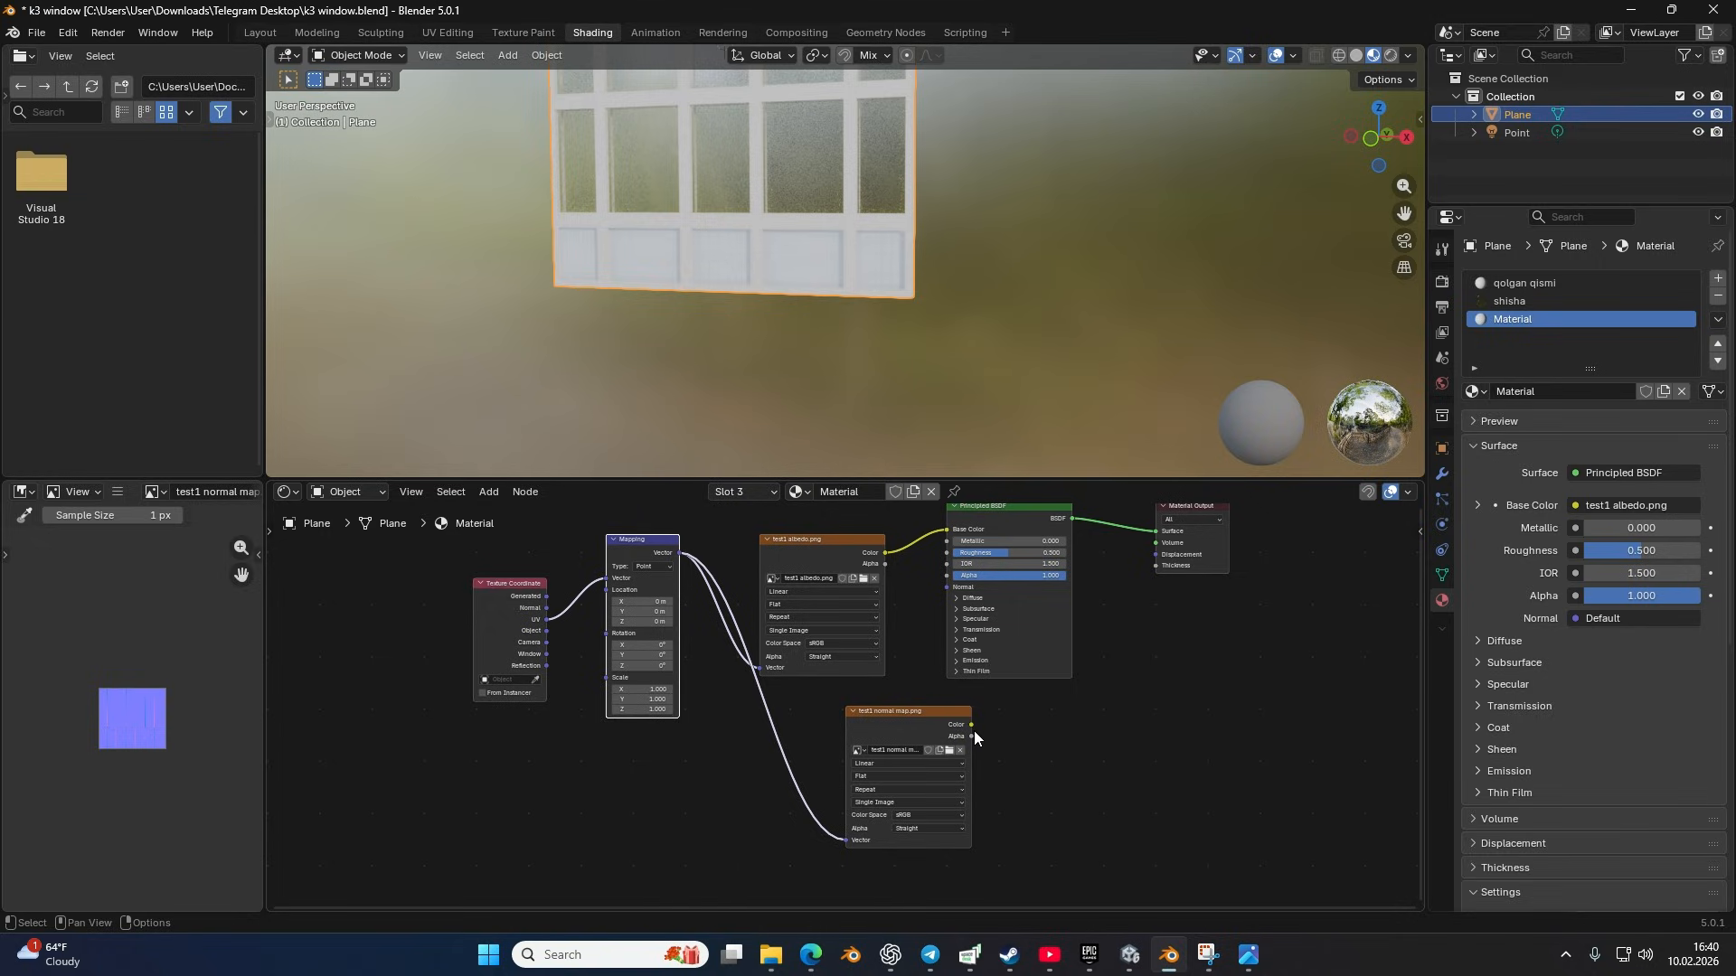
pyautogui.hotkey('shift', 'a')
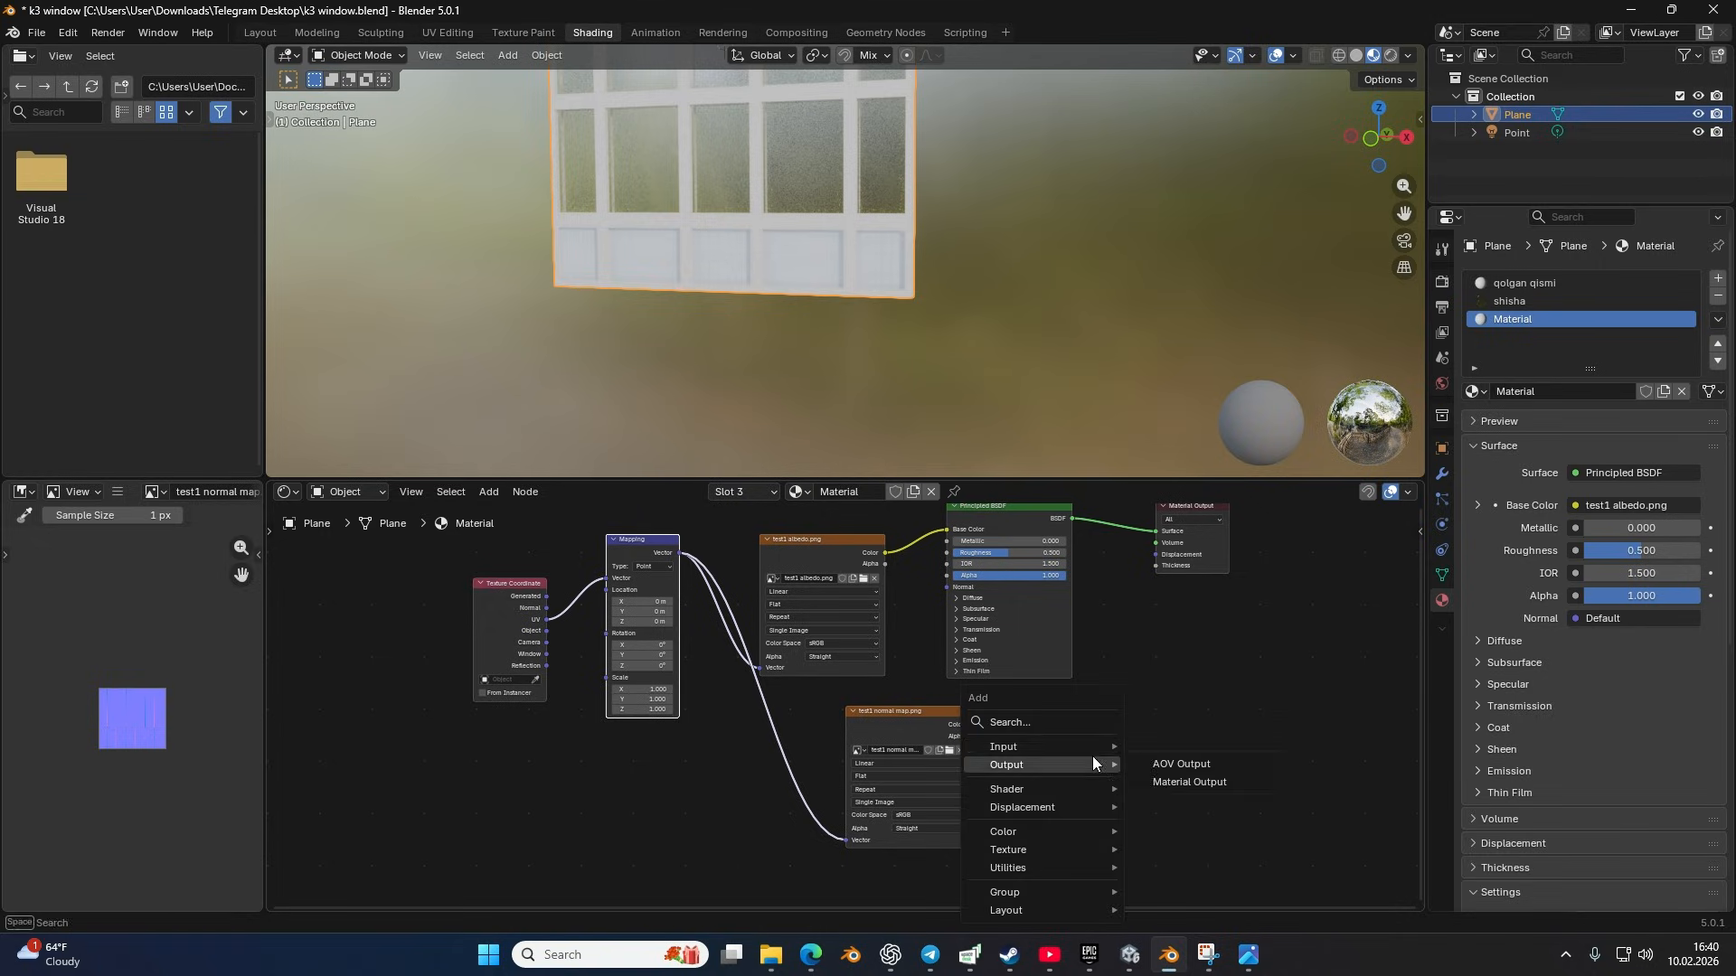
pyautogui.click(1060, 713)
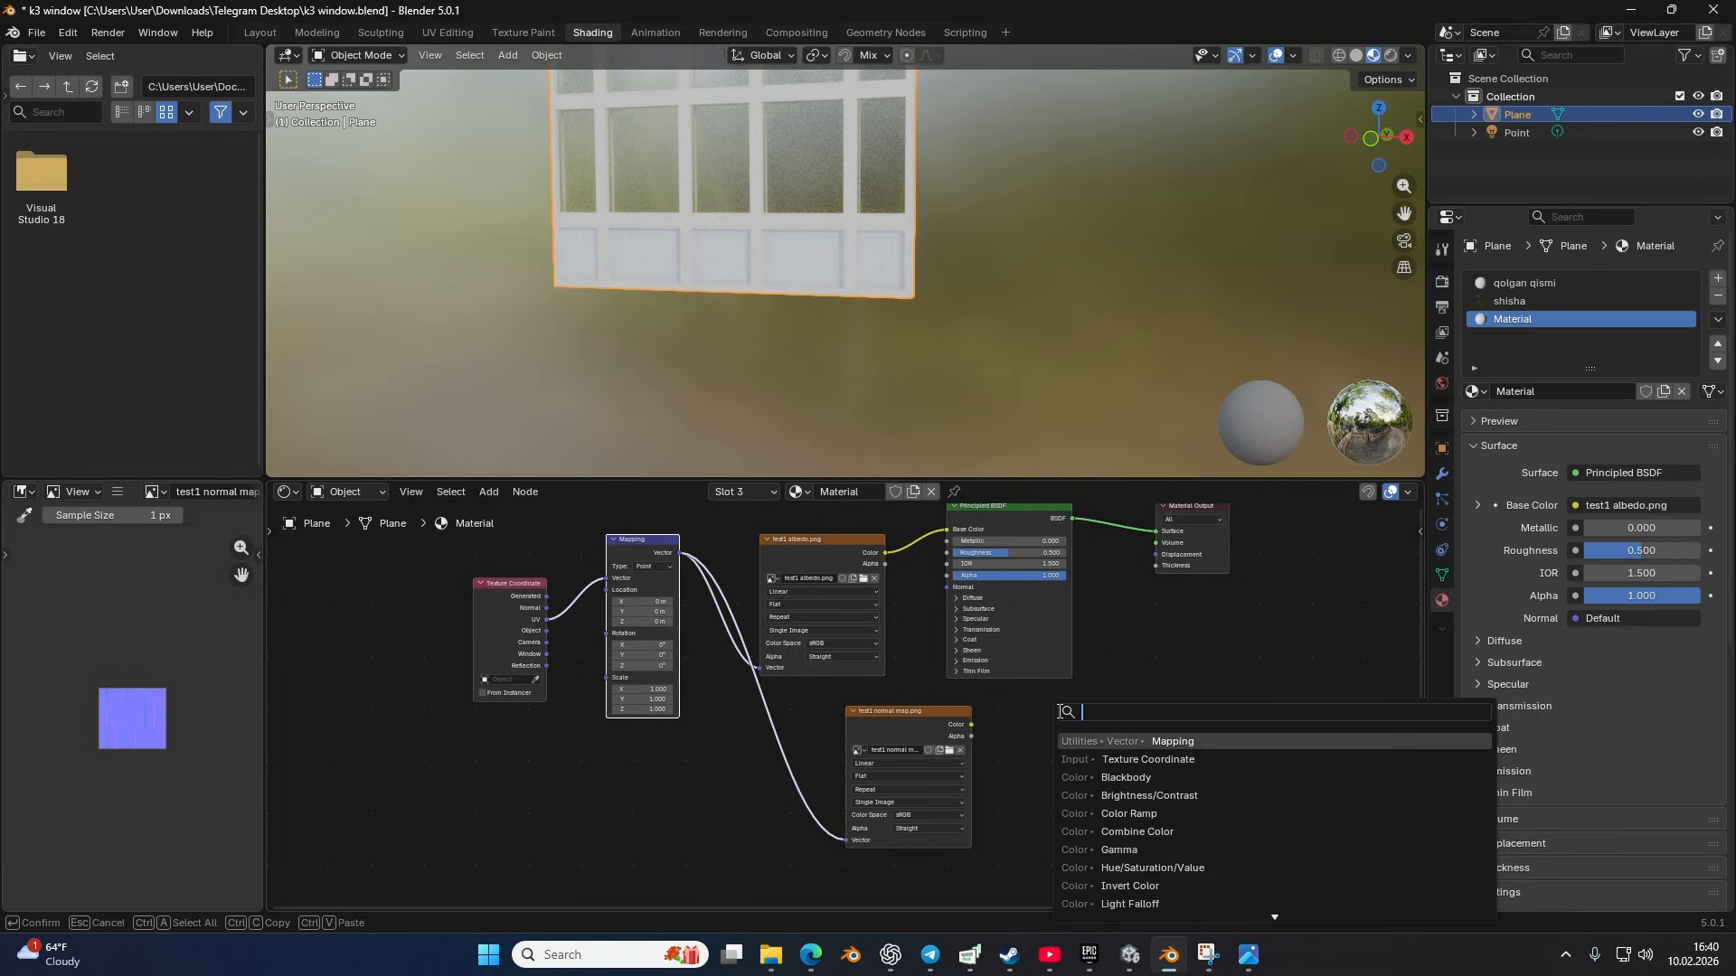
pyautogui.write('no')
pyautogui.press('Escape')
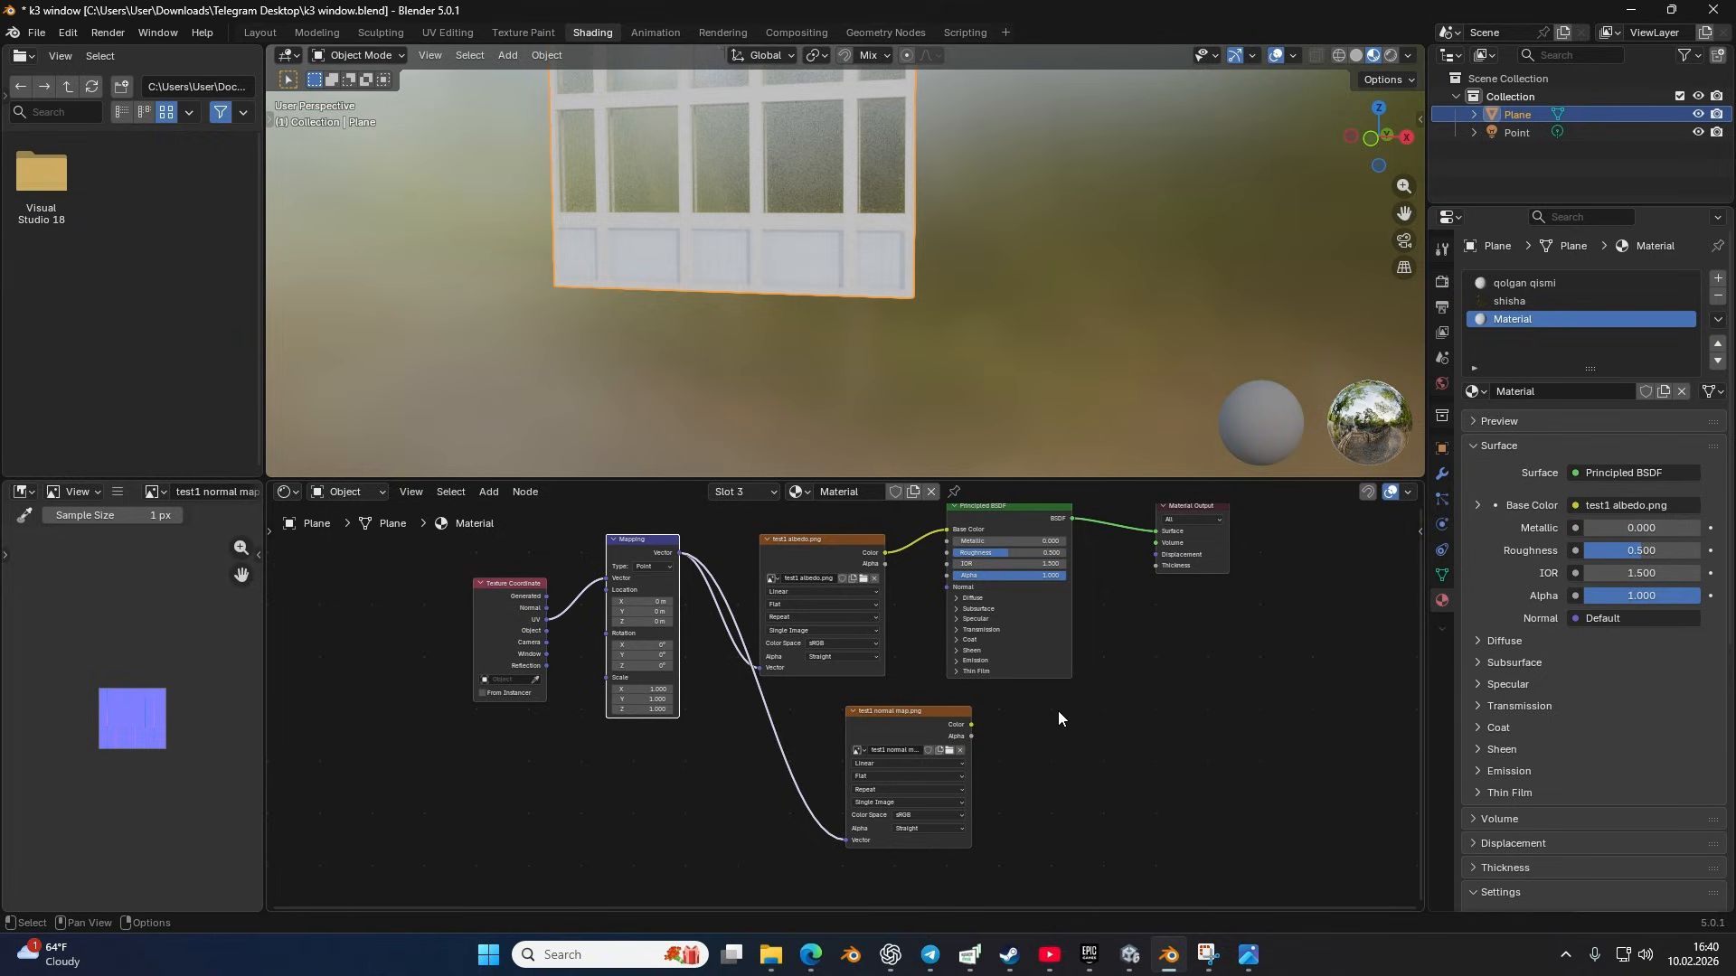
# Step: Add a Normal Map node and link it between the normal map image's Color and the Principled BSDF's Normal input
pyautogui.hotkey('shift', 'a')
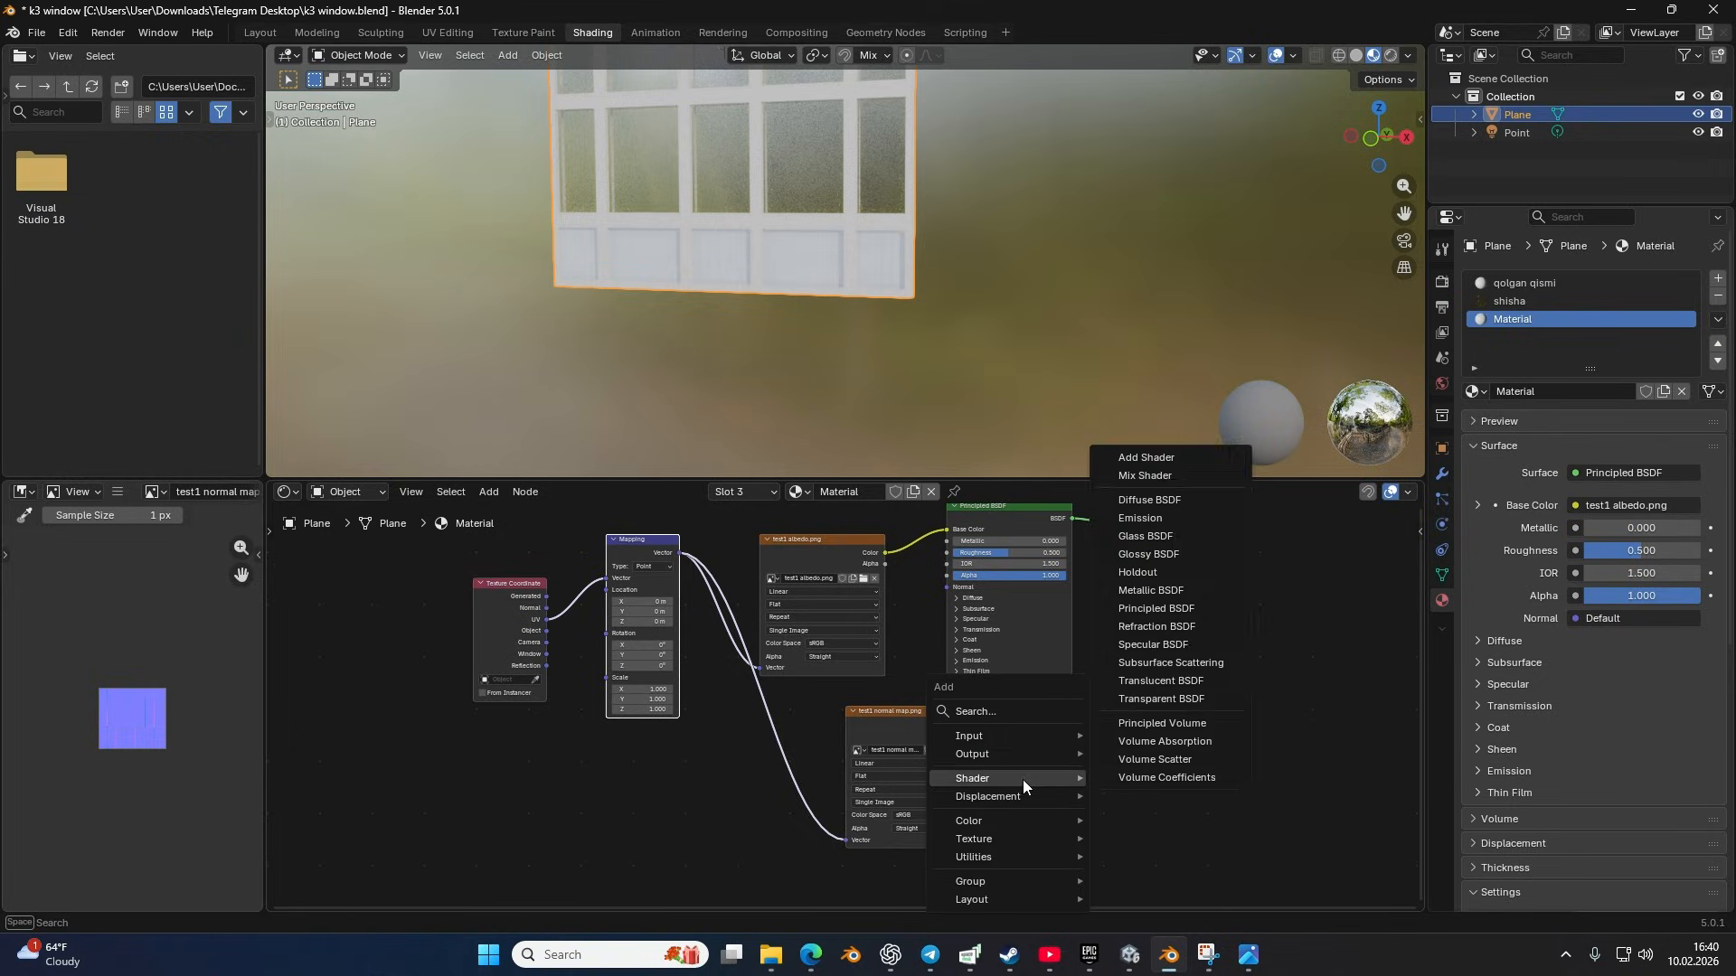
pyautogui.moveTo(1027, 795)
pyautogui.click(1139, 832)
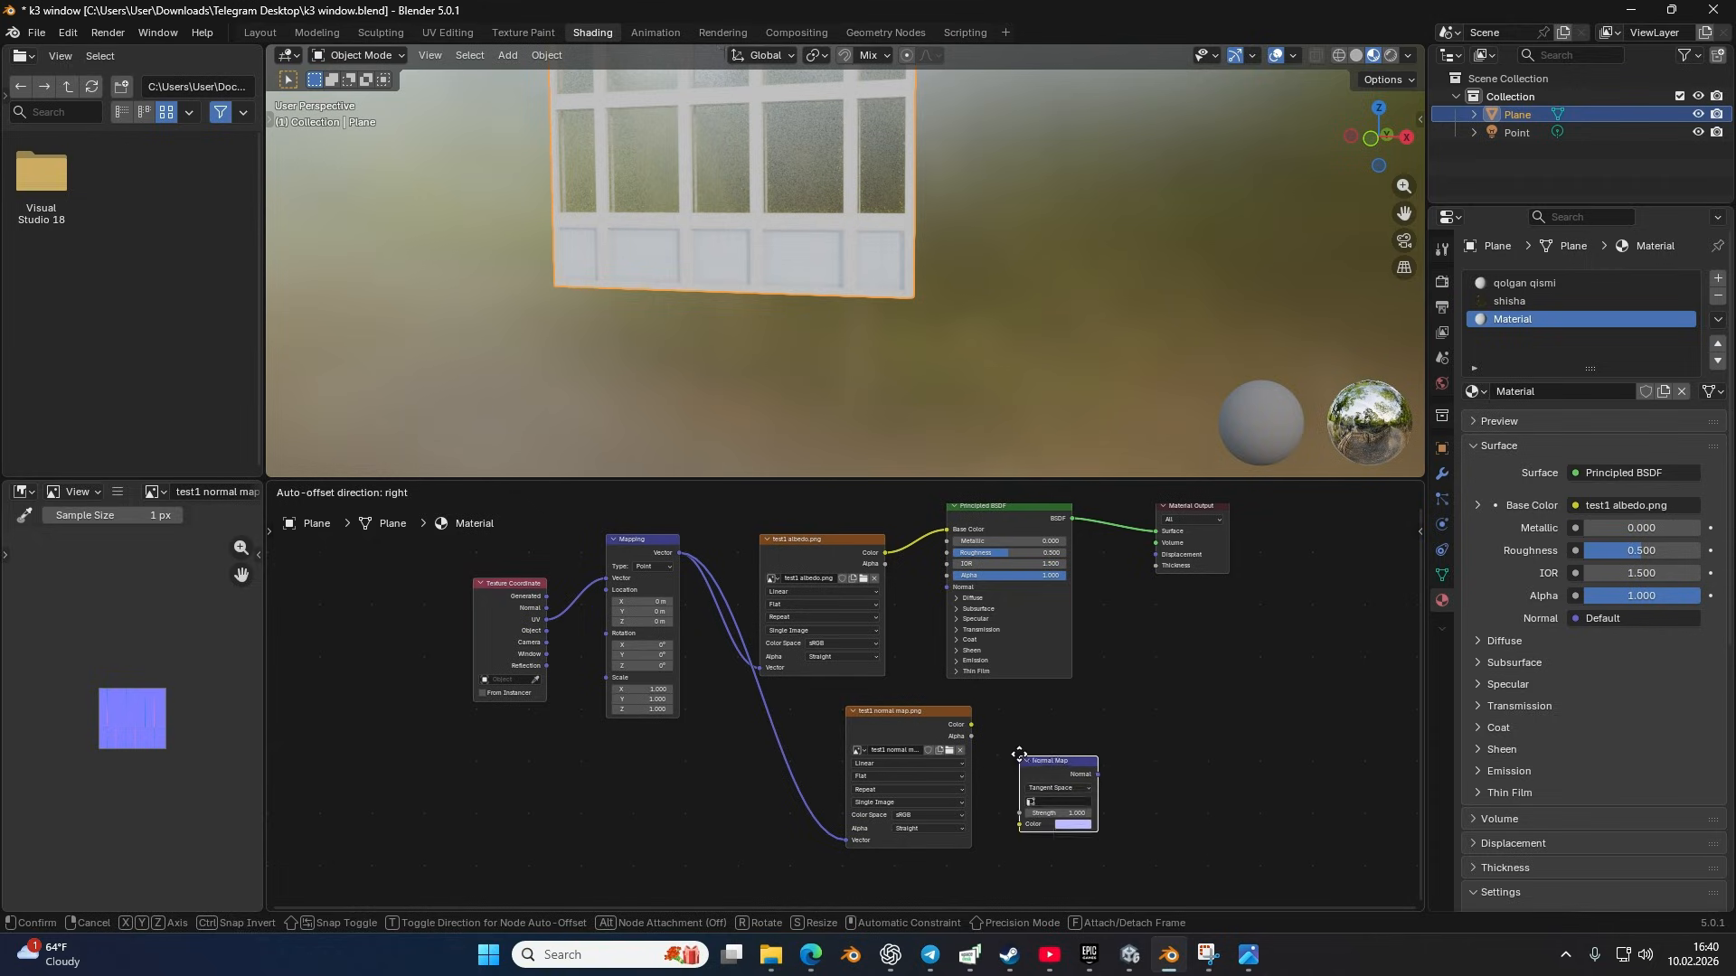
pyautogui.click(1027, 763)
pyautogui.moveTo(892, 720); pyautogui.dragTo(785, 729)
pyautogui.click(761, 728)
pyautogui.moveTo(1045, 763); pyautogui.dragTo(886, 784)
pyautogui.moveTo(963, 733); pyautogui.dragTo(947, 587)
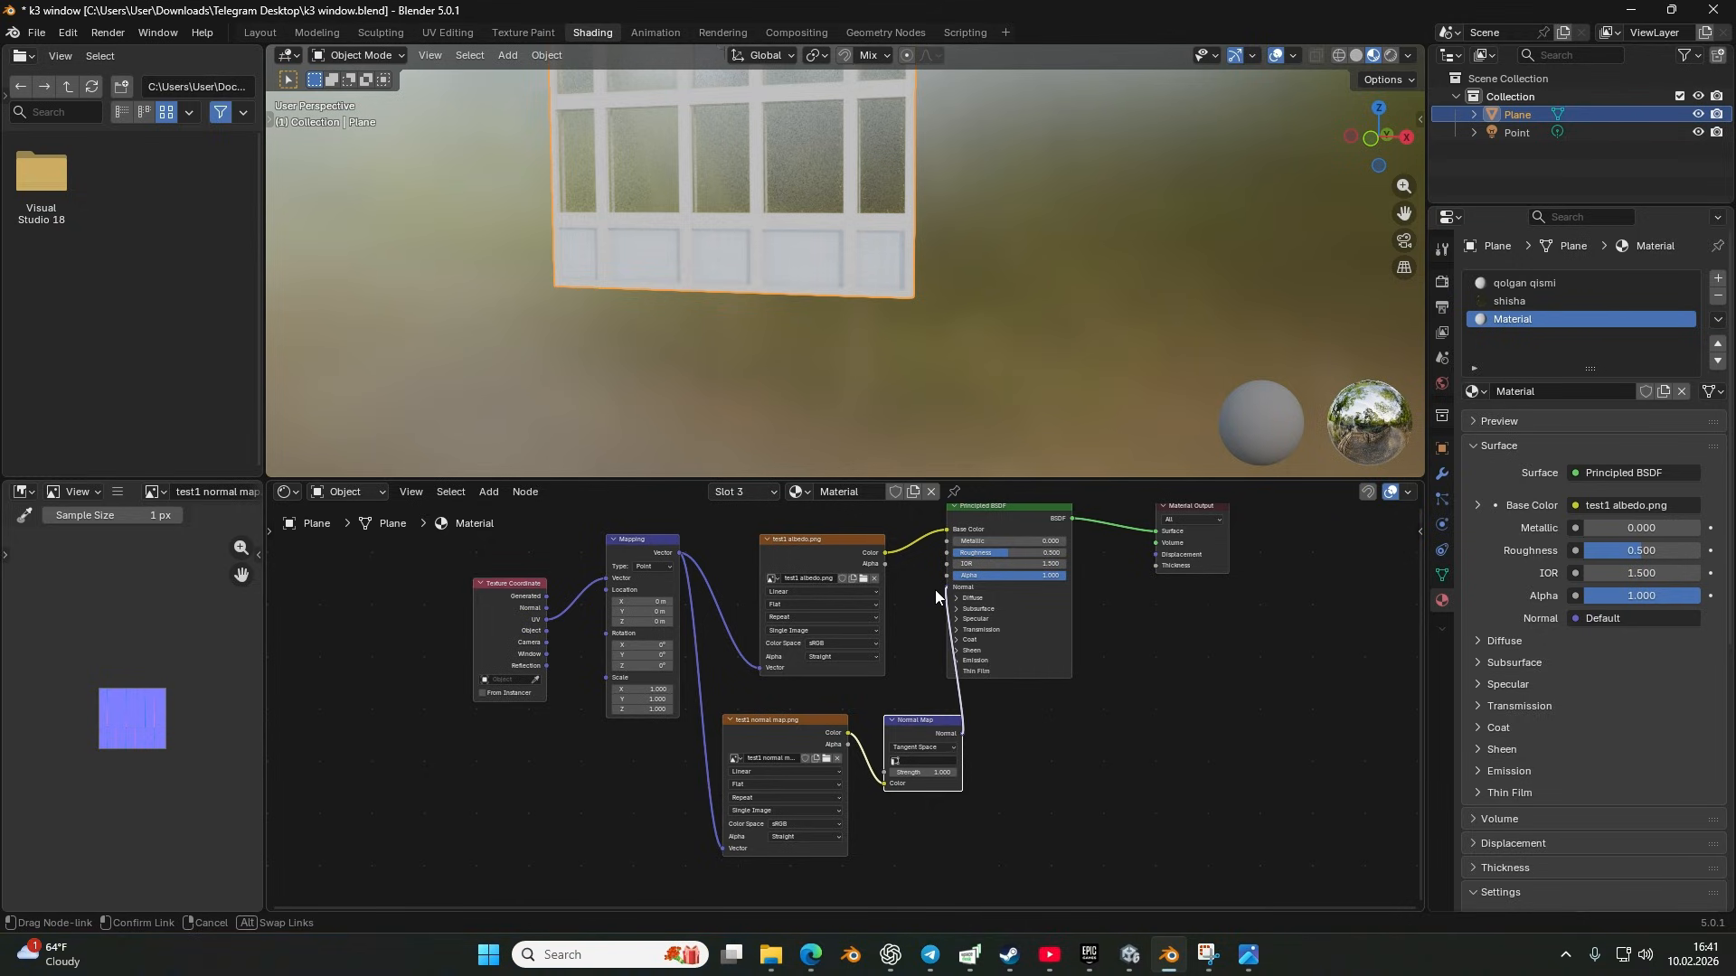
# Step: Set the Normal Map node's space to Object Space and examine the slat relief on the bottom panels up close
pyautogui.scroll(3, 821, 280)
pyautogui.moveTo(802, 281); pyautogui.dragTo(917, 289)
pyautogui.scroll(3, 931, 757)
pyautogui.click(956, 780)
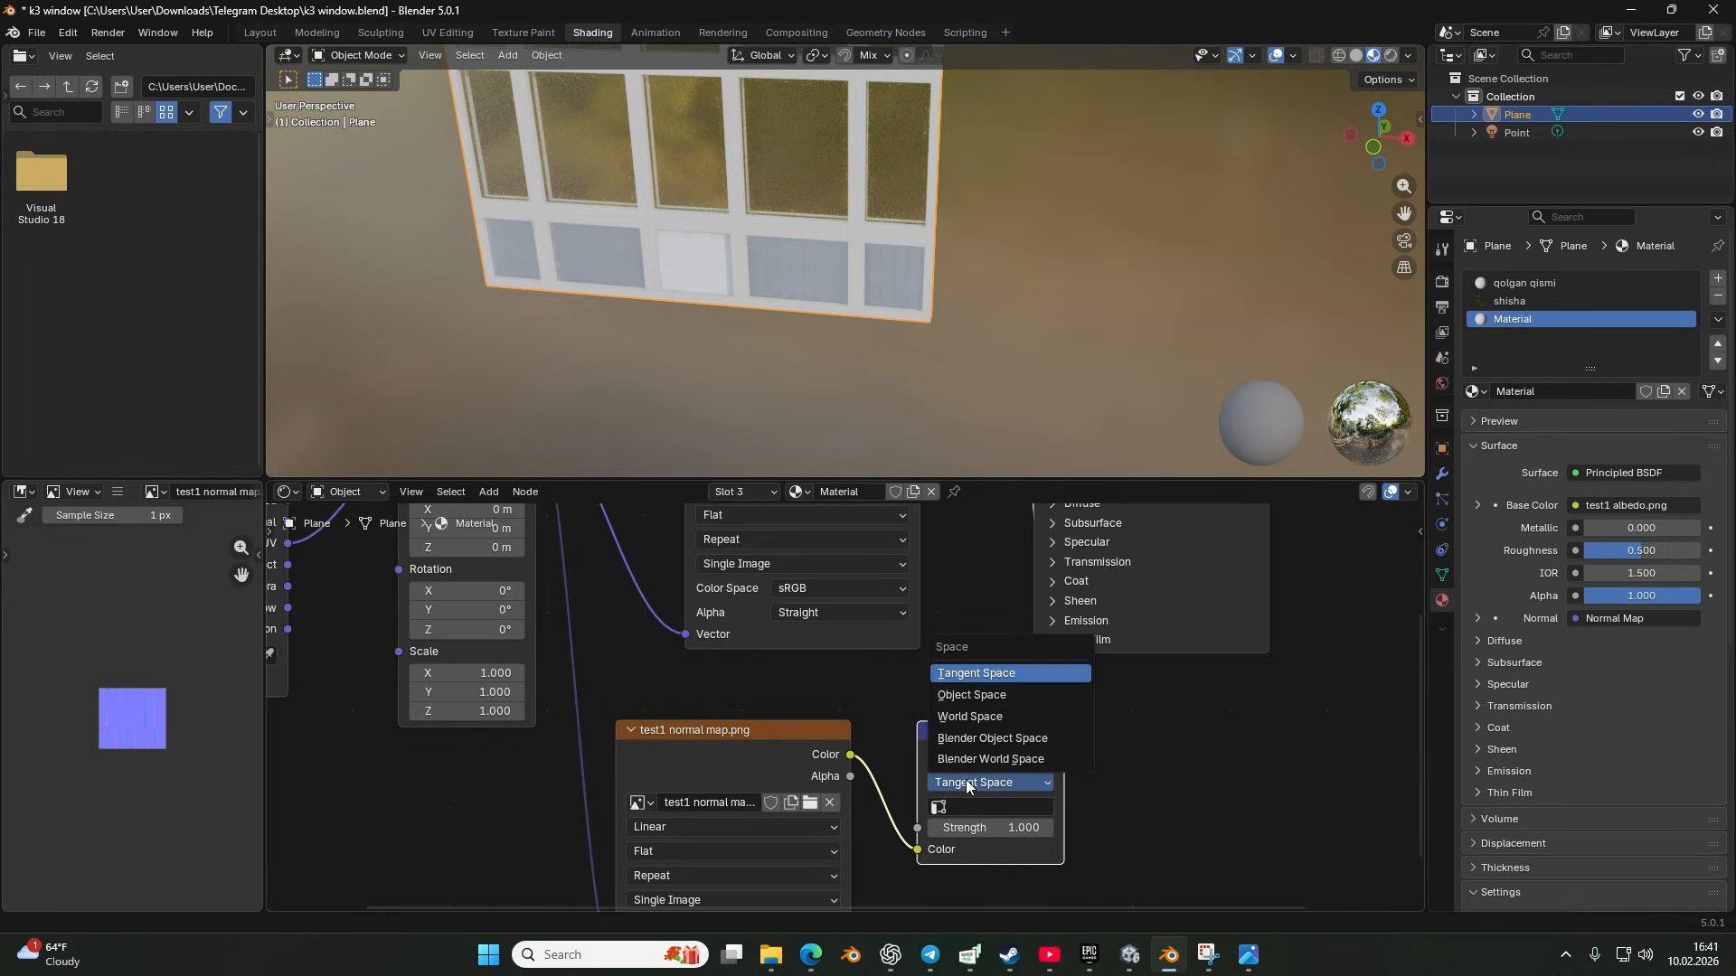
pyautogui.click(980, 697)
pyautogui.scroll(10, 819, 414)
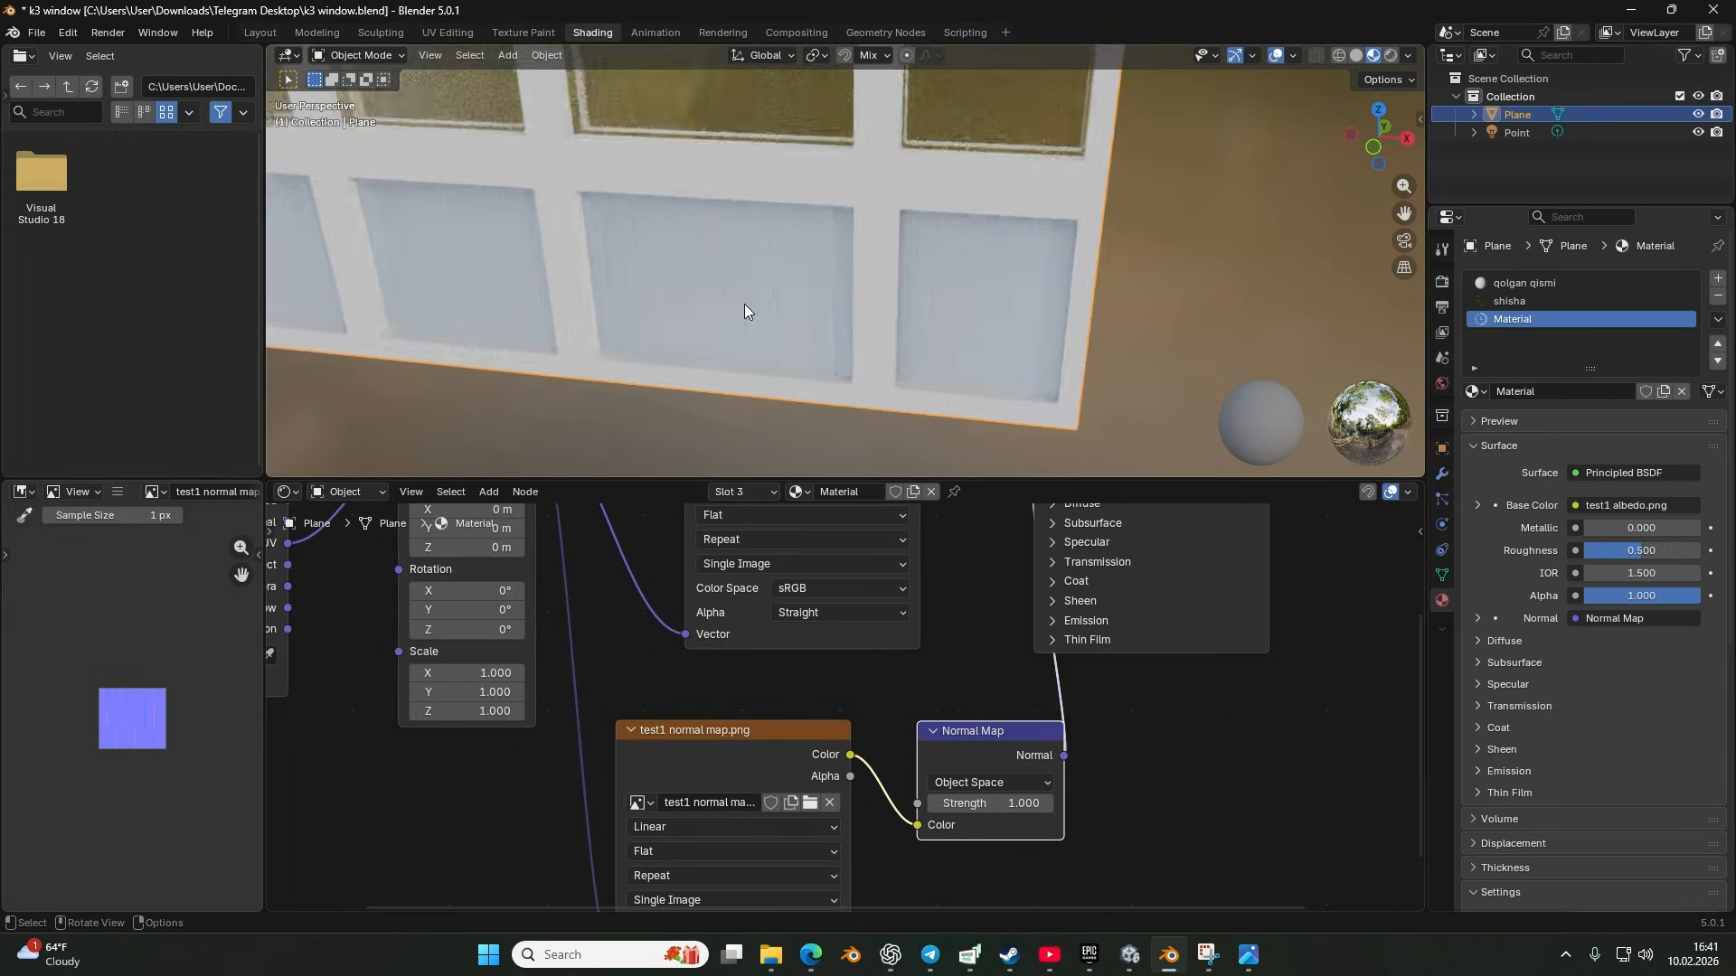
pyautogui.moveTo(821, 318)
pyautogui.mouseDown()
pyautogui.moveTo(949, 306)
pyautogui.moveTo(845, 303)
pyautogui.mouseUp()
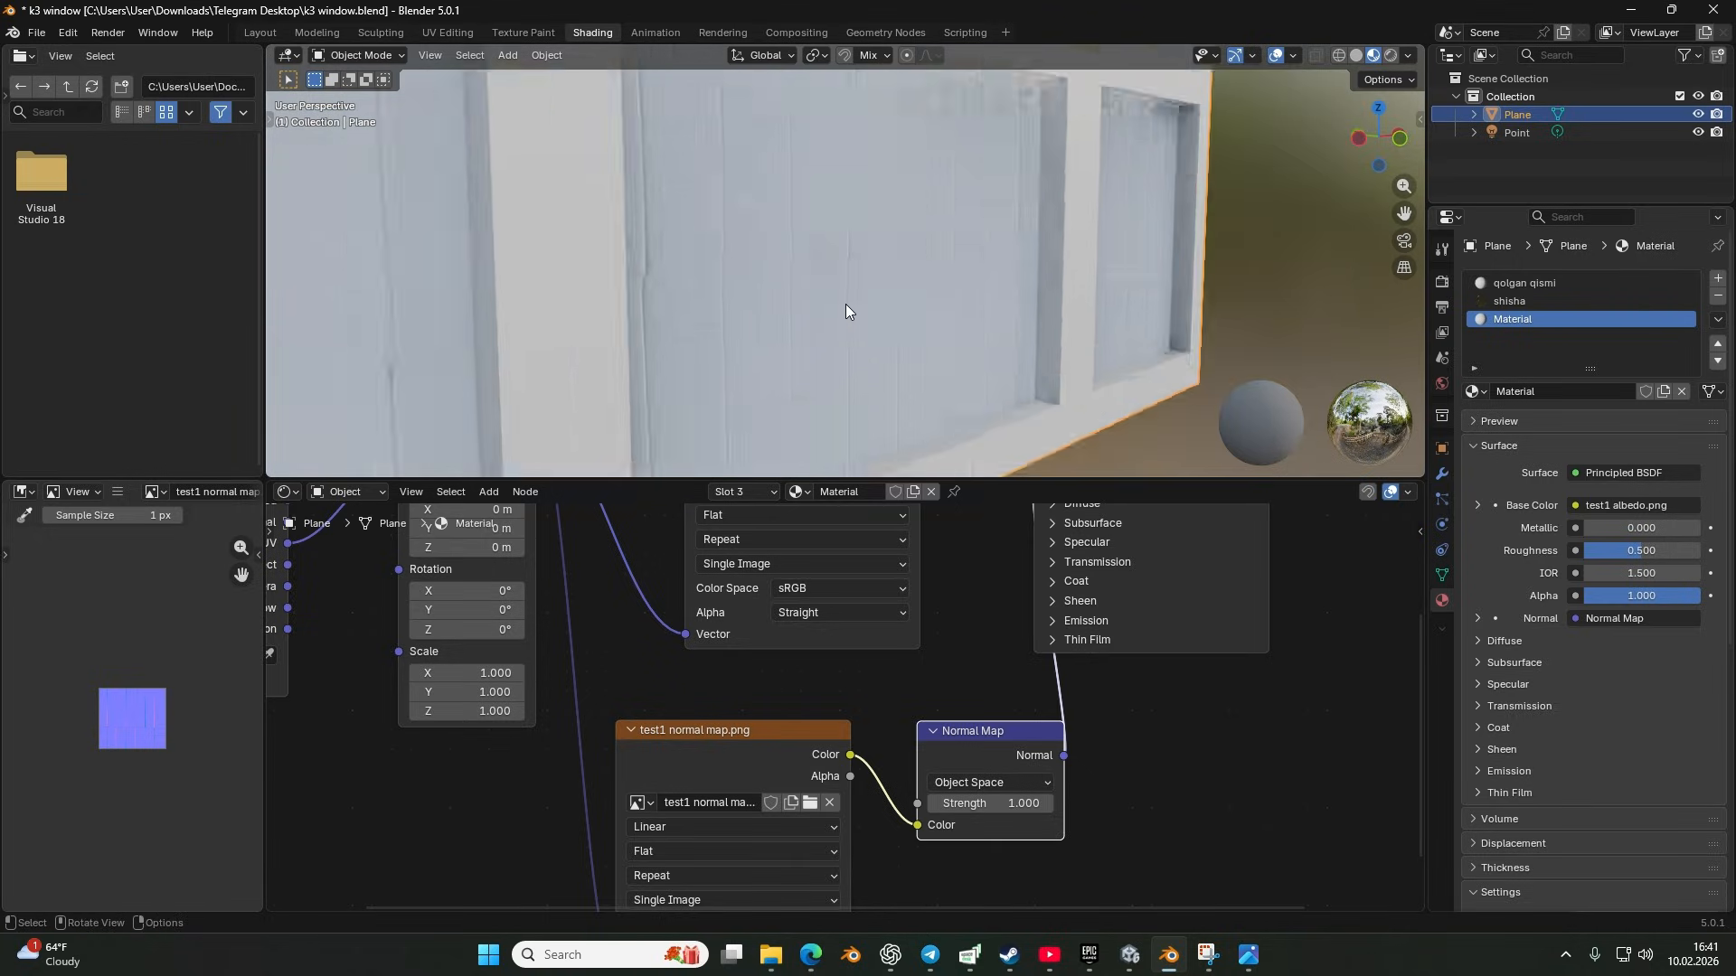
pyautogui.scroll(4, 845, 303)
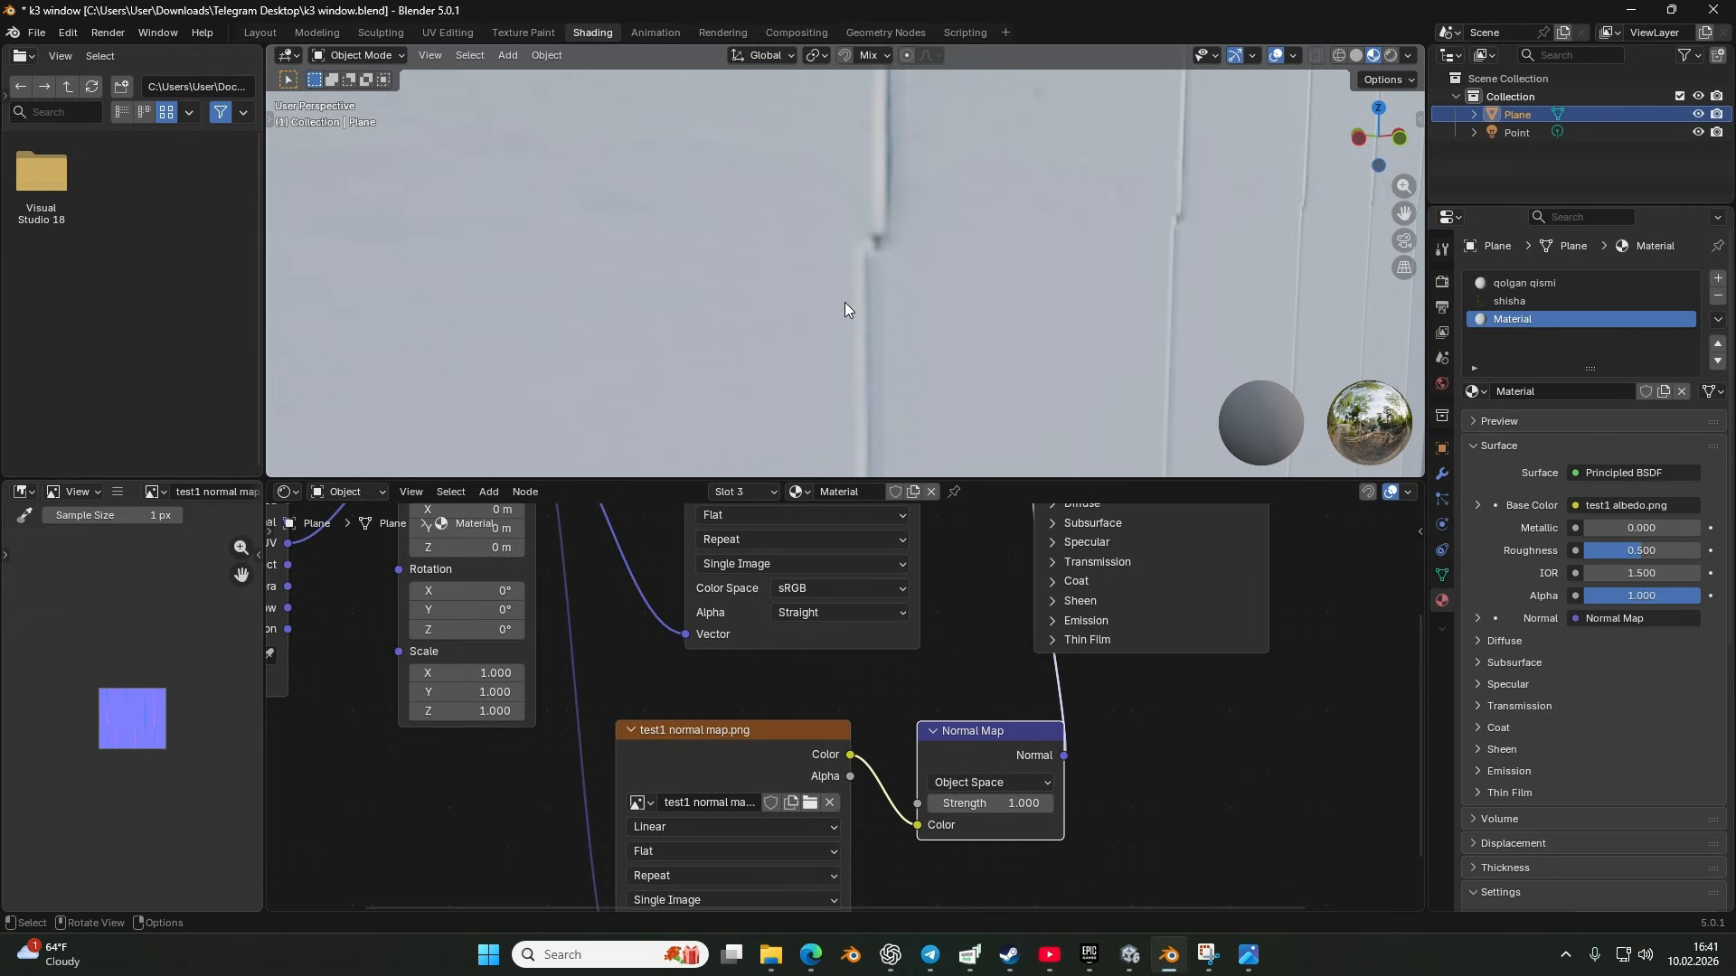
pyautogui.scroll(-5, 844, 302)
pyautogui.moveTo(852, 291); pyautogui.dragTo(805, 291)
pyautogui.scroll(2, 778, 285)
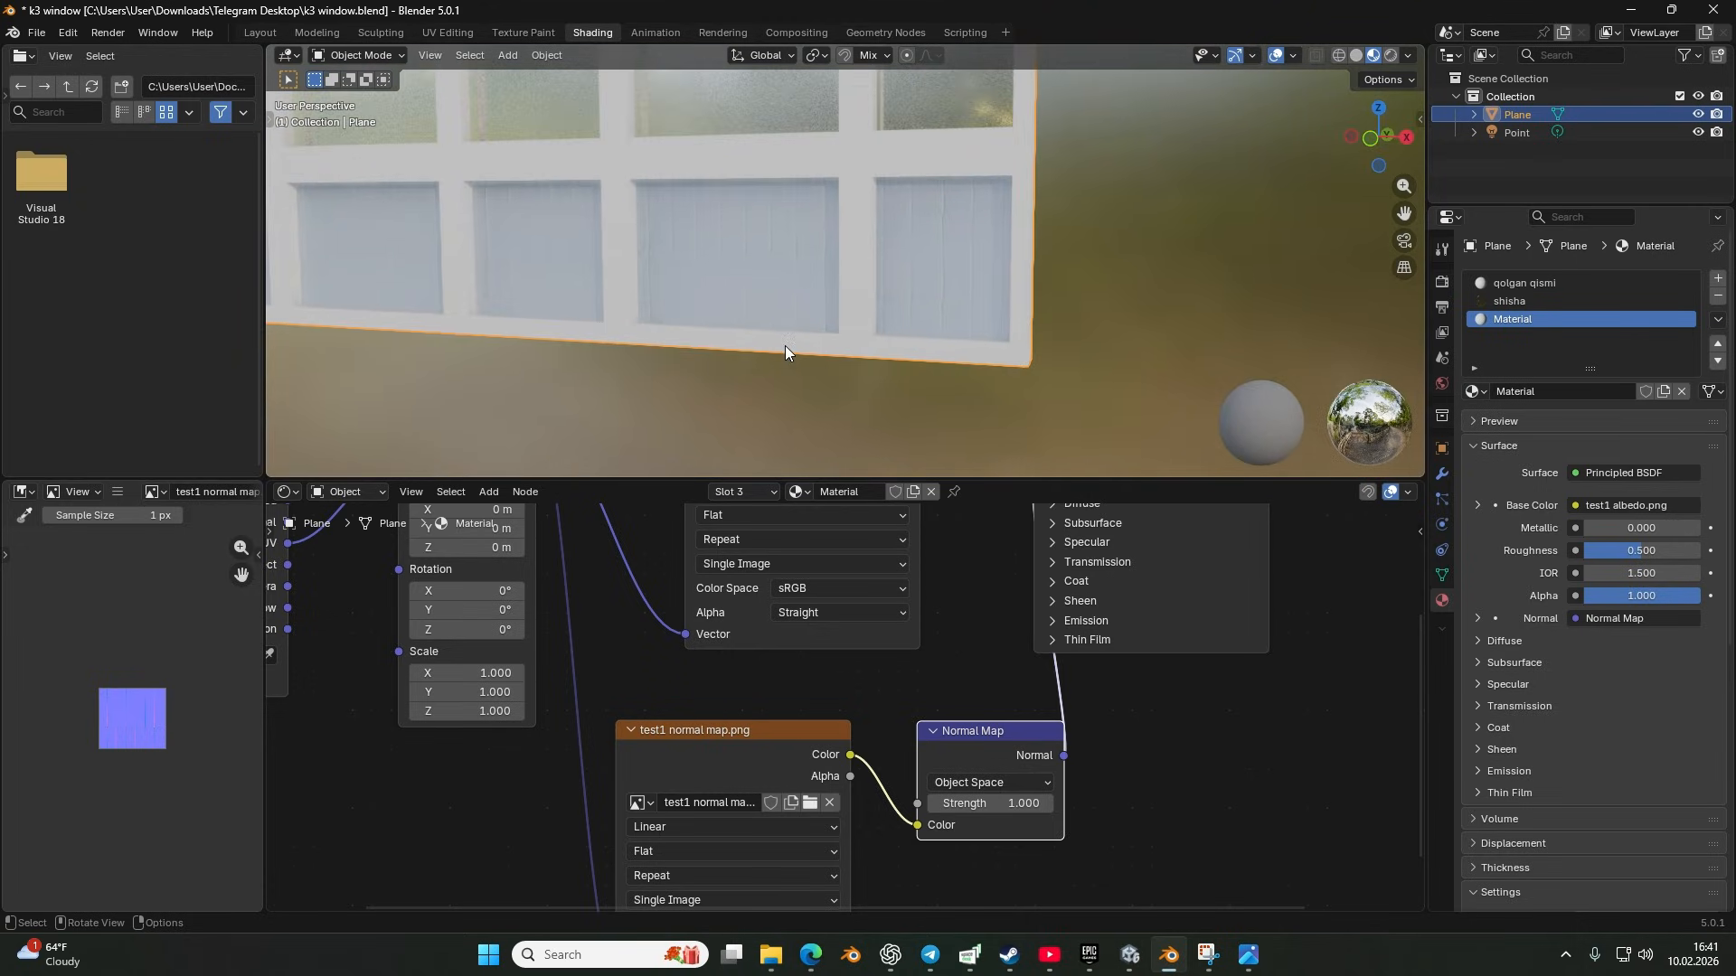
# Step: Lower the panel material's Roughness to 0.023 and inspect the slats' reflections
pyautogui.press('Home')
pyautogui.scroll(4, 745, 704)
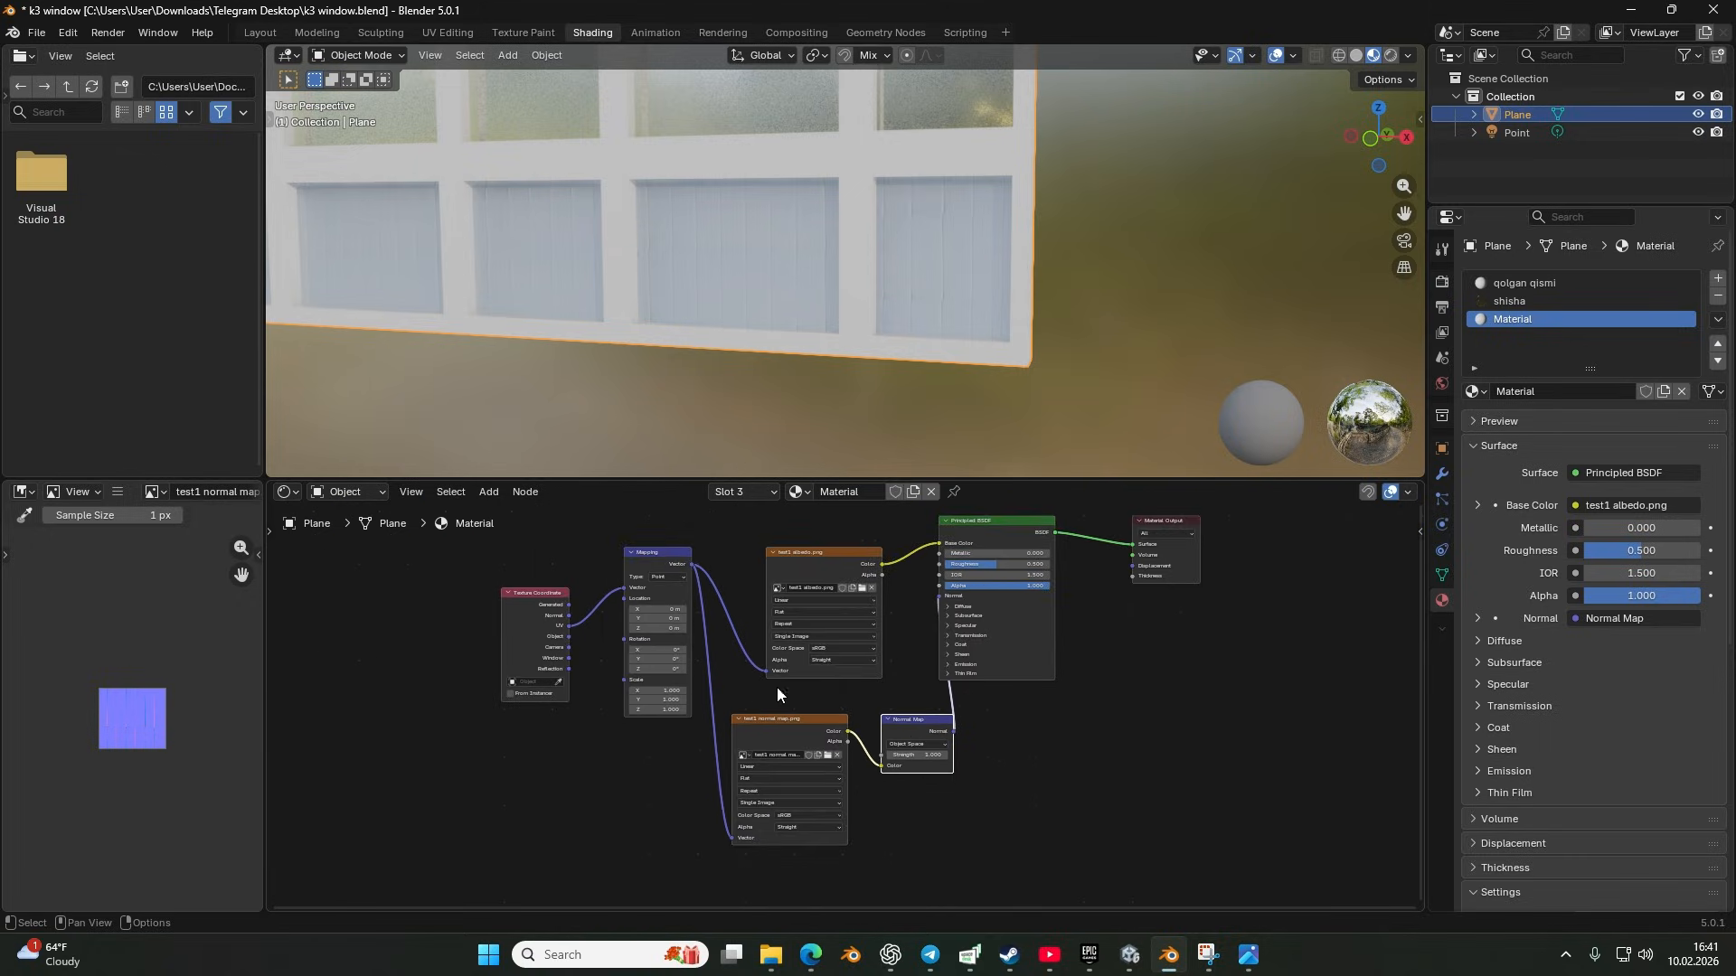
pyautogui.moveTo(880, 713); pyautogui.dragTo(789, 723)
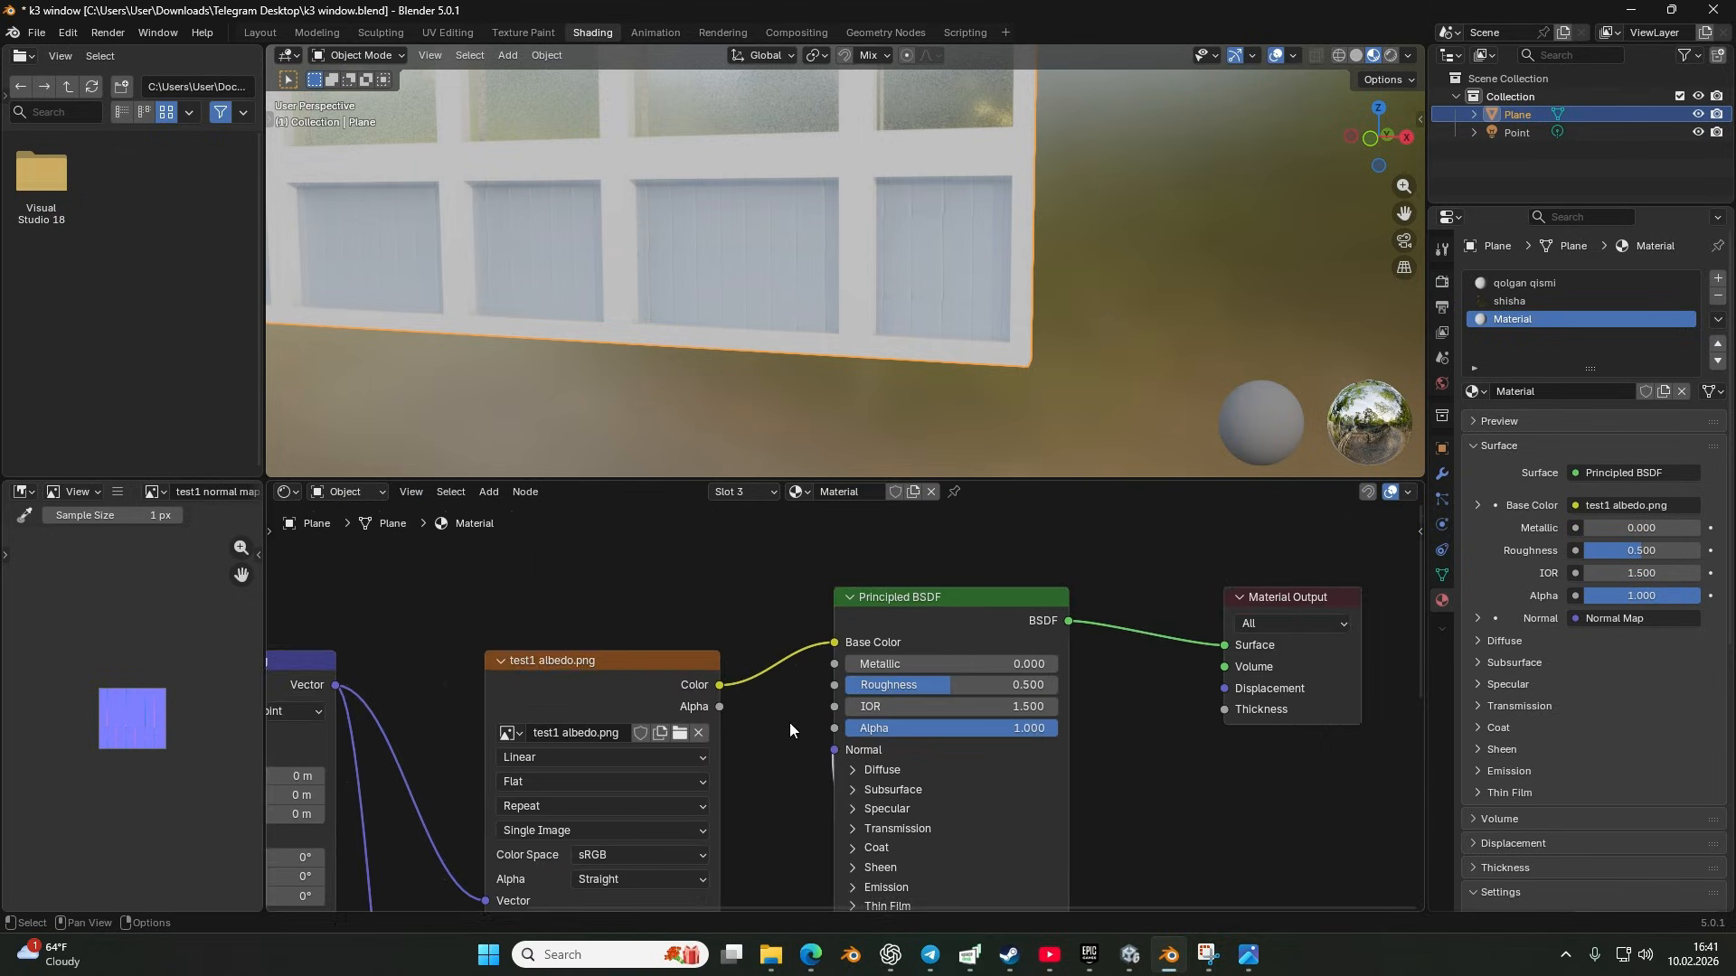
pyautogui.scroll(4, 827, 710)
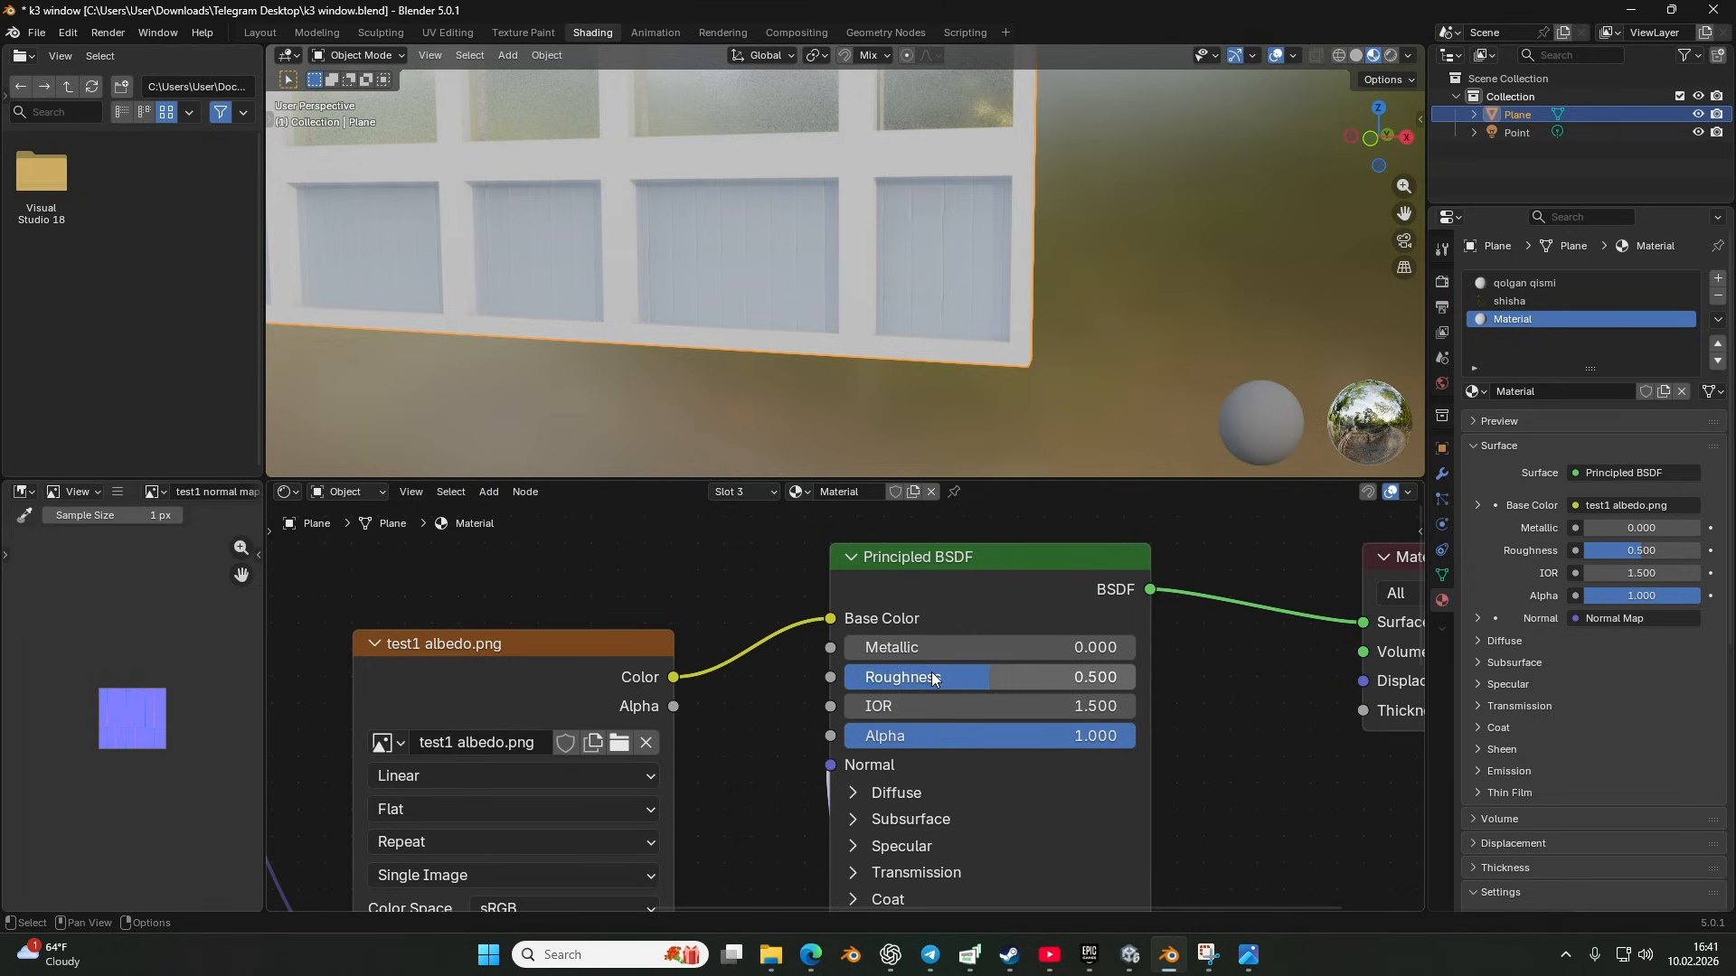
pyautogui.moveTo(944, 676); pyautogui.dragTo(801, 678)
pyautogui.scroll(-5, 772, 315)
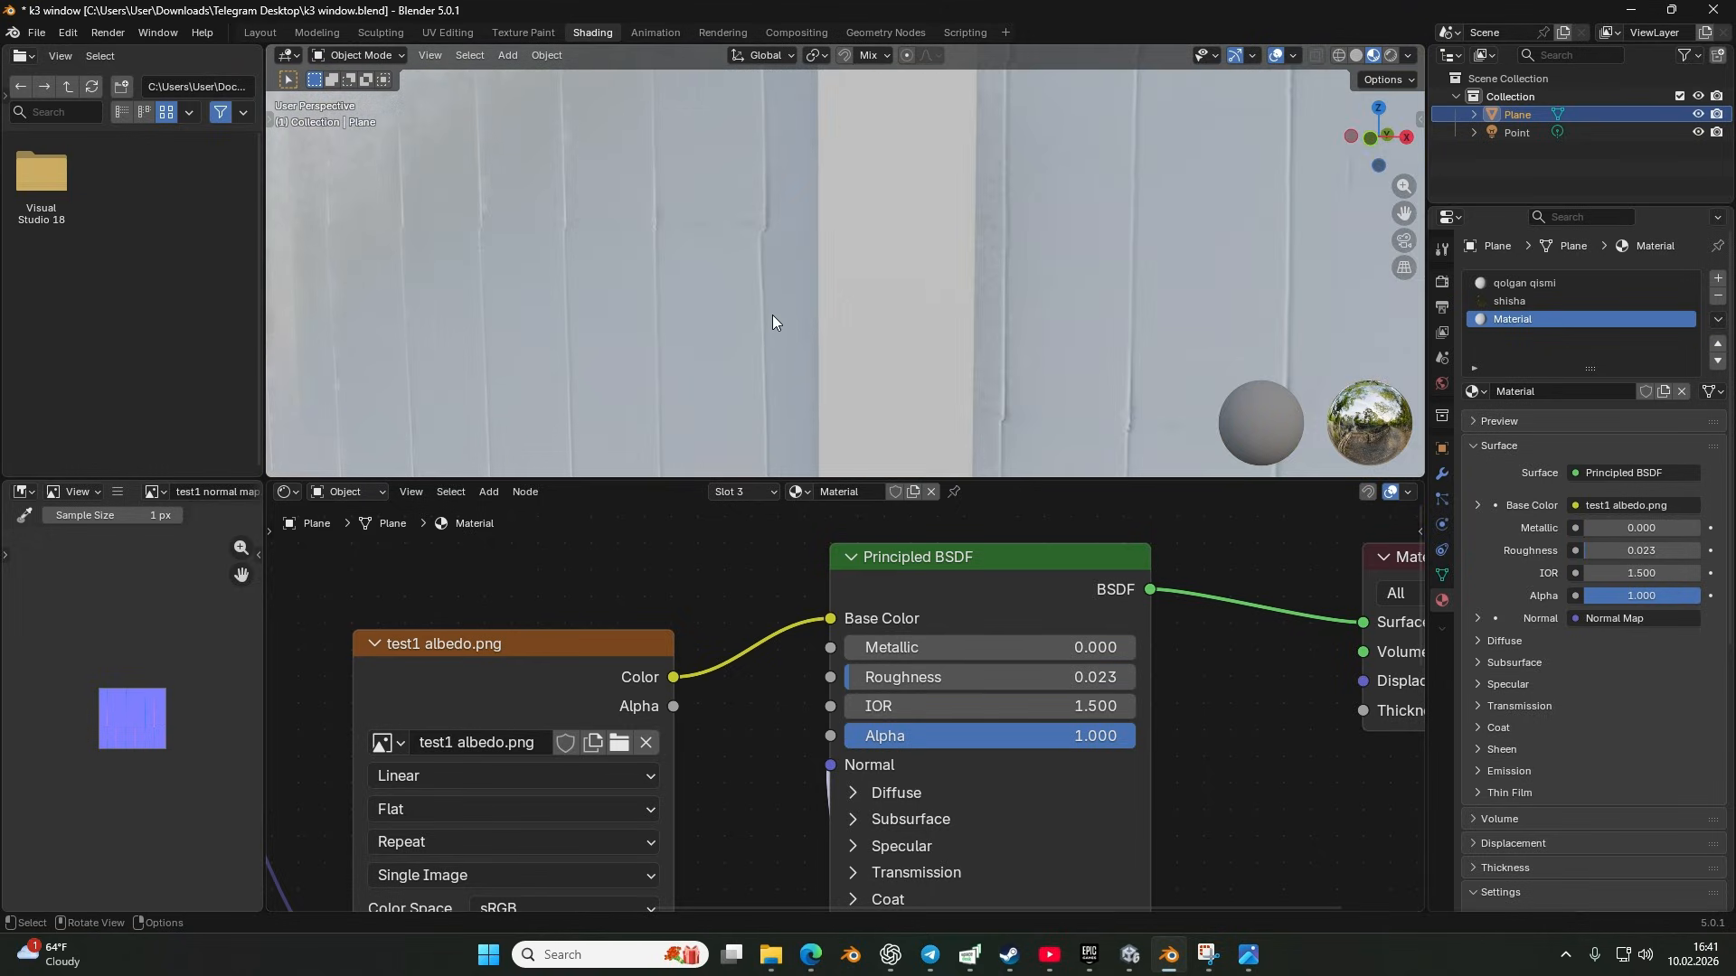
pyautogui.moveTo(790, 306); pyautogui.dragTo(788, 267)
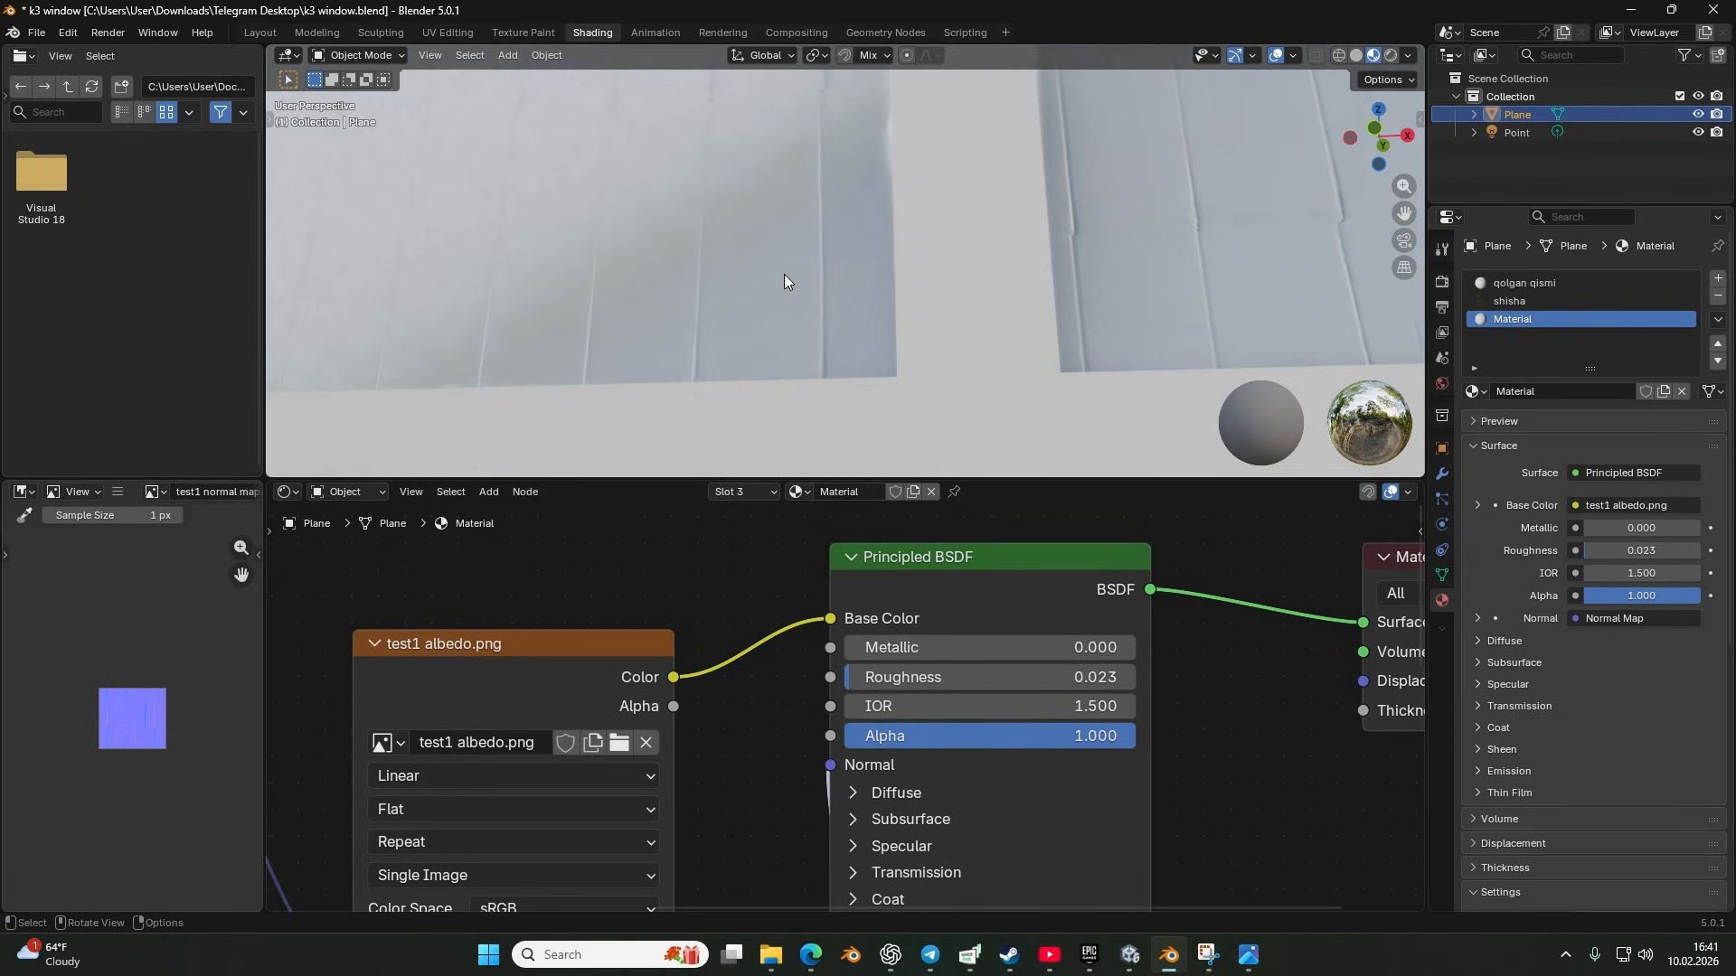
# Step: Raise the panel material's Metallic to 0.905 and check the panels' reflections from several angles
pyautogui.moveTo(886, 644); pyautogui.dragTo(1145, 643)
pyautogui.scroll(-6, 763, 296)
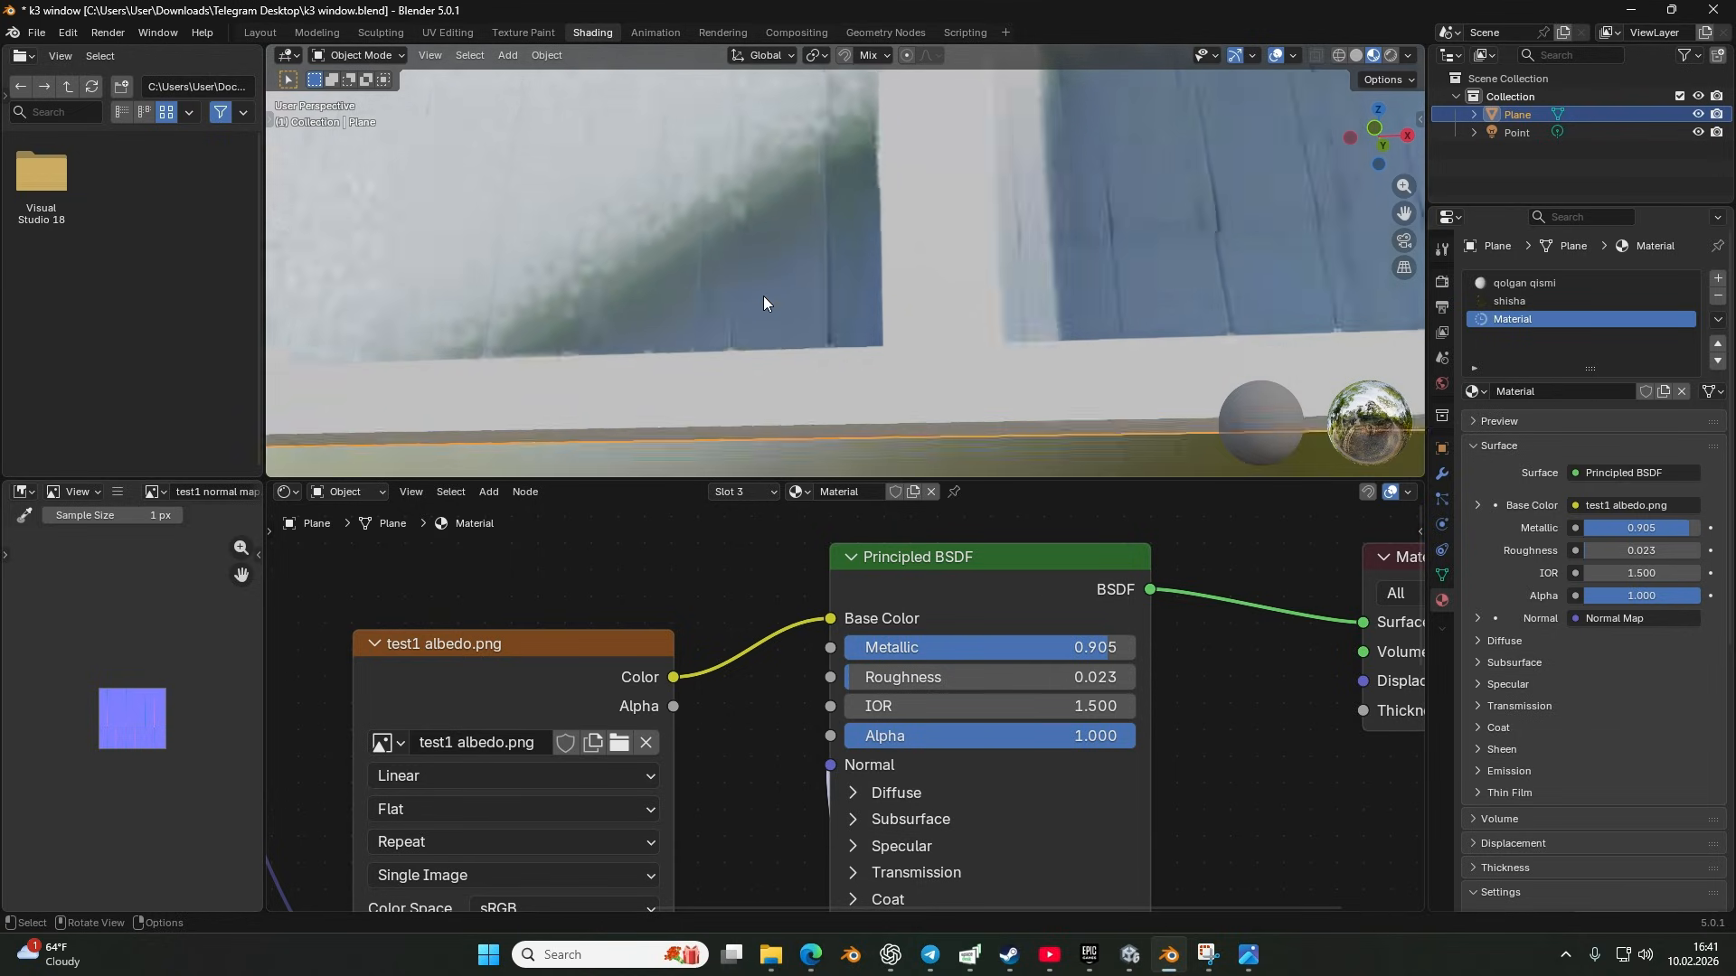
pyautogui.moveTo(732, 257); pyautogui.dragTo(804, 309)
pyautogui.scroll(-5, 804, 310)
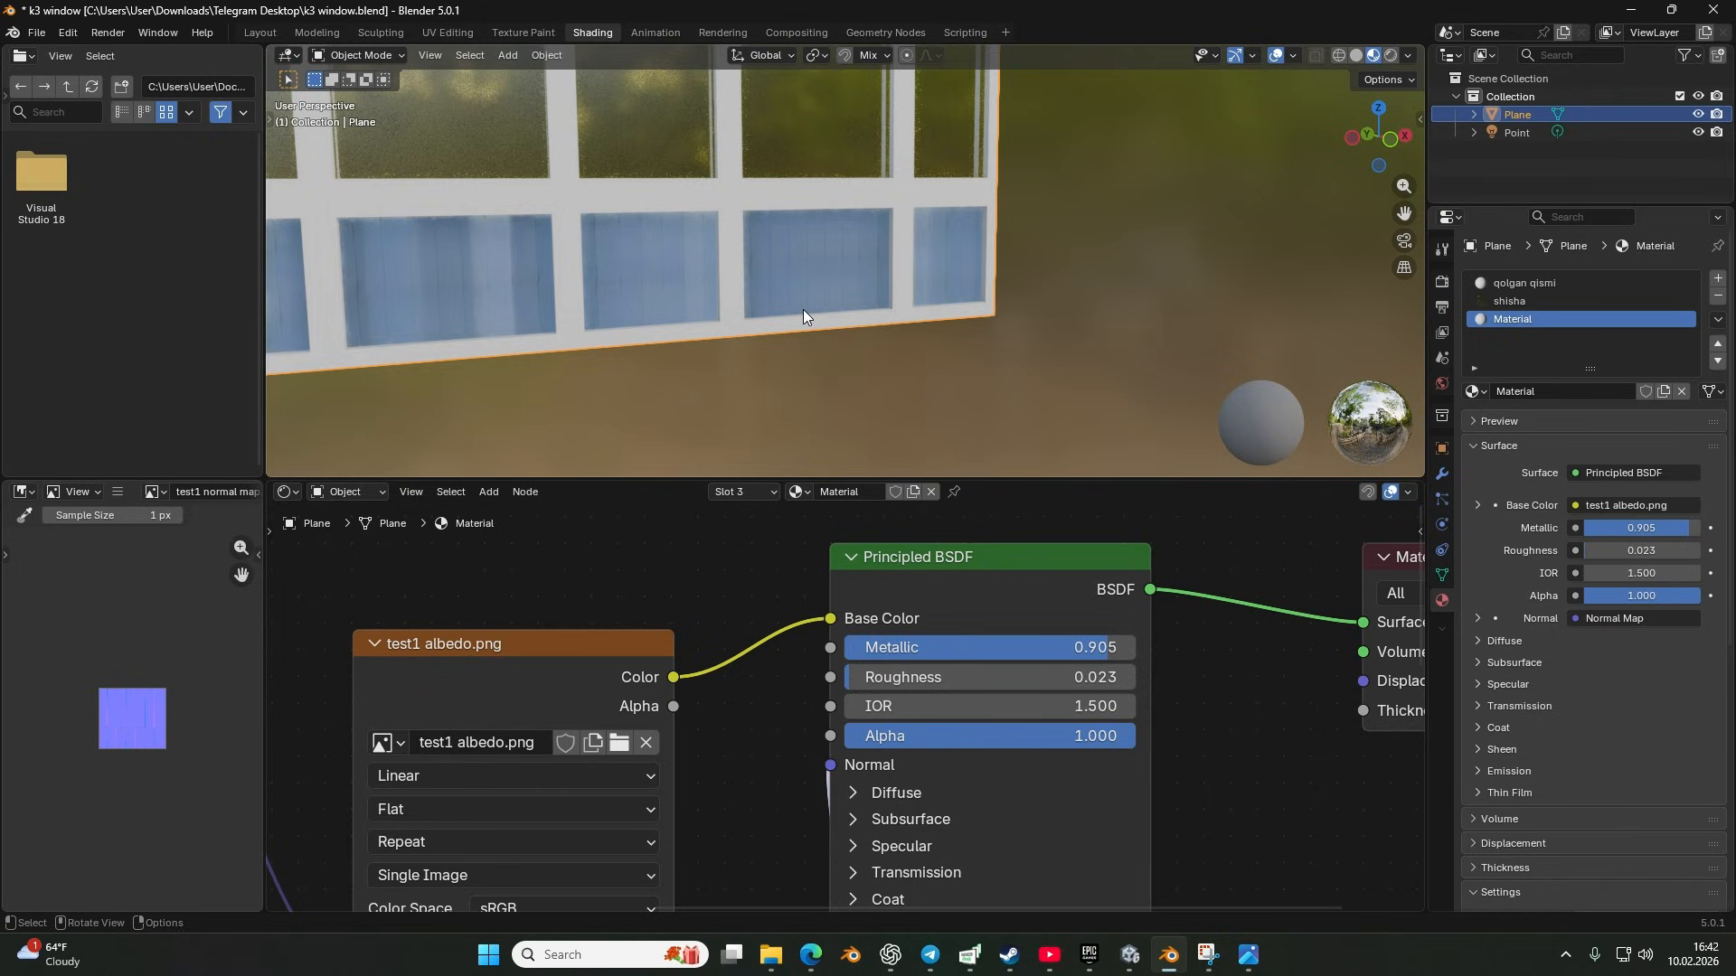
pyautogui.scroll(5, 803, 309)
pyautogui.moveTo(791, 289); pyautogui.dragTo(876, 543)
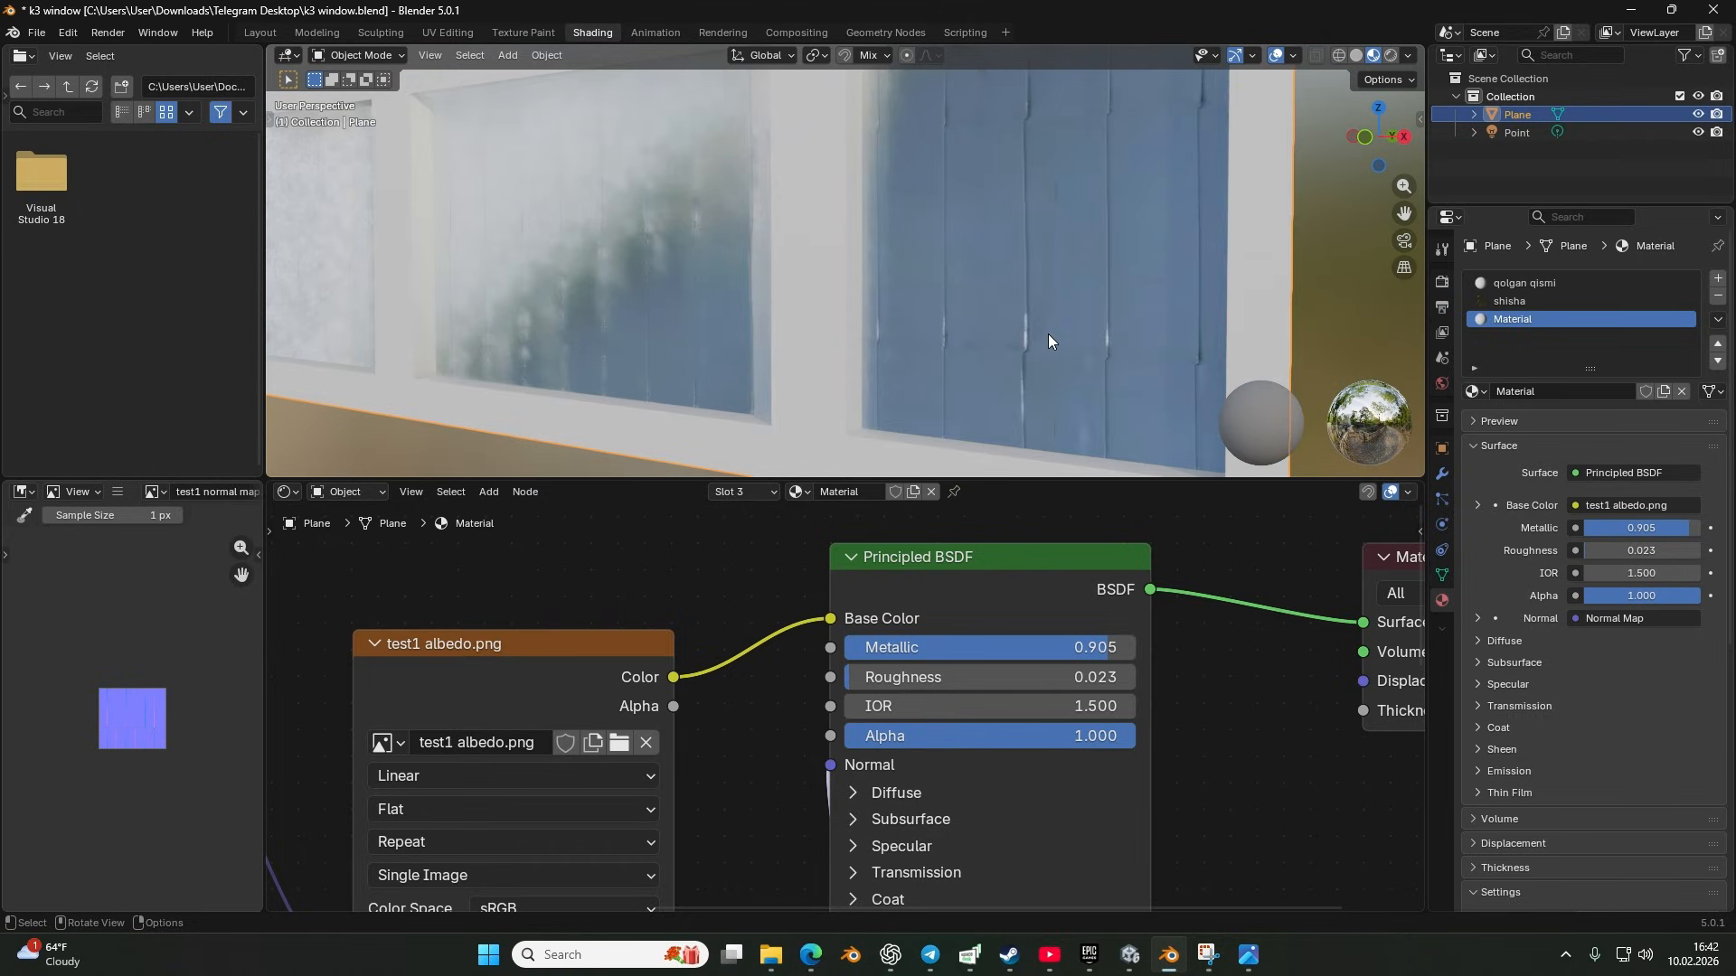
pyautogui.scroll(-4, 1040, 343)
pyautogui.moveTo(985, 328); pyautogui.dragTo(1044, 329)
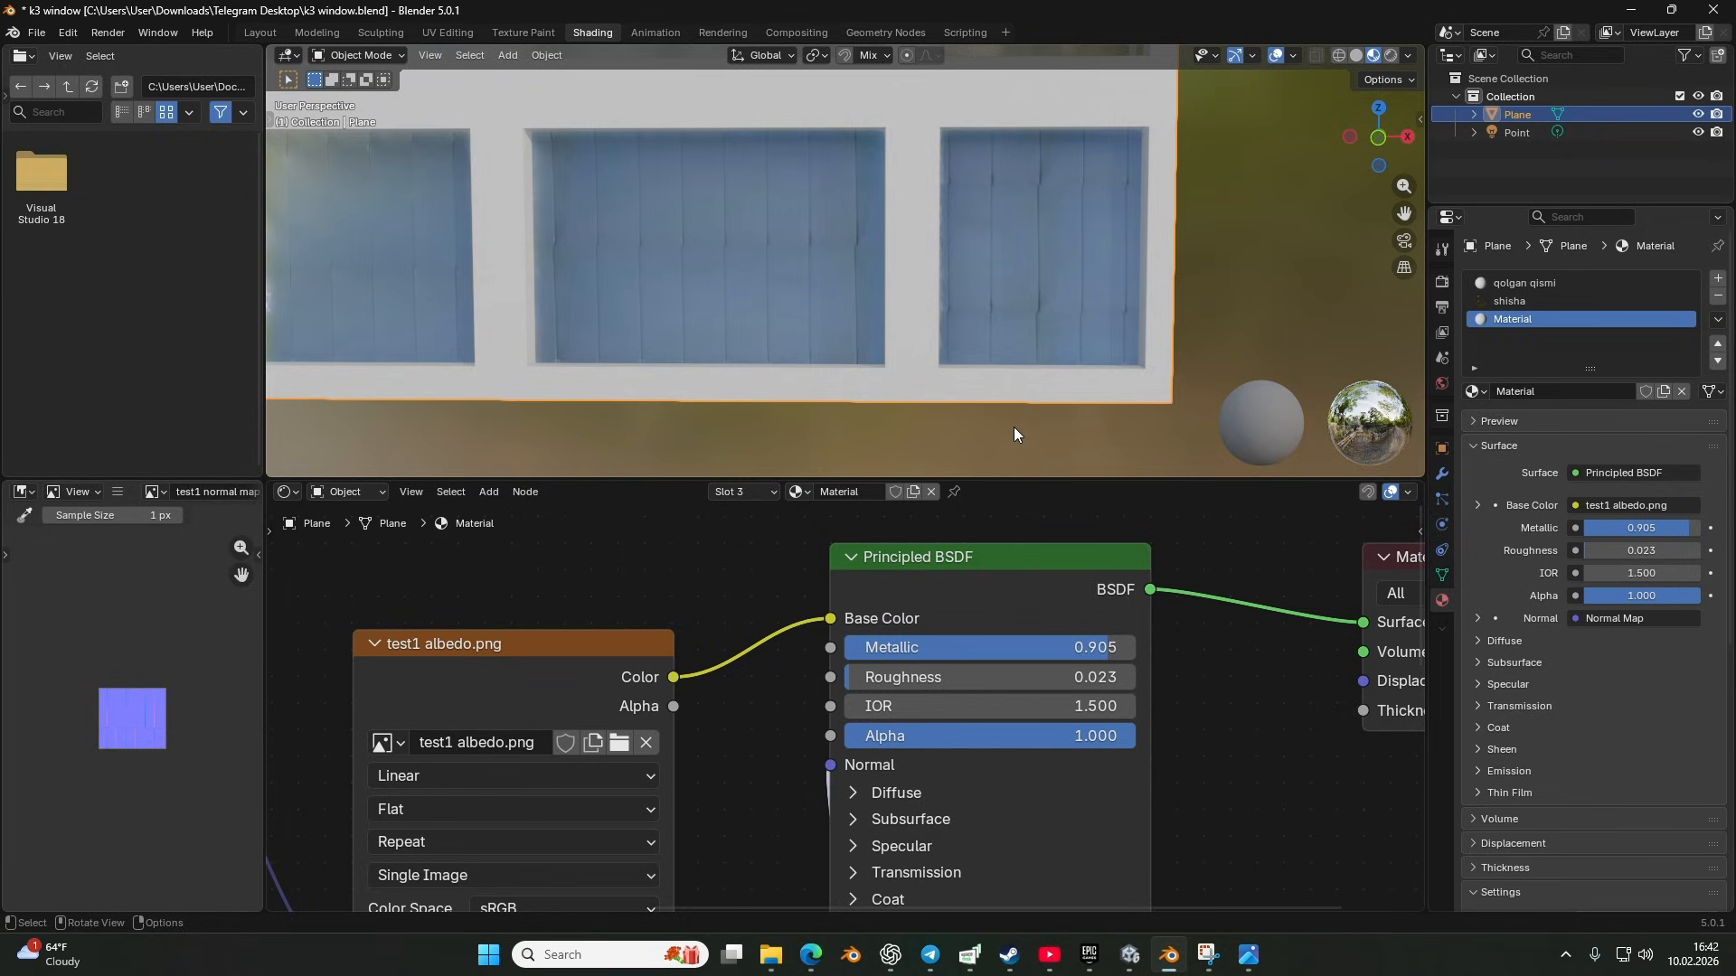
# Step: Set the panel material's Metallic to 0.095 and Roughness to 0.700, and check the panels from an angle
pyautogui.moveTo(973, 648); pyautogui.dragTo(1061, 676)
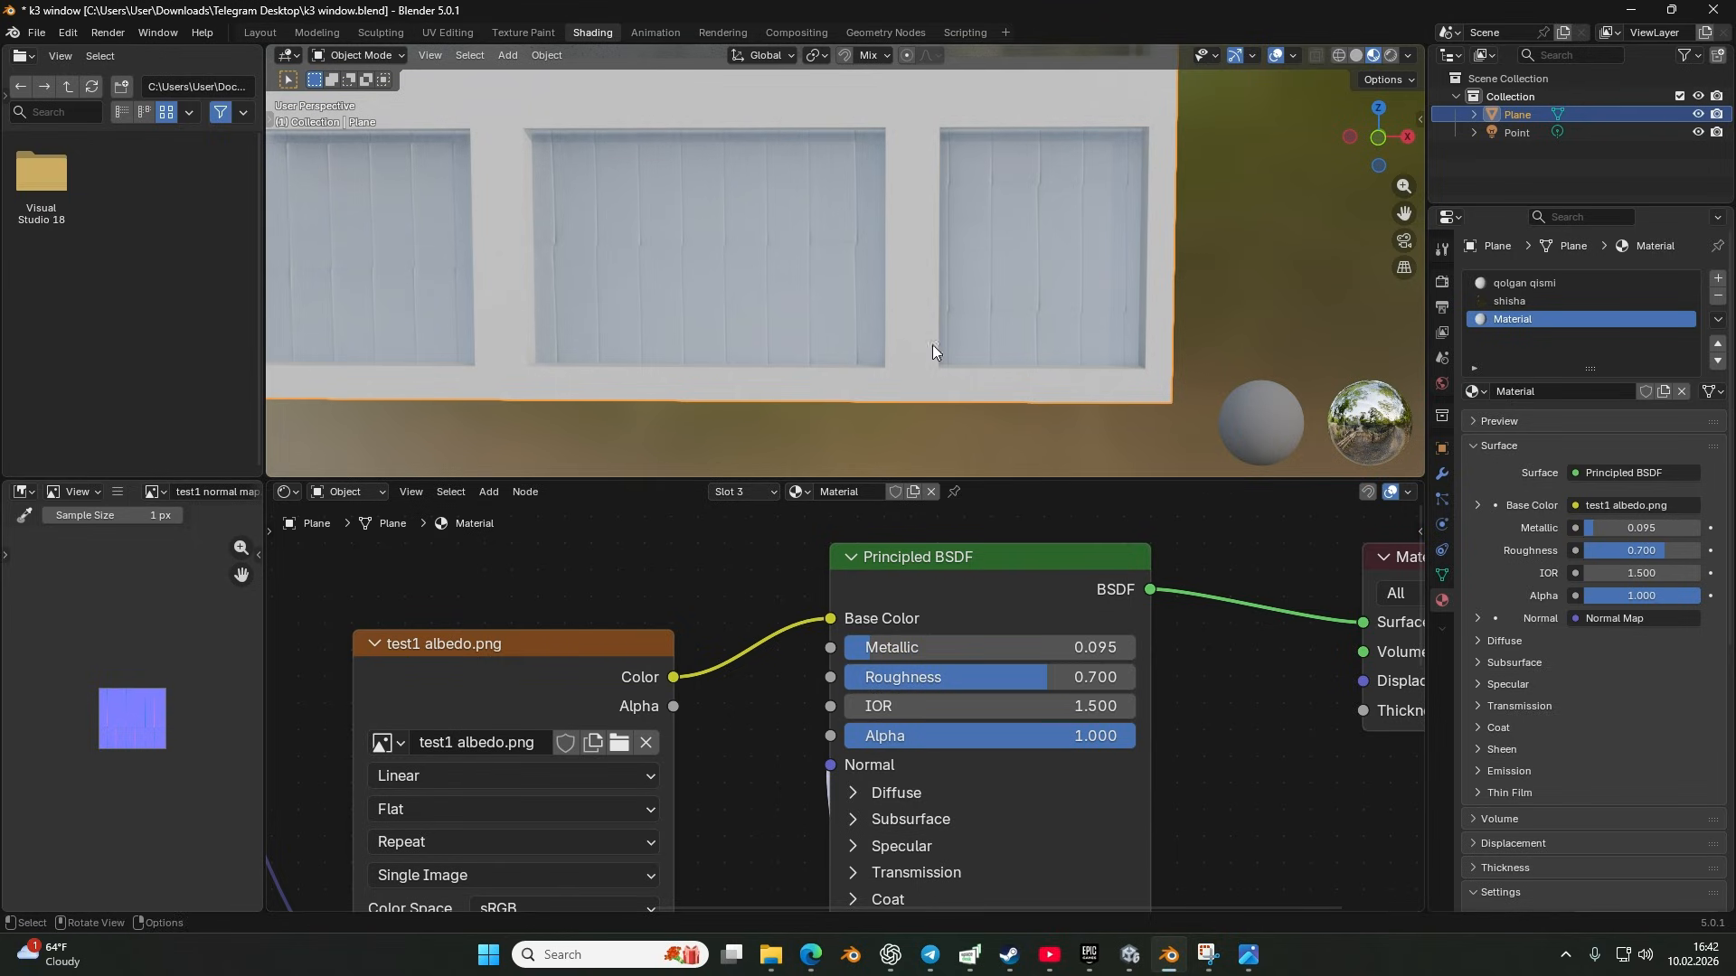
pyautogui.scroll(-4, 937, 338)
pyautogui.moveTo(940, 332); pyautogui.dragTo(860, 332)
pyautogui.scroll(3, 860, 336)
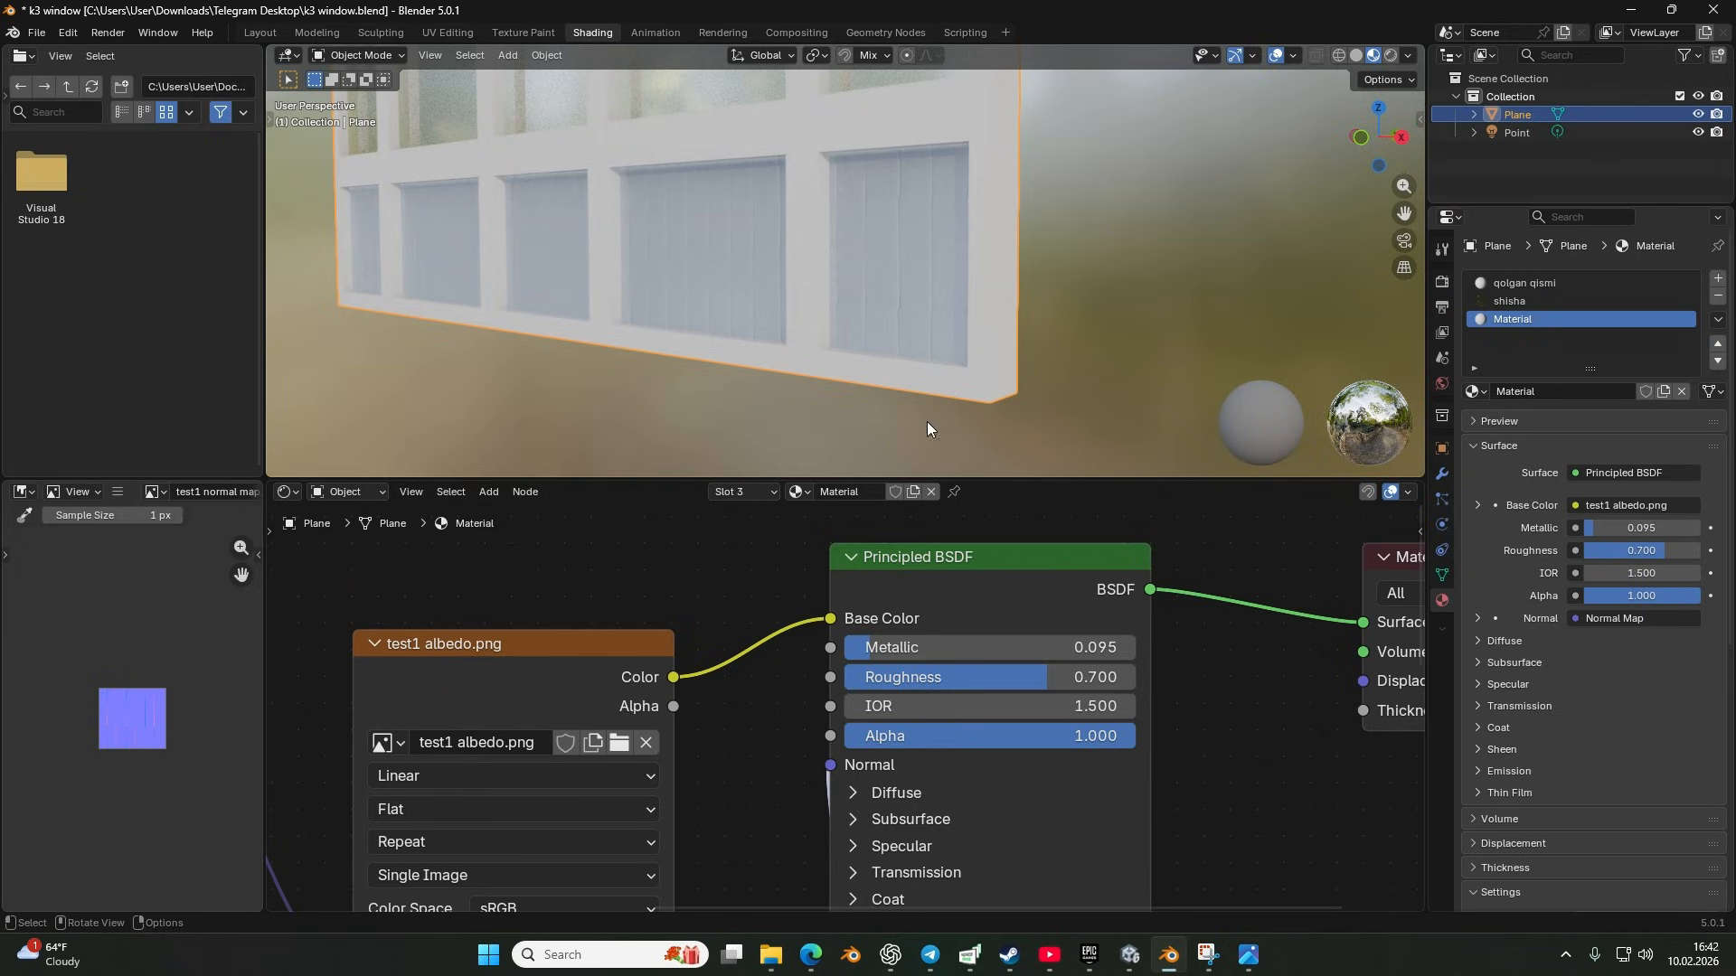